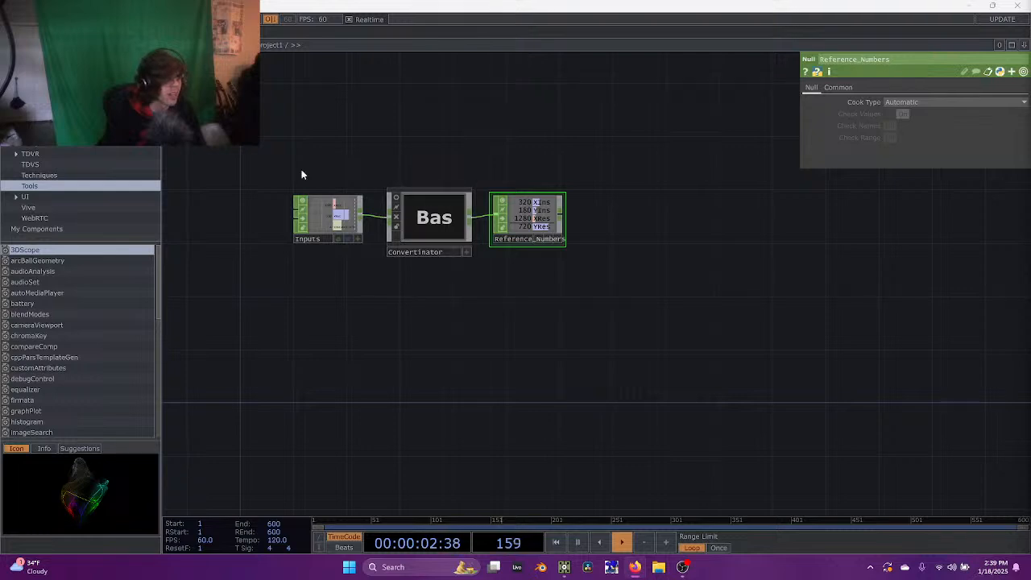
Delete the Inputs, Convertinator and Reference_Numbers operators from the network
drag(314, 152, 706, 338)
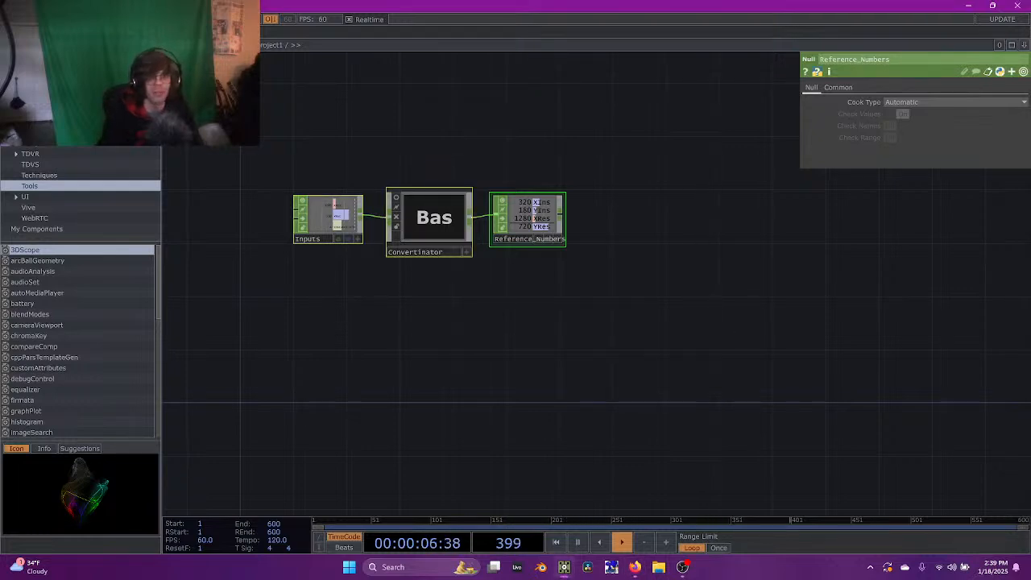
click(594, 172)
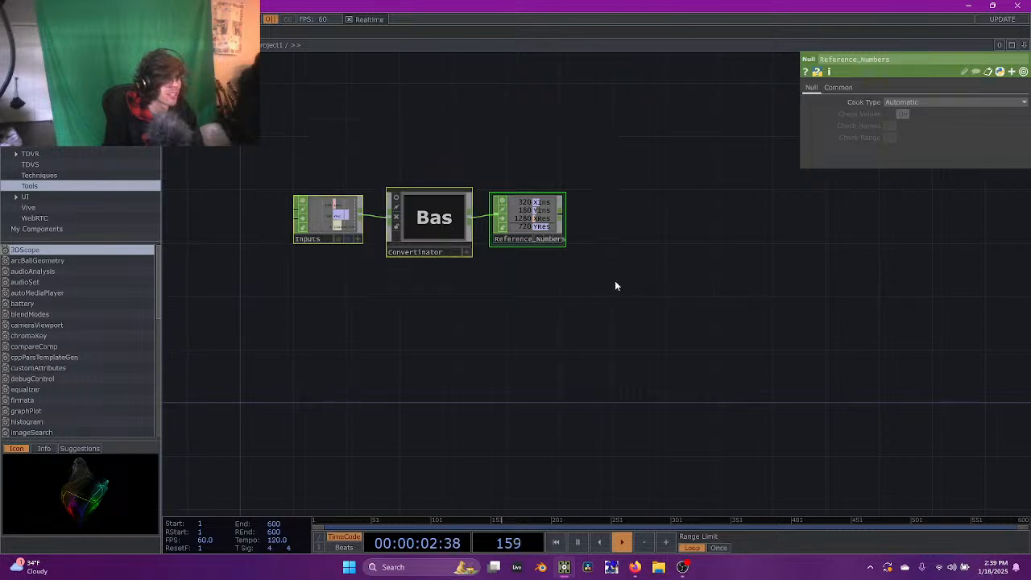
key(Delete)
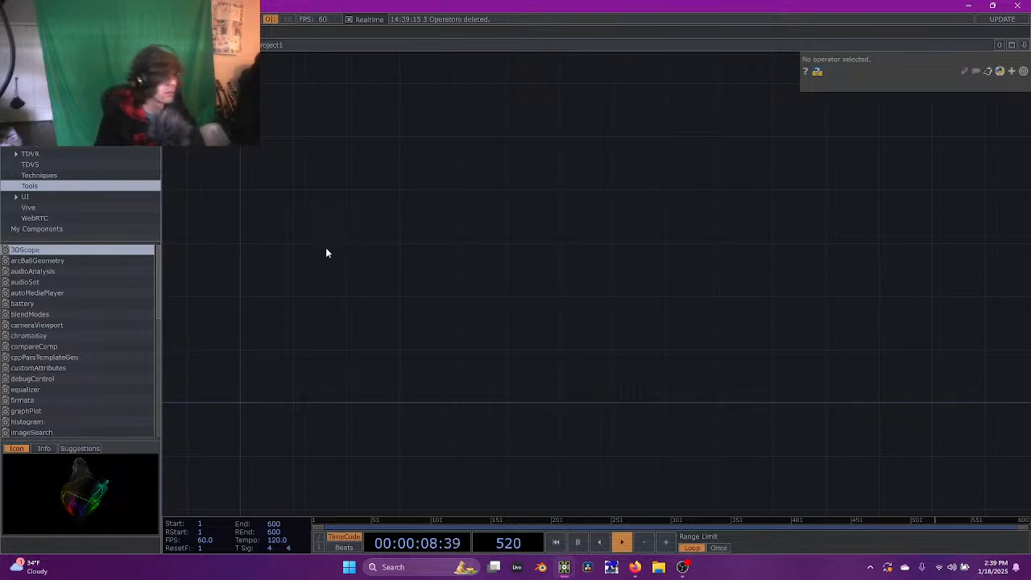
Add a Text SOP to the empty network and set its text to F
key(Tab)
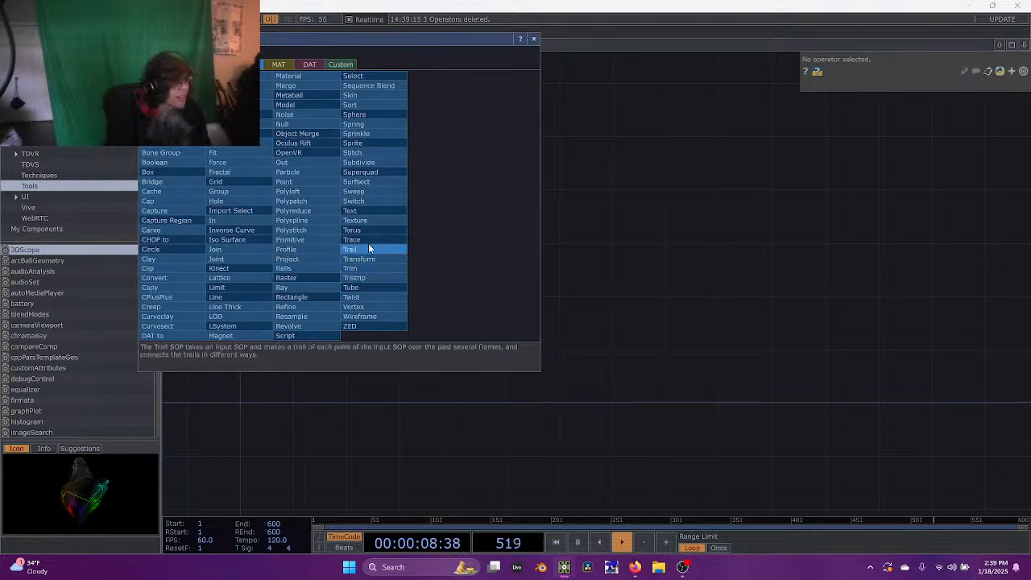
click(359, 211)
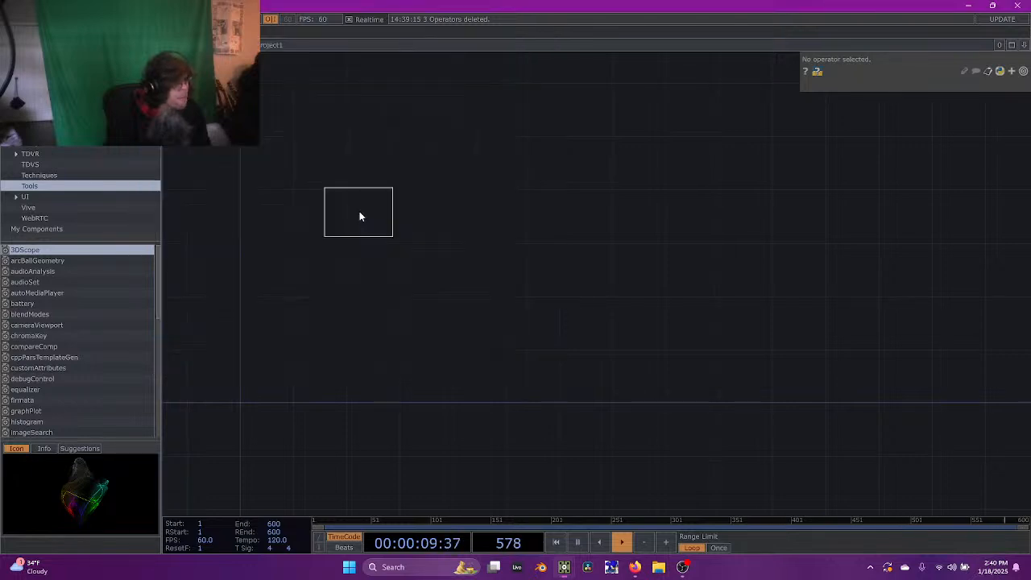
click(274, 276)
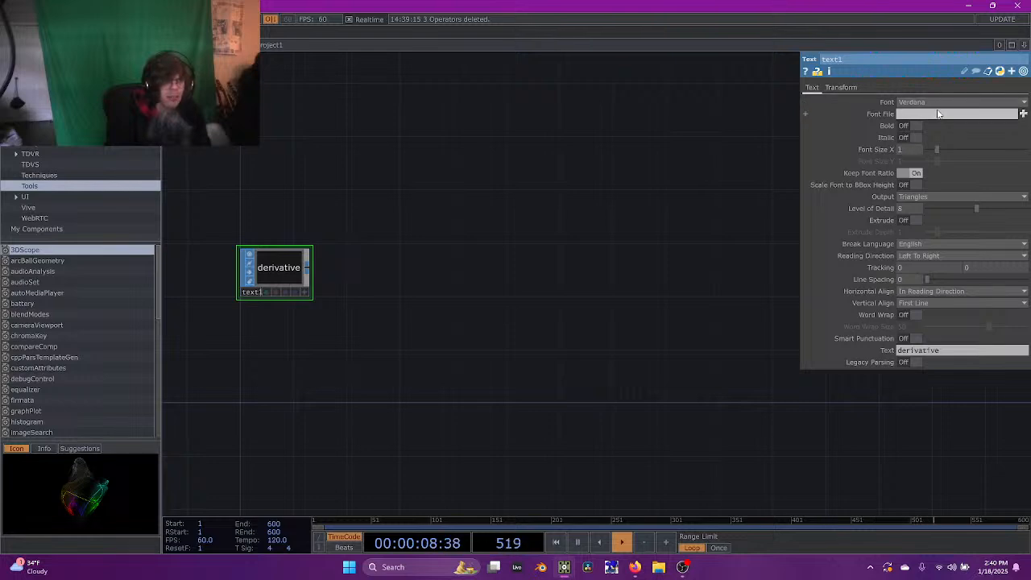
click(959, 349)
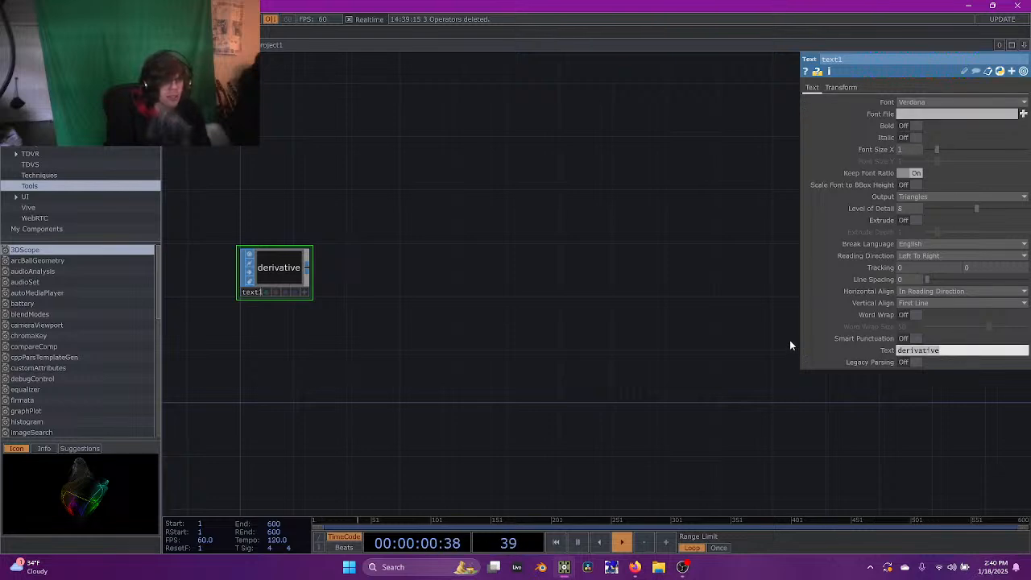
key(BackSpace)
text(F)
key(Return)
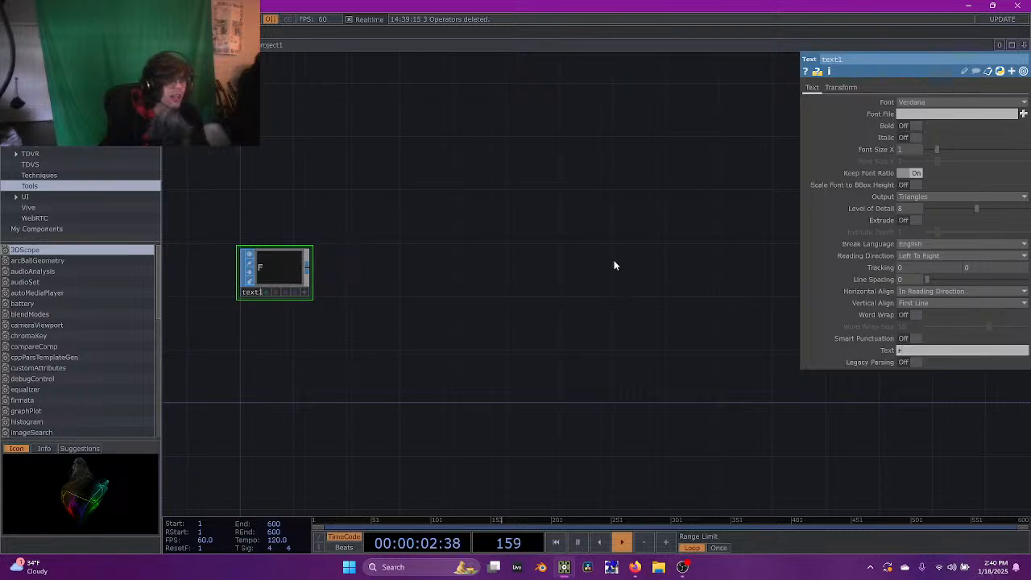
Display the letter F's geometry as wireframe in the Text SOP's viewer, and delete that operator
scroll(392, 247, up, 5)
drag(439, 259, 709, 291)
click(500, 370)
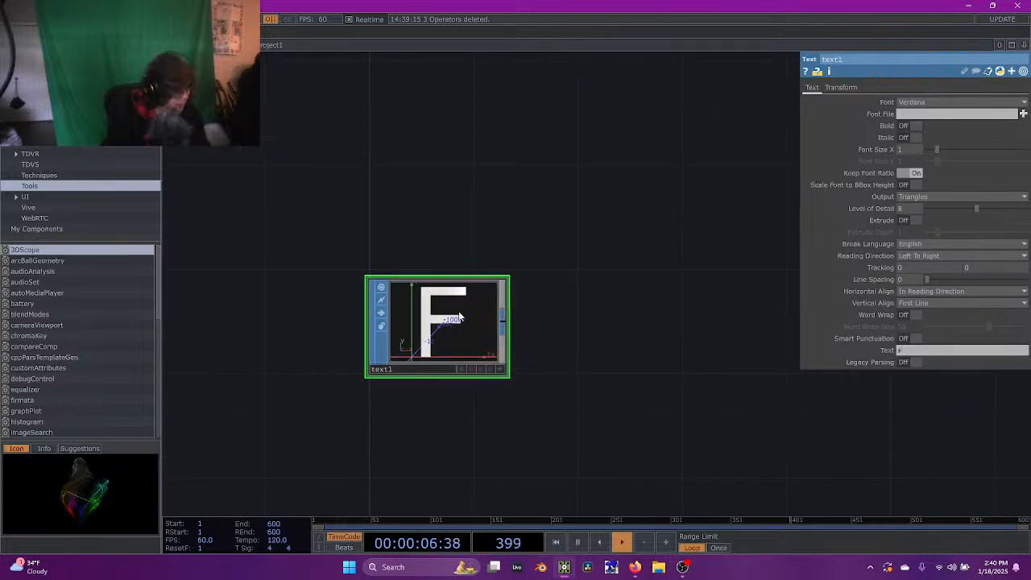
key(w)
scroll(461, 307, down, 2)
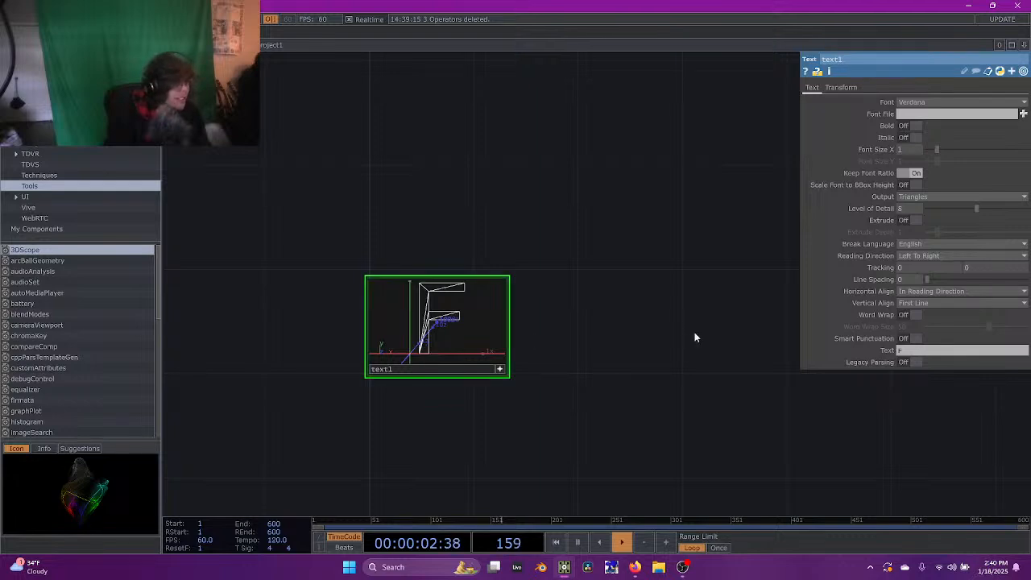
key(Delete)
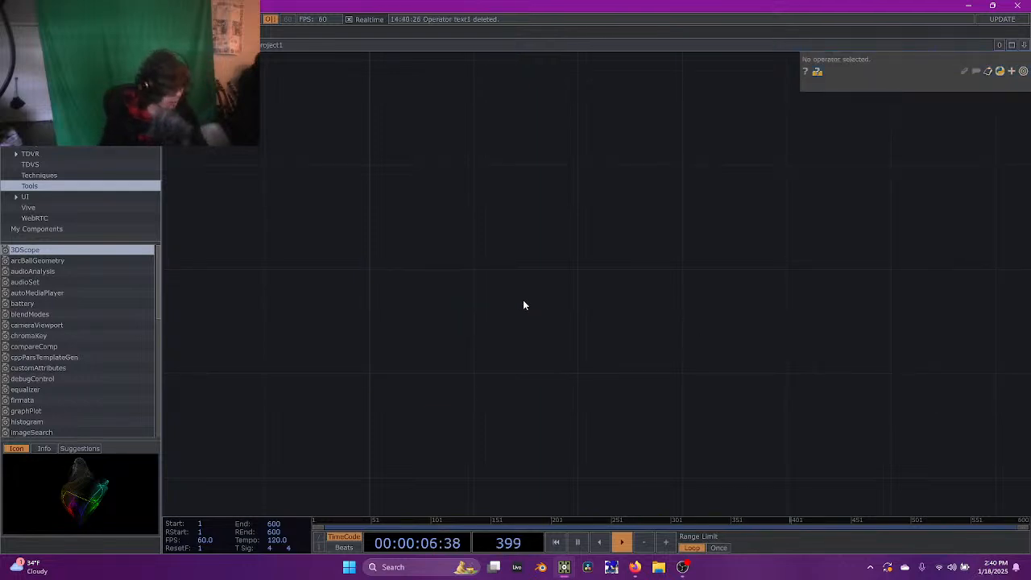
Add a Box SOP to the network and set its Y size to 5
key(Tab)
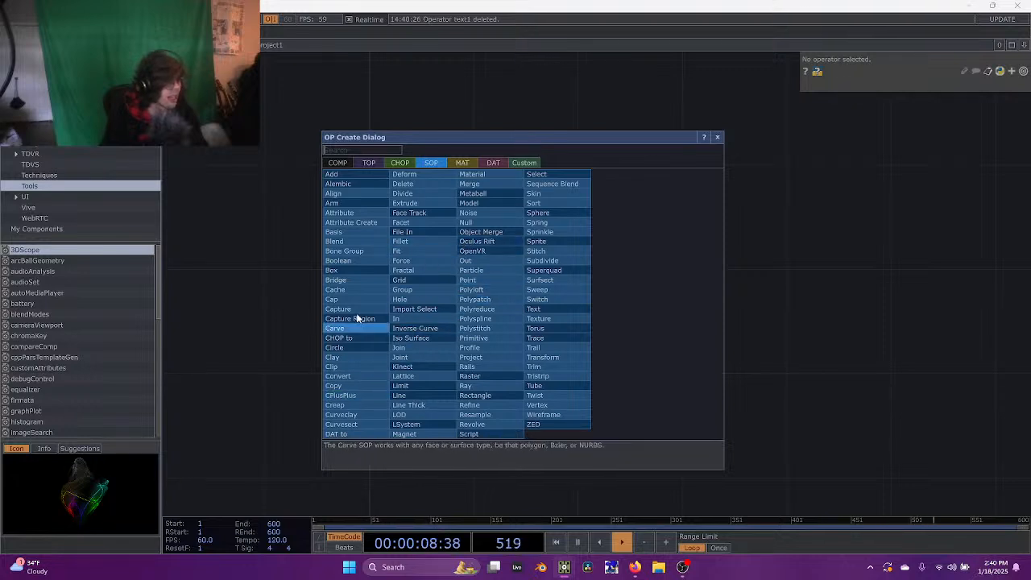
text(b)
click(332, 270)
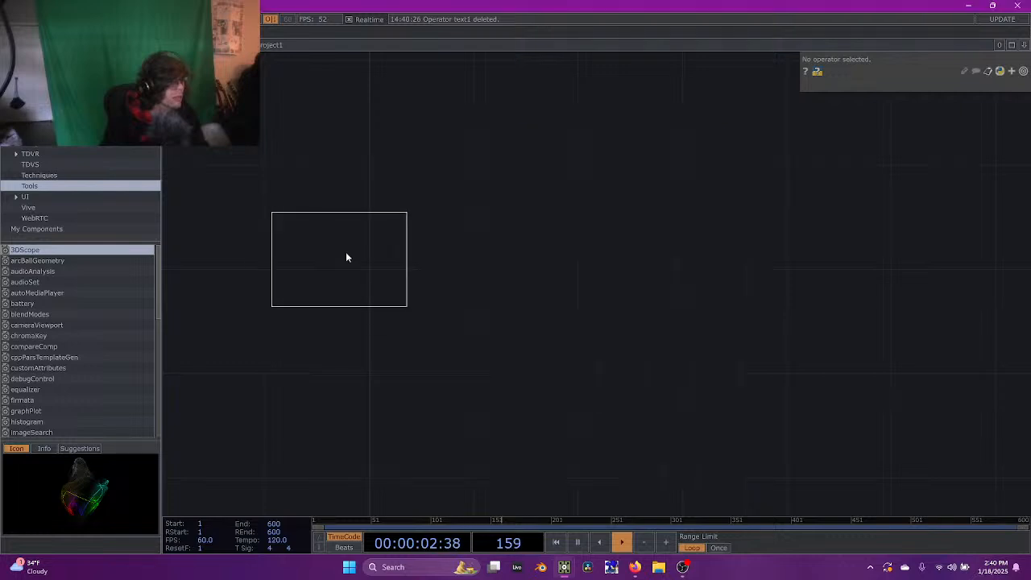
click(434, 261)
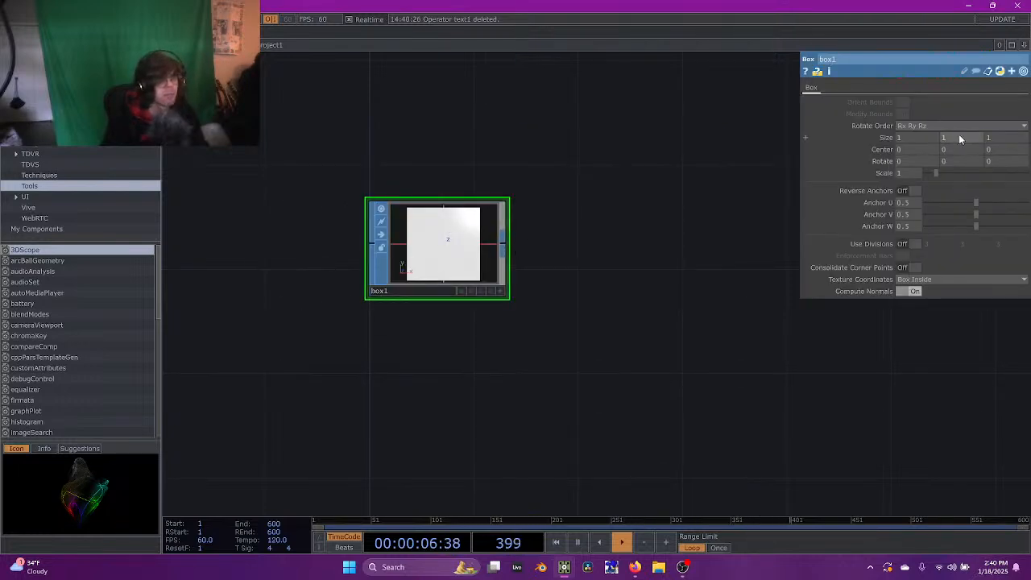
middle_drag(956, 137, 956, 121)
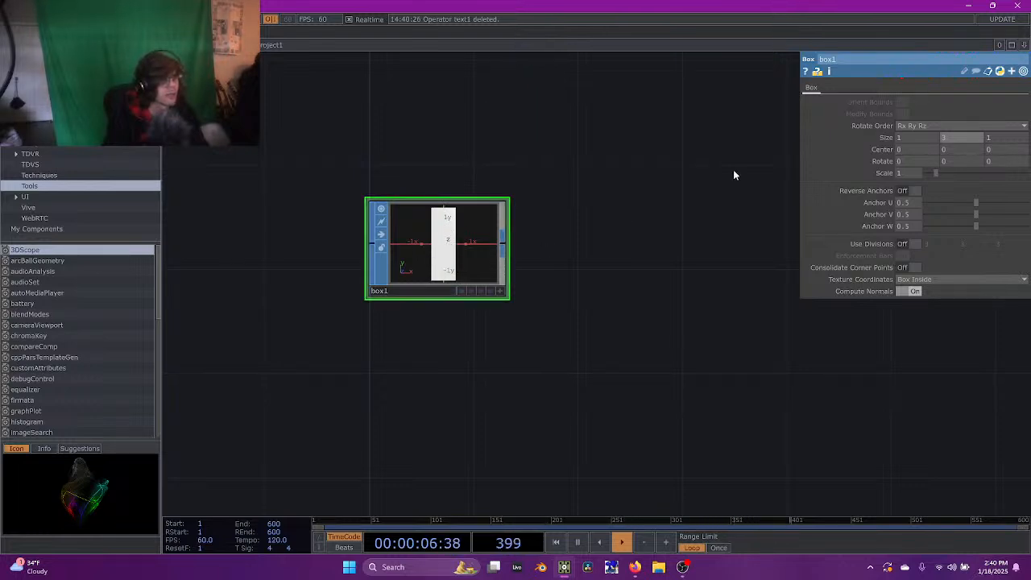
text(5)
key(Return)
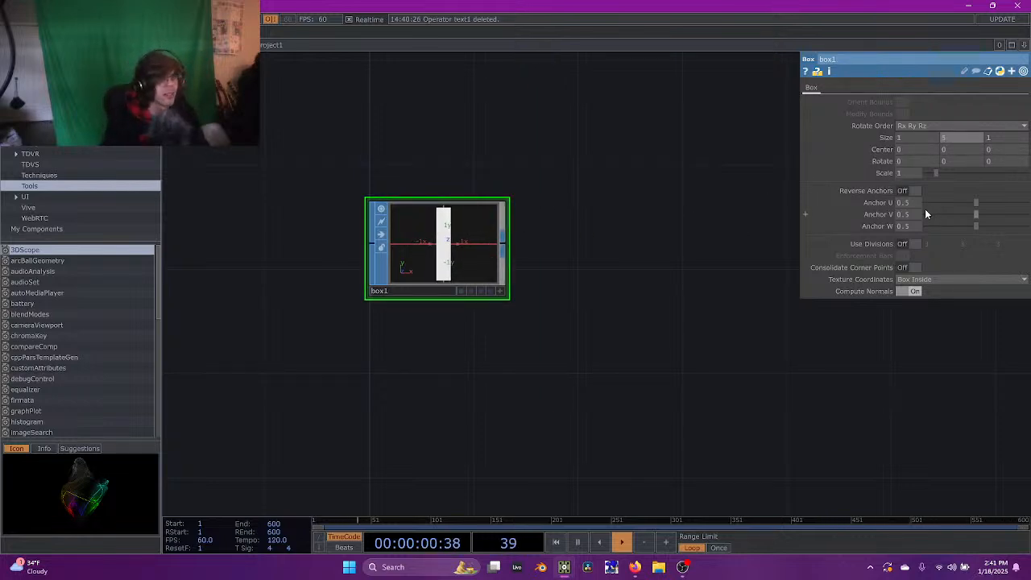
Enable Use Divisions on the box, set the Y divisions to 5 and frame the geometry in its viewer
click(915, 244)
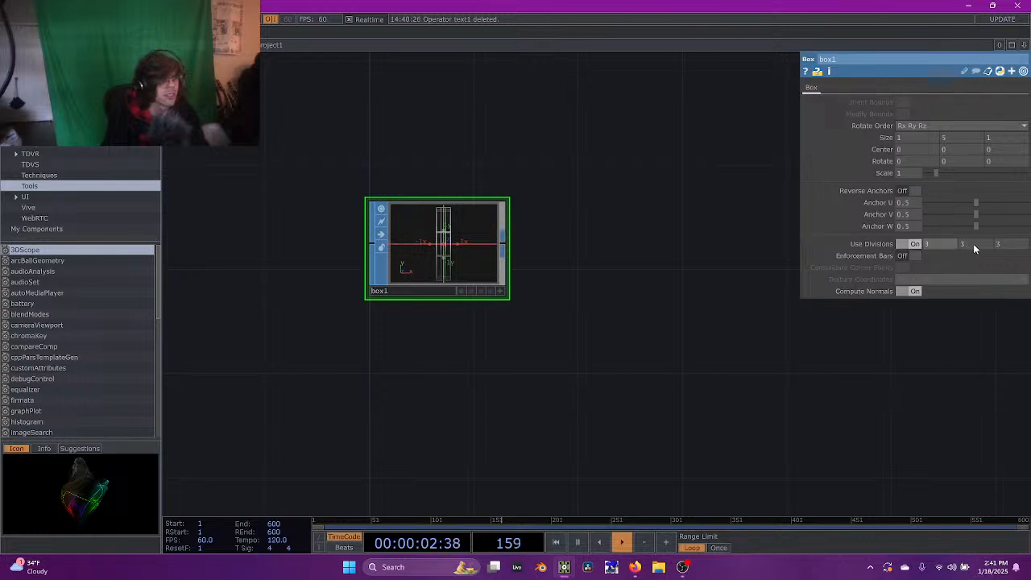
text(5)
key(Return)
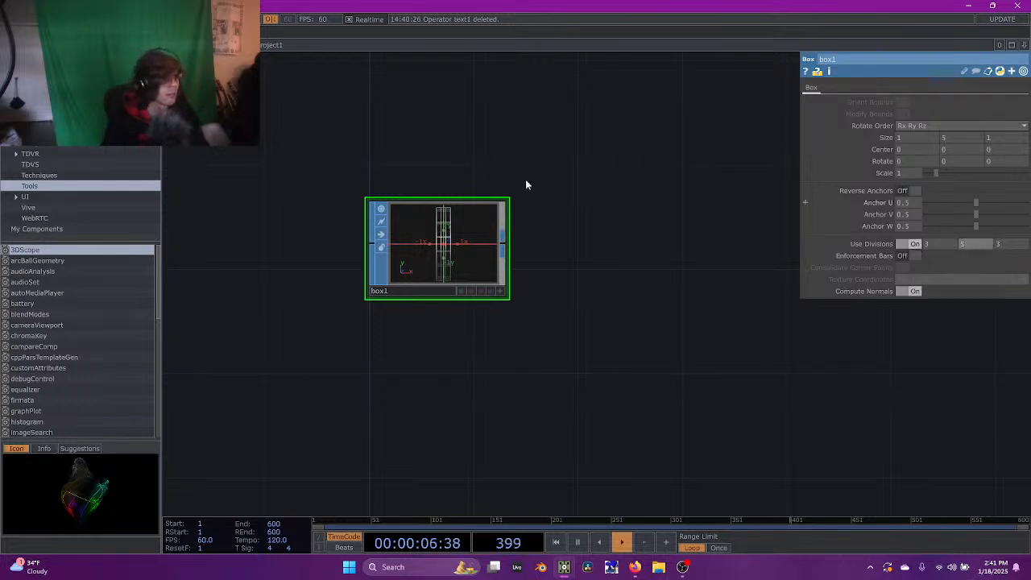
scroll(500, 209, up, 3)
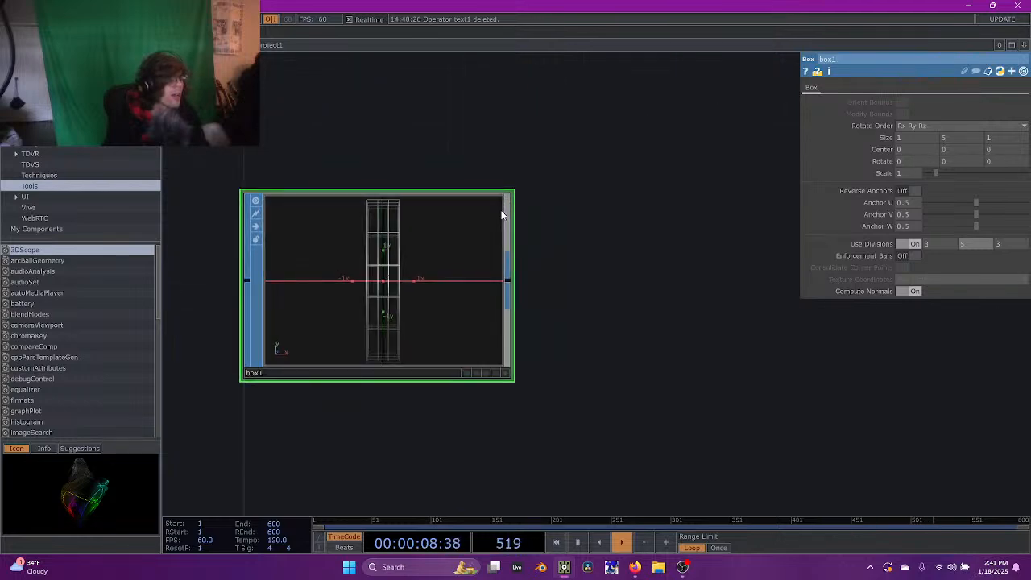
scroll(547, 226, down, 2)
drag(576, 238, 553, 248)
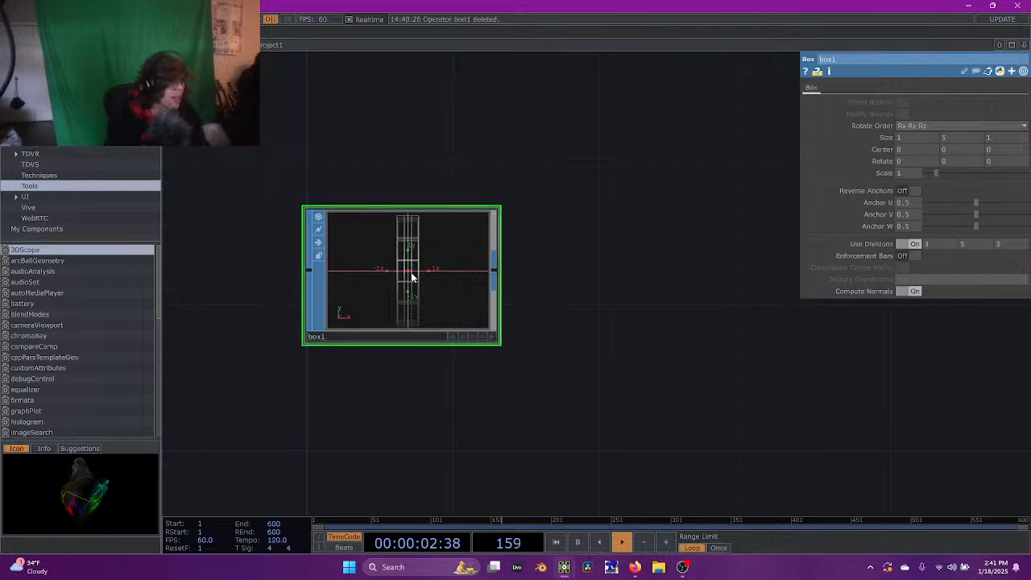
key(a)
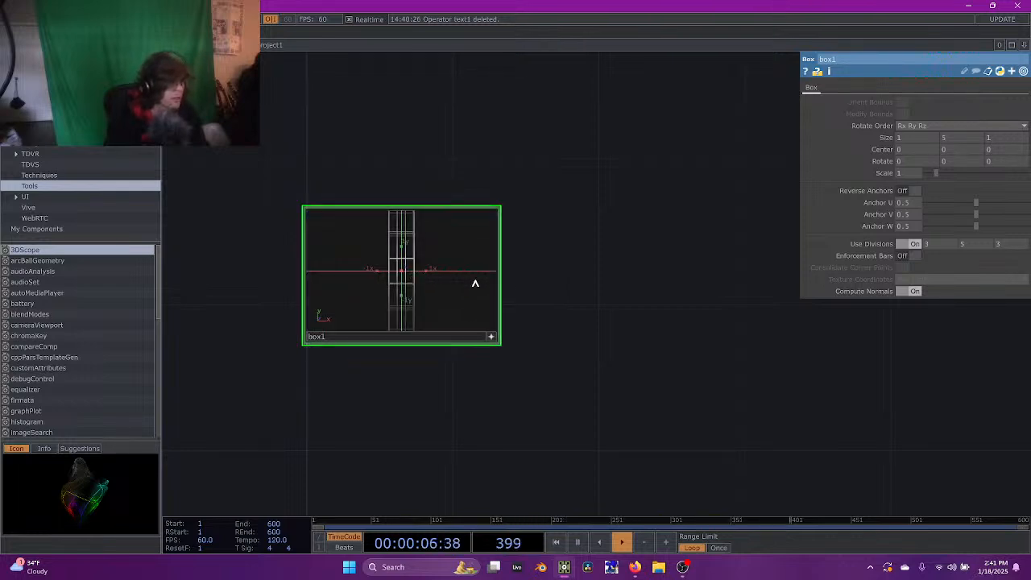
click(589, 290)
Add a second Box SOP directly below the first one
scroll(587, 288, down, 2)
scroll(586, 287, down, 2)
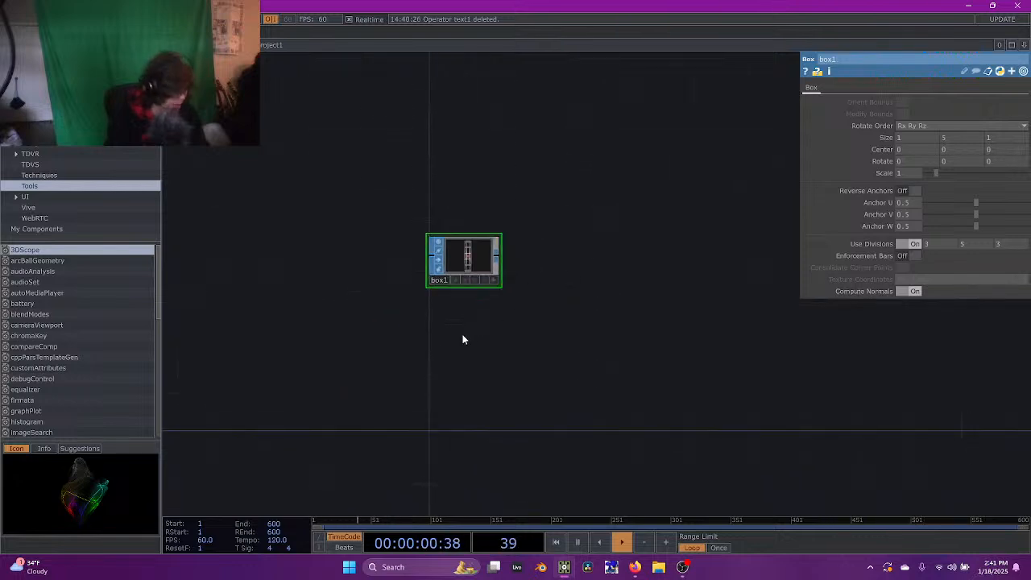
key(Tab)
text(box)
click(299, 295)
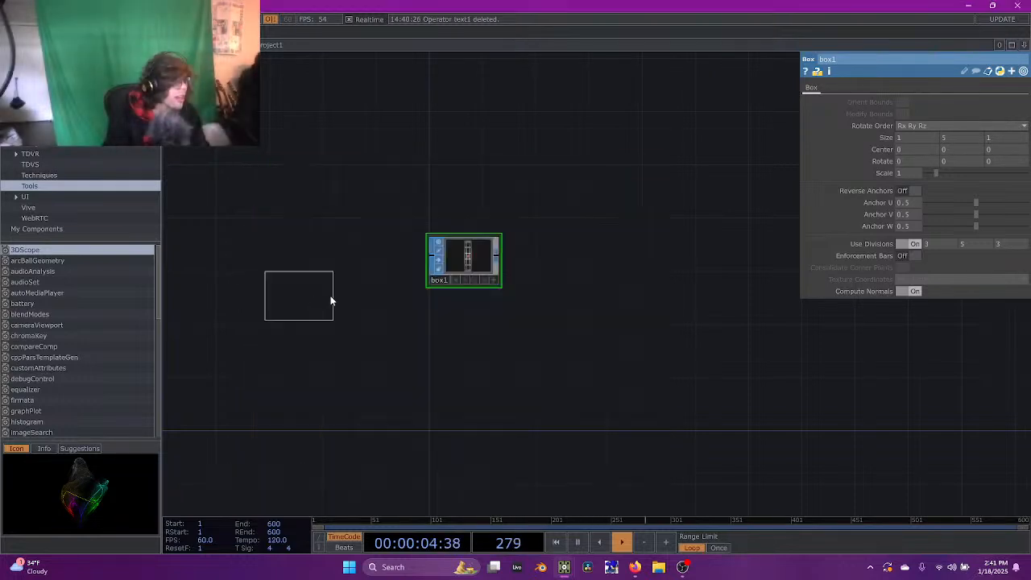
click(463, 329)
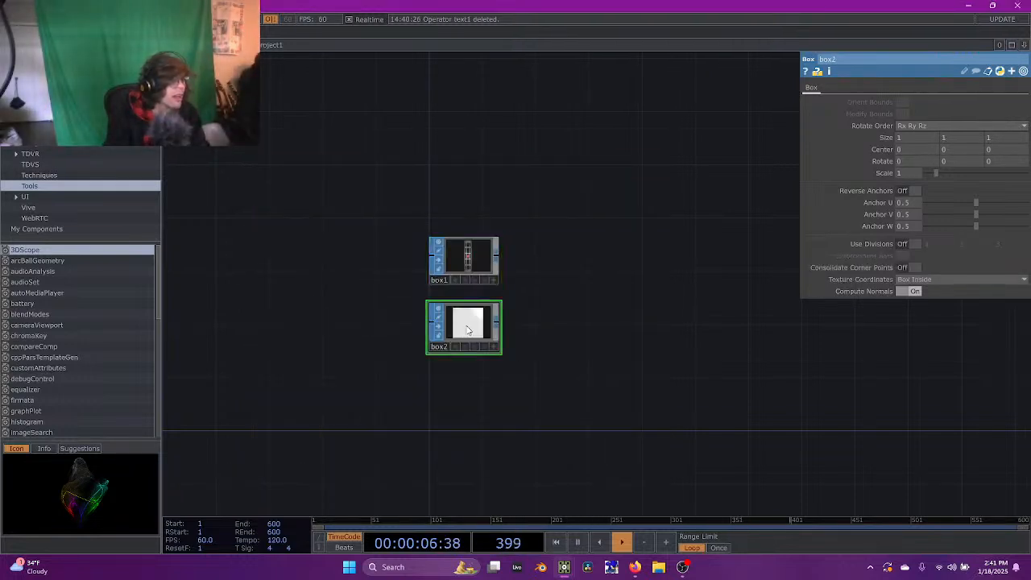
Set the tall first box's divisions to 5, 15 and 5 in X, Y and Z
scroll(495, 326, up, 3)
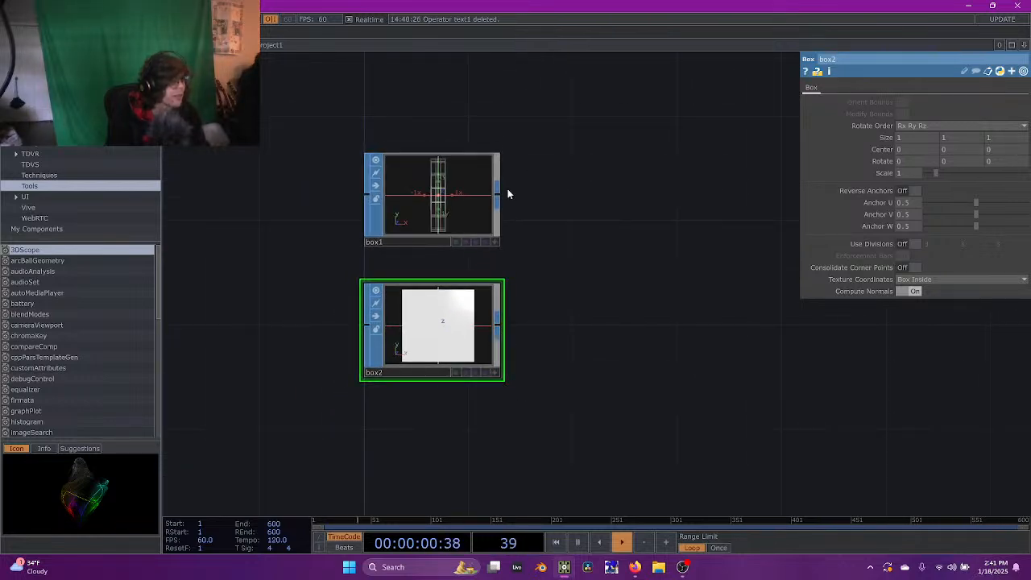
click(483, 211)
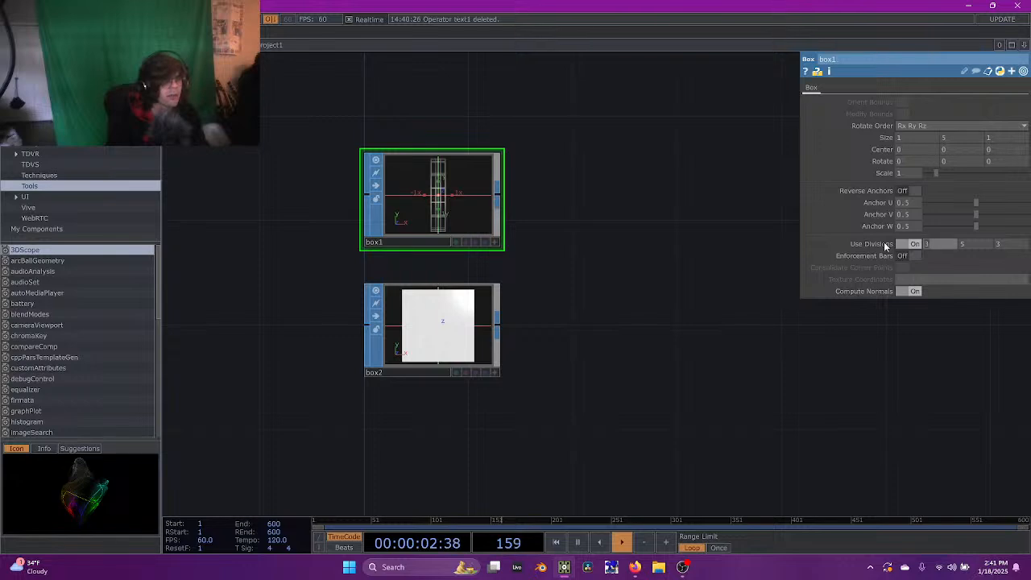
text(5)
key(Tab)
key(Tab)
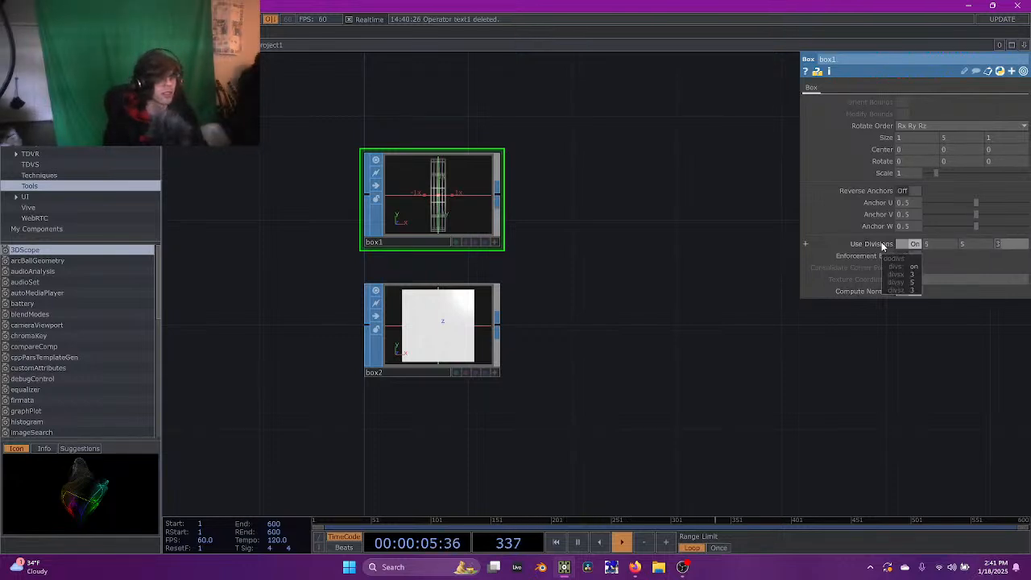
click(973, 247)
text(15)
key(Tab)
text(5)
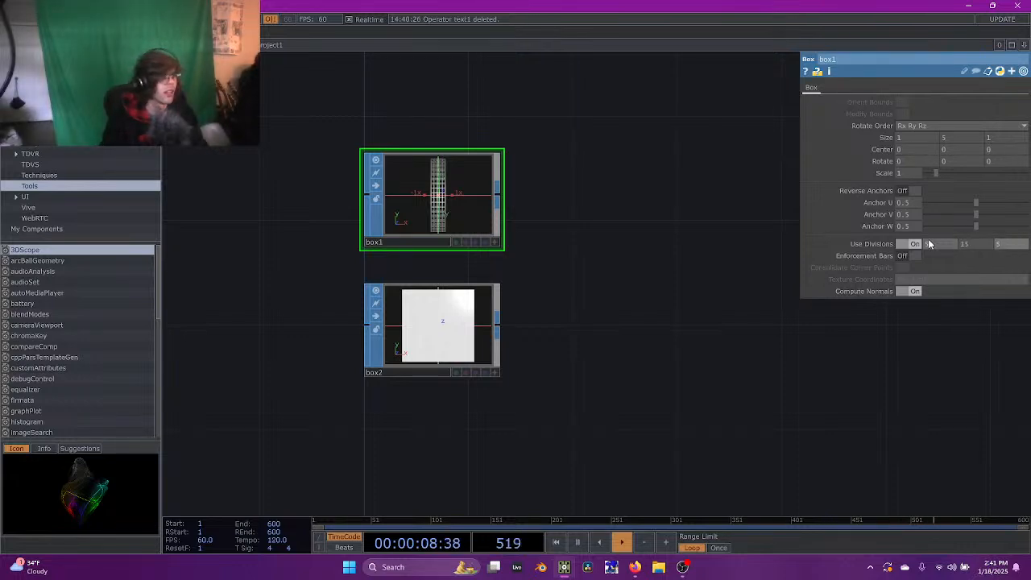
key(Return)
Enable Use Divisions on the second box and set its divisions to 5 in X, Y and Z
click(459, 324)
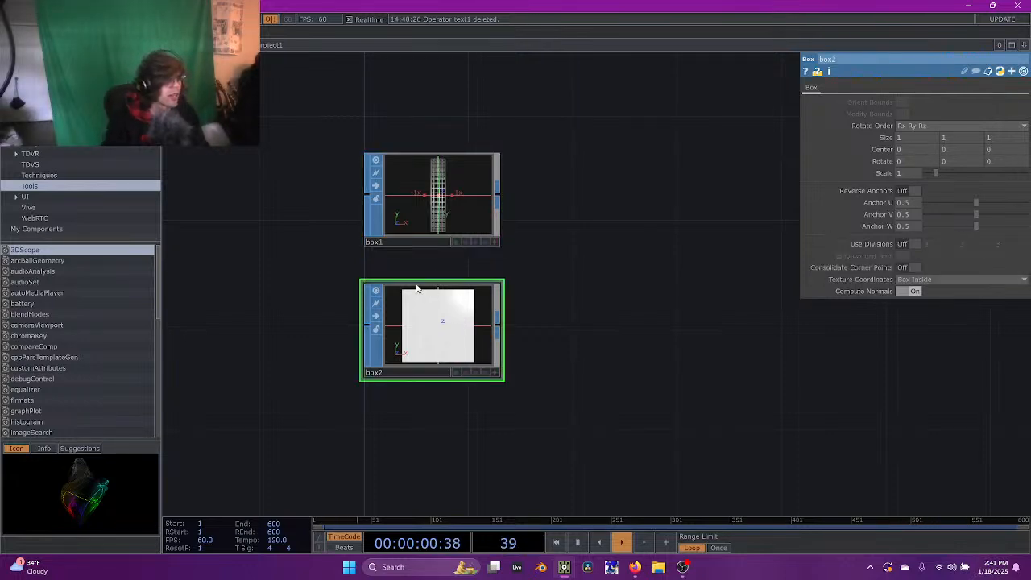
click(913, 244)
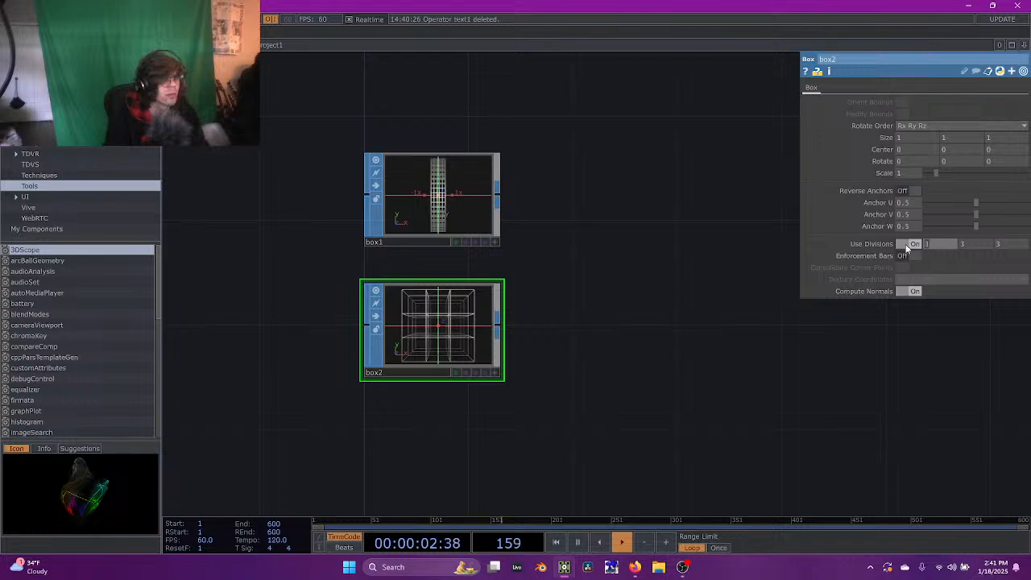
text(5)
key(Tab)
text(5)
key(Tab)
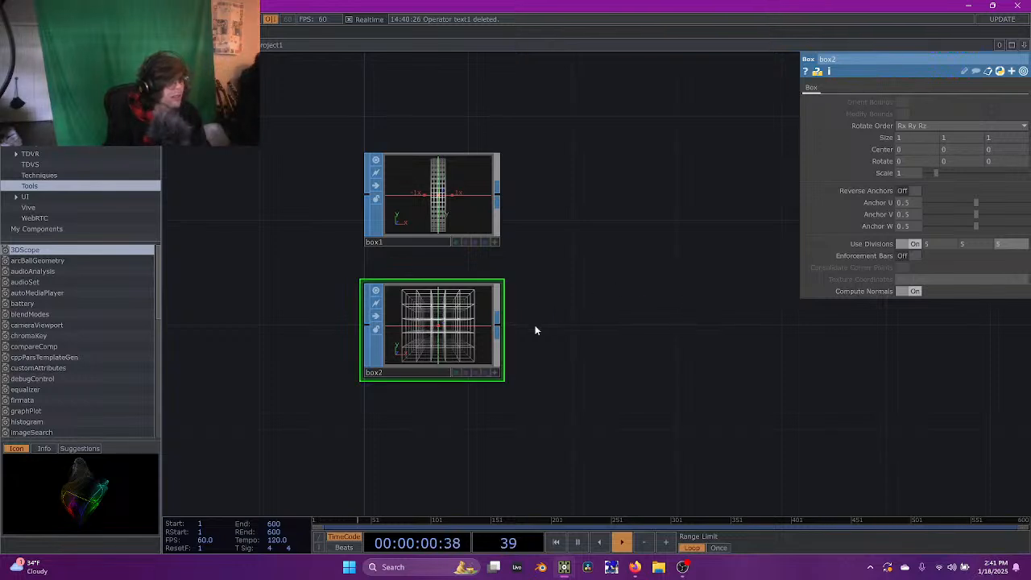
Connect a new Transform SOP to the second box's output and paste a copy below it, fed by the same box
click(498, 325)
click(641, 321)
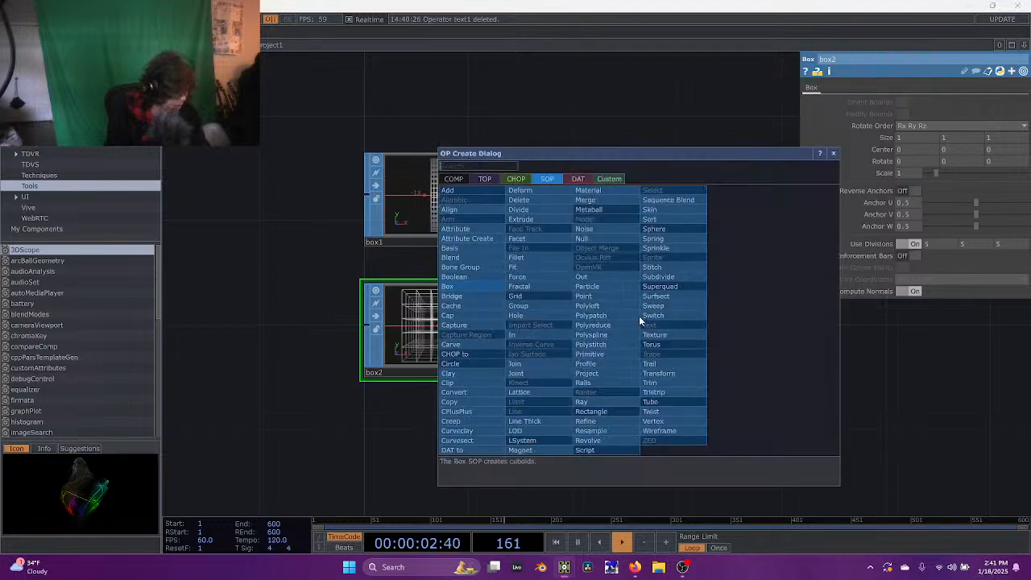
text(tra)
click(673, 373)
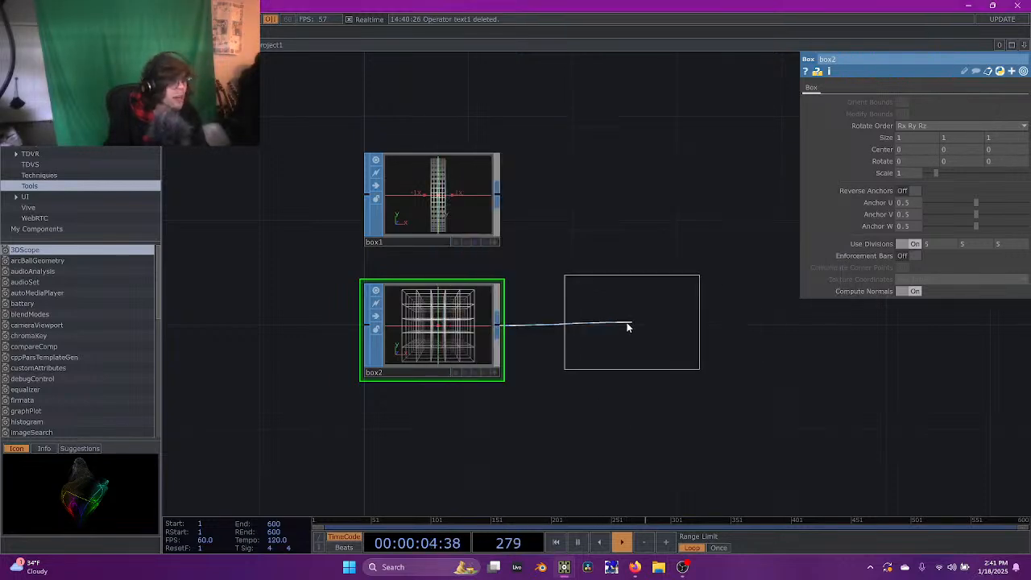
click(614, 330)
key(ctrl+v)
key(h)
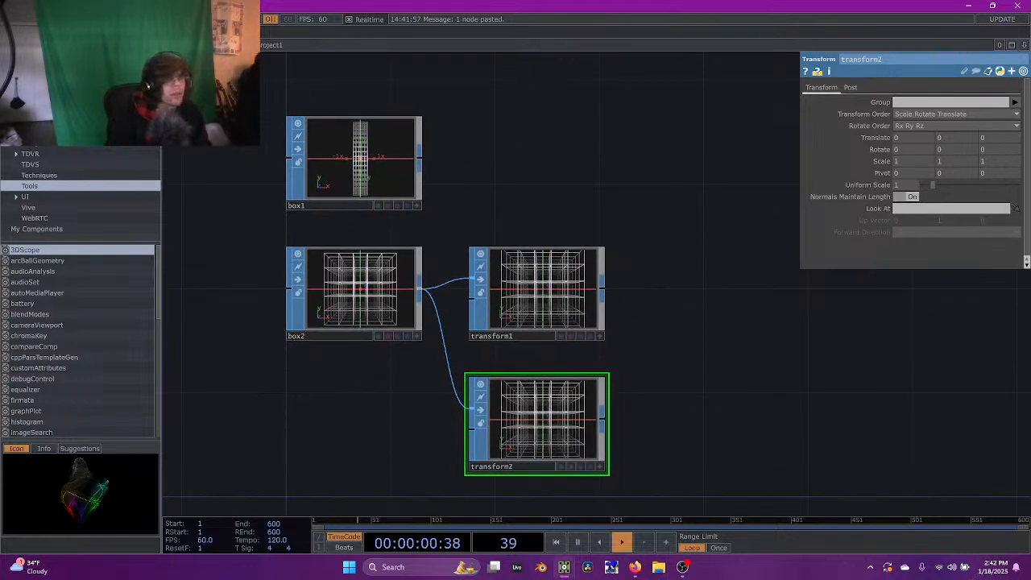
Split the network pane into two side-by-side panes, narrow the new one and switch it to a 3D geometry viewer
click(1026, 46)
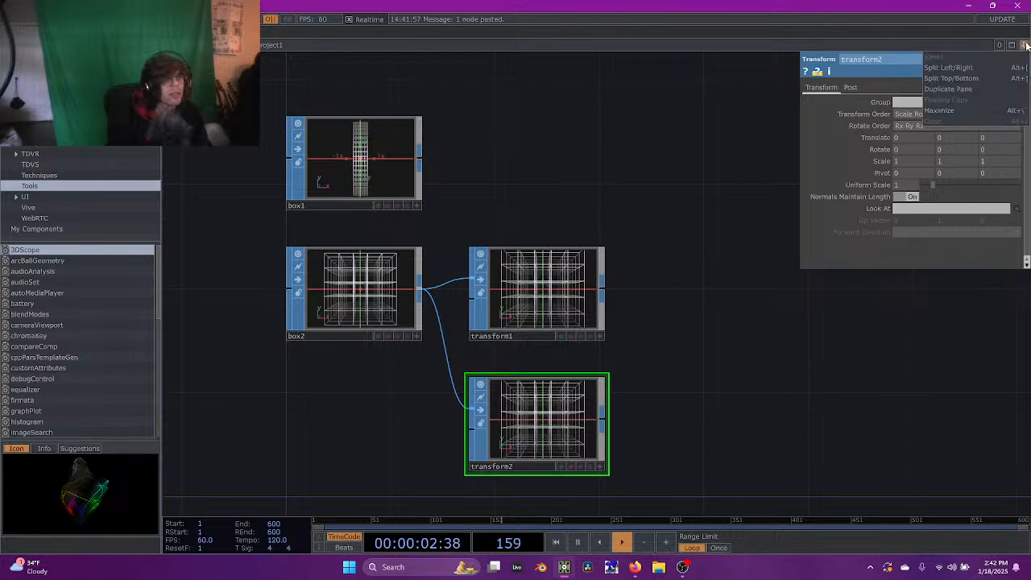
click(991, 67)
drag(597, 207, 791, 213)
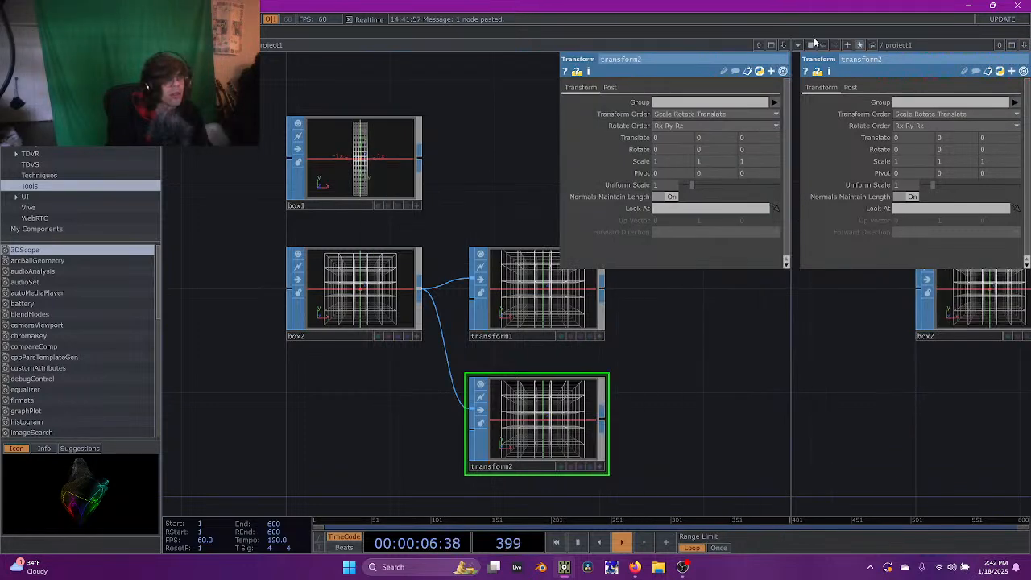
click(808, 45)
click(822, 90)
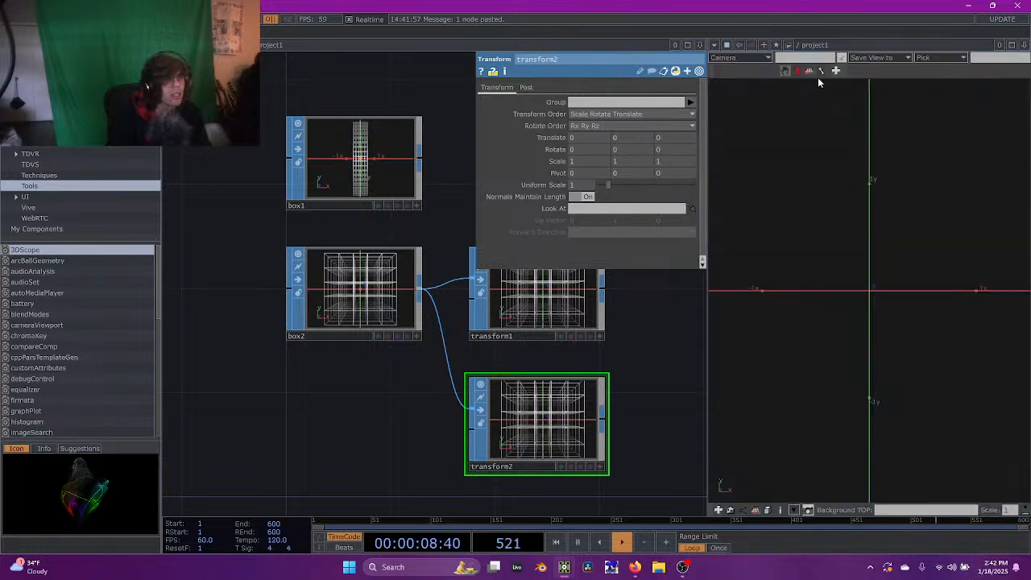
scroll(896, 202, up, 1)
drag(892, 205, 855, 219)
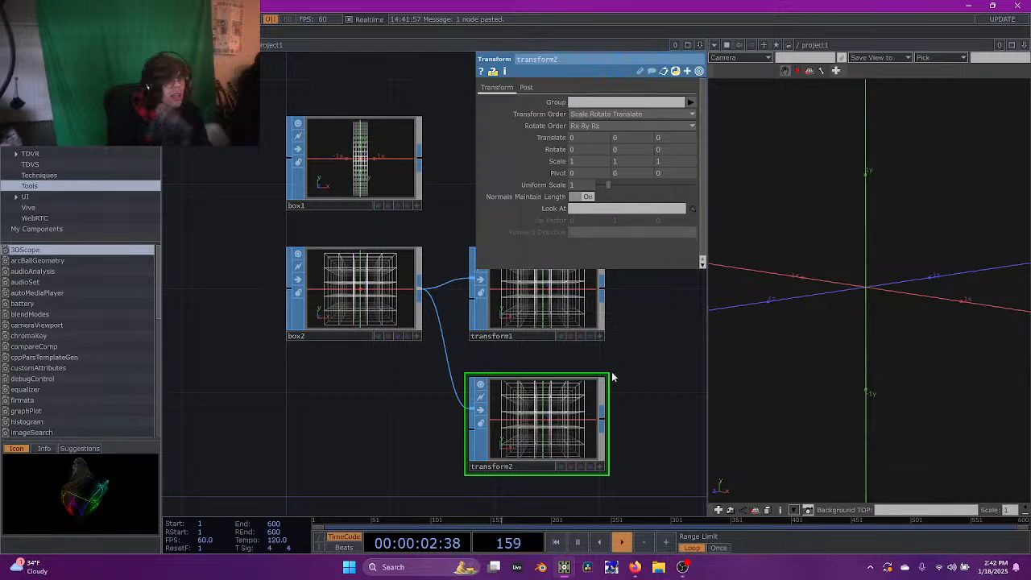
Turn on the display flag of the tall box1 and frame it in the geometry viewer
drag(653, 374, 474, 373)
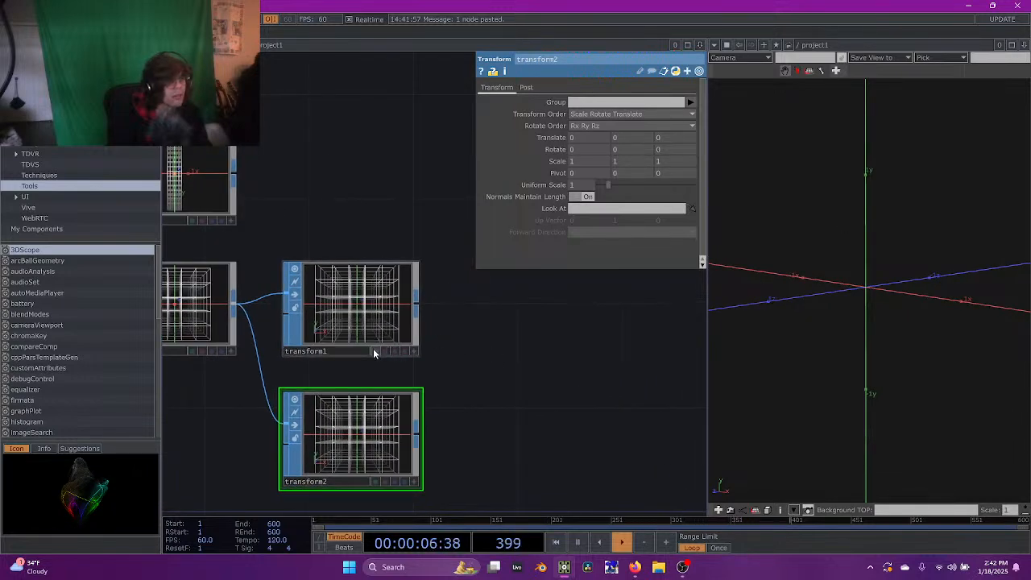
click(402, 352)
click(403, 352)
click(219, 222)
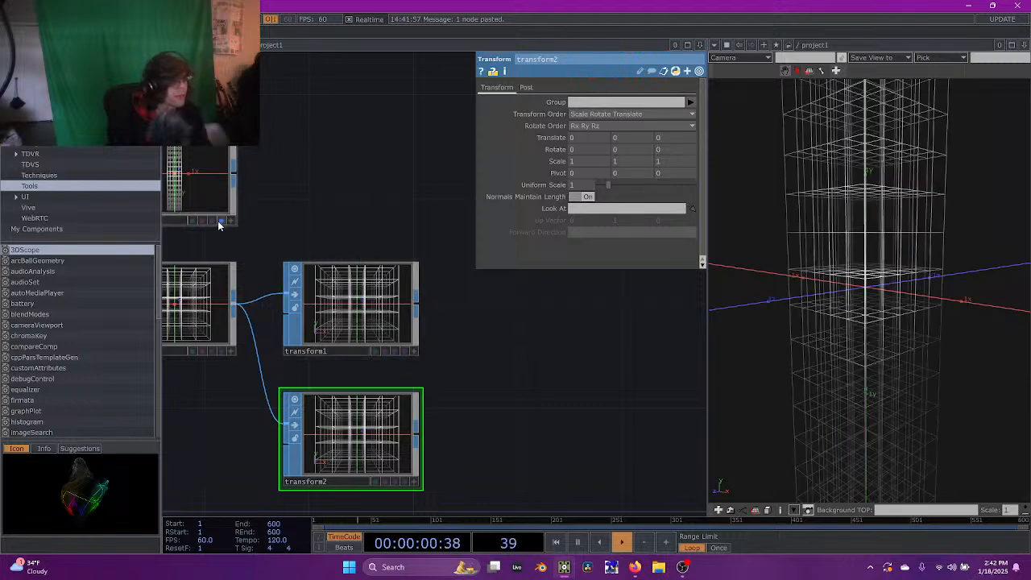
scroll(872, 256, down, 3)
scroll(874, 252, down, 2)
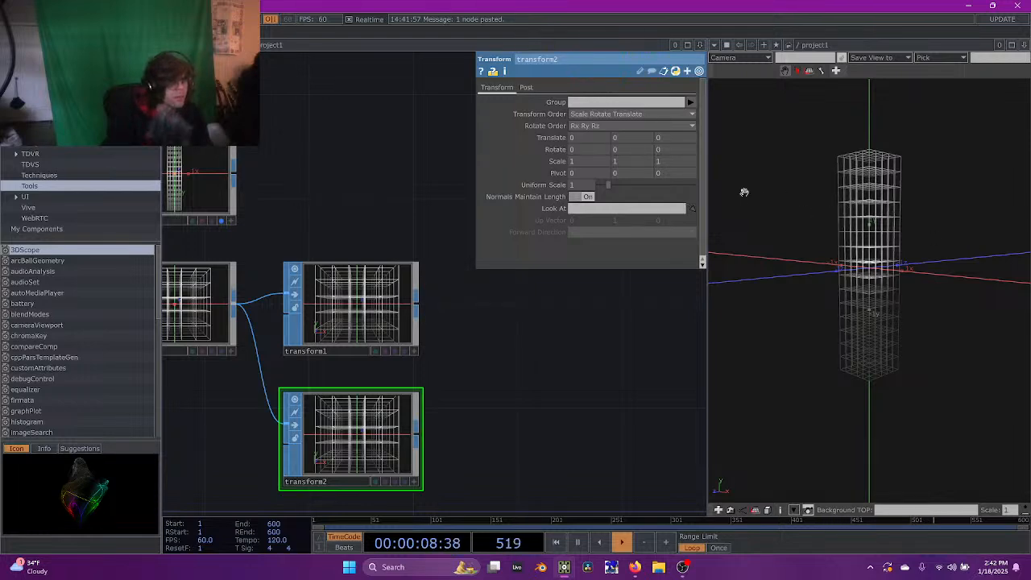
drag(794, 225, 899, 250)
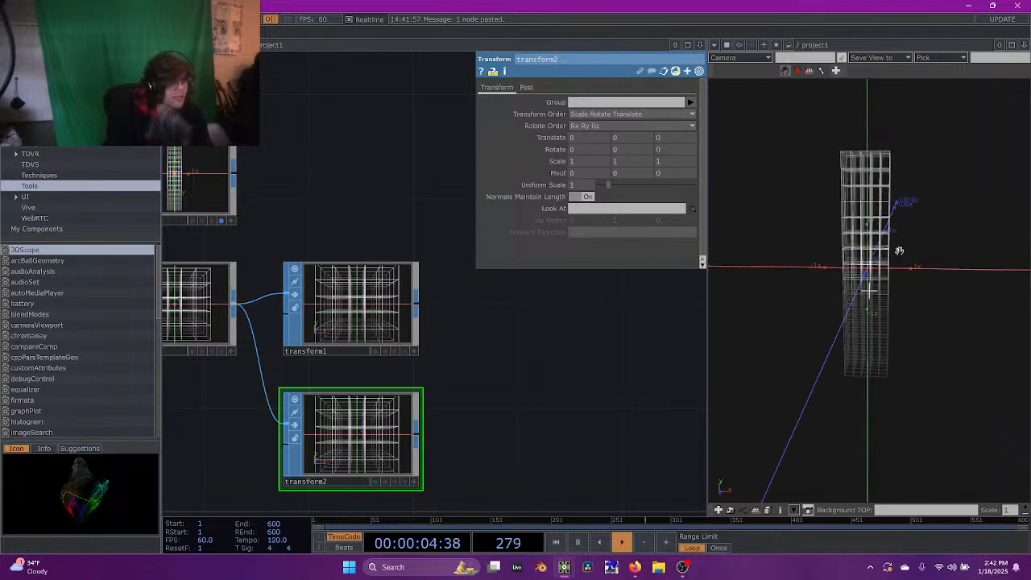
Display transform1 in the geometry viewer and set its translate to 1 in X and 2 in Y
drag(451, 353, 431, 338)
click(341, 308)
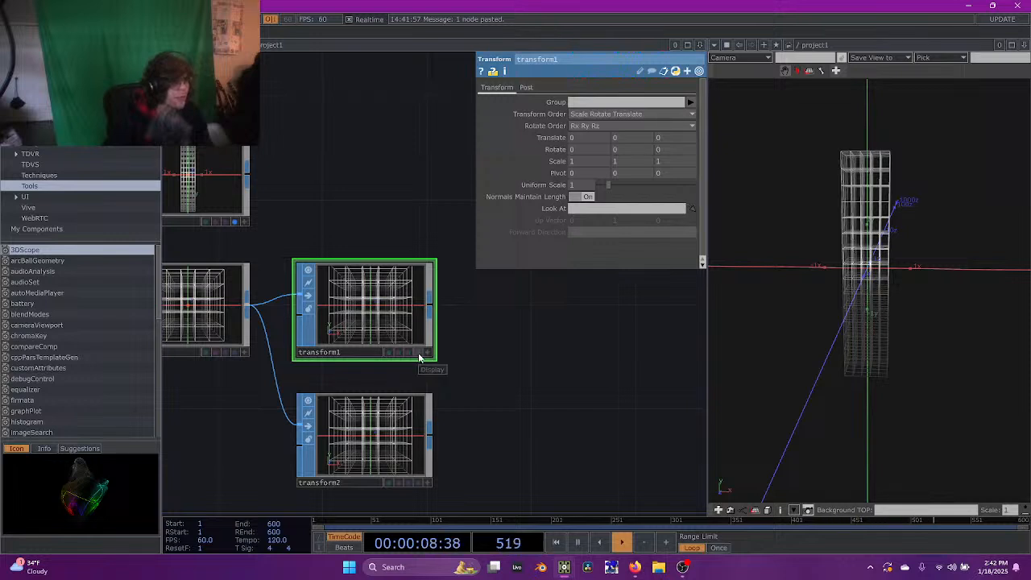
click(419, 355)
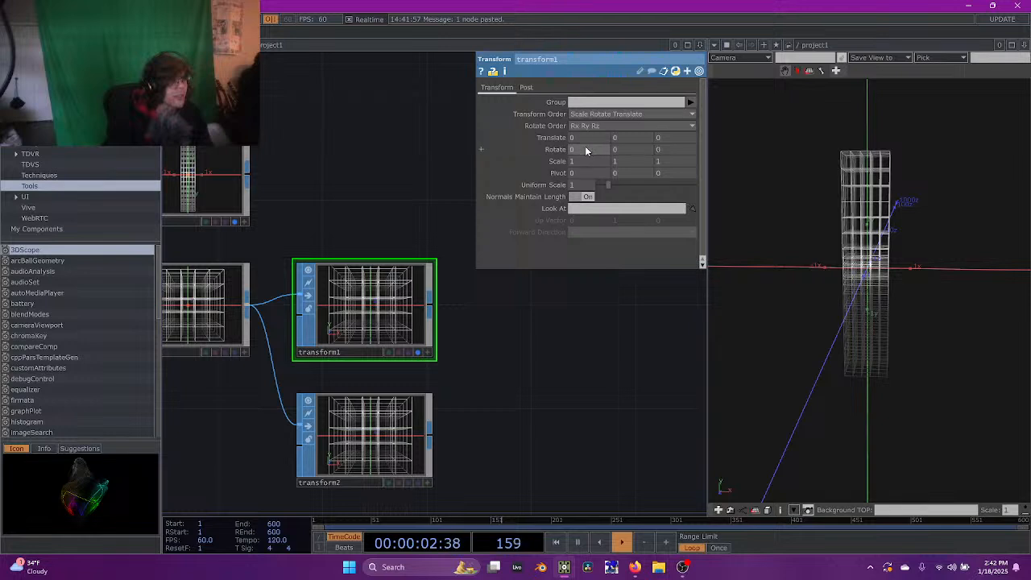
mouse_move(586, 141)
middle_down()
mouse_move(596, 119)
mouse_move(582, 143)
middle_up()
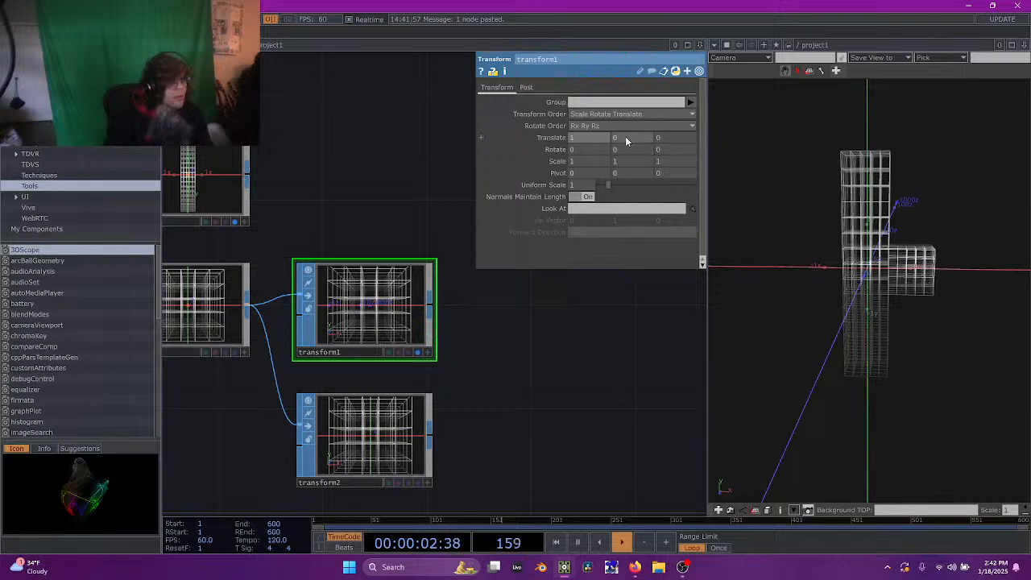
middle_drag(626, 140, 626, 120)
Paste a copy of transform1, fed by the same box, and place it directly above the original
drag(548, 376, 618, 414)
scroll(436, 325, down, 3)
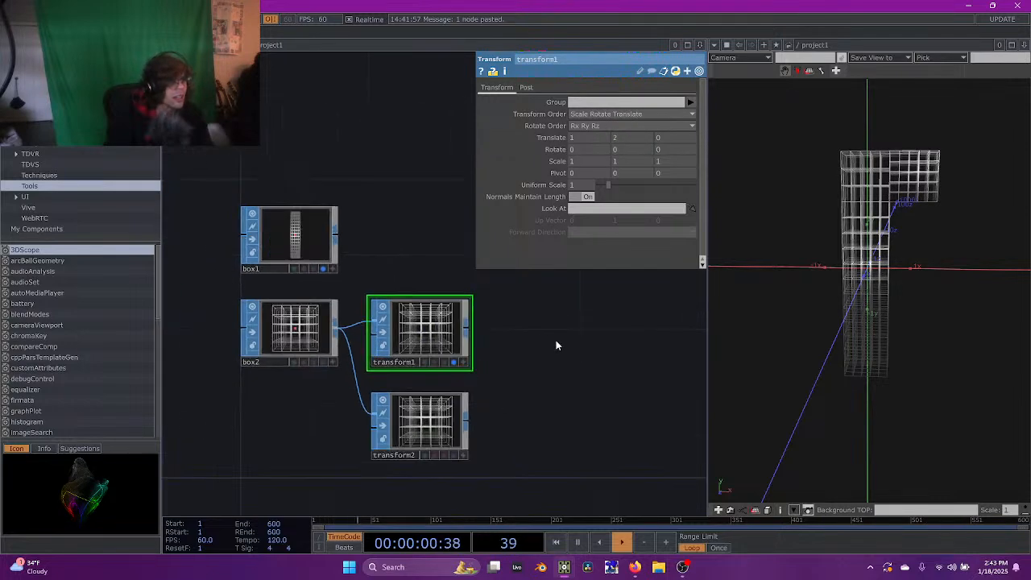
drag(555, 341, 439, 344)
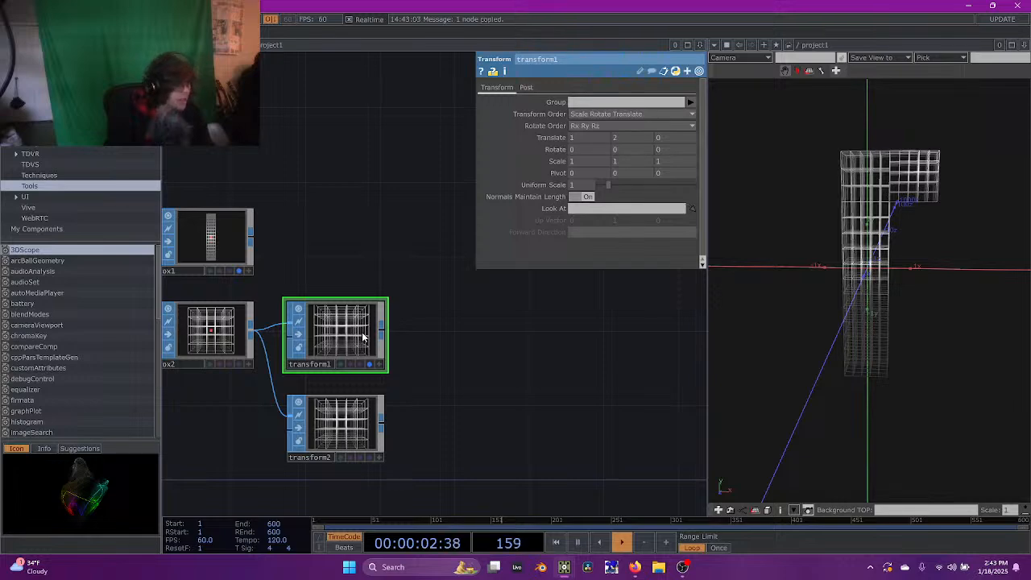
key(ctrl+v)
drag(337, 423, 337, 239)
drag(482, 317, 506, 323)
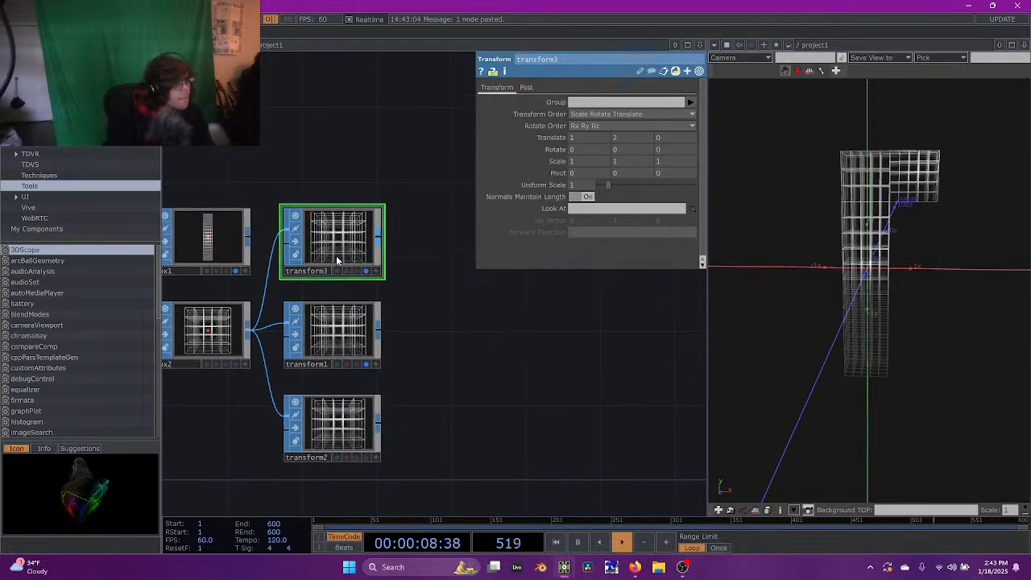
Set transform1's X scale to 2.6 and its X translate to 1.8 to form the letter's upper arm
click(352, 318)
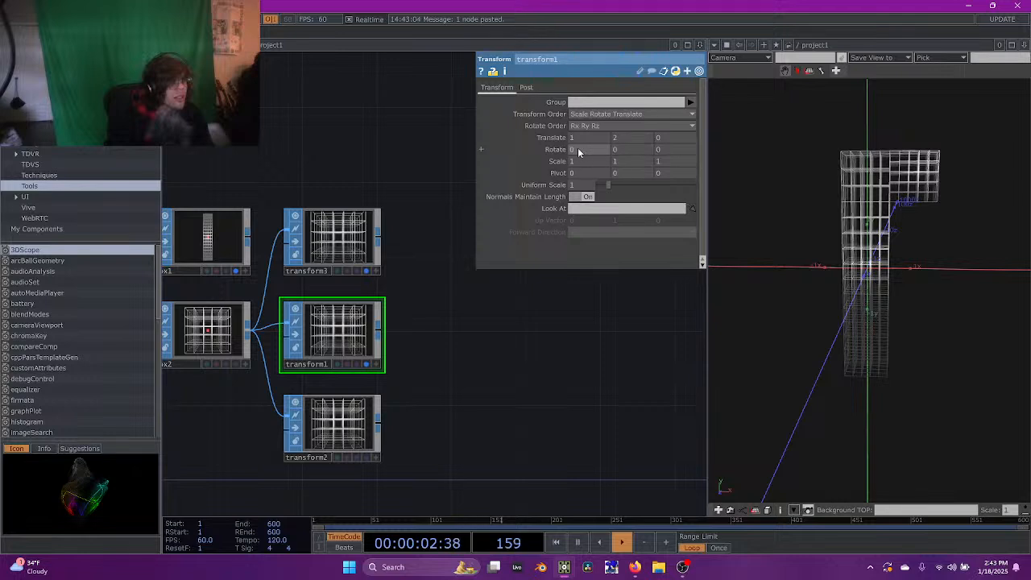
middle_drag(597, 153, 596, 153)
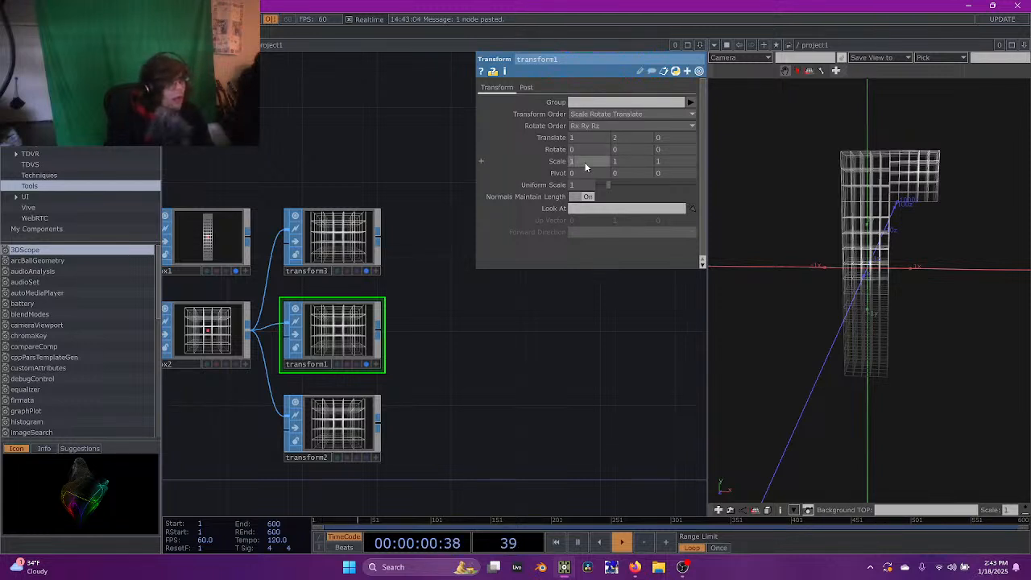
drag(585, 167, 586, 145)
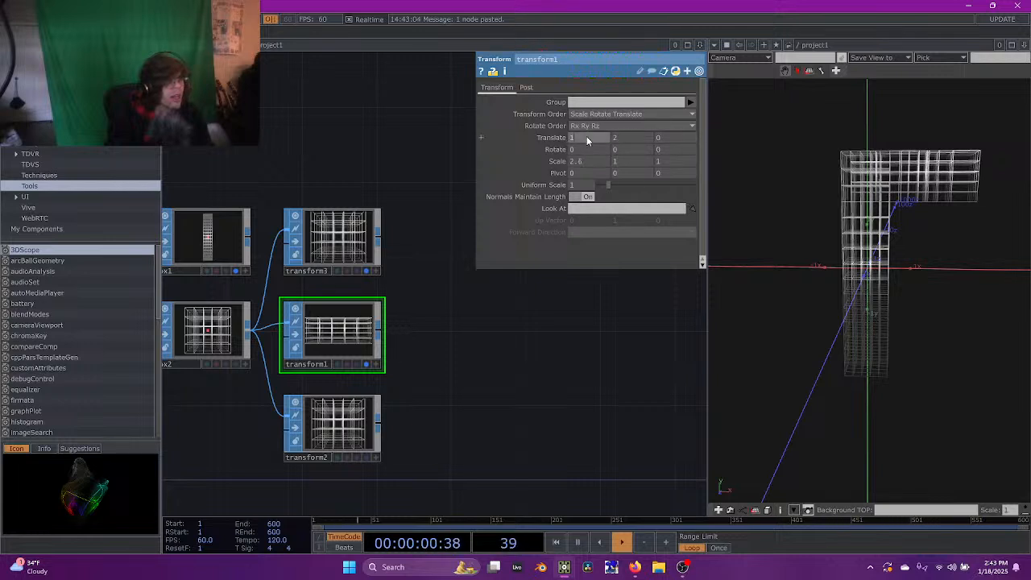
drag(587, 138, 591, 121)
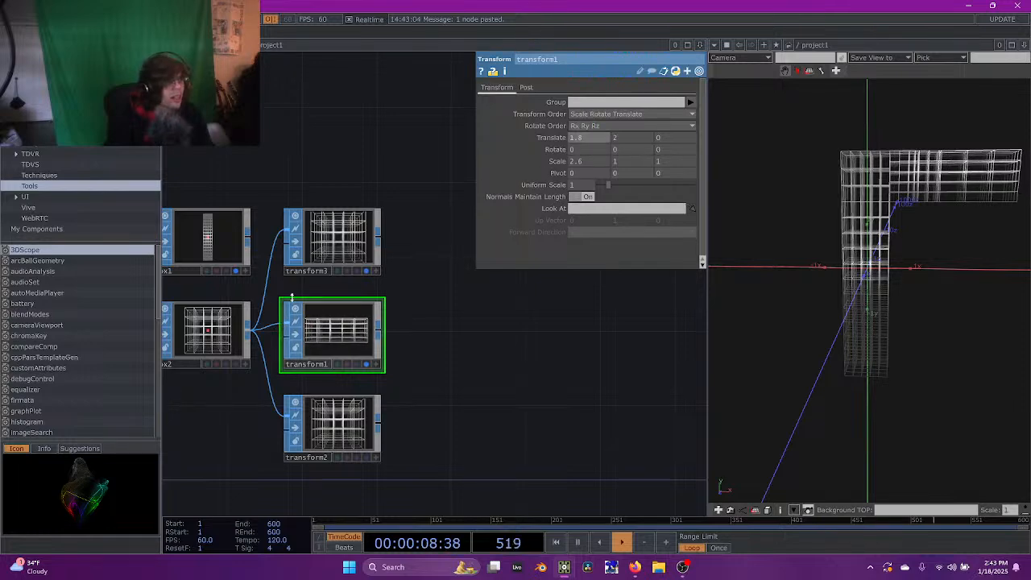
Set transform3's translate to 3.6 in X and 3 in Y, placing its cube at the upper arm's outer end
click(332, 234)
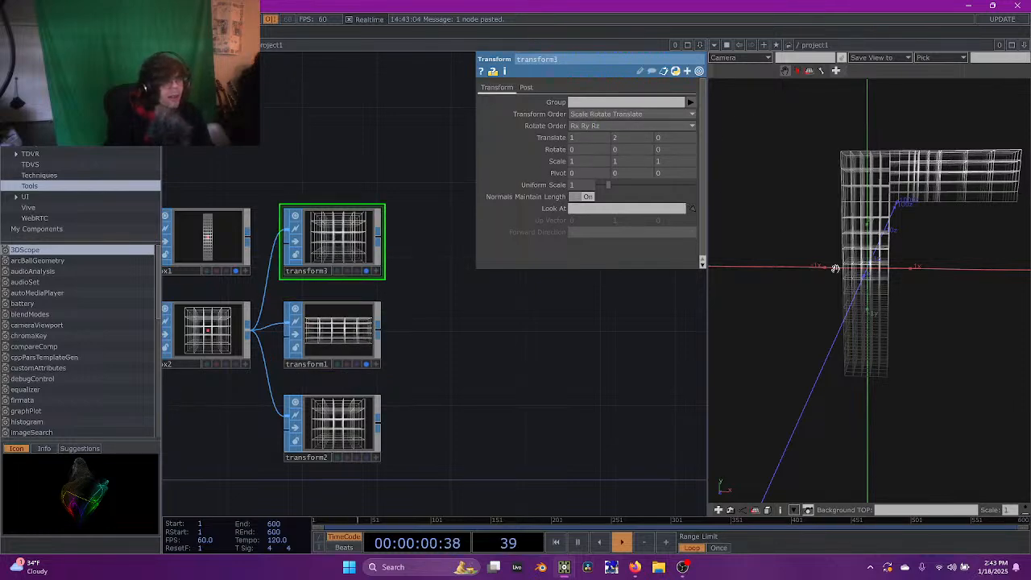
mouse_move(893, 245)
mouse_down()
mouse_move(869, 247)
mouse_move(900, 245)
mouse_up()
right_drag(900, 244, 884, 243)
middle_drag(884, 244, 853, 275)
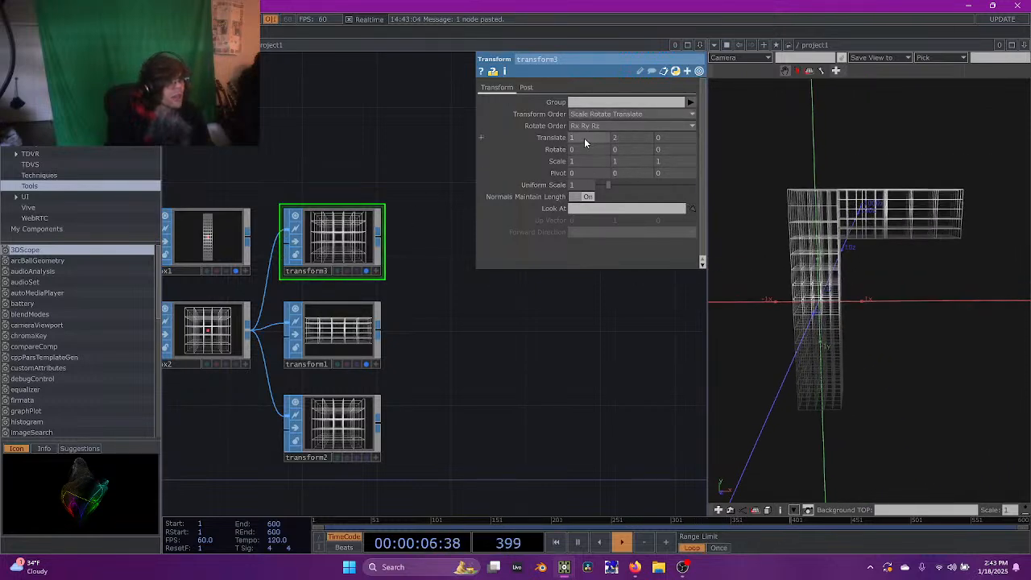
mouse_move(585, 139)
middle_down()
mouse_move(637, 139)
mouse_move(583, 120)
middle_up()
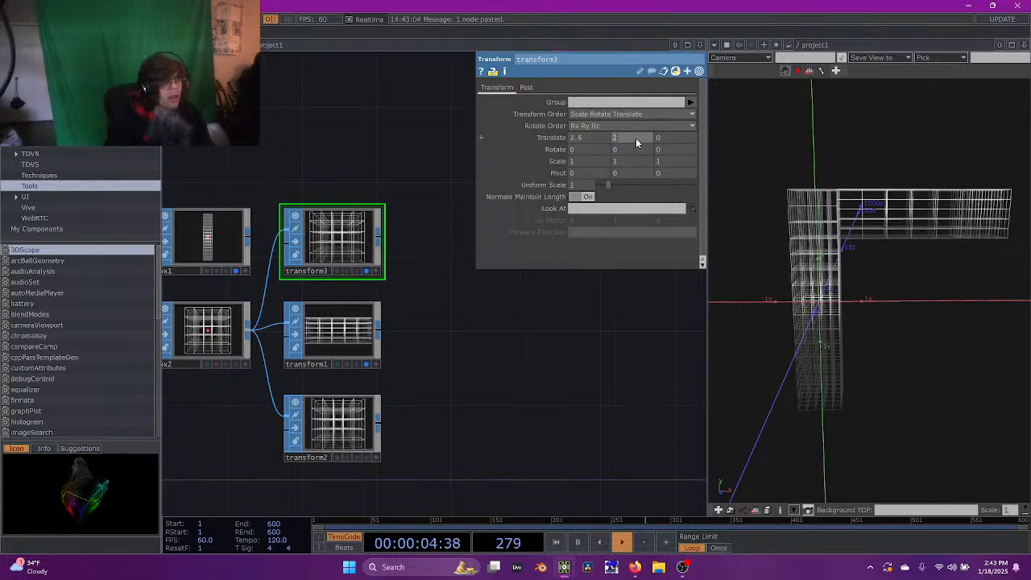
middle_drag(636, 142, 637, 122)
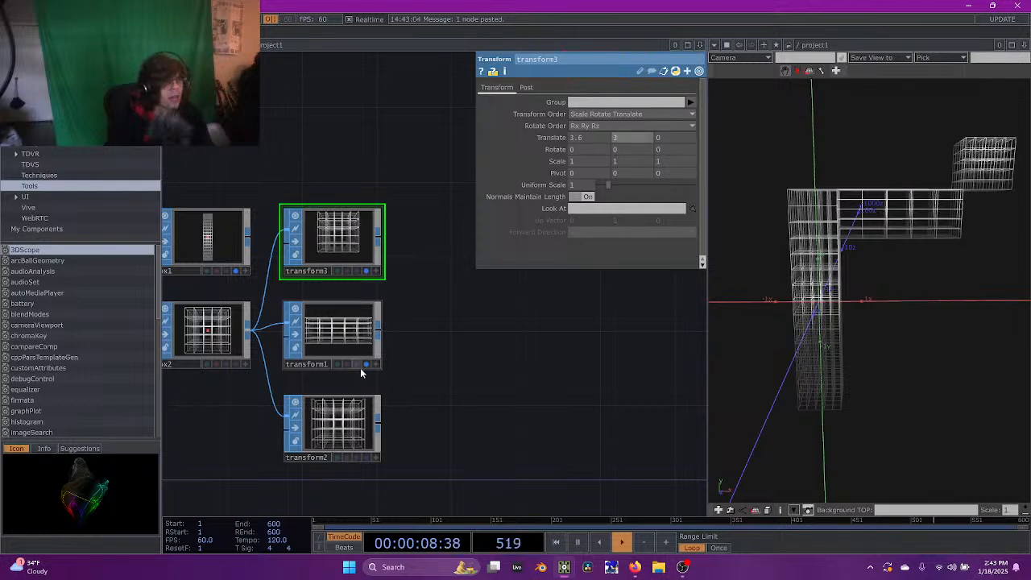
Set transform2's X scale to 1.3 and turn on its display flag
drag(523, 367, 595, 320)
click(417, 282)
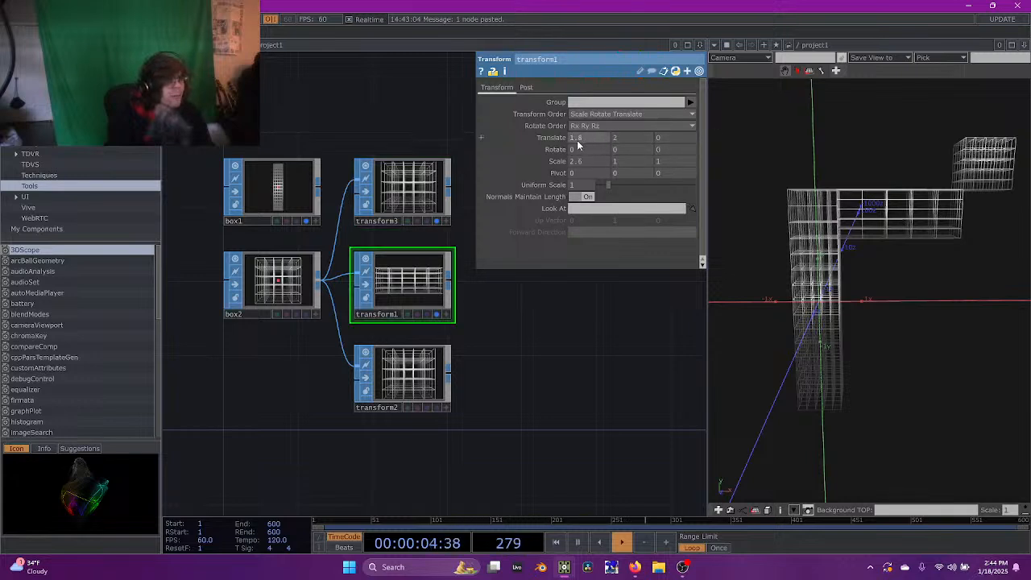
click(406, 373)
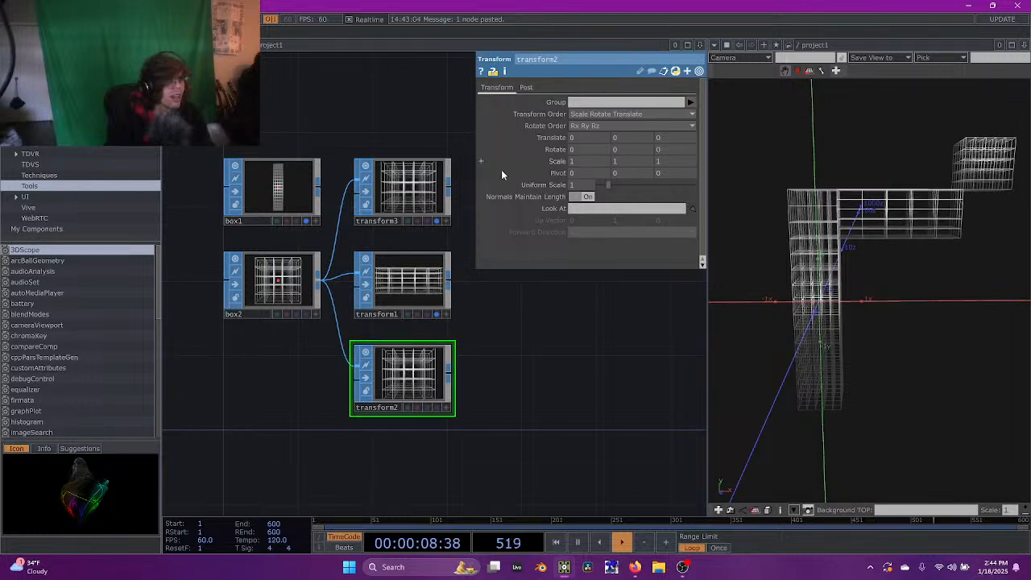
click(397, 195)
click(410, 281)
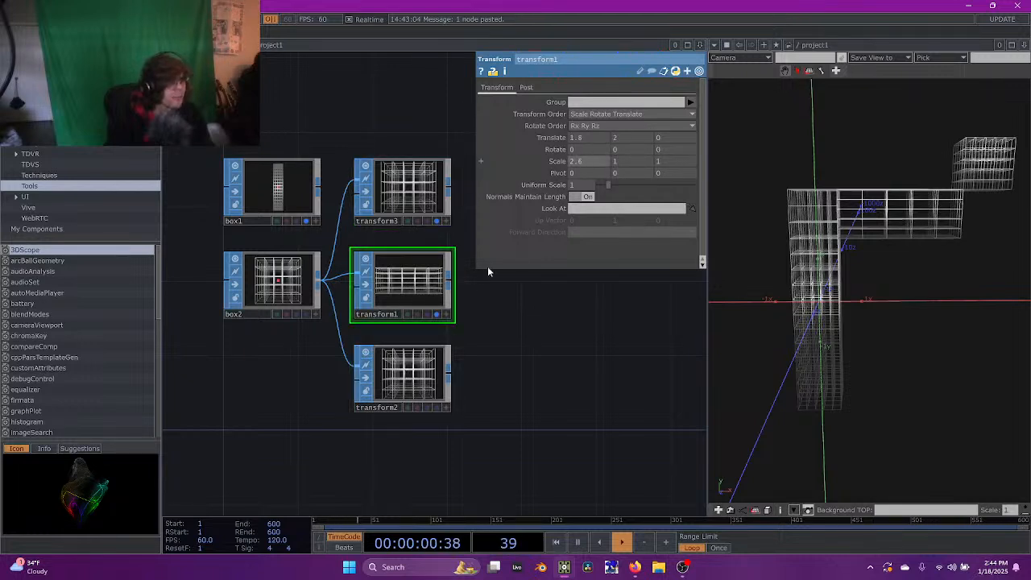
click(395, 376)
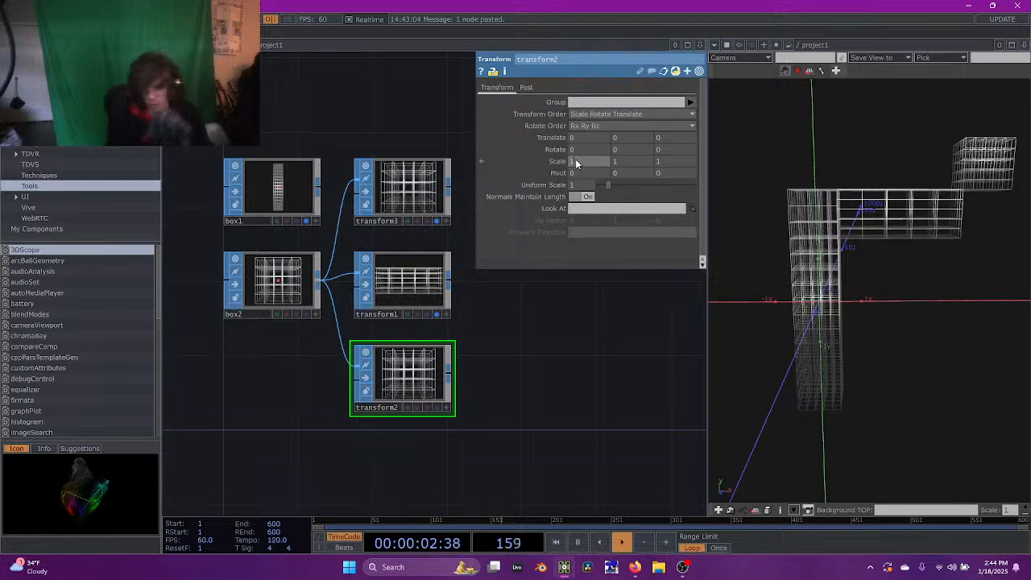
click(575, 159)
text(.3)
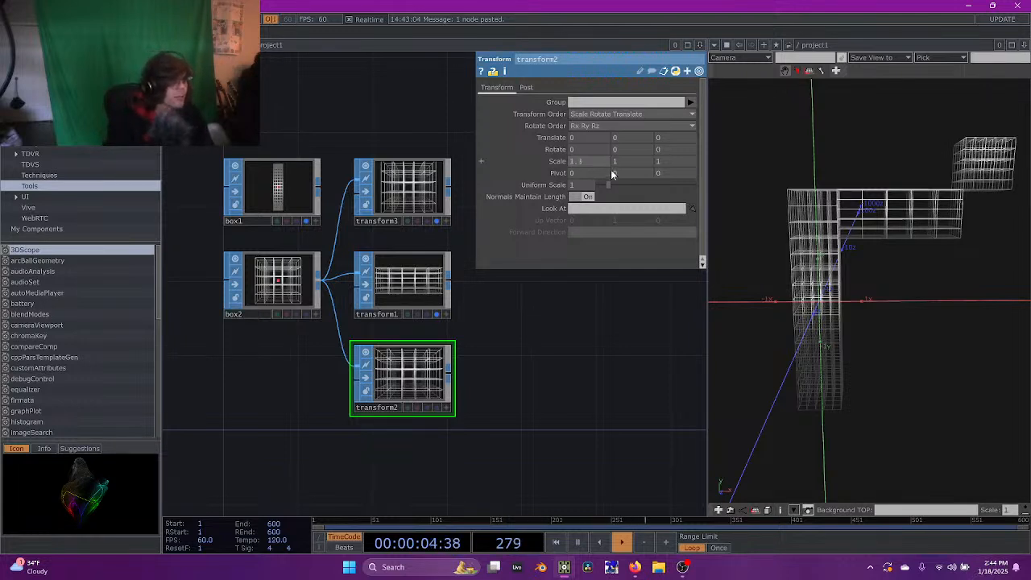
click(437, 408)
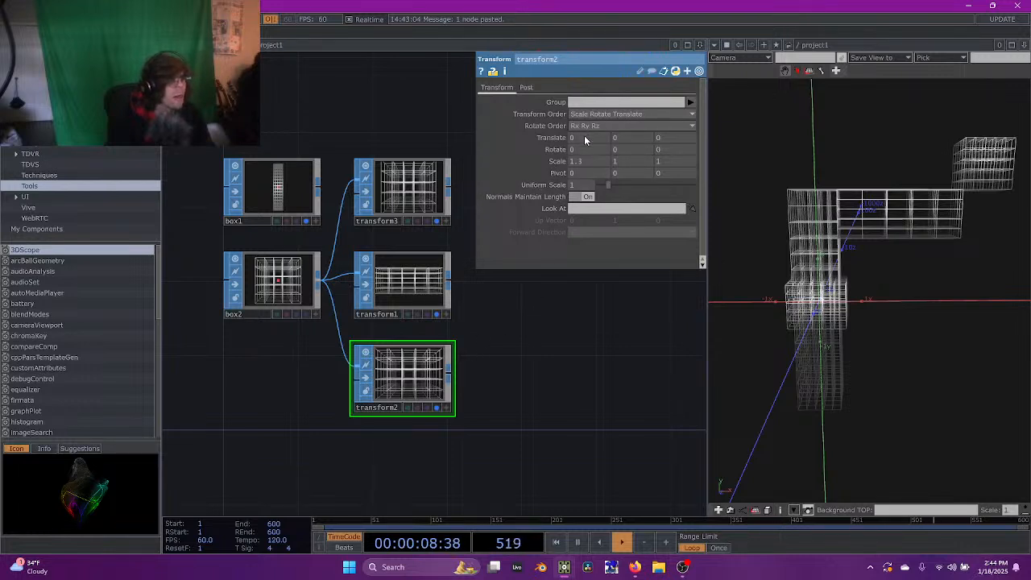
Set transform2's X translate to 1.15 so the middle arm sits flush against the tall box
mouse_move(584, 137)
middle_down()
mouse_move(588, 117)
mouse_move(591, 139)
middle_up()
click(395, 188)
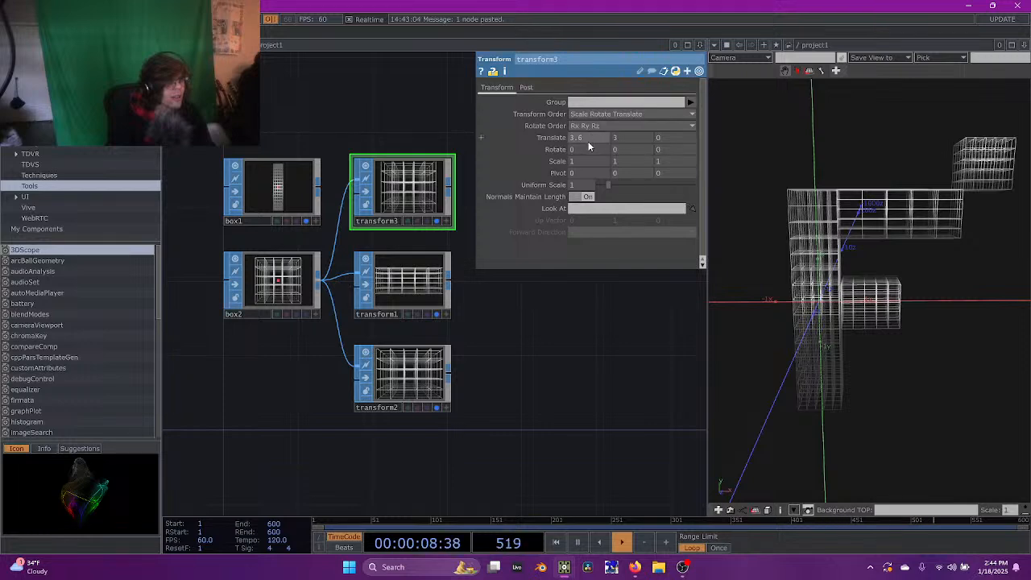
click(413, 390)
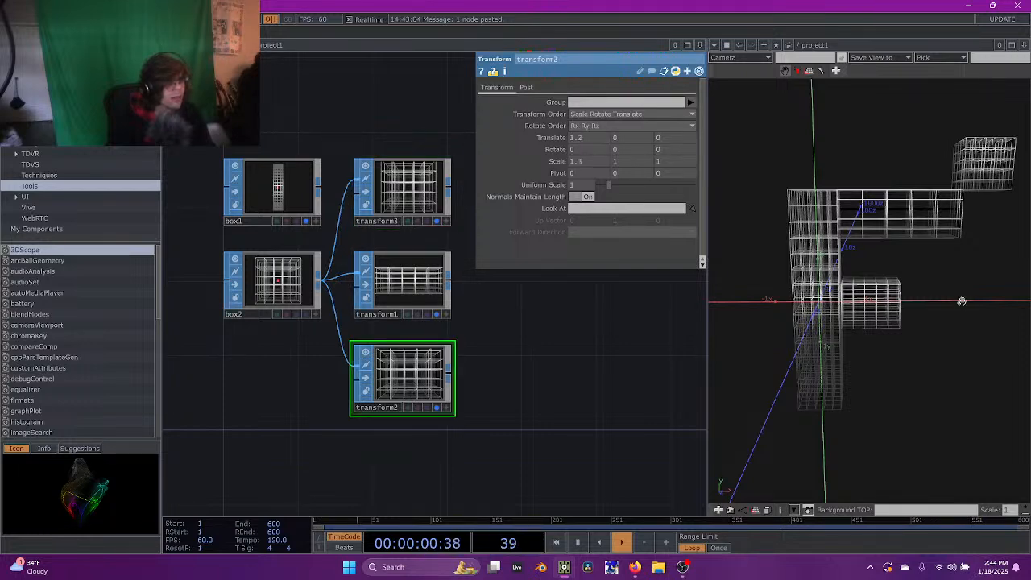
drag(831, 265, 805, 281)
scroll(959, 325, up, 5)
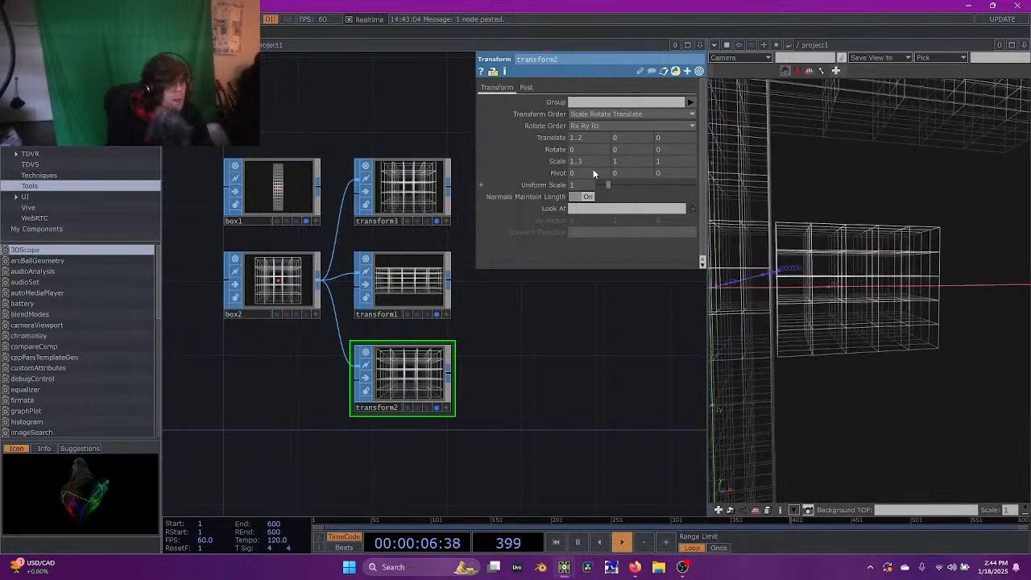
middle_click(586, 162)
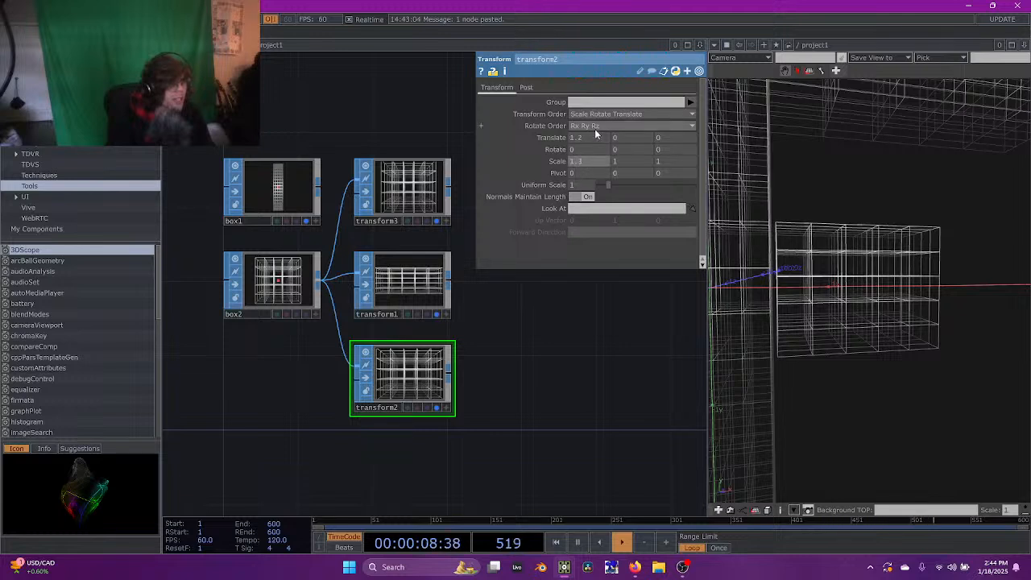
middle_drag(594, 137, 577, 154)
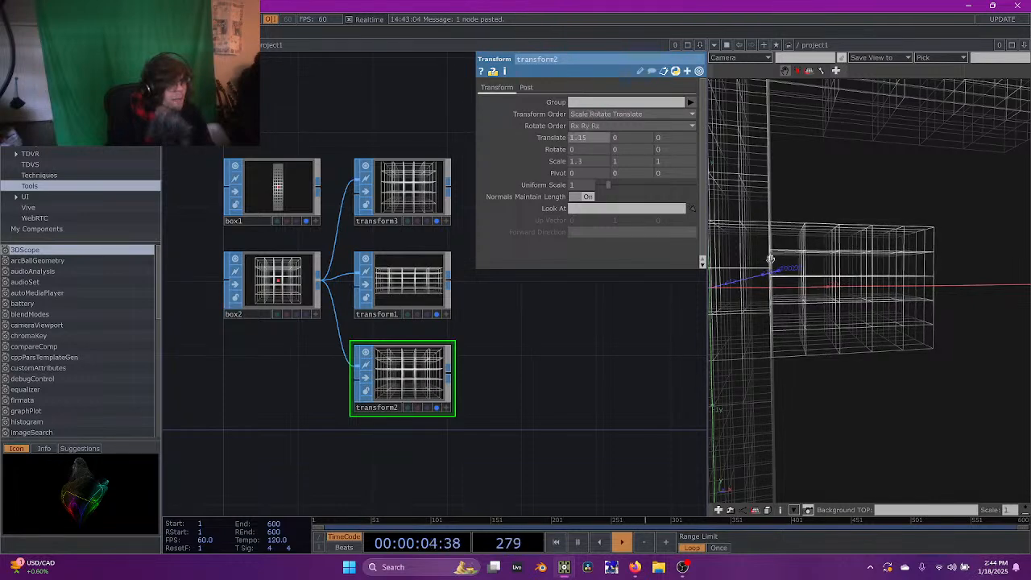
drag(985, 303, 957, 269)
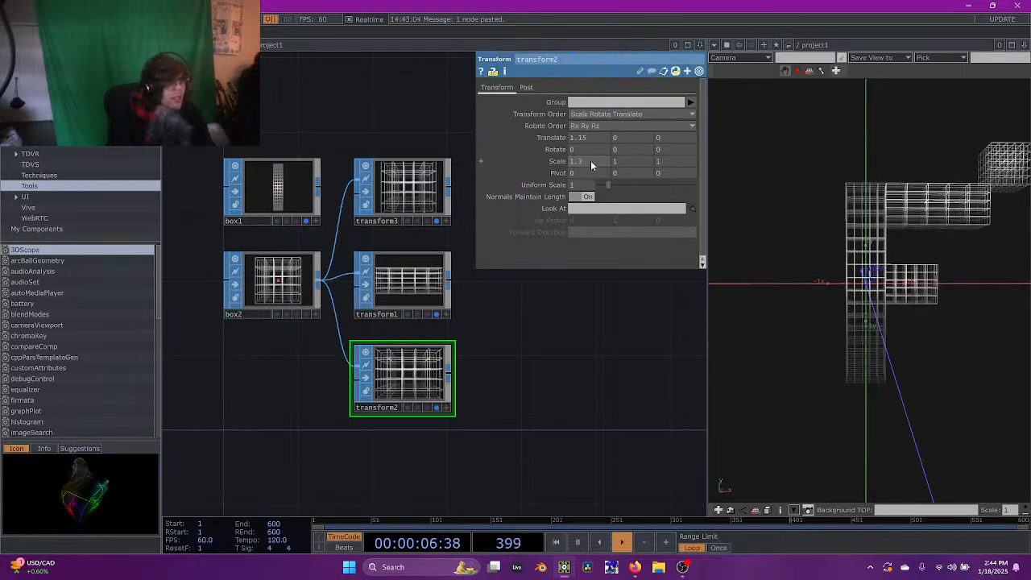
Paste a copy of transform3, fed by the same box, and place it directly below transform2
click(409, 195)
key(ctrl+v)
drag(409, 284, 410, 471)
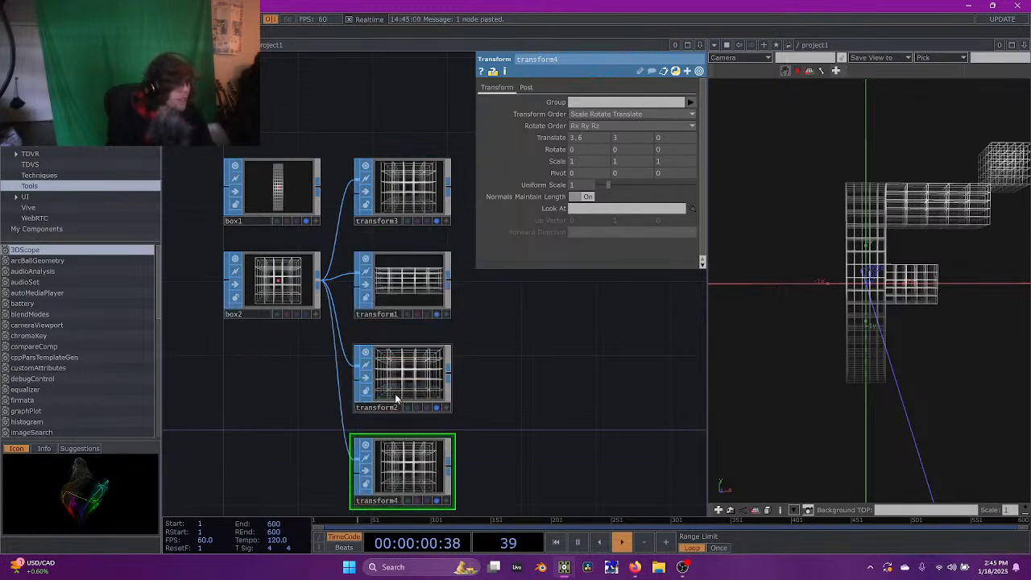
Set transform4's translate to 2.3 in X and 0.9 in Y and reduce its cube's height above the middle arm's outer end
drag(532, 373, 403, 352)
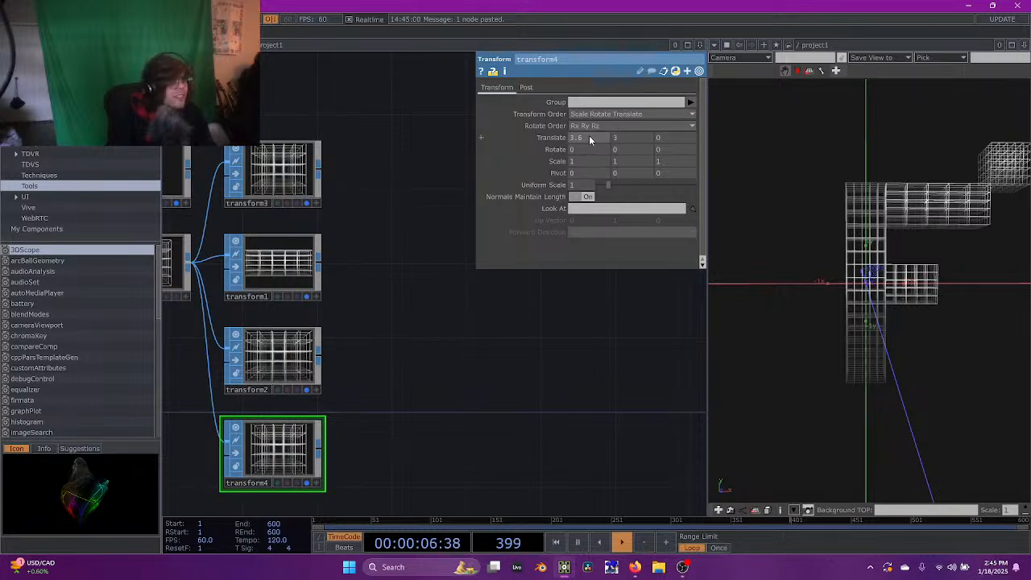
drag(634, 138, 589, 137)
middle_drag(588, 137, 979, 238)
drag(979, 239, 859, 236)
scroll(972, 238, up, 6)
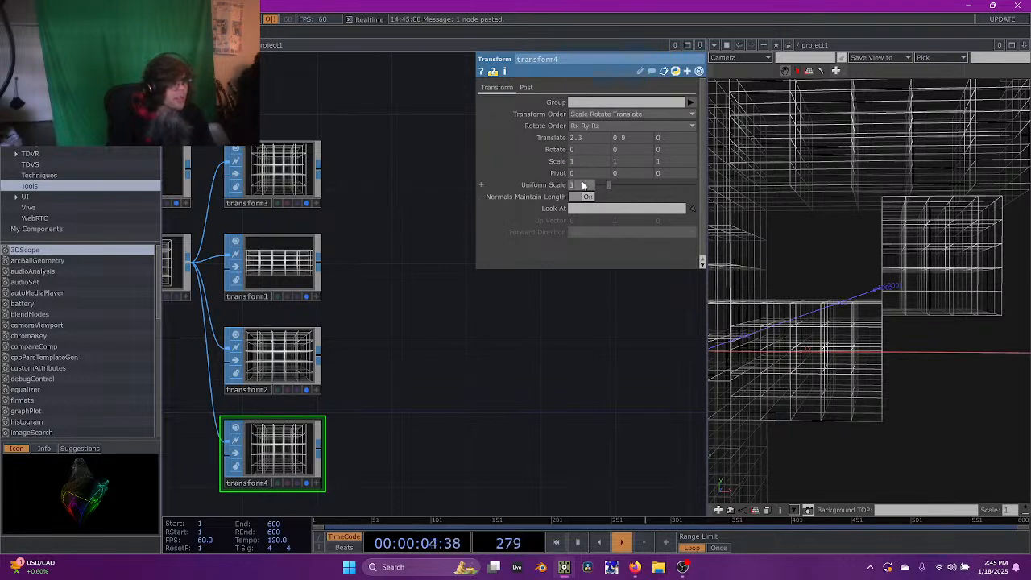
middle_drag(580, 184, 602, 150)
drag(940, 294, 770, 265)
Paste a copy of transform3, fed by box2, and place it directly below transform4
click(281, 174)
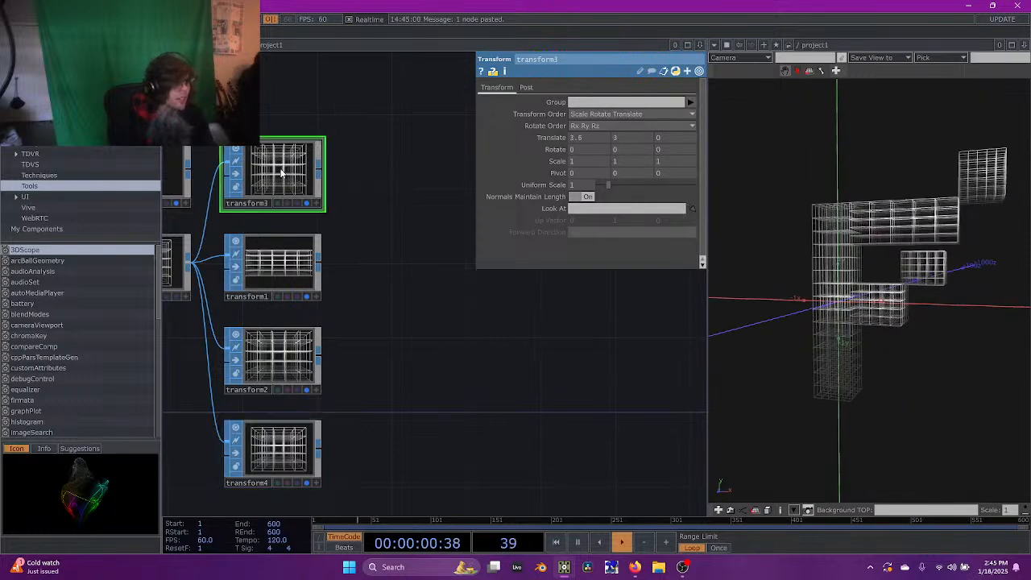
key(ctrl+c)
drag(419, 166, 466, 87)
drag(314, 180, 305, 459)
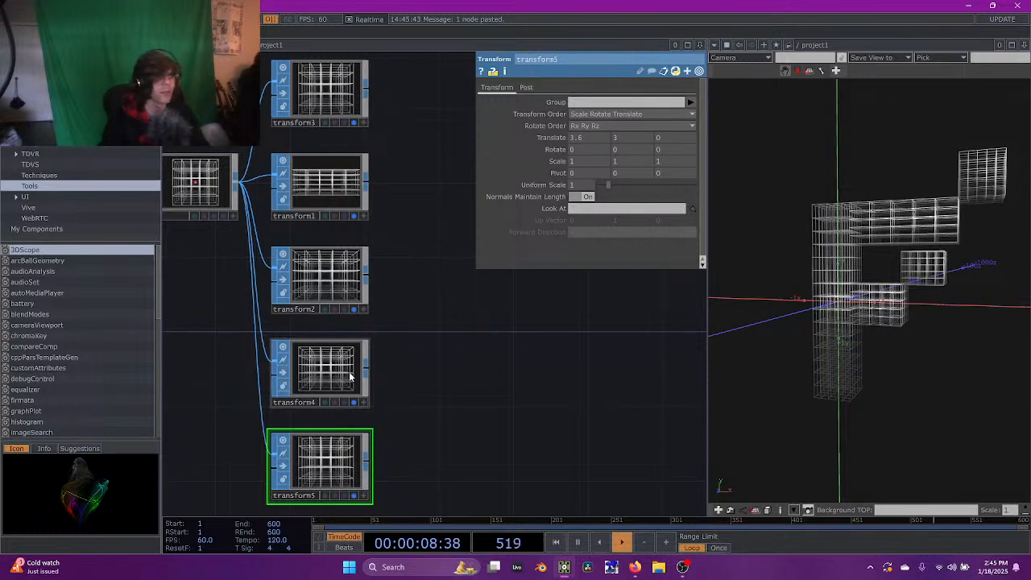
Set transform5's translate to -1 in X and -3 in Y, placing its cube beside the foot of the tall box
drag(829, 335, 841, 334)
drag(471, 427, 499, 395)
click(588, 138)
text(0)
key(Return)
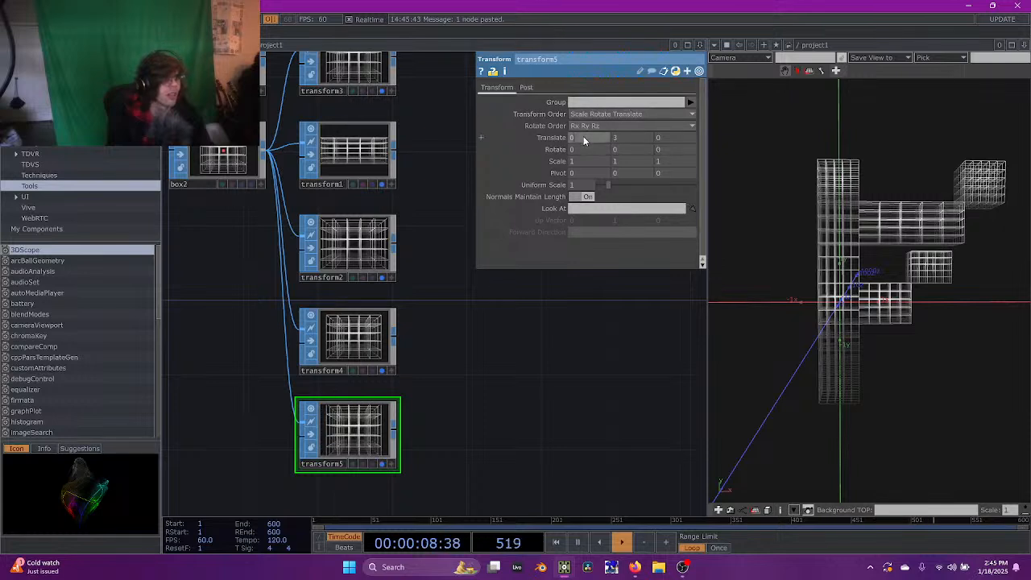
middle_drag(585, 141, 552, 127)
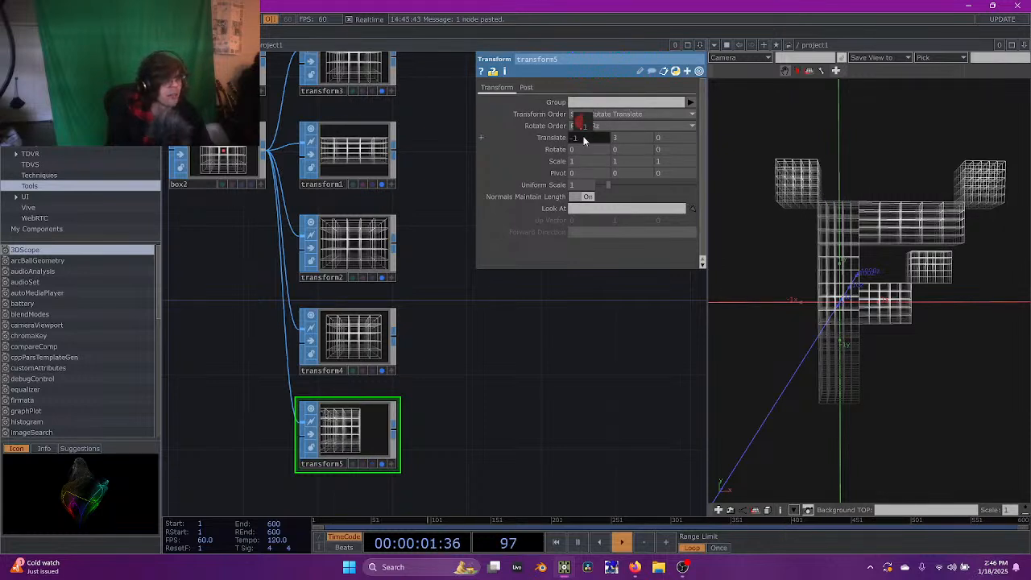
click(641, 140)
text(-3)
key(Return)
mouse_move(829, 295)
mouse_down()
mouse_move(830, 273)
mouse_move(806, 279)
mouse_move(831, 284)
mouse_move(763, 286)
mouse_move(818, 288)
mouse_up()
drag(772, 256, 785, 255)
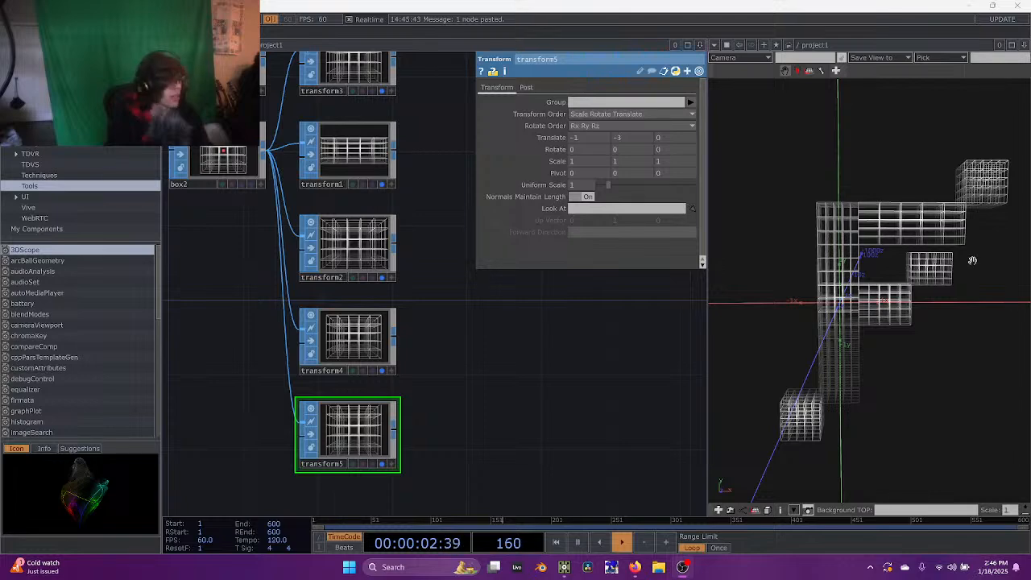
Set box2's divisions to 3 in all three directions
middle_drag(500, 372, 586, 416)
drag(525, 340, 593, 432)
click(349, 274)
drag(614, 245, 547, 245)
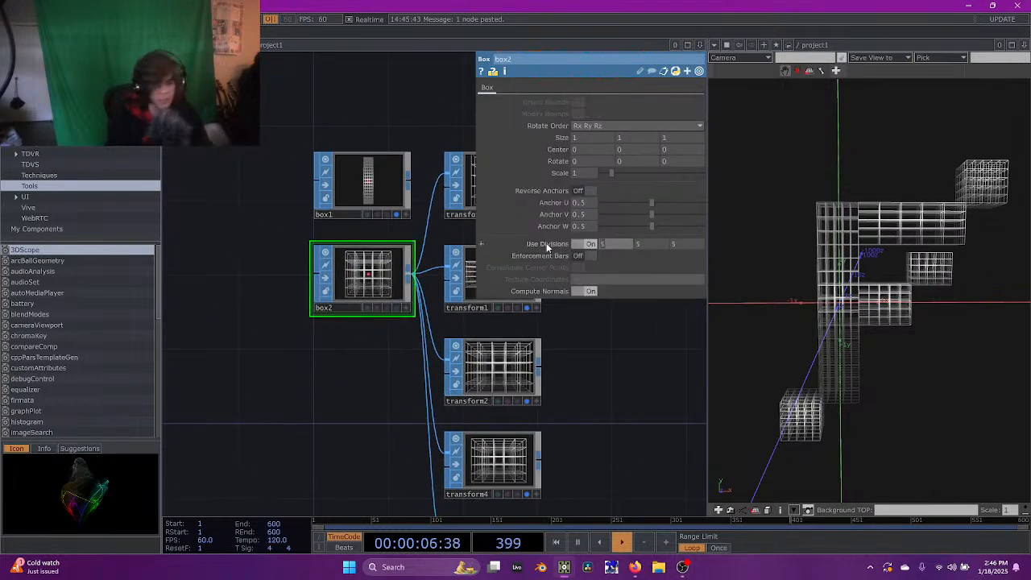
text(3)
key(Tab)
text(3)
key(Tab)
text(3)
Set box1's divisions to 3, 5 and 3 and check the mesh from another angle
click(407, 182)
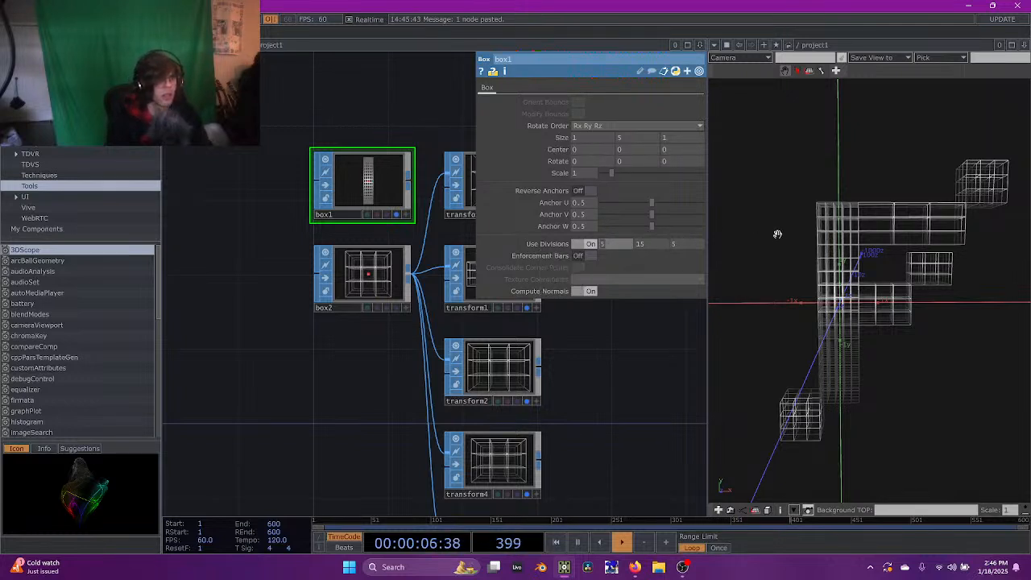
text(3)
key(Tab)
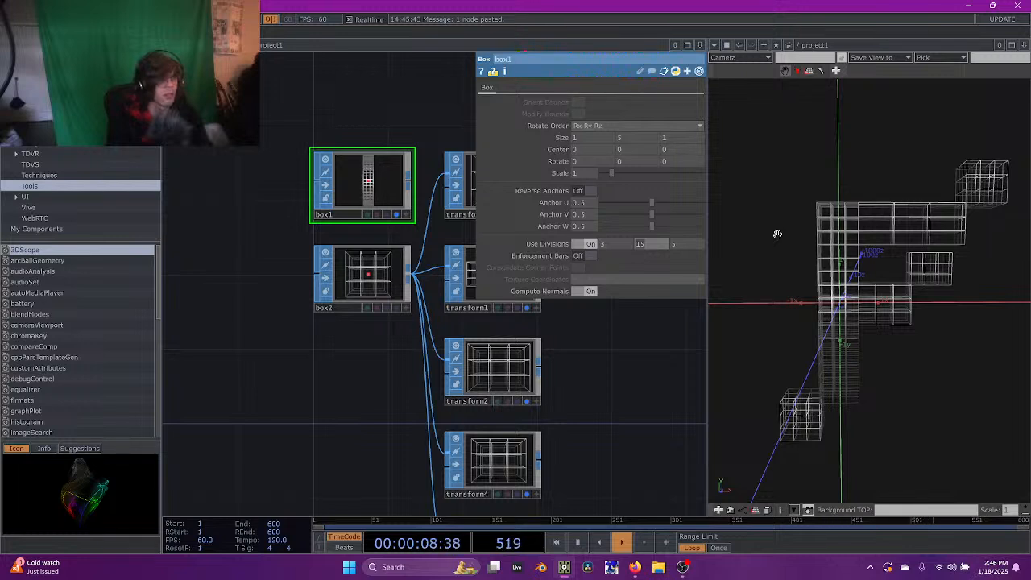
text(5)
key(Tab)
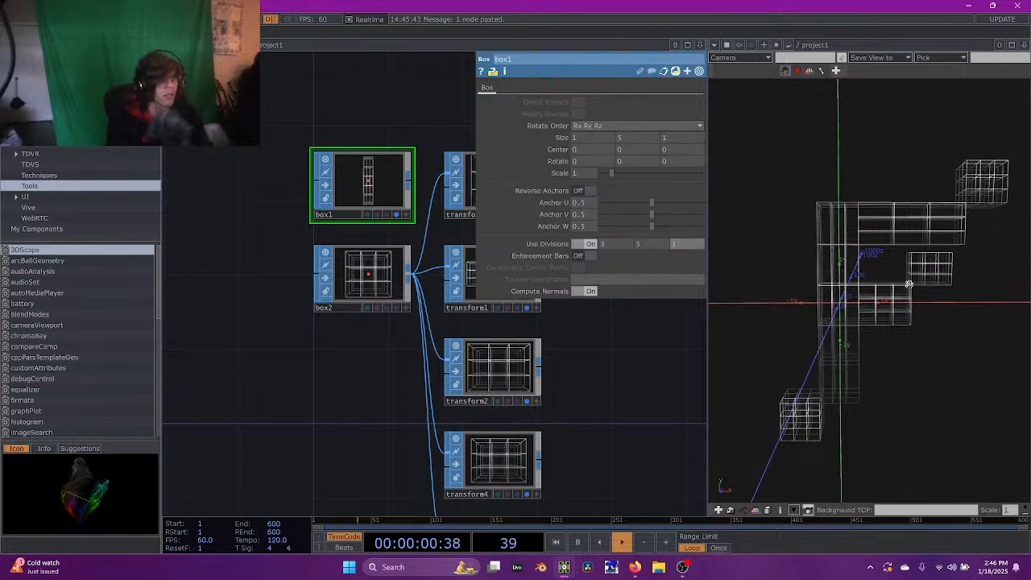
drag(896, 262, 799, 279)
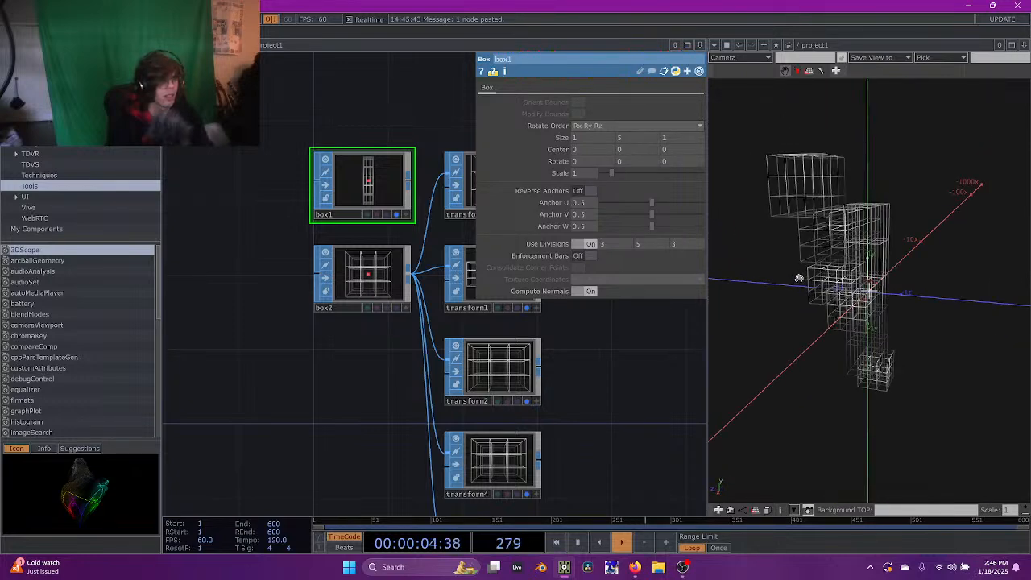
Turn off the node viewers and display flags of both boxes and all five transforms together
scroll(605, 361, down, 5)
drag(505, 385, 325, 424)
drag(339, 335, 392, 310)
right_drag(427, 277, 345, 497)
scroll(292, 307, up, 5)
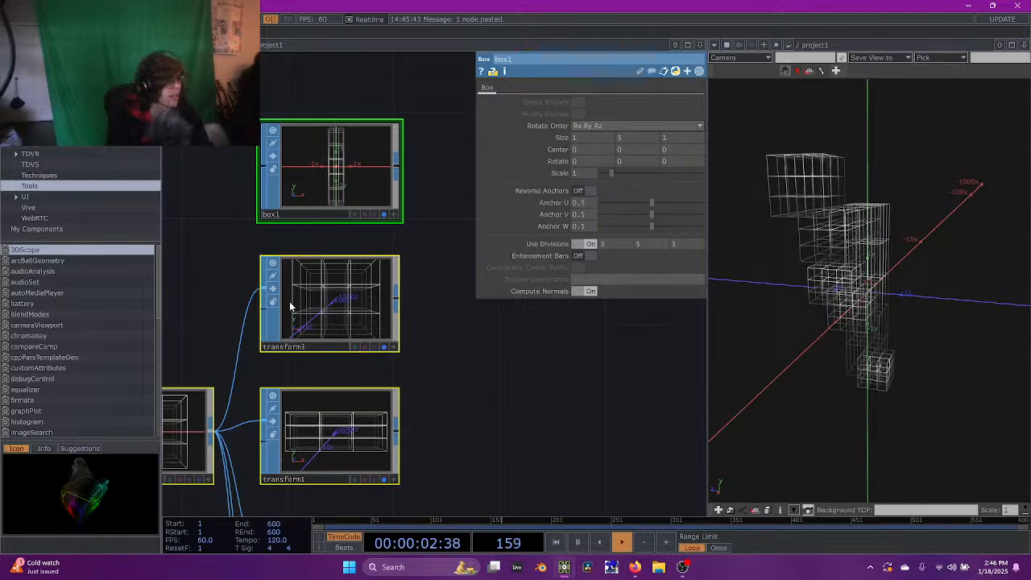
click(272, 265)
click(385, 214)
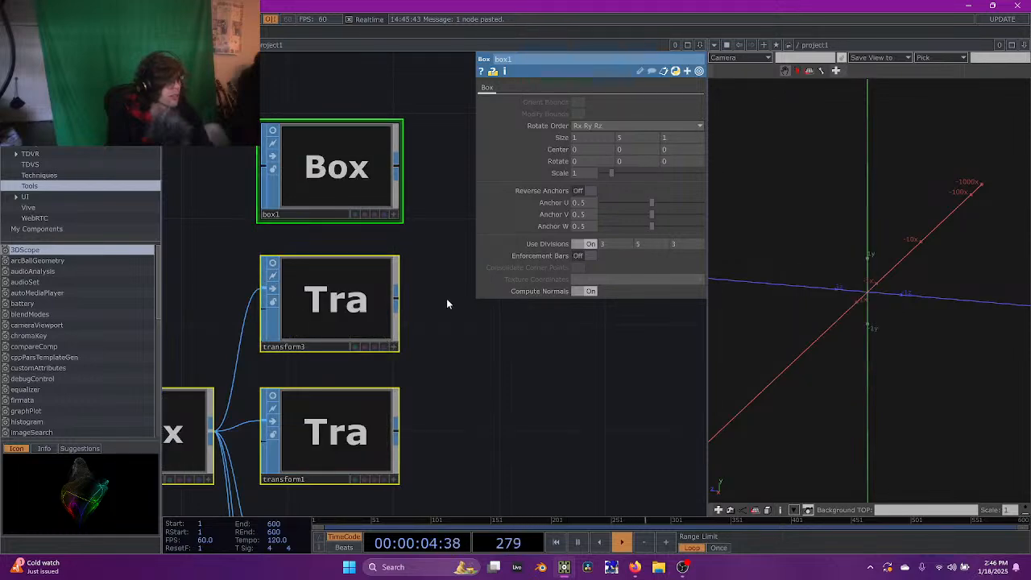
Turn the display flags of box1 and the five transforms back on and inspect the assembled shape
scroll(437, 311, down, 3)
scroll(437, 311, down, 2)
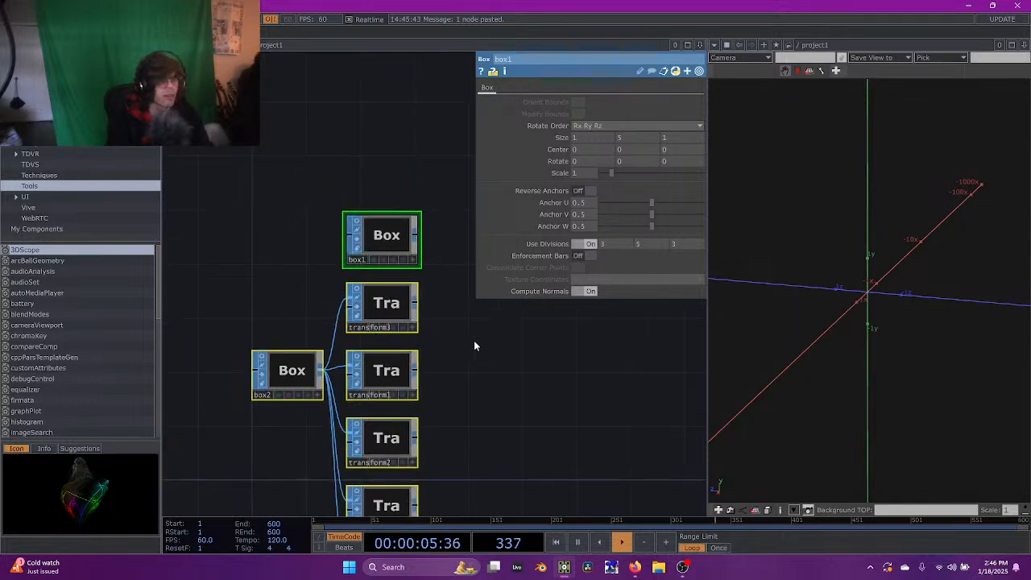
click(404, 262)
click(403, 263)
click(402, 263)
click(331, 313)
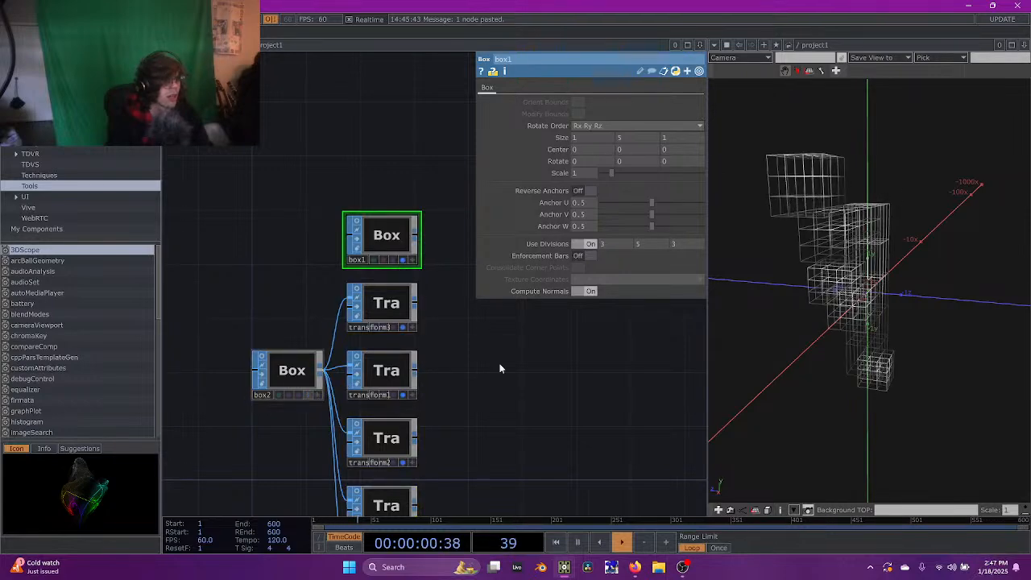
drag(812, 283, 776, 295)
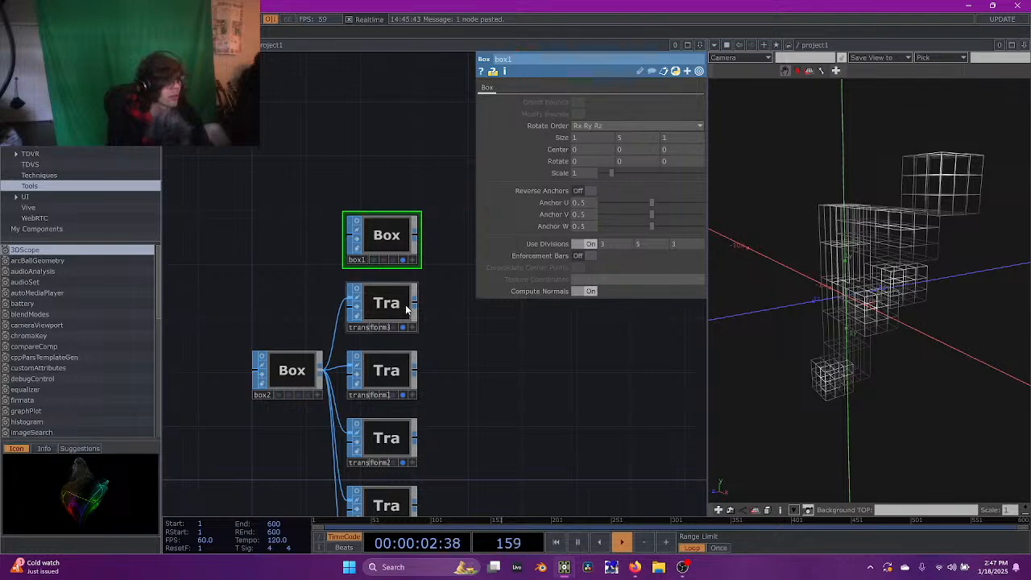
Turn off the display flags of box1 and all five transforms
drag(424, 240, 375, 548)
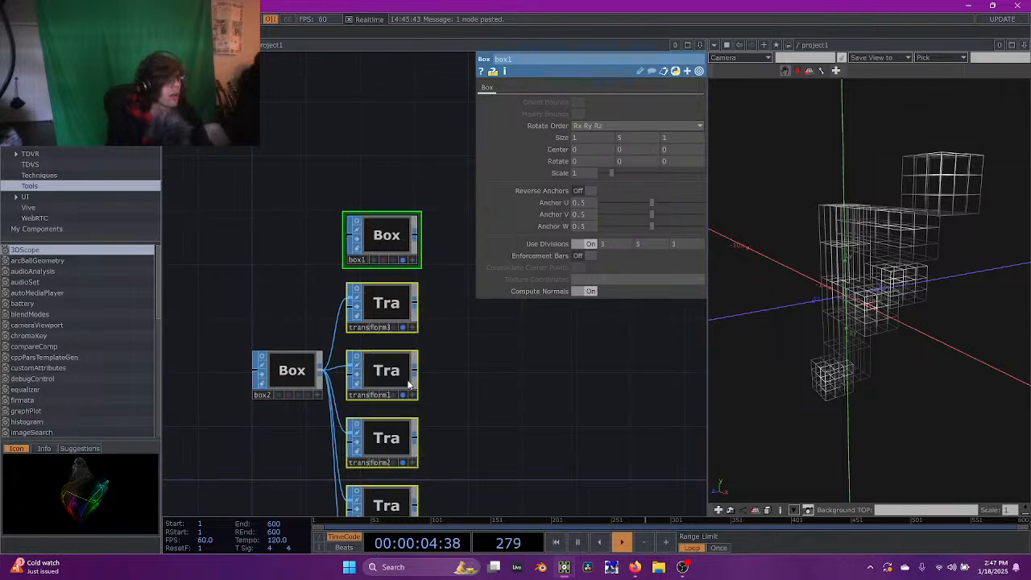
click(403, 258)
drag(446, 290, 440, 189)
click(440, 402)
click(400, 495)
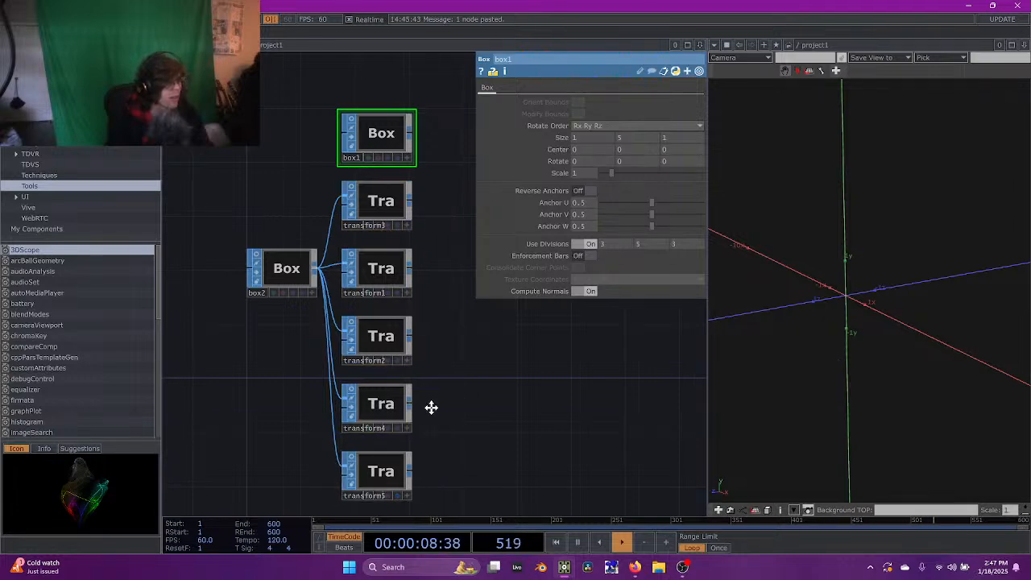
Add a Merge SOP beside the column of transforms
drag(453, 396, 368, 430)
key(Tab)
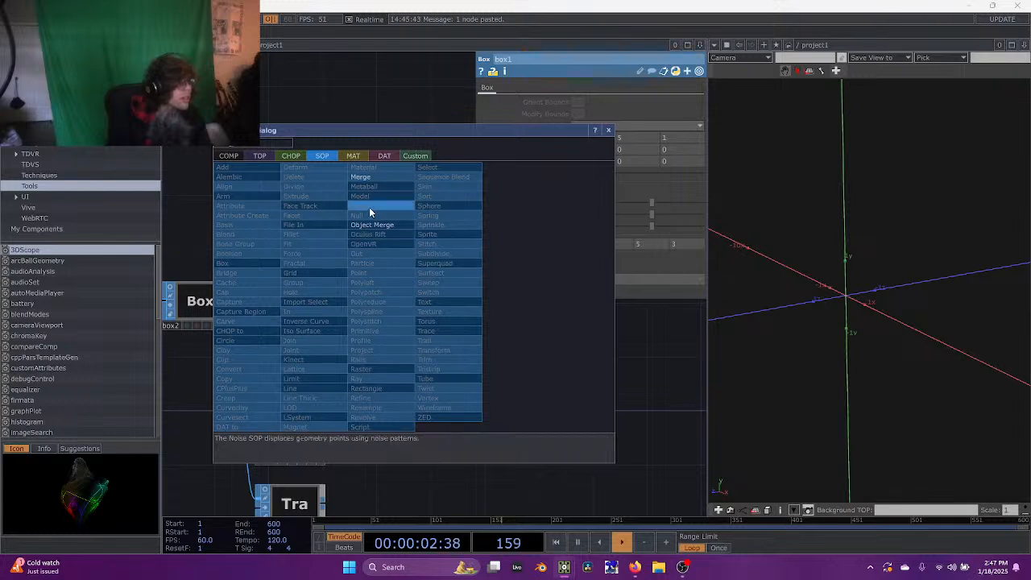
click(373, 183)
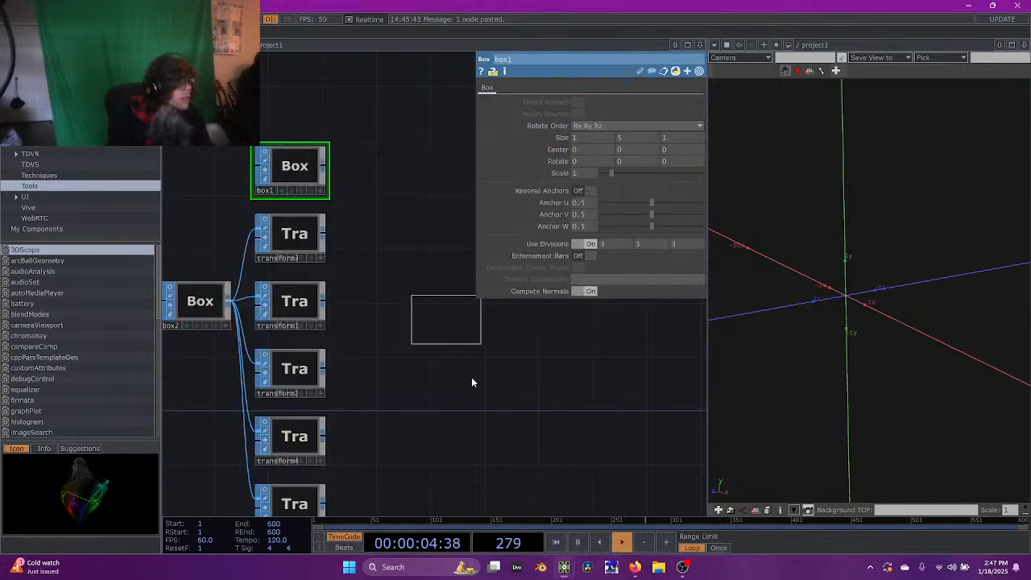
click(420, 342)
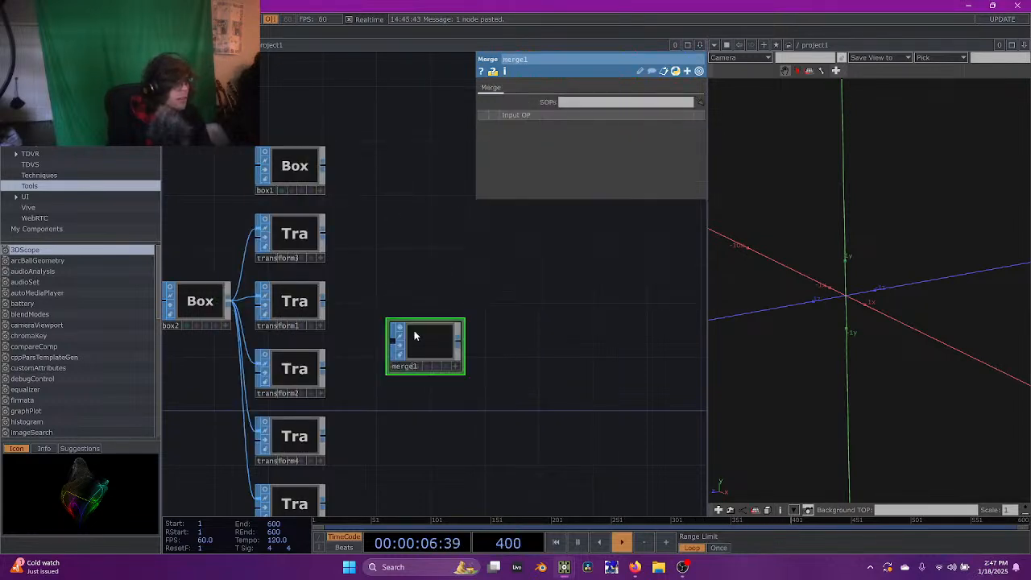
Connect box1 and all five transforms together into merge1
right_drag(357, 157, 291, 526)
scroll(361, 453, down, 3)
drag(368, 453, 373, 437)
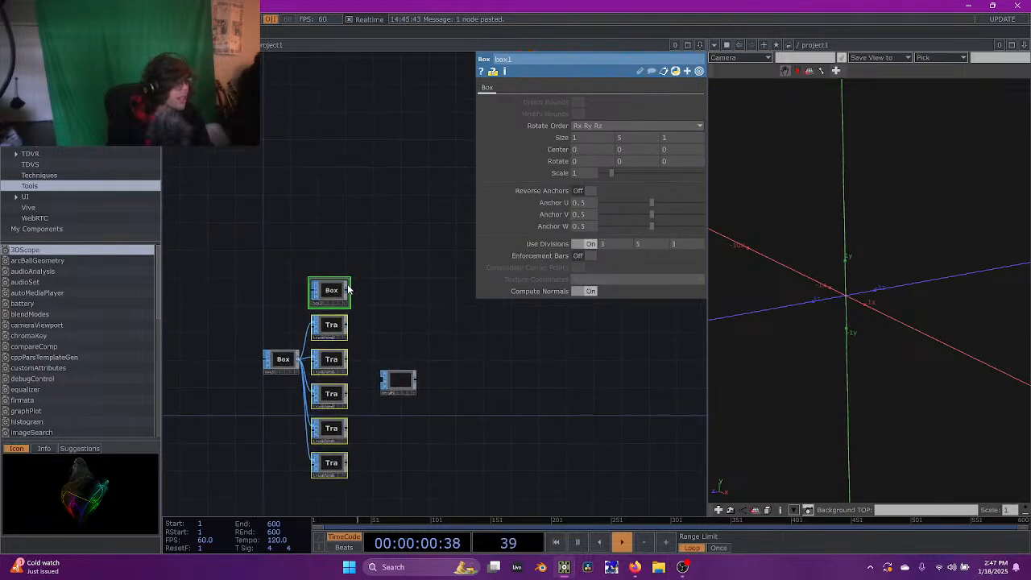
drag(348, 291, 383, 381)
scroll(438, 397, up, 3)
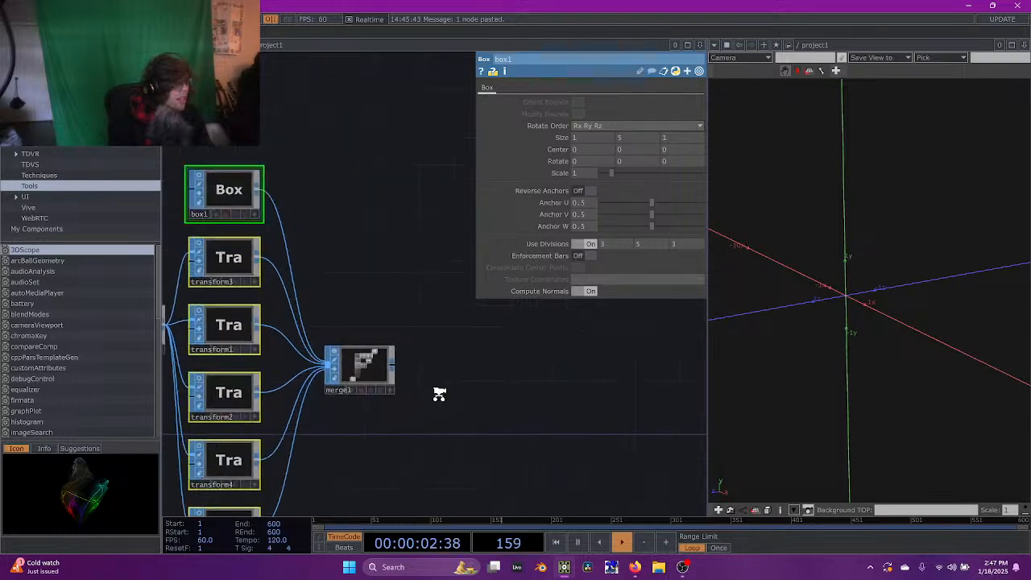
drag(387, 355, 360, 363)
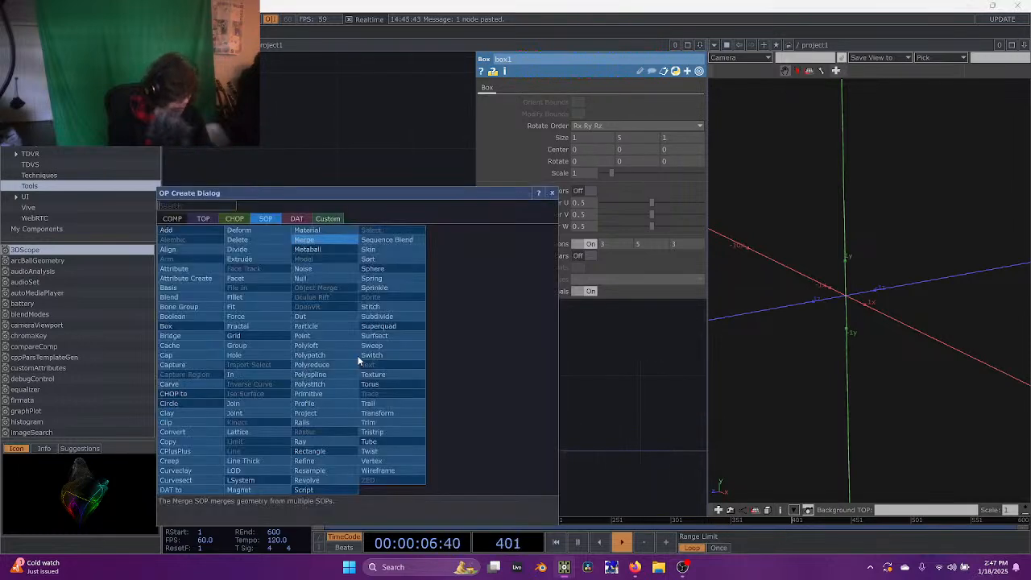
click(552, 196)
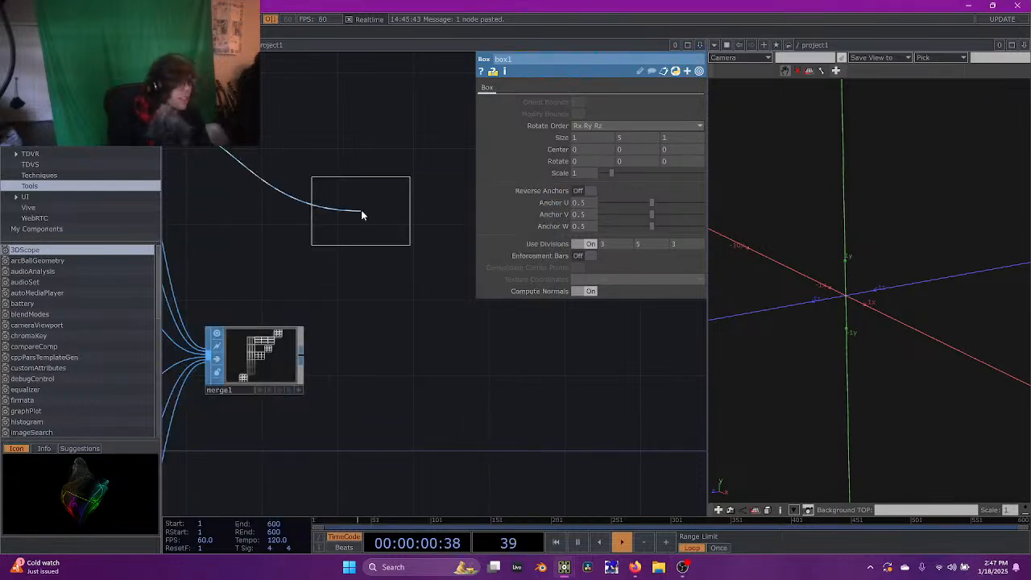
click(361, 211)
key(Delete)
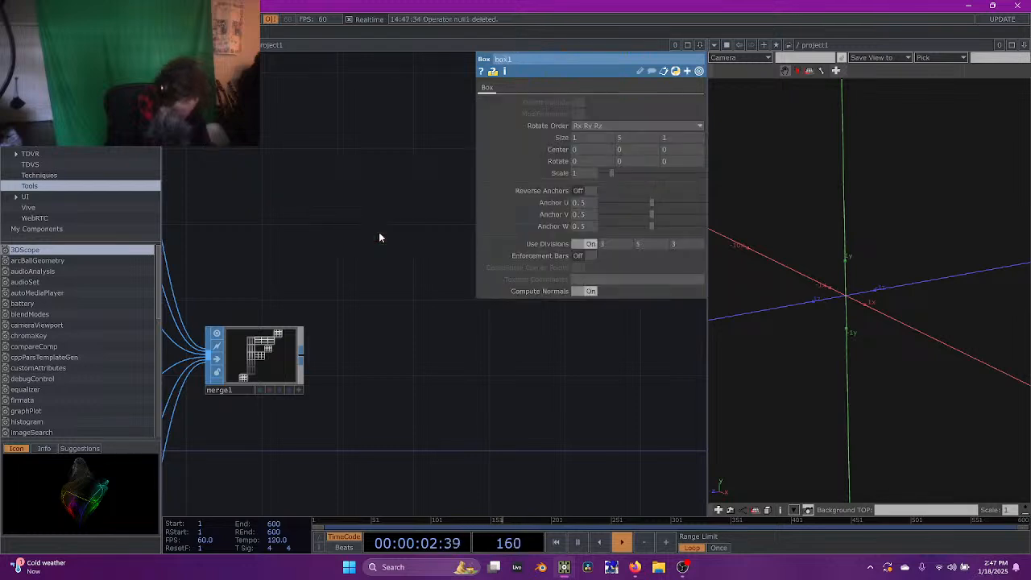
Add a Null SOP after merge1, connected to its output
click(266, 355)
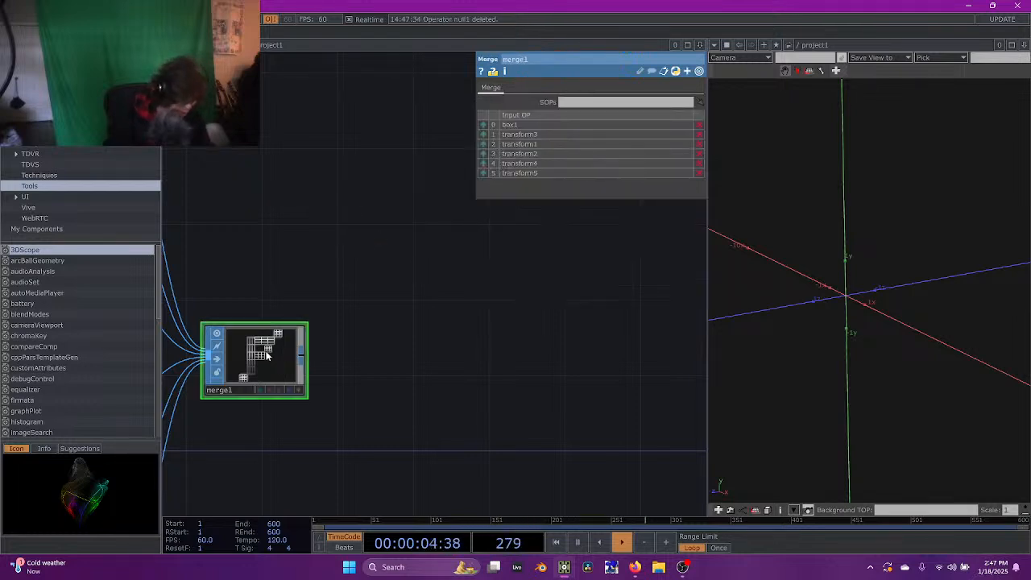
key(alt+n)
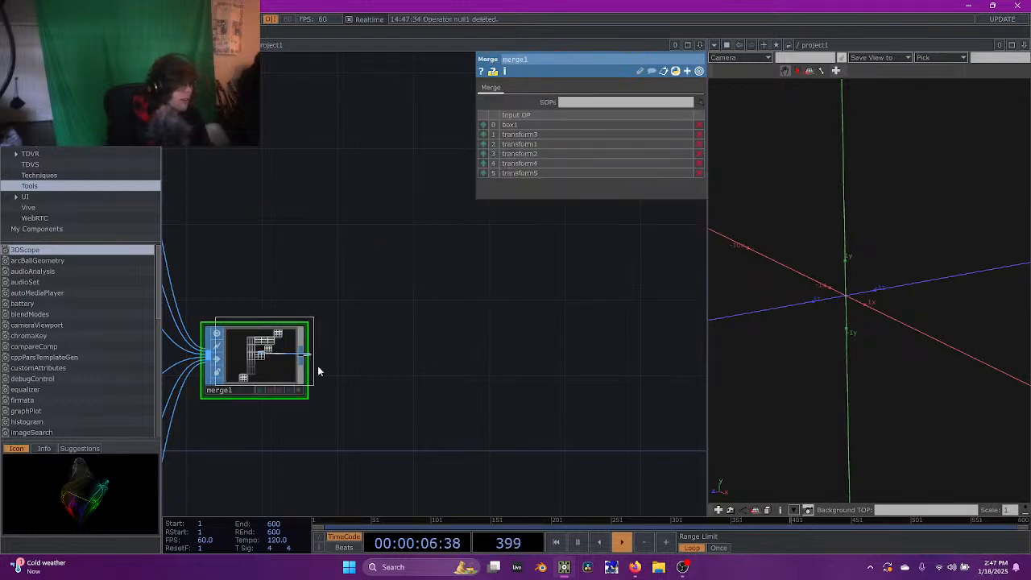
click(367, 366)
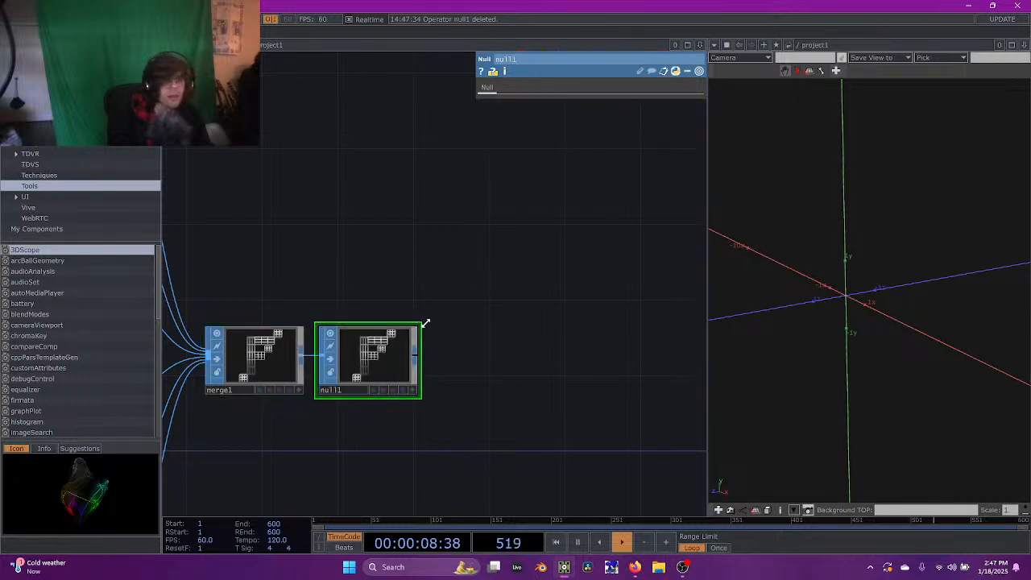
Turn off the node viewers of merge1 and null1
drag(532, 346, 591, 354)
scroll(446, 346, down, 3)
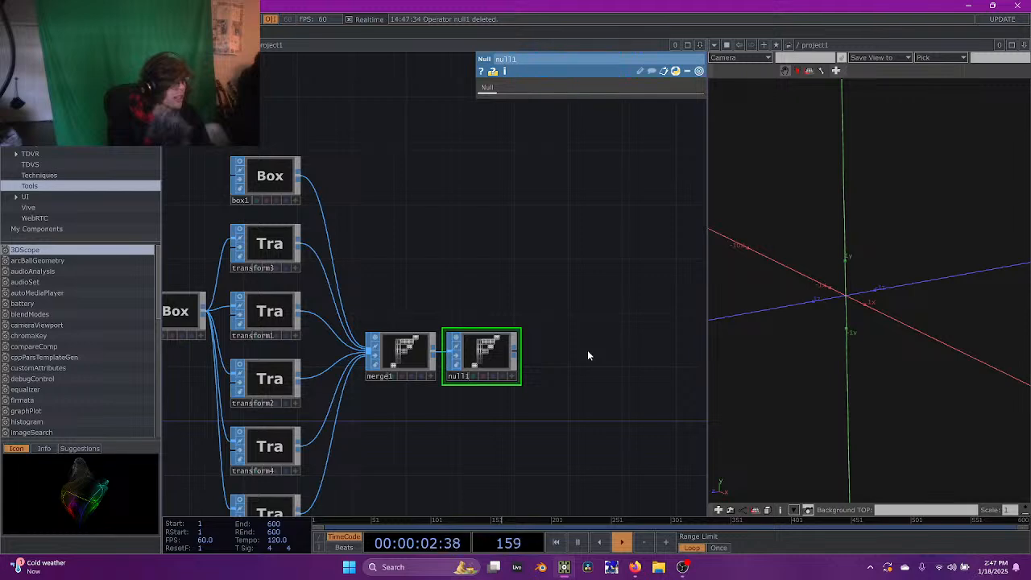
mouse_move(444, 325)
mouse_down()
mouse_move(581, 427)
mouse_move(374, 246)
mouse_move(443, 309)
mouse_up()
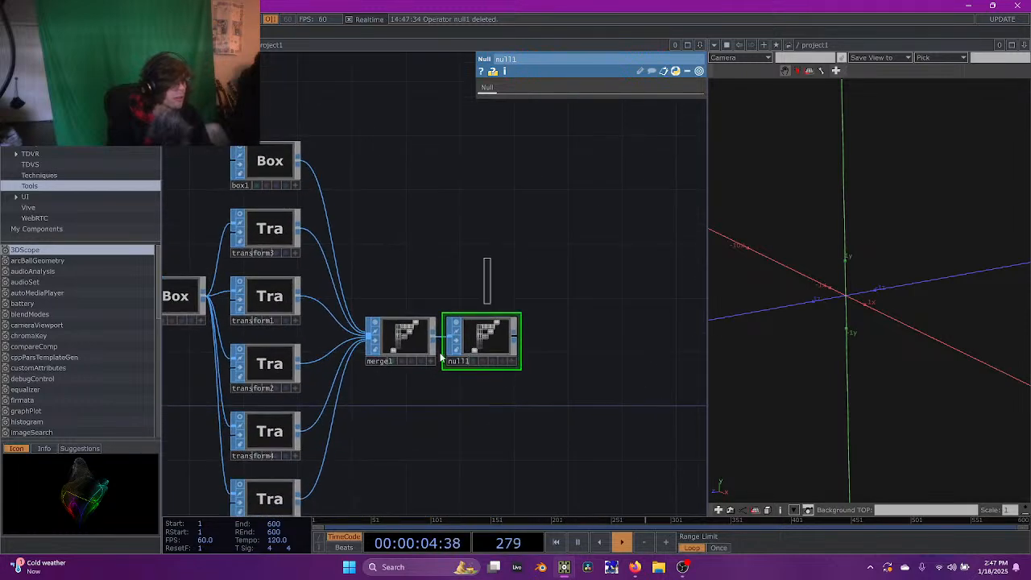
click(456, 321)
drag(516, 336, 418, 346)
click(497, 353)
key(Tab)
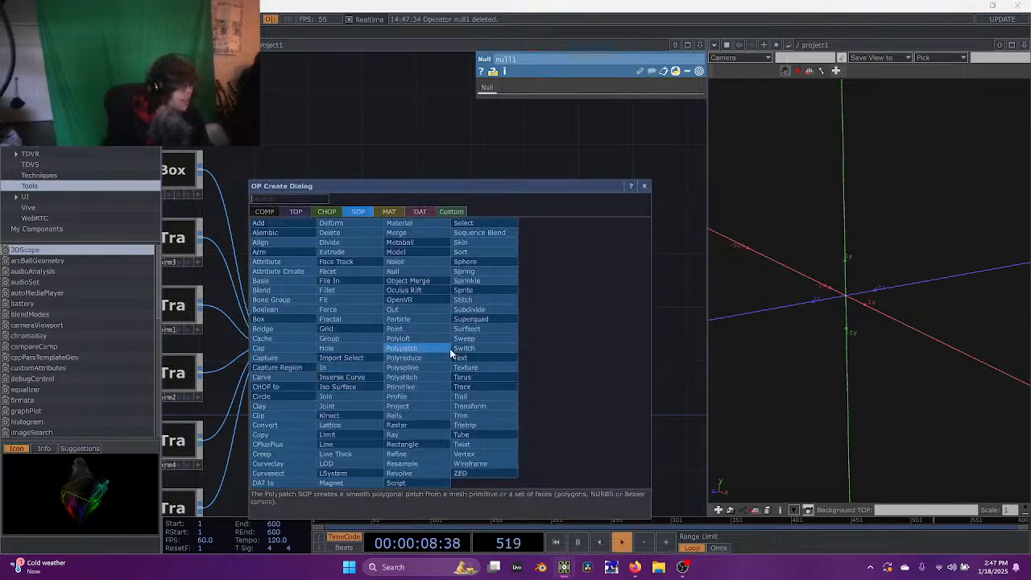
key(Tab)
key(Tab)
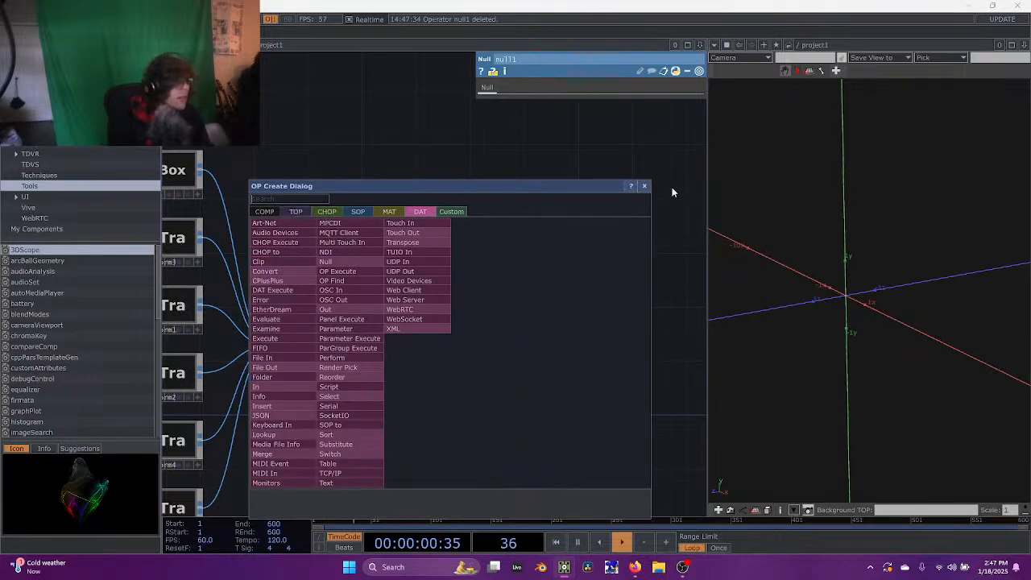
click(644, 186)
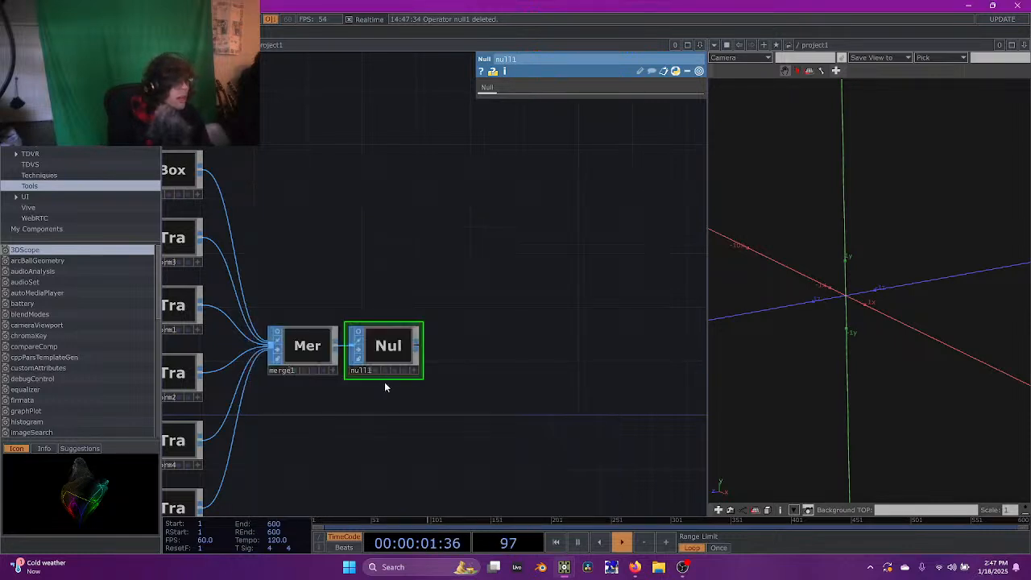
Add a SOP to CHOP after null1 so that it reads the merged letter geometry
right_click(416, 347)
click(353, 207)
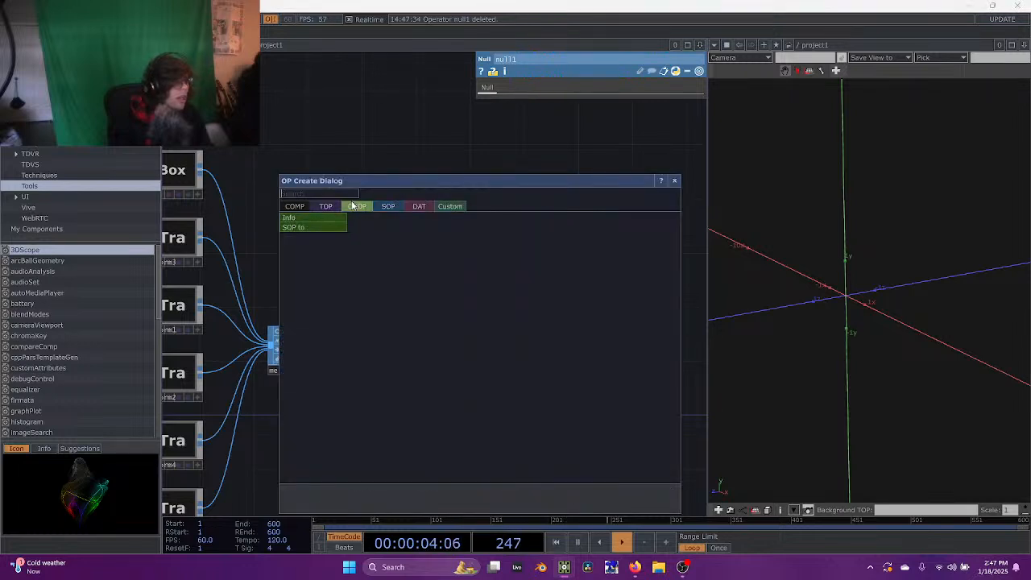
click(292, 227)
click(475, 352)
drag(596, 369, 442, 371)
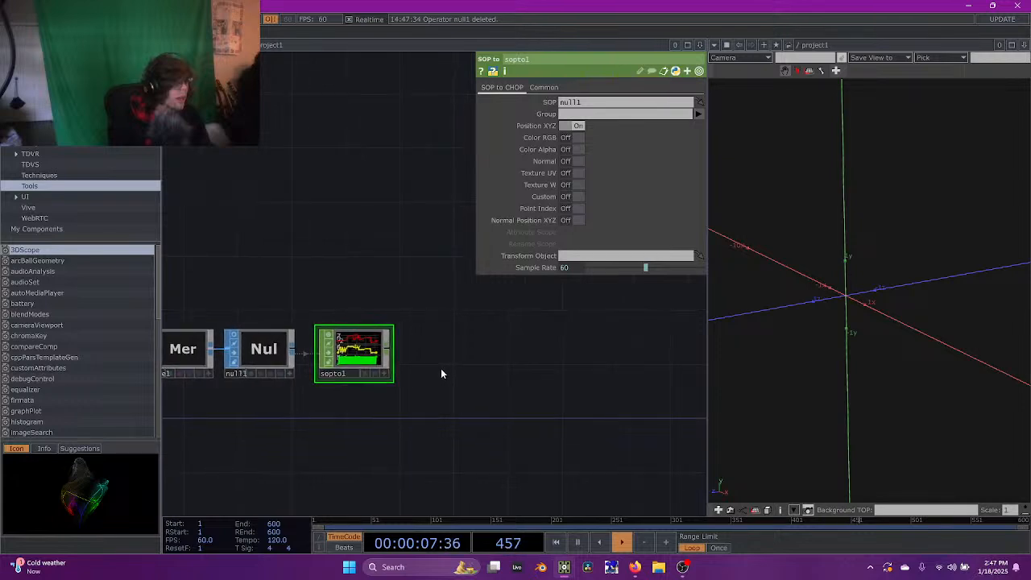
Add a CHOP to TOP after sopto1, using sopto1 as its source
right_click(388, 347)
click(235, 211)
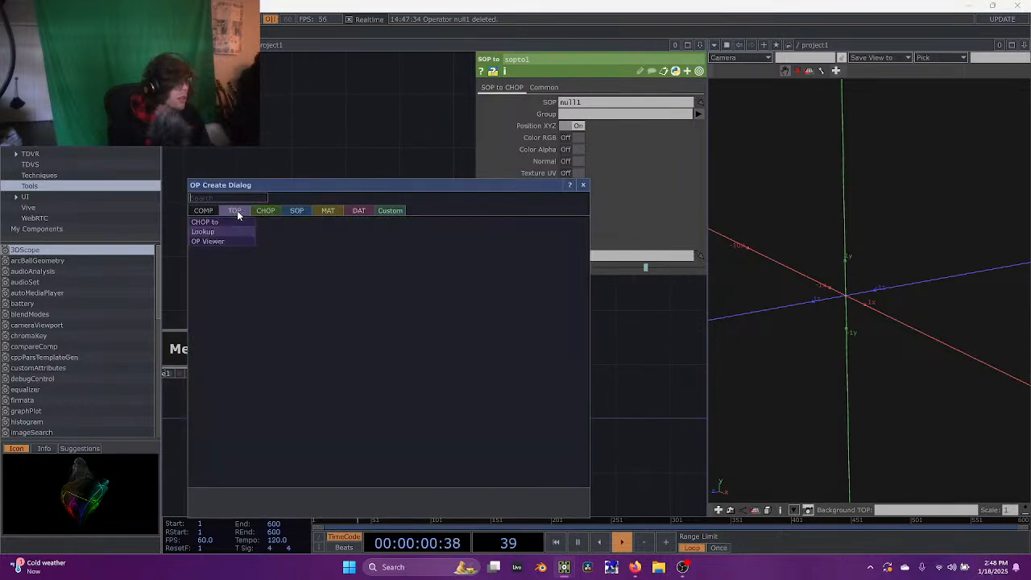
click(233, 223)
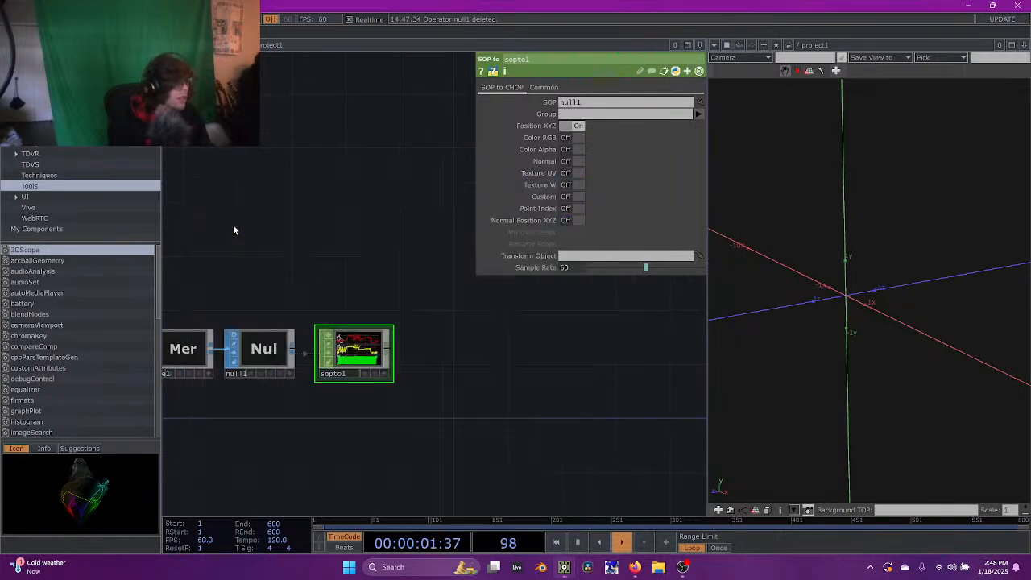
click(438, 352)
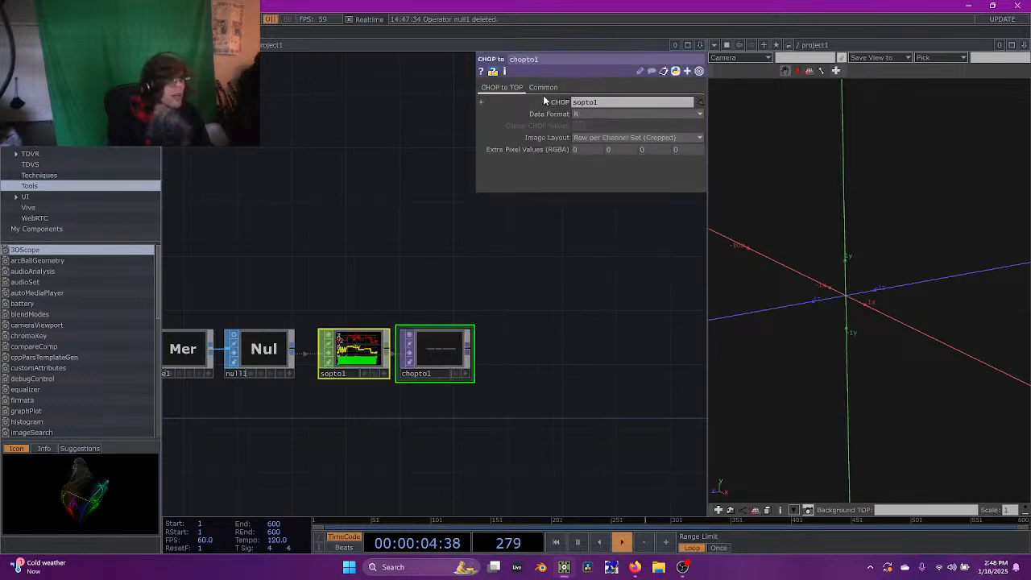
Set the data format of chopto1 to RGBA and inspect the node's warning information
click(581, 113)
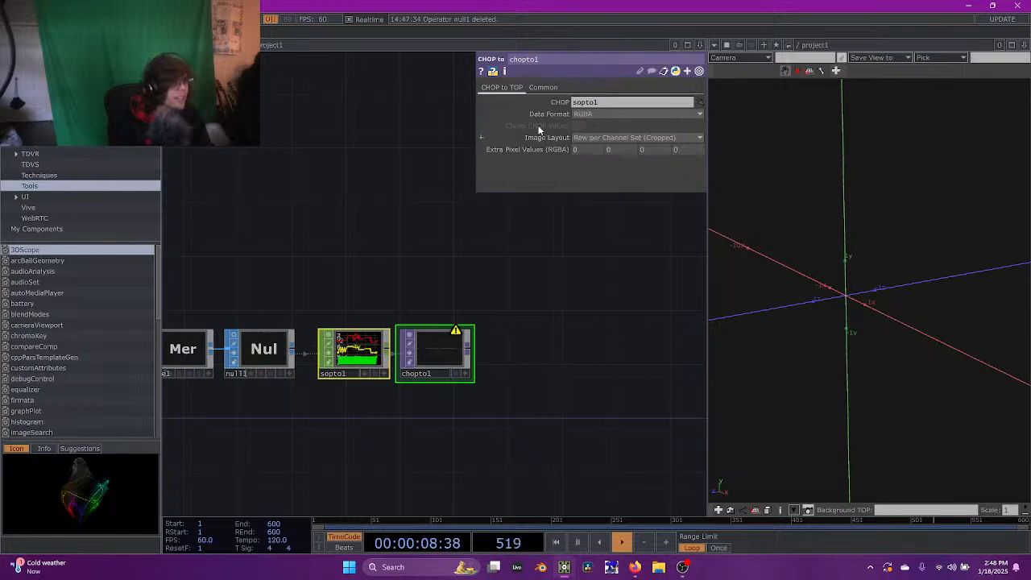
middle_click(428, 348)
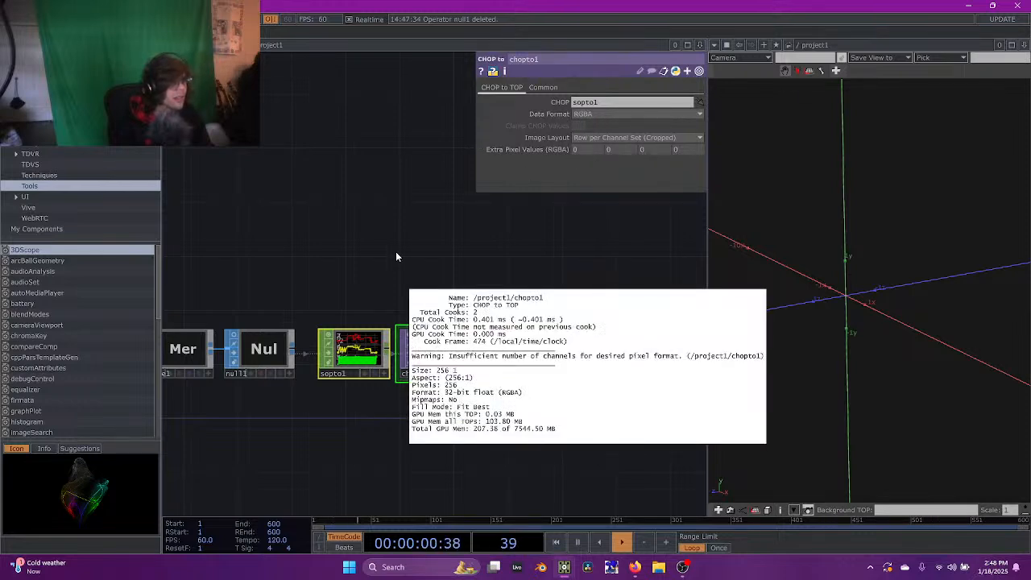
middle_click(430, 349)
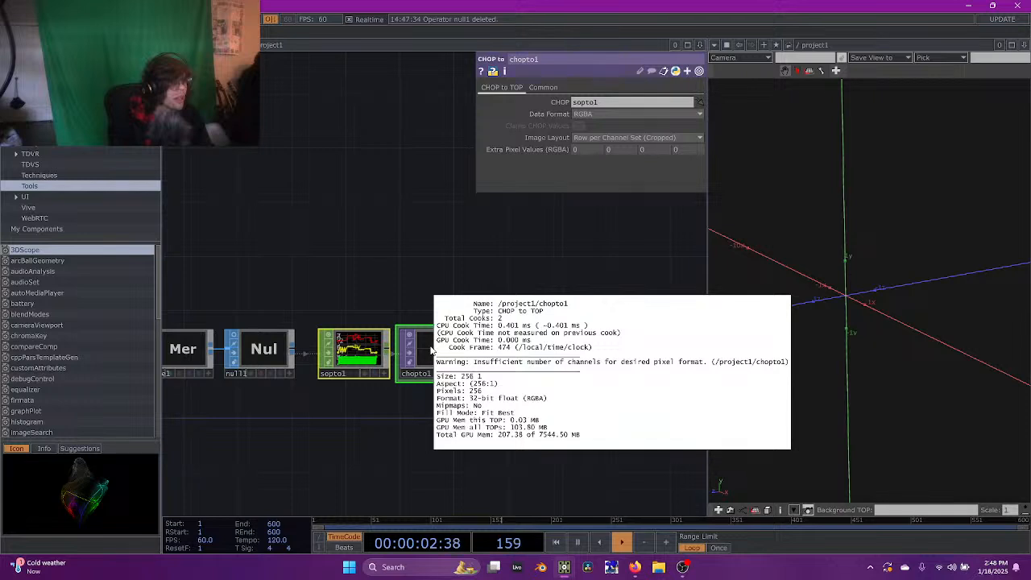
Move chopto1 farther away and insert a Rename CHOP between sopto1 and chopto1
drag(365, 270, 448, 269)
click(439, 350)
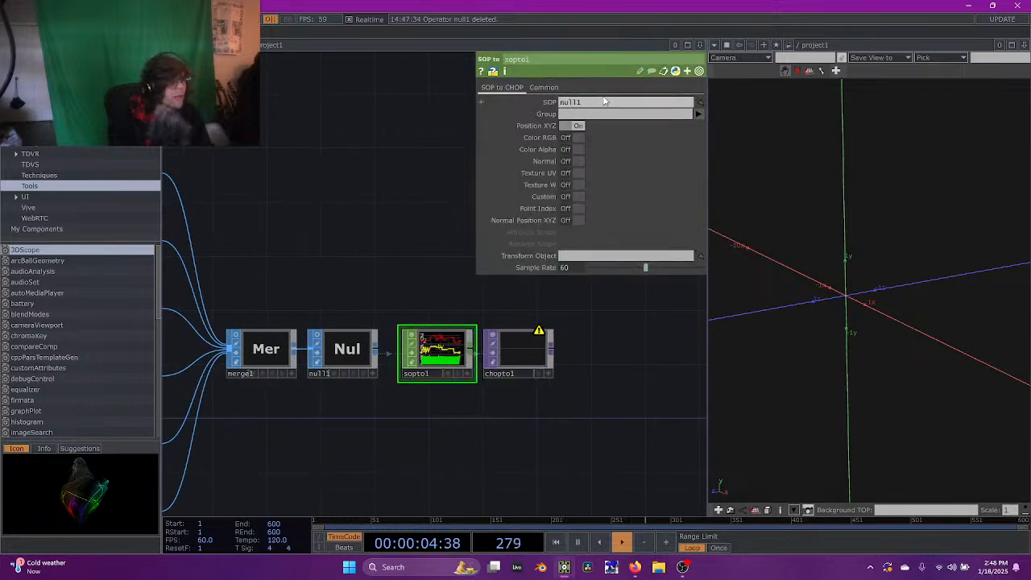
drag(522, 356, 657, 355)
click(473, 356)
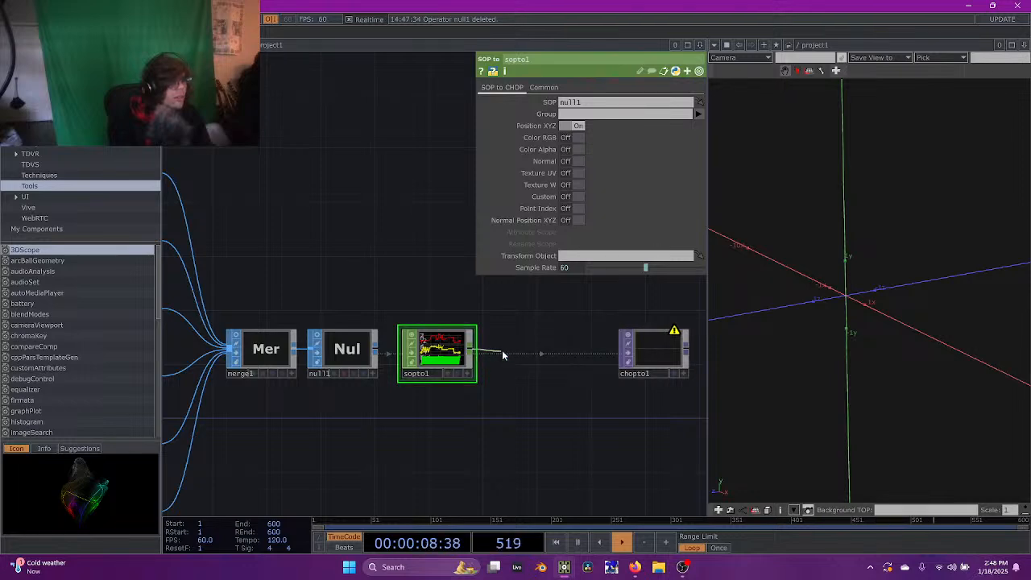
click(502, 350)
text(ren)
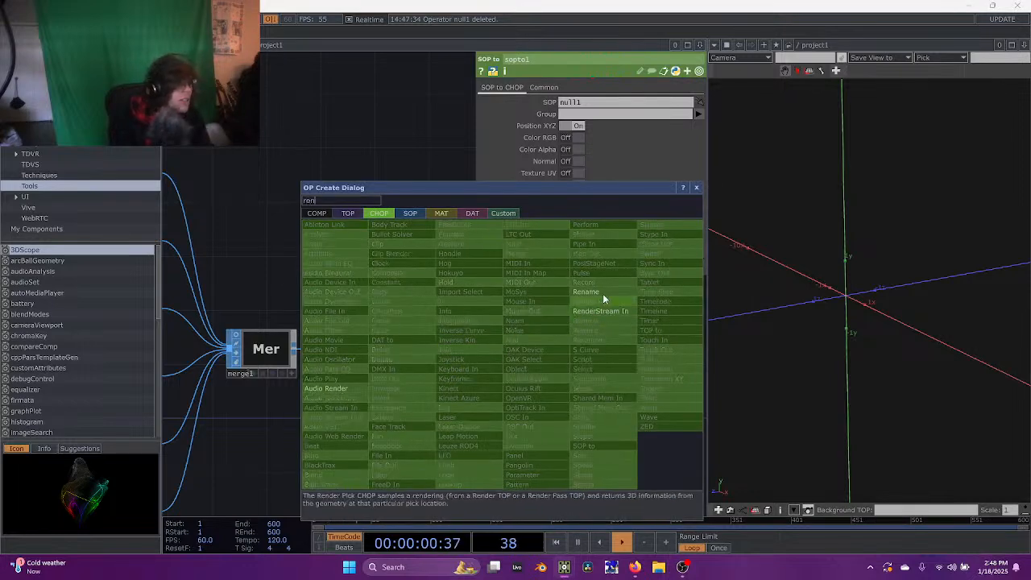
click(598, 294)
click(527, 353)
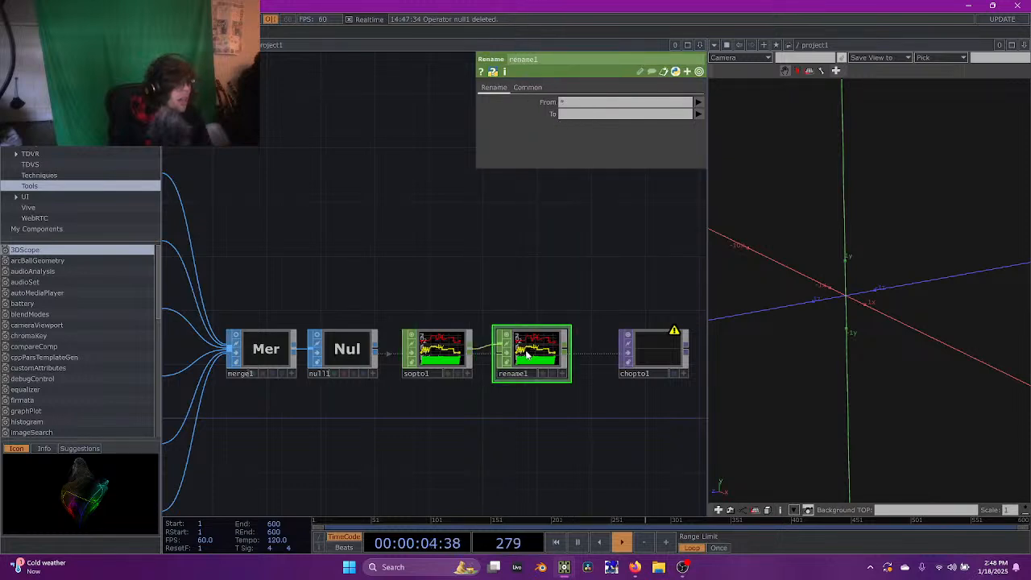
Set the Rename CHOP's To names to "r g b"
click(574, 116)
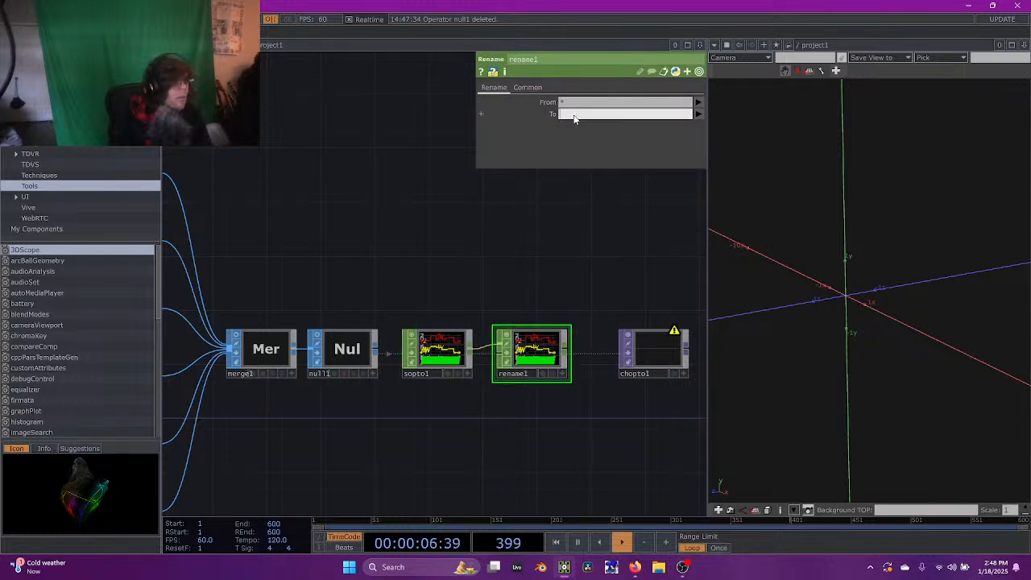
text(r g b)
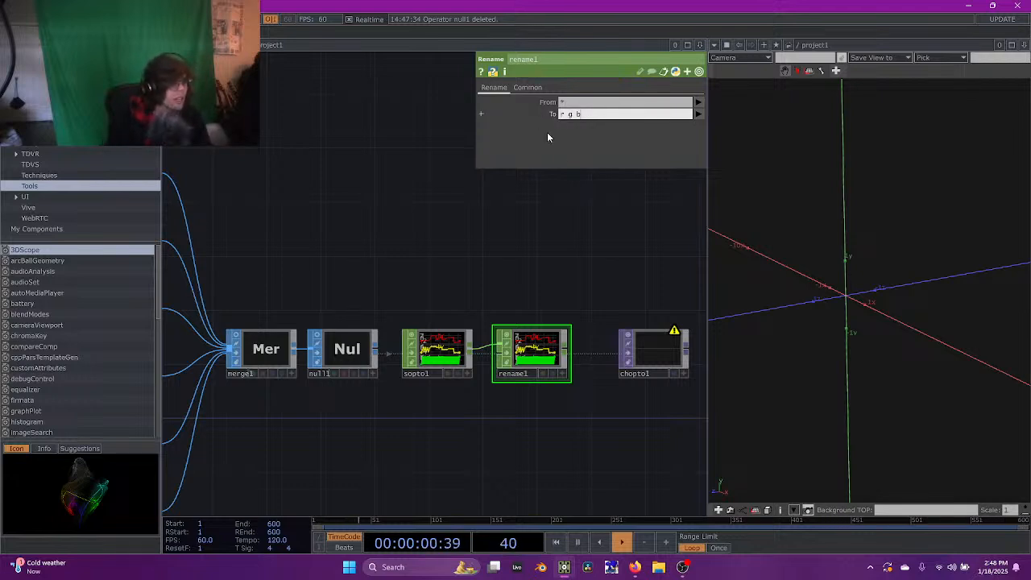
key(Return)
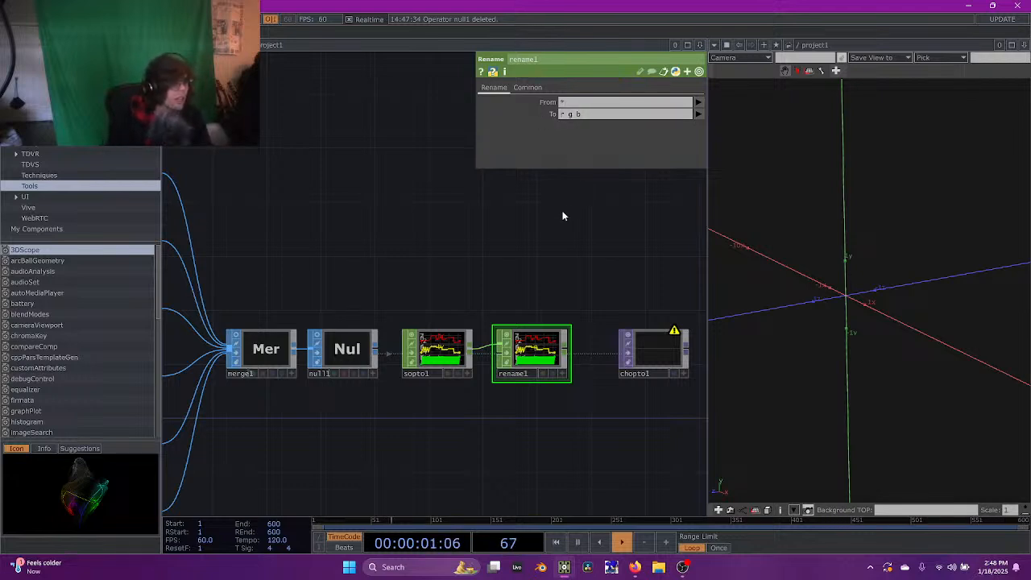
Inspect chopto1's node information and set its data format to RGB
click(653, 347)
drag(491, 266, 311, 260)
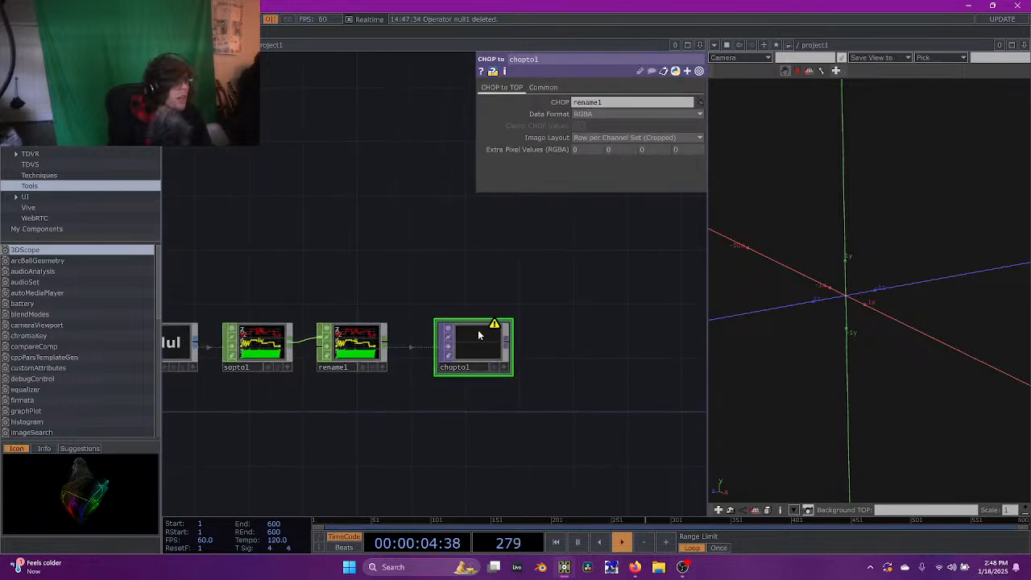
middle_click(479, 333)
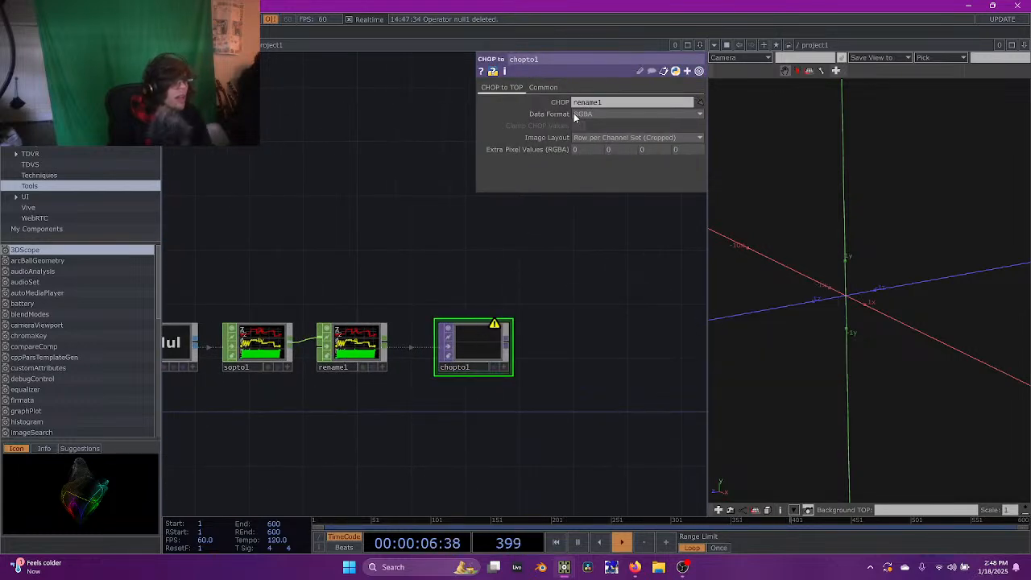
click(583, 114)
click(580, 146)
scroll(506, 332, up, 5)
scroll(507, 335, down, 3)
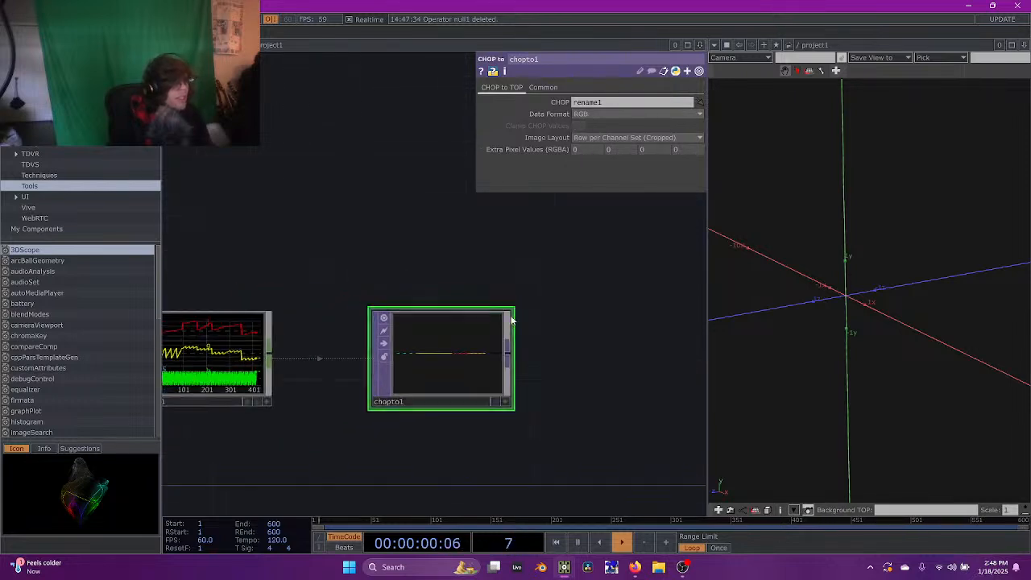
Set the image layout of chopto1 to Fit to Square (Combine Sets)
click(609, 138)
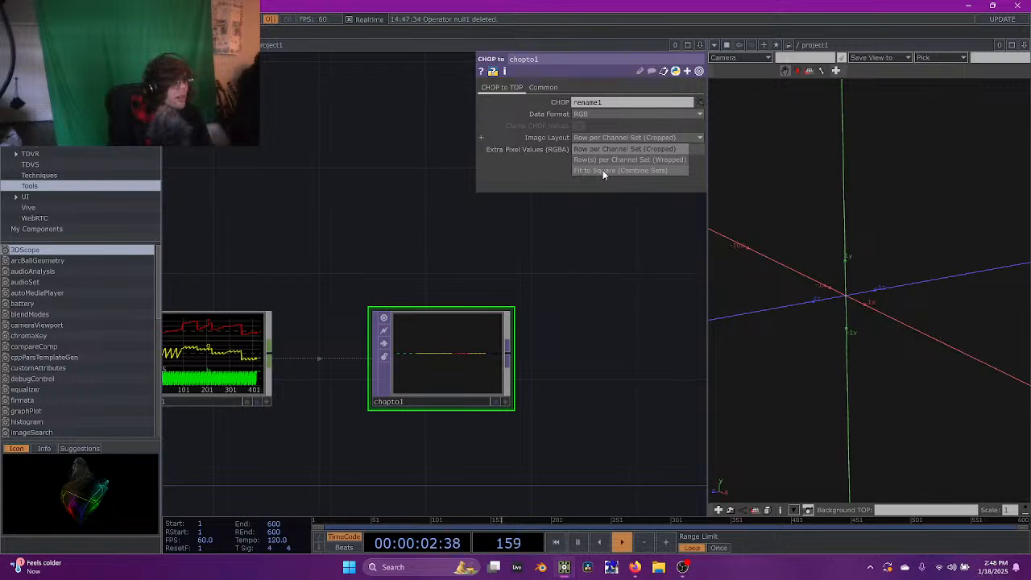
click(603, 170)
scroll(578, 295, down, 2)
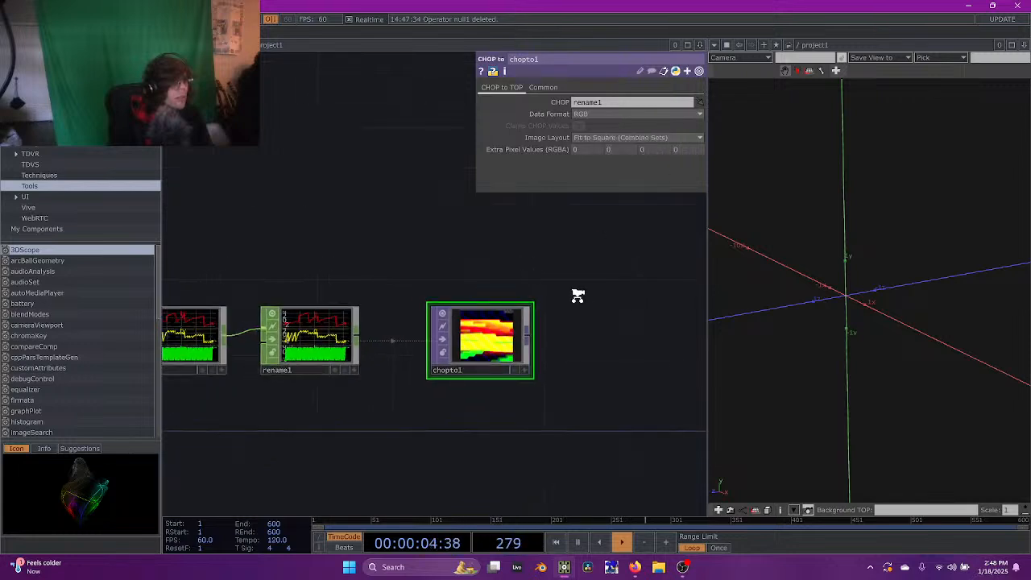
scroll(516, 298, down, 1)
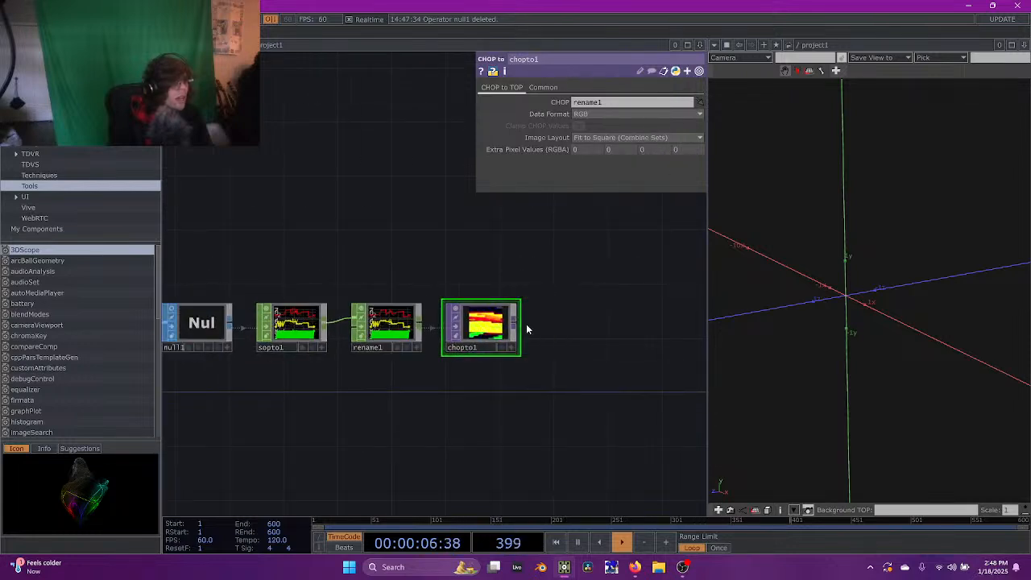
Add a Null TOP after chopto1 and rename it Fx11
key(ctrl+shift+n)
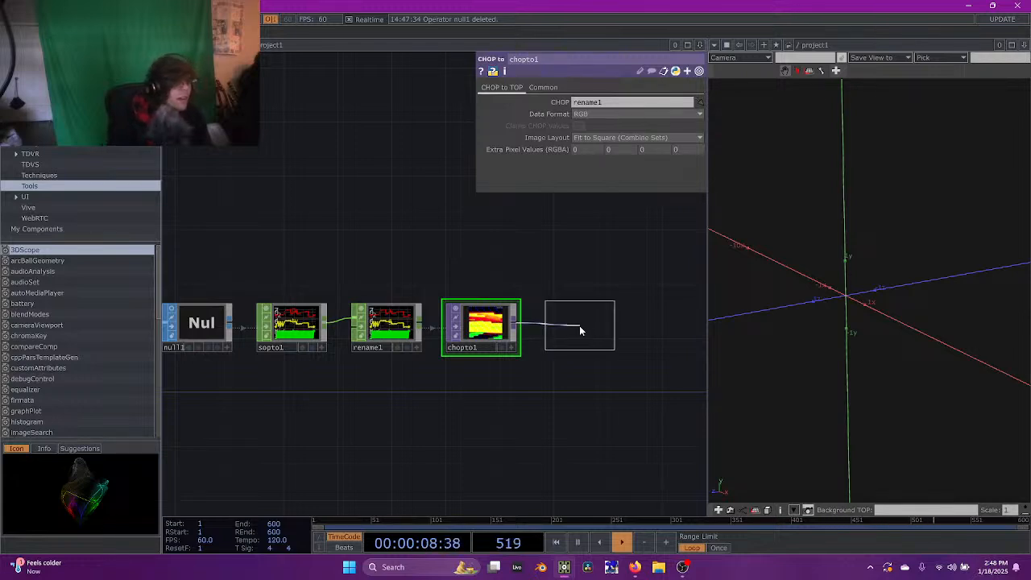
click(581, 328)
click(575, 348)
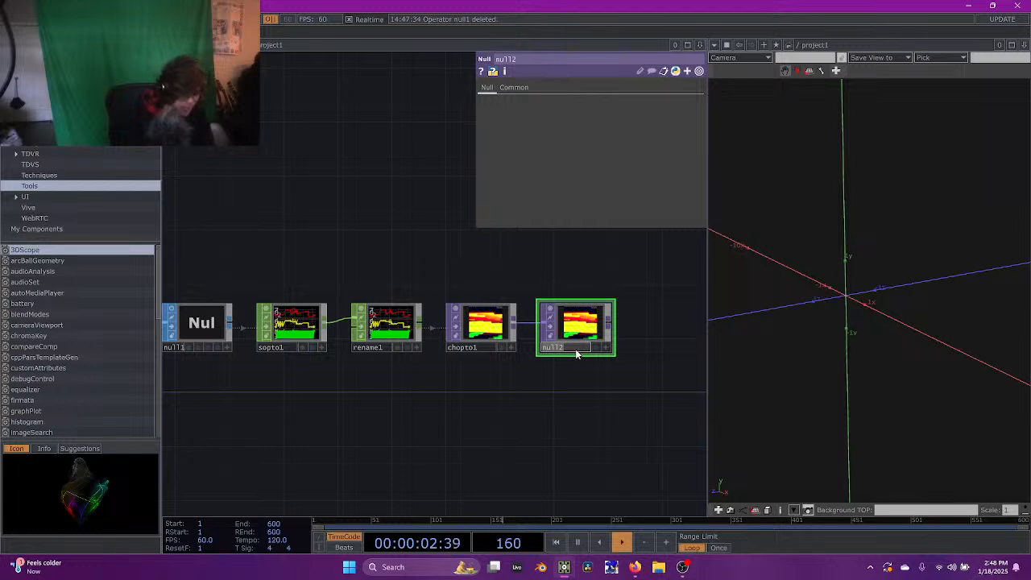
text(Fx11)
key(Return)
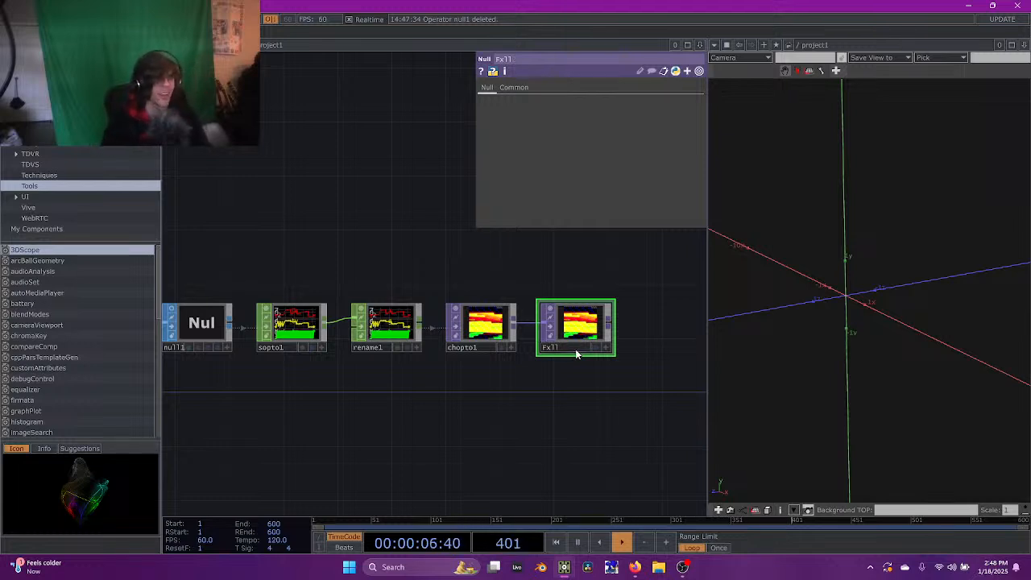
Set the project's frame rate to 45 FPS
scroll(604, 357, down, 3)
drag(590, 364, 695, 295)
drag(462, 354, 565, 322)
drag(445, 332, 345, 330)
scroll(428, 333, down, 3)
drag(437, 356, 469, 324)
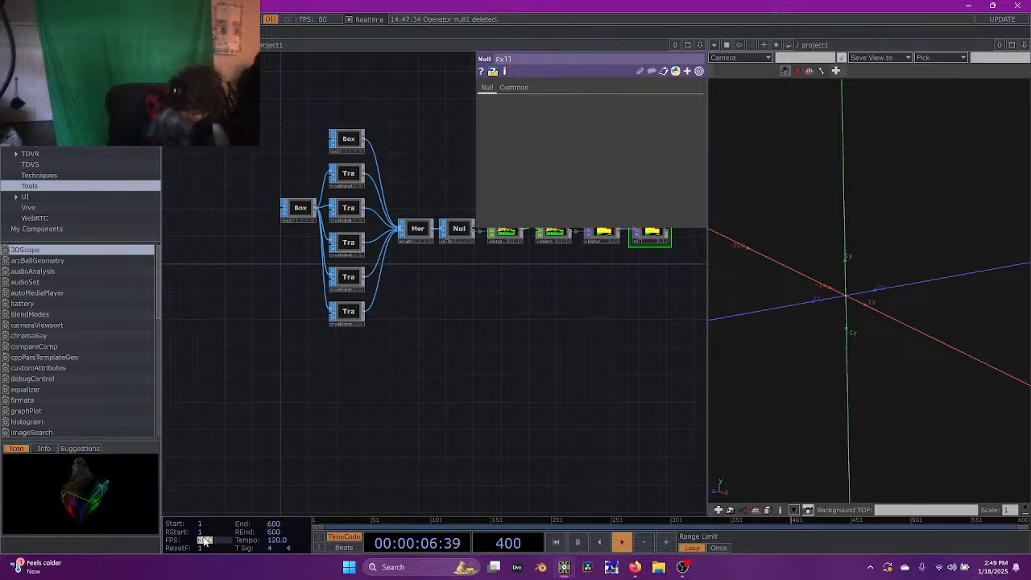
drag(445, 339, 382, 372)
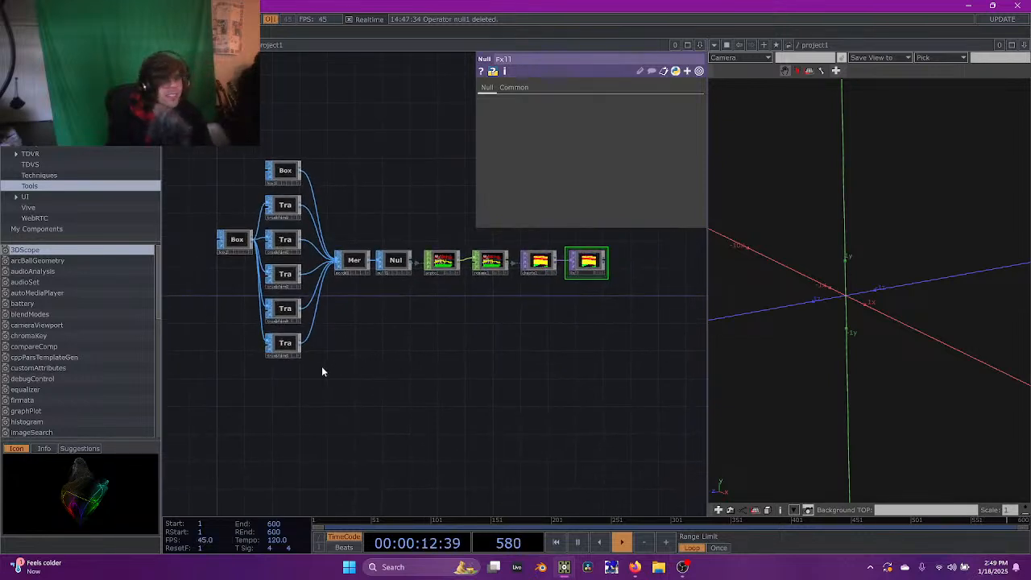
Add a separate Box SOP below the column of transforms
drag(322, 375, 357, 345)
key(Tab)
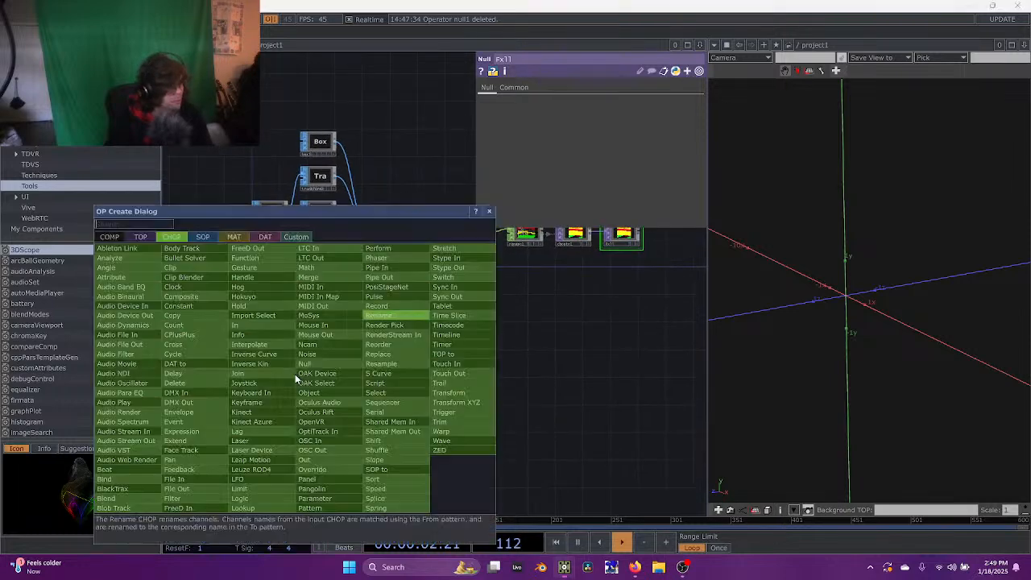
click(203, 237)
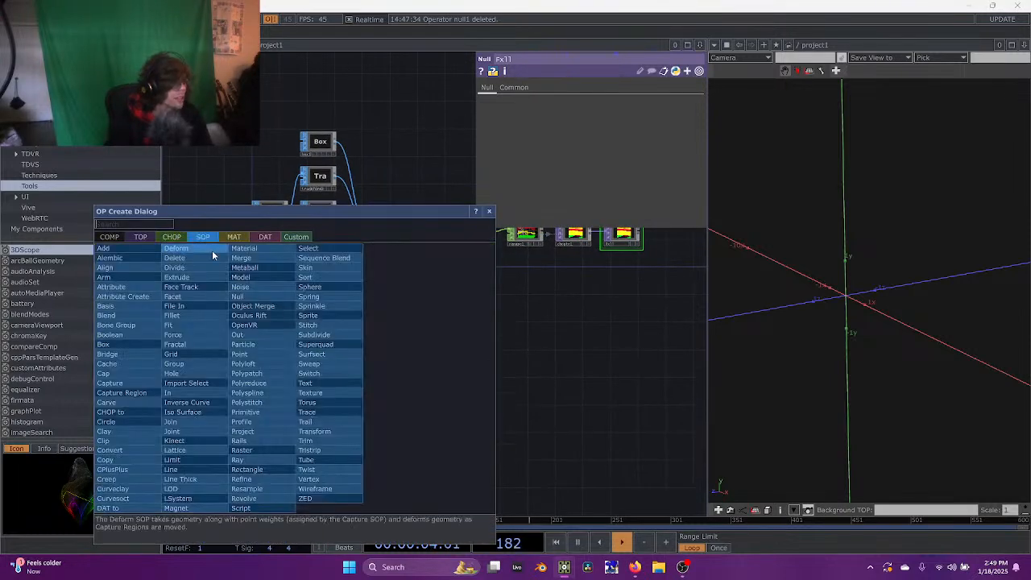
click(102, 346)
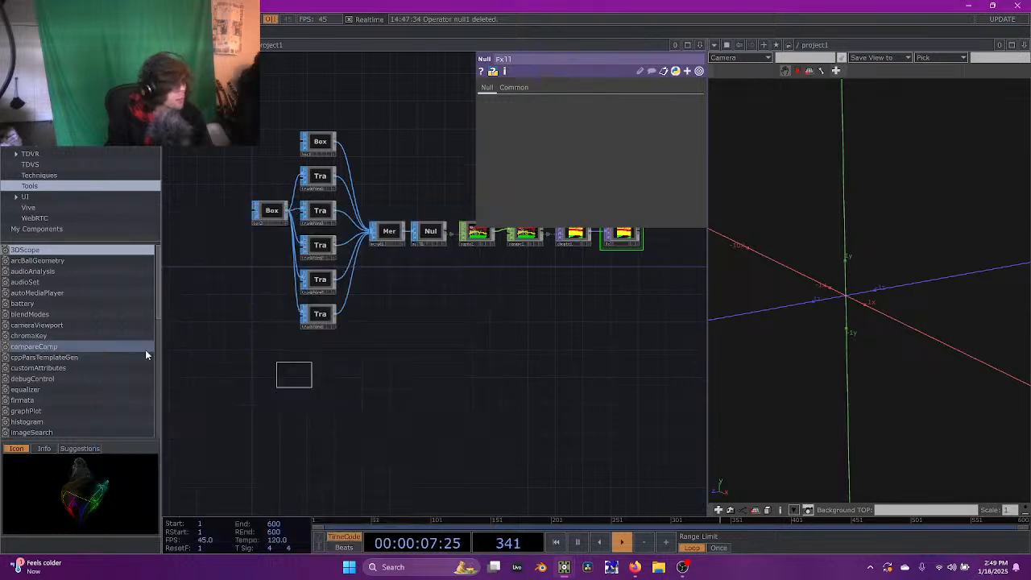
click(318, 365)
scroll(346, 362, up, 5)
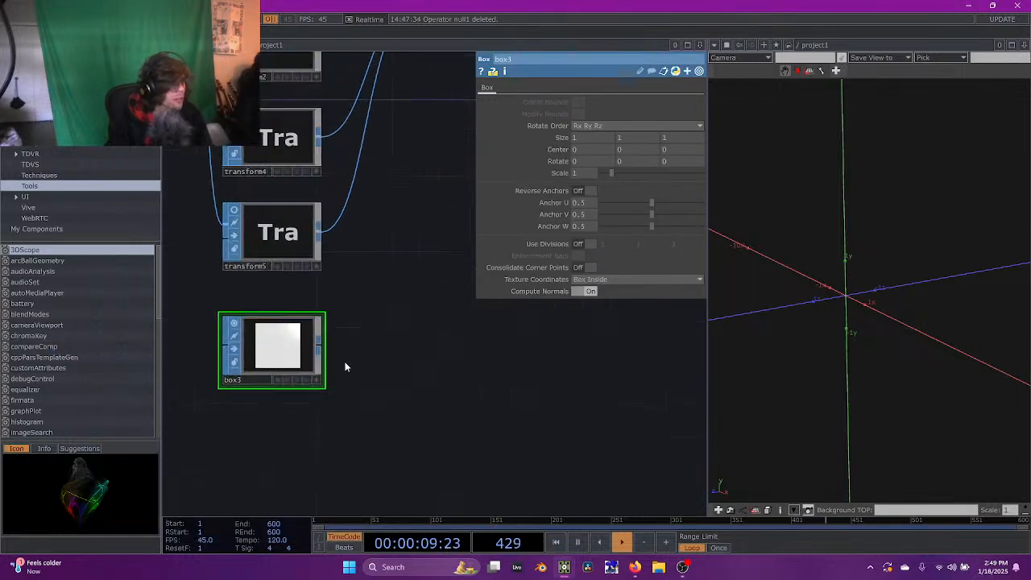
Add a Transform SOP connected to the output of box3
right_click(298, 358)
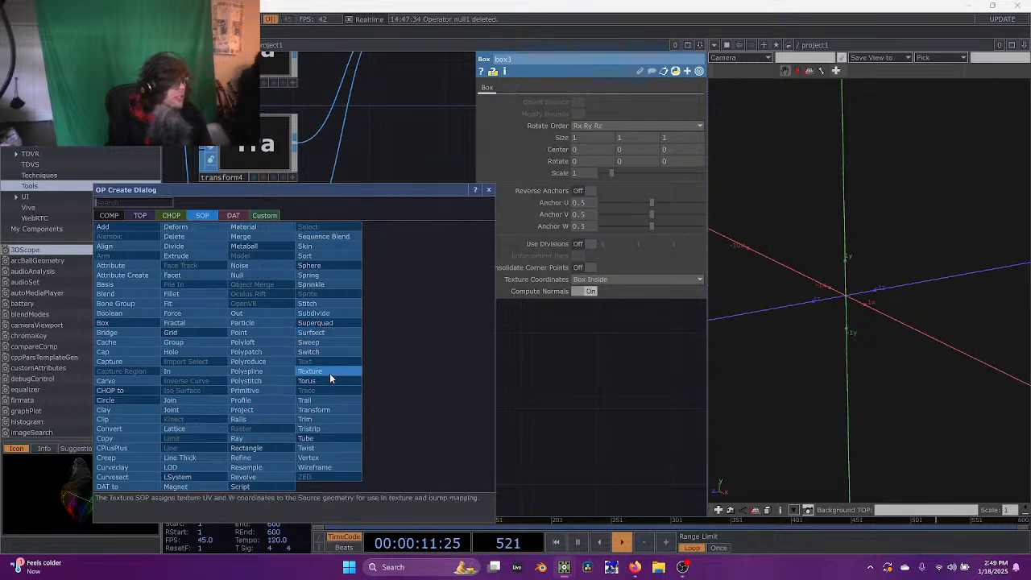
click(329, 412)
click(412, 358)
drag(378, 378, 149, 376)
drag(424, 366, 541, 367)
Add a Null SOP connected to the output of transform6
click(388, 357)
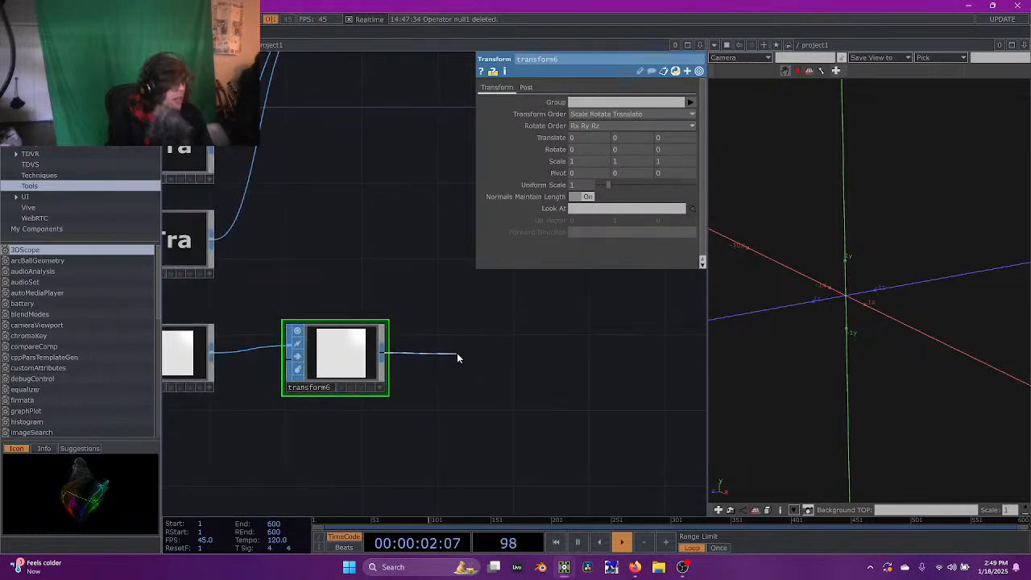
click(456, 353)
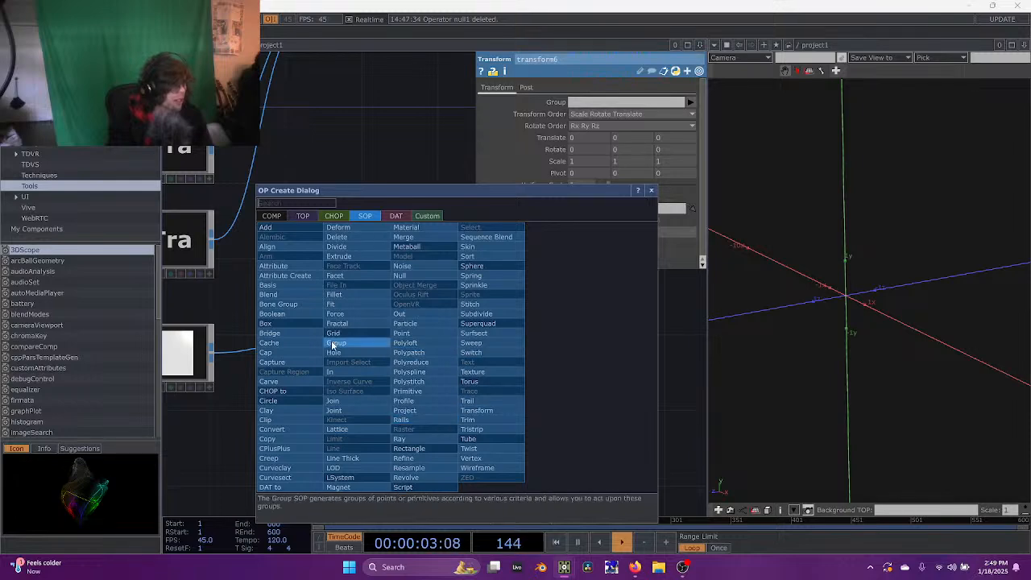
click(401, 275)
click(496, 353)
drag(455, 355, 315, 360)
drag(455, 359, 510, 363)
Add a Geometry COMP connected to the output of null2
scroll(441, 358, down, 3)
scroll(479, 356, down, 5)
scroll(509, 364, up, 4)
scroll(509, 364, down, 2)
right_click(454, 368)
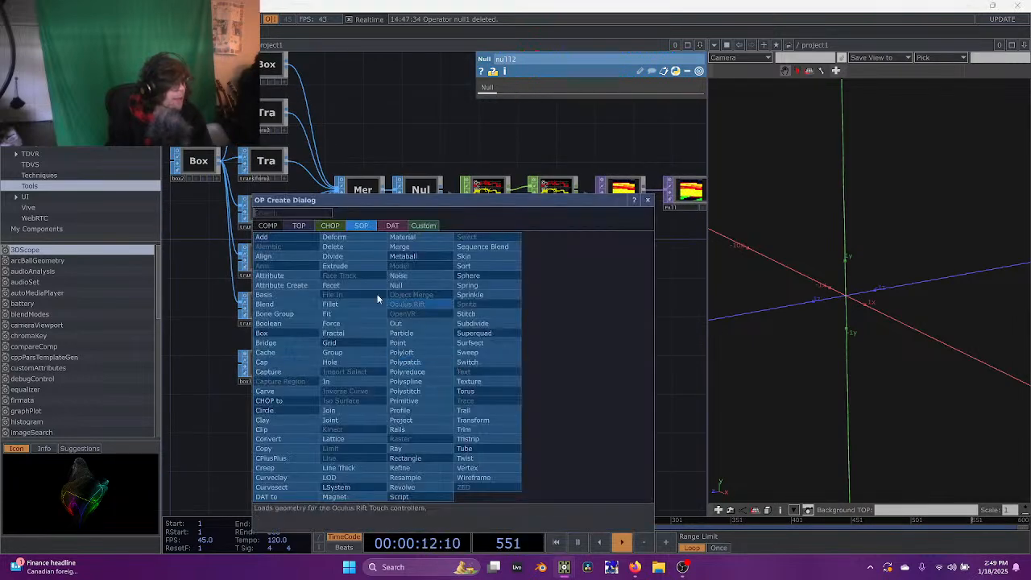
click(267, 225)
click(270, 323)
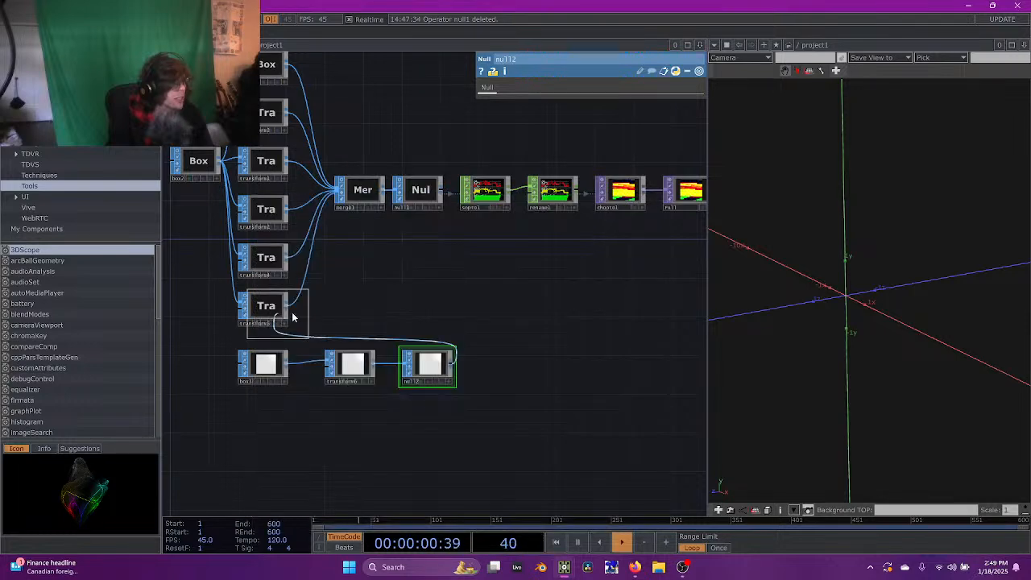
click(511, 369)
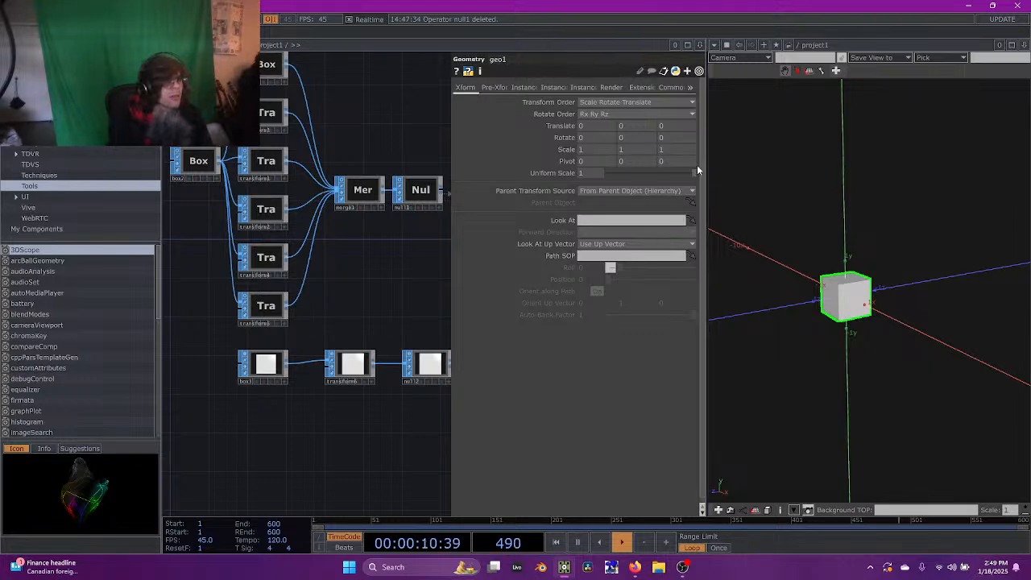
drag(408, 310, 233, 280)
drag(333, 290, 264, 307)
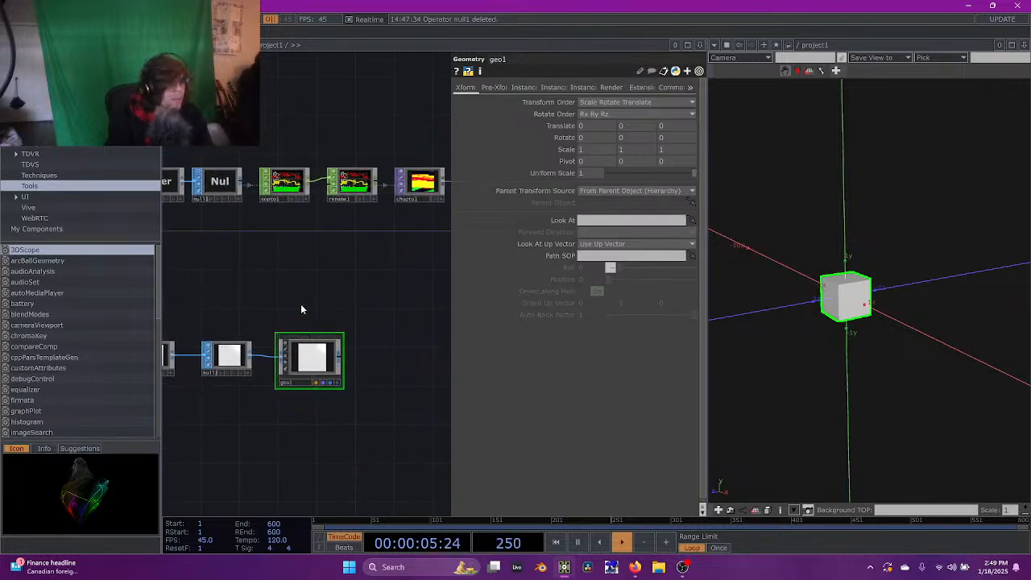
drag(297, 305, 444, 291)
Set the Uniform Scale of transform6 to 0.25 to shrink the separate box
click(299, 340)
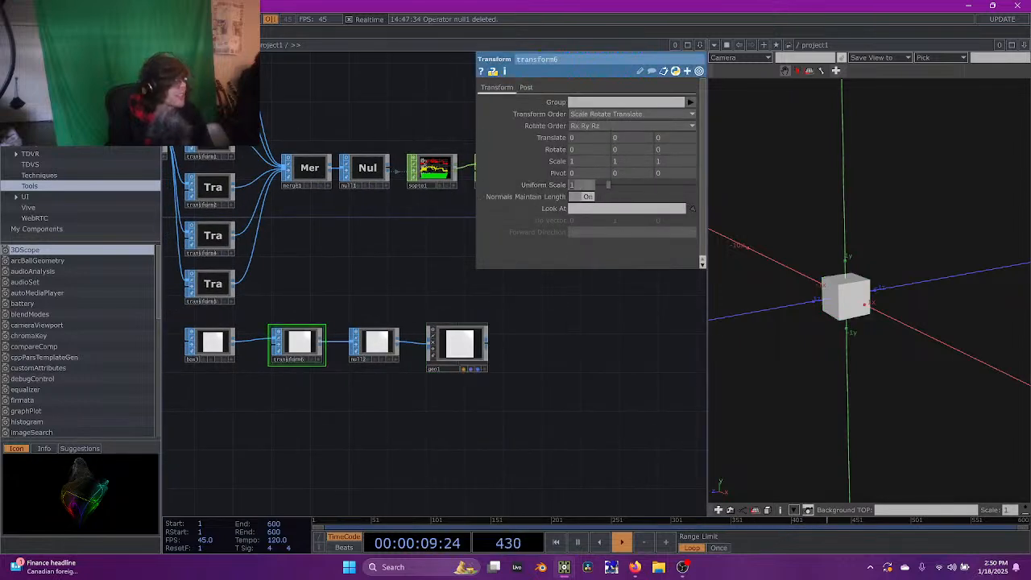
scroll(355, 163, up, 5)
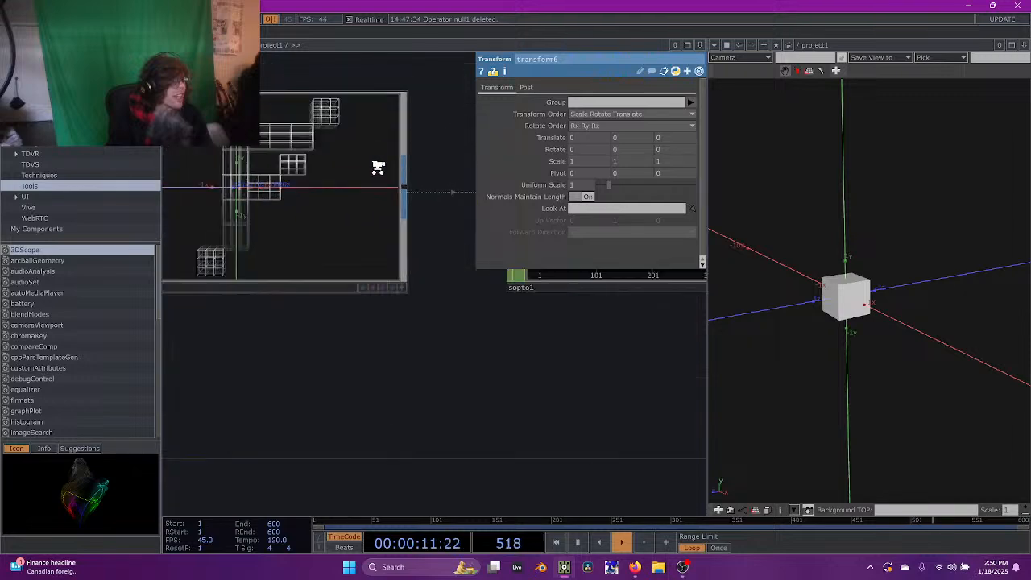
scroll(272, 167, down, 5)
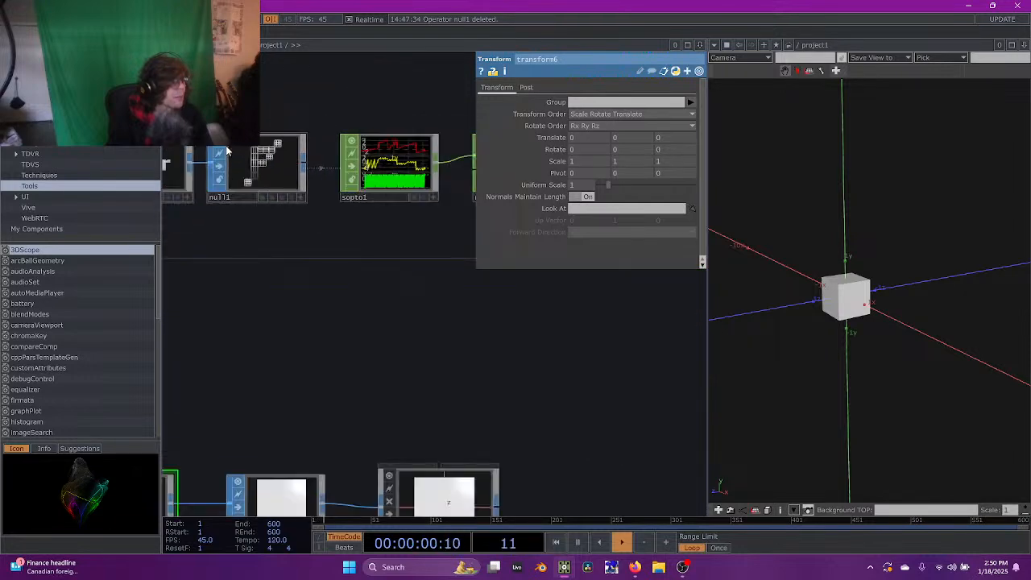
drag(352, 325, 433, 255)
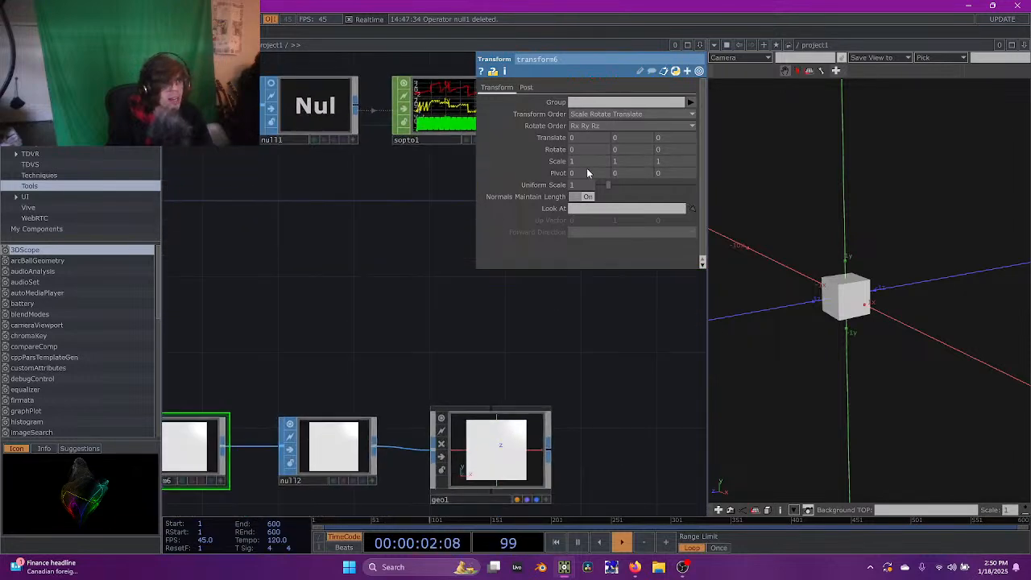
text(.25)
key(Return)
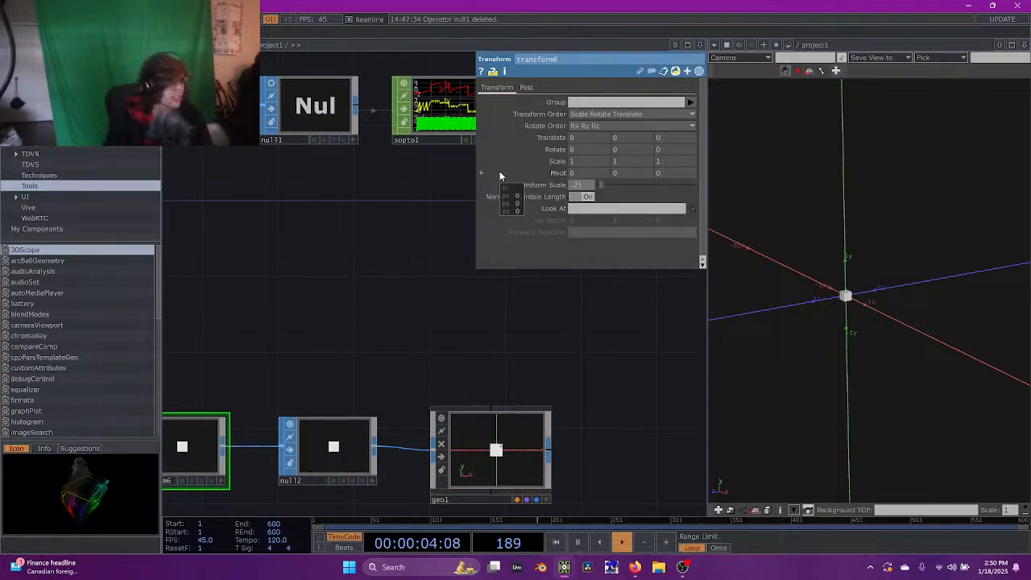
Rearrange the operators to open up a wider gap between merge1 and null1
scroll(555, 320, down, 3)
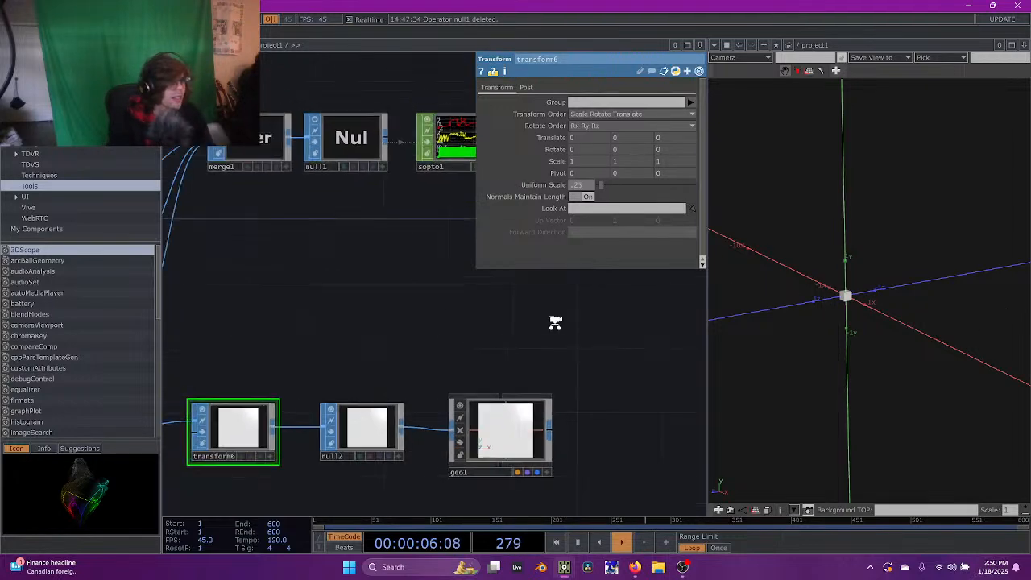
drag(517, 334, 462, 347)
drag(550, 340, 482, 343)
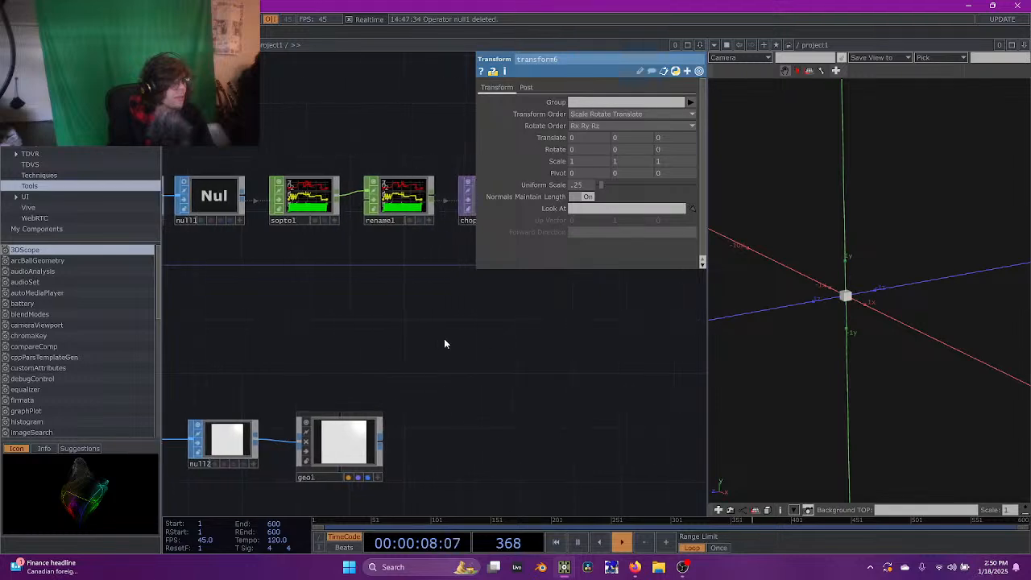
scroll(334, 226, down, 4)
drag(359, 251, 291, 330)
click(313, 250)
drag(406, 237, 232, 294)
drag(231, 274, 338, 279)
drag(241, 306, 399, 306)
drag(344, 271, 406, 271)
Insert a Transform SOP between merge1 and null1 and set its Uniform Scale to 2.5
right_click(360, 268)
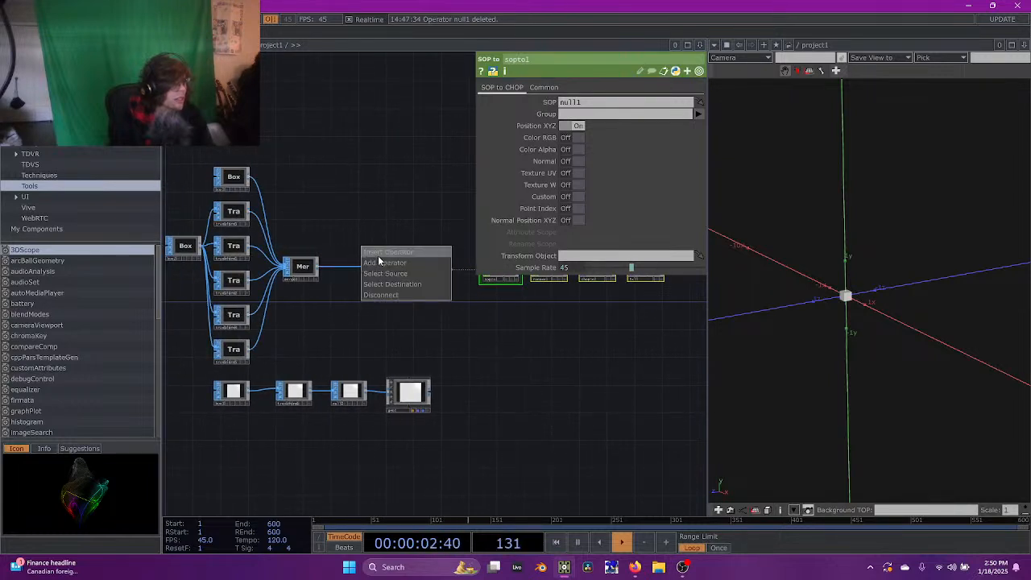
click(378, 255)
click(398, 312)
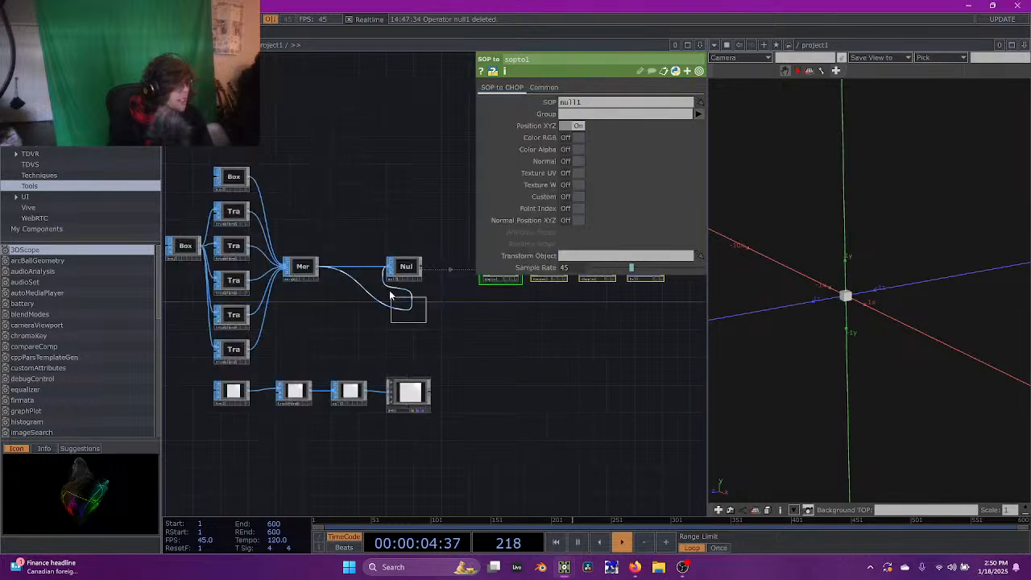
click(351, 268)
click(577, 187)
text(2.5)
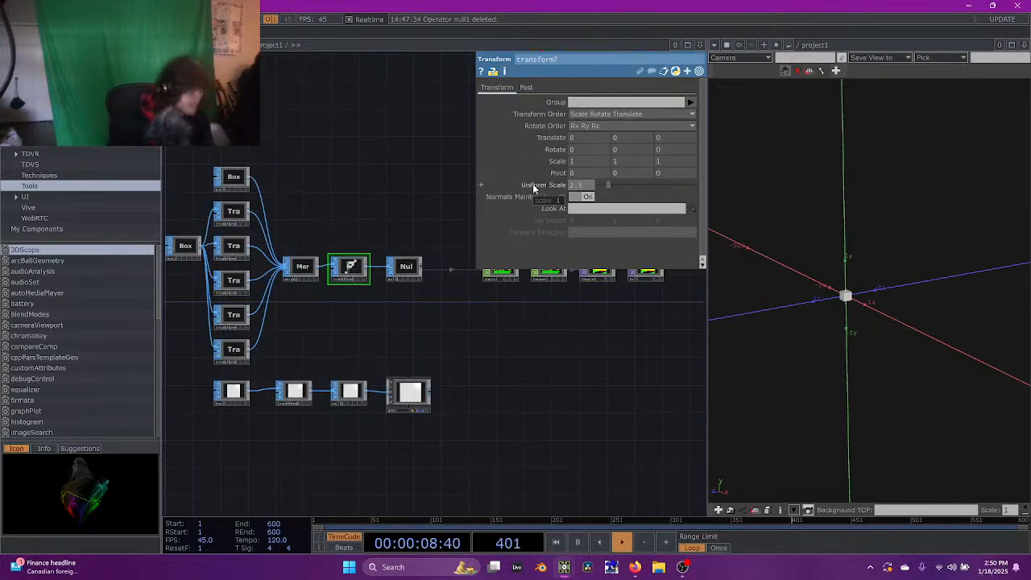
key(Return)
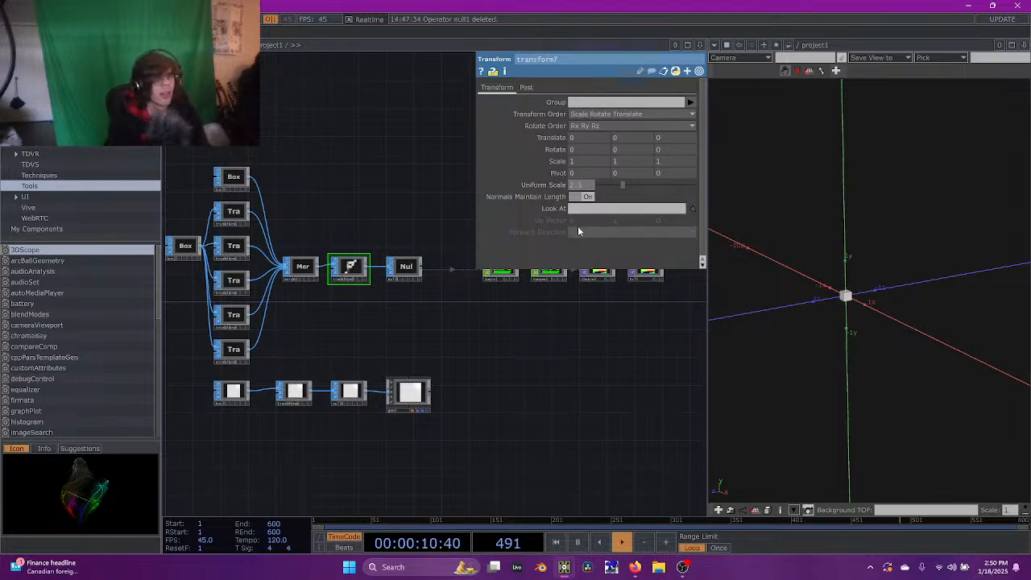
drag(490, 328, 481, 339)
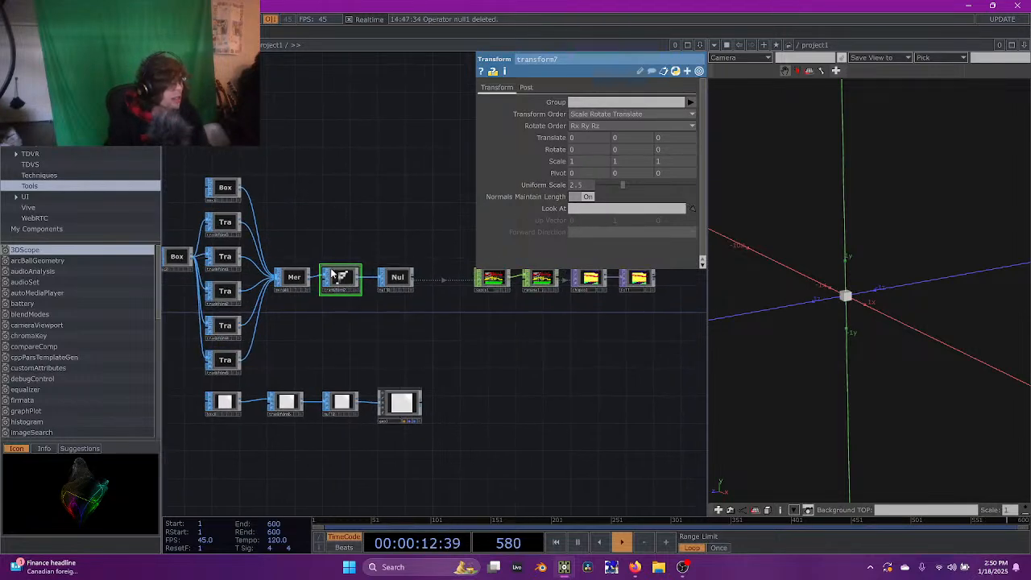
Move the final Null TOP farther along its row, away from the CHOP to TOP, with geo1 selected
drag(436, 369, 393, 356)
click(367, 394)
drag(281, 332, 155, 350)
drag(298, 336, 176, 344)
drag(350, 295, 455, 293)
drag(419, 322, 350, 319)
Enable instancing on geo1 with the final Null TOP as Translate OP and r, g and b as Translate X, Y and Z
click(525, 88)
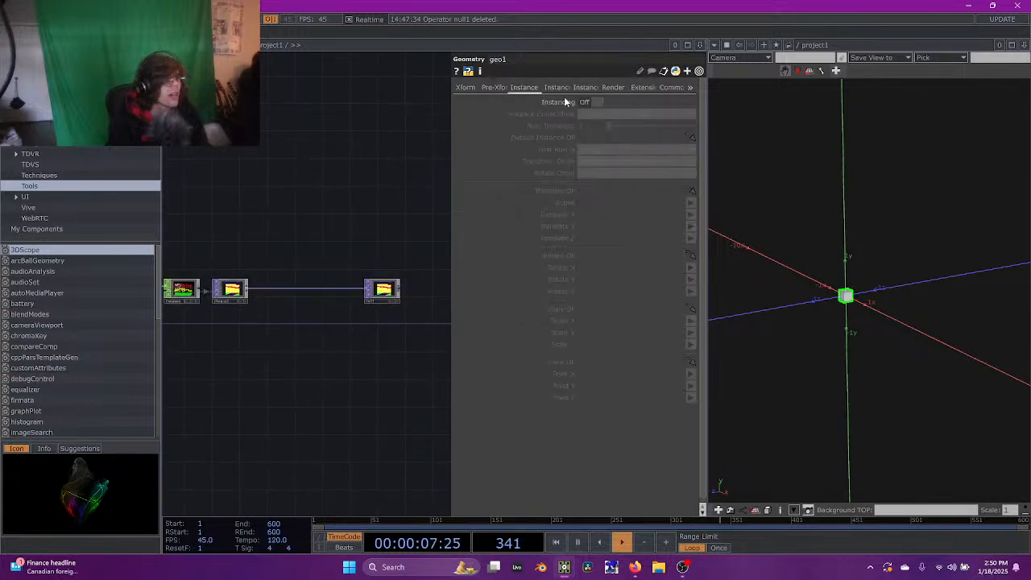
click(596, 102)
drag(386, 294, 588, 191)
click(636, 216)
text(r)
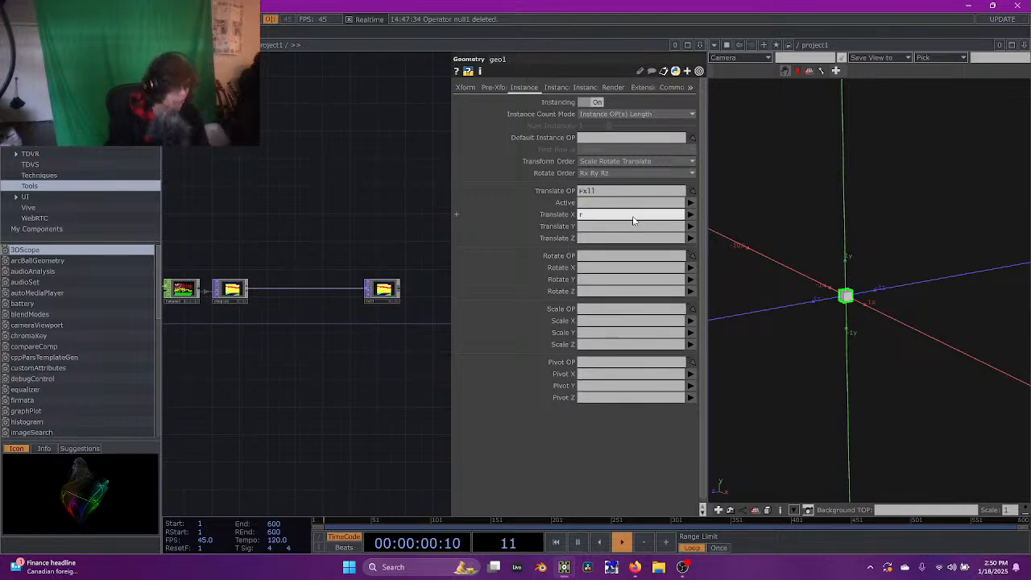
key(Tab)
text(g)
key(Tab)
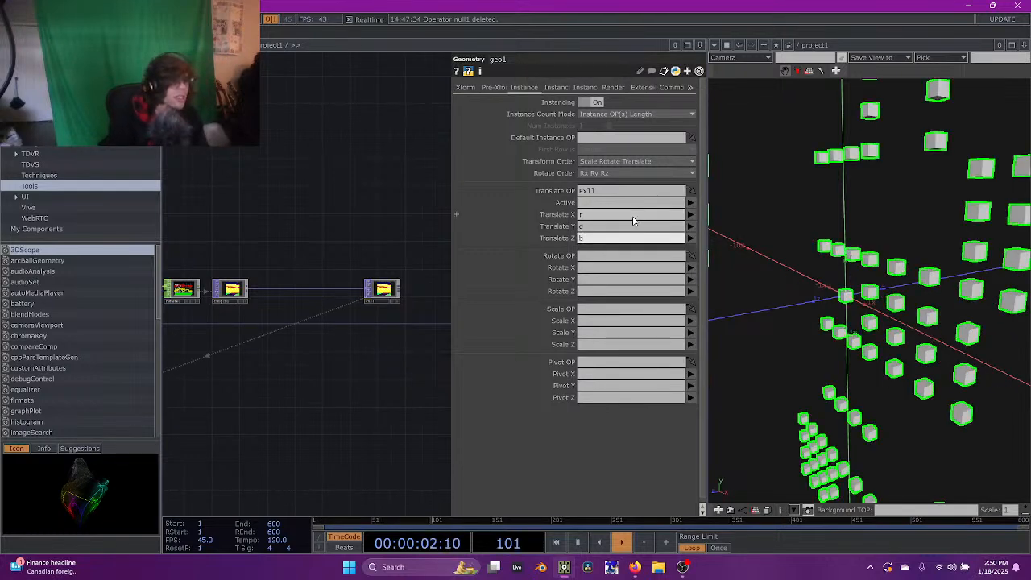
Examine the instanced boxes from several angles in the 3D view and review geo1 in the network
drag(916, 240, 823, 251)
scroll(823, 252, down, 10)
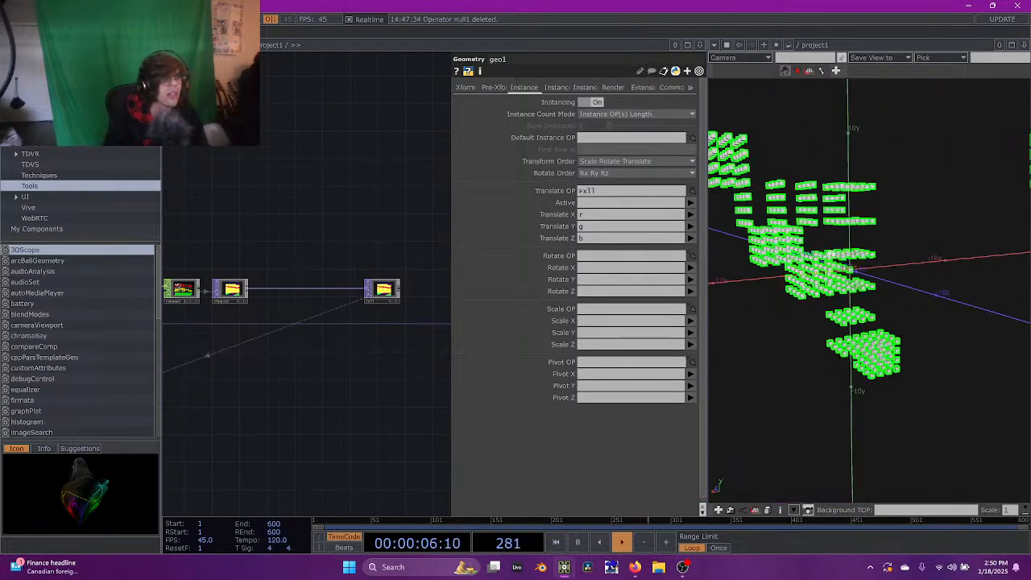
mouse_move(884, 272)
mouse_down()
mouse_move(806, 266)
mouse_move(852, 261)
mouse_move(861, 269)
mouse_move(862, 255)
mouse_move(866, 263)
mouse_up()
drag(355, 234, 917, 237)
mouse_move(322, 251)
mouse_down()
mouse_move(364, 259)
mouse_move(340, 262)
mouse_up()
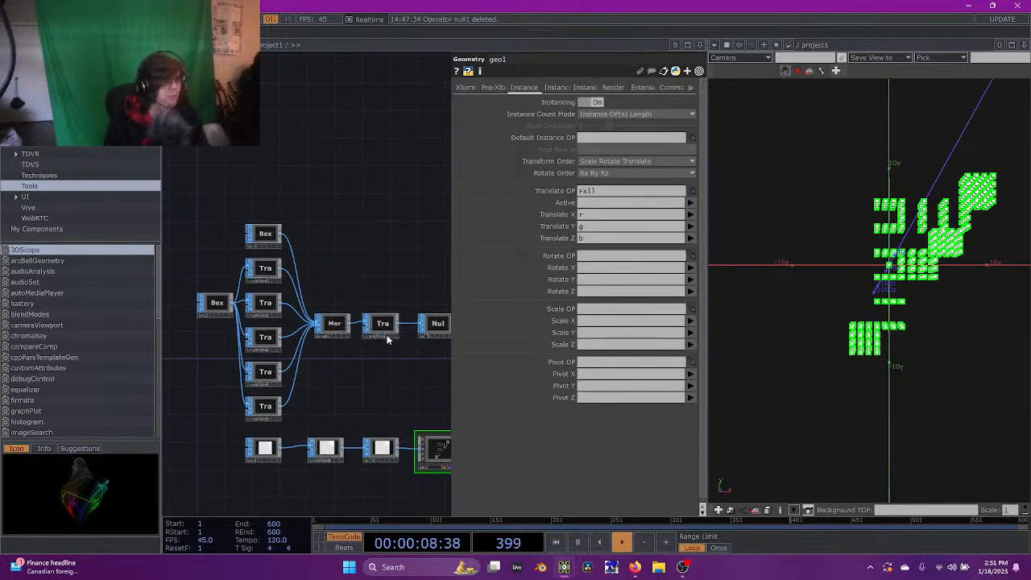
drag(370, 396, 317, 368)
scroll(362, 373, up, 10)
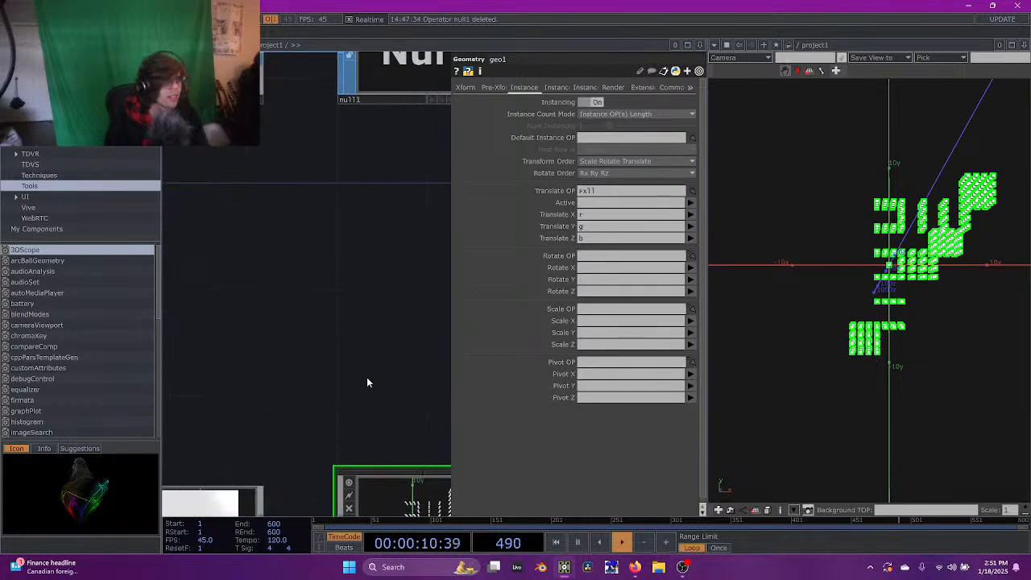
scroll(364, 284, down, 8)
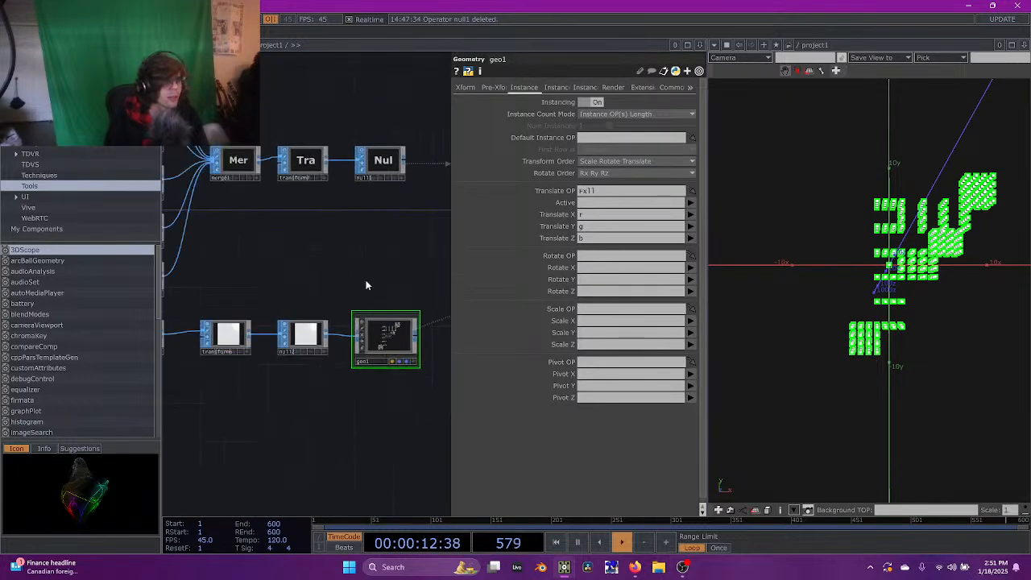
Delete the SOPs that build the letter F, from the two source boxes through the transforms and merge to null1
drag(392, 251, 358, 312)
scroll(358, 311, down, 6)
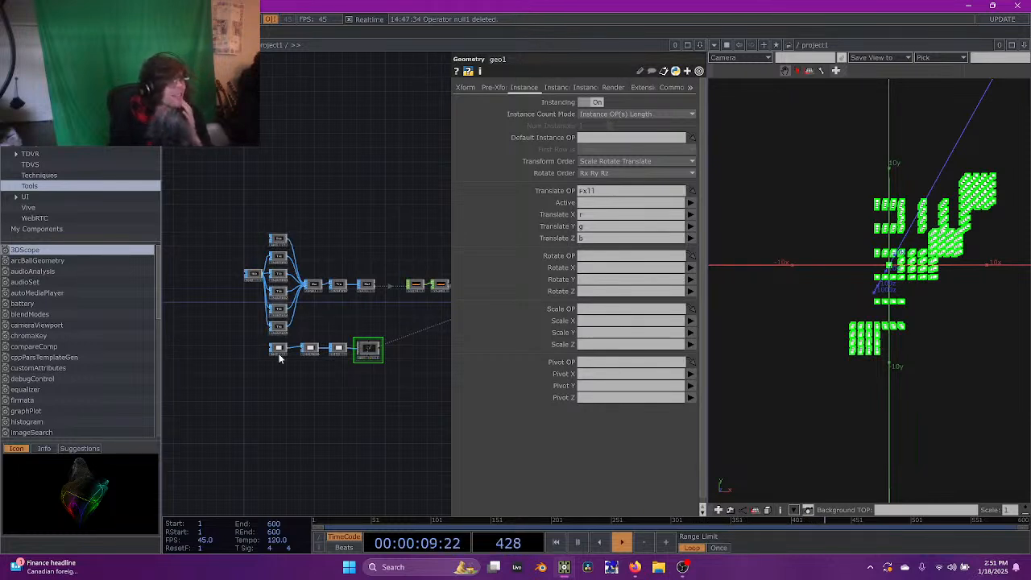
drag(313, 313, 268, 310)
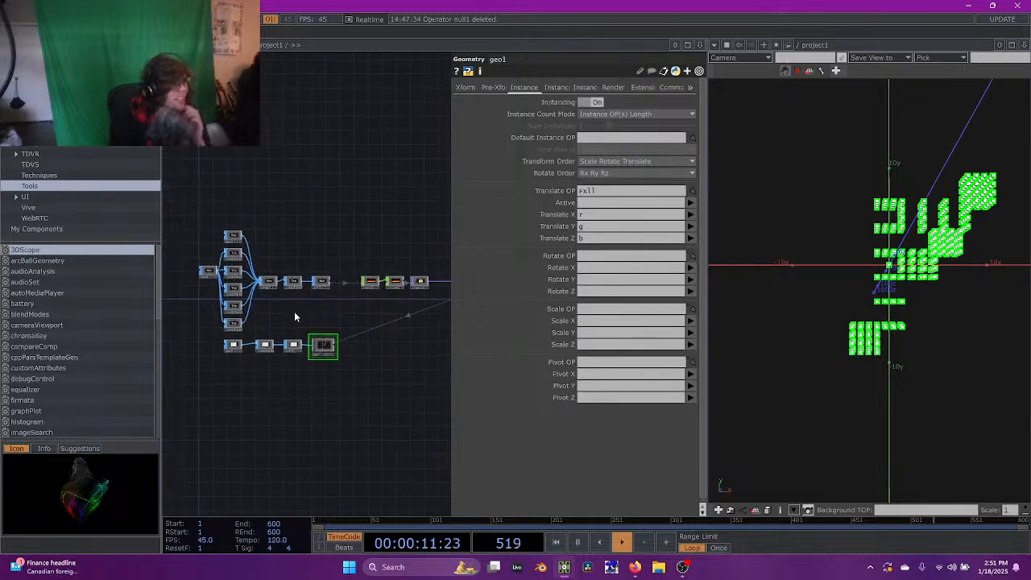
drag(190, 198, 245, 226)
right_drag(237, 230, 381, 355)
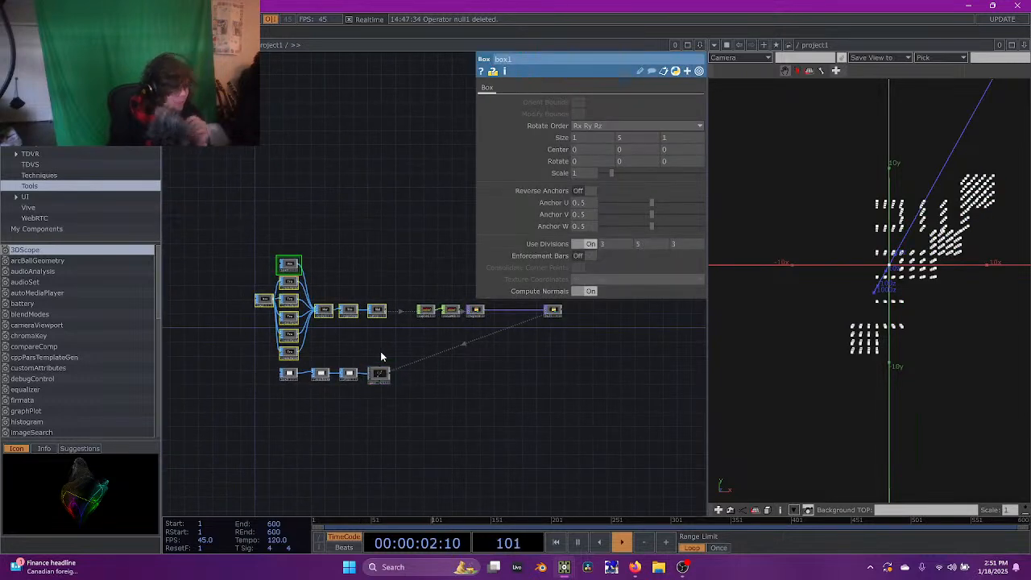
key(Delete)
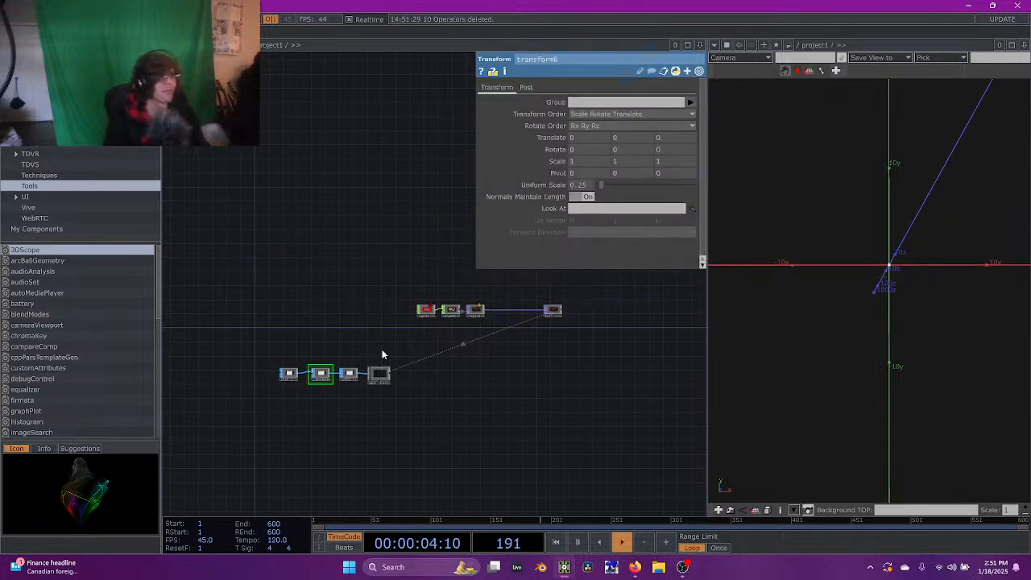
Add a Superquad SOP to the network ahead of the SOP to CHOP
scroll(335, 345, up, 6)
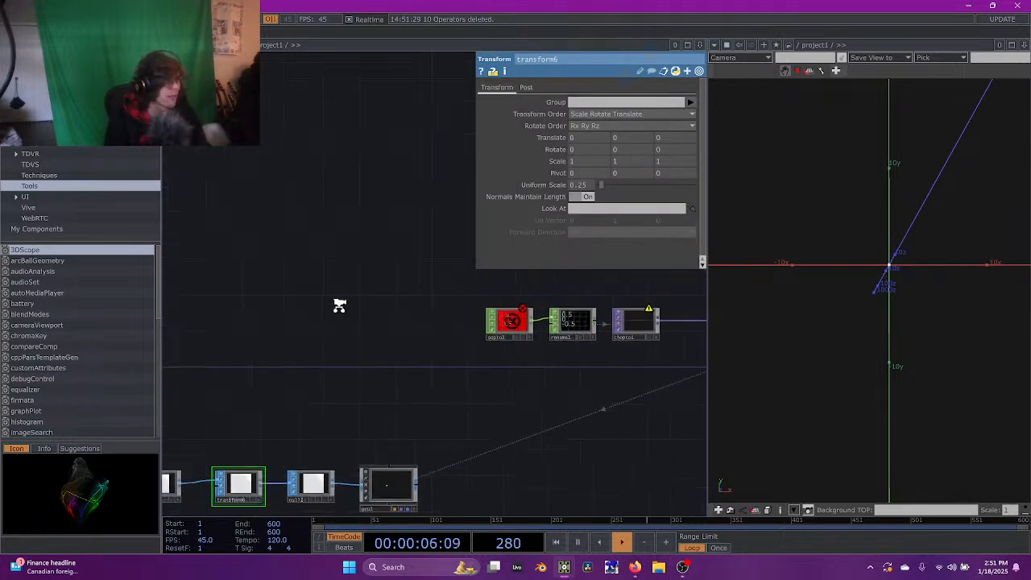
key(Tab)
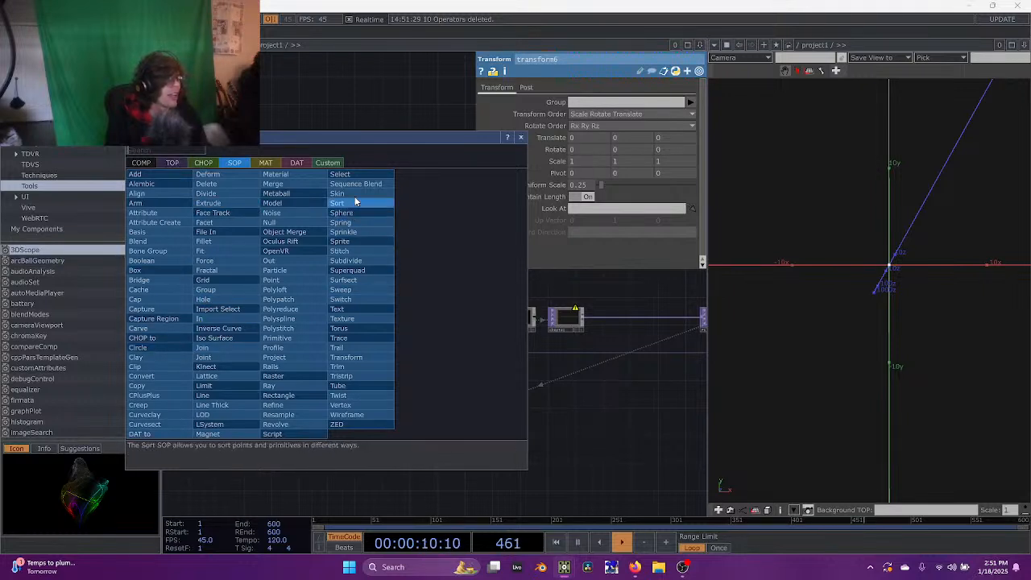
click(355, 270)
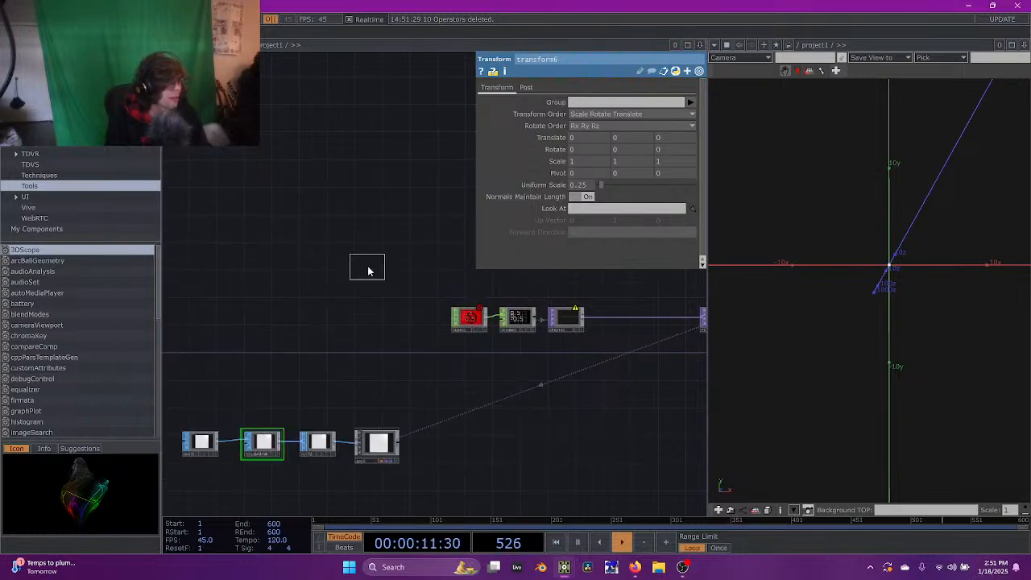
click(247, 313)
scroll(266, 313, up, 3)
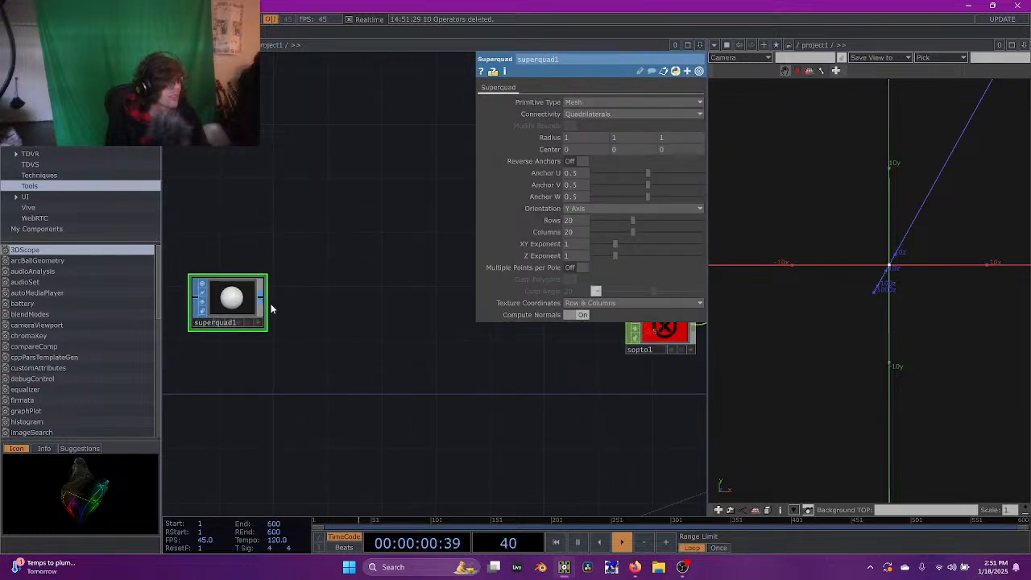
drag(458, 276, 558, 301)
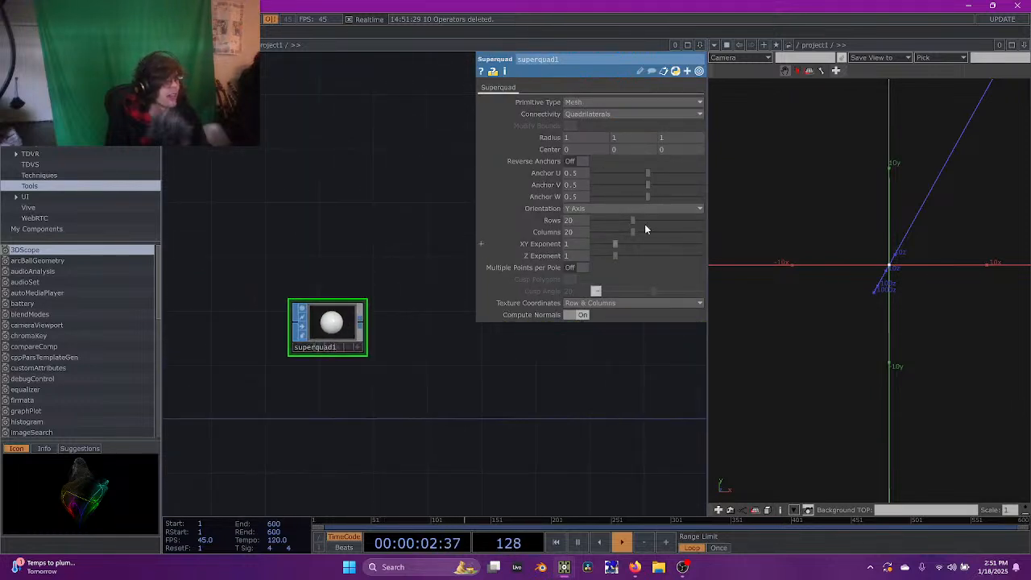
Shape superquad1 with 14 rows, 12 columns, an XY Exponent of 2.65 and a Z Exponent of 2.6
drag(615, 245, 672, 247)
scroll(402, 310, up, 2)
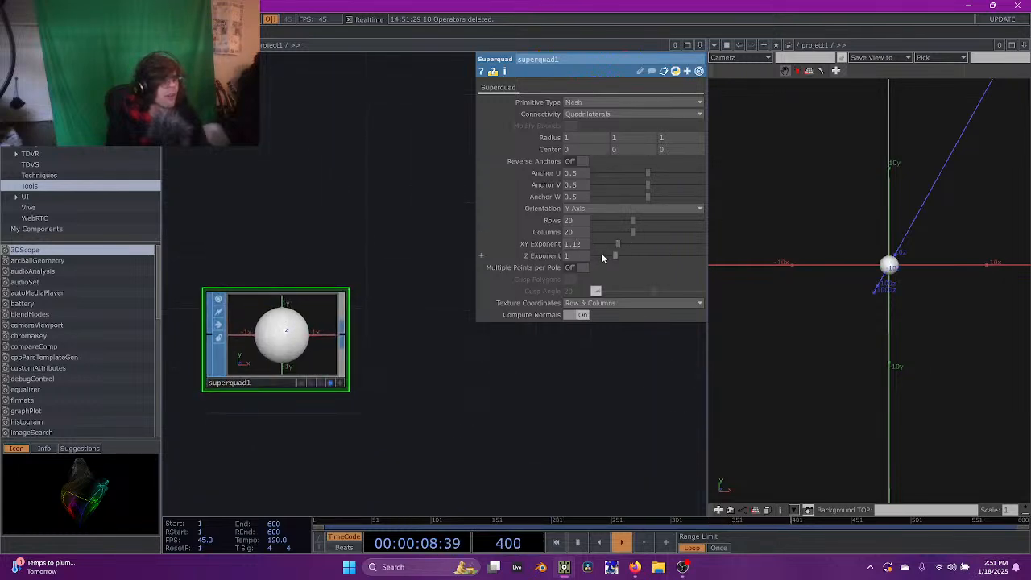
drag(616, 256, 618, 221)
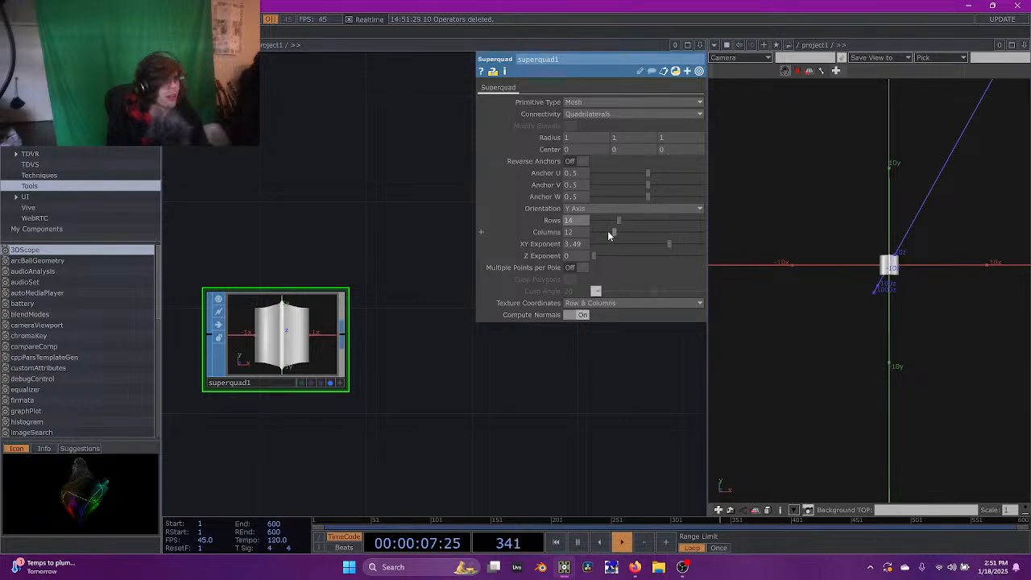
drag(594, 256, 652, 252)
scroll(427, 359, down, 4)
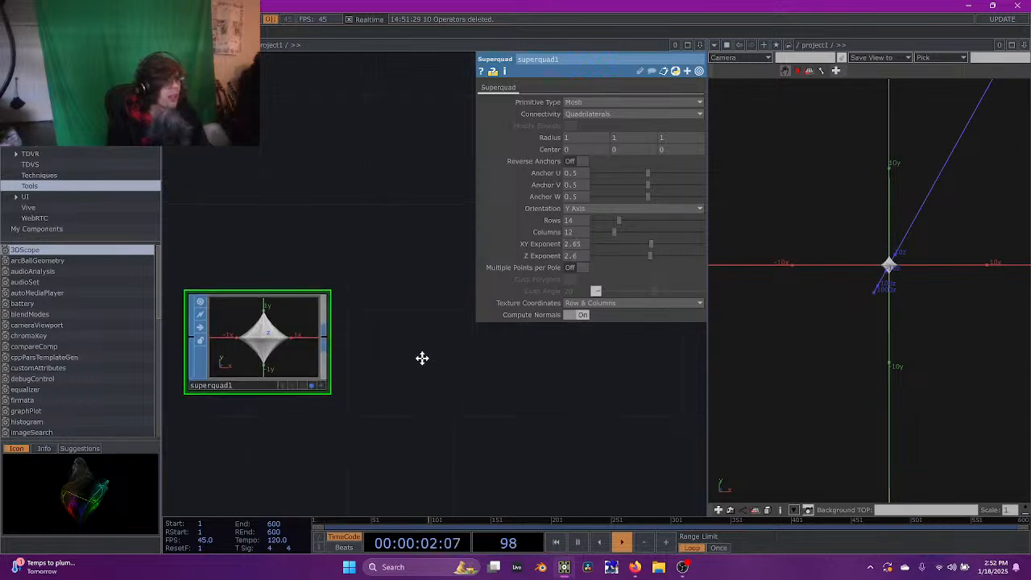
Move superquad1 away from the SOP to CHOP and add a Transform SOP to its output
drag(336, 354, 646, 375)
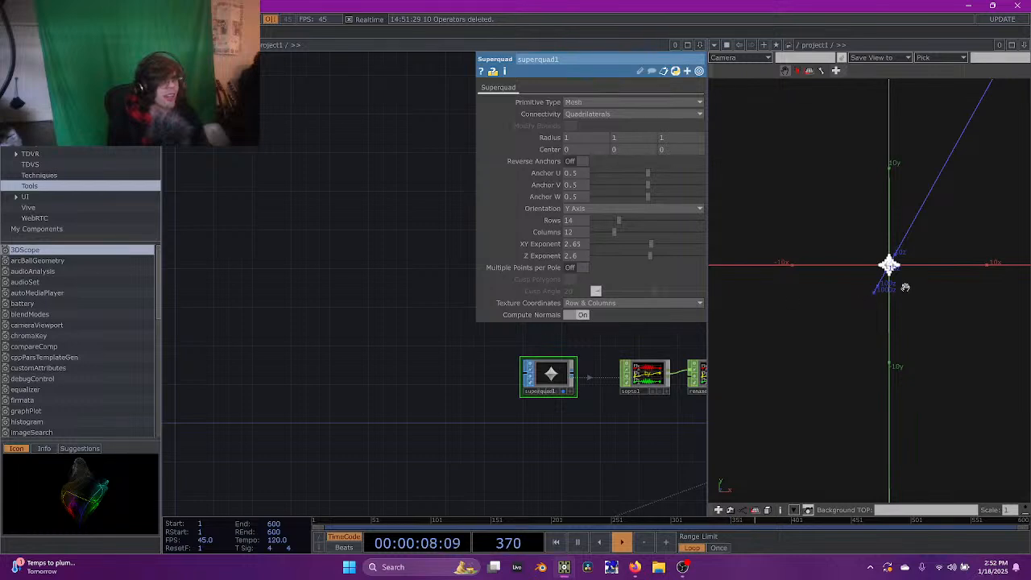
scroll(905, 286, up, 5)
drag(544, 386, 434, 383)
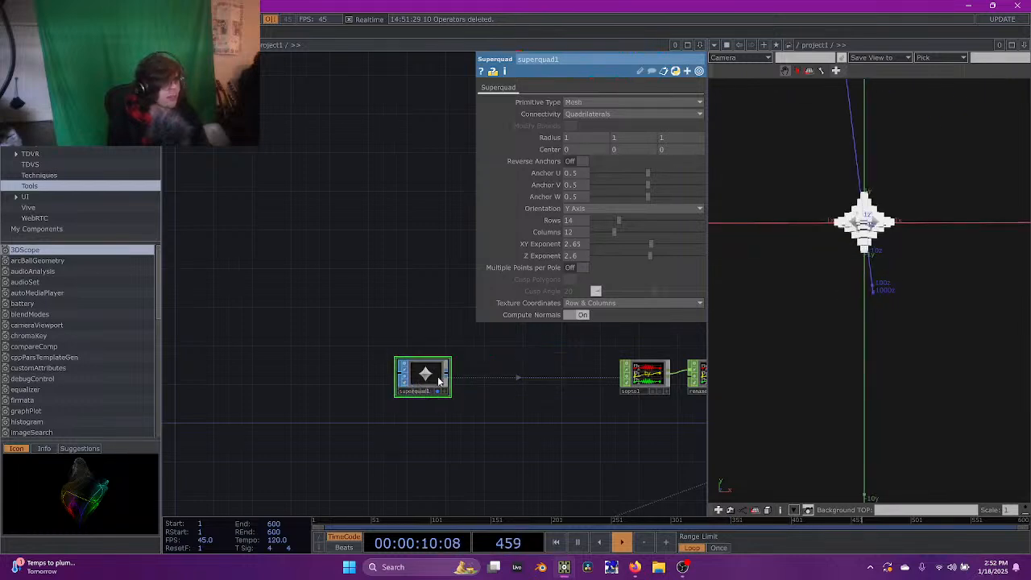
right_click(448, 378)
text(tr)
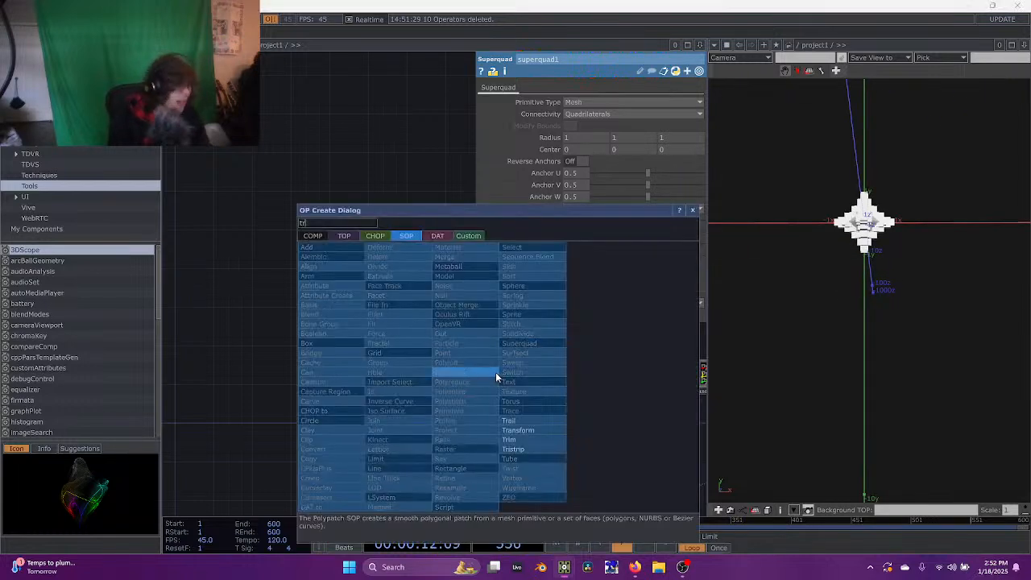
click(519, 433)
click(494, 371)
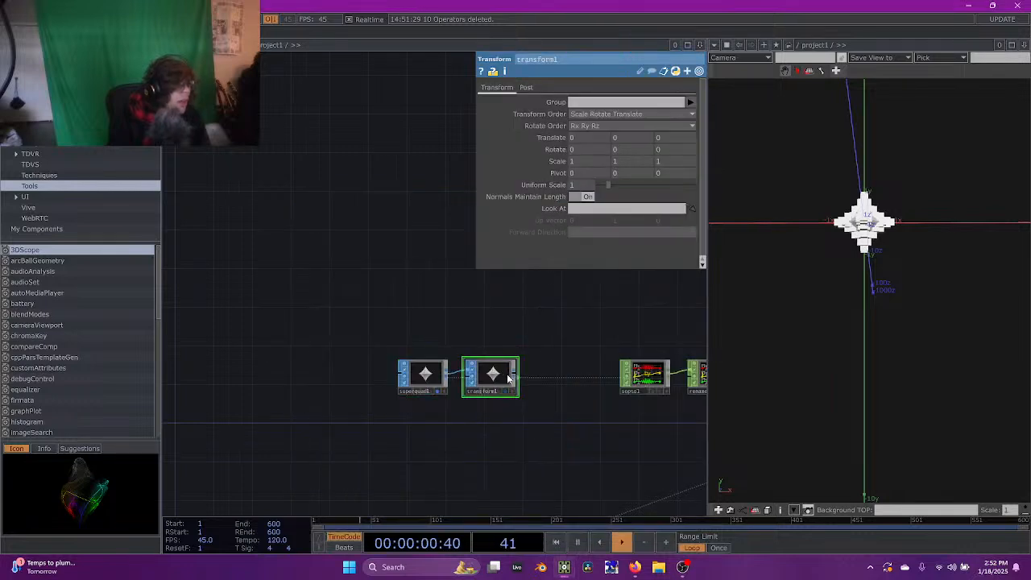
Add a Null SOP between transform1 and the SOP to CHOP
key(Tab)
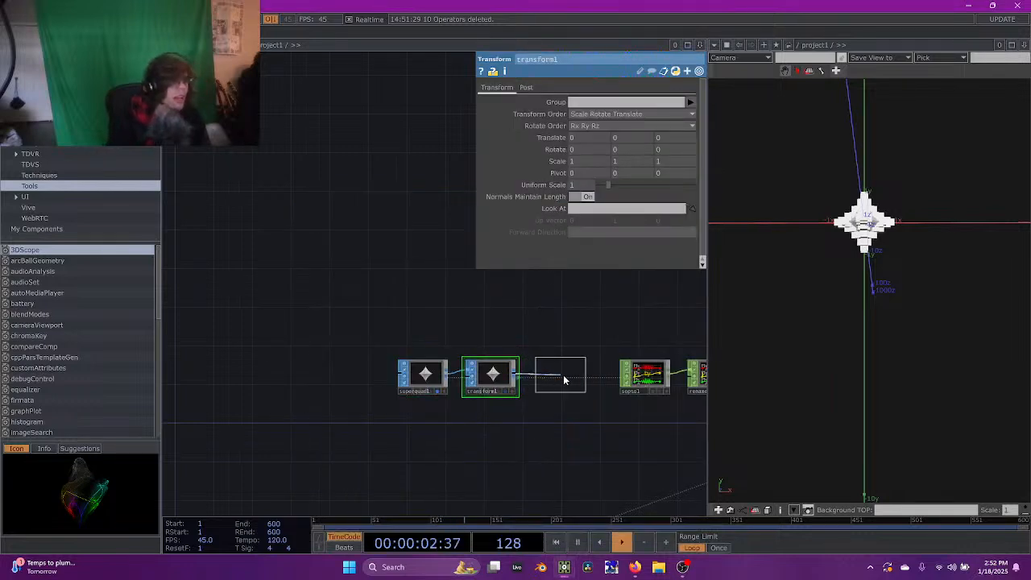
click(564, 377)
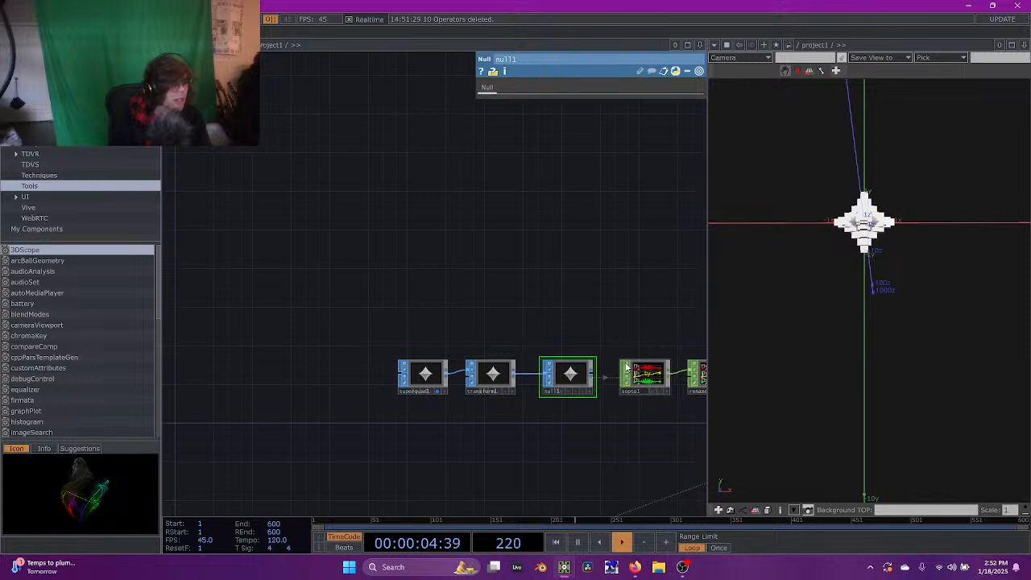
drag(552, 292, 492, 313)
Enlarge the superquad point shape by setting transform1's Uniform Scale to 3.41
click(432, 394)
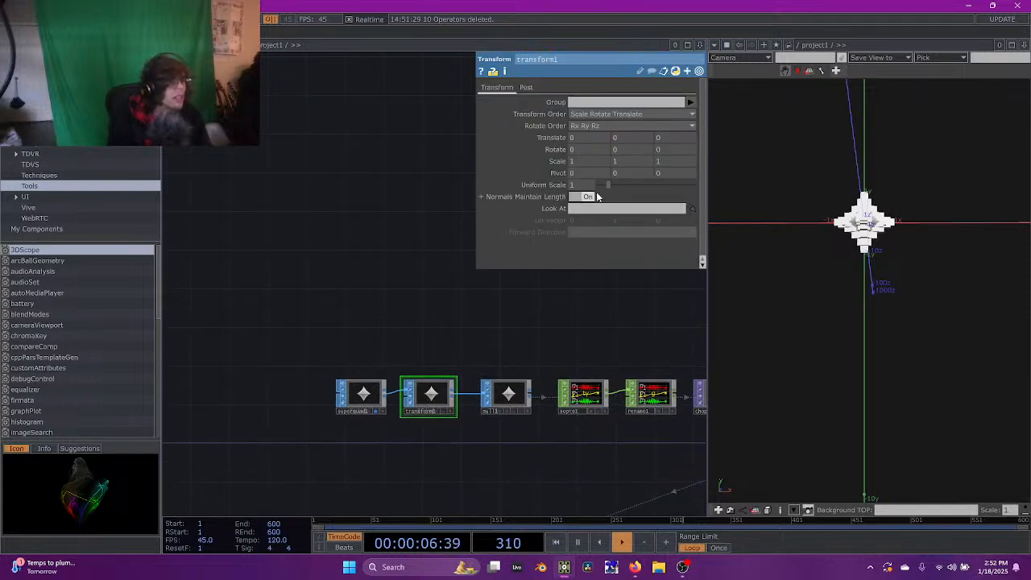
drag(608, 183, 646, 184)
click(376, 412)
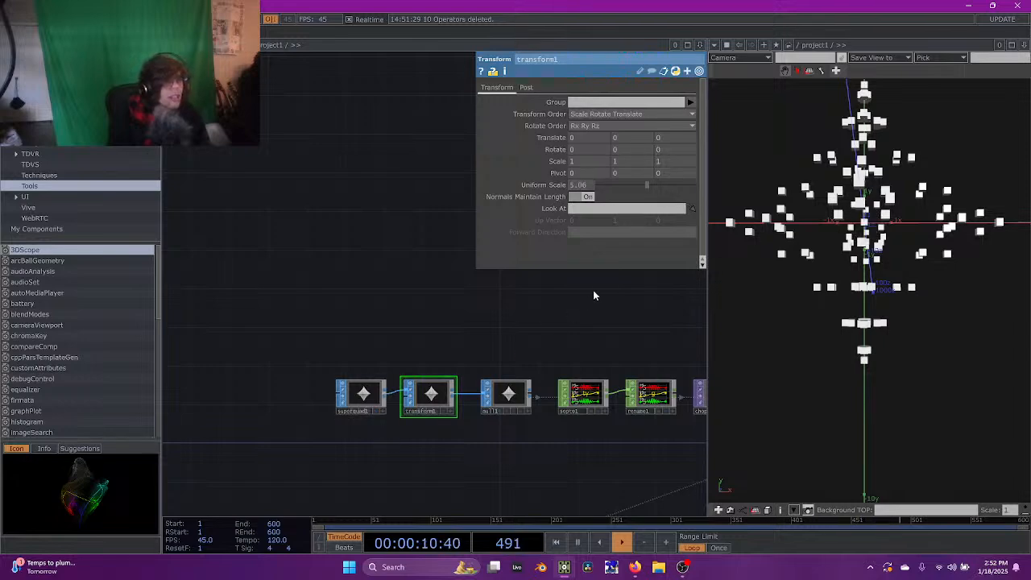
drag(593, 291, 522, 307)
mouse_move(645, 185)
mouse_down()
mouse_move(699, 181)
mouse_move(640, 191)
mouse_move(650, 193)
mouse_up()
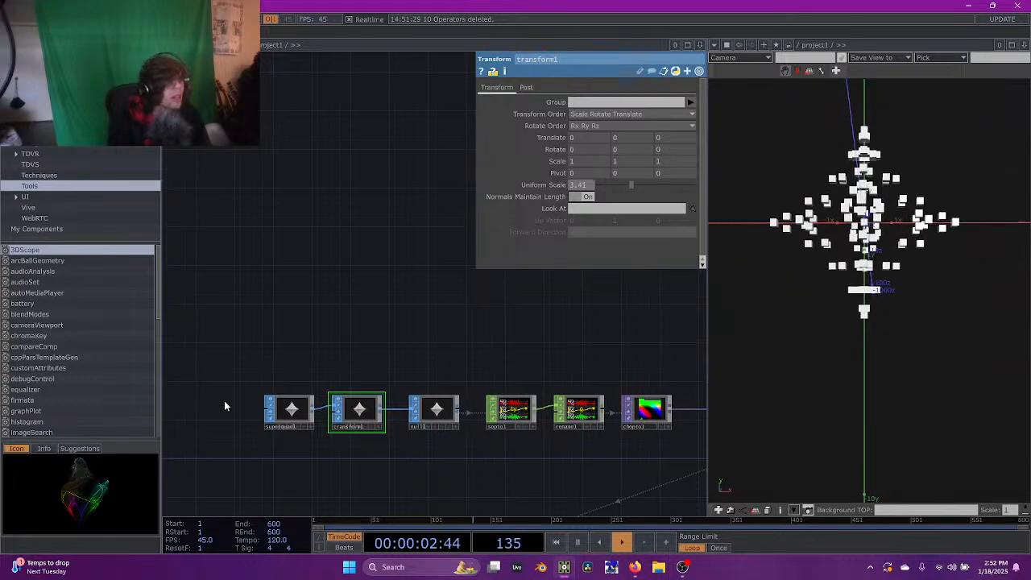
Increase superquad1's resolution to 32 rows and 16 columns
click(291, 411)
mouse_move(617, 225)
mouse_down()
mouse_move(659, 215)
mouse_move(616, 232)
mouse_move(660, 230)
mouse_move(624, 236)
mouse_up()
scroll(613, 364, down, 3)
drag(611, 363, 660, 272)
scroll(554, 432, down, 3)
drag(550, 435, 515, 407)
scroll(515, 411, up, 3)
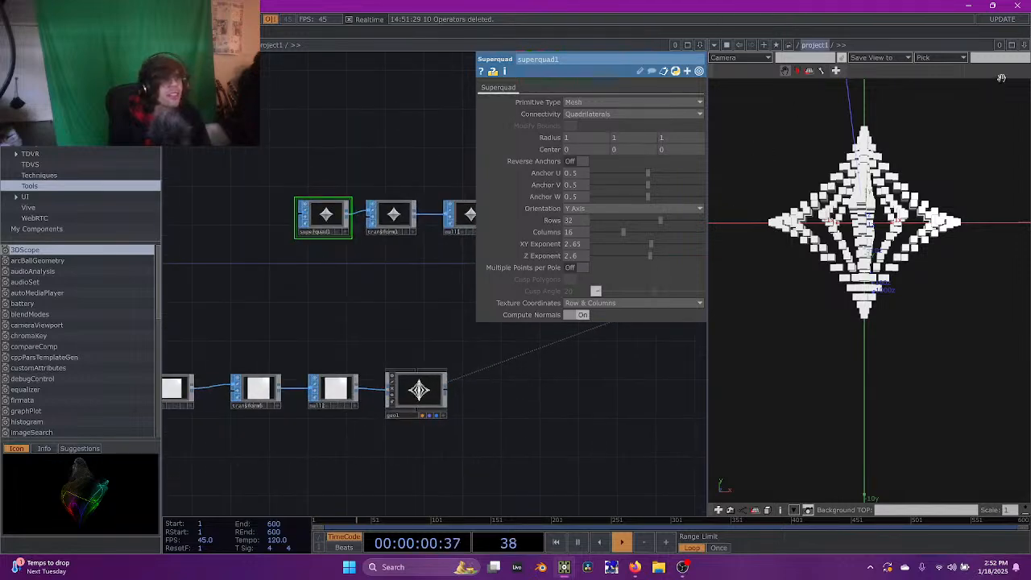
Close the 3D view pane and add a Camera COMP above geo1
click(1024, 44)
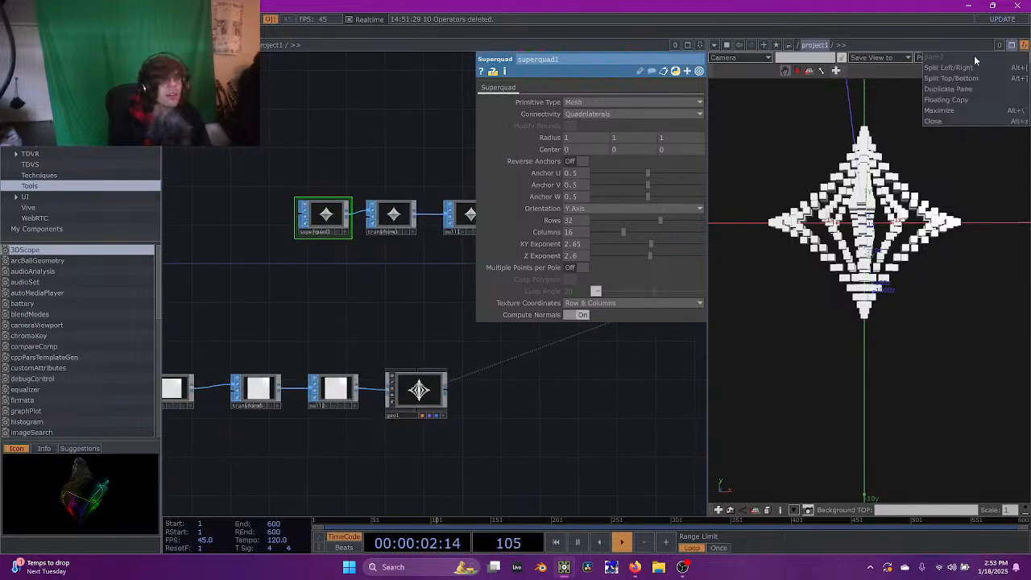
click(945, 123)
key(Tab)
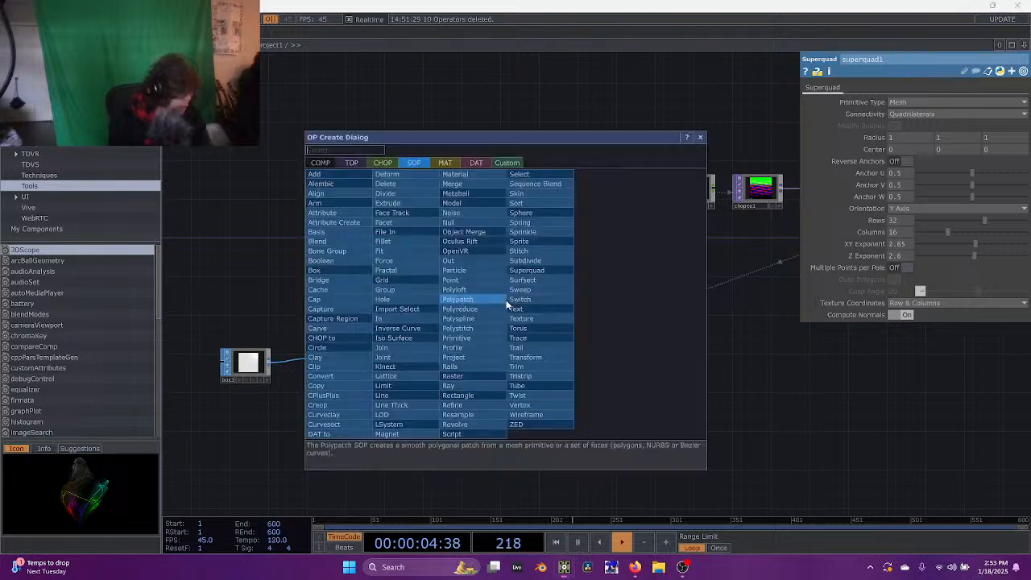
click(320, 162)
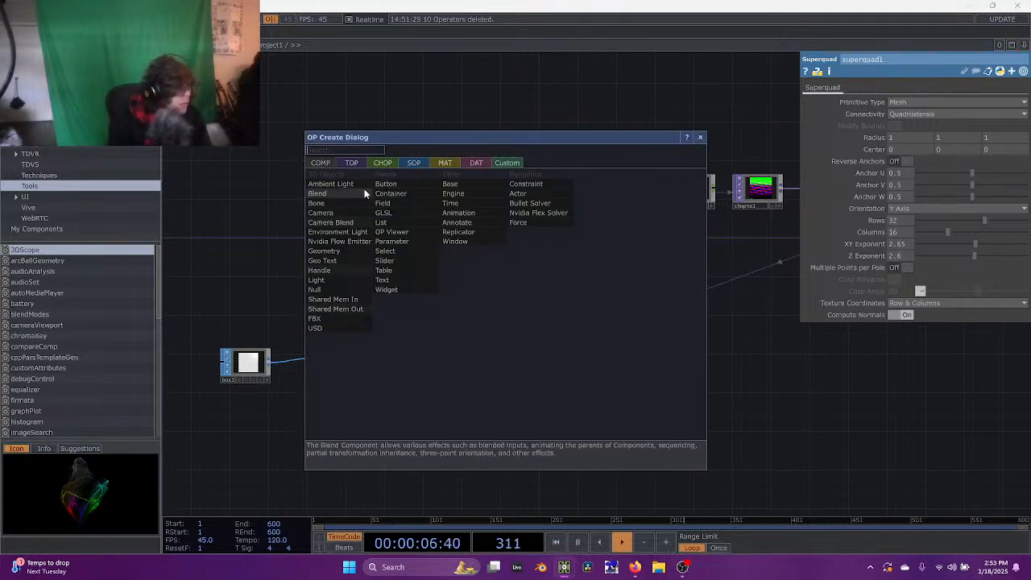
click(340, 213)
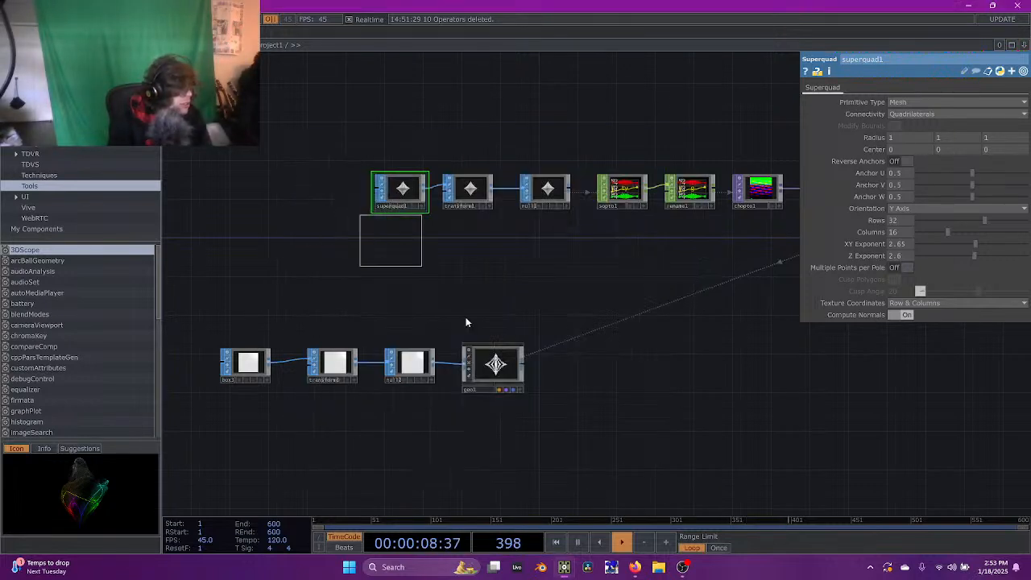
click(497, 303)
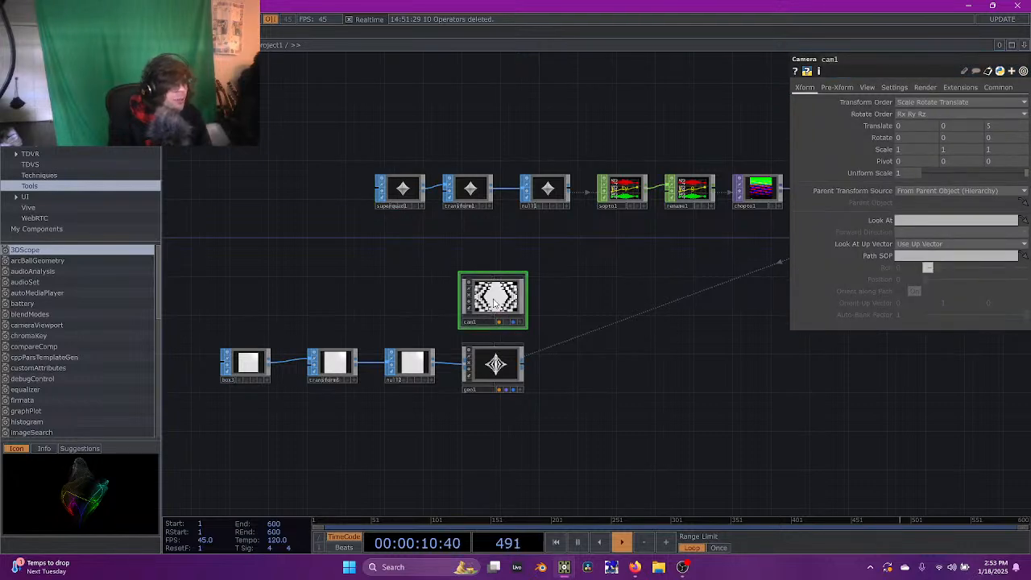
Add a Null COMP beside cam1 and assign it as the camera's Look At target
drag(516, 411, 518, 373)
key(Tab)
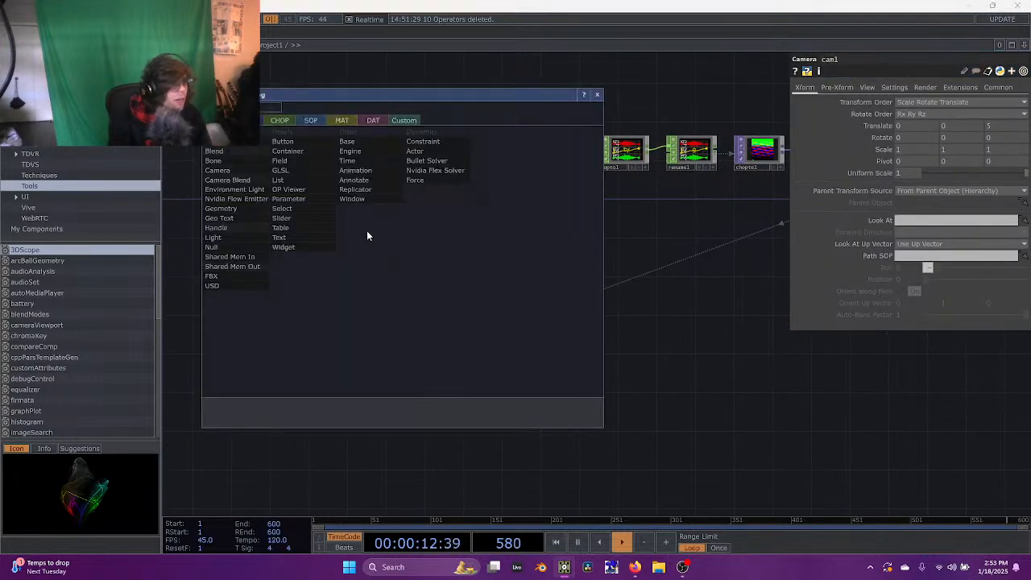
click(223, 250)
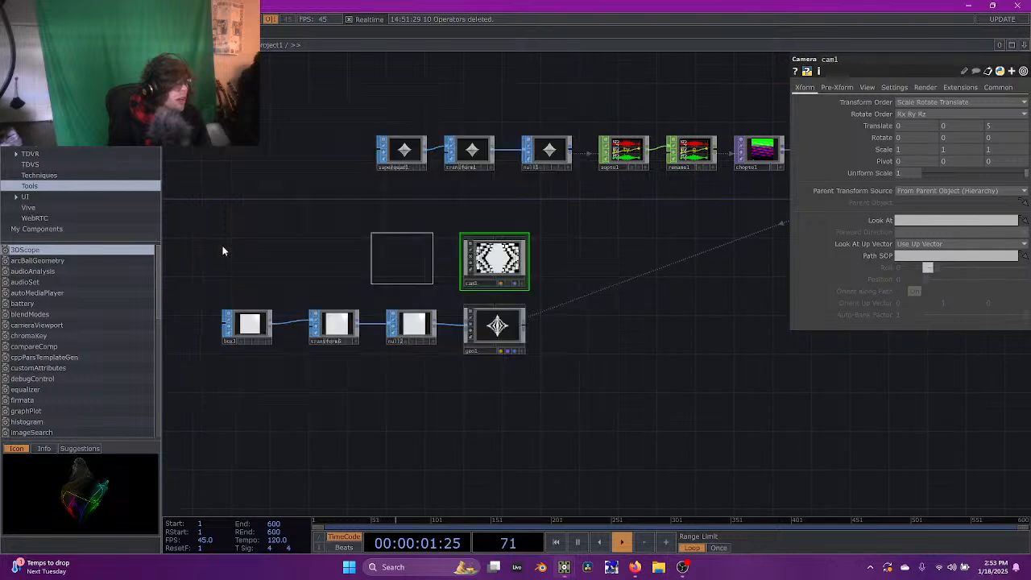
click(406, 262)
drag(407, 259, 498, 262)
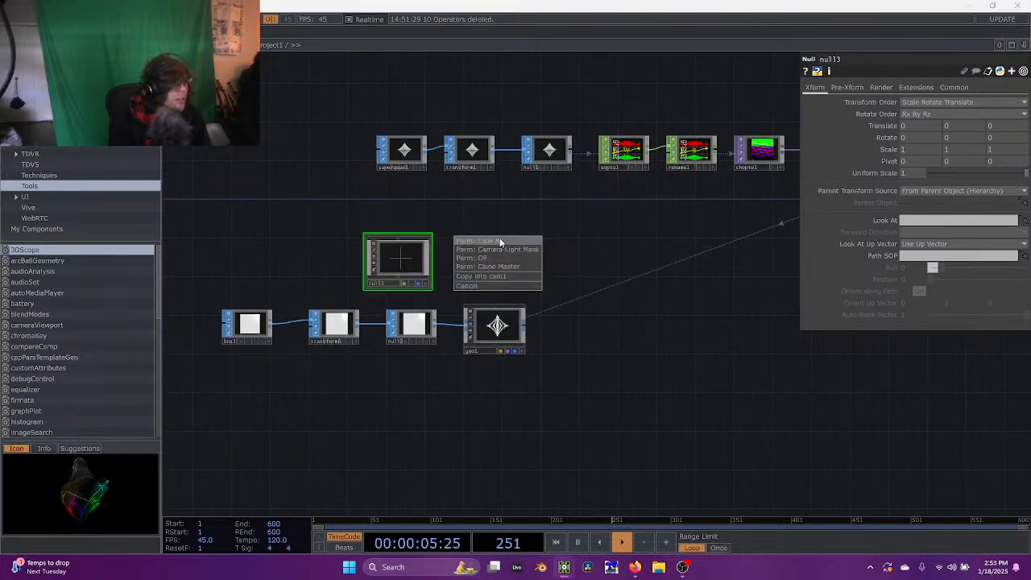
click(500, 240)
Add a Light COMP below geo1 in the network
drag(462, 394, 516, 360)
key(Tab)
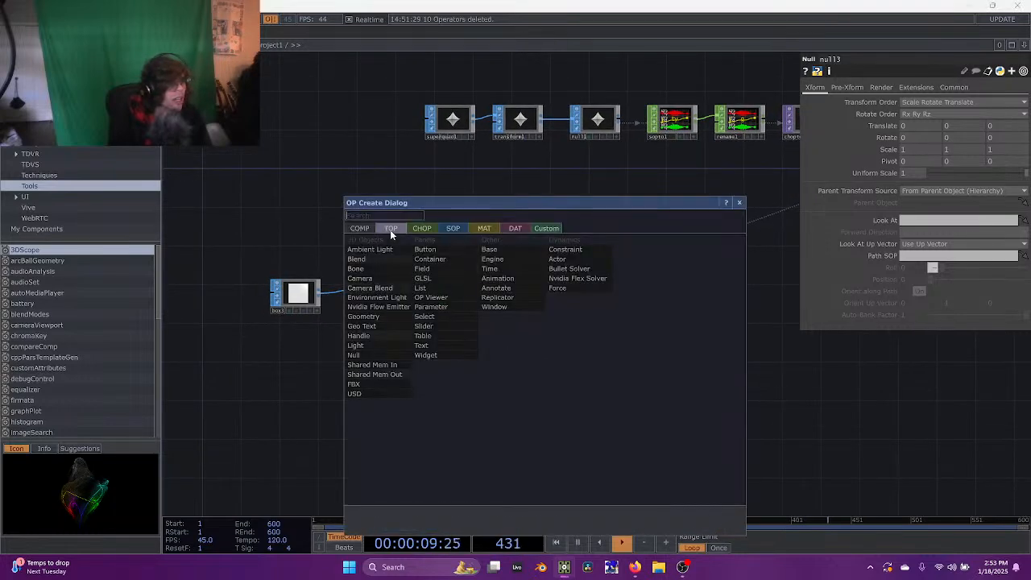
click(367, 344)
click(546, 367)
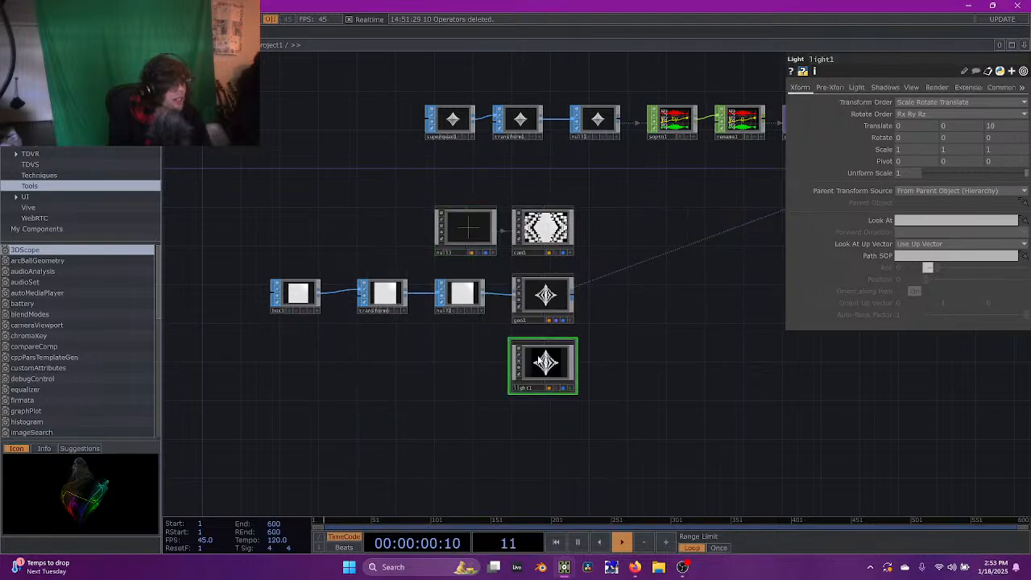
drag(605, 336, 537, 348)
key(Tab)
click(289, 240)
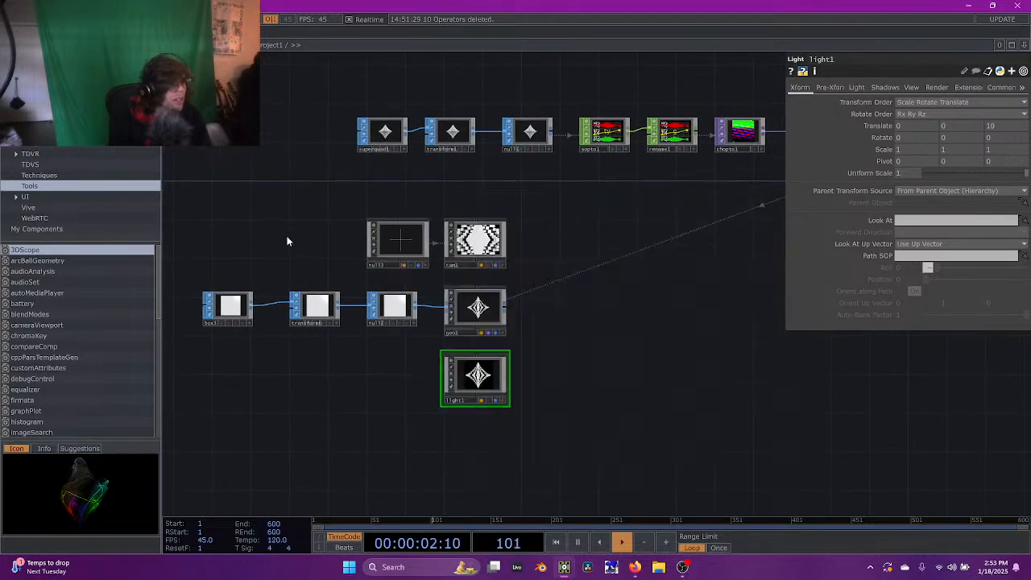
Turn off the node viewers of the superquad and box SOP chains, null3, cam1, geo1 and light1
right_drag(353, 95, 529, 166)
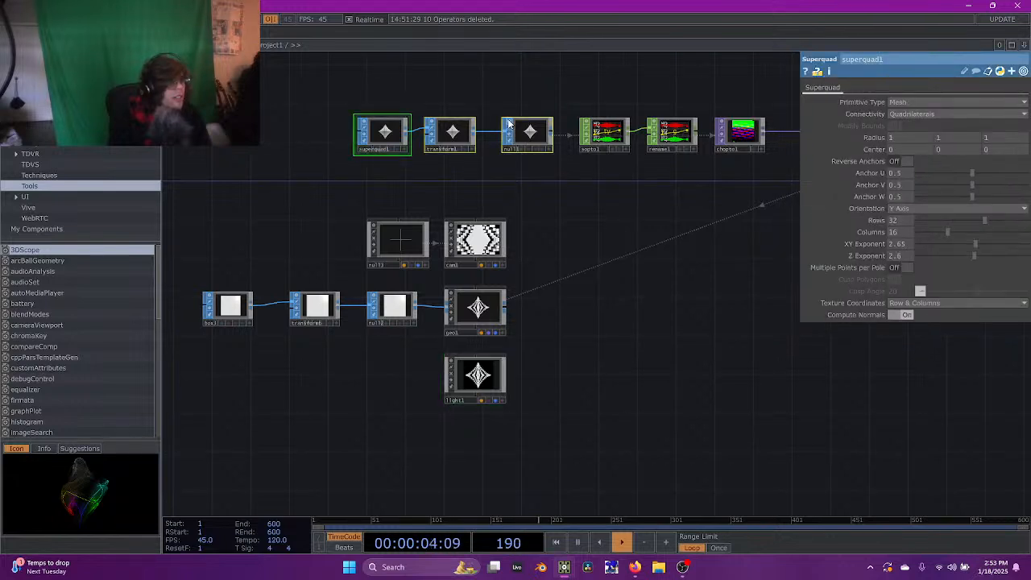
right_drag(203, 266, 398, 346)
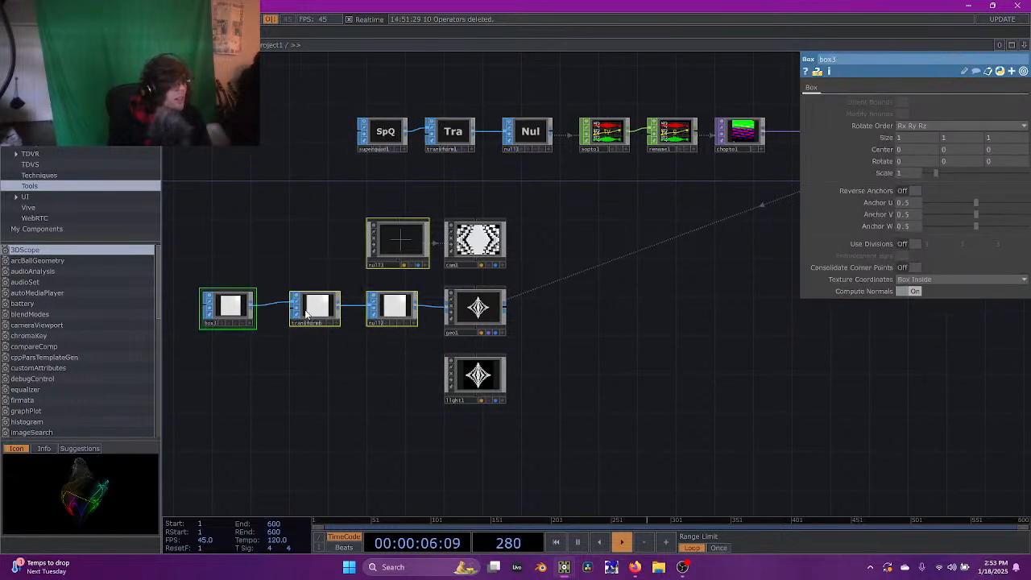
click(210, 295)
click(297, 247)
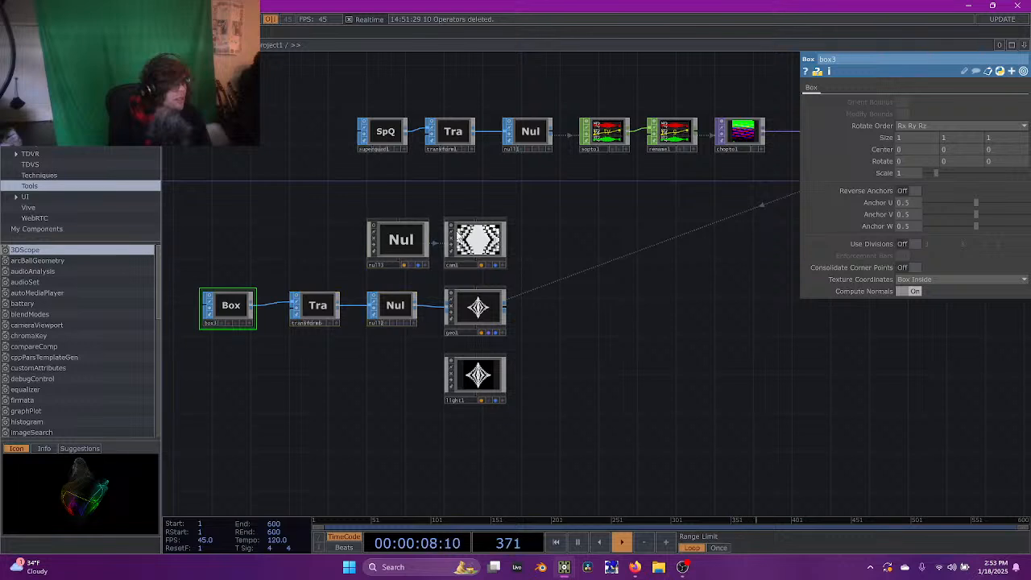
click(452, 229)
click(451, 296)
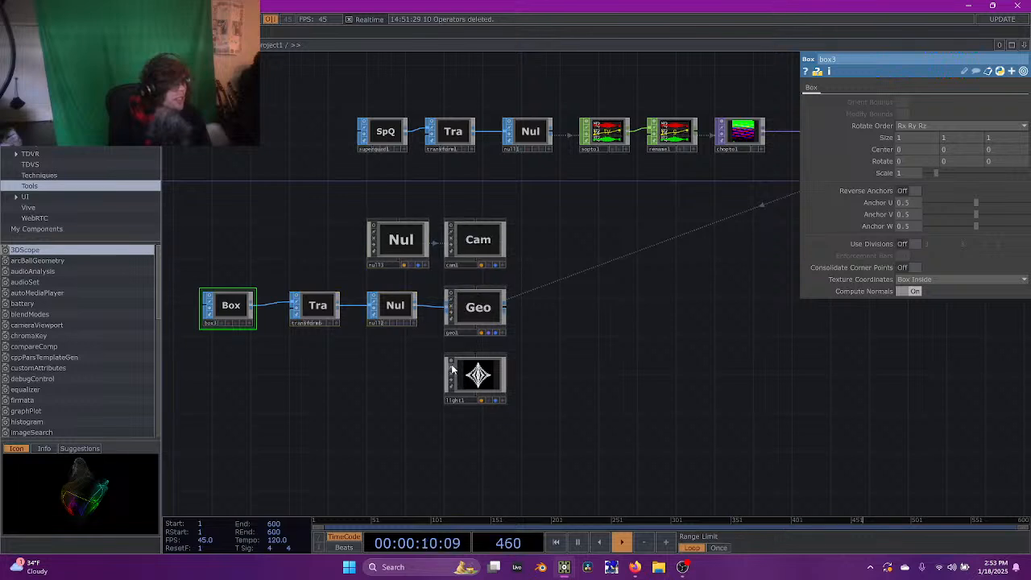
click(452, 365)
Add a Render TOP beside geo1 to render the camera, geometry and light
key(Tab)
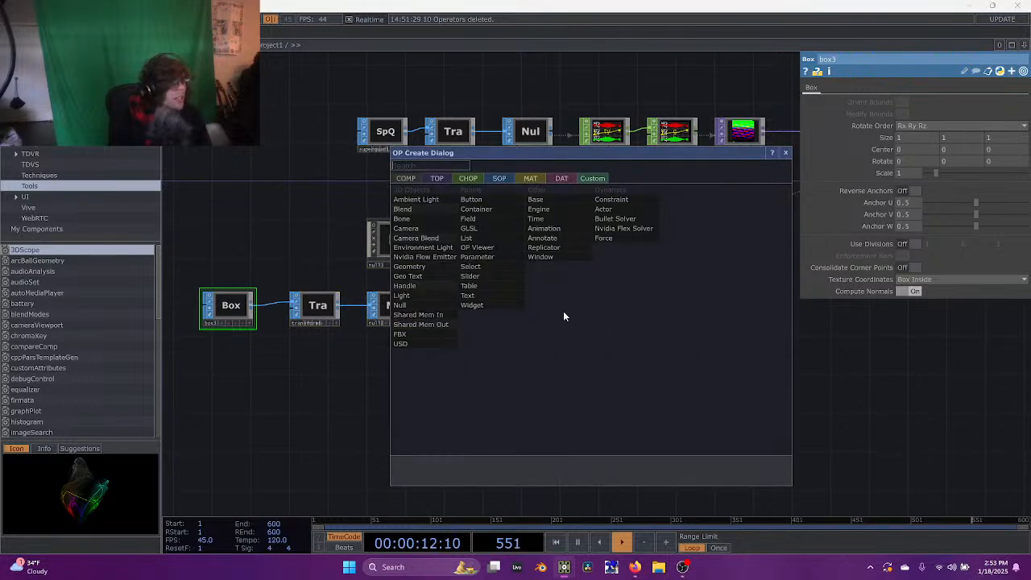
click(440, 178)
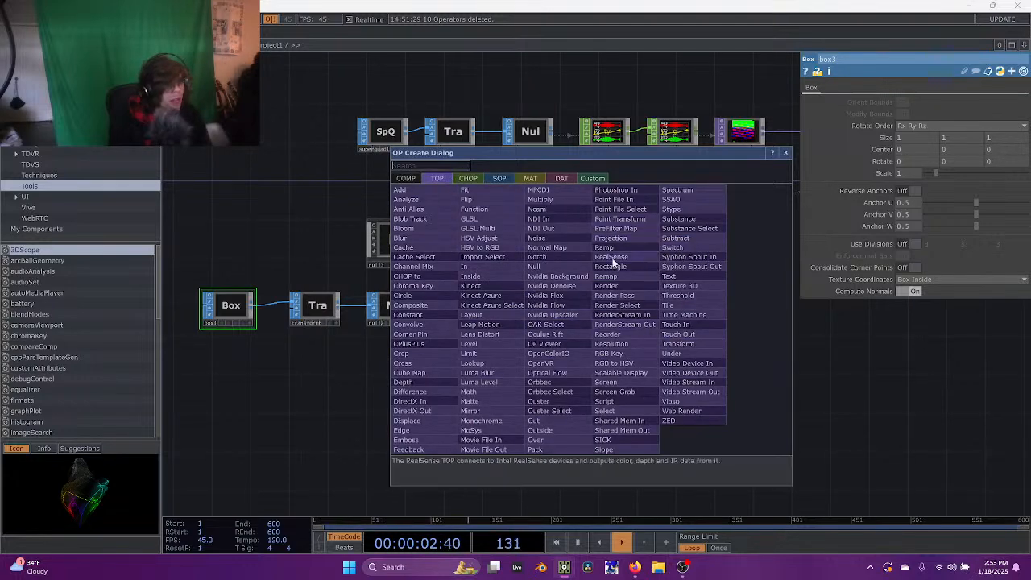
click(611, 285)
click(569, 313)
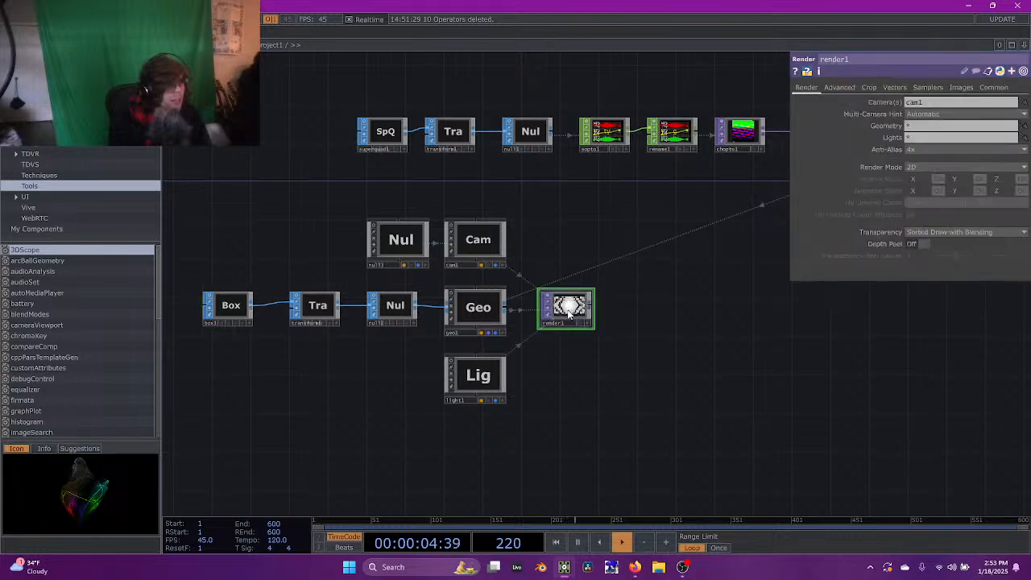
Add a Null TOP well after render1 and display its output as the network background
drag(633, 312, 233, 272)
key(ctrl+alt+n)
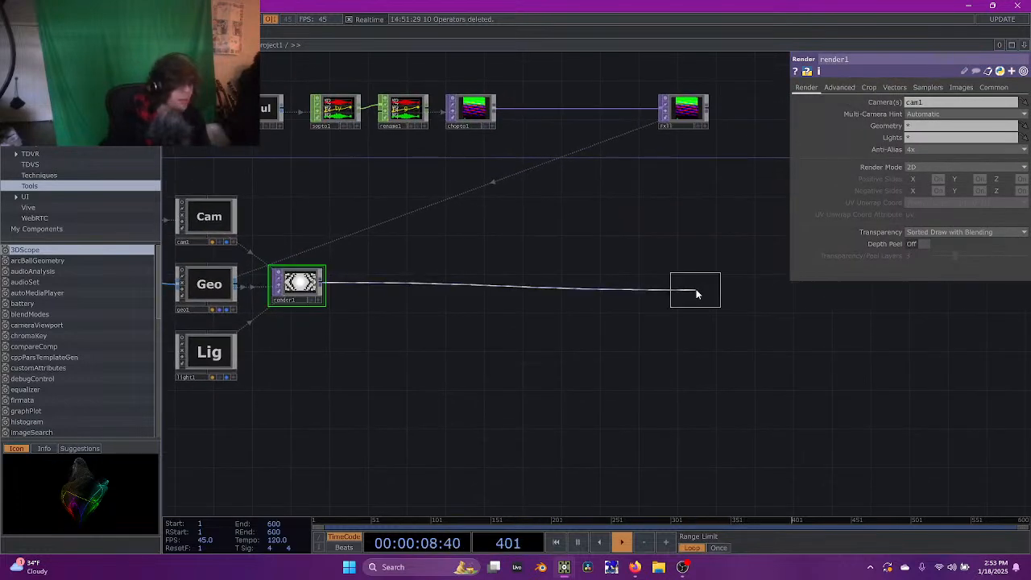
click(696, 284)
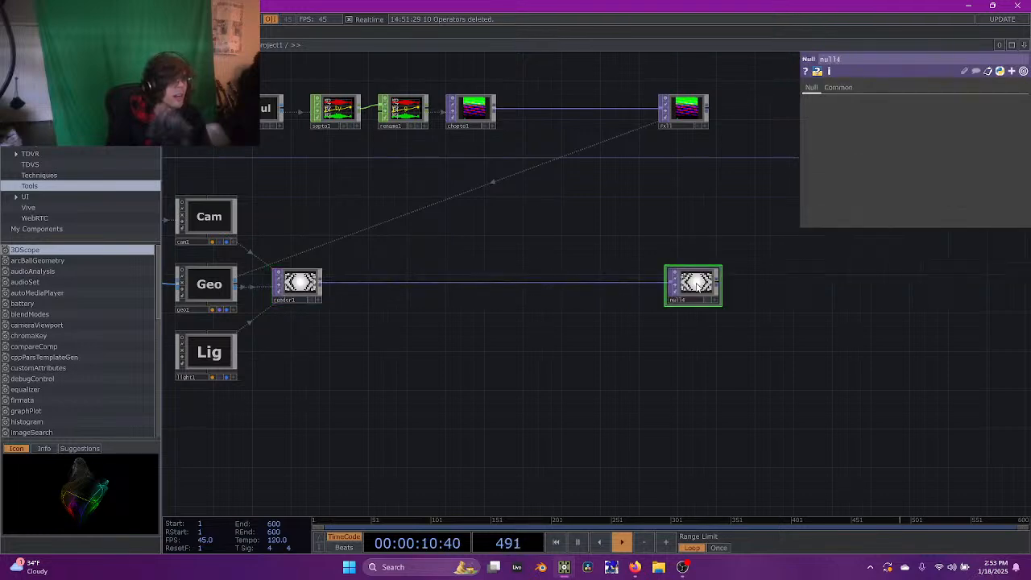
click(706, 302)
drag(426, 340, 496, 357)
drag(769, 299, 815, 300)
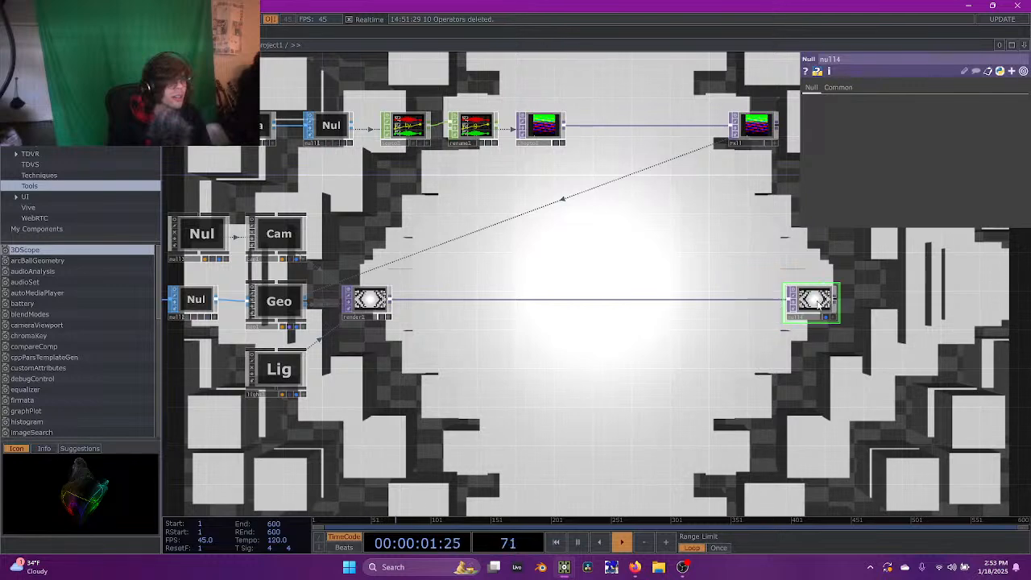
Set light1's Z translation to 25
drag(376, 374, 503, 355)
click(407, 350)
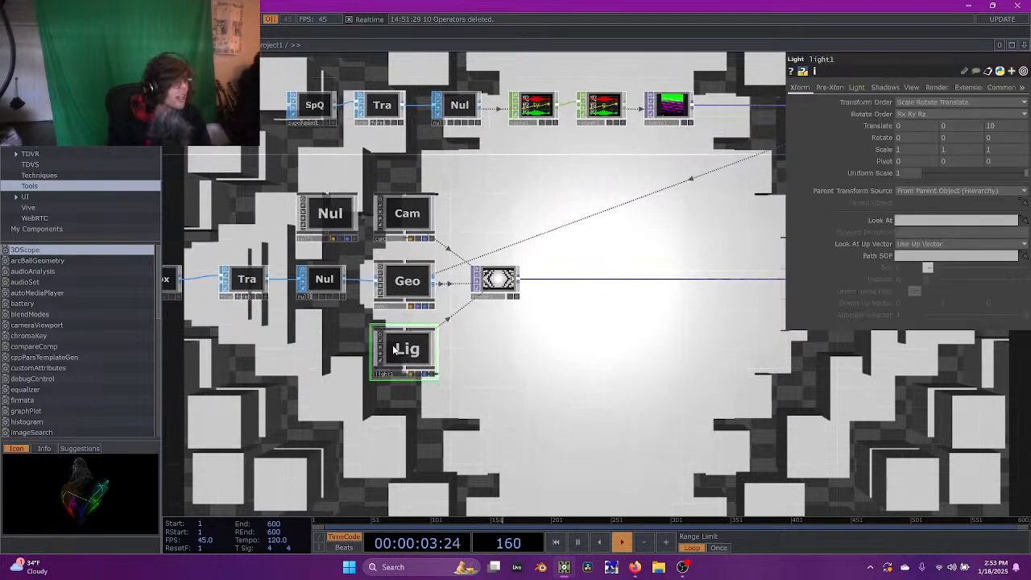
middle_drag(1014, 126, 1002, 104)
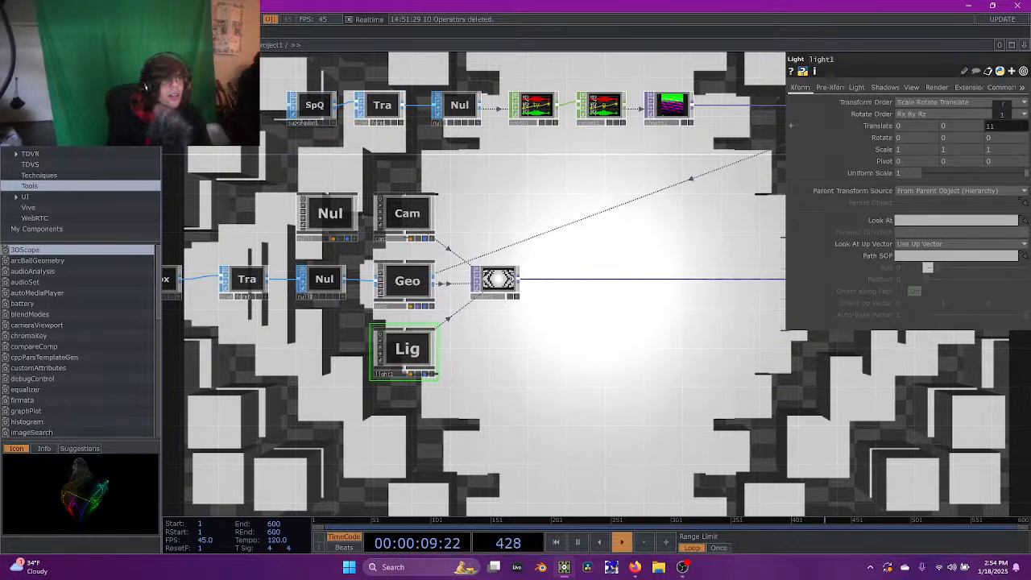
key(Return)
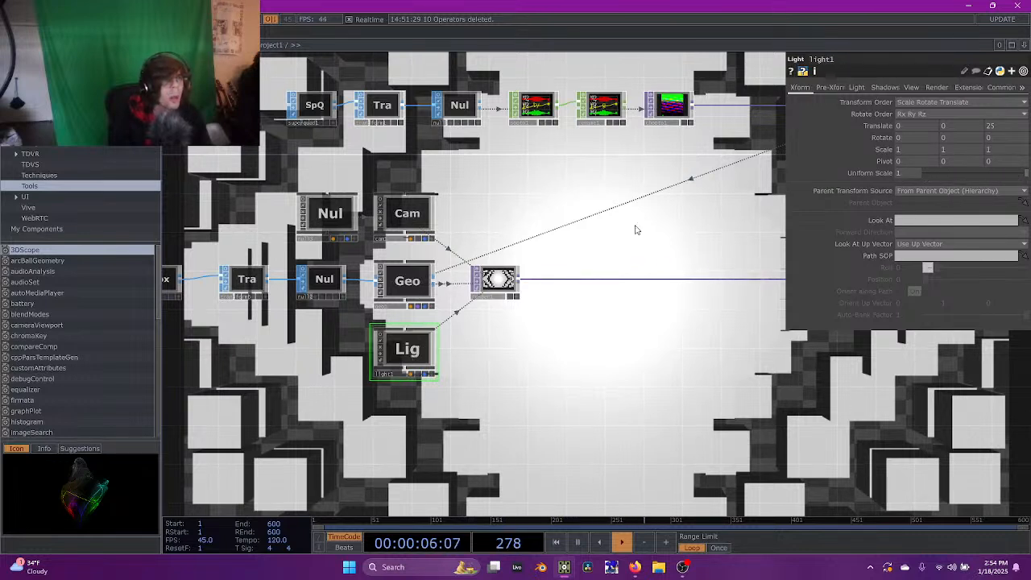
Set cam1's Z translation to 16
click(407, 214)
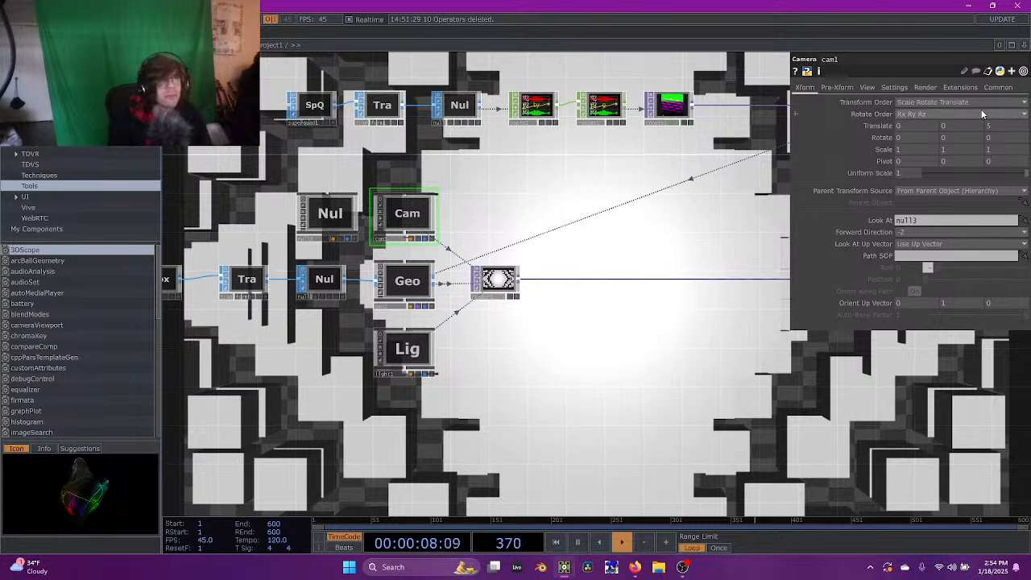
middle_drag(995, 131, 998, 110)
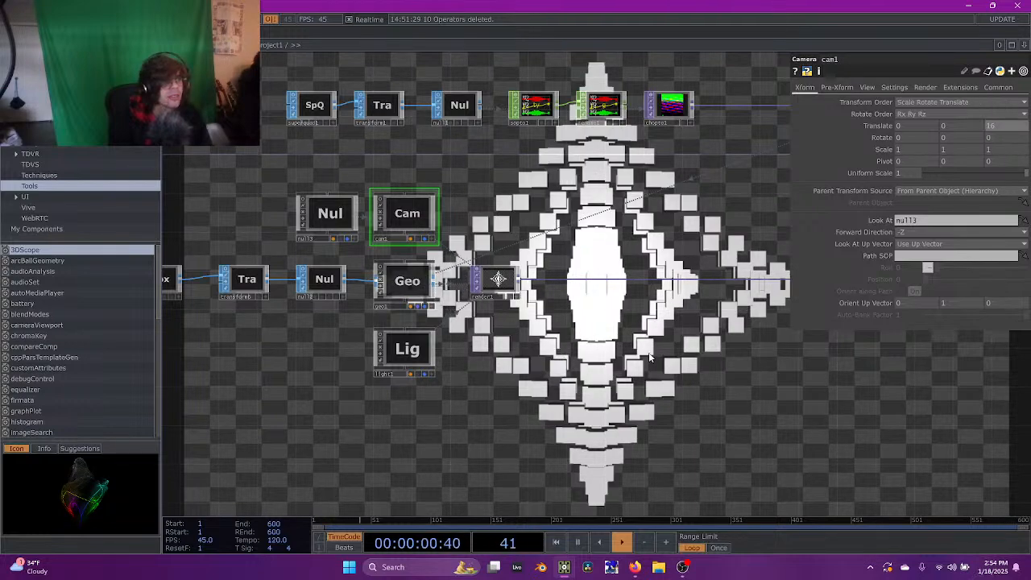
Insert an RGB Key TOP into the wire between render1 and null4
drag(651, 357, 466, 397)
right_click(676, 320)
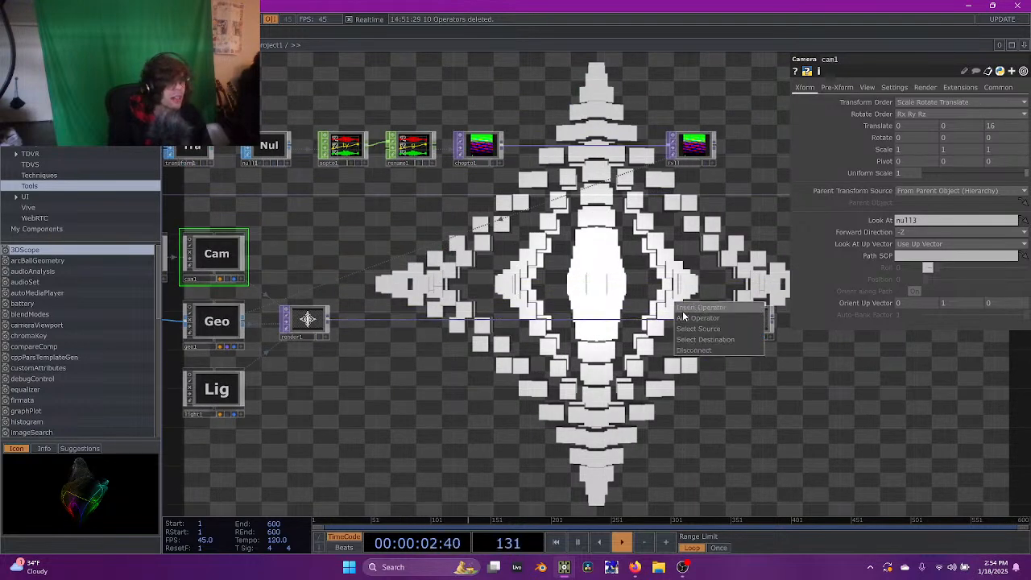
click(677, 309)
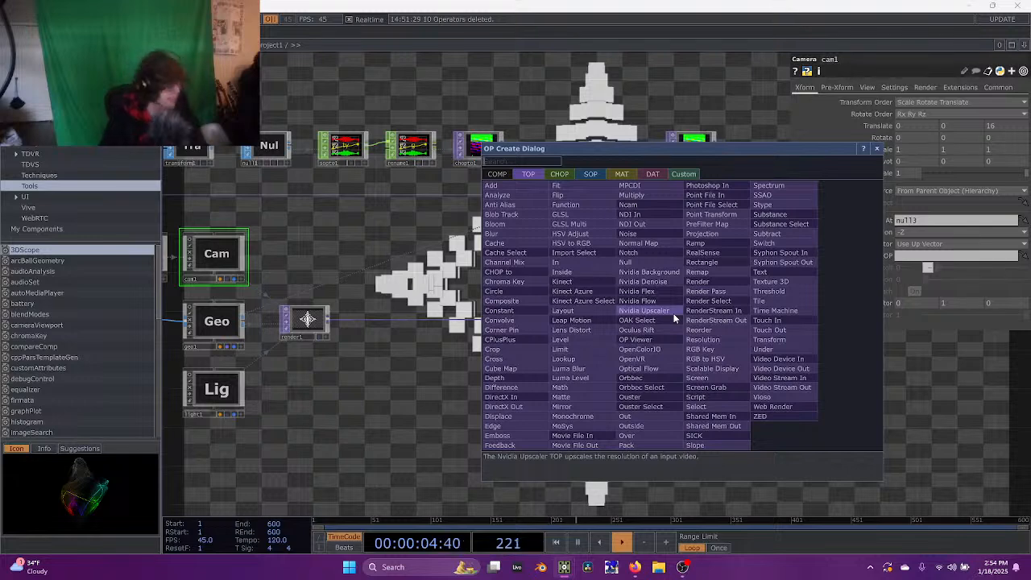
text(rgb)
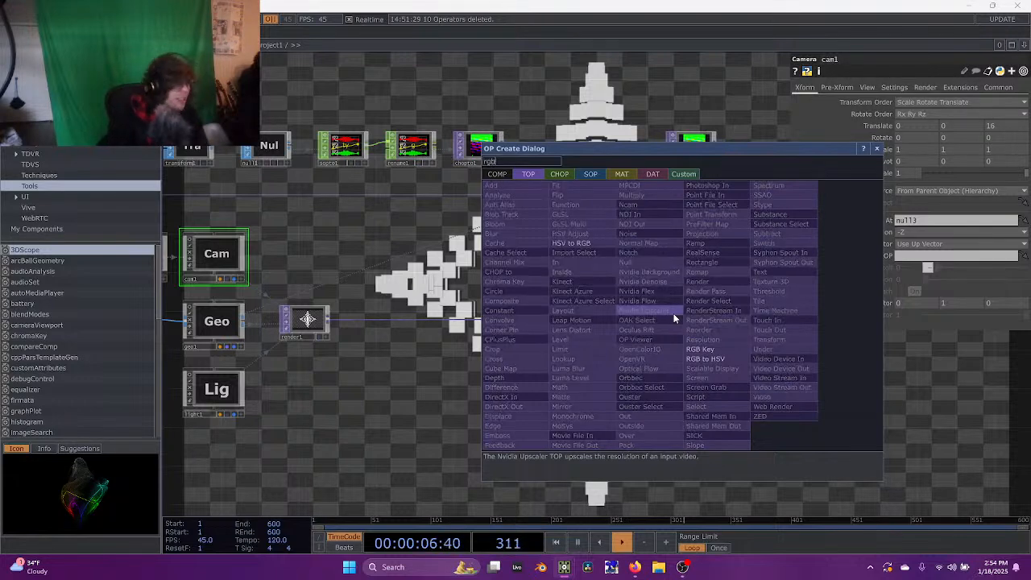
click(700, 349)
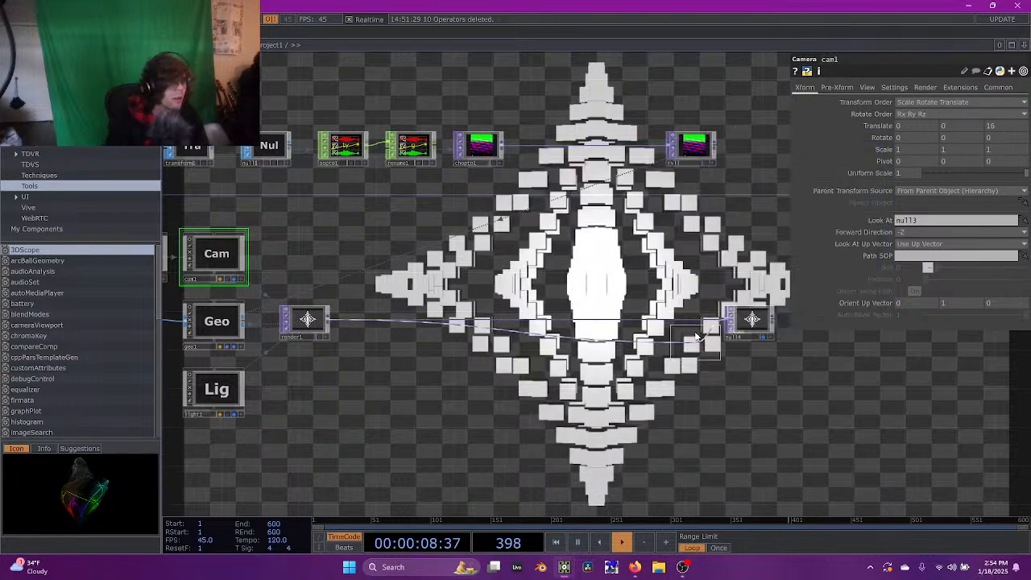
click(685, 320)
drag(582, 299, 732, 317)
drag(626, 316, 377, 391)
Add a second CHOP to TOP below chopto1 and assign rename1 as its source CHOP
drag(601, 258, 706, 243)
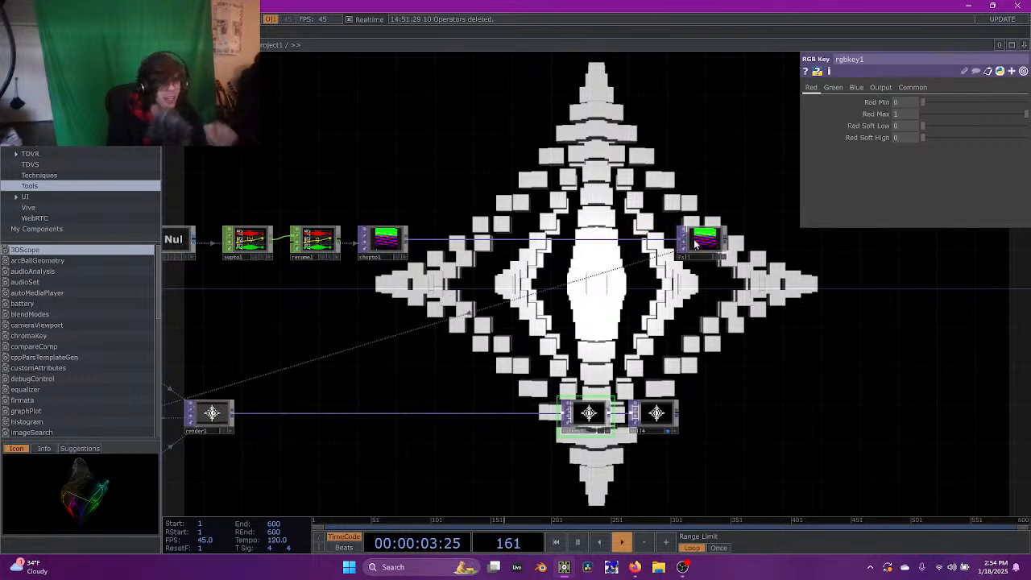
drag(362, 225, 449, 224)
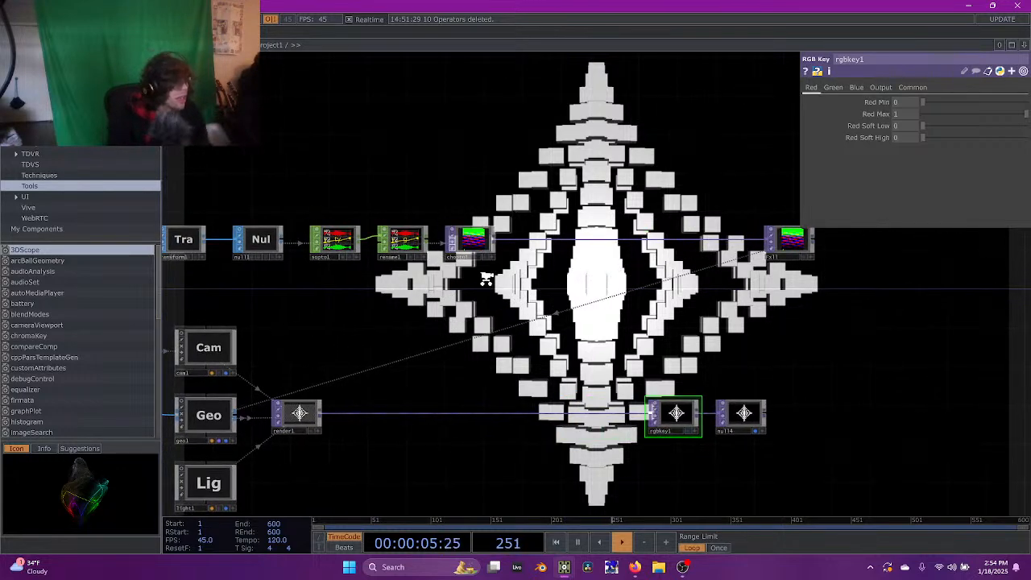
scroll(486, 278, up, 7)
drag(489, 279, 564, 281)
scroll(578, 280, down, 4)
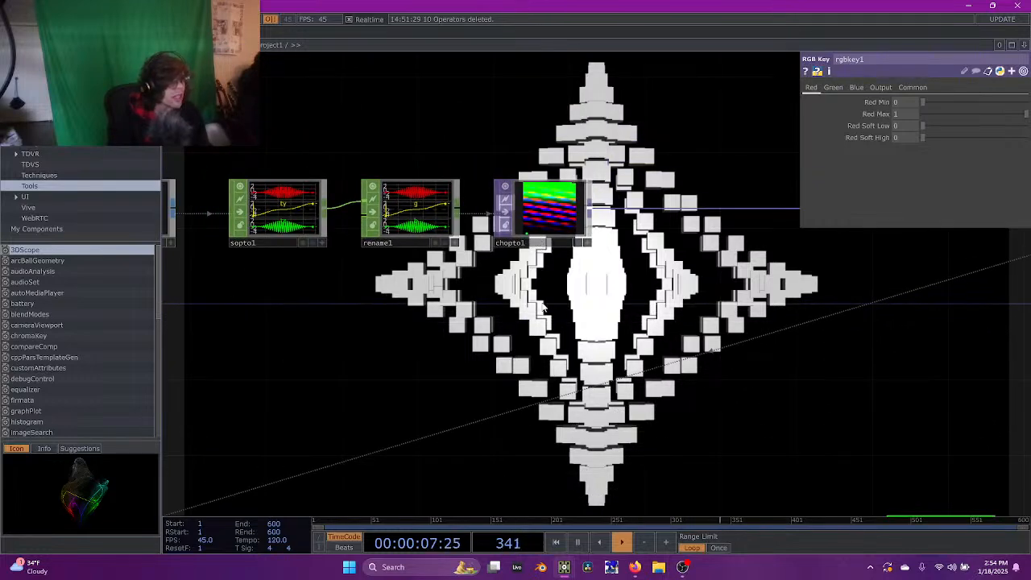
key(Tab)
text(ch)
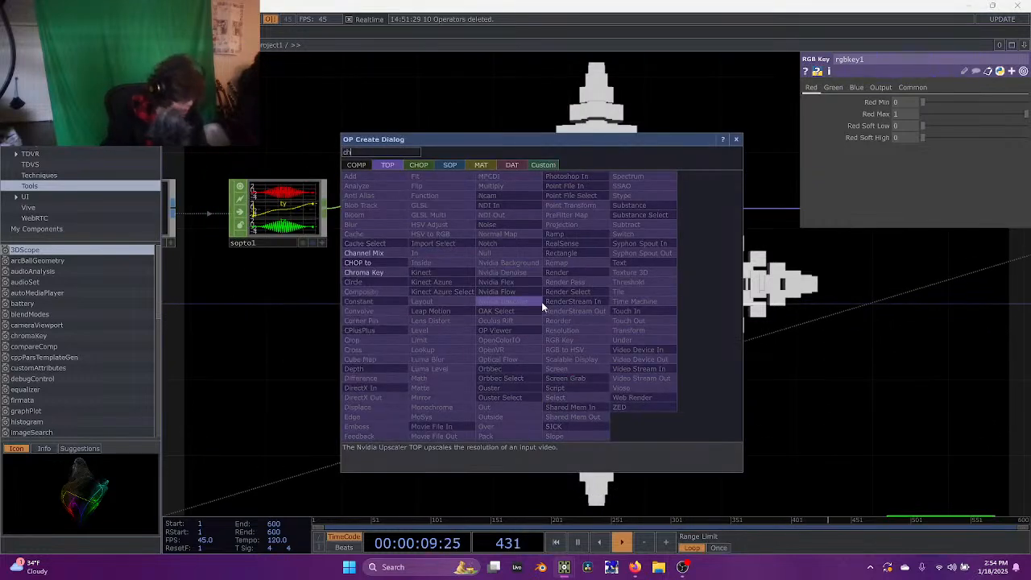
click(360, 263)
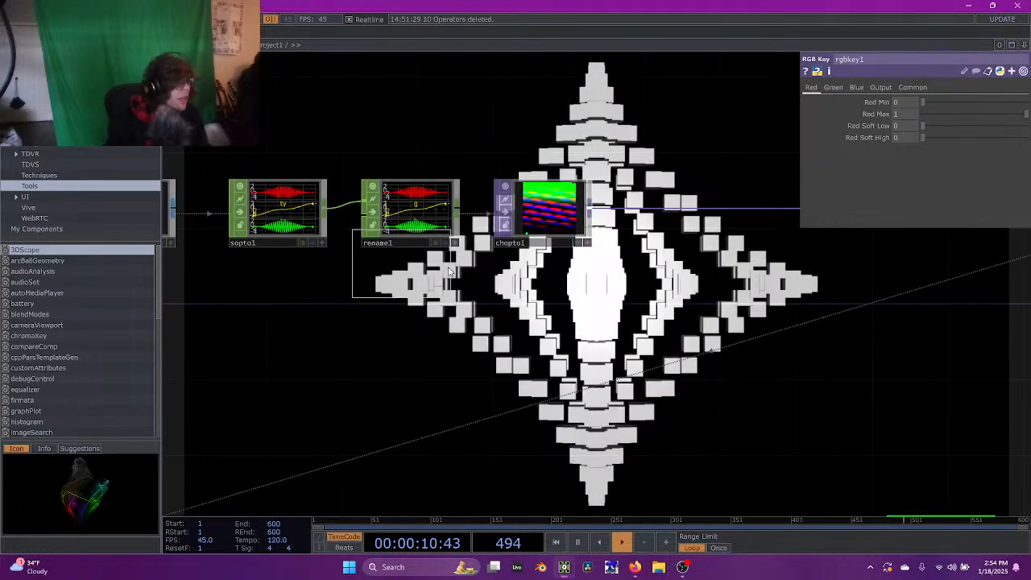
click(542, 305)
drag(409, 215, 529, 304)
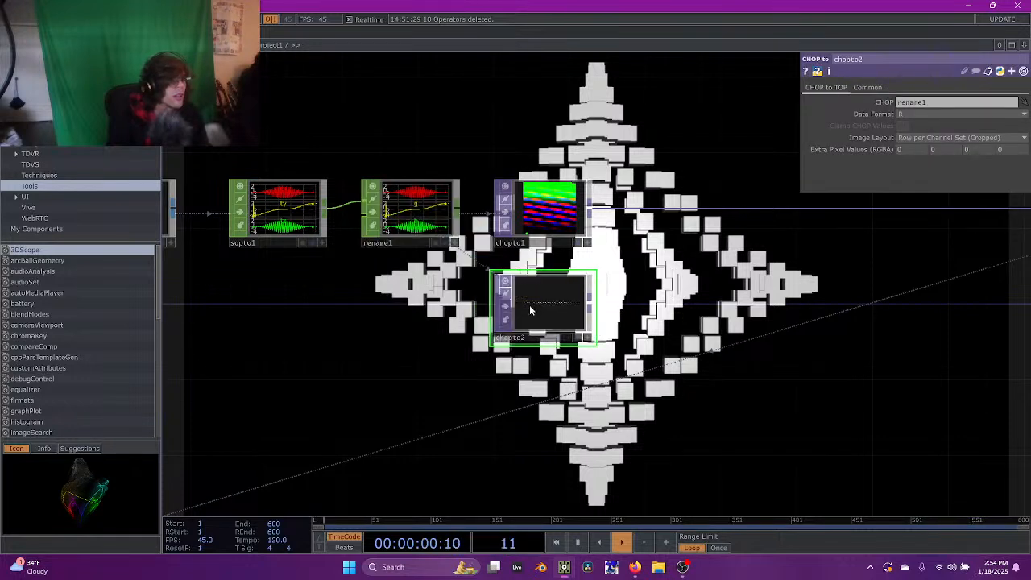
Set chopto2's data format to Legacy and inspect the node's info
click(947, 119)
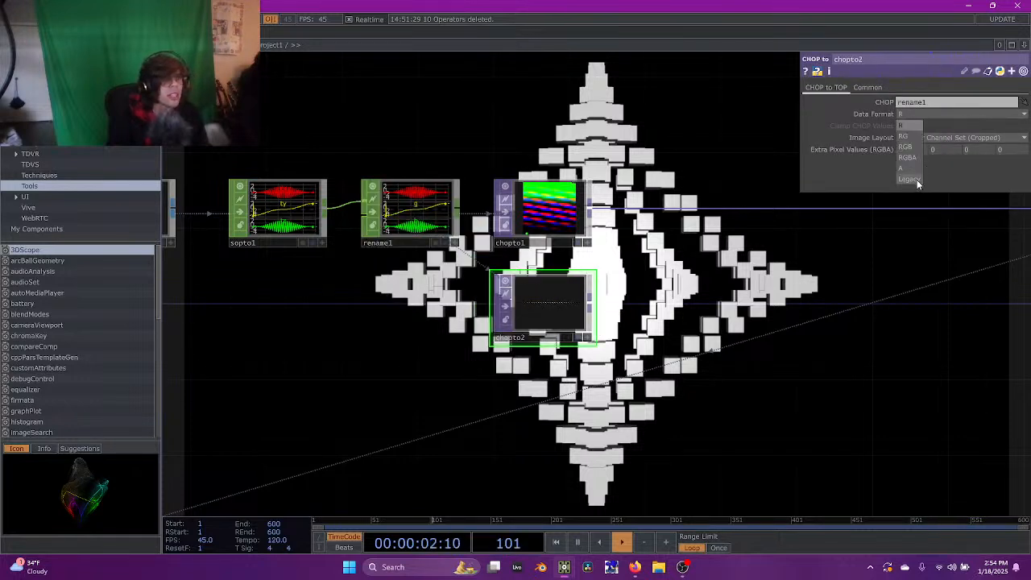
click(917, 180)
drag(667, 341, 503, 339)
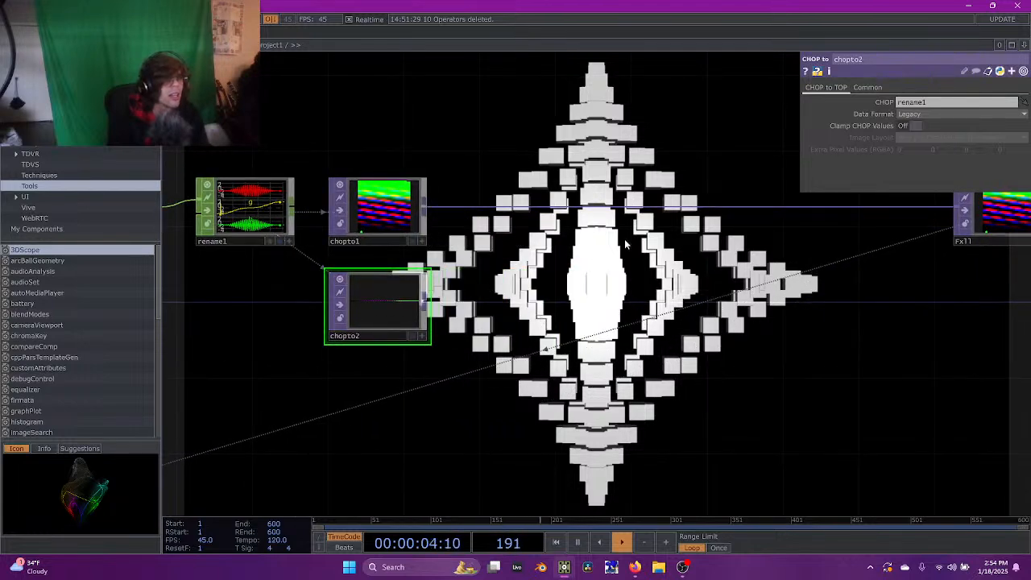
middle_click(387, 303)
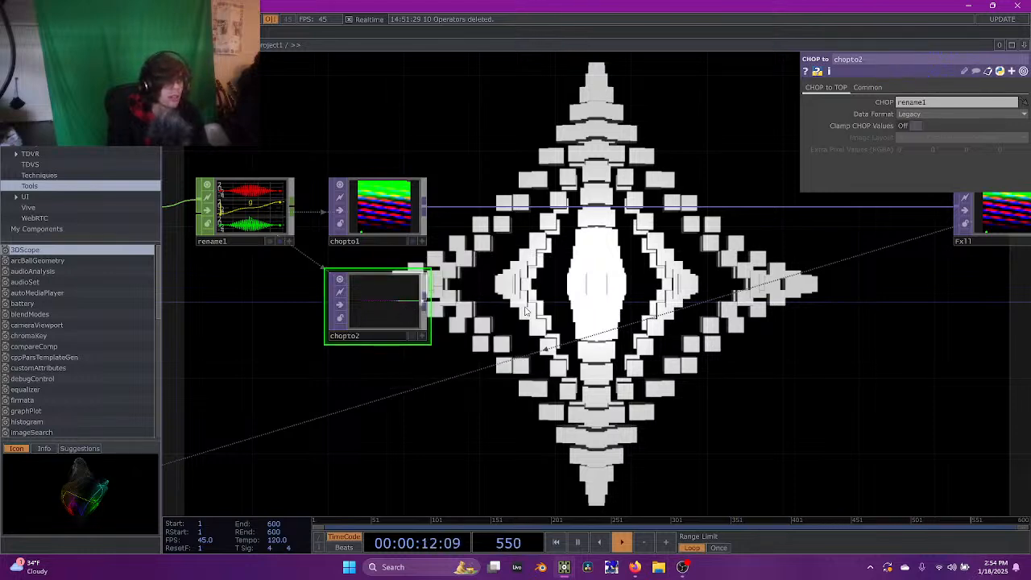
Add a Noise TOP and position it beside chopto2
key(Tab)
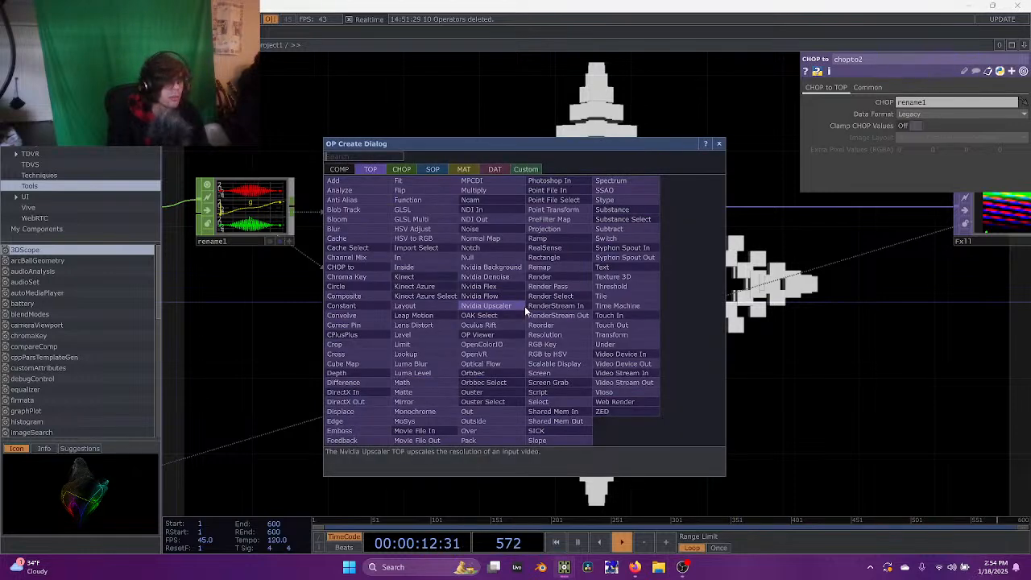
text(noise)
key(Return)
click(474, 213)
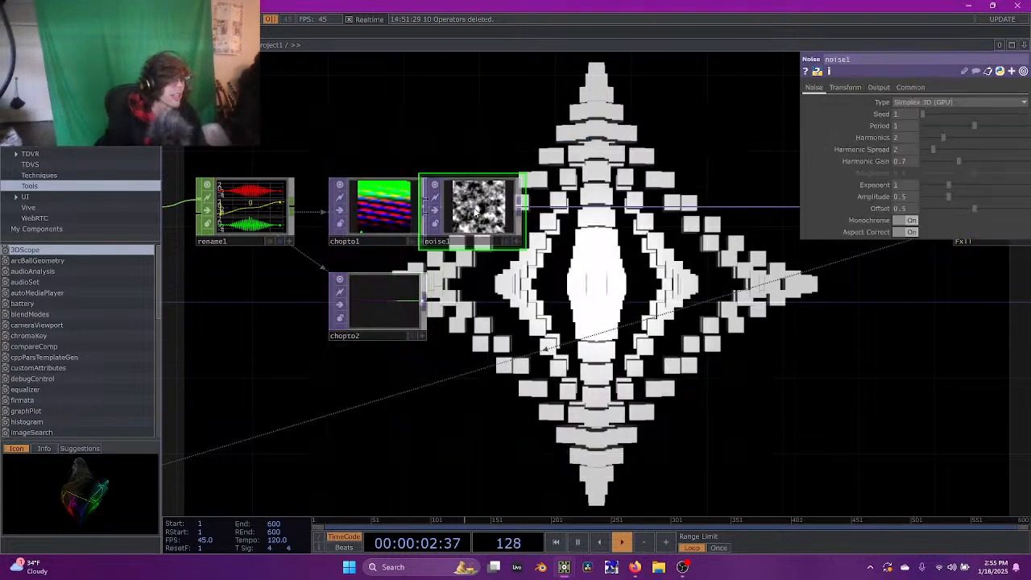
drag(475, 206, 516, 302)
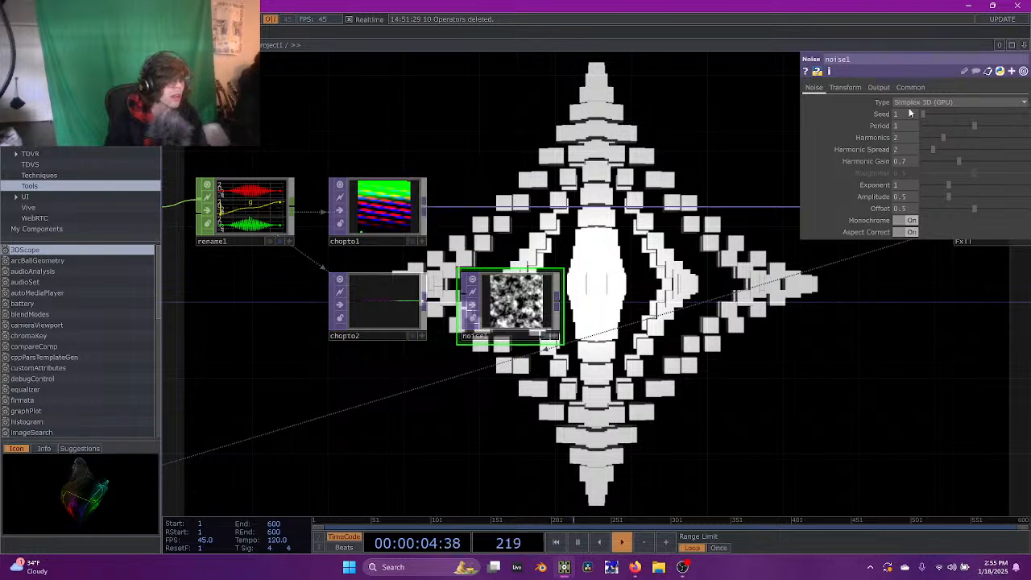
Set noise1's resolution height to 1 and link its resolution width to chopto2's width with an op('chopto2') expression
click(878, 87)
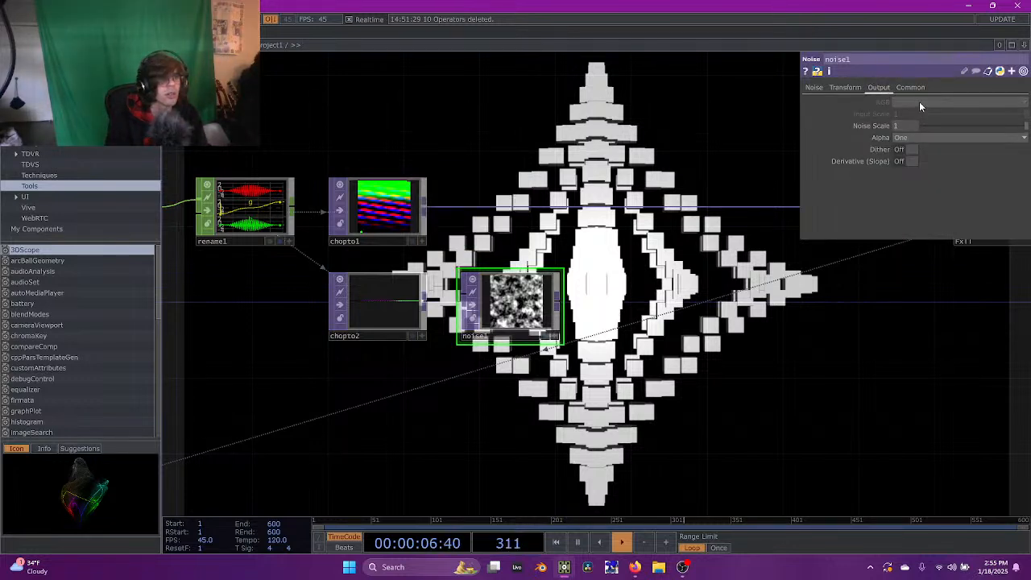
click(915, 89)
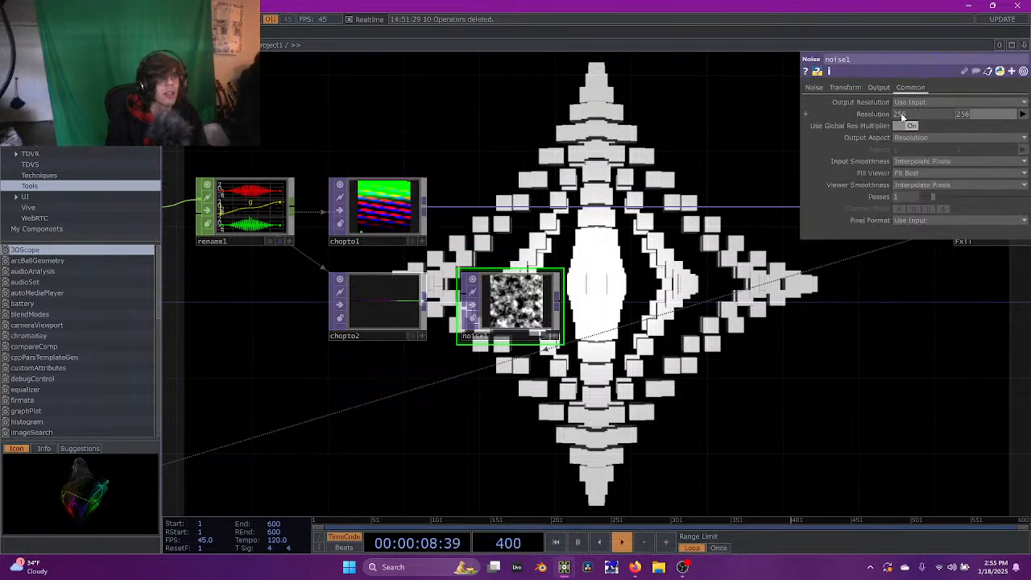
text(1)
key(Return)
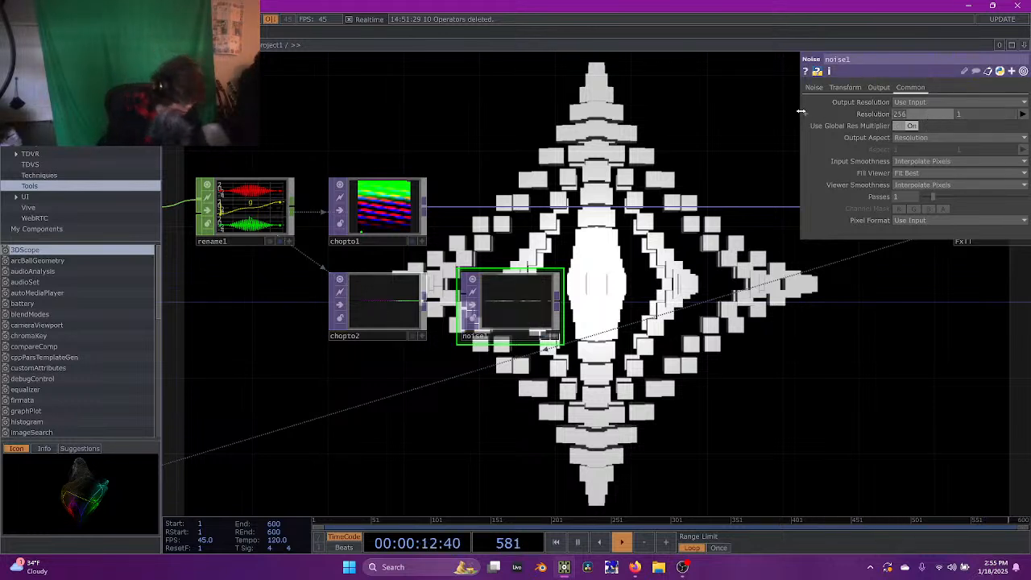
text(op('chopto2').)
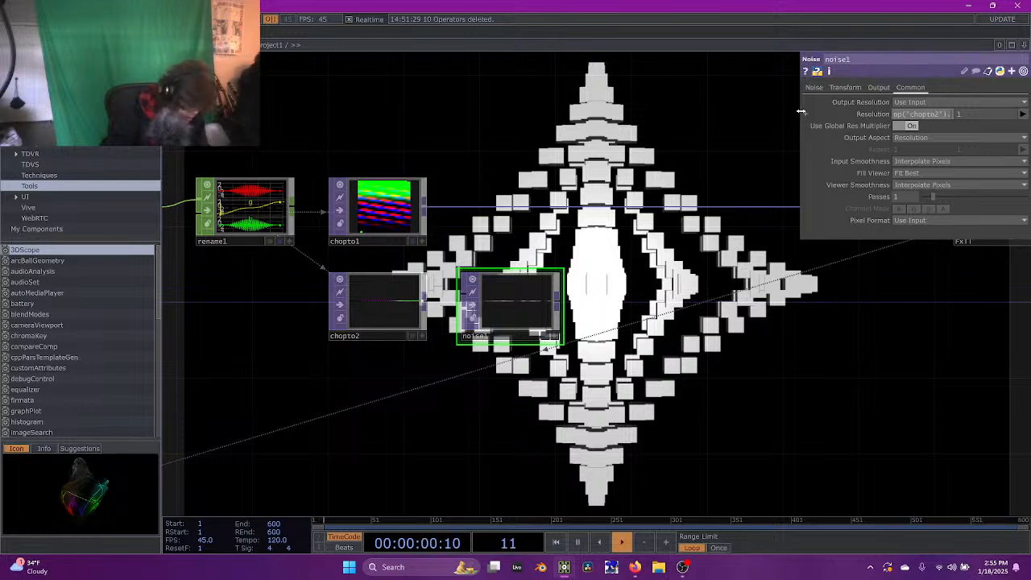
key(Return)
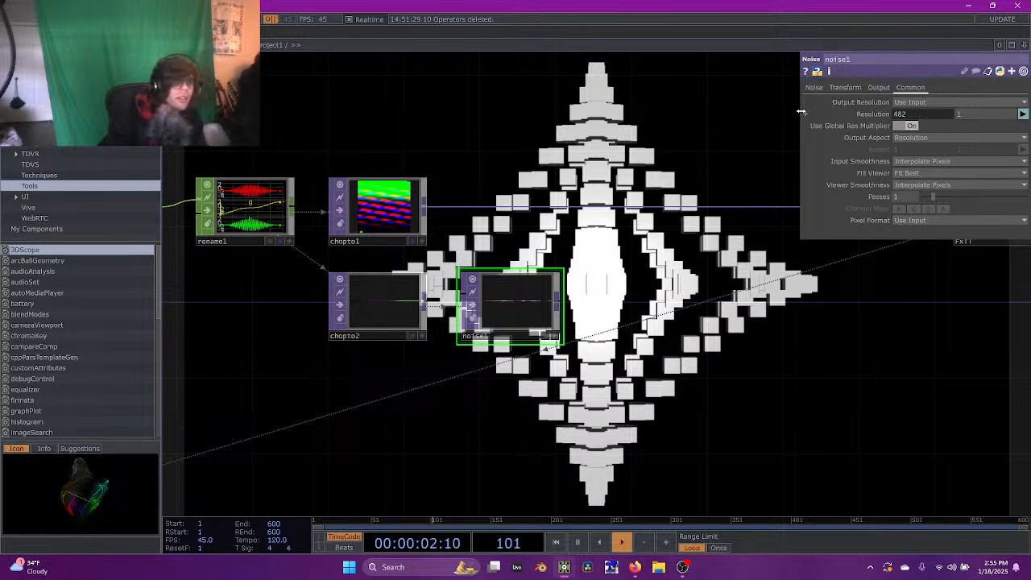
Raise superquad1's columns to 34 and check how noise1's linked resolution responds
click(359, 307)
drag(447, 366, 677, 369)
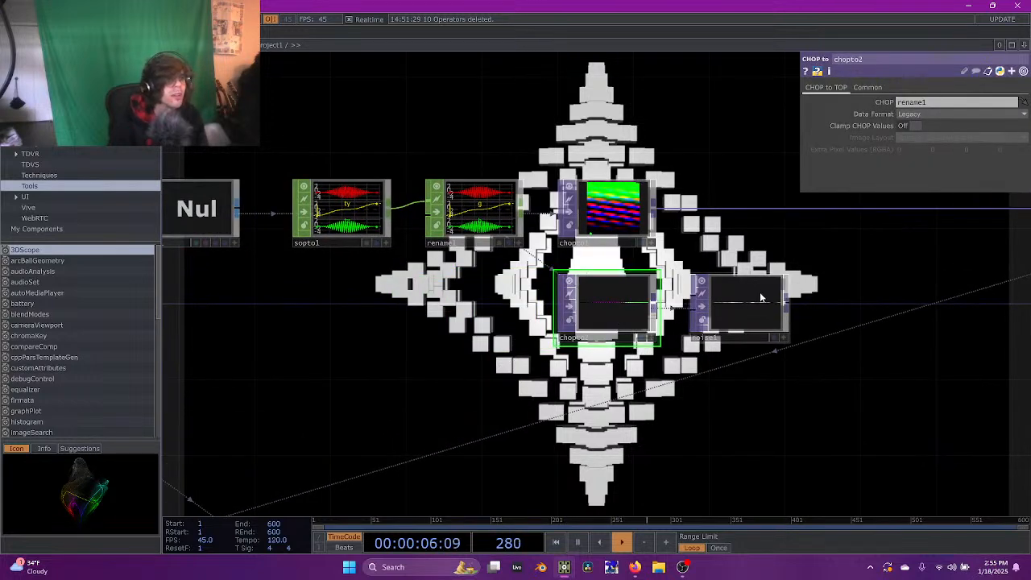
click(737, 310)
drag(353, 380, 681, 303)
drag(473, 241, 511, 294)
click(290, 192)
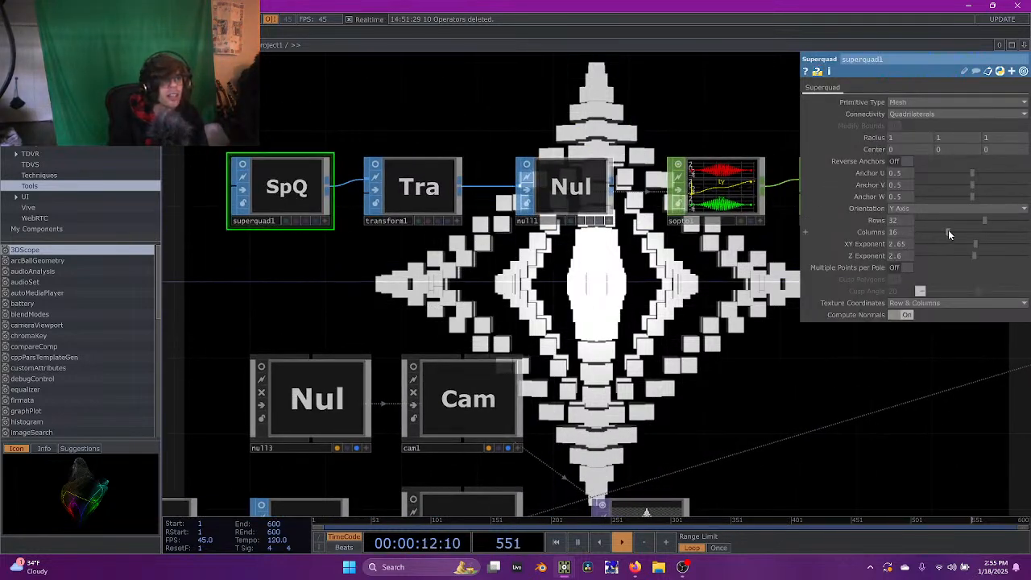
drag(949, 234, 988, 232)
drag(771, 278, 504, 299)
click(848, 324)
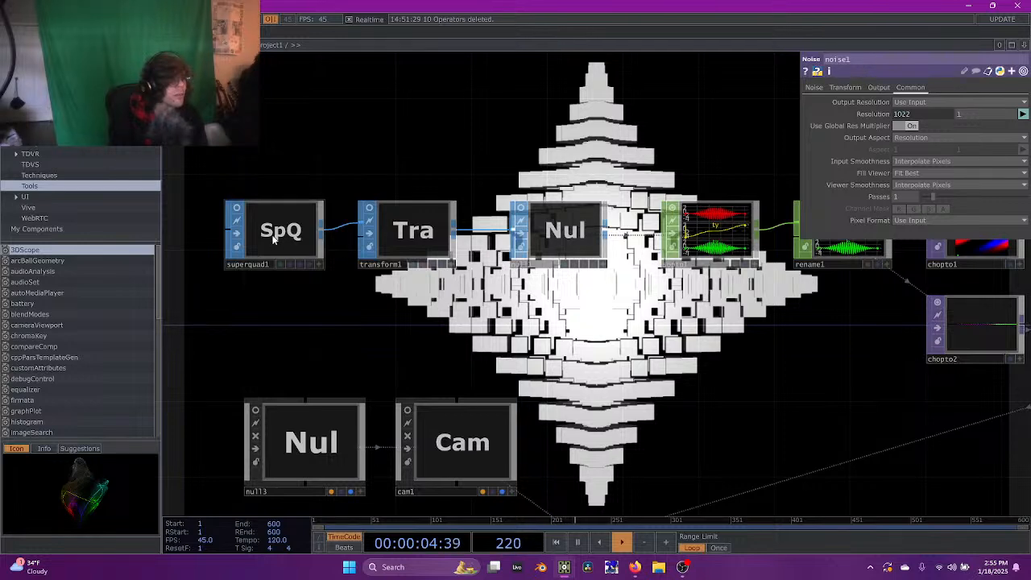
Return superquad1's columns to 16
click(274, 238)
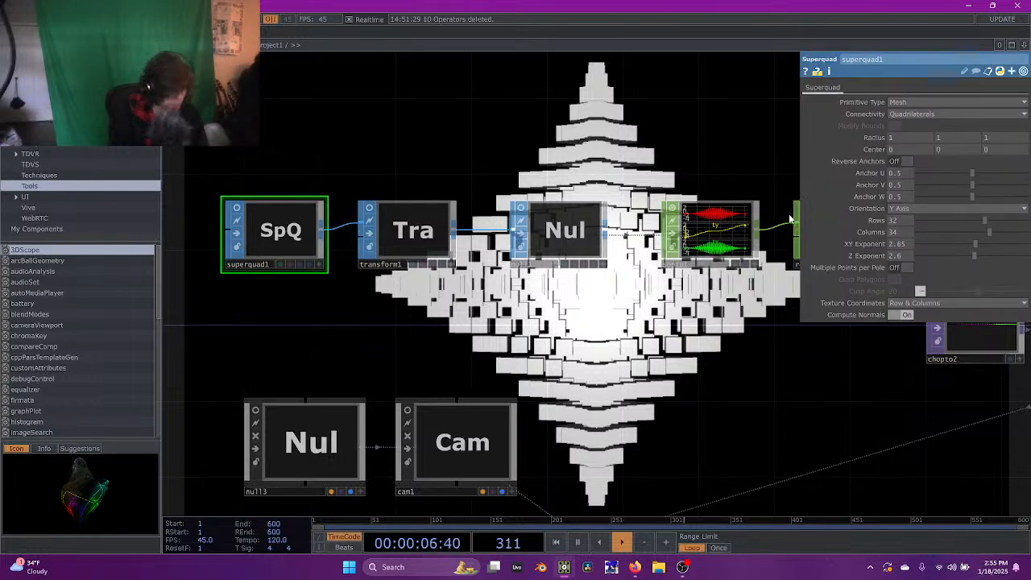
drag(990, 238, 948, 238)
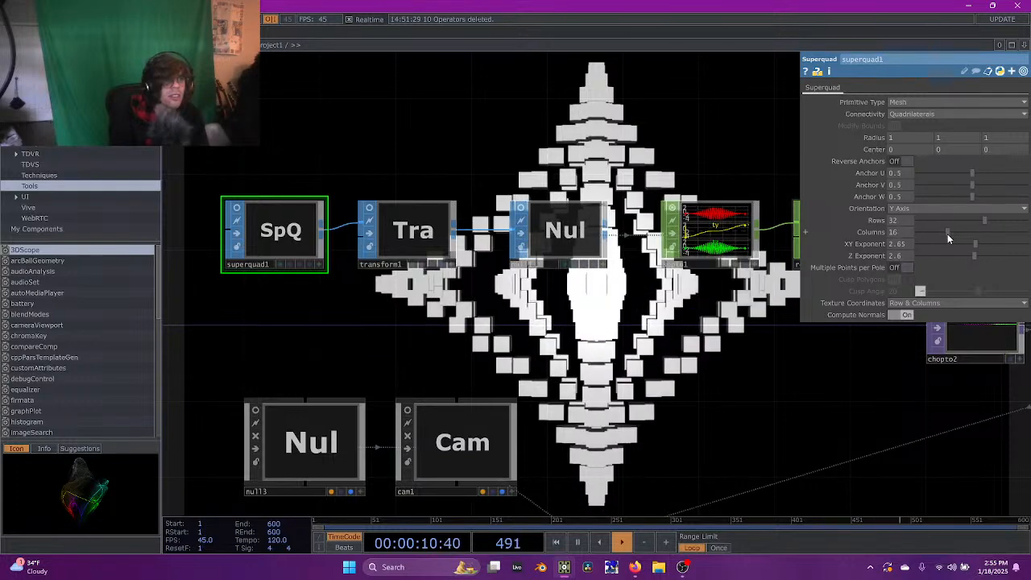
Connect chopto2's output to noise1's input
scroll(556, 342, down, 5)
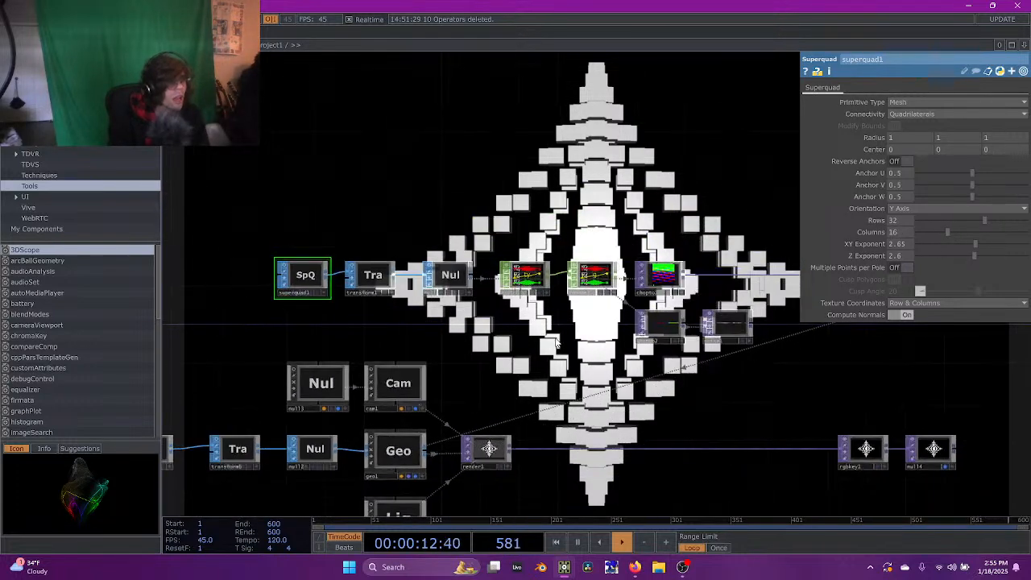
drag(495, 336, 353, 352)
drag(630, 369, 577, 369)
scroll(556, 355, up, 5)
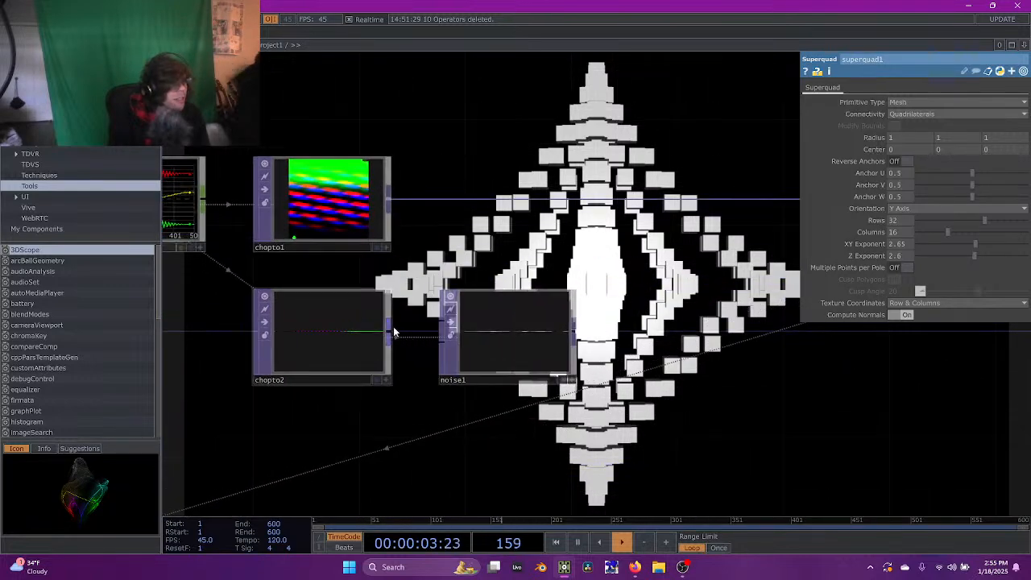
click(502, 345)
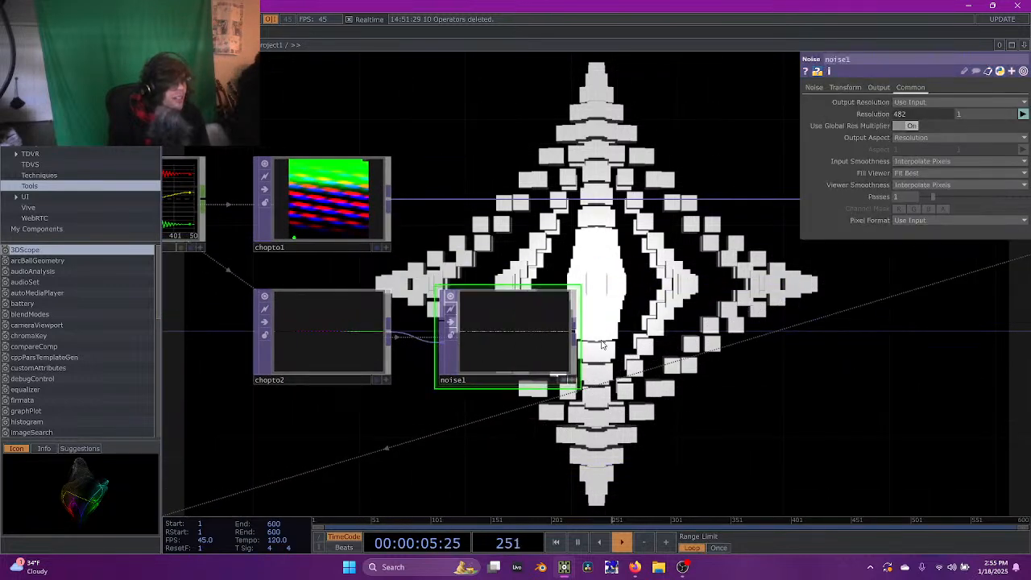
Animate noise1 by setting its Z translation to absTime.seconds * .1, and check the moving noise texture
click(869, 89)
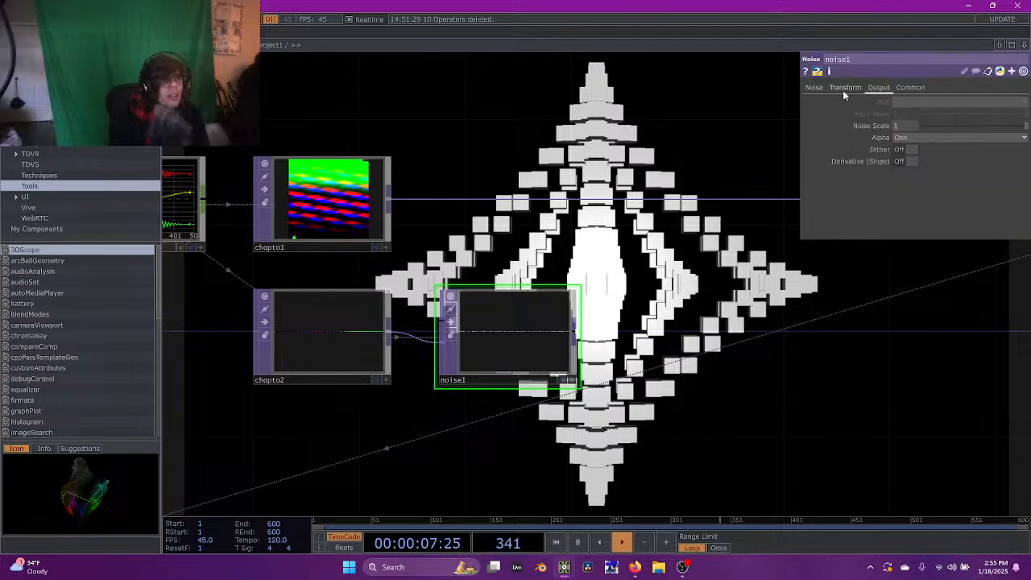
click(844, 89)
click(1000, 126)
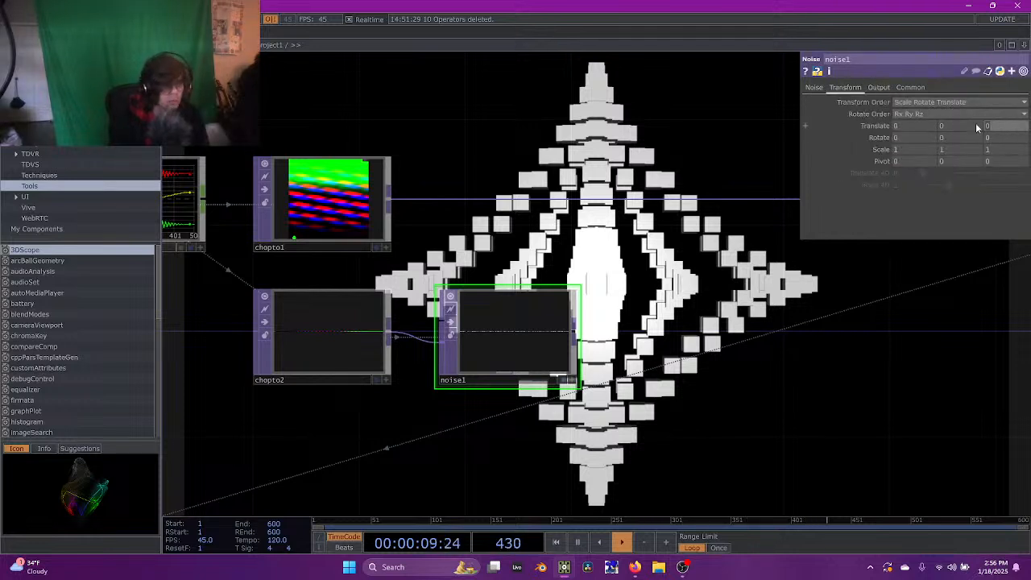
text(absTi)
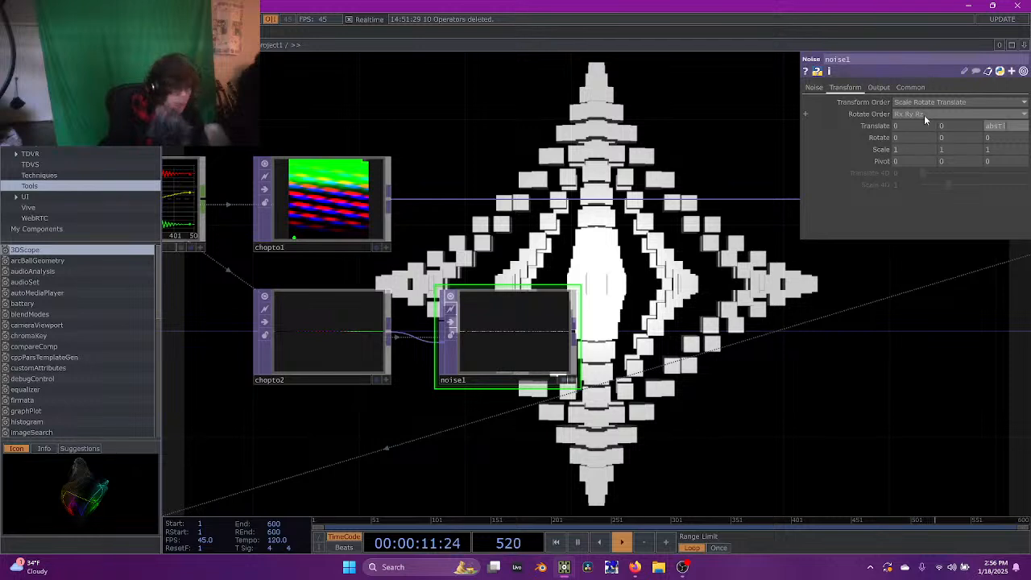
text(me.second)
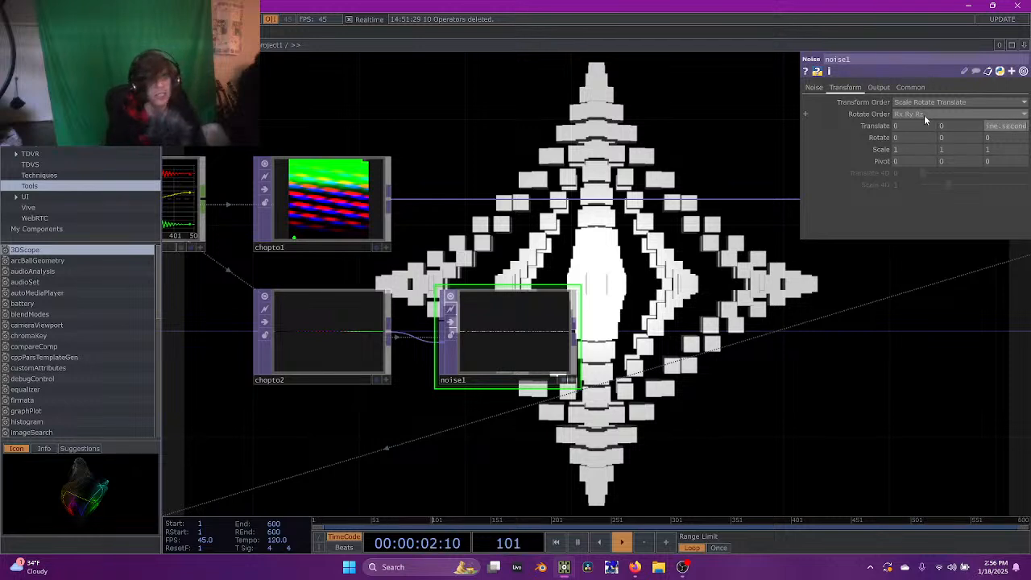
text(s * .1)
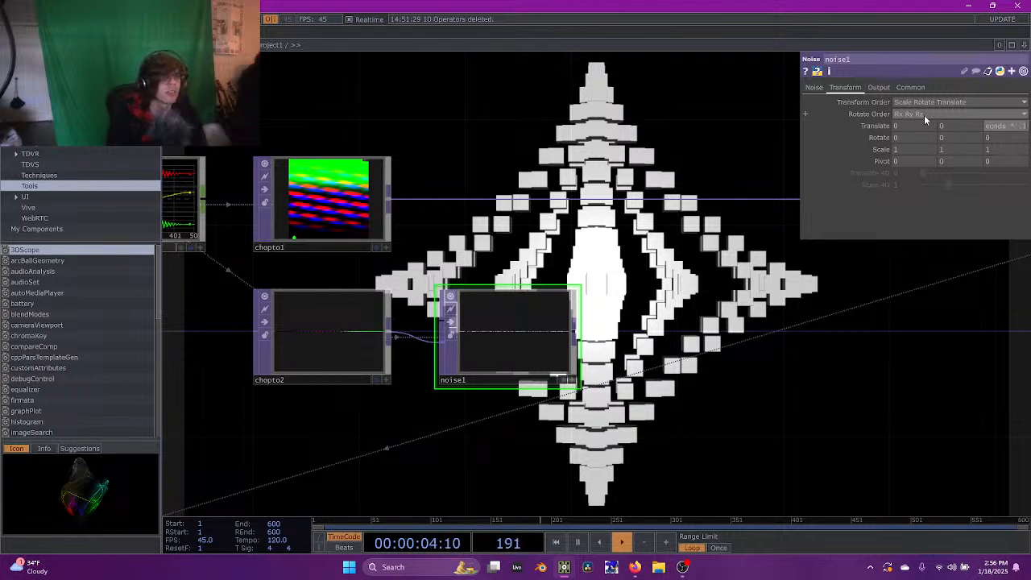
key(Return)
scroll(472, 322, up, 10)
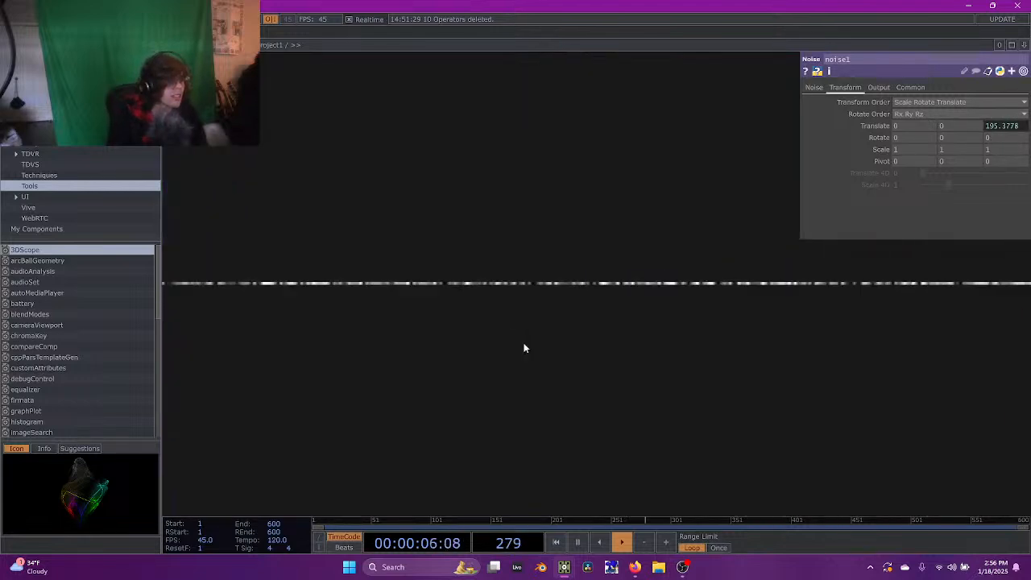
scroll(413, 285, up, 4)
scroll(423, 287, down, 10)
scroll(532, 319, down, 5)
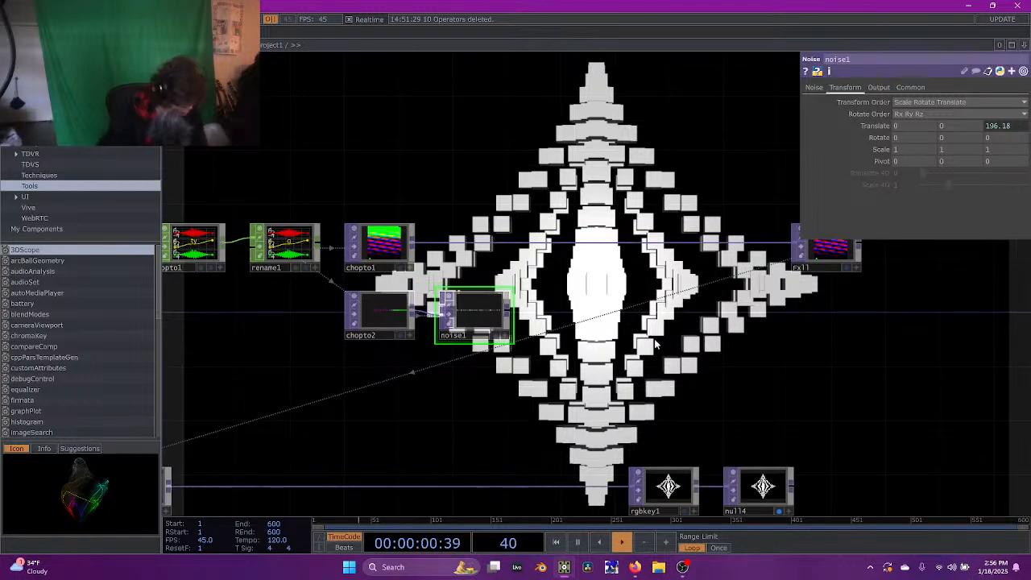
Place a Null after noise1 and rename it size
click(594, 318)
click(832, 89)
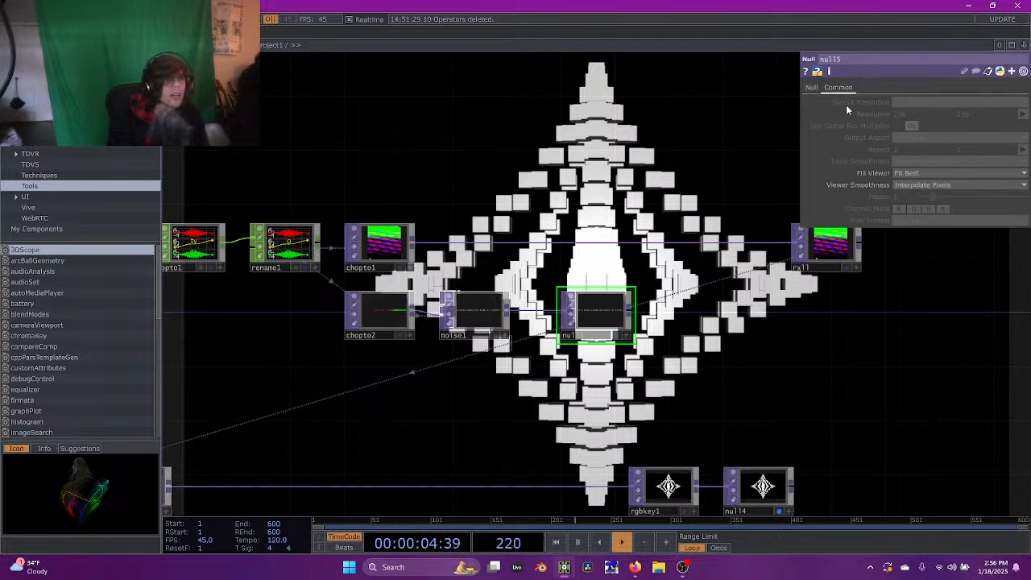
click(813, 88)
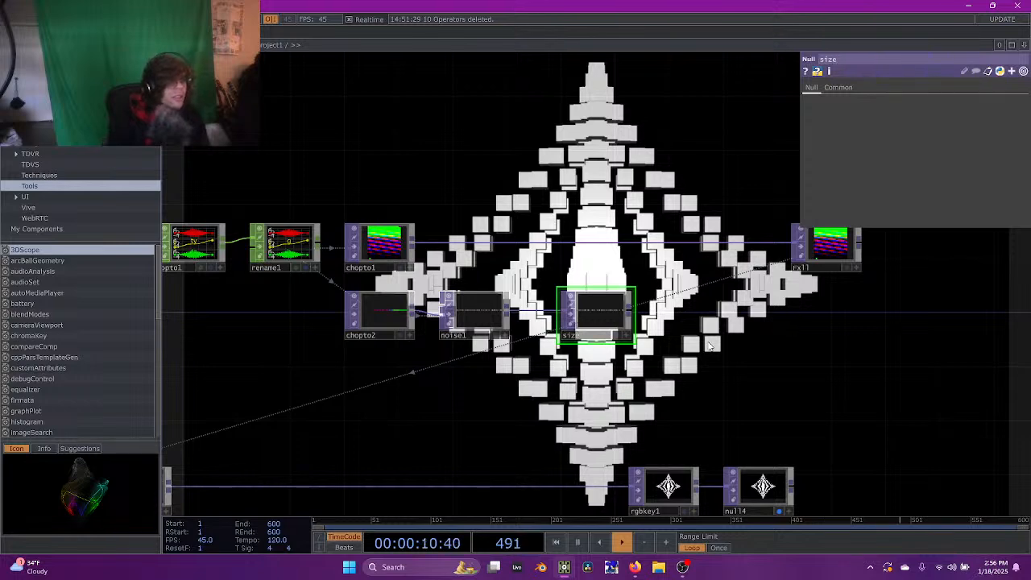
Assign the size null as geo1's instance Scale OP, with channel r for Scale X, Y and Z
scroll(685, 351, down, 3)
click(339, 422)
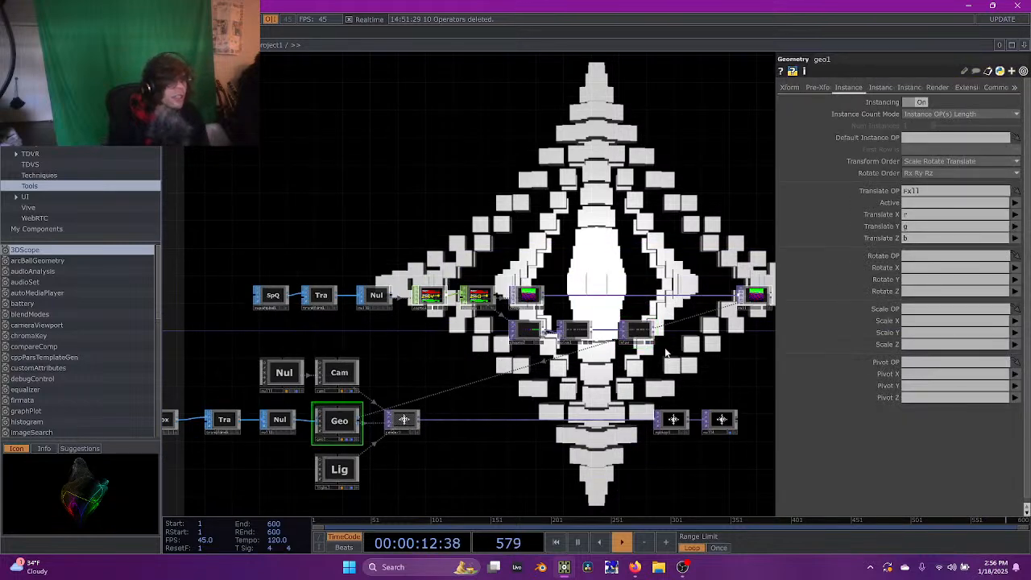
drag(571, 345, 956, 311)
click(938, 322)
text(r)
key(Tab)
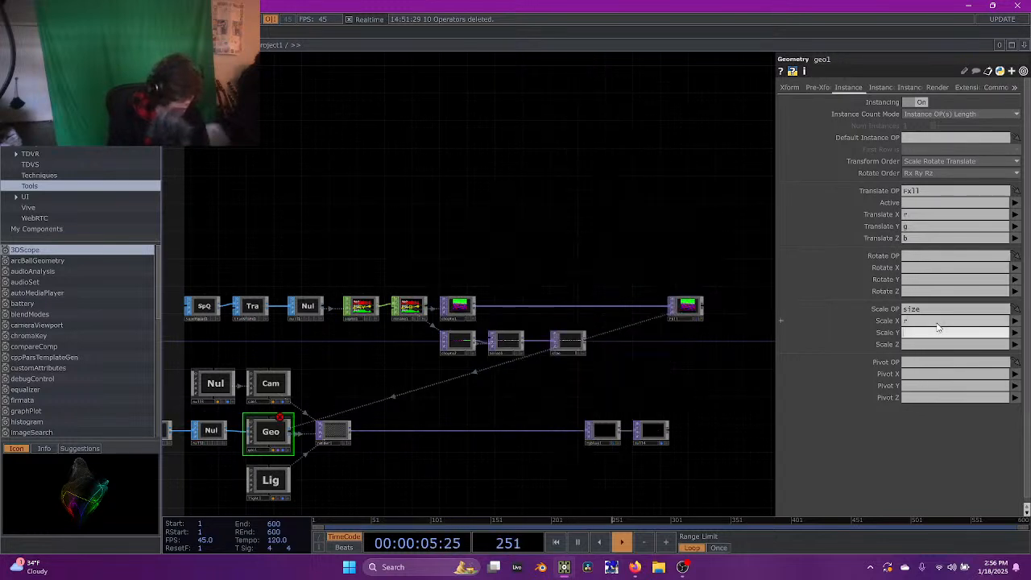
text(r)
key(Tab)
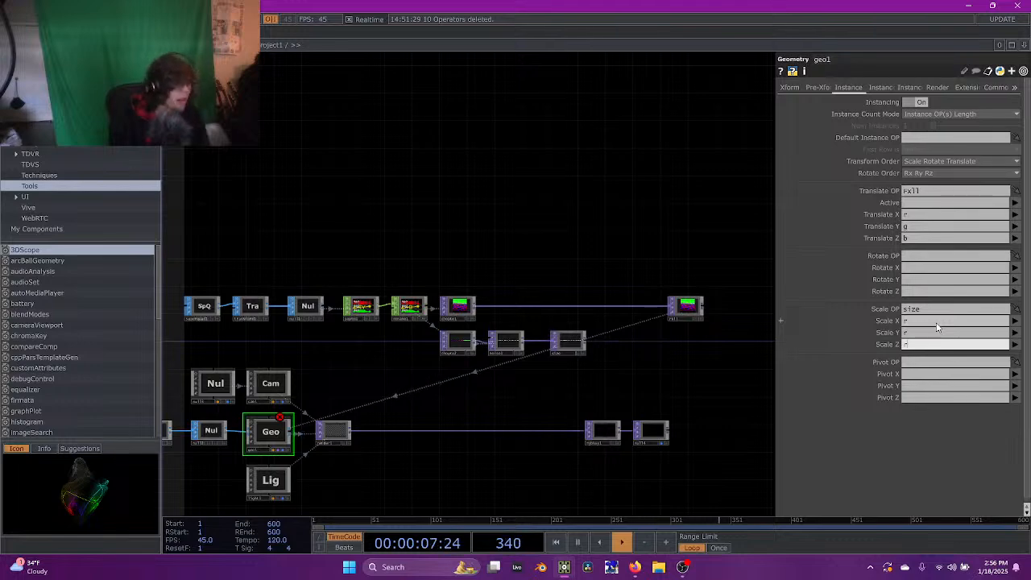
text(r)
key(Return)
Disconnect the extra wire from chopto2 to noise1's first input, and check the noise1 and size nodes
scroll(536, 383, up, 5)
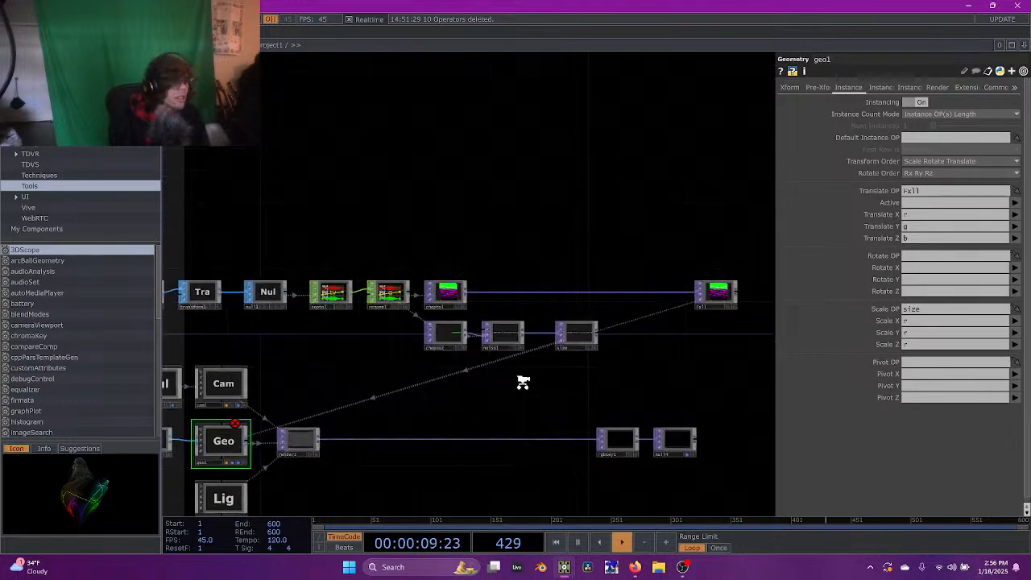
drag(518, 384, 562, 446)
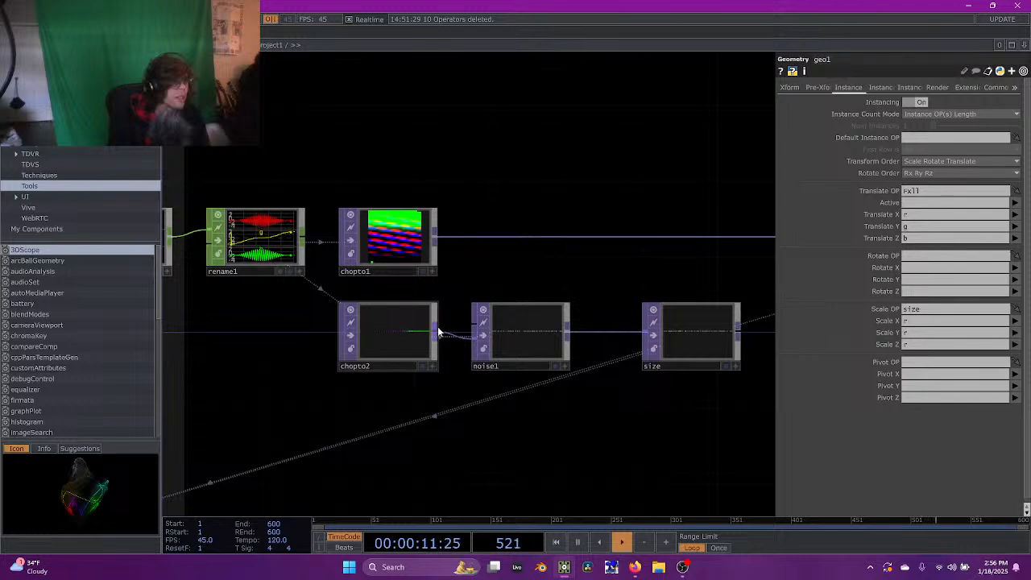
right_click(461, 327)
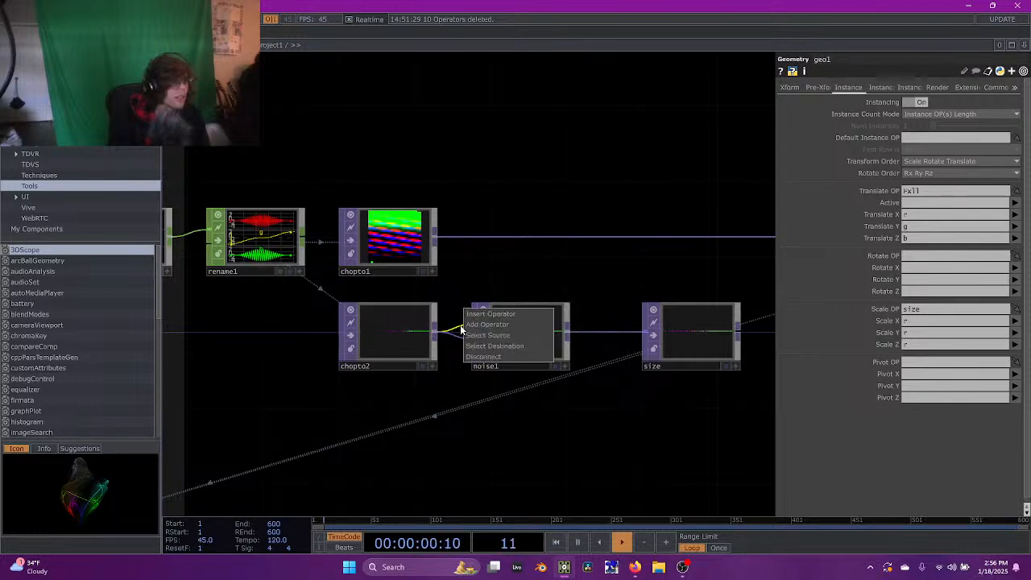
click(488, 359)
click(520, 346)
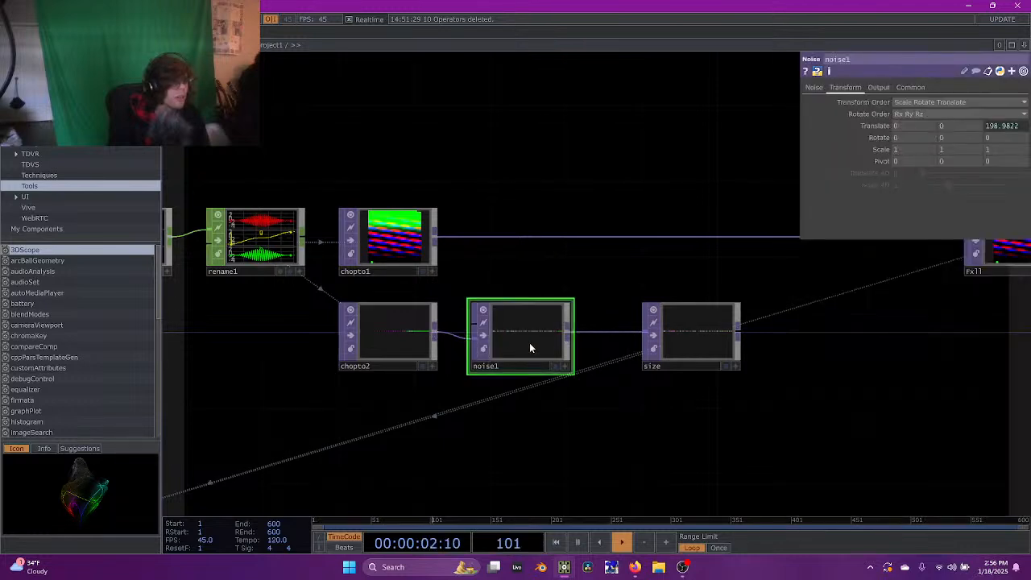
click(694, 351)
click(537, 333)
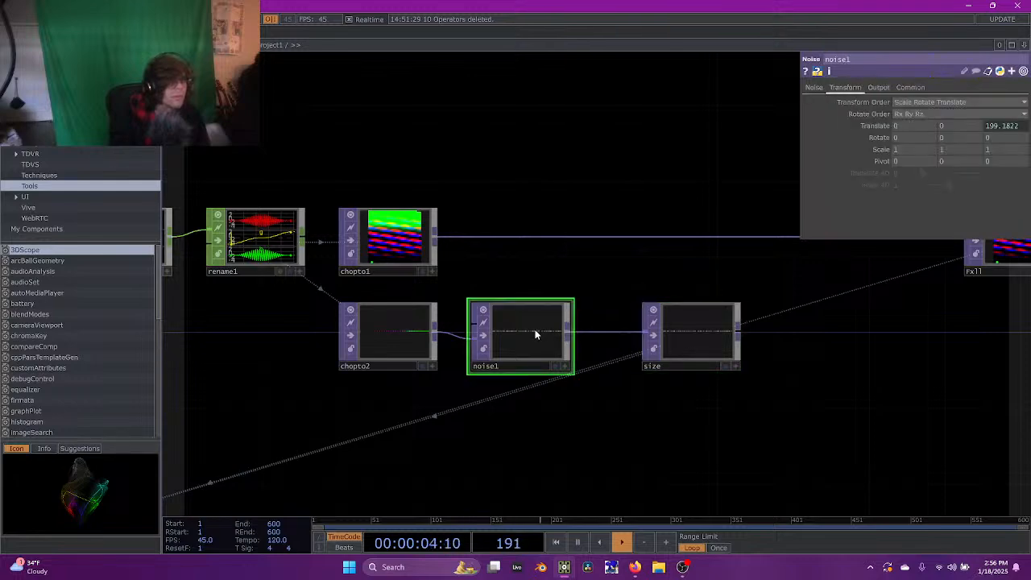
scroll(605, 400, down, 3)
scroll(608, 387, down, 3)
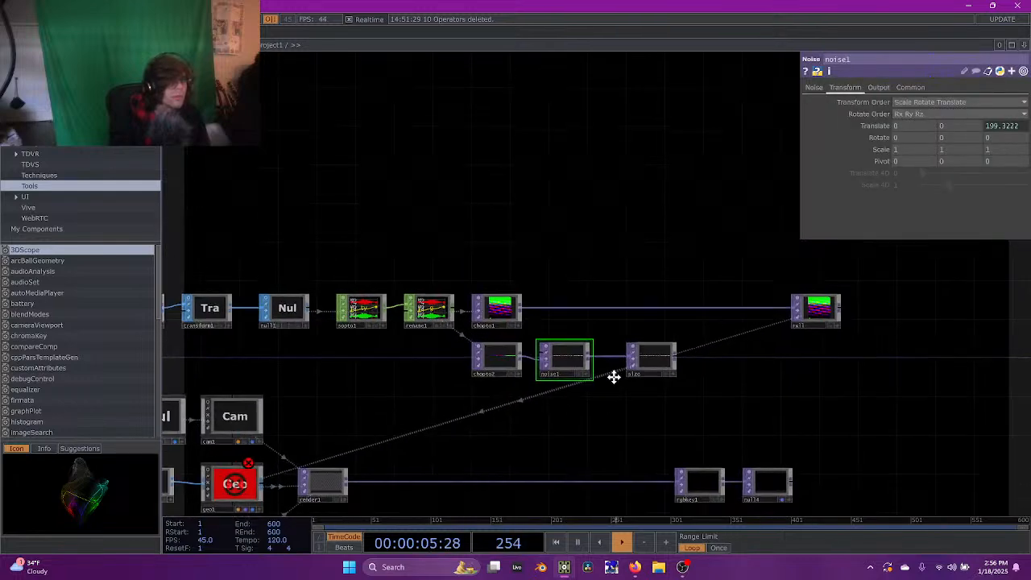
middle_click(657, 342)
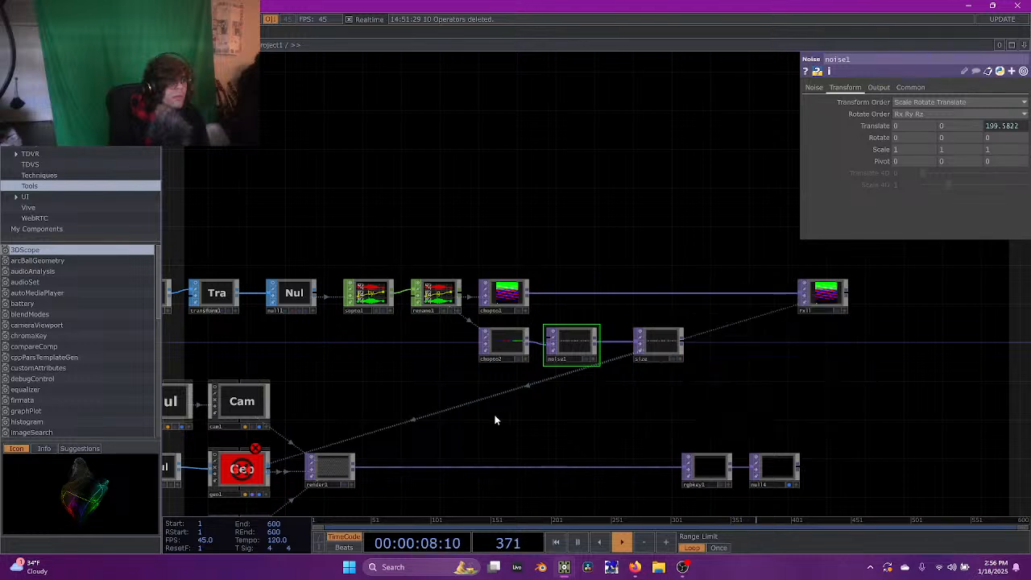
Set geo1's instance Scale X, Y and Z channels to r, g and b
click(244, 463)
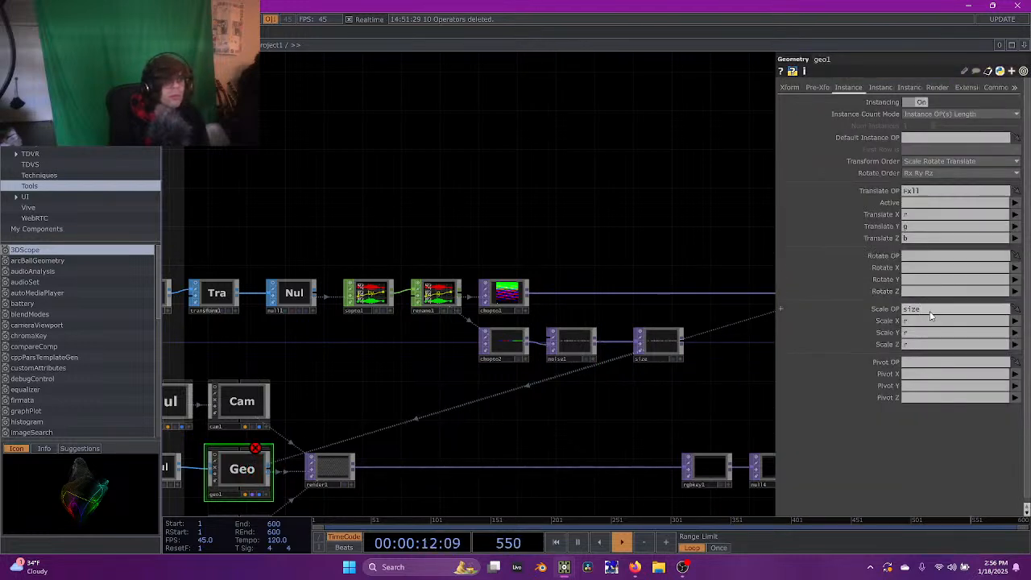
click(1014, 321)
click(1014, 333)
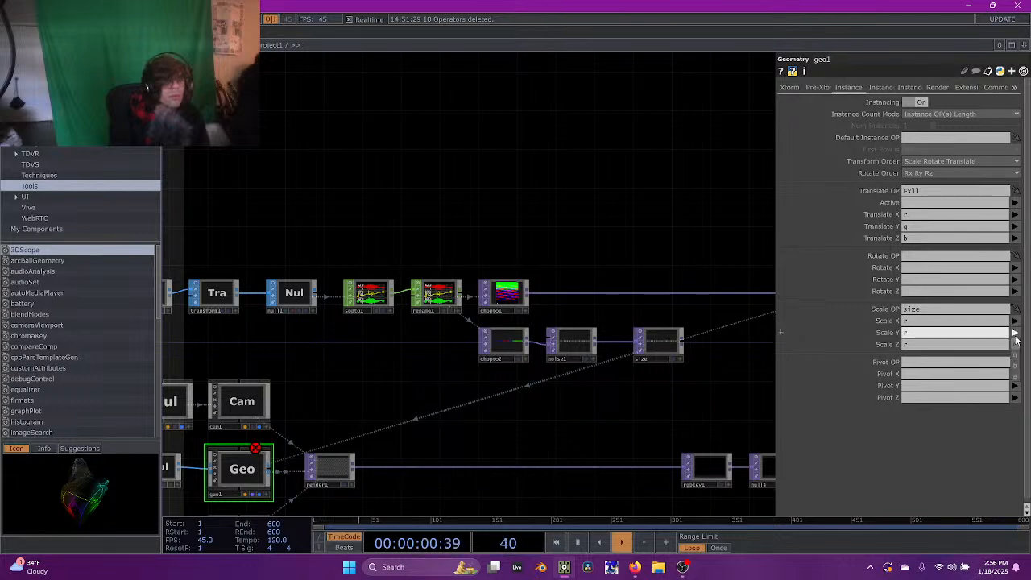
click(1014, 345)
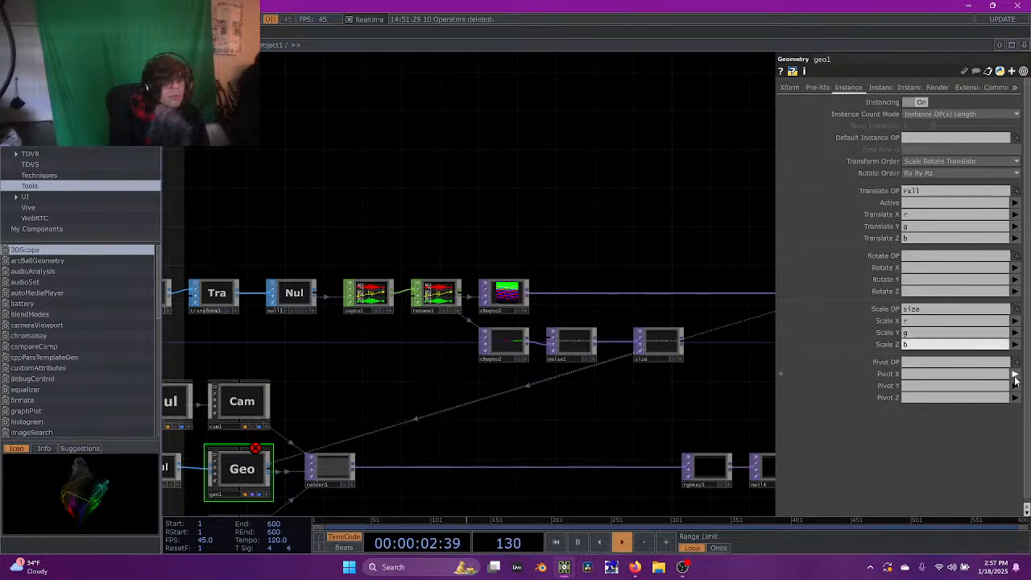
Inspect the node information of geo1 and the Fxll null to compare instance errors and texture size
middle_click(235, 467)
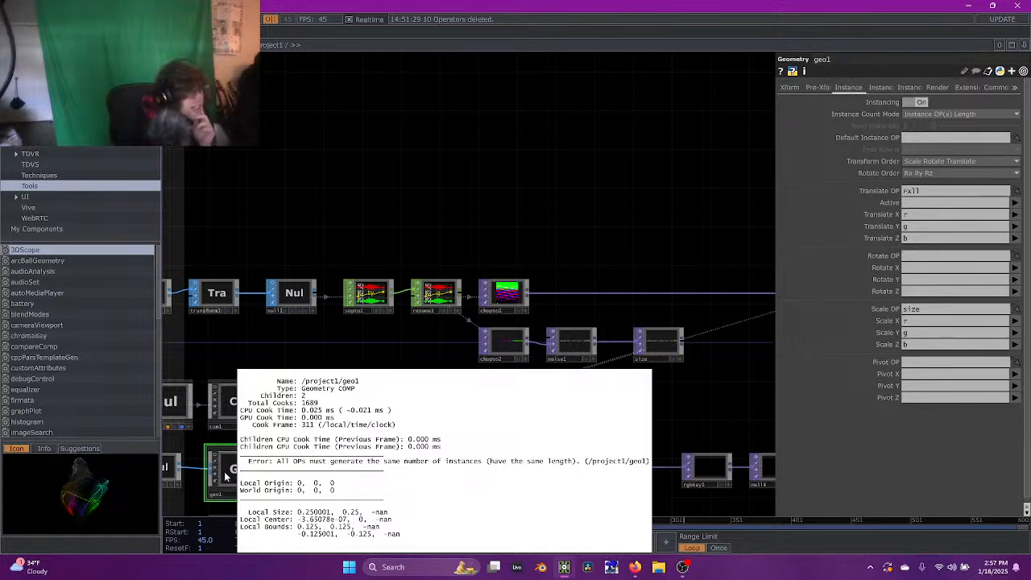
drag(333, 356, 159, 363)
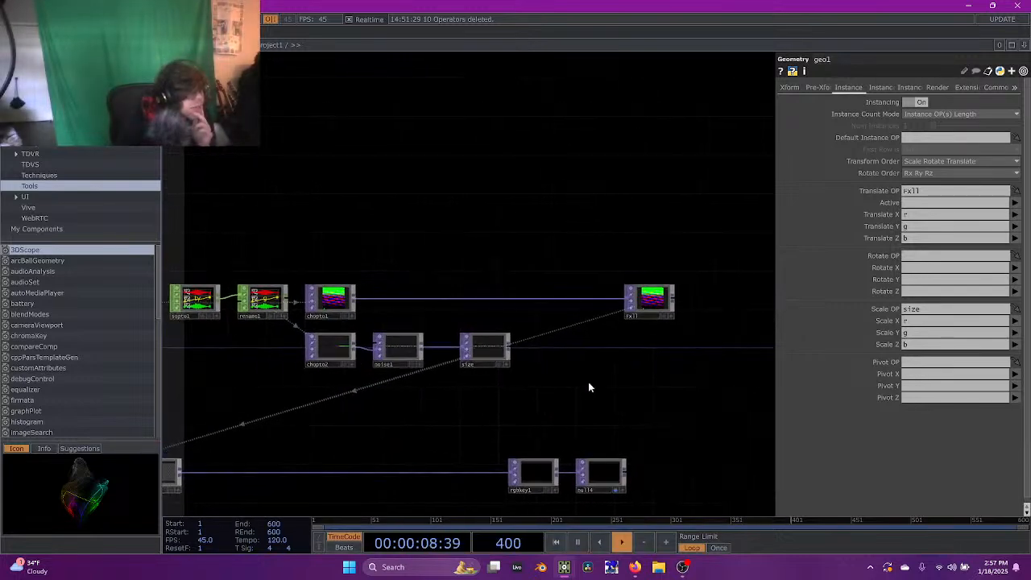
middle_click(639, 312)
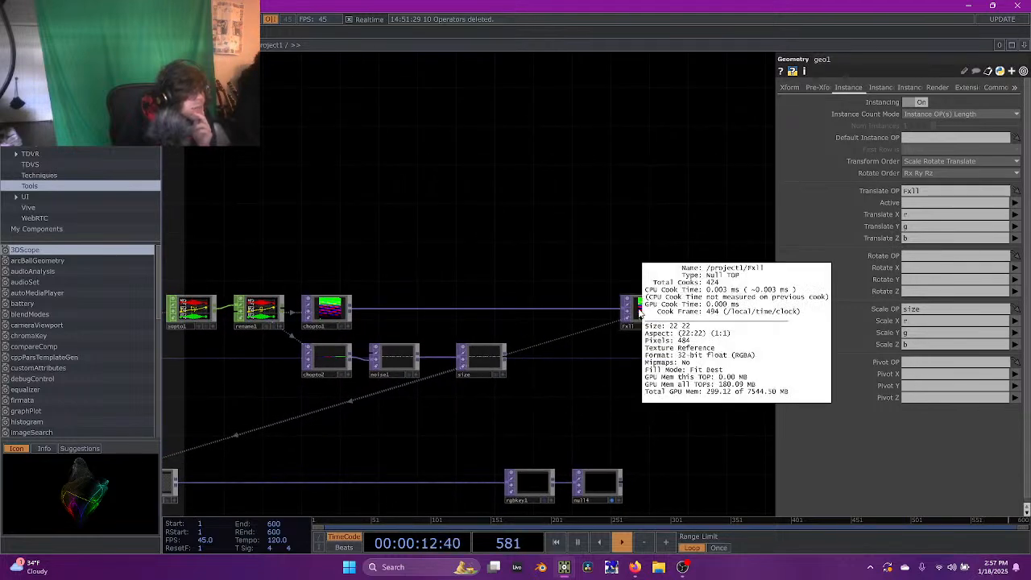
middle_click(639, 313)
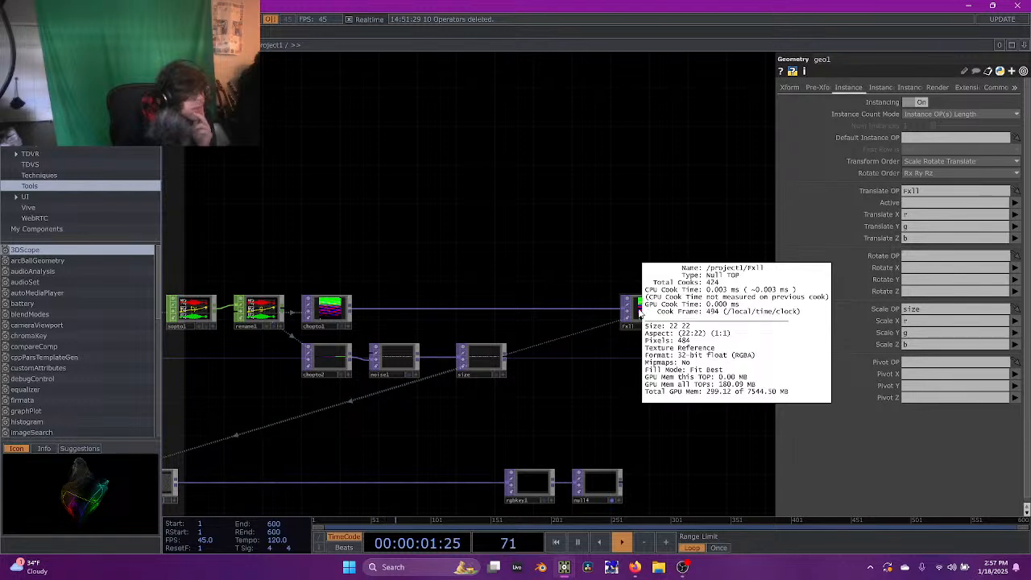
Set chopto1's data format to Legacy
click(318, 314)
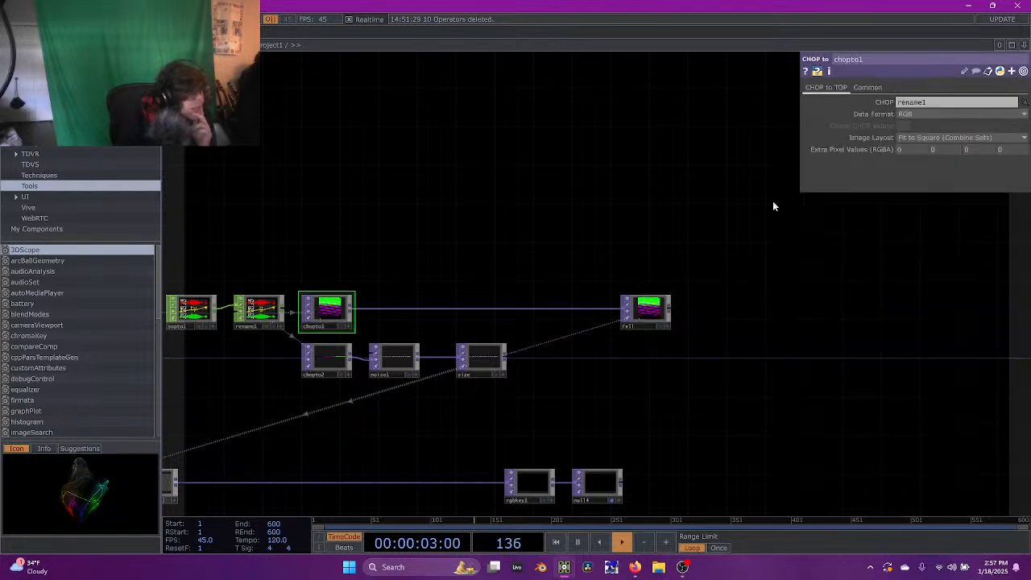
click(950, 114)
click(910, 178)
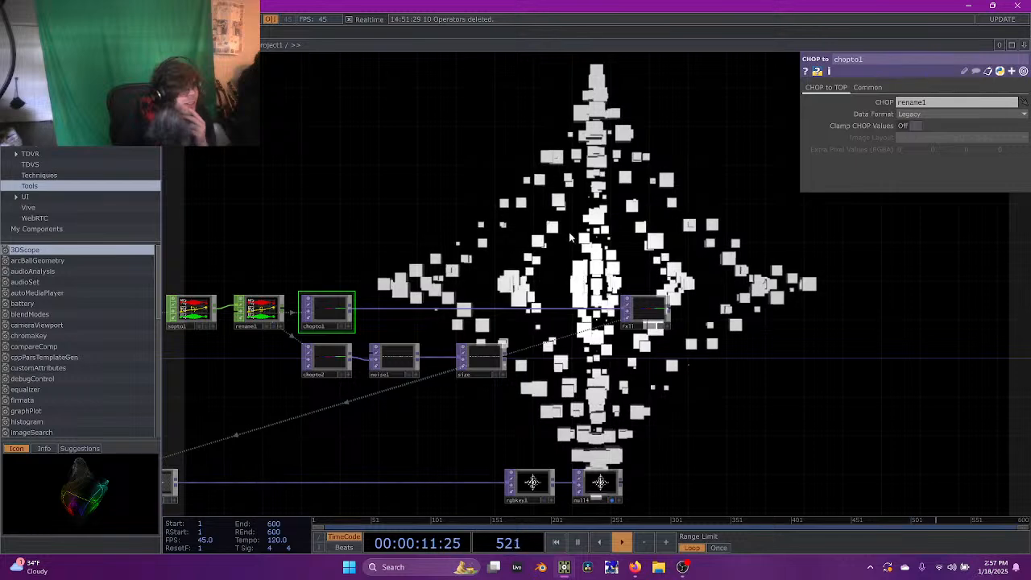
Align the size null below Fxll and insert a Limit TOP between noise1 and size
drag(476, 357, 641, 362)
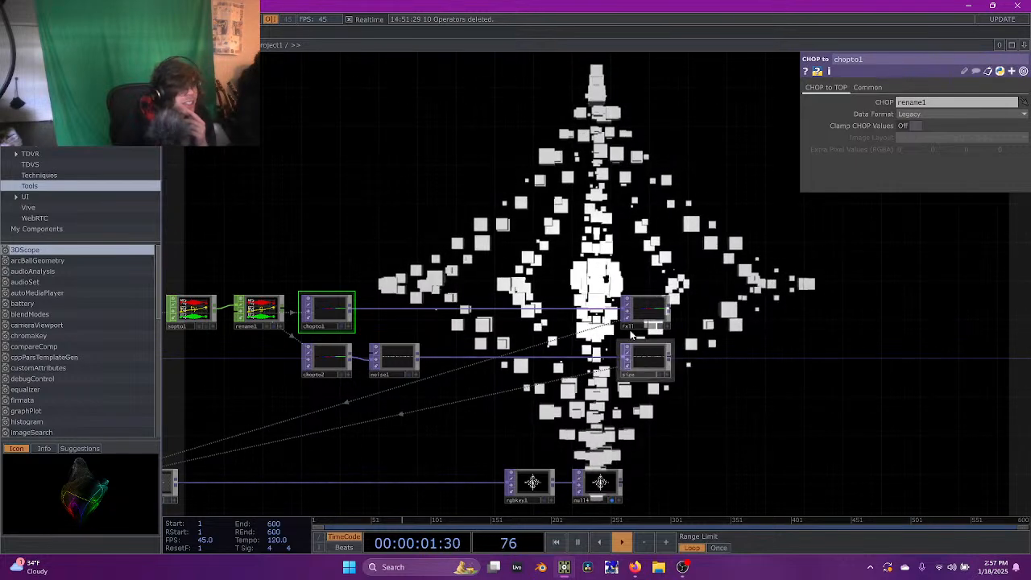
right_click(500, 358)
click(508, 346)
text(limi)
key(Return)
click(509, 361)
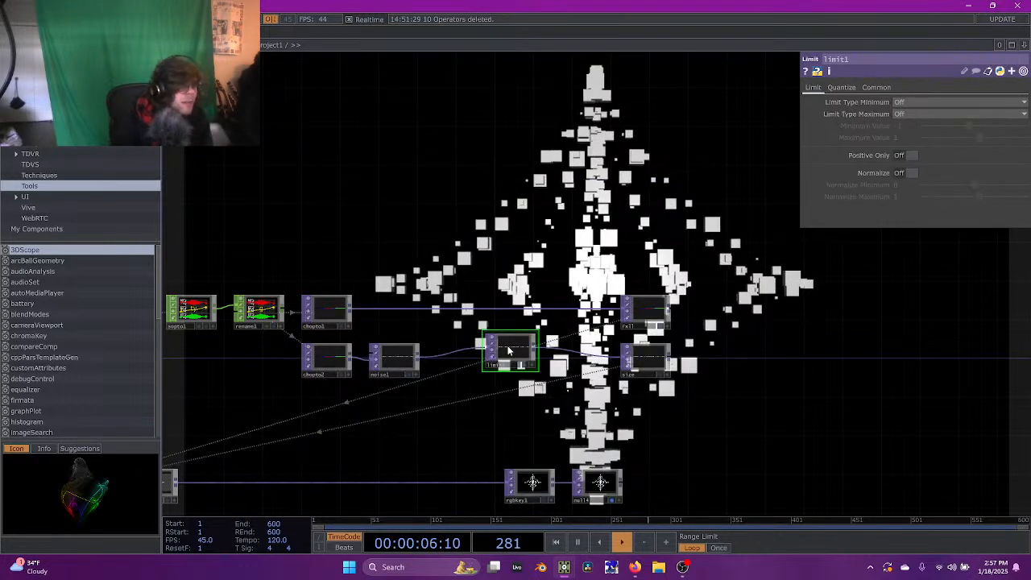
Quantize limit1's values with Round and a value step of 1
click(846, 87)
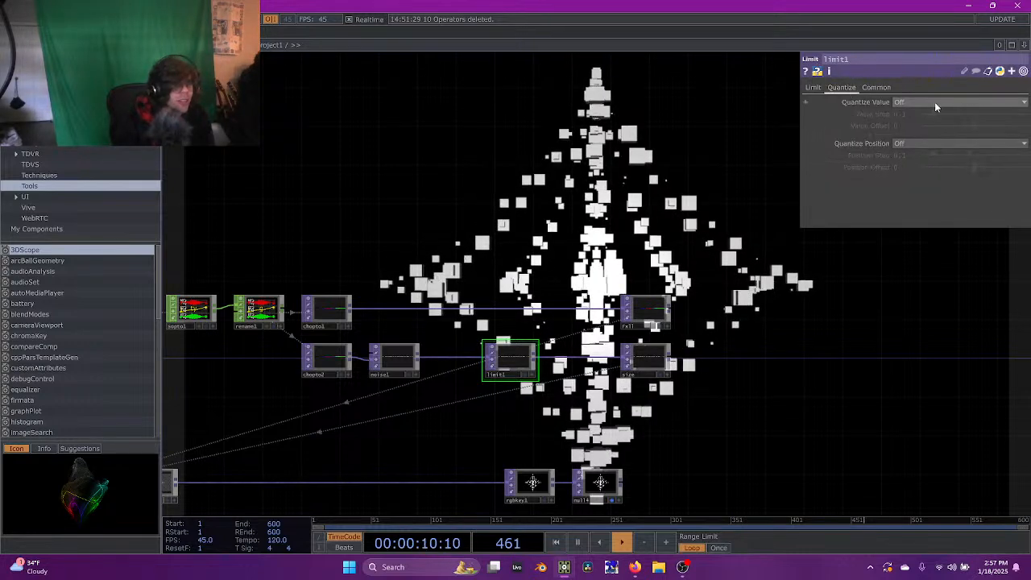
click(934, 102)
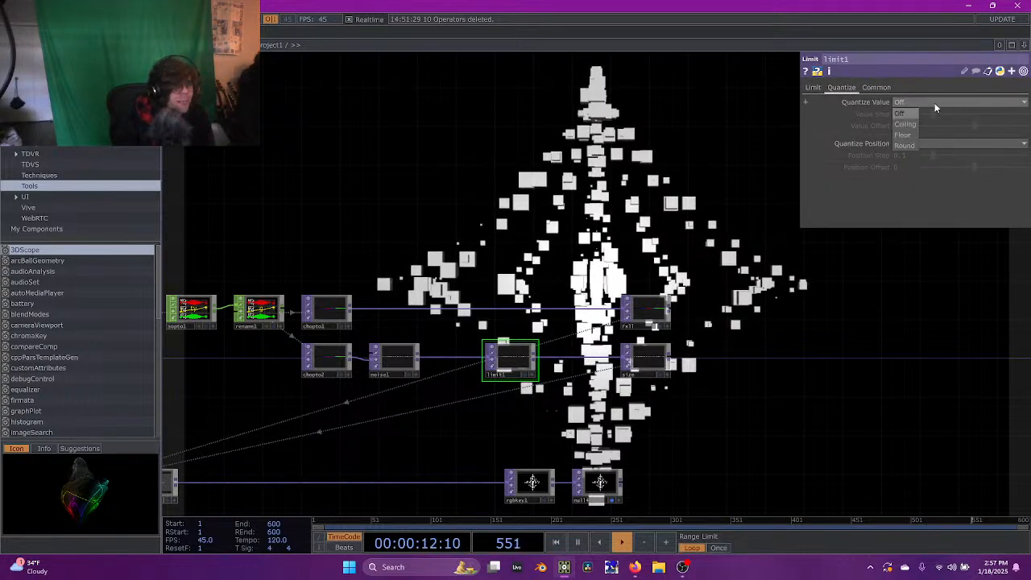
click(901, 145)
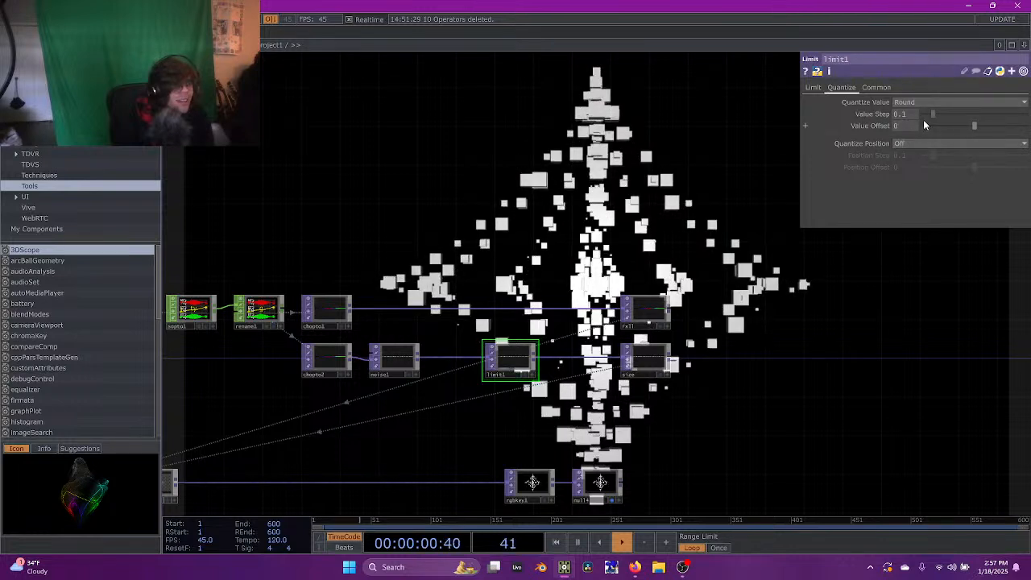
drag(914, 114, 856, 114)
text(1)
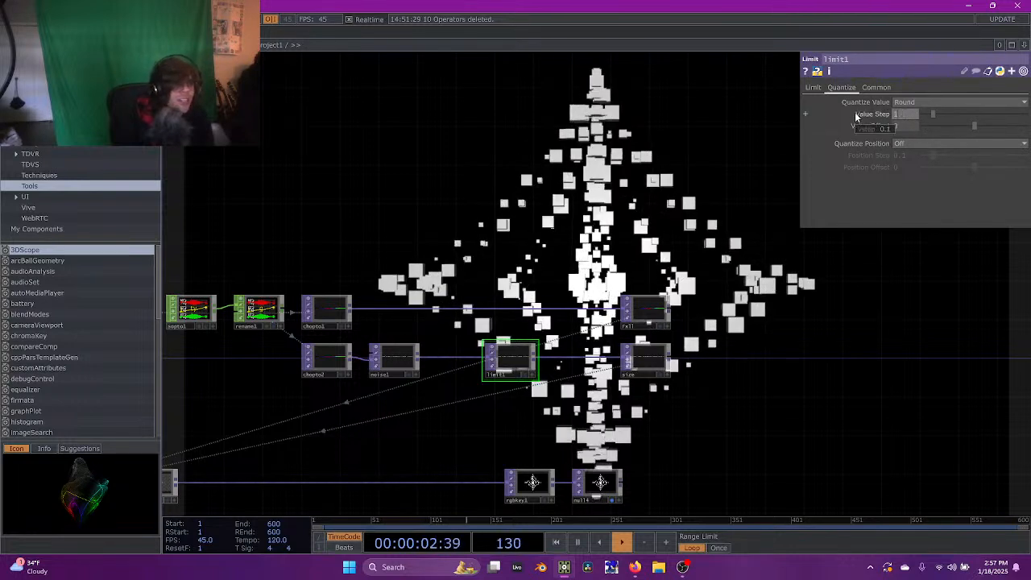
key(Return)
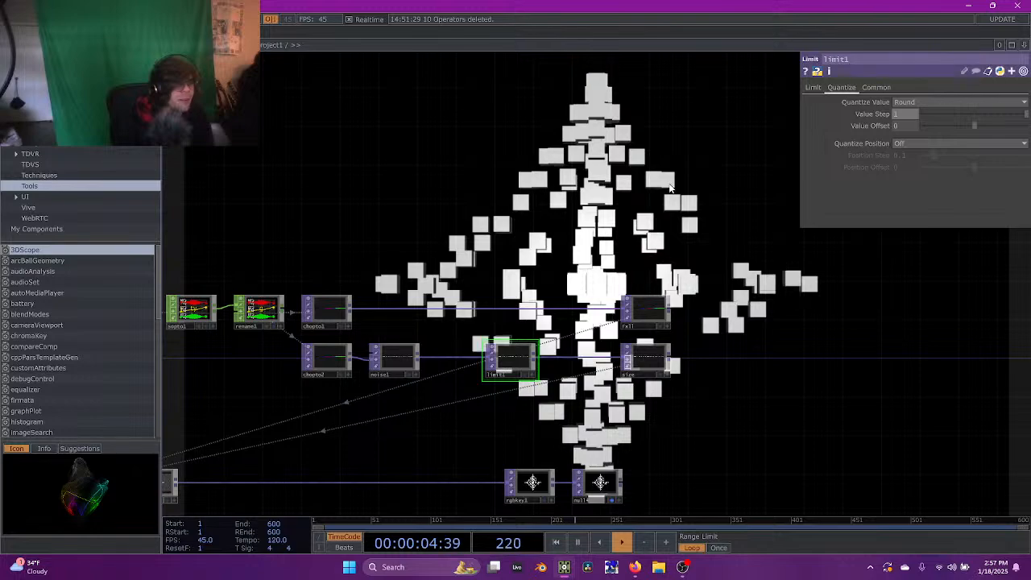
Raise superquad1's point density to 45 rows and 47 columns
drag(645, 204, 702, 167)
drag(173, 180, 492, 199)
click(318, 293)
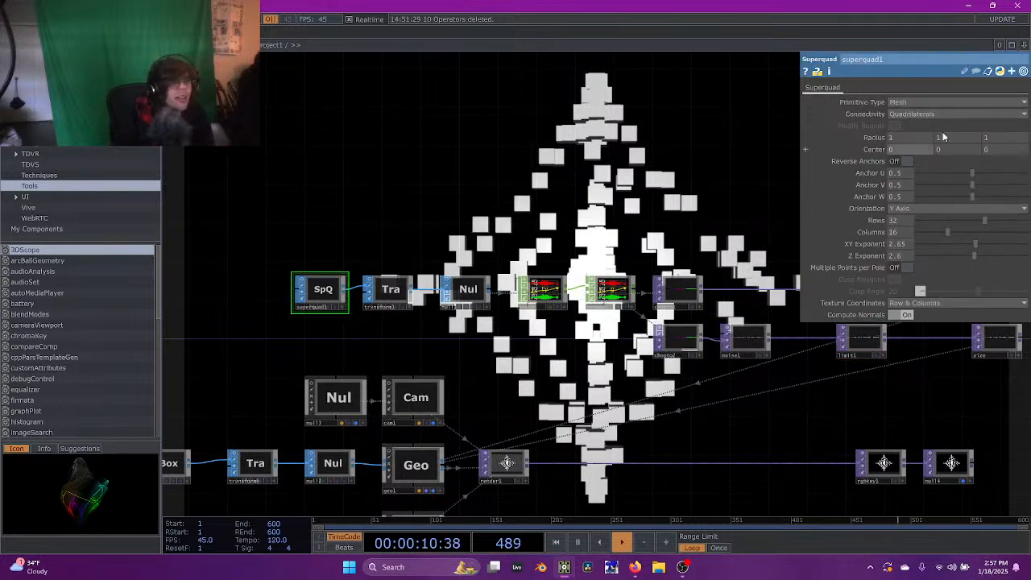
drag(950, 232, 1017, 222)
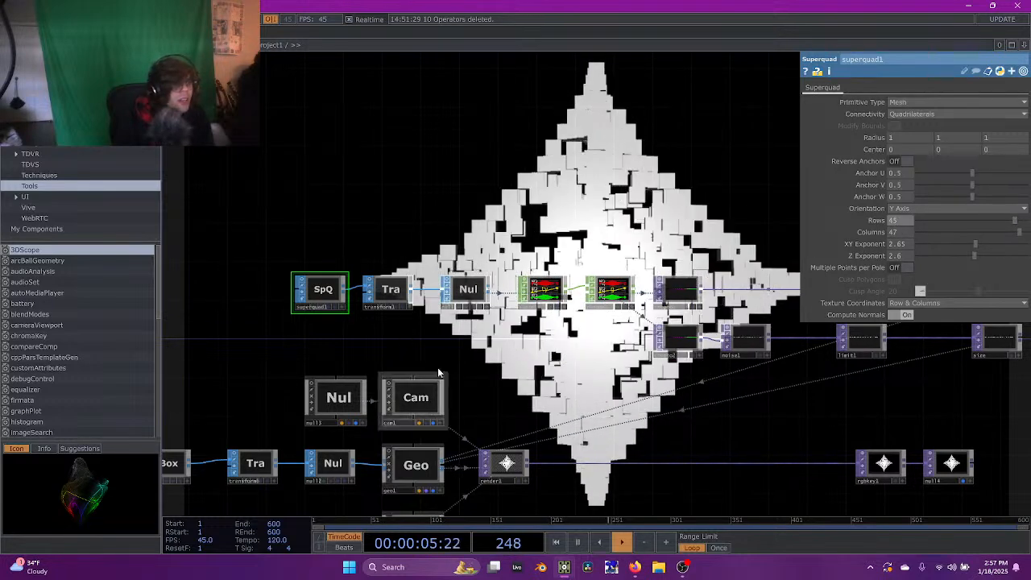
Set transform1's uniform scale to 4.65 and superquad1's XY exponent to 0.92 and Z exponent to 4.08
click(390, 290)
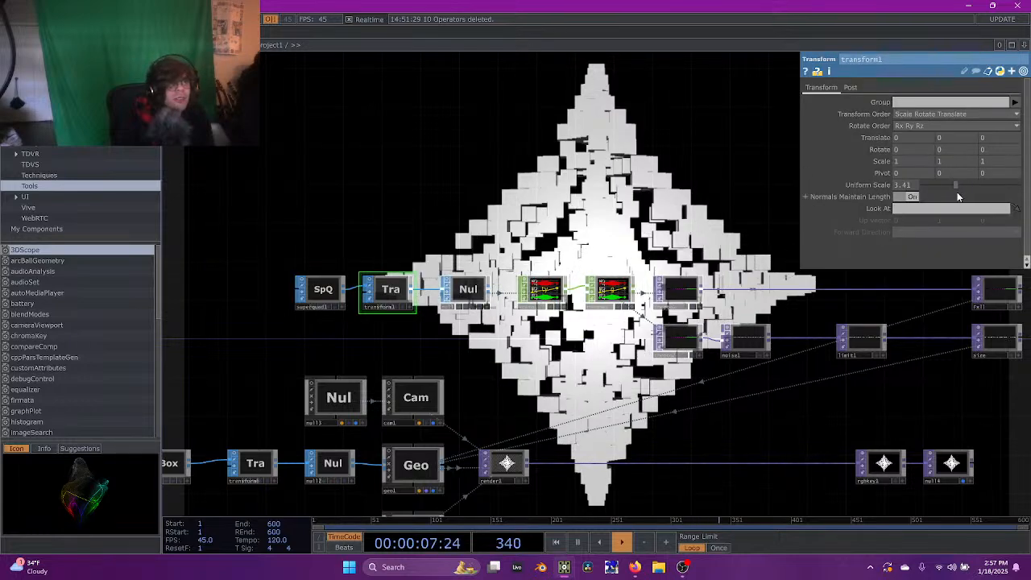
mouse_move(958, 182)
mouse_down()
mouse_move(994, 191)
mouse_move(969, 187)
mouse_up()
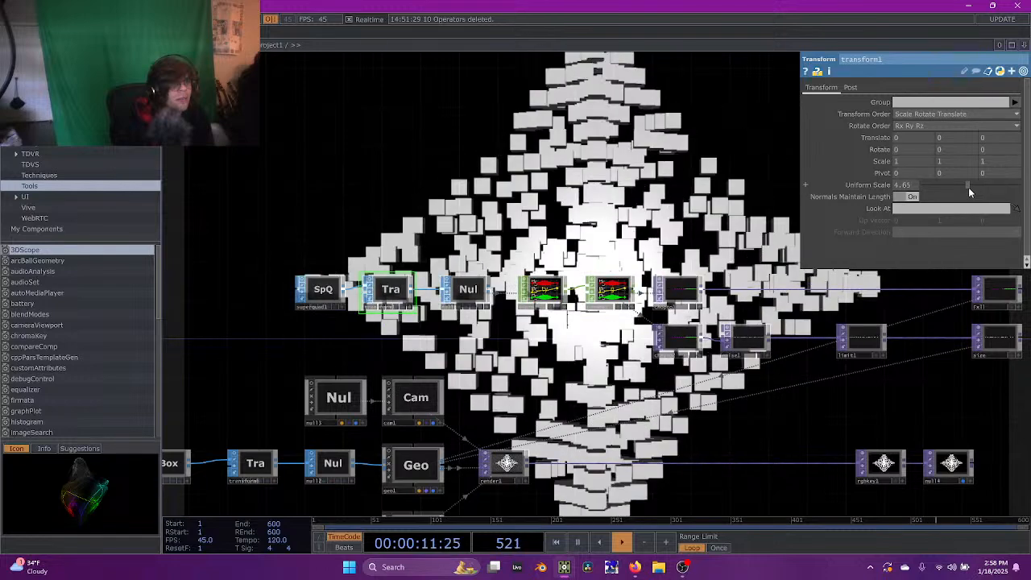
click(327, 294)
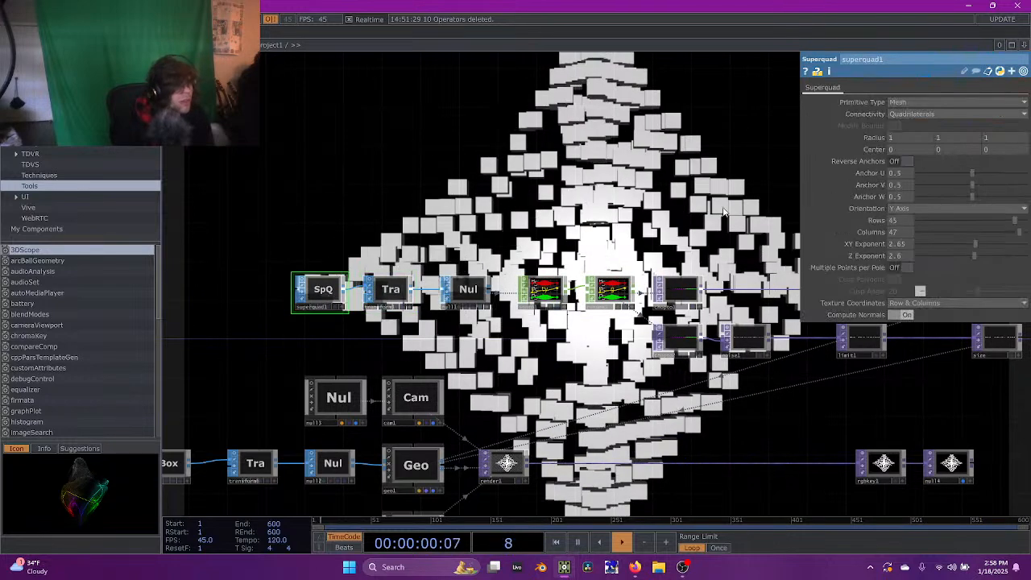
drag(975, 244, 1014, 255)
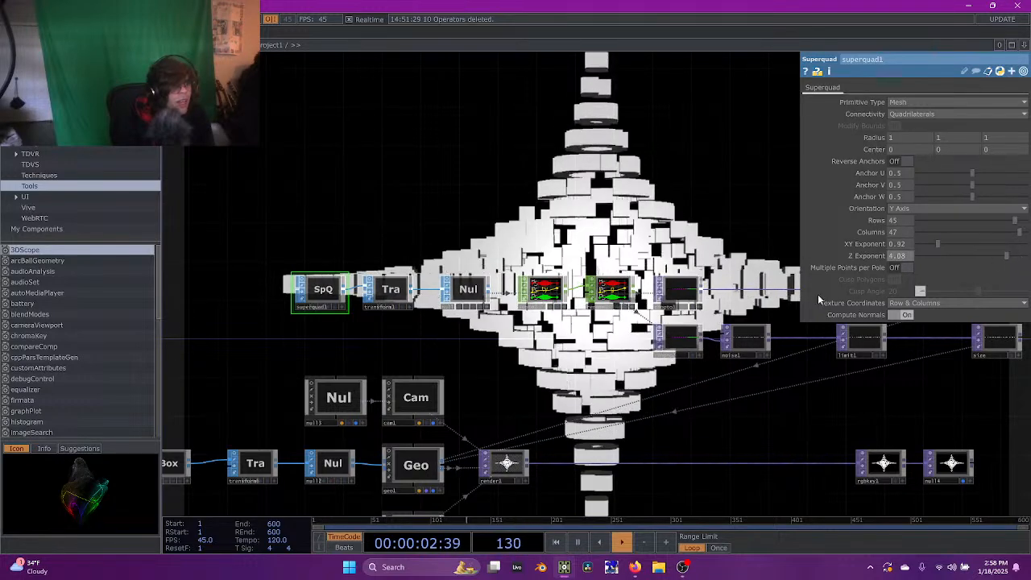
Set light1's shadow type to Hard, 2D Mapped
drag(398, 412, 419, 297)
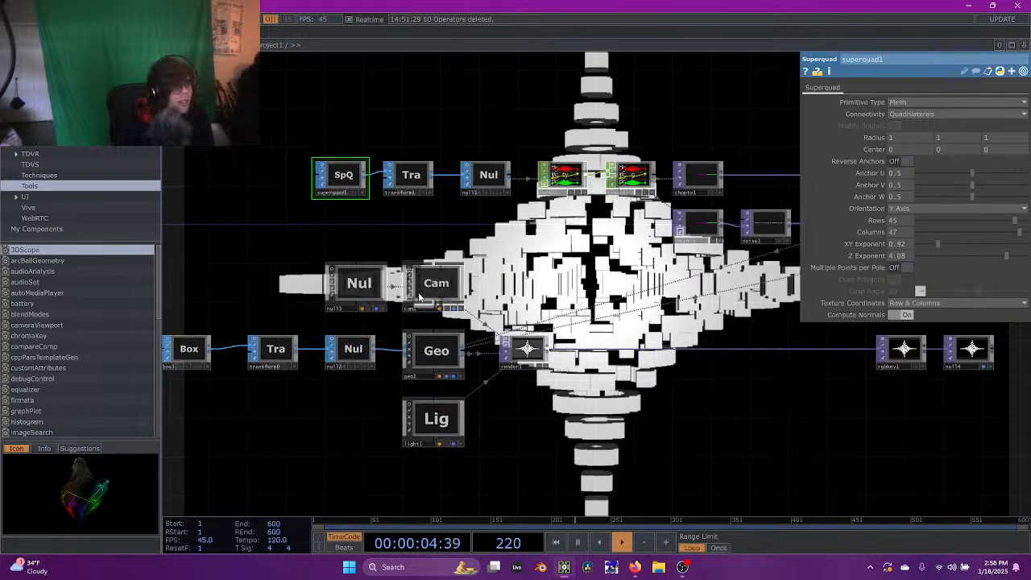
click(442, 421)
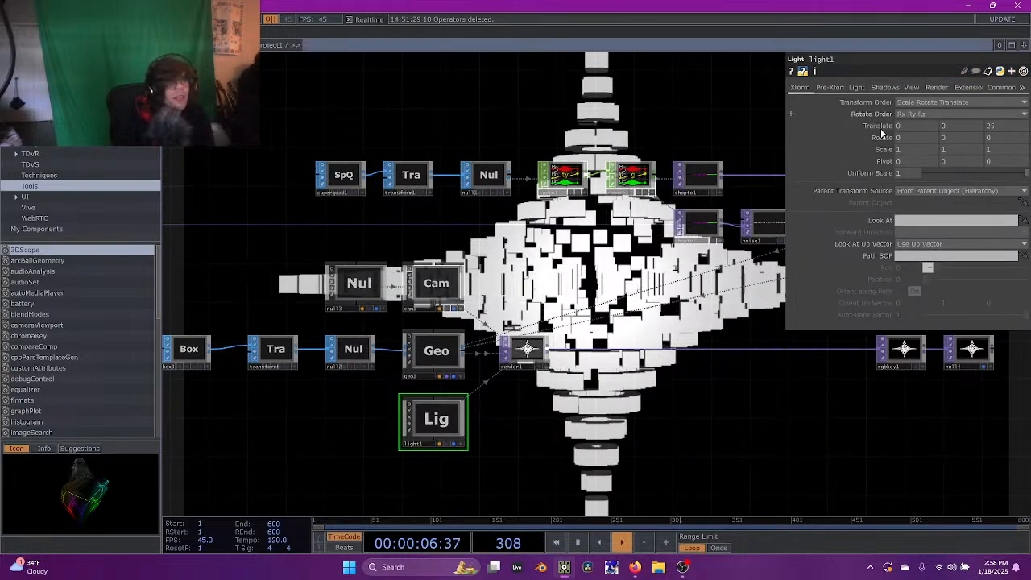
click(885, 87)
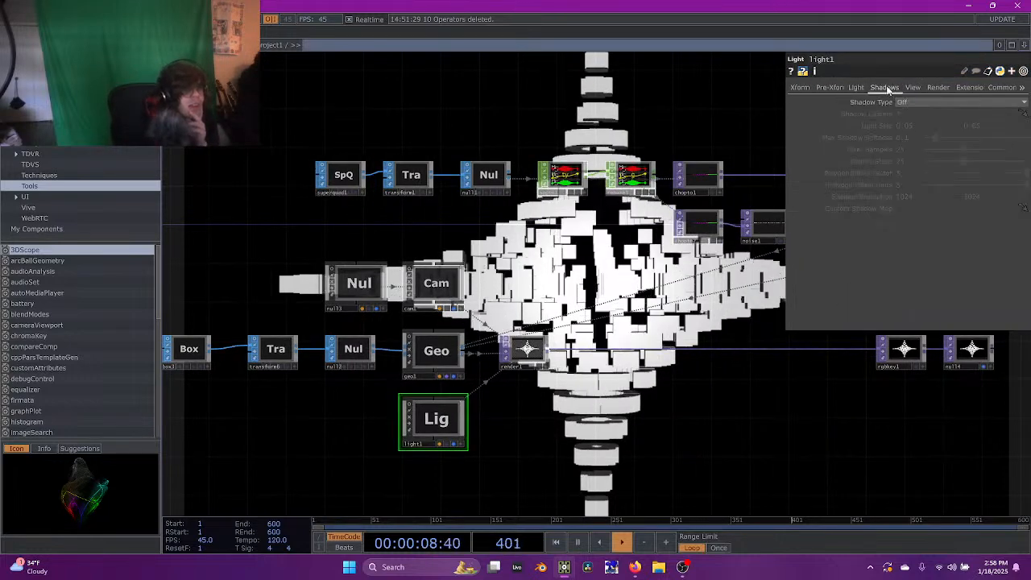
click(911, 103)
click(925, 125)
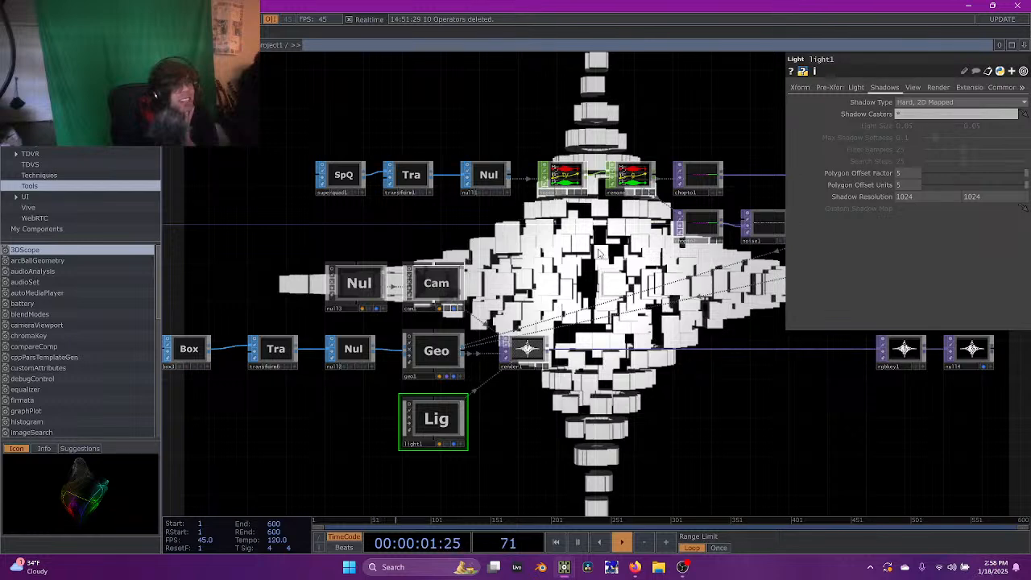
Create a Phong MAT beside light1 and assign it as the material of geo1
drag(591, 256, 661, 263)
key(Tab)
text(phon)
key(Tab)
key(Tab)
key(Tab)
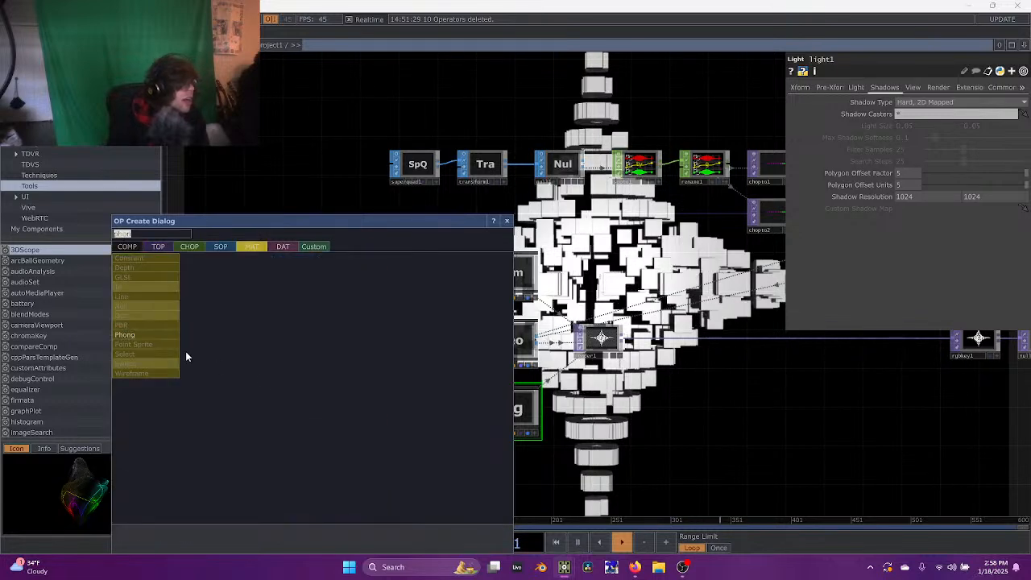
click(138, 334)
click(412, 410)
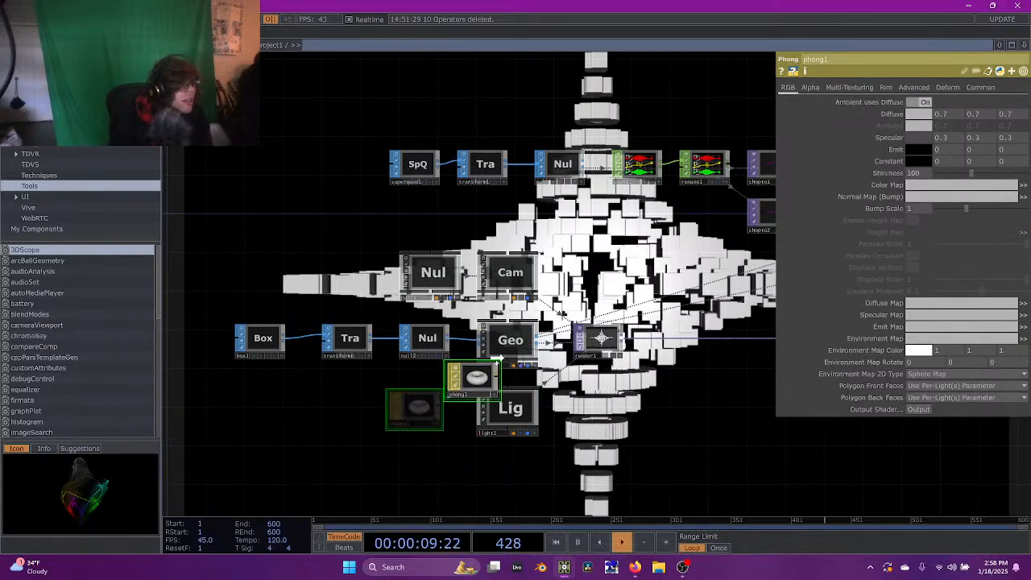
drag(414, 407, 513, 348)
click(515, 332)
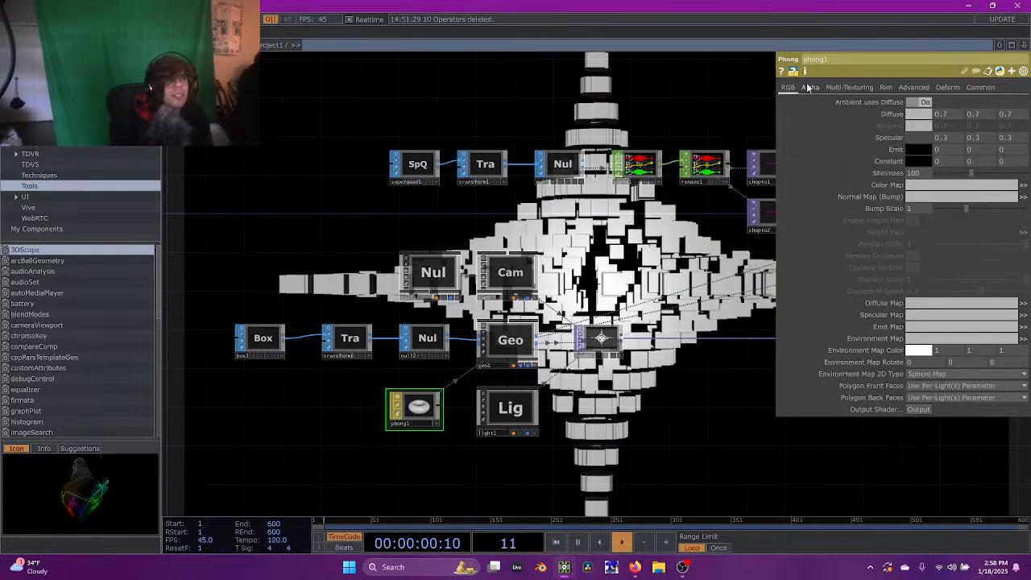
Try a red diffuse color on phong1 and settle on pure white (1, 1, 1)
click(918, 118)
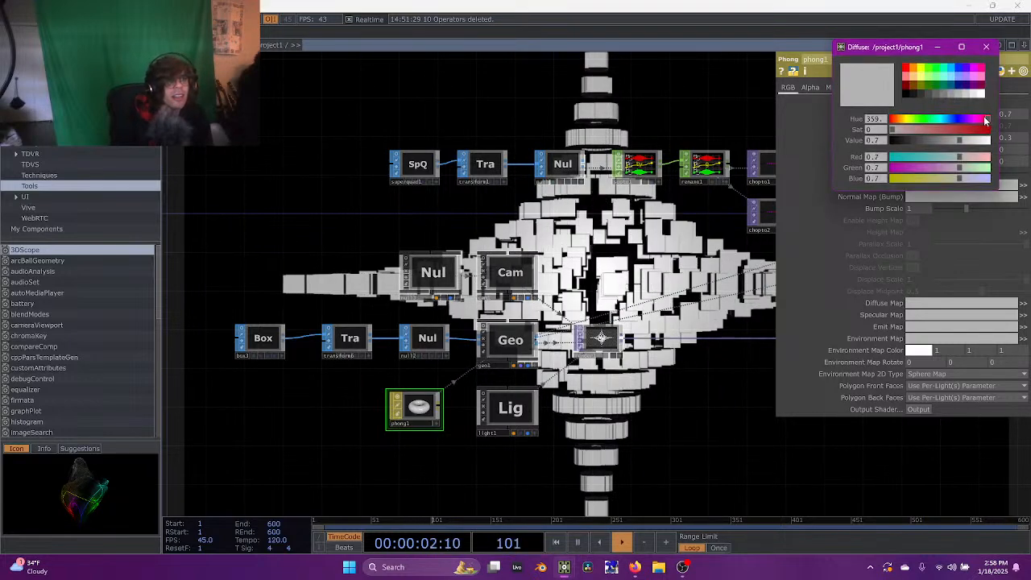
drag(958, 135, 994, 120)
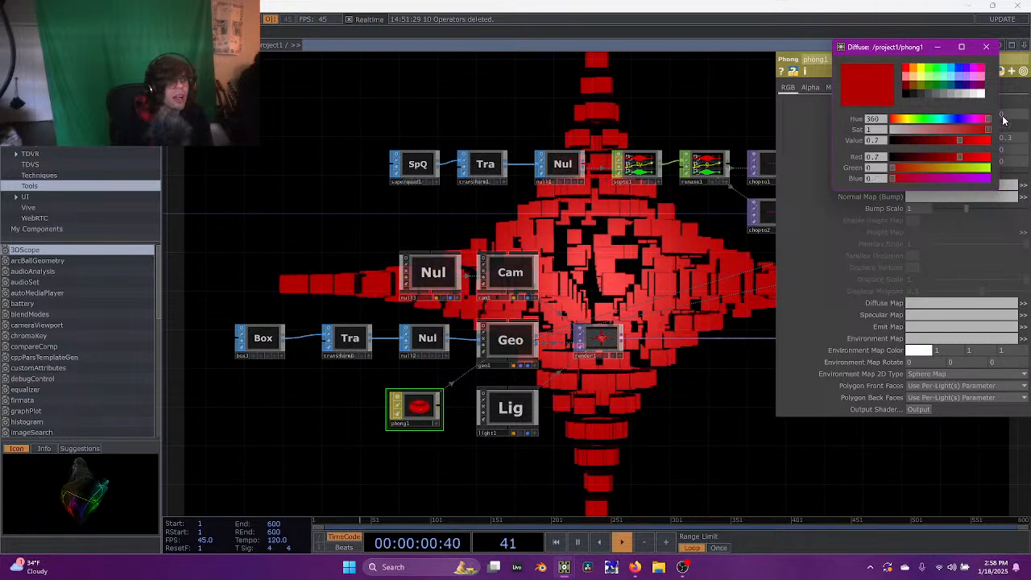
click(983, 94)
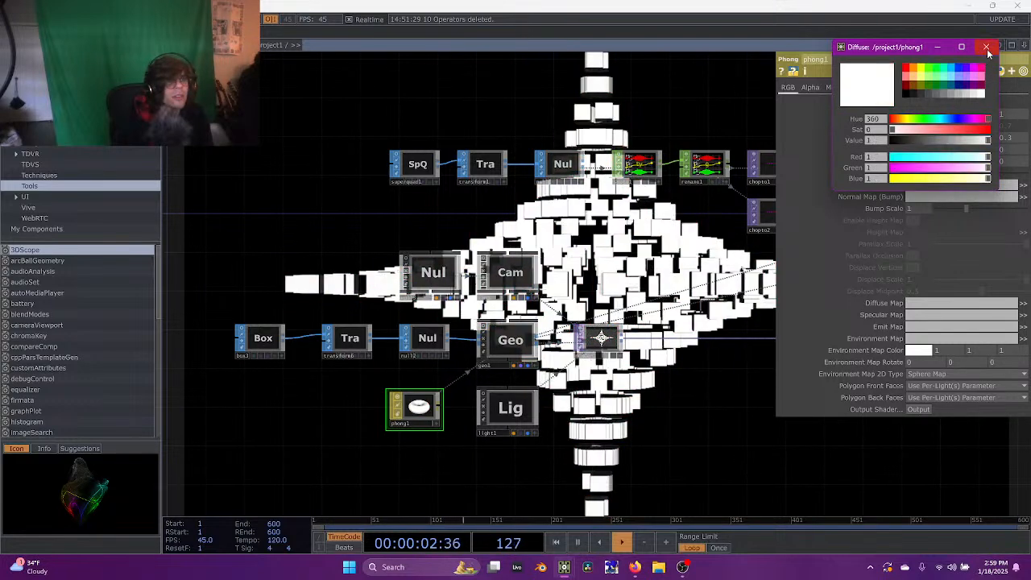
click(986, 46)
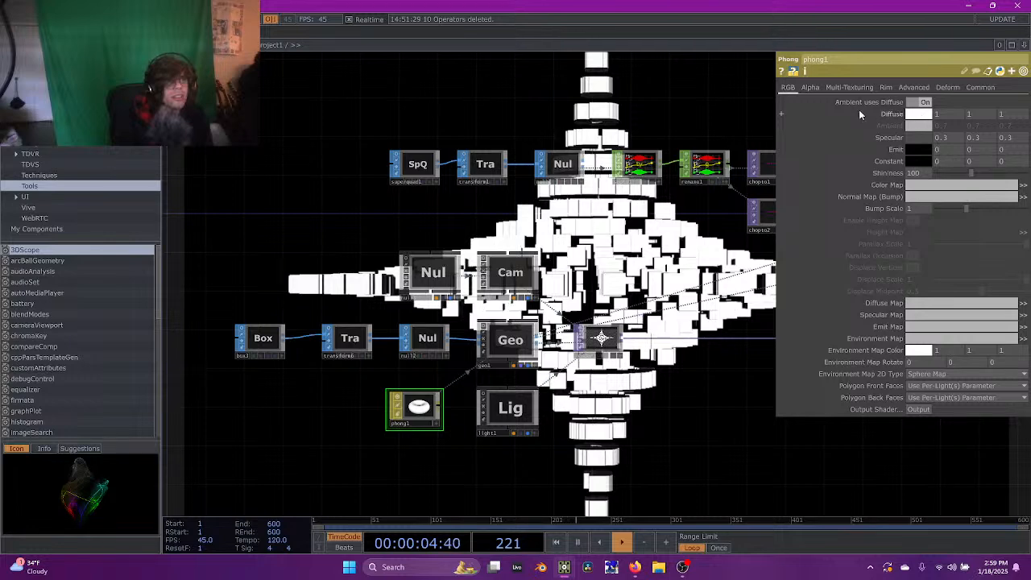
drag(623, 420, 703, 405)
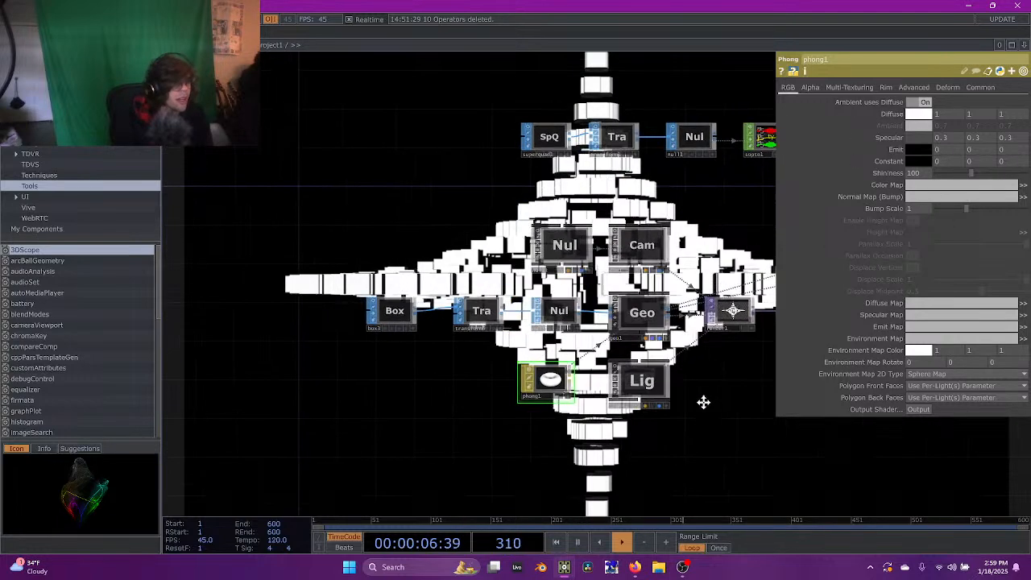
Add a Constant TOP to the left of phong1 and name it colormap
click(919, 114)
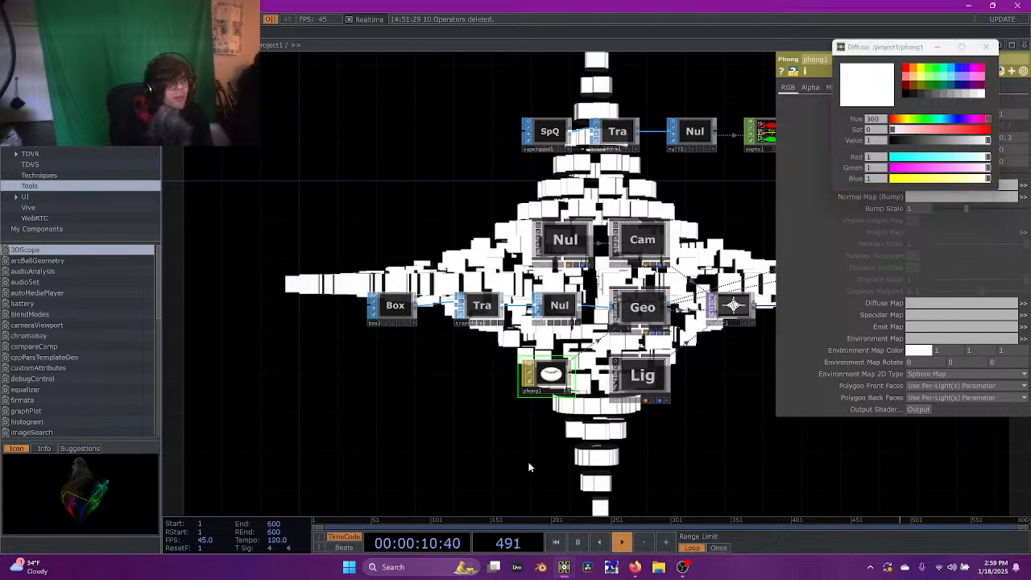
key(Tab)
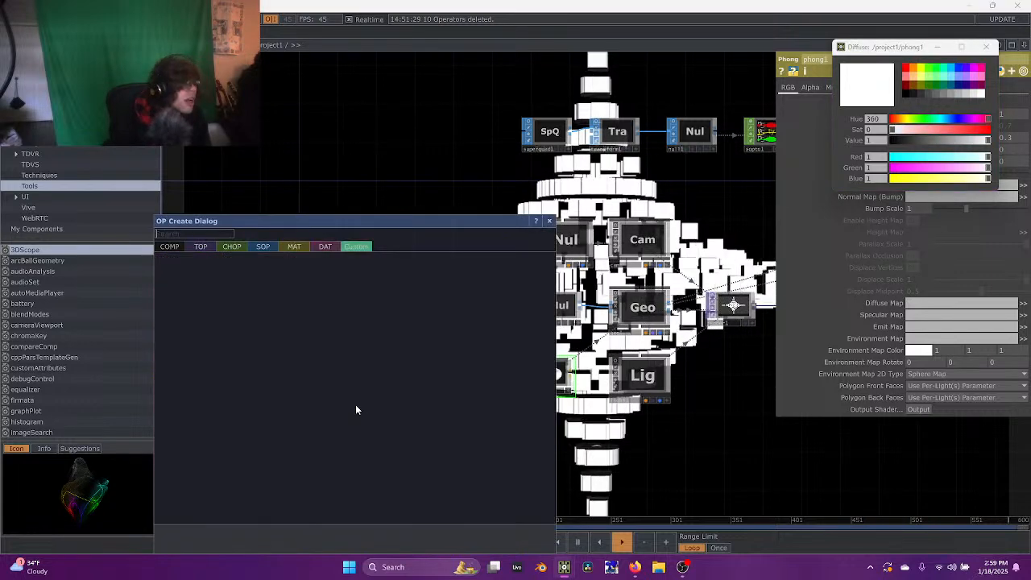
text(cons)
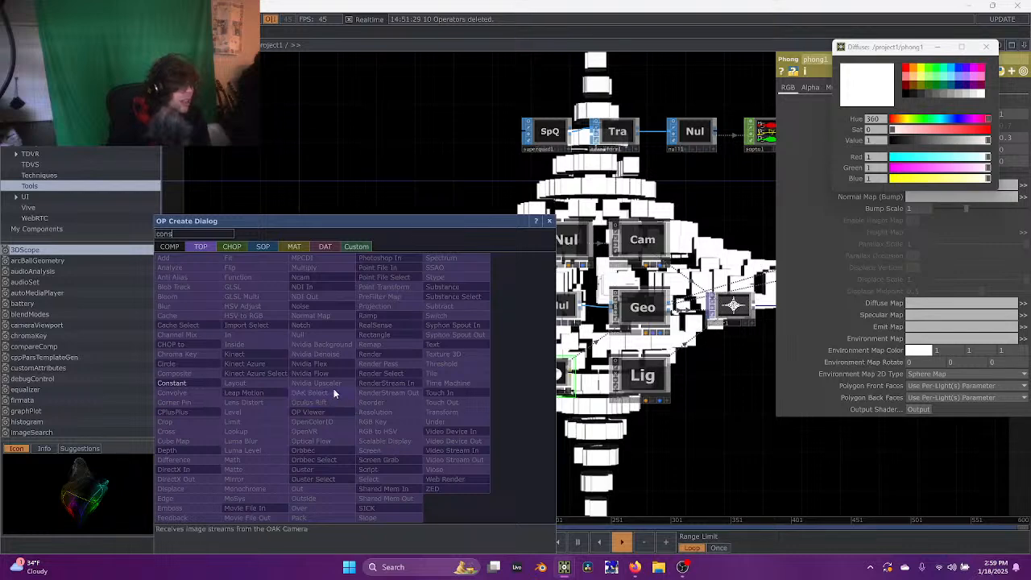
click(199, 383)
click(372, 380)
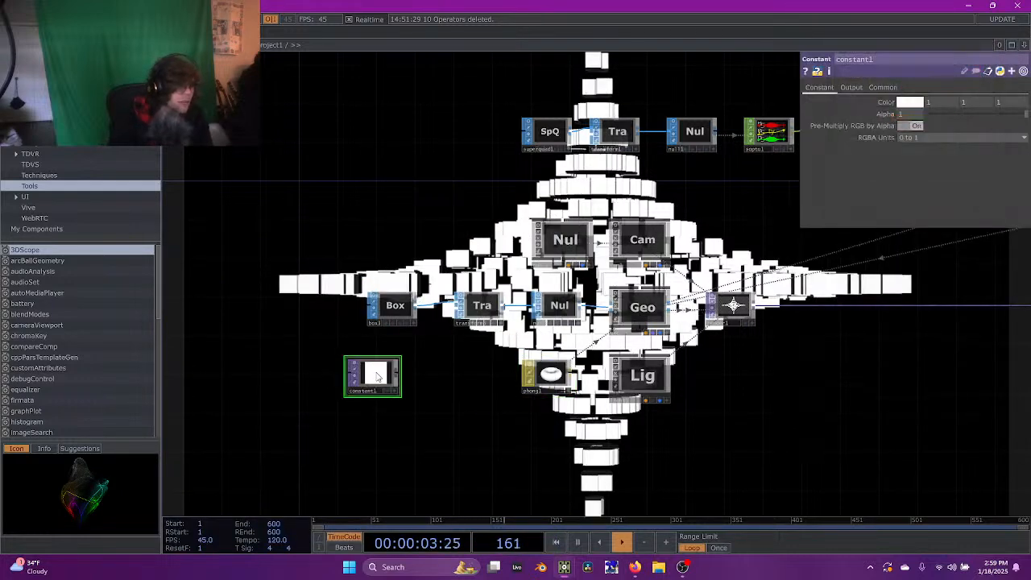
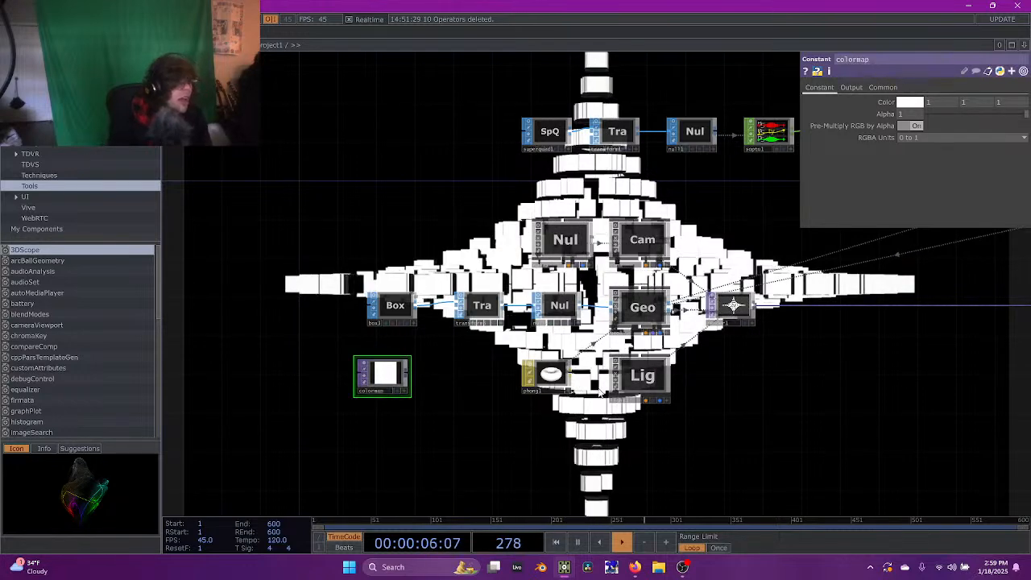
Assign the colormap TOP as phong1's Color Map
click(550, 369)
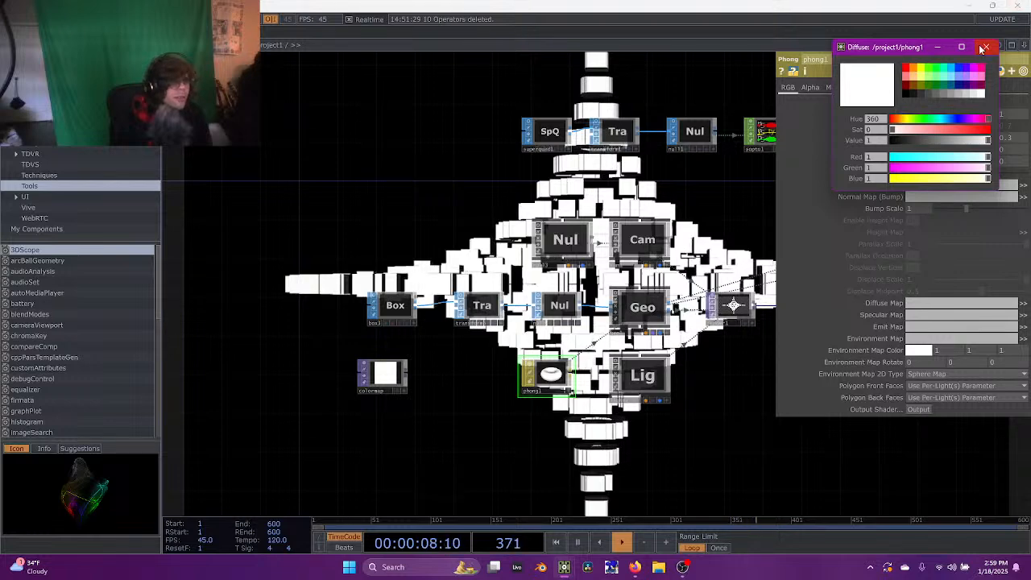
click(986, 47)
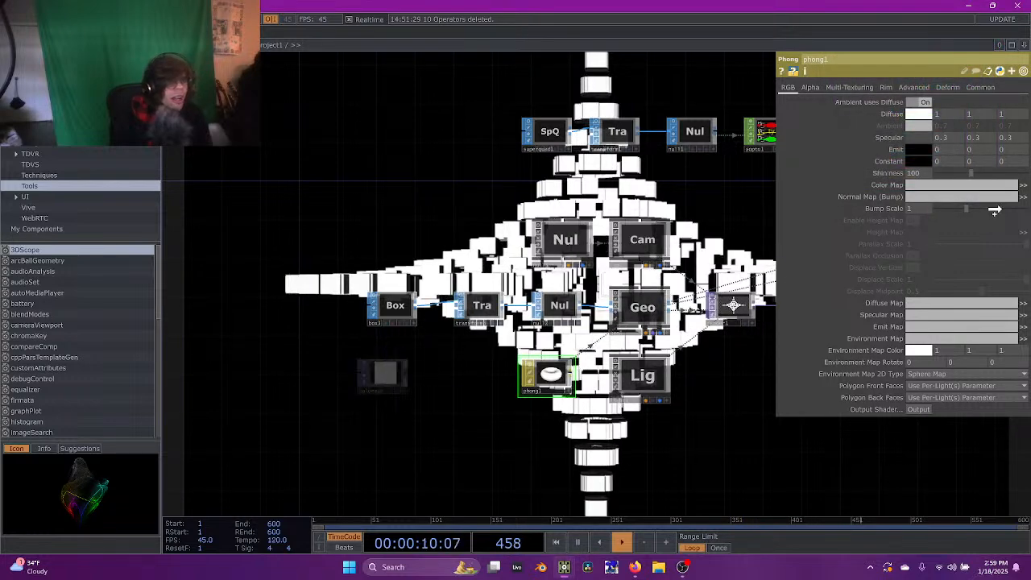
drag(988, 213, 980, 187)
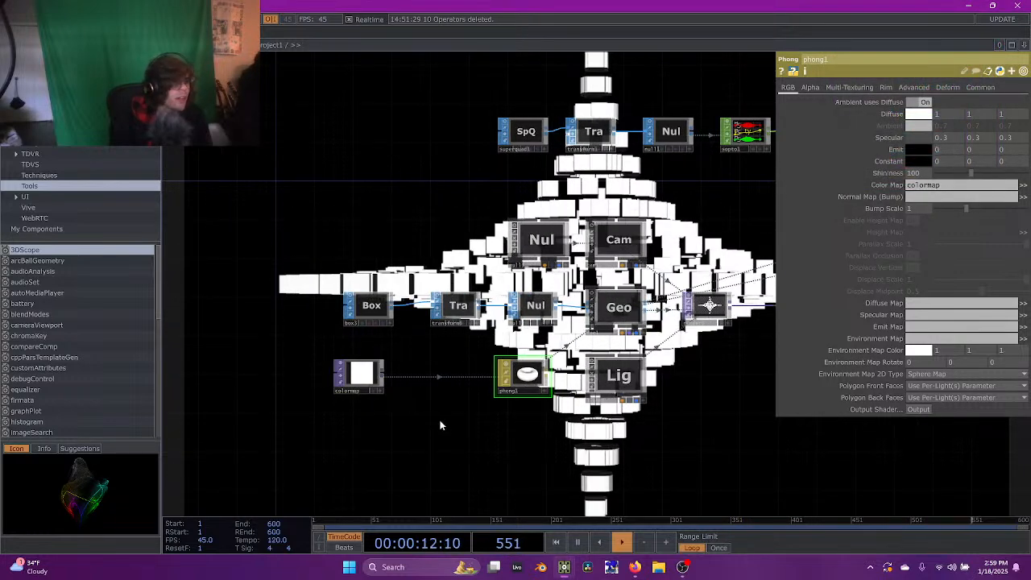
Add an LFO CHOP below the colormap TOP
drag(440, 426, 497, 387)
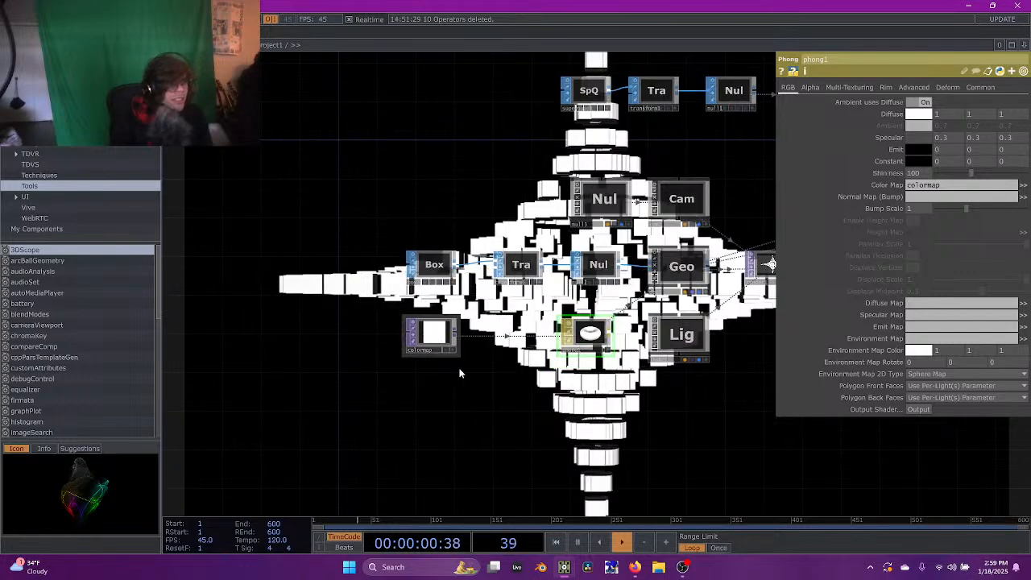
key(Tab)
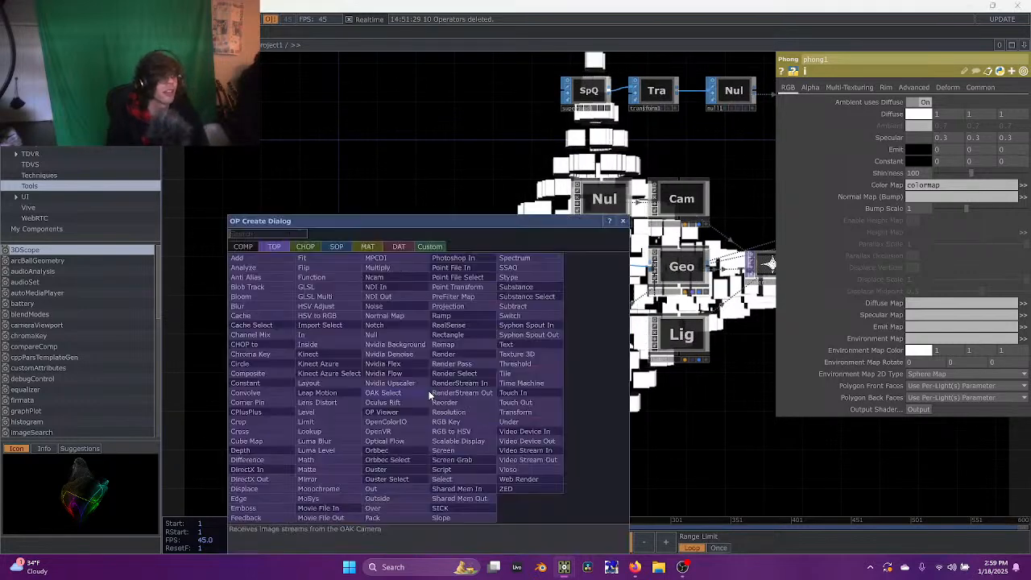
click(303, 246)
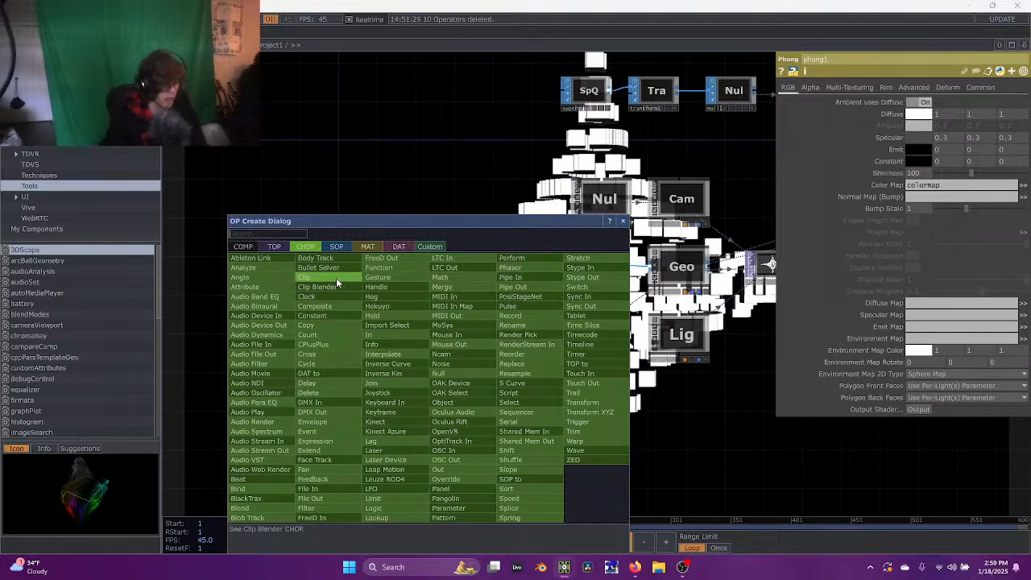
text(noise)
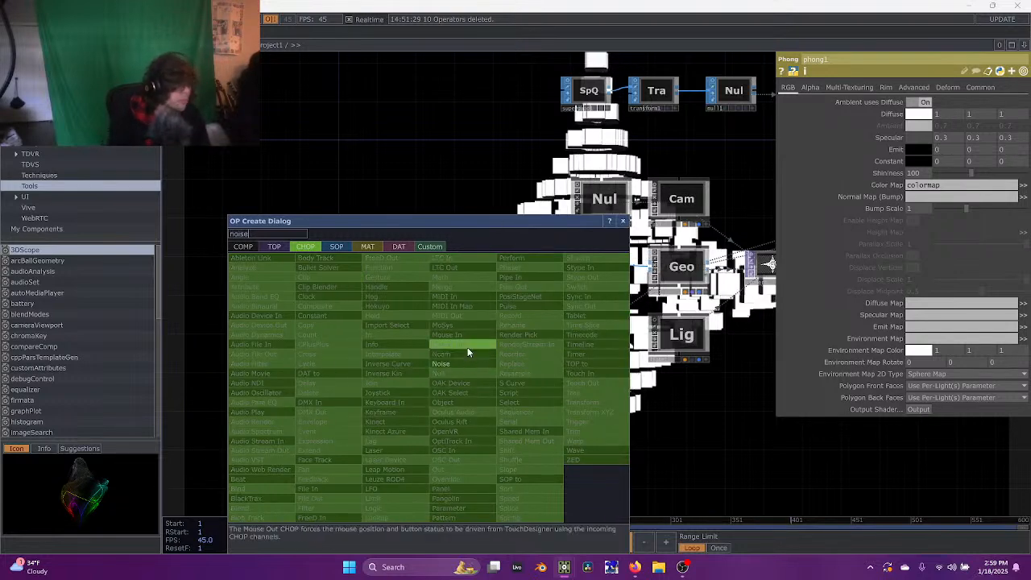
key(BackSpace)
key(BackSpace)
key(BackSpace)
key(BackSpace)
key(BackSpace)
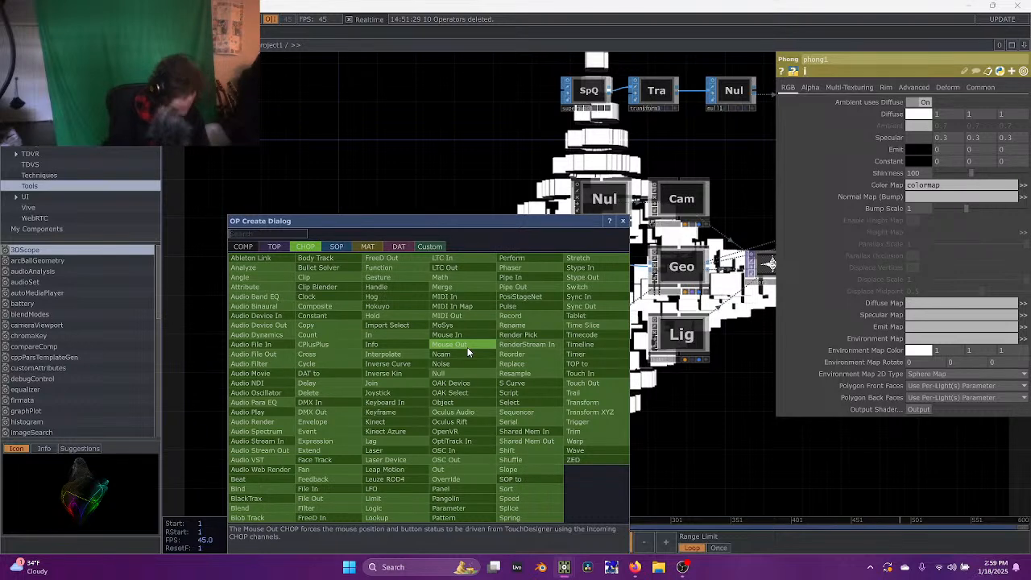
text(lfo)
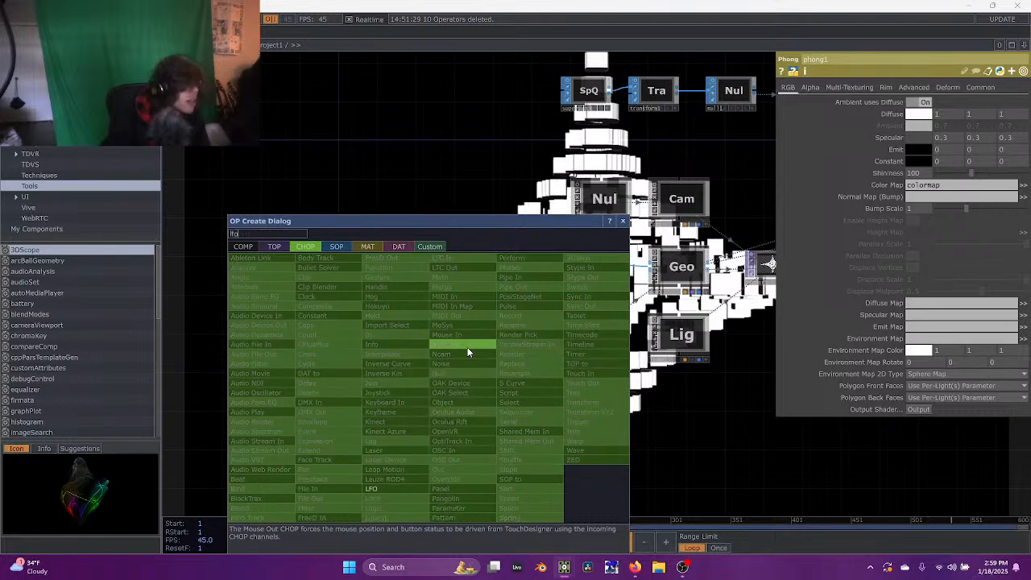
click(404, 487)
click(432, 396)
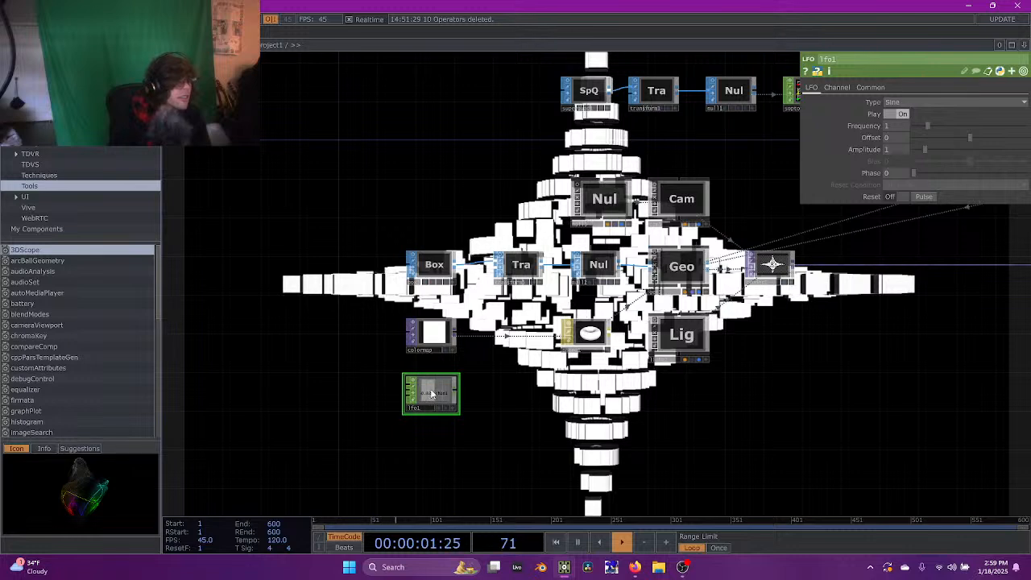
Set lfo1's offset to 0.5 and its amplitude to 0.5
drag(897, 139, 883, 136)
text(0.5)
key(Tab)
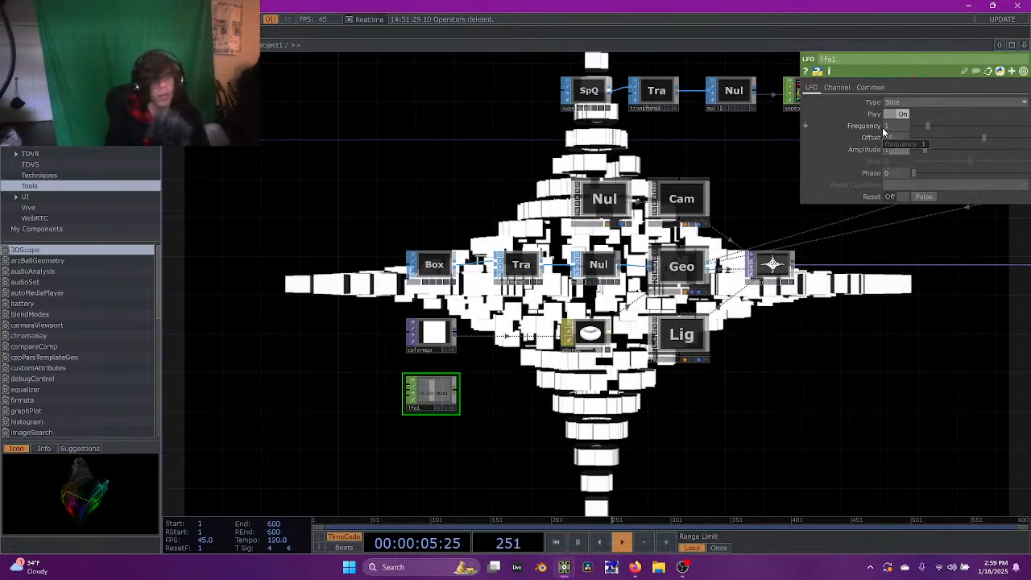
text(0.5)
key(Return)
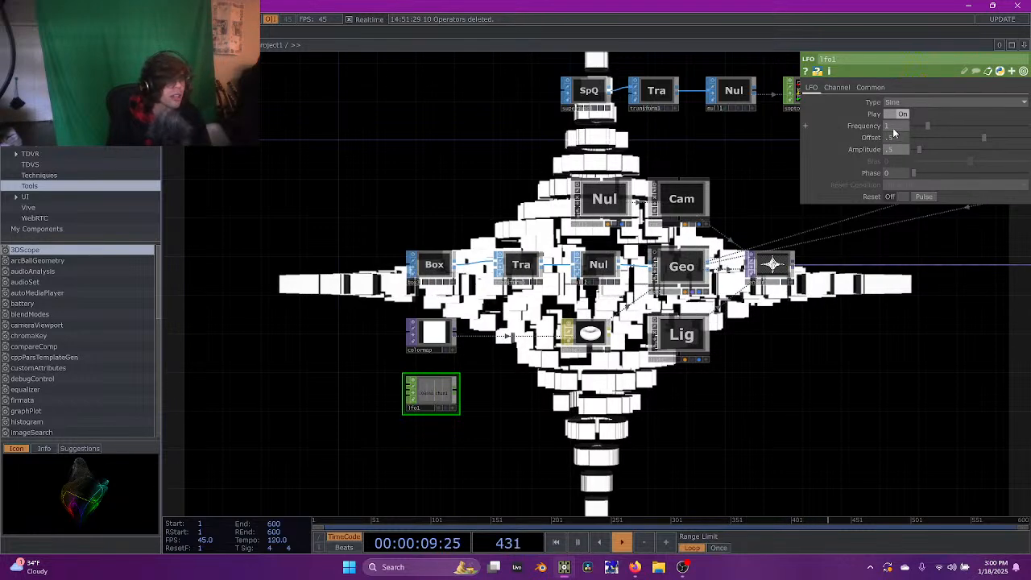
Duplicate lfo1 twice and stack the two copies directly below it
scroll(443, 391, up, 5)
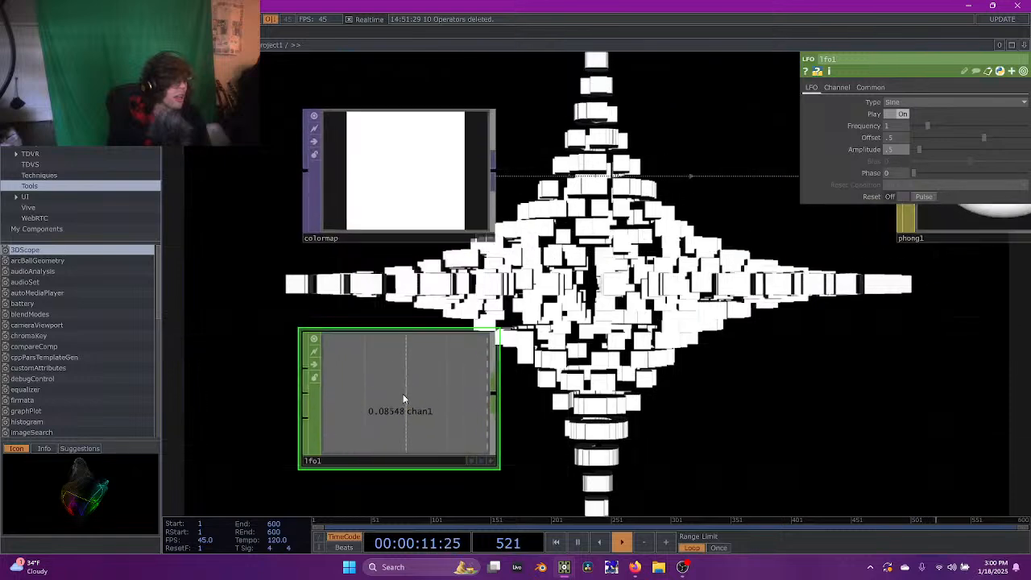
scroll(486, 388, down, 5)
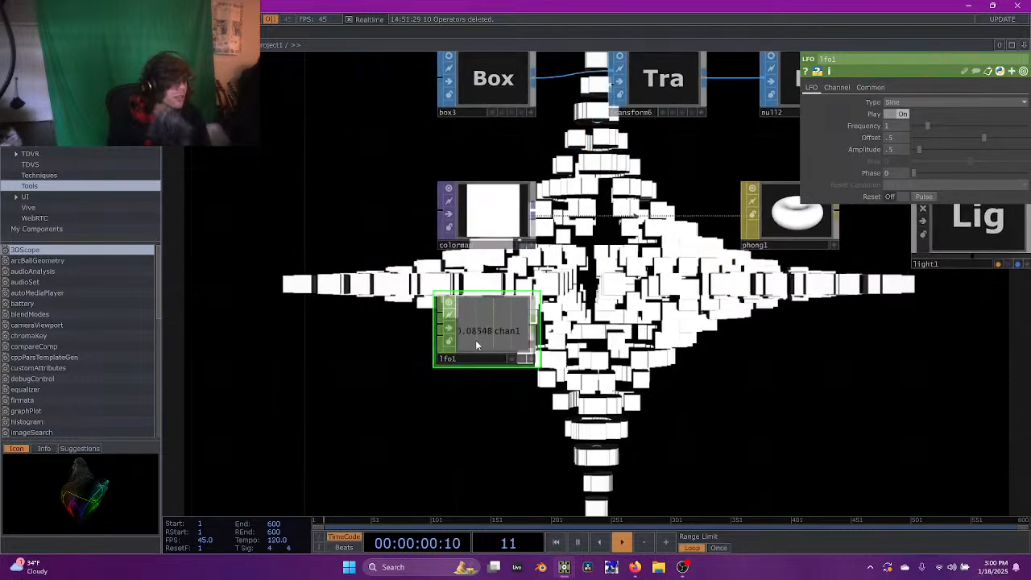
key(ctrl+v)
key(ctrl+v)
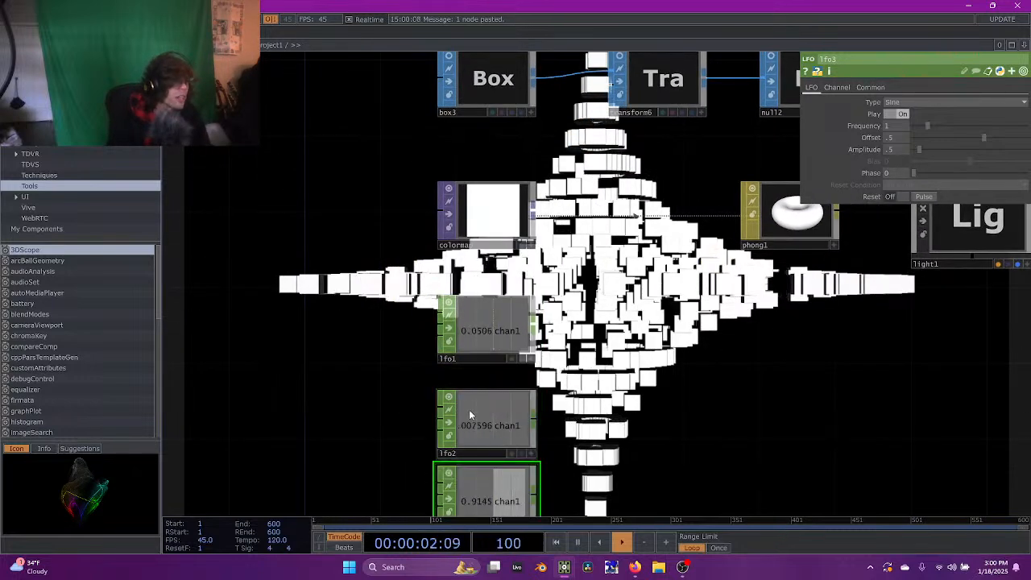
drag(486, 479, 484, 468)
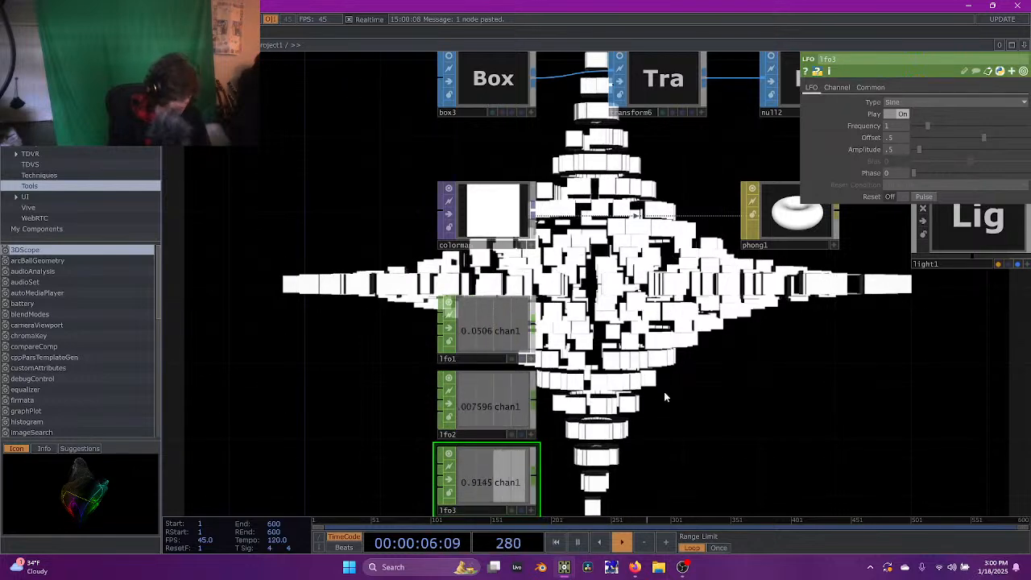
Add a Merge CHOP to the right of the three LFO CHOPs
key(Tab)
text(mer)
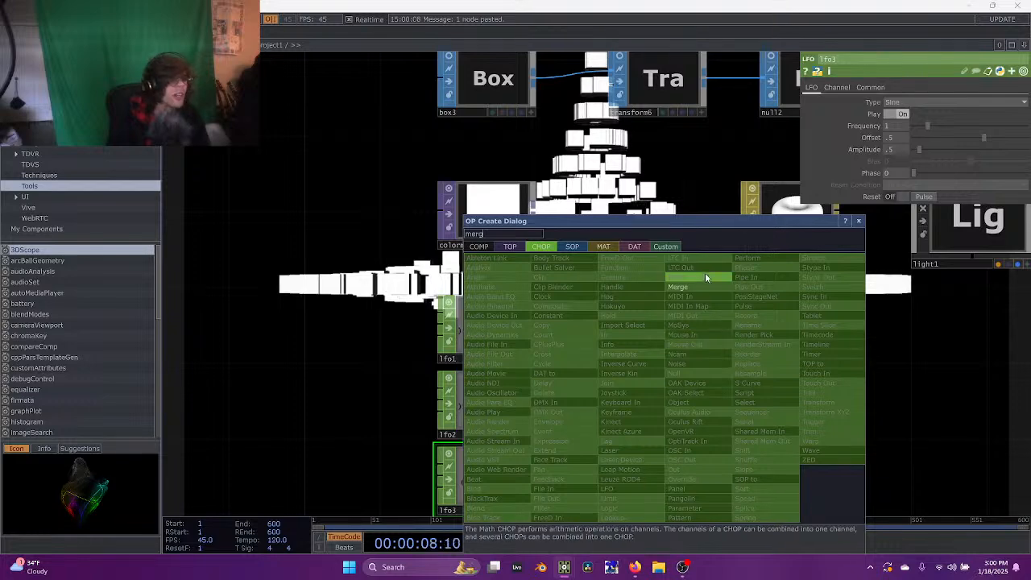
key(Return)
click(702, 397)
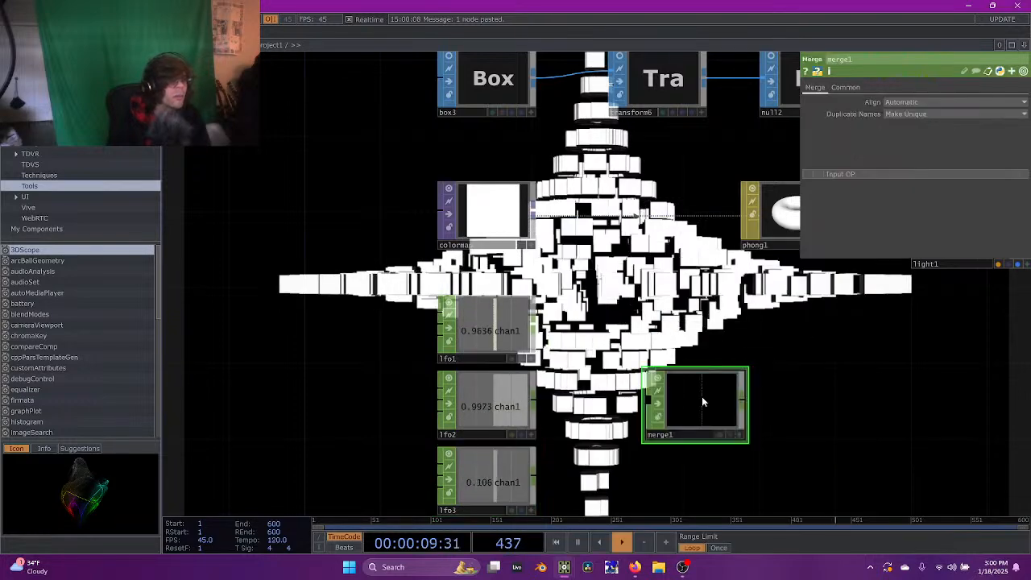
Set lfo1's channel name to r
click(483, 328)
click(836, 87)
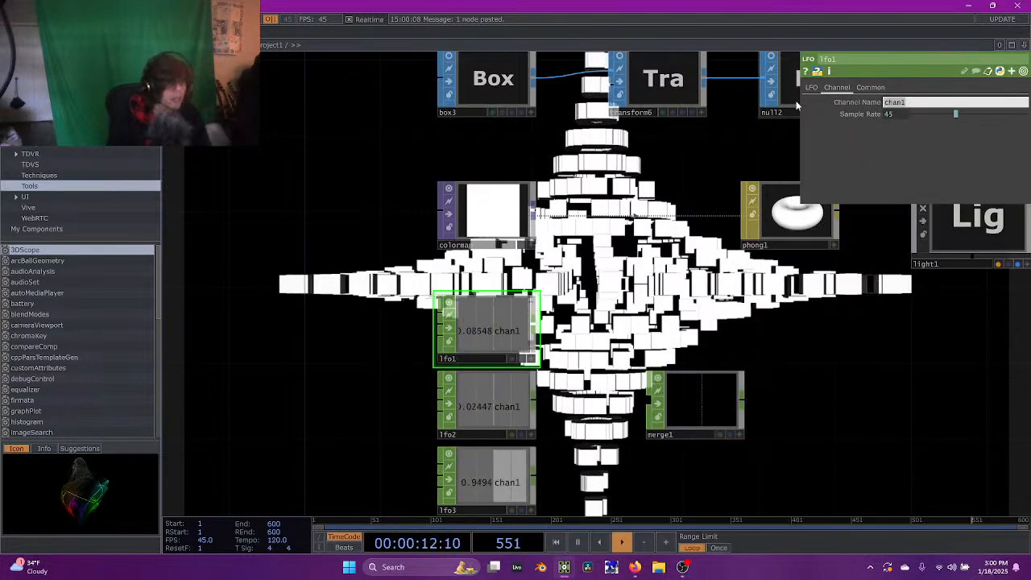
text(r)
key(Return)
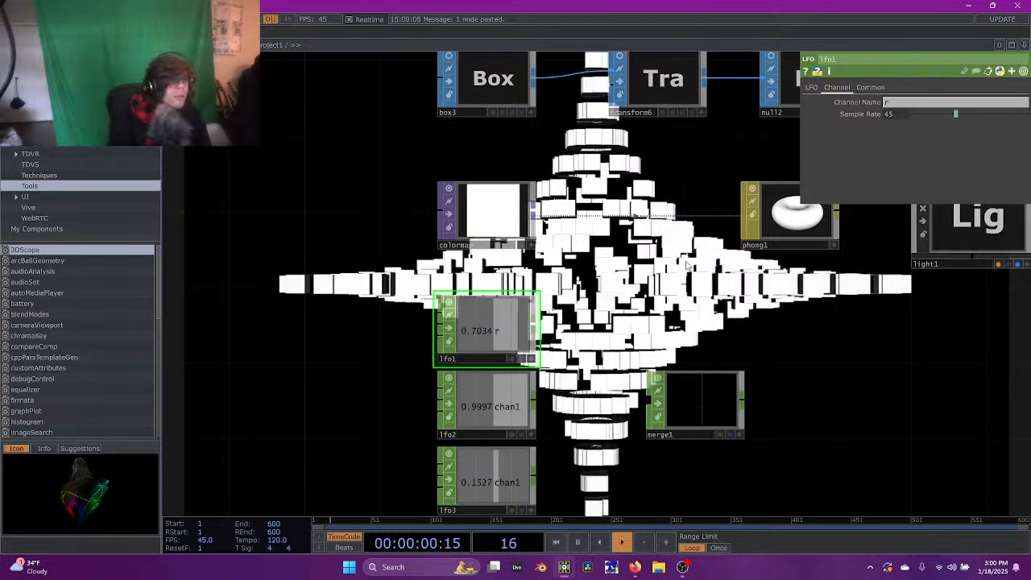
Set lfo2's channel name to g
click(505, 392)
click(836, 87)
click(912, 104)
text(g)
key(Return)
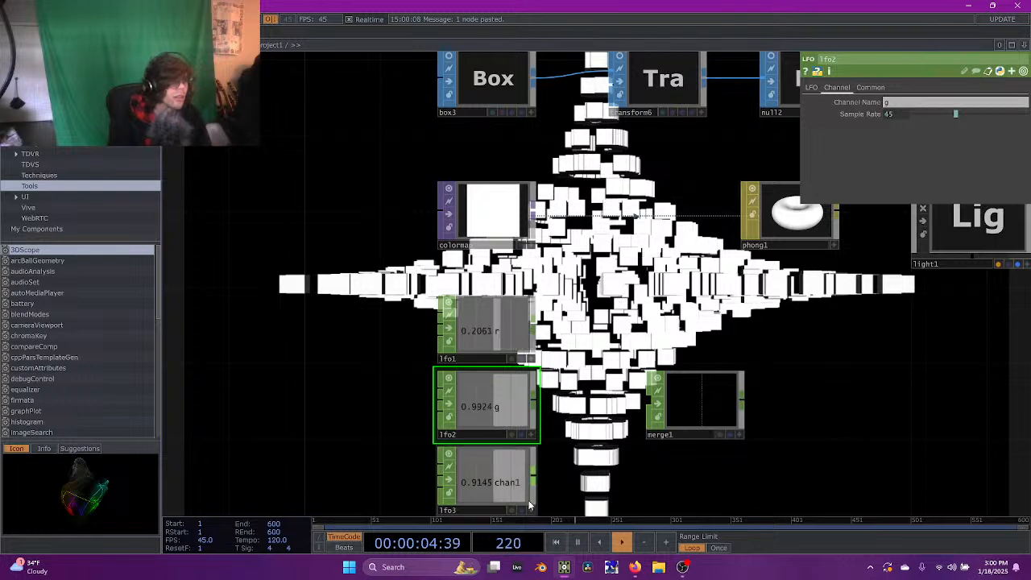
Set lfo3's channel name to b
click(503, 476)
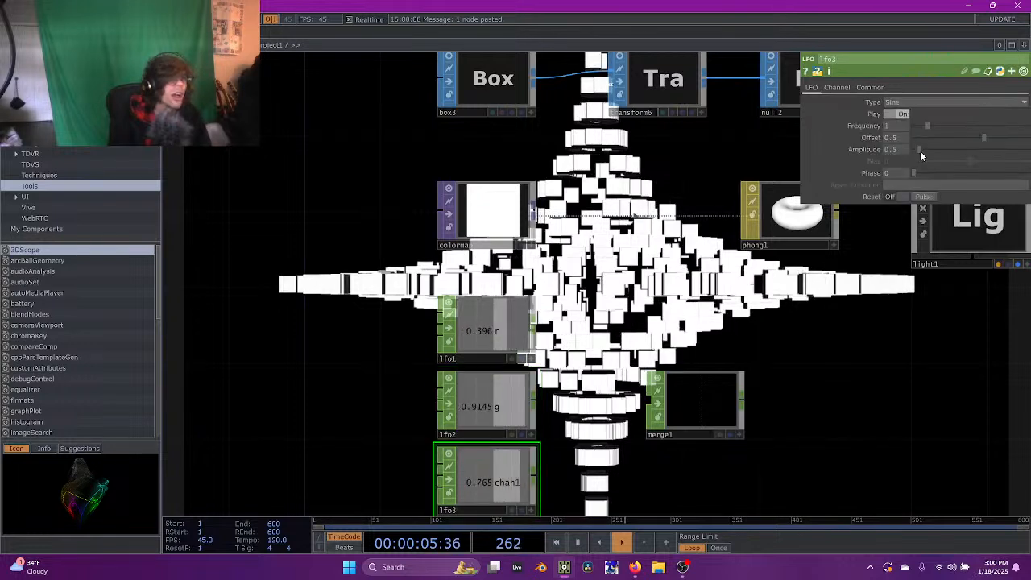
click(842, 87)
click(919, 102)
text(b)
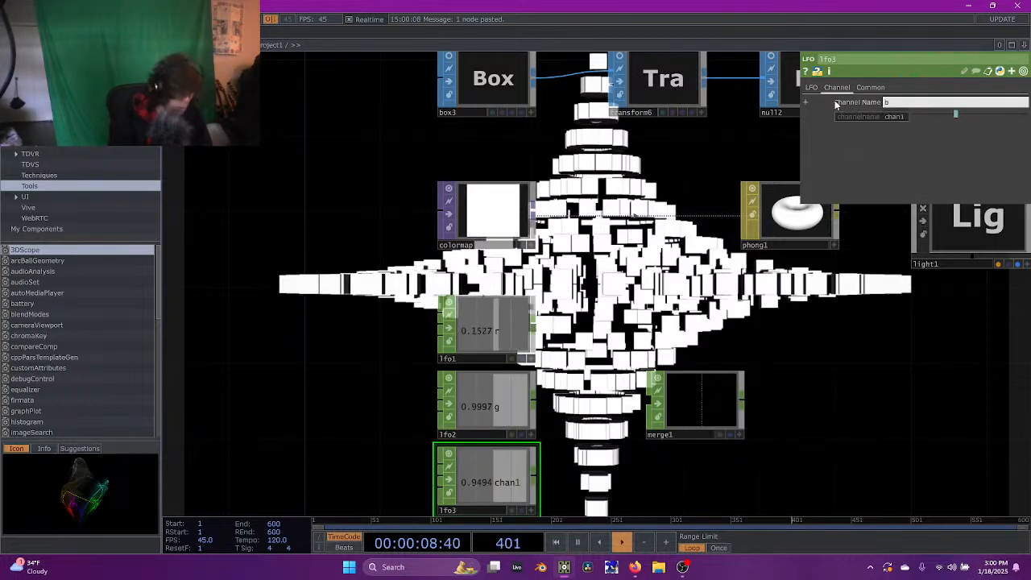
key(Return)
Change lfo1's waveform type to Triangle
click(511, 329)
click(811, 88)
click(923, 101)
click(910, 137)
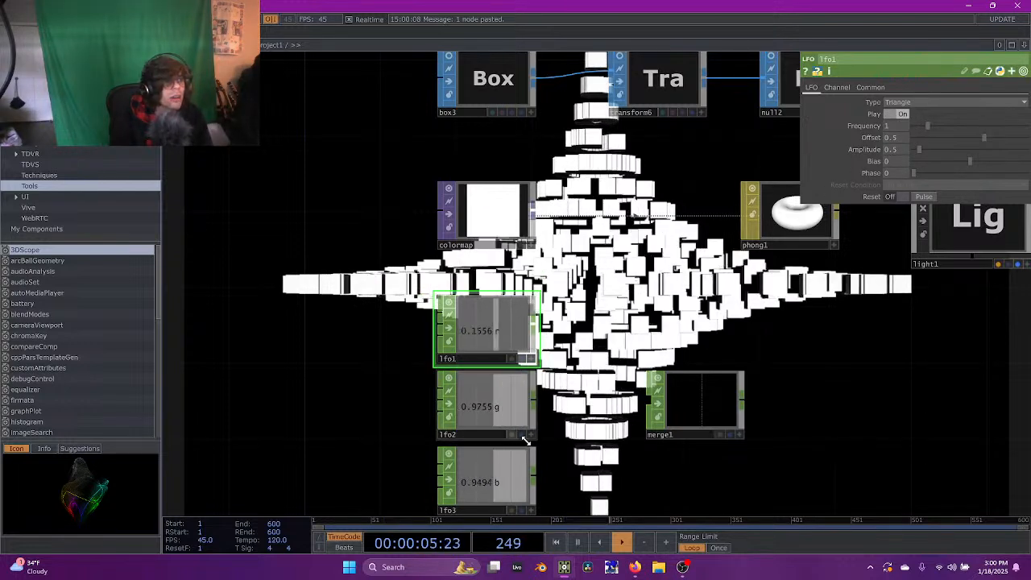
Change lfo2's waveform type to Ramp and set its offset to 0 and amplitude to 1
click(479, 407)
click(812, 87)
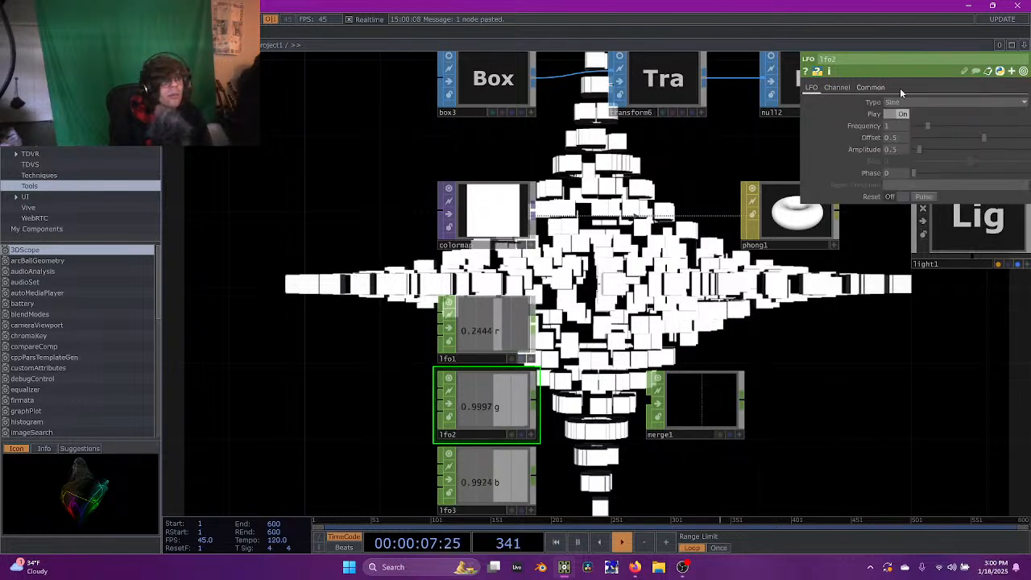
click(946, 101)
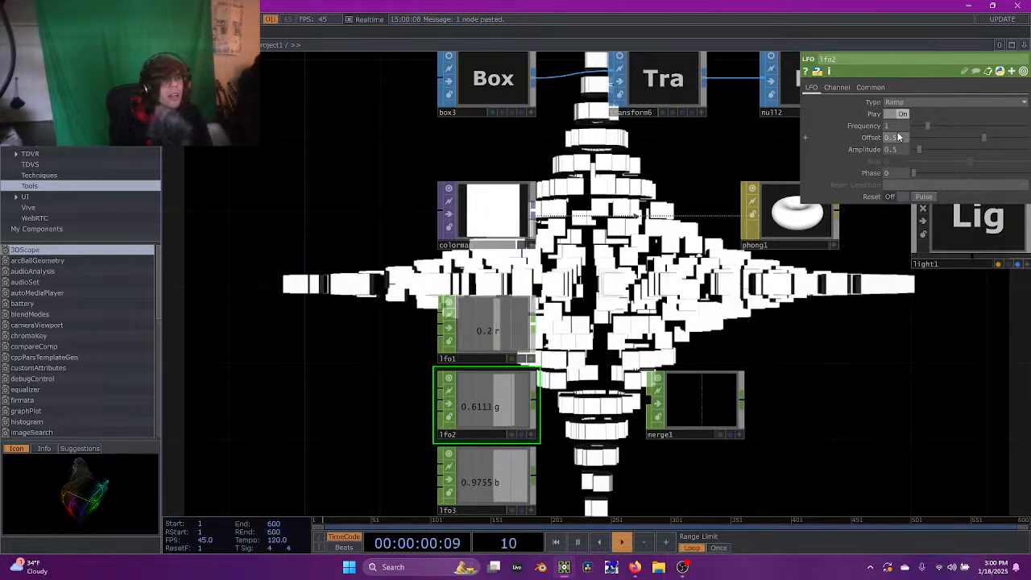
text(0)
key(Tab)
text(1)
key(Return)
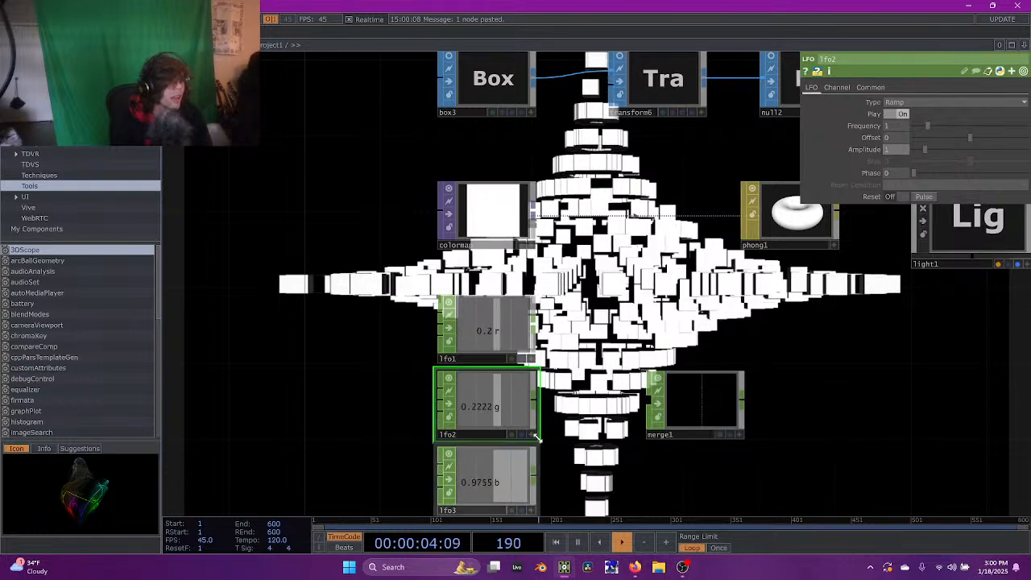
Wire lfo1, lfo2 and lfo3 into merge1 and add a Null CHOP after the merge
click(516, 347)
right_drag(584, 321, 547, 487)
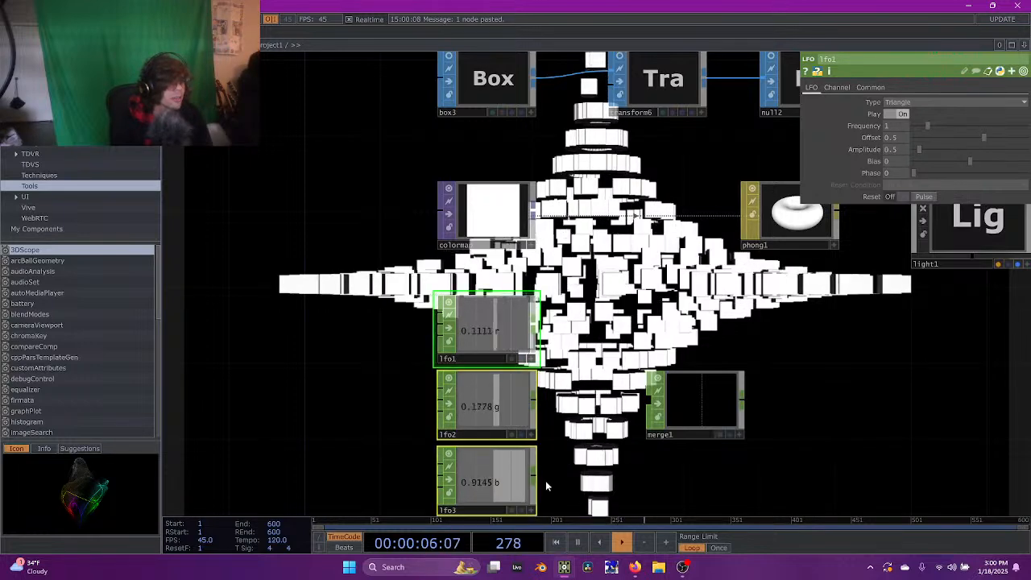
drag(534, 475, 650, 400)
drag(792, 395, 667, 390)
drag(567, 387, 508, 384)
click(535, 397)
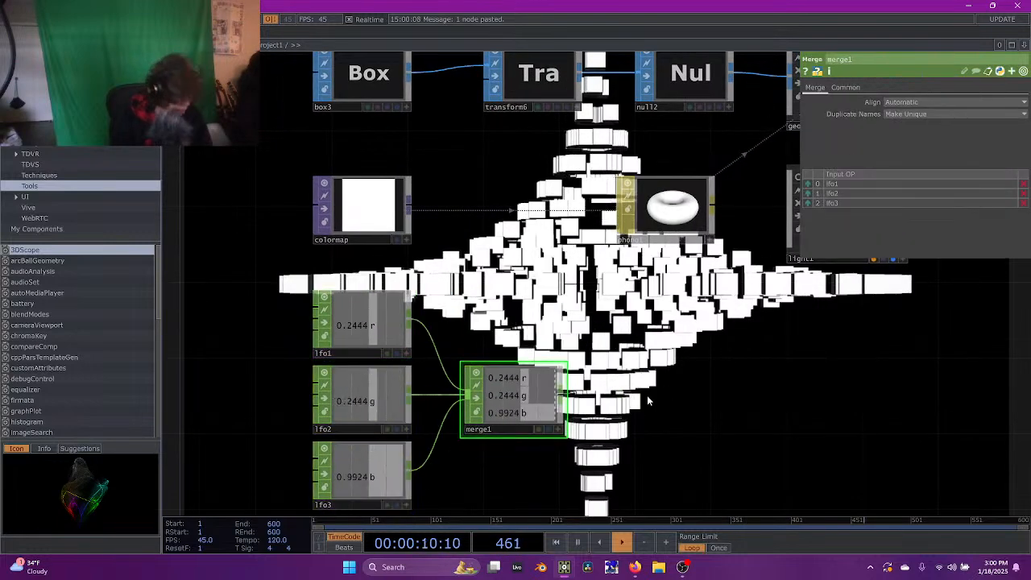
click(657, 397)
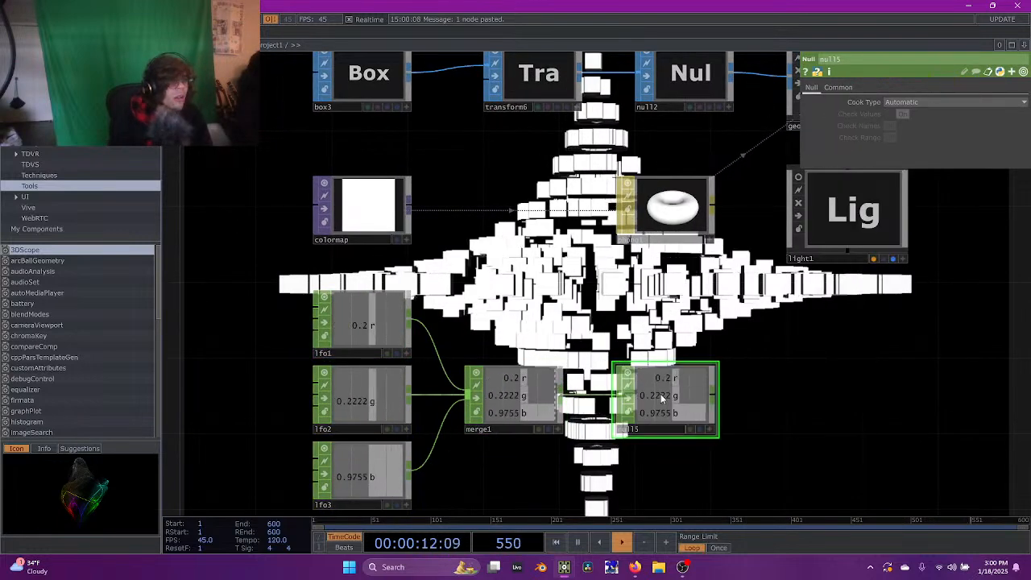
Reference null5's r, g and b channels in the red, green and blue values of the colormap TOP's color
click(395, 211)
click(711, 429)
drag(672, 377, 949, 104)
click(947, 99)
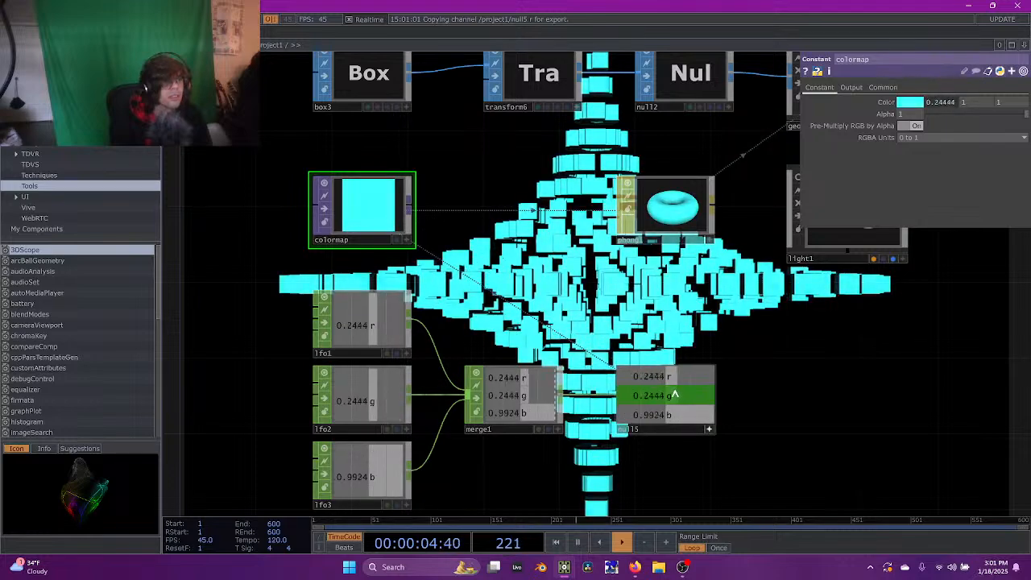
drag(675, 395, 978, 104)
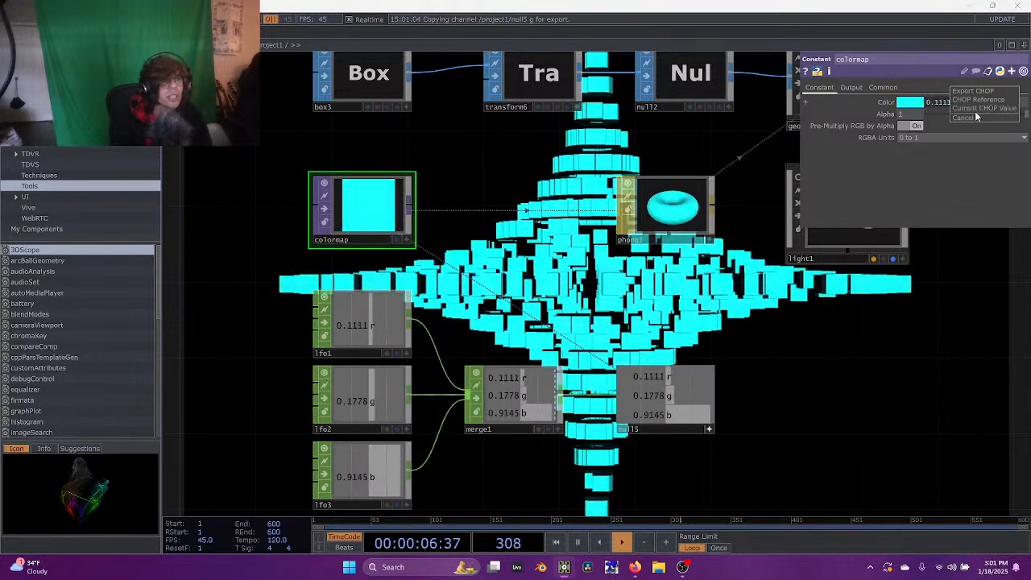
click(976, 104)
drag(673, 415, 1011, 104)
click(1009, 105)
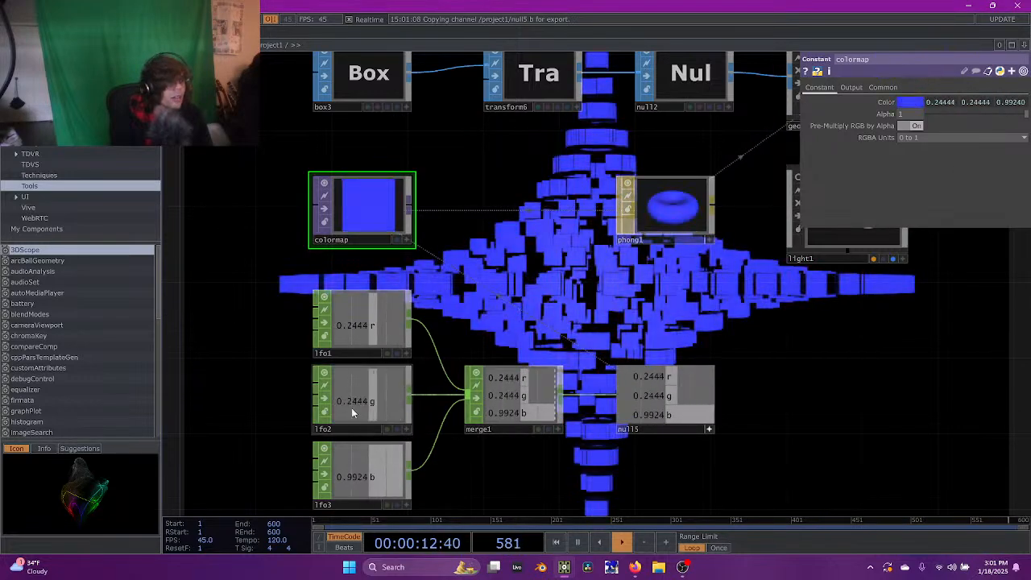
Change lfo2's waveform type to Gaussian
click(363, 395)
click(908, 103)
click(901, 126)
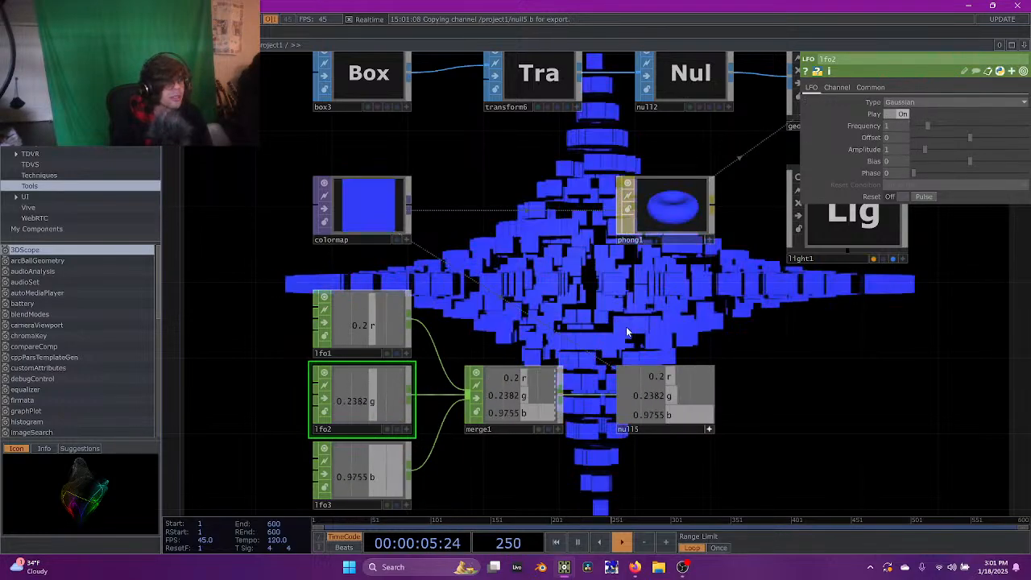
Set lfo1's frequency to 0.25
click(375, 318)
drag(898, 127, 813, 113)
text(.25)
key(Return)
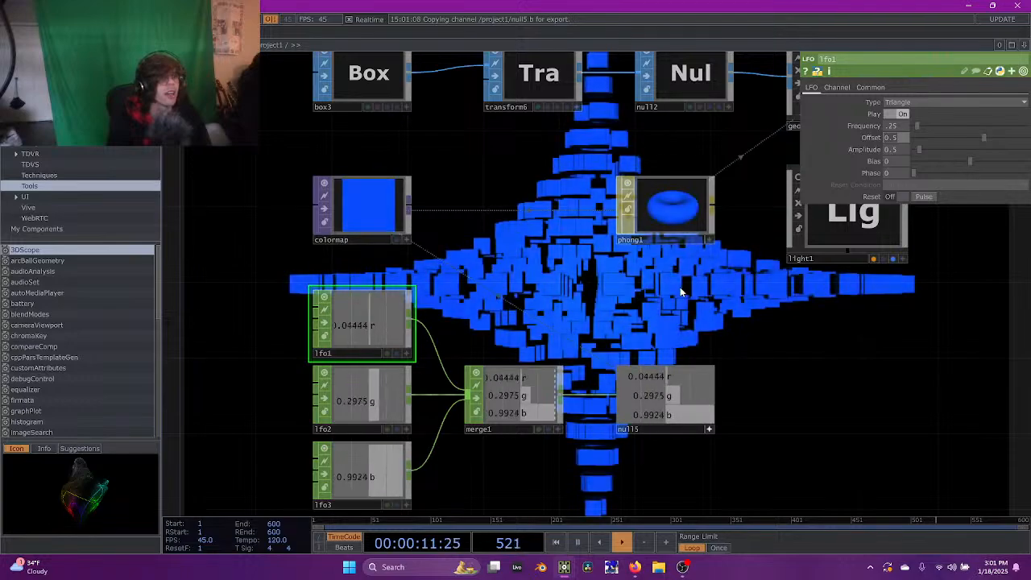
Set lfo2's frequency to 0.56
click(407, 381)
drag(895, 127, 839, 126)
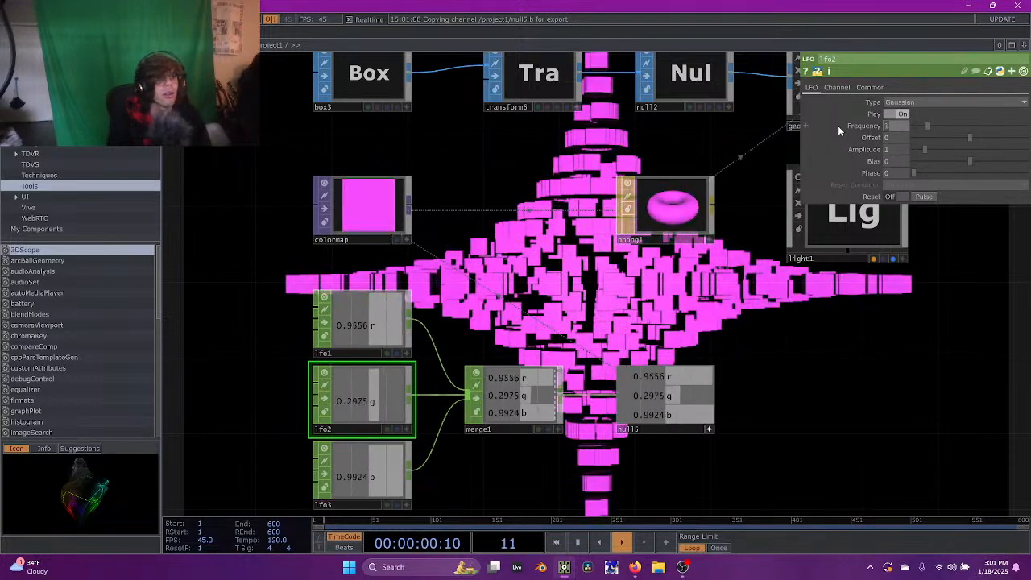
text(.56)
key(Return)
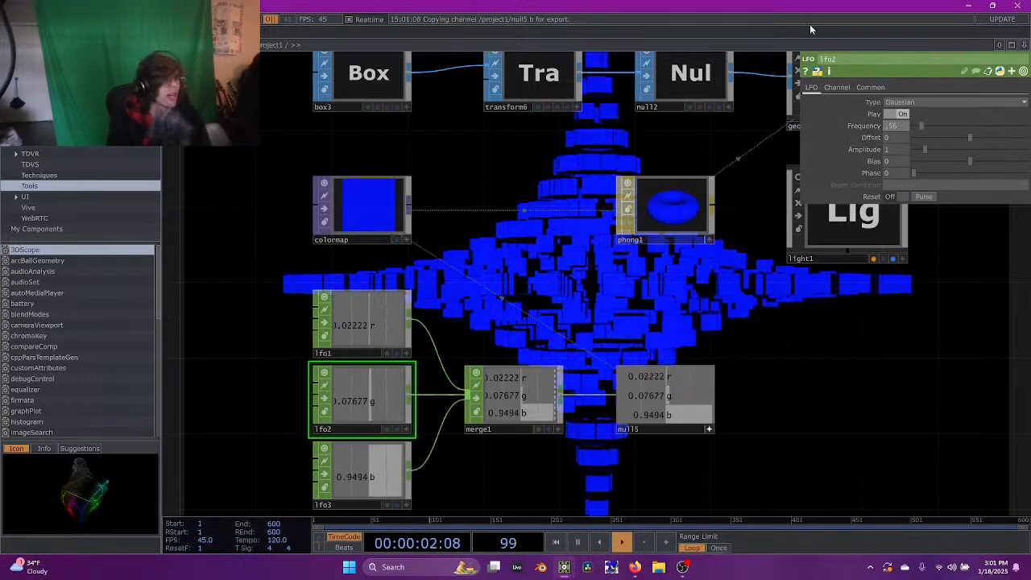
Set lfo3's frequency to 0.2
click(349, 470)
click(811, 87)
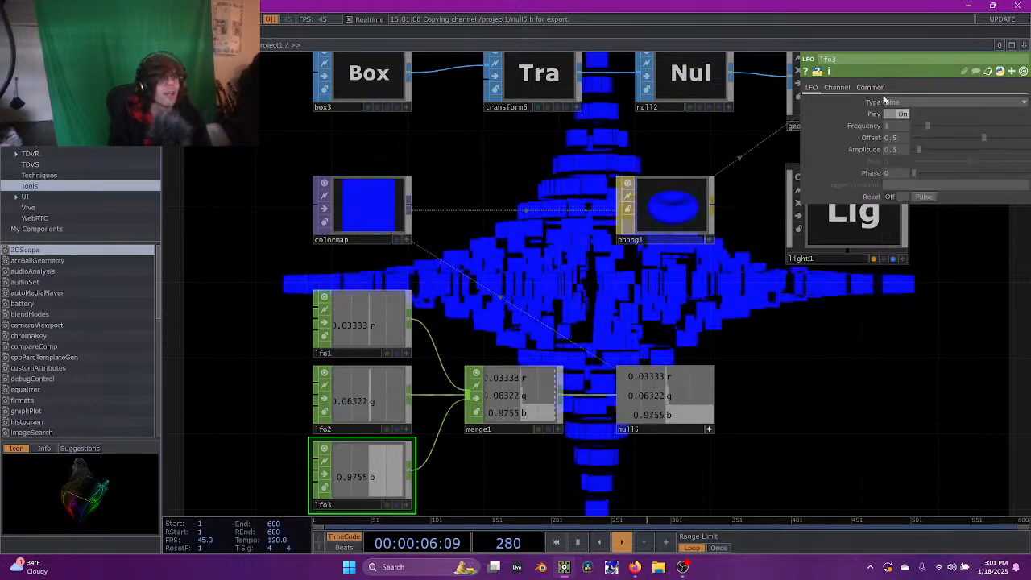
drag(904, 127, 817, 122)
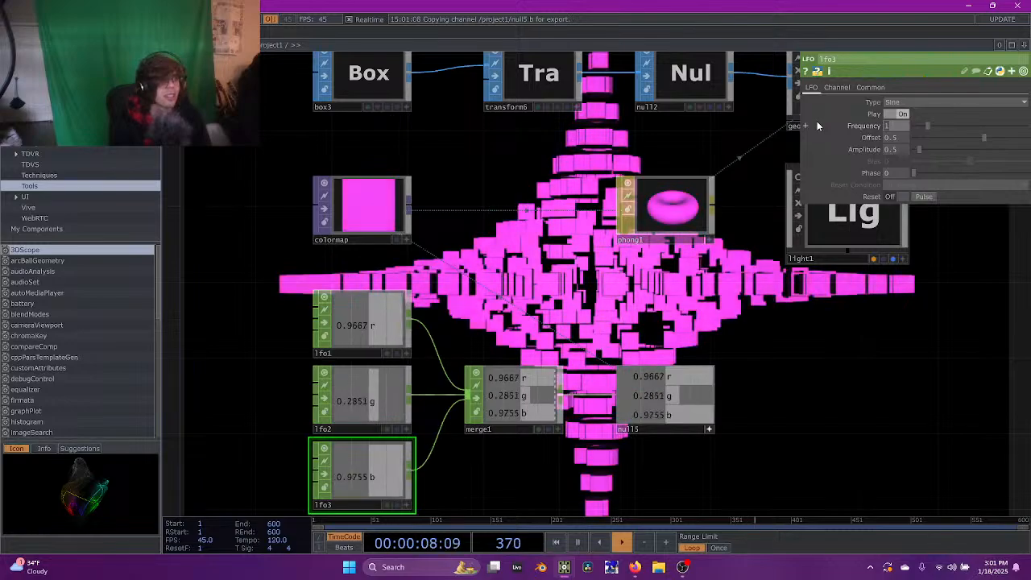
text(.2)
key(Return)
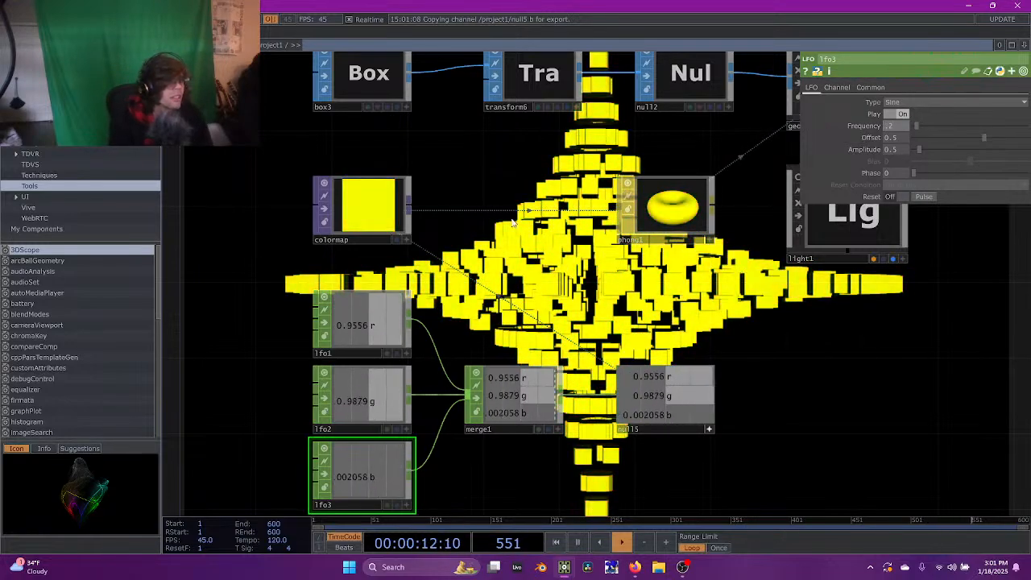
Set the Y rotation of transform1, the transform after superquad1, to the expression absTime.seconds
drag(580, 257, 625, 318)
drag(591, 214, 598, 248)
click(593, 171)
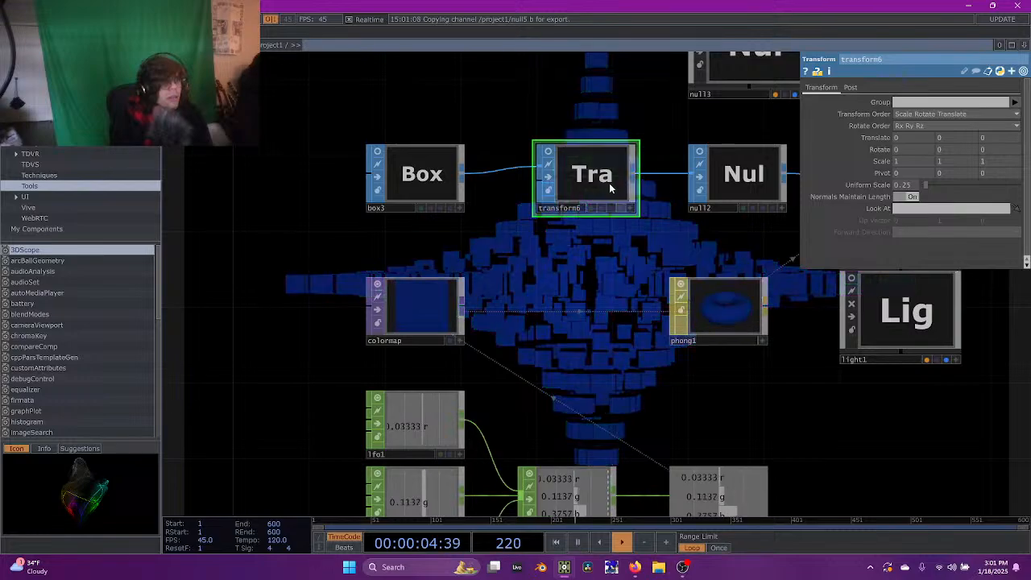
drag(595, 113, 601, 255)
drag(557, 142, 475, 353)
drag(752, 234, 495, 249)
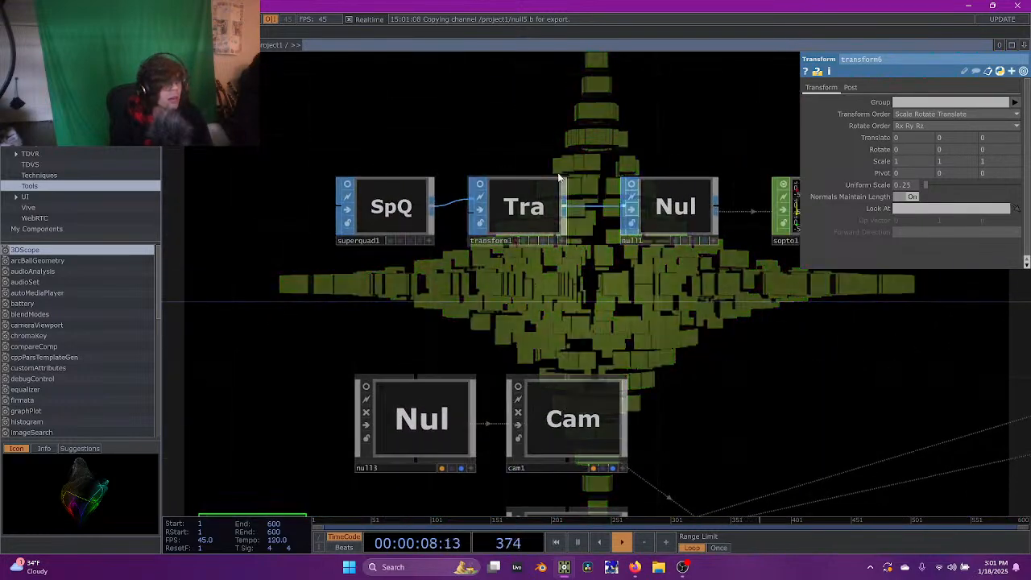
click(492, 211)
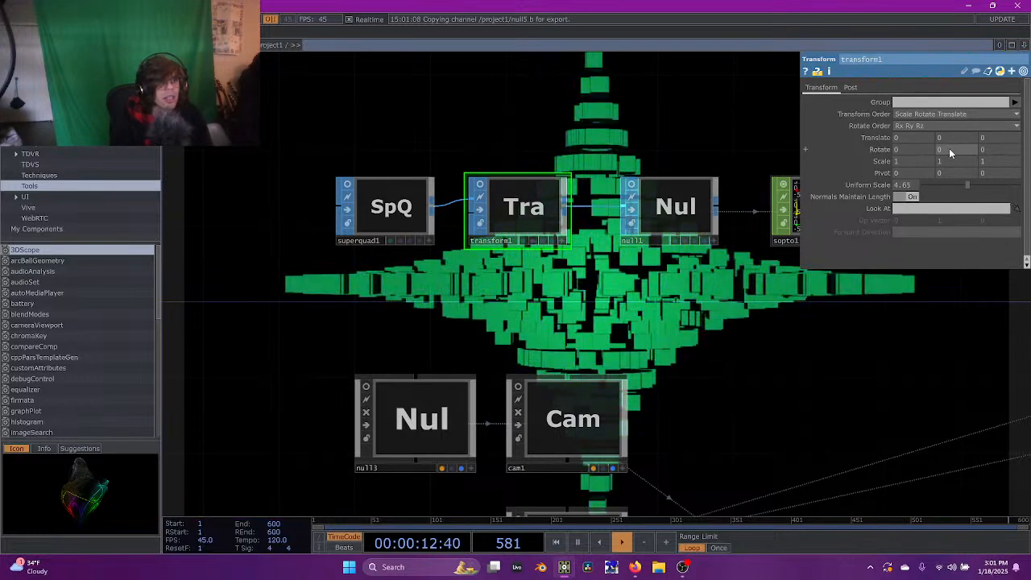
mouse_move(954, 148)
mouse_down()
mouse_move(977, 149)
mouse_move(956, 152)
mouse_up()
click(959, 151)
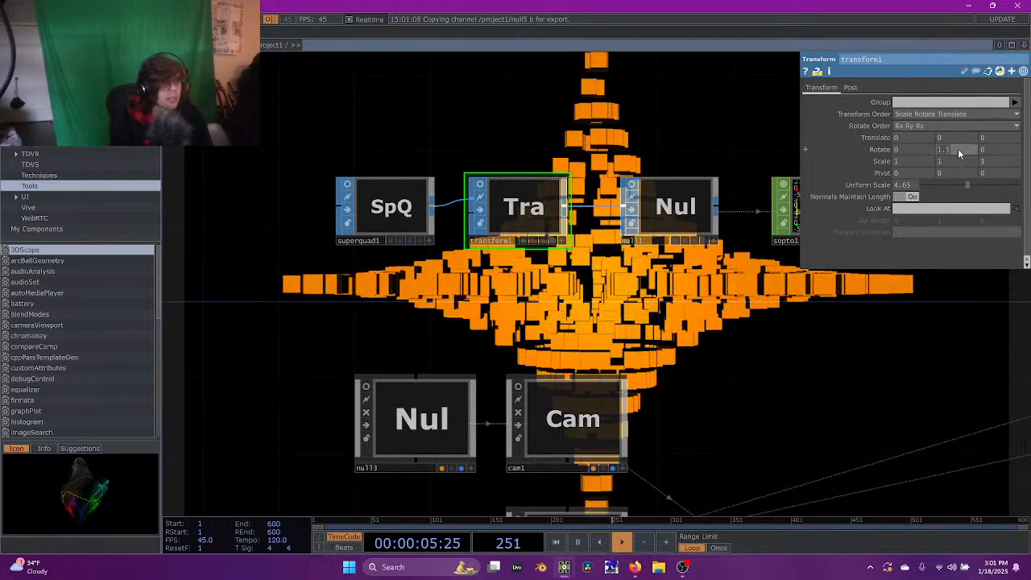
text(absTime.sec)
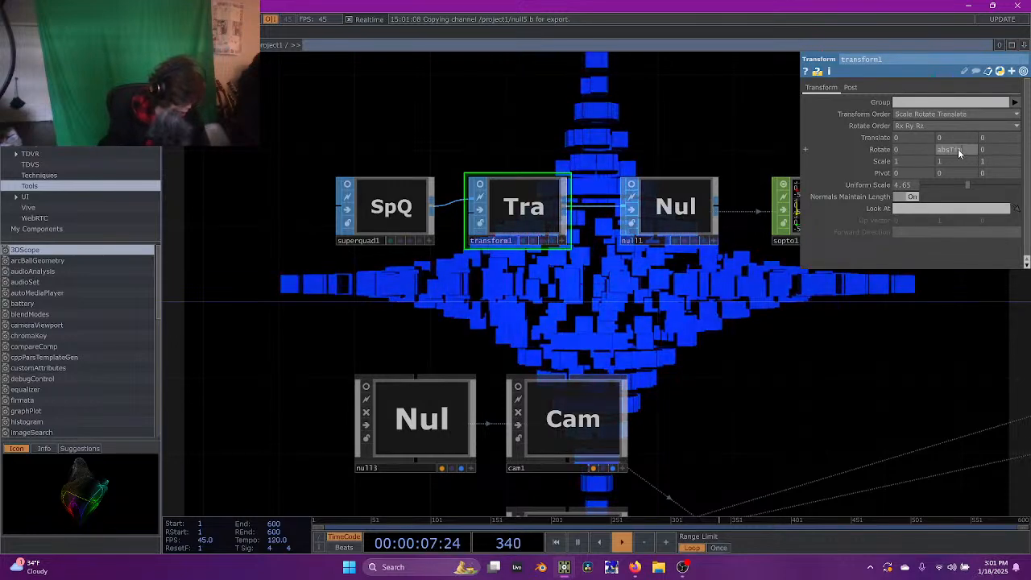
key(Return)
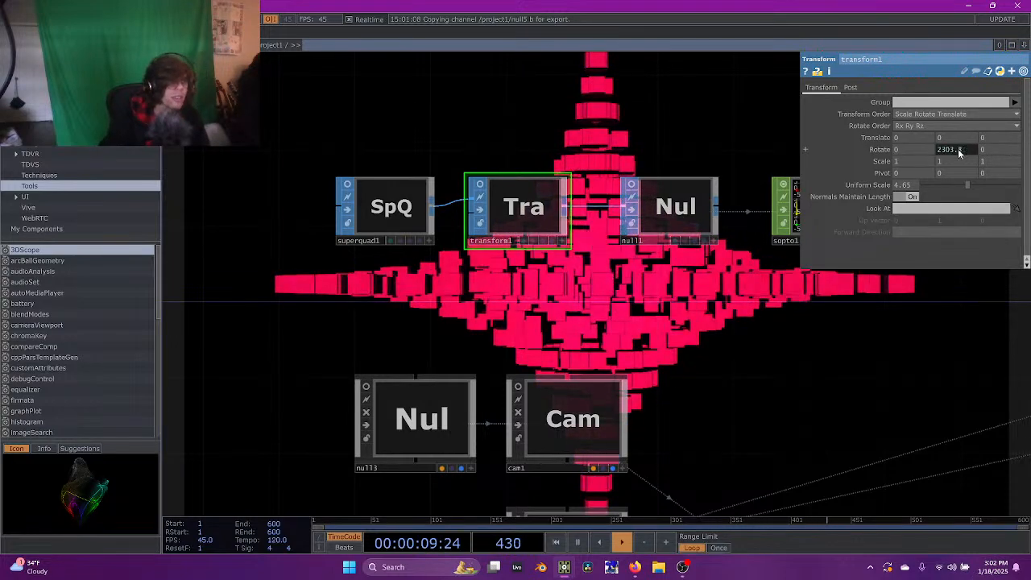
Speed up the Y rotation of transform1 by changing its expression to absTime.seconds * 10
click(958, 151)
text(* 2.)
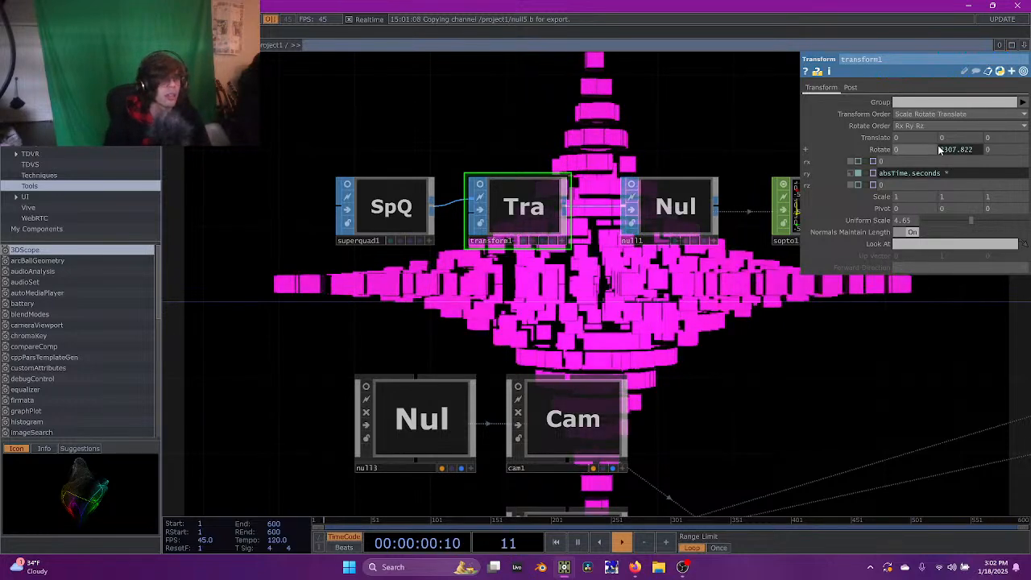
text(5)
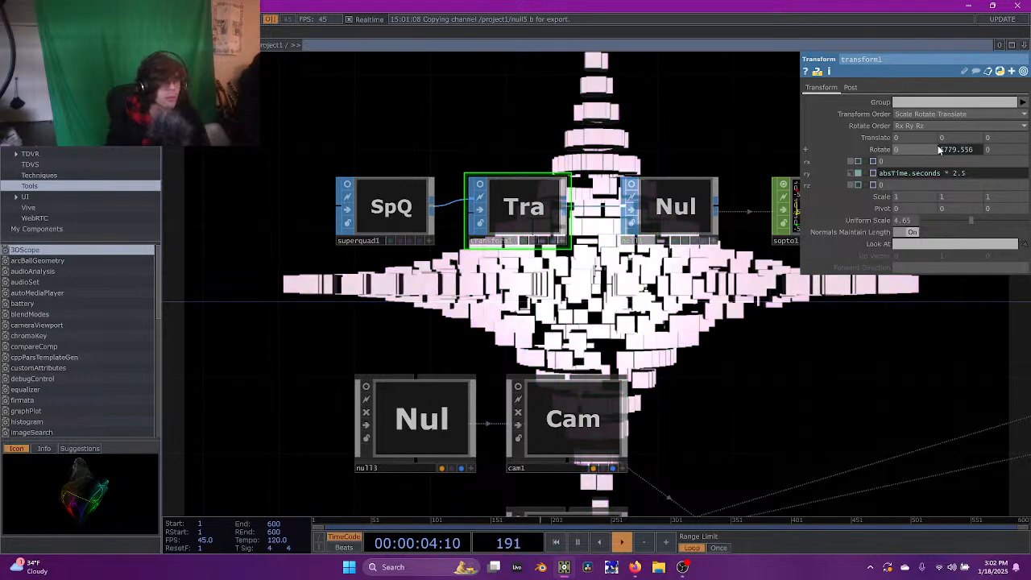
key(BackSpace)
key(BackSpace)
key(BackSpace)
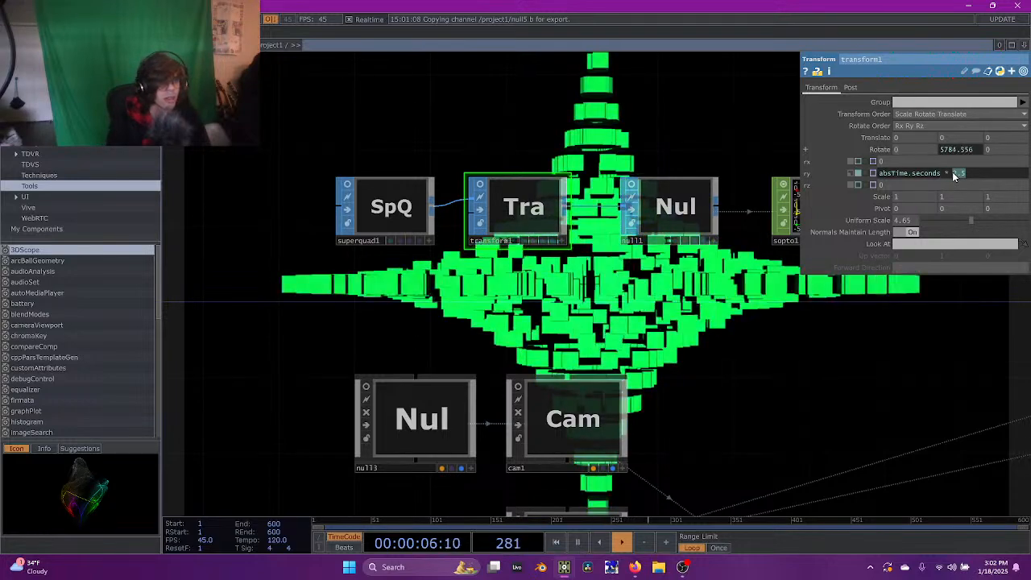
text(10)
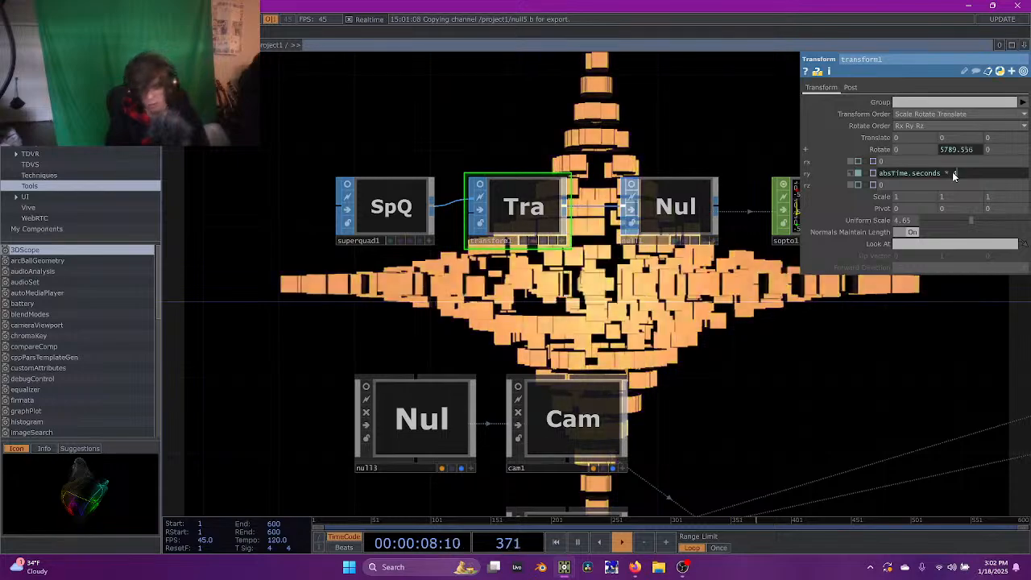
key(Return)
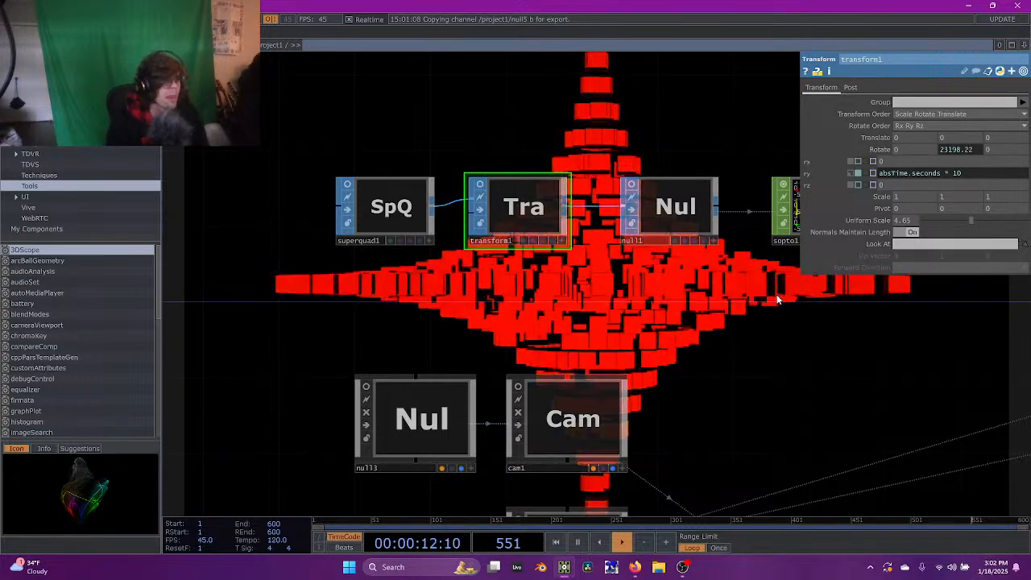
Slow the movement of noise1 by setting its Z translate expression to absTime.seconds * .01
drag(666, 322, 519, 352)
drag(760, 323, 399, 339)
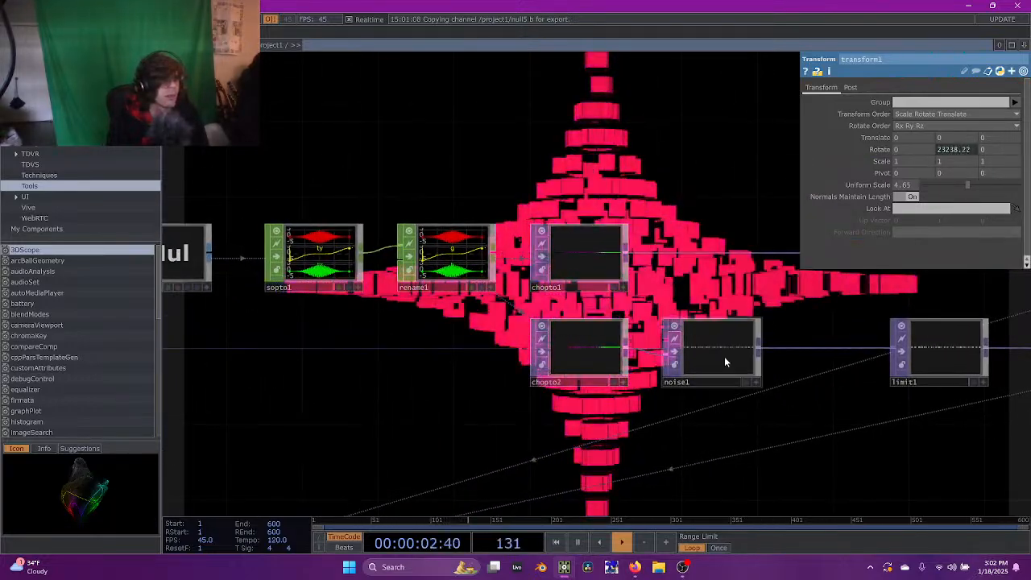
click(724, 356)
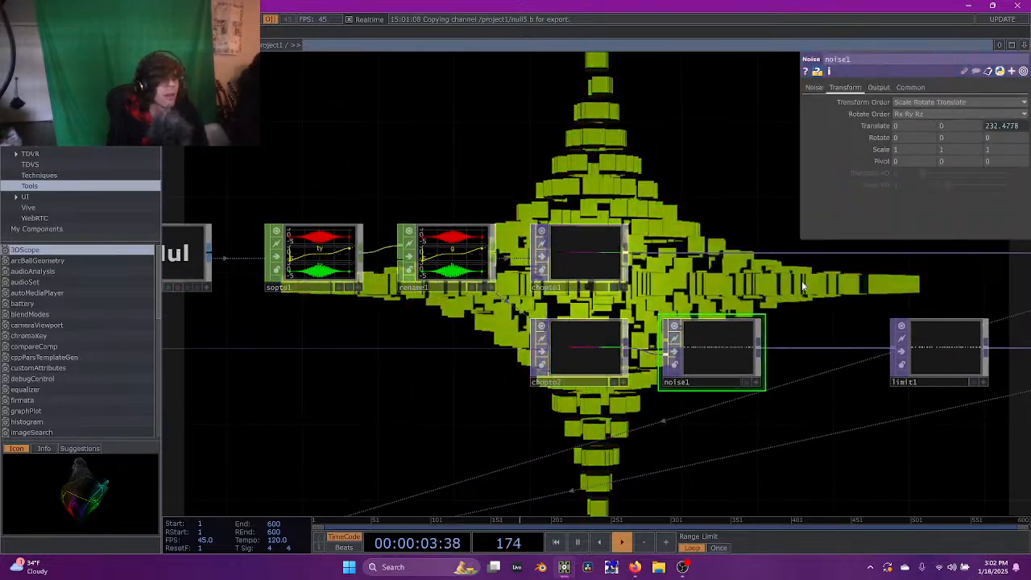
click(1008, 126)
click(987, 161)
key(BackSpace)
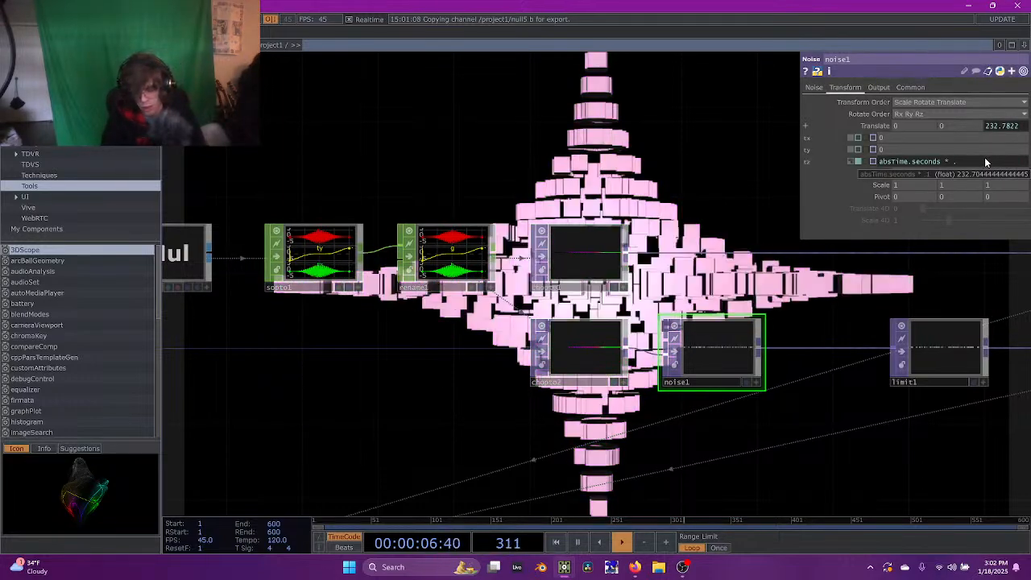
text(01)
key(Return)
Set the exponent of noise1 to 1.35 and its period to 2
drag(764, 327, 576, 331)
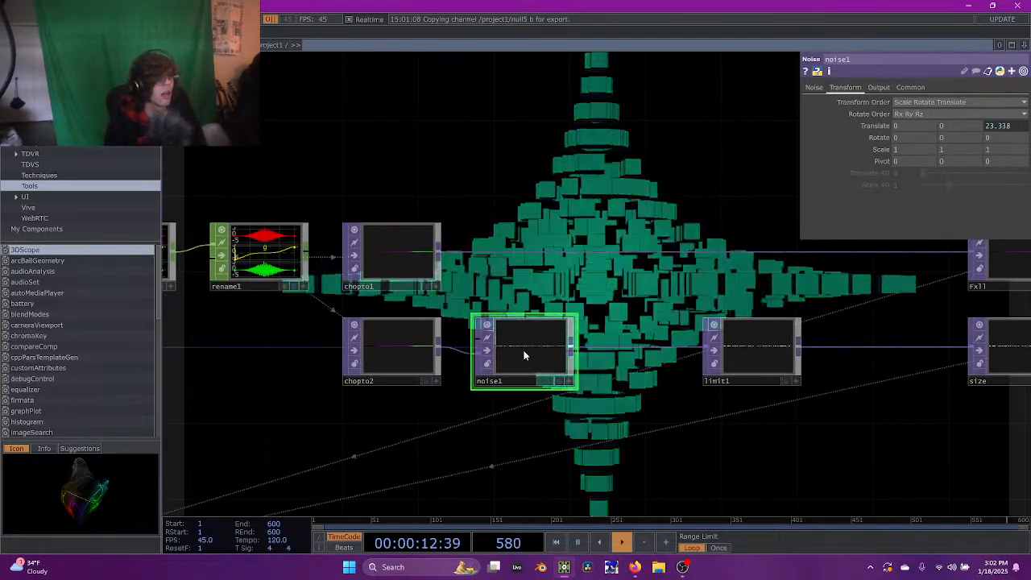
click(814, 87)
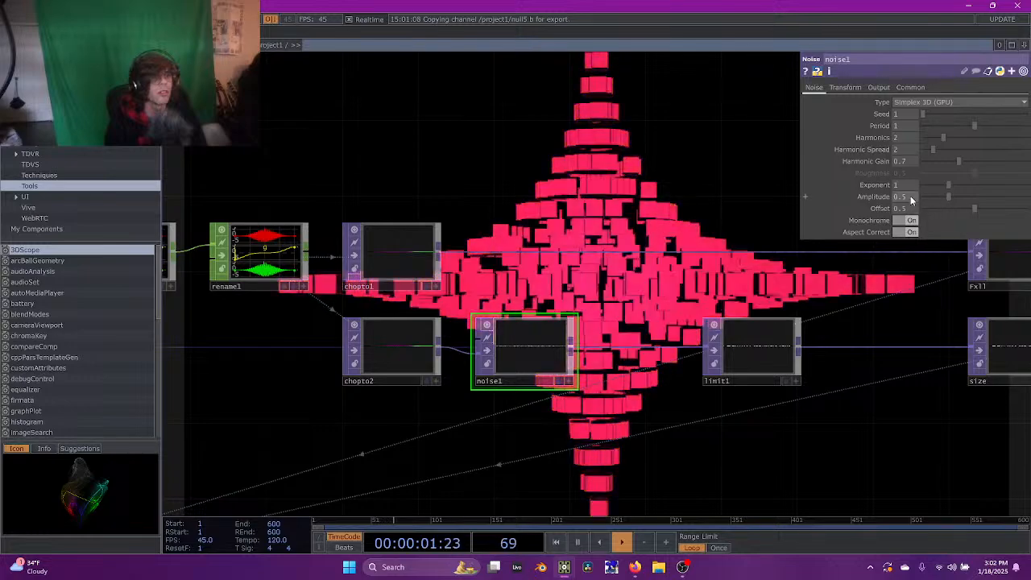
mouse_move(949, 185)
mouse_down()
mouse_move(987, 183)
mouse_move(909, 186)
mouse_move(958, 186)
mouse_up()
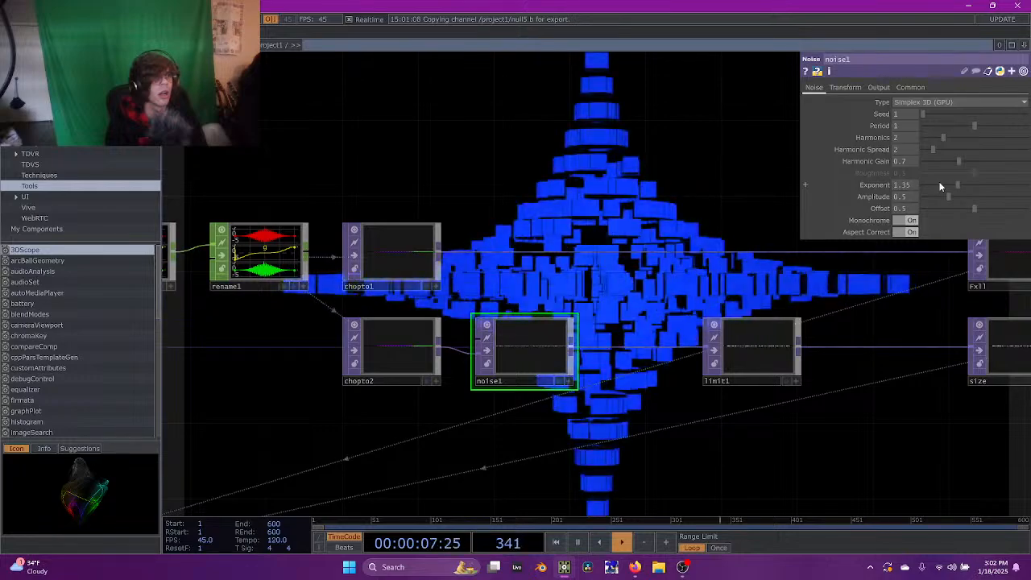
drag(974, 126, 1028, 126)
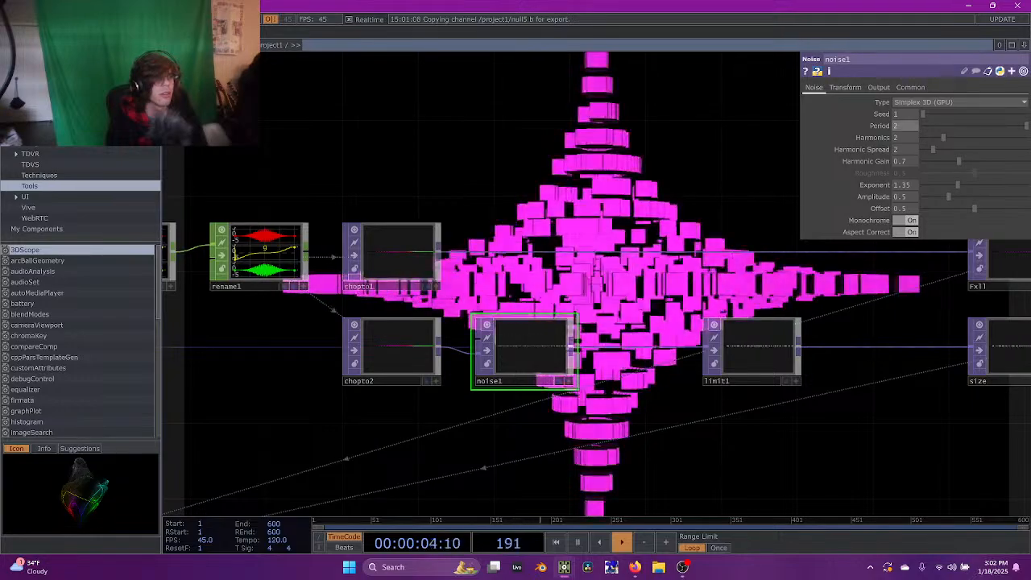
Delete superquad1 from the start of the point-generating chain
drag(725, 155, 800, 84)
drag(630, 350, 978, 430)
drag(339, 304, 756, 346)
drag(530, 255, 417, 254)
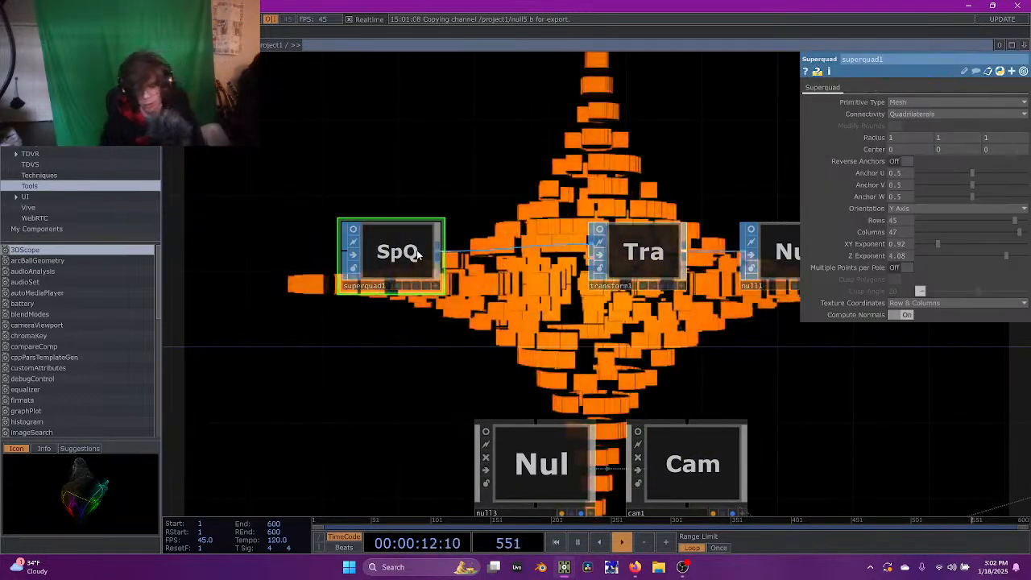
key(Delete)
Add a Box SOP in front of transform1 and connect its output to transform1
key(Tab)
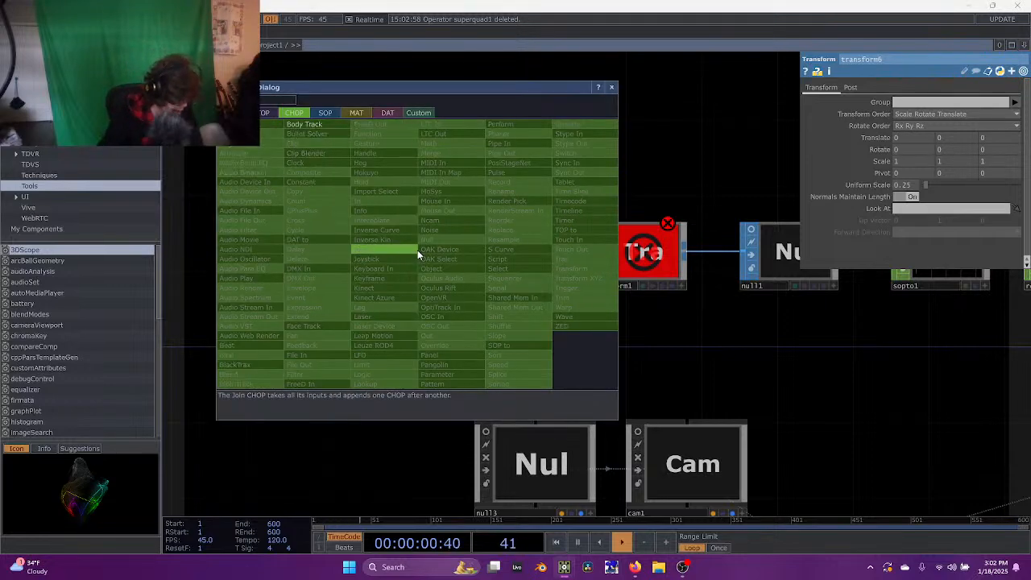
key(Tab)
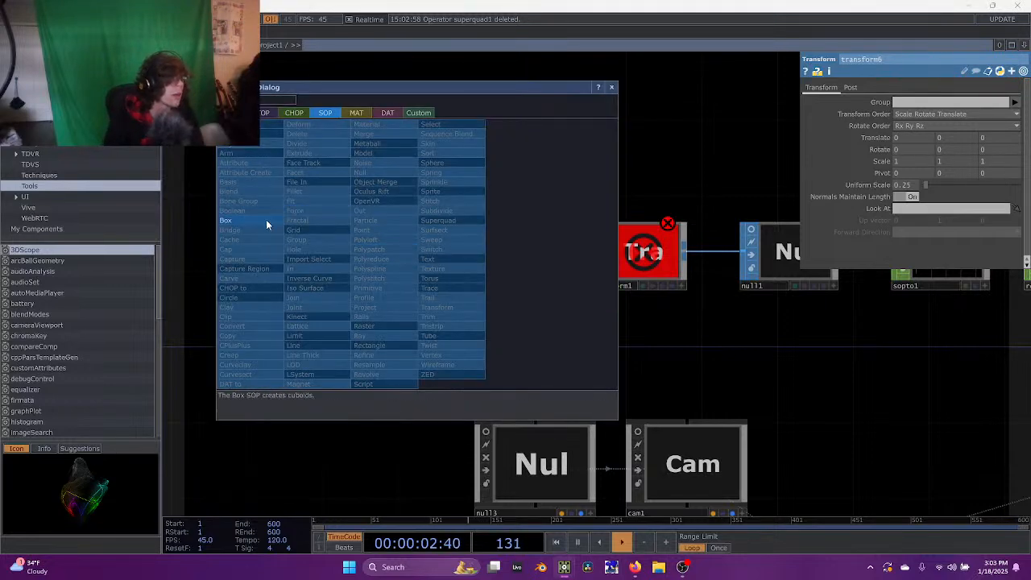
click(268, 222)
click(451, 258)
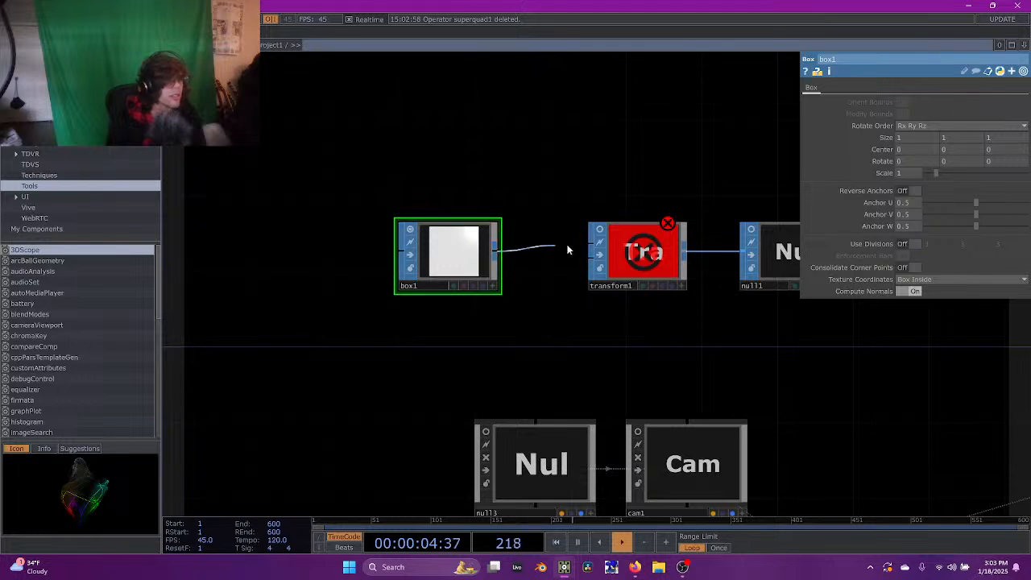
click(595, 251)
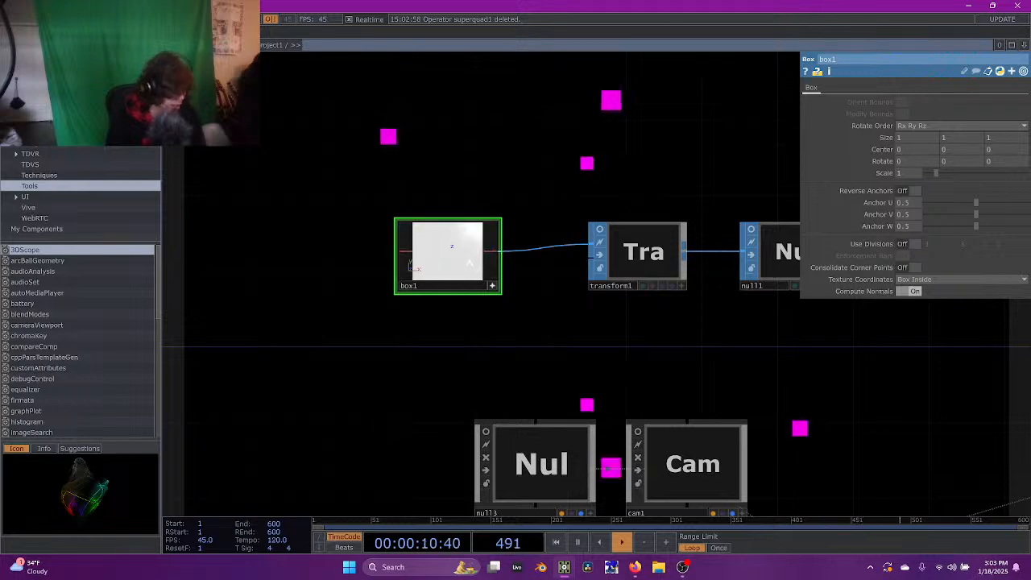
Enable divisions on box1 and set them to 10 on all three axes
scroll(568, 161, down, 2)
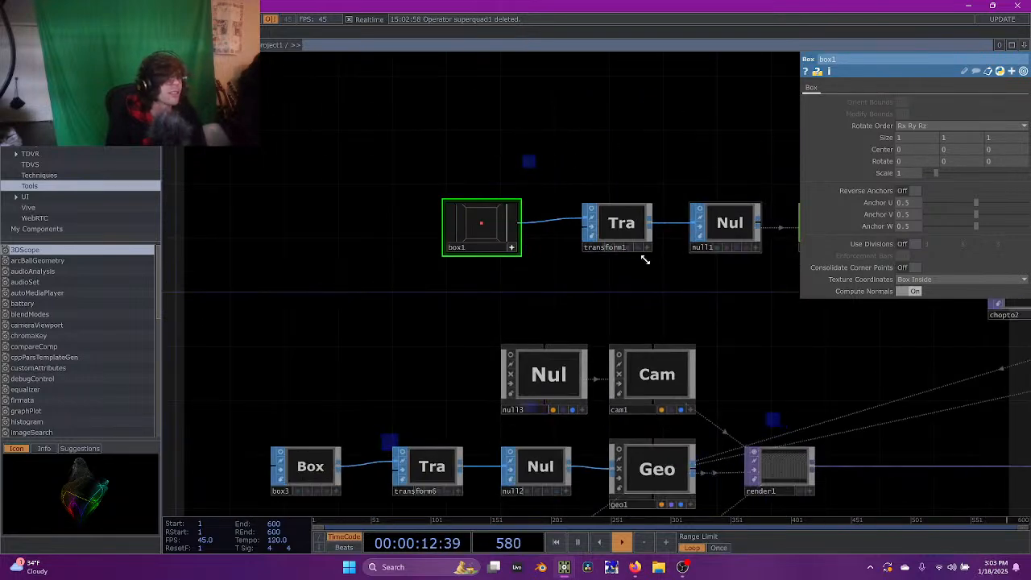
drag(635, 158, 618, 191)
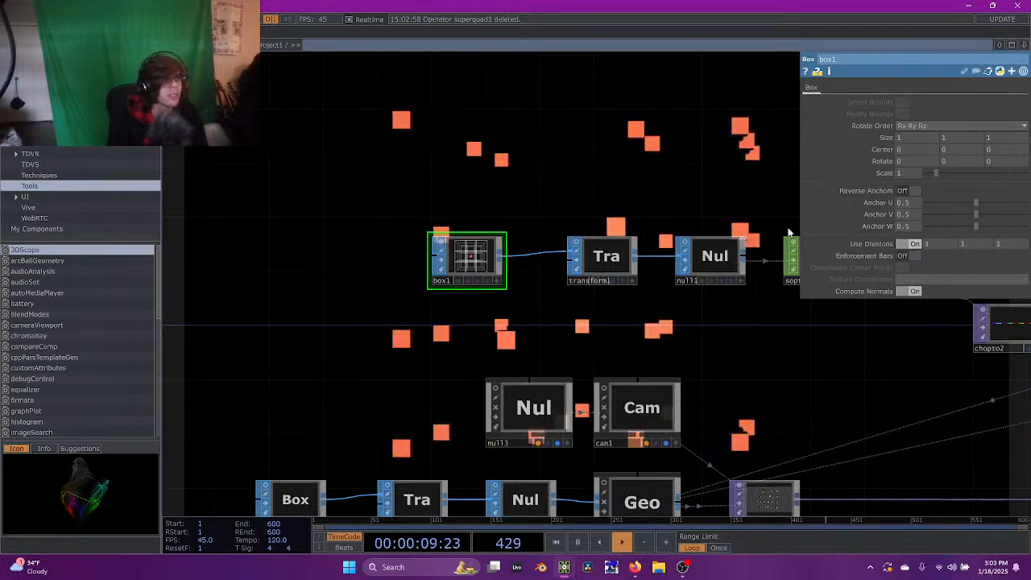
click(875, 244)
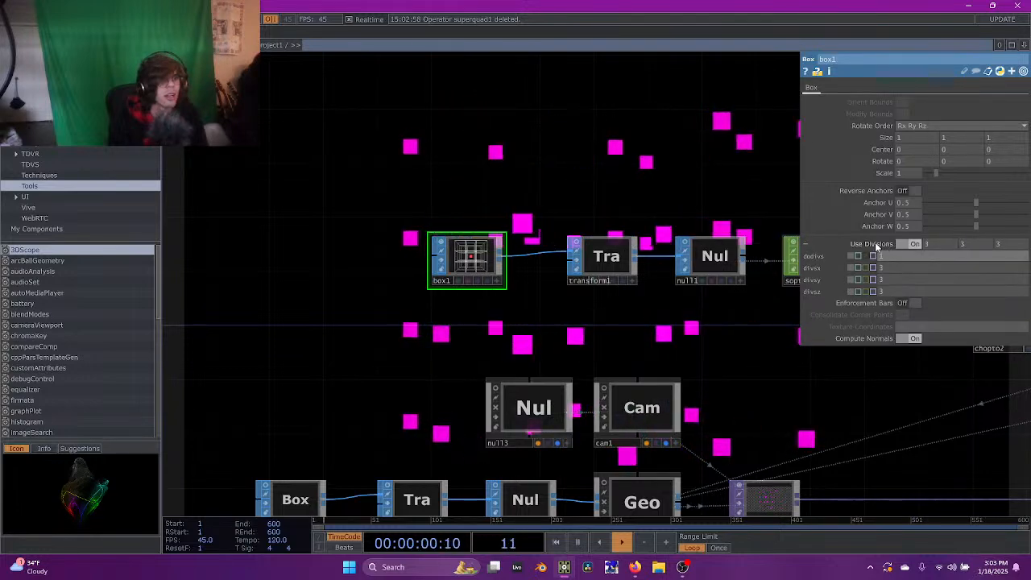
click(877, 246)
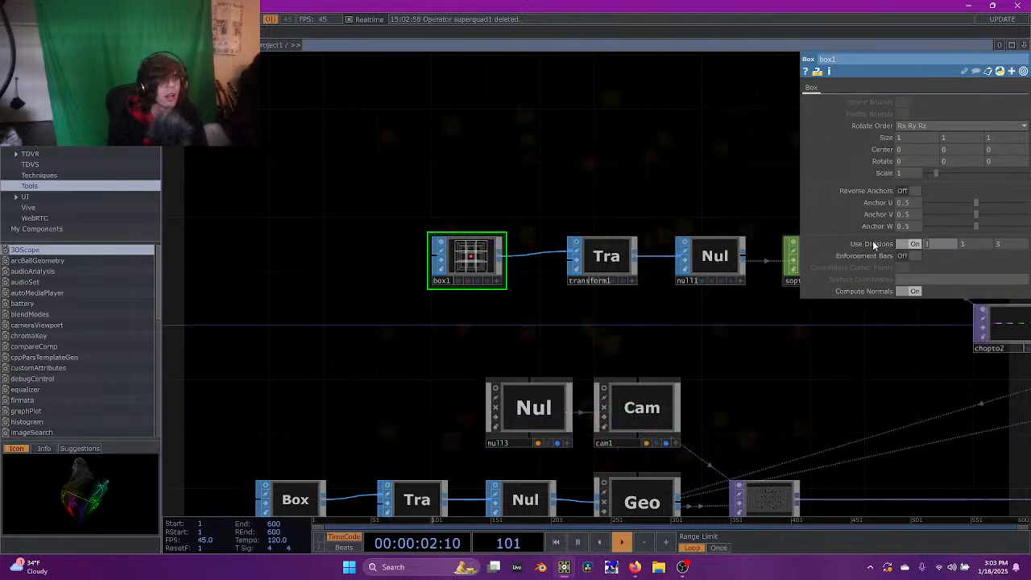
text(10)
key(Tab)
text(10)
key(Return)
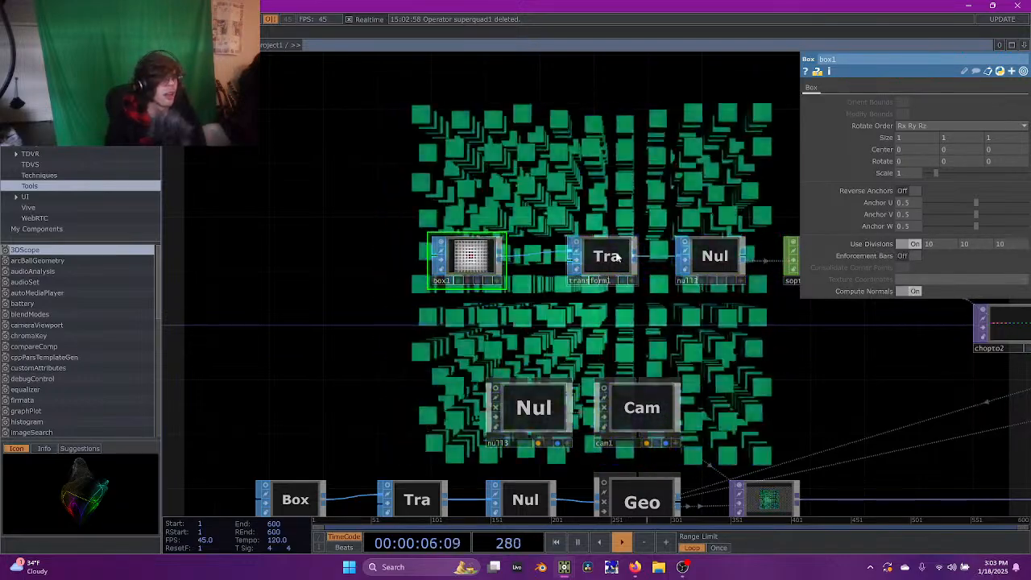
Reduce the uniform scale of transform1 to about 2.51
click(614, 258)
drag(970, 186, 948, 185)
Lock the size null that follows limit1 so its current noise values are frozen
drag(752, 392, 578, 377)
drag(723, 355, 599, 365)
click(782, 321)
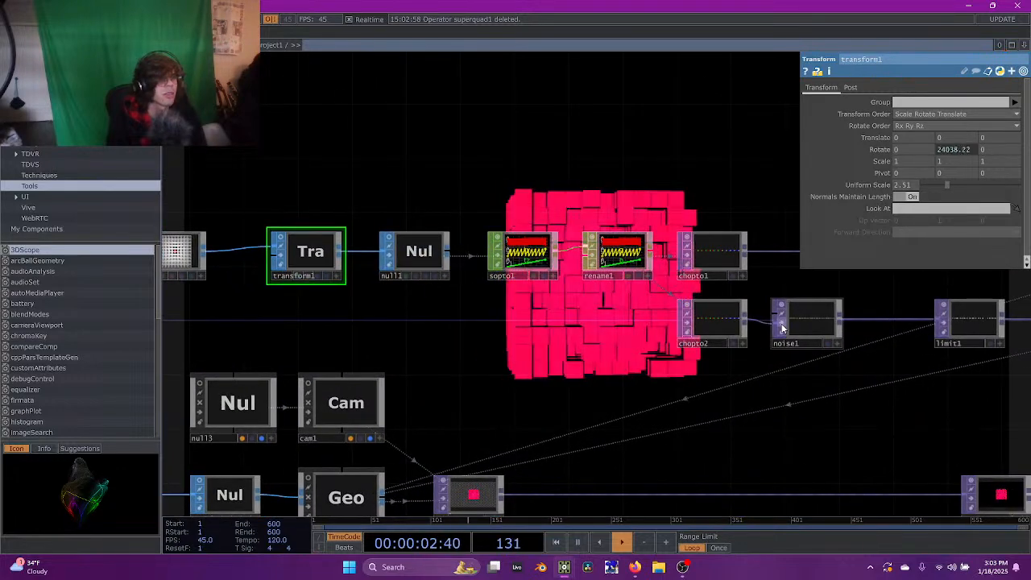
click(781, 322)
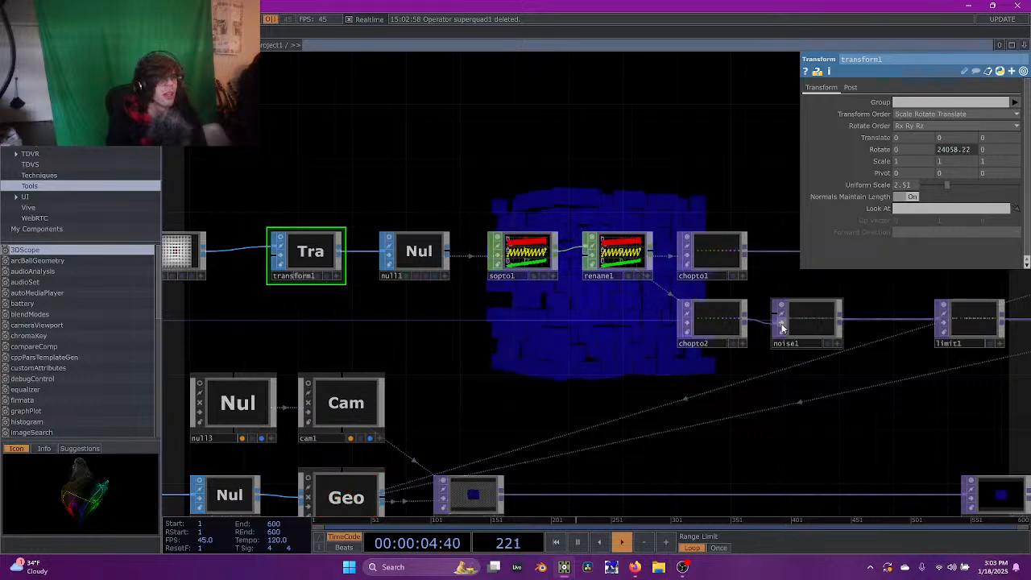
drag(956, 339, 844, 330)
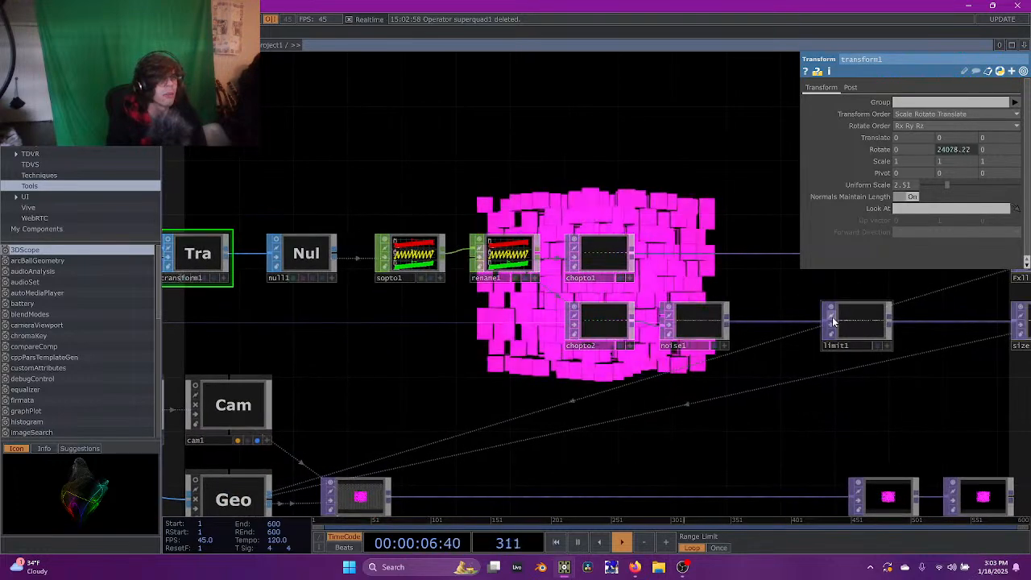
drag(868, 384, 720, 384)
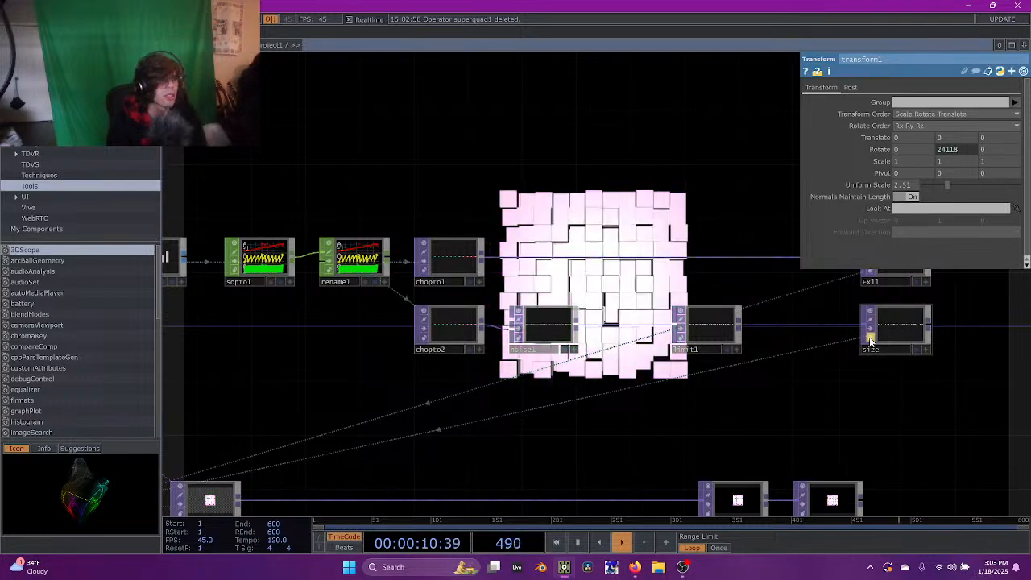
drag(601, 188, 681, 217)
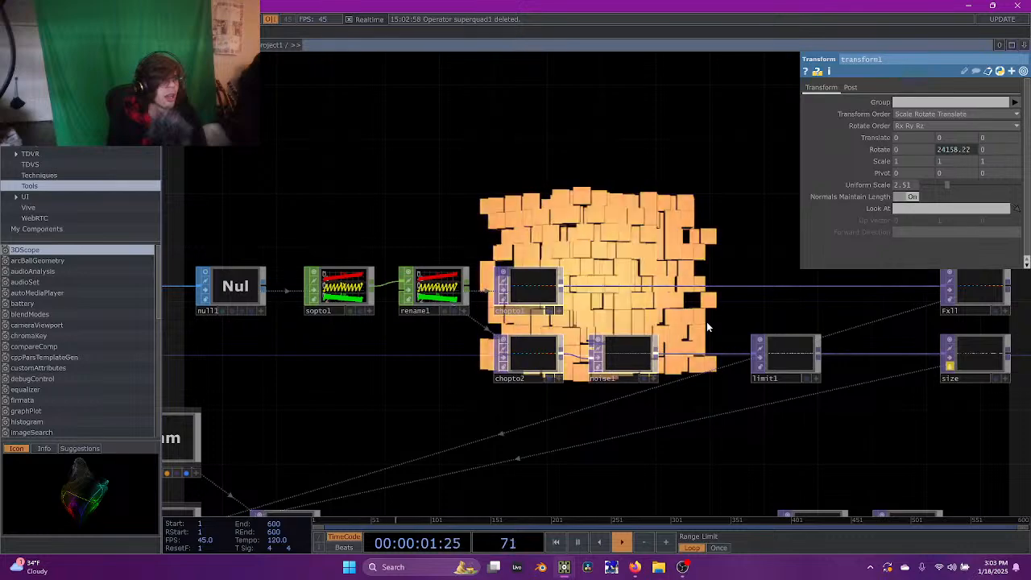
Check the uniform scale of transform6, the transform for the instanced box
mouse_move(676, 223)
mouse_down()
mouse_move(725, 224)
mouse_move(782, 276)
mouse_move(817, 289)
mouse_move(764, 274)
mouse_move(712, 278)
mouse_move(797, 266)
mouse_up()
drag(714, 240, 870, 204)
drag(522, 398, 637, 263)
drag(511, 301, 652, 347)
click(432, 473)
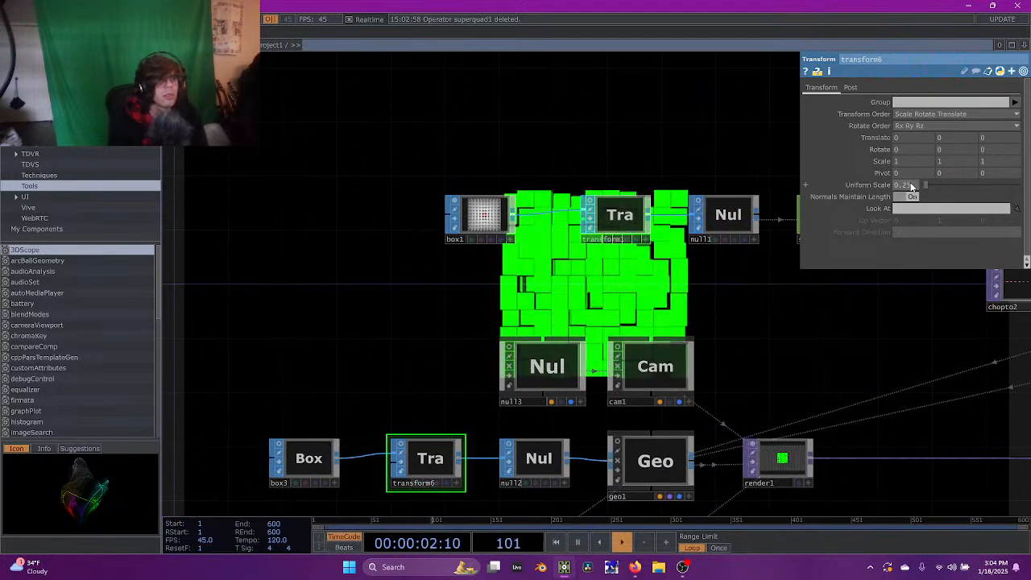
mouse_move(911, 187)
middle_down()
mouse_move(922, 175)
mouse_move(911, 187)
middle_up()
drag(595, 296, 510, 291)
drag(694, 291, 441, 292)
drag(530, 294, 603, 298)
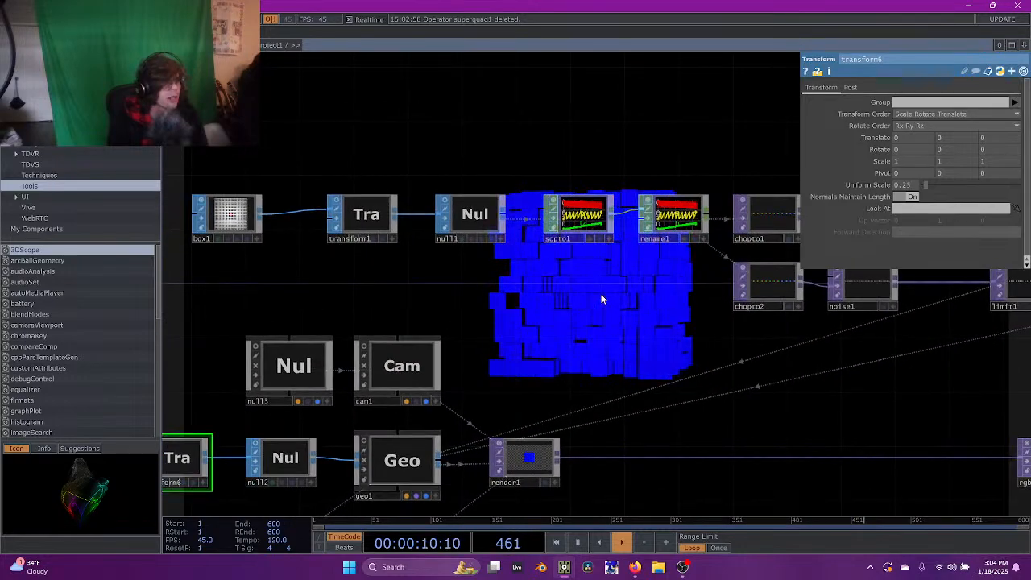
Set the uniform scale of transform1 to 2.5
drag(535, 351, 758, 296)
click(594, 150)
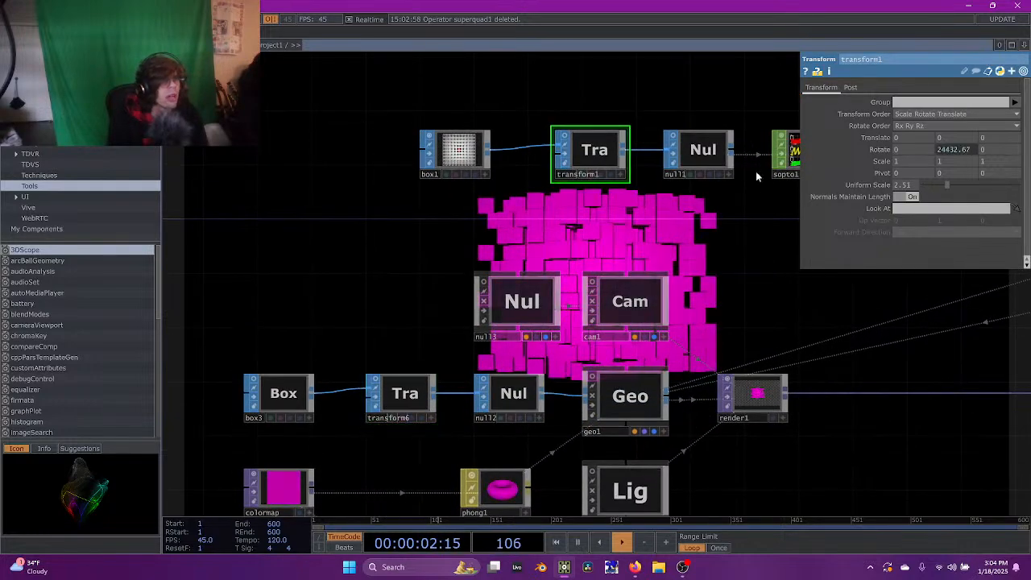
click(909, 186)
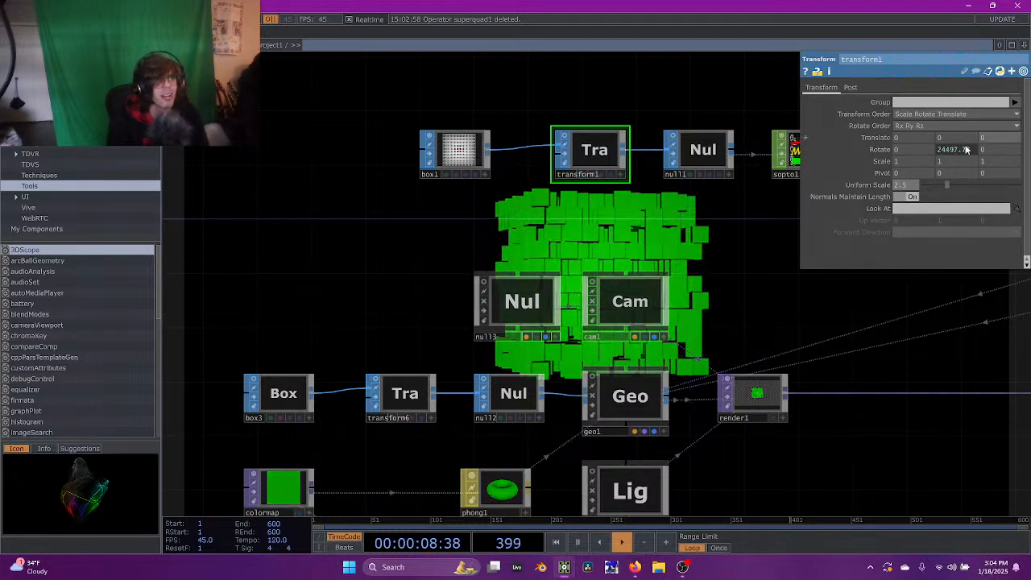
mouse_move(948, 184)
mouse_down()
mouse_move(971, 186)
mouse_move(945, 184)
mouse_up()
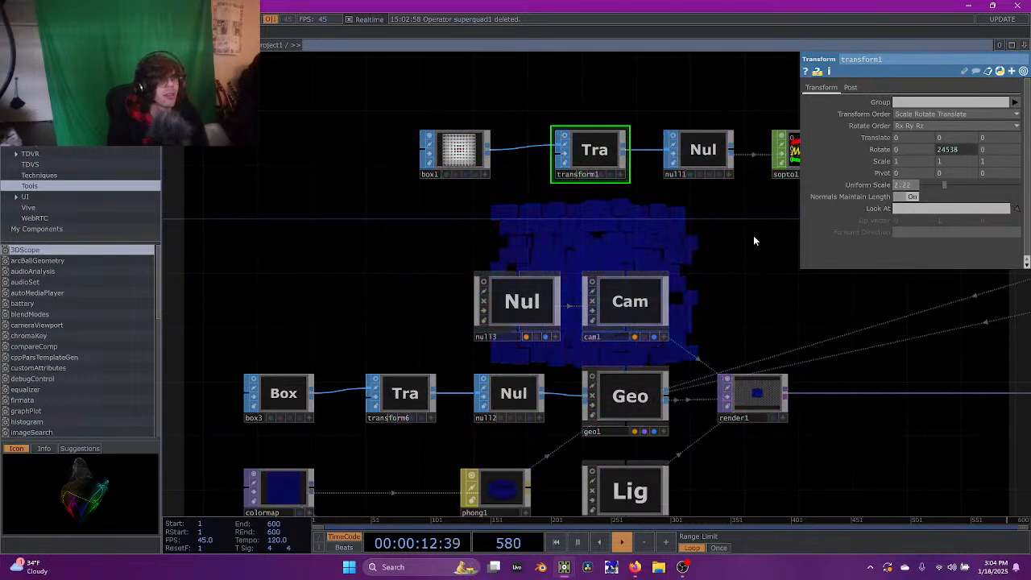
text(2)
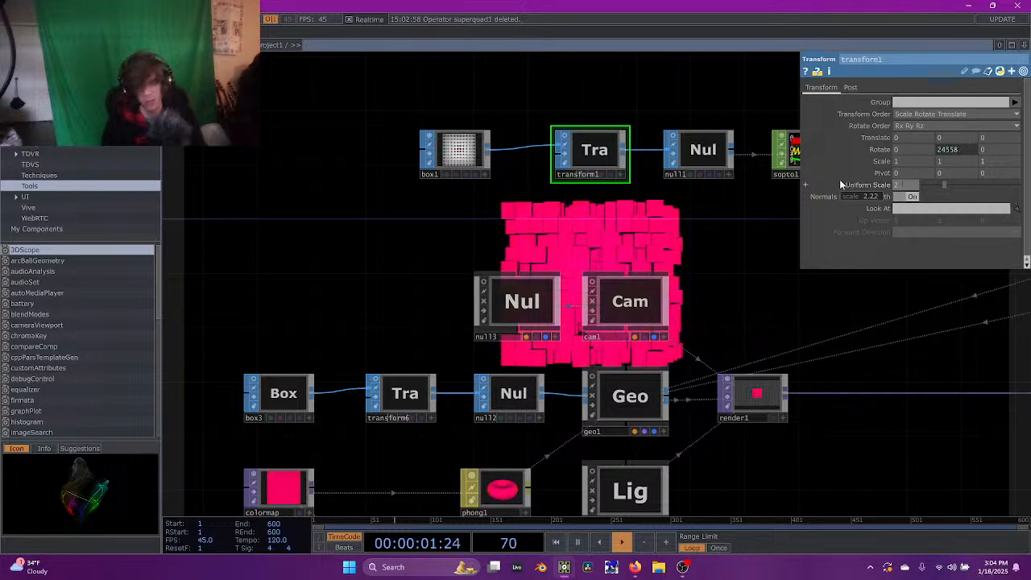
text(.5)
key(Return)
Unlock the size null that follows limit1, discarding its frozen data
drag(669, 233, 751, 309)
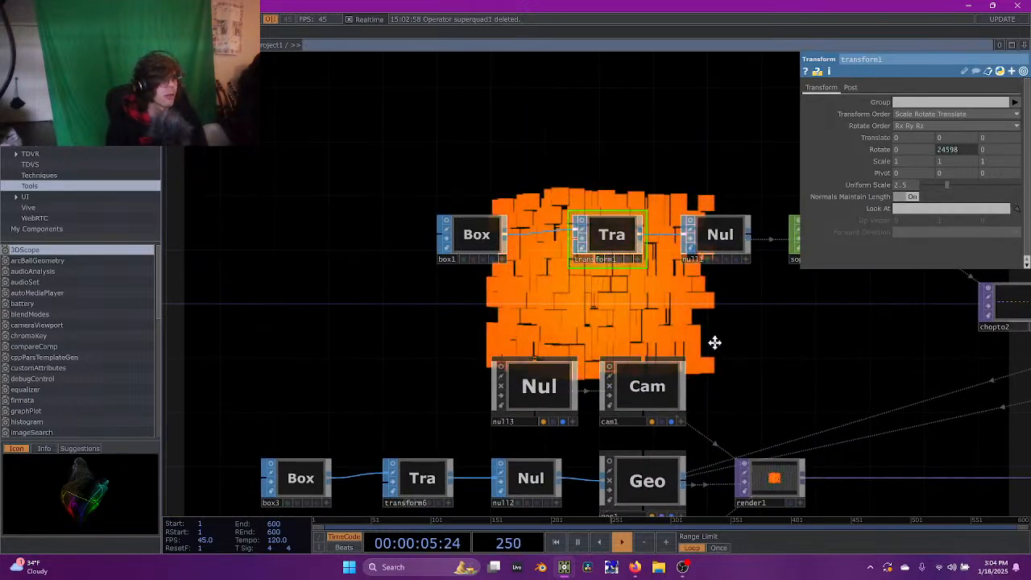
drag(725, 346, 460, 327)
drag(576, 321, 442, 322)
drag(784, 357, 518, 388)
click(769, 325)
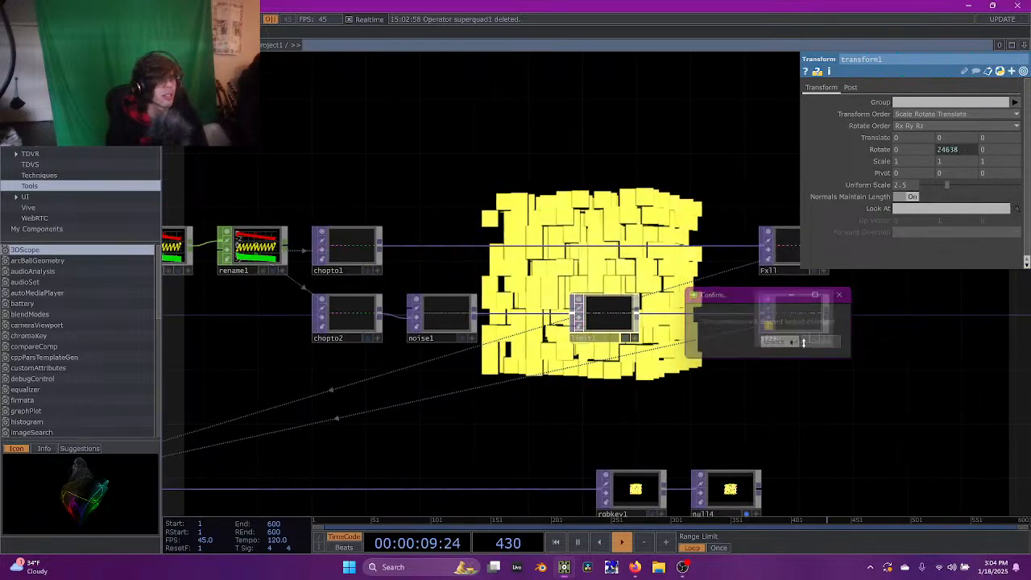
click(770, 325)
click(773, 345)
Set noise1's period to 1.63, its harmonics to 3 and its harmonic spread to 0
drag(640, 374, 797, 353)
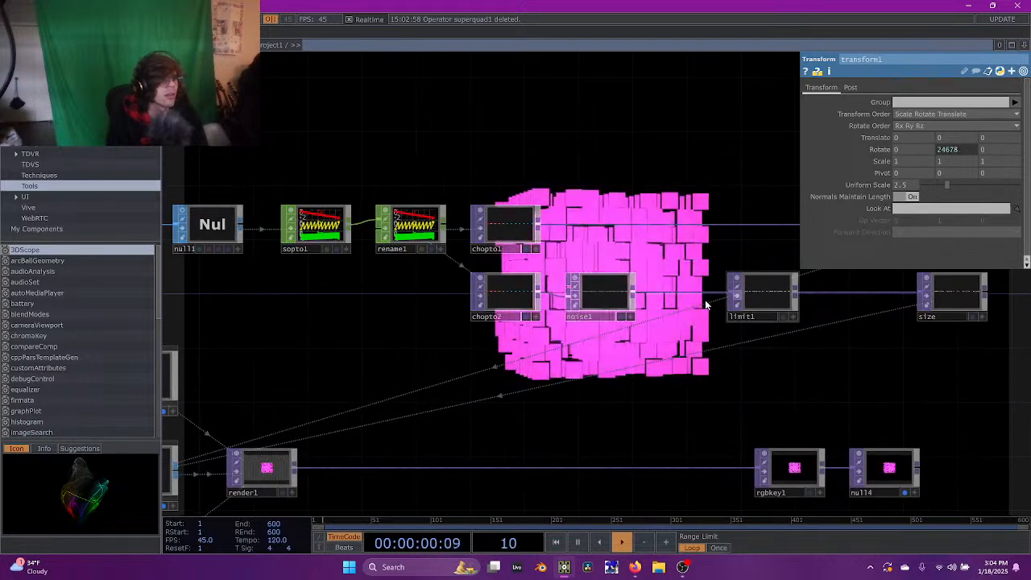
click(607, 296)
mouse_move(1019, 129)
mouse_down()
mouse_move(987, 127)
mouse_move(1007, 126)
mouse_up()
drag(943, 137, 884, 141)
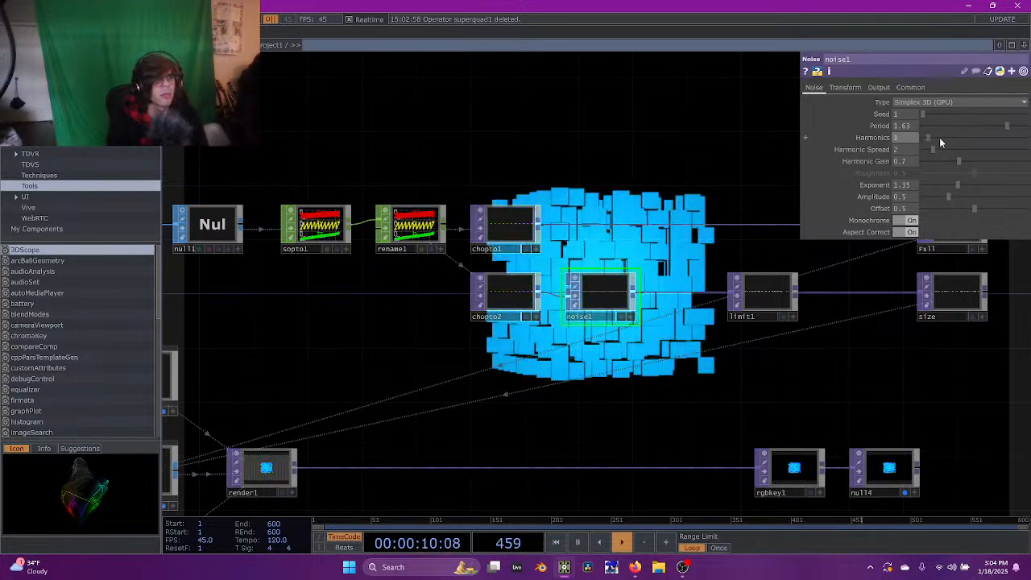
drag(937, 139, 955, 138)
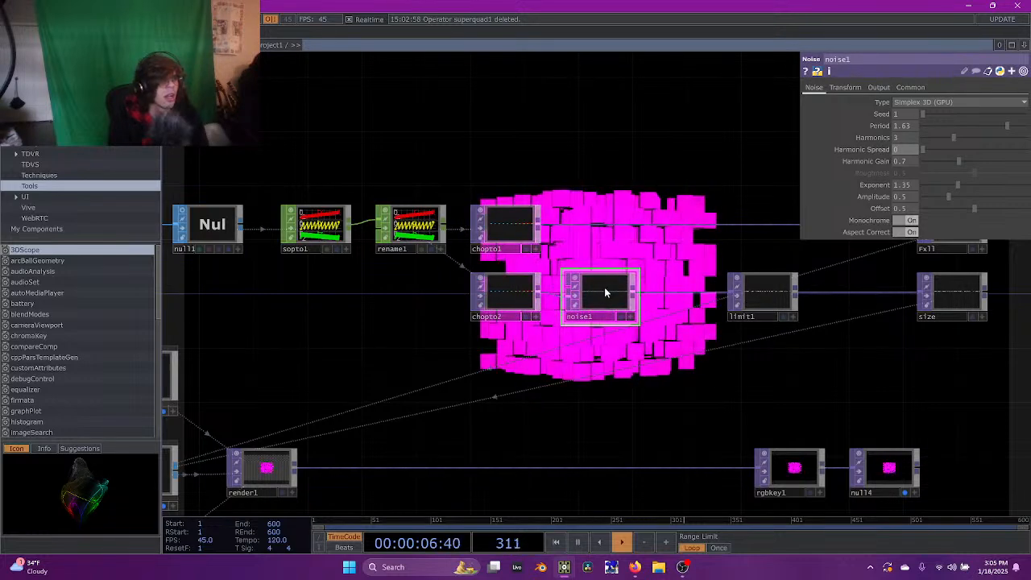
Move the absTime.seconds * .01 expression on noise1 from translate Z to translate X
click(877, 87)
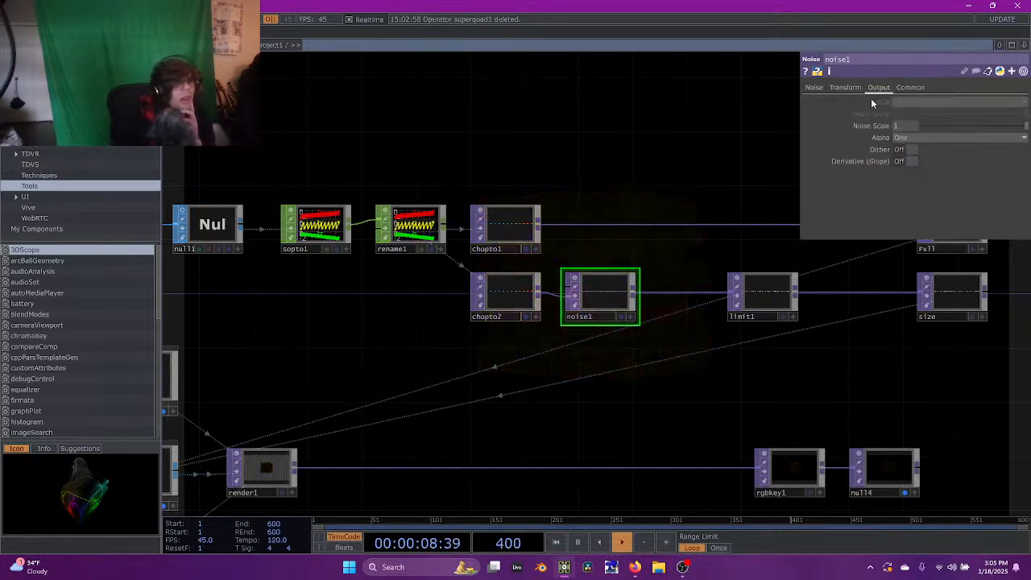
click(846, 87)
click(1008, 127)
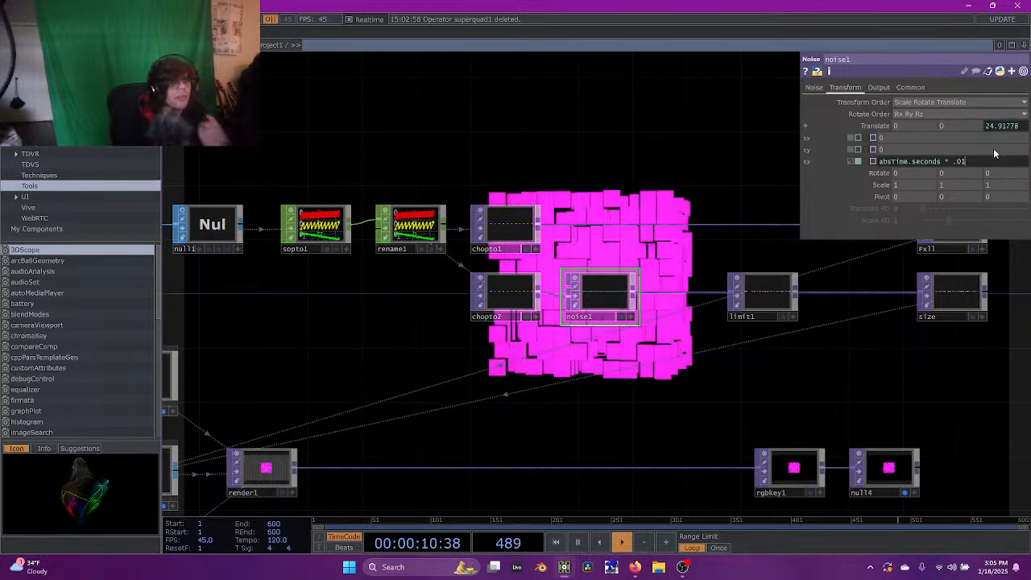
drag(983, 162, 722, 165)
key(ctrl+c)
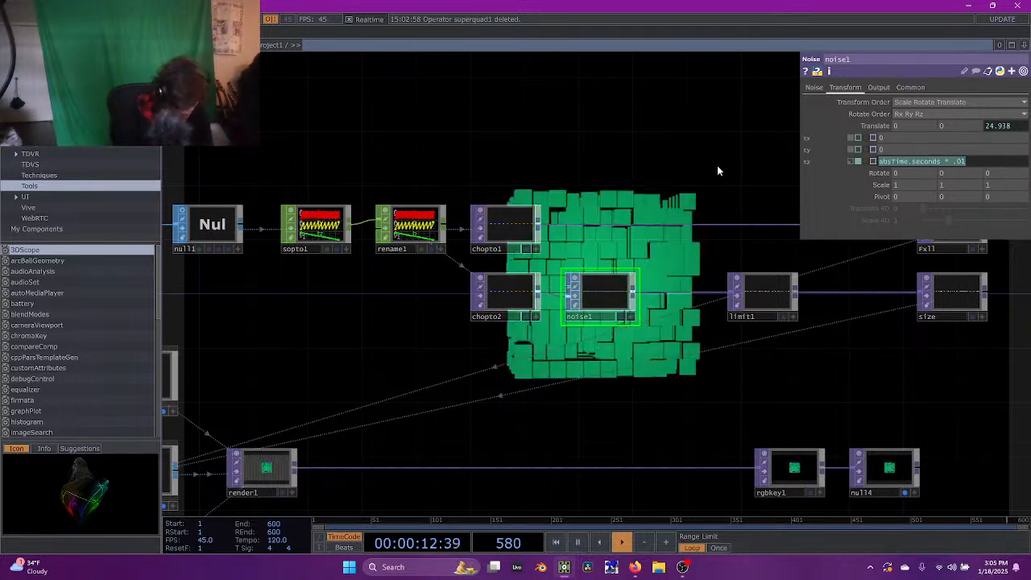
key(BackSpace)
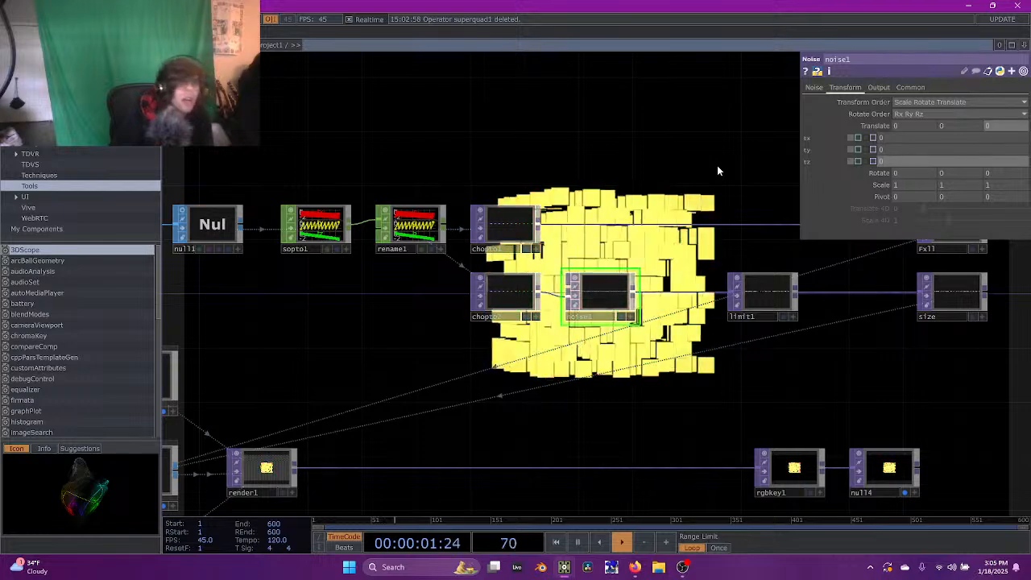
drag(901, 128, 867, 129)
key(ctrl+v)
key(Return)
Examine noise1's output strip up close and compare it with the chopto2 strip feeding it
scroll(641, 286, up, 6)
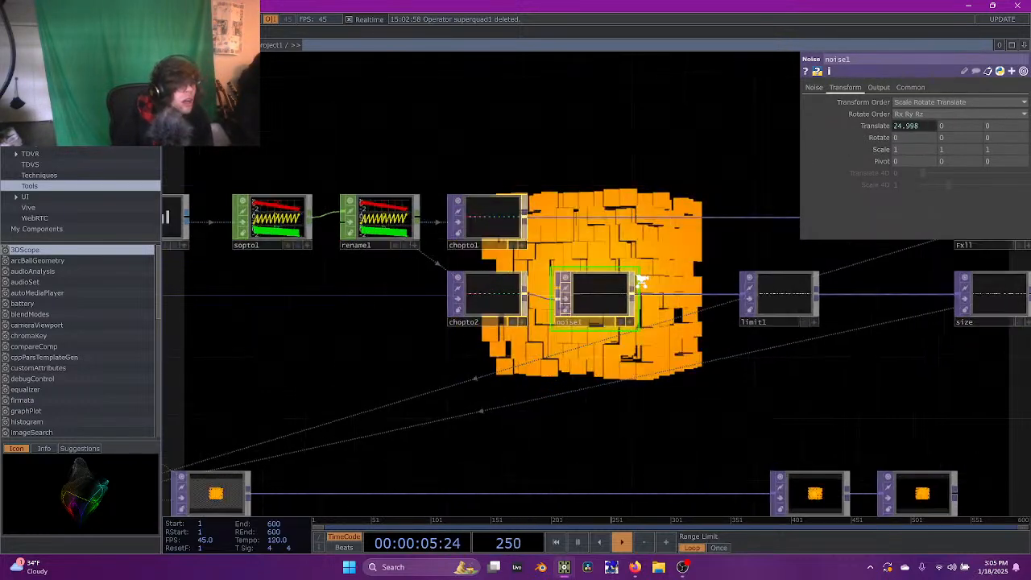
scroll(535, 286, up, 4)
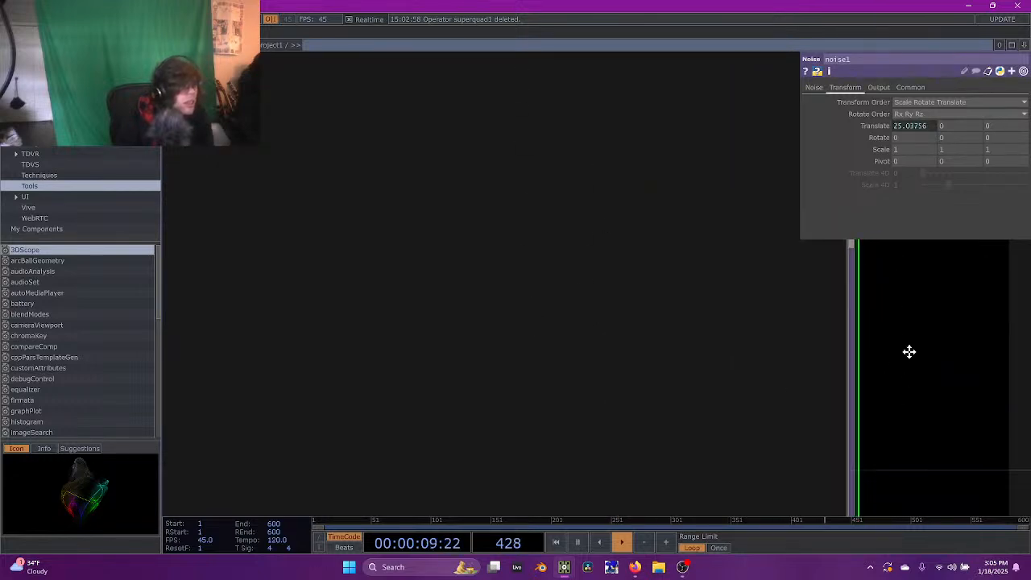
drag(907, 275, 901, 212)
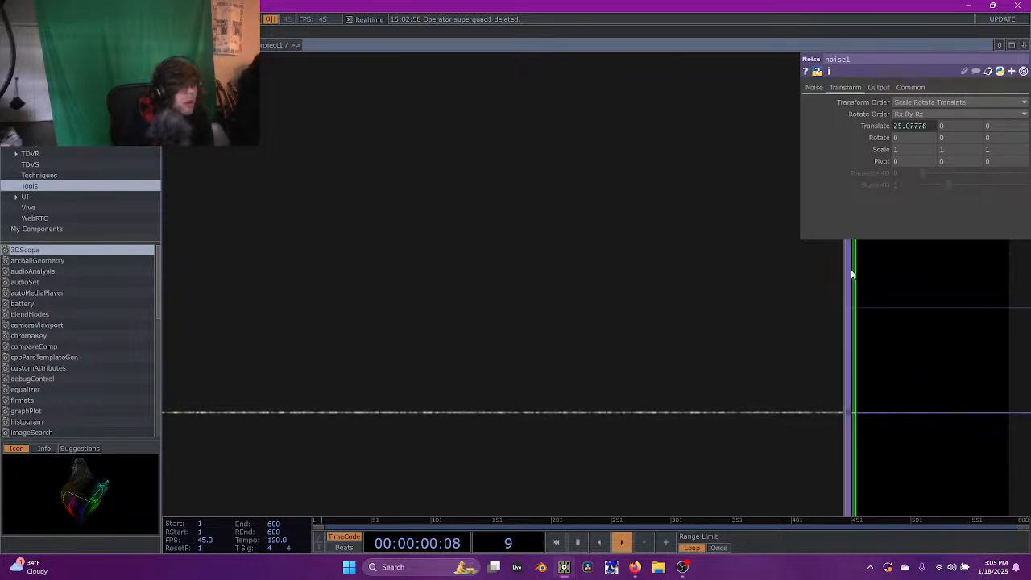
scroll(917, 296, down, 8)
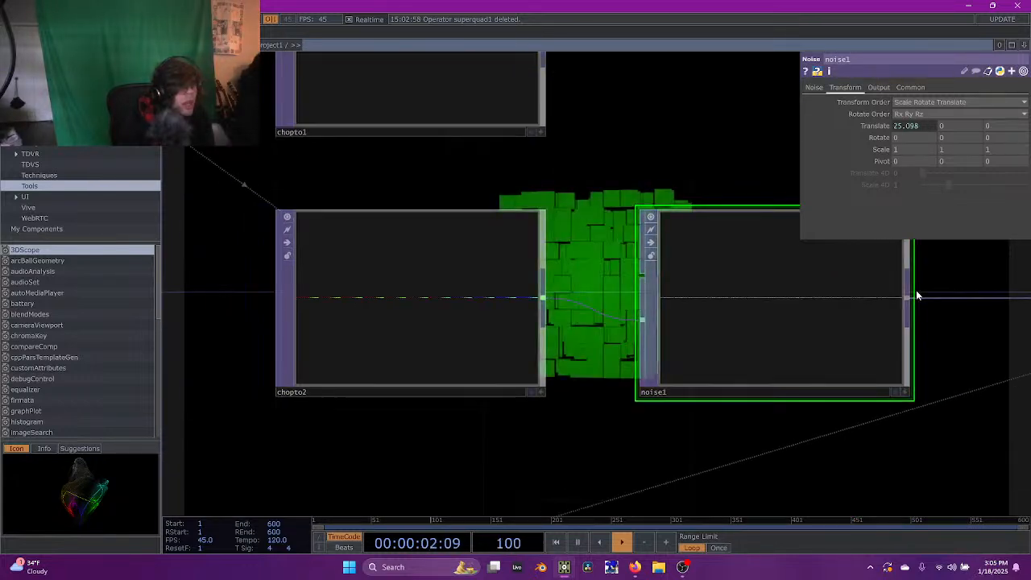
scroll(916, 294, down, 4)
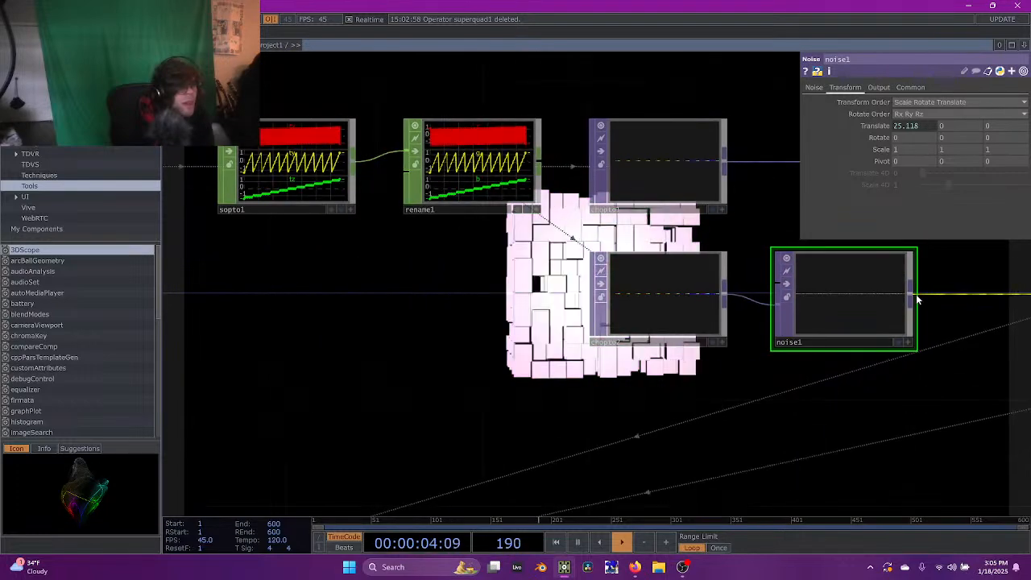
drag(905, 383, 658, 397)
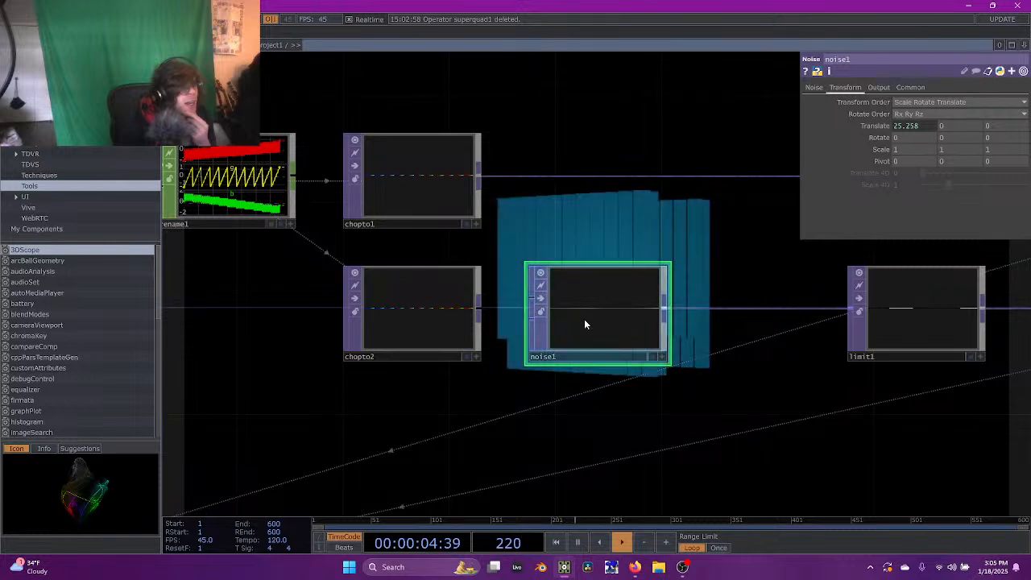
Copy the resolution width expression op('chopto2').width from noise1
click(903, 87)
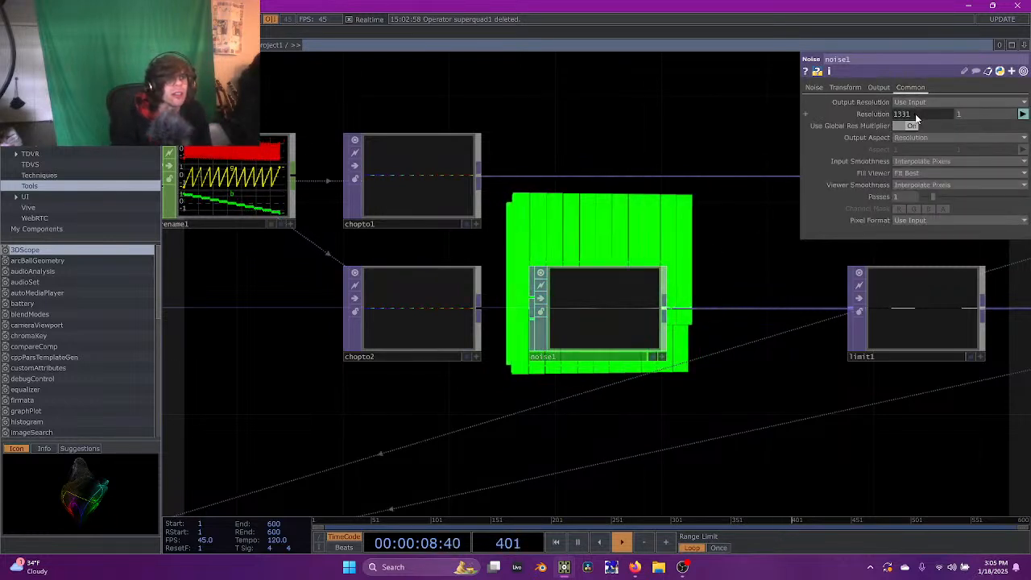
click(915, 114)
drag(974, 126, 738, 135)
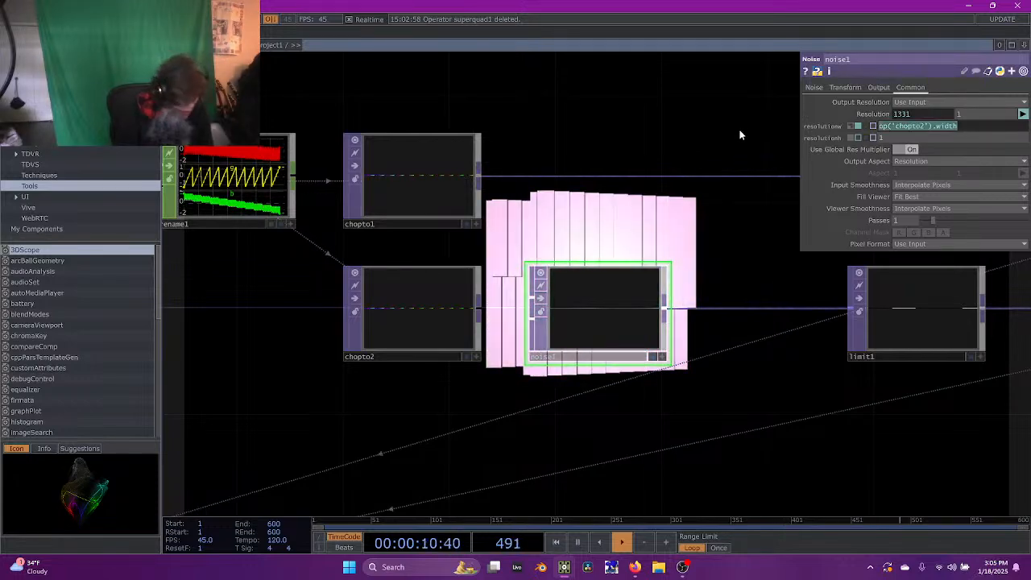
click(732, 248)
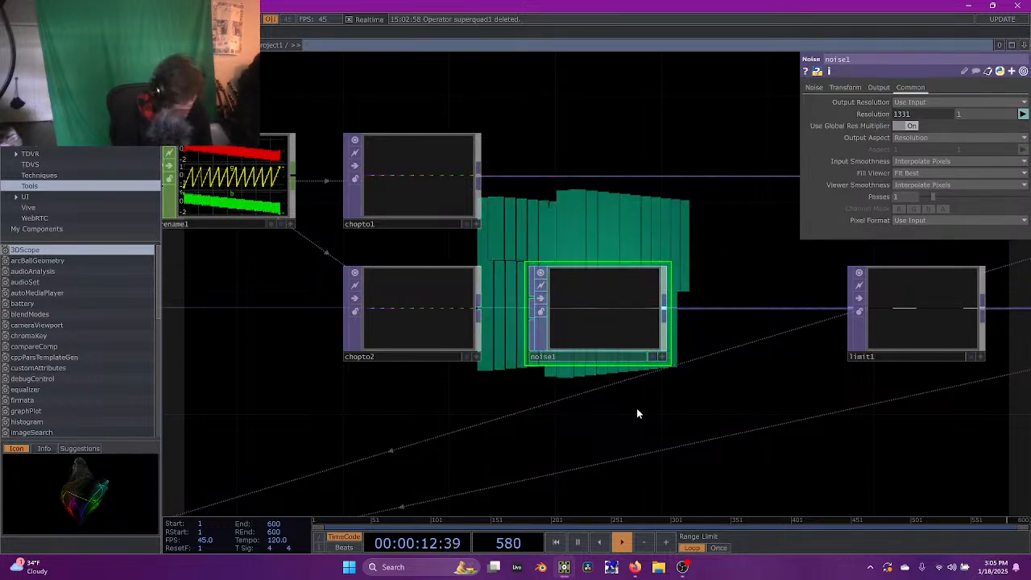
Create a Ramp TOP and place it directly below noise1
key(Tab)
key(Tab)
key(Tab)
key(Tab)
key(Tab)
key(Tab)
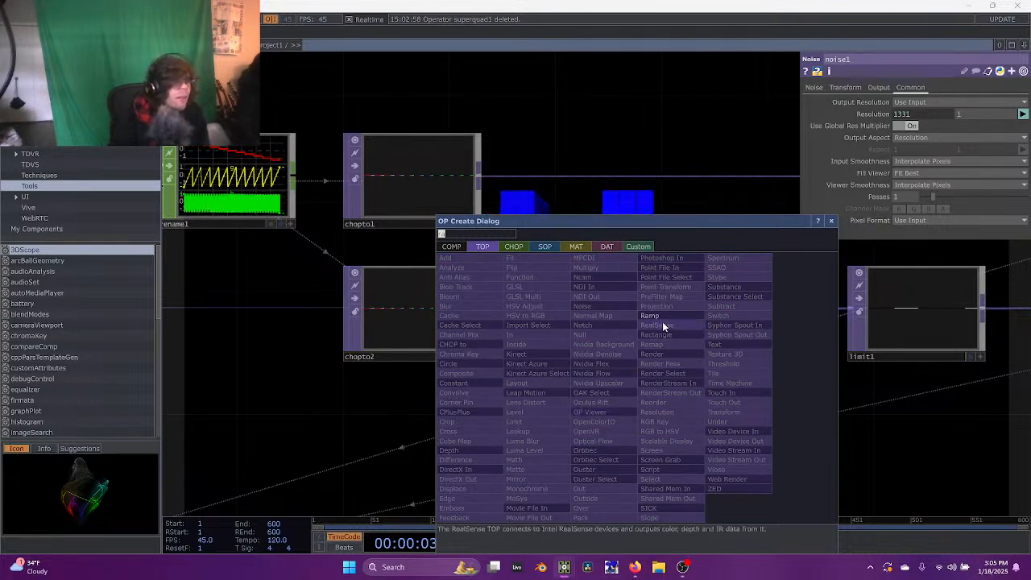
click(663, 325)
click(616, 431)
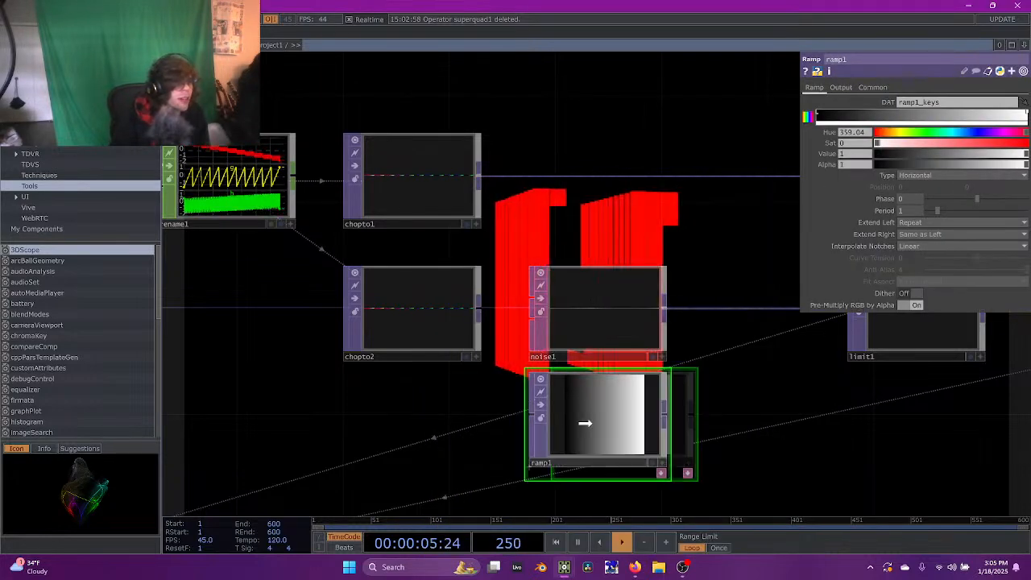
Set ramp1's pixel format to 8-bit fixed (Mono+Alpha) and its resolution to 1331 by 1, taking the width from chopto2
click(852, 87)
click(871, 86)
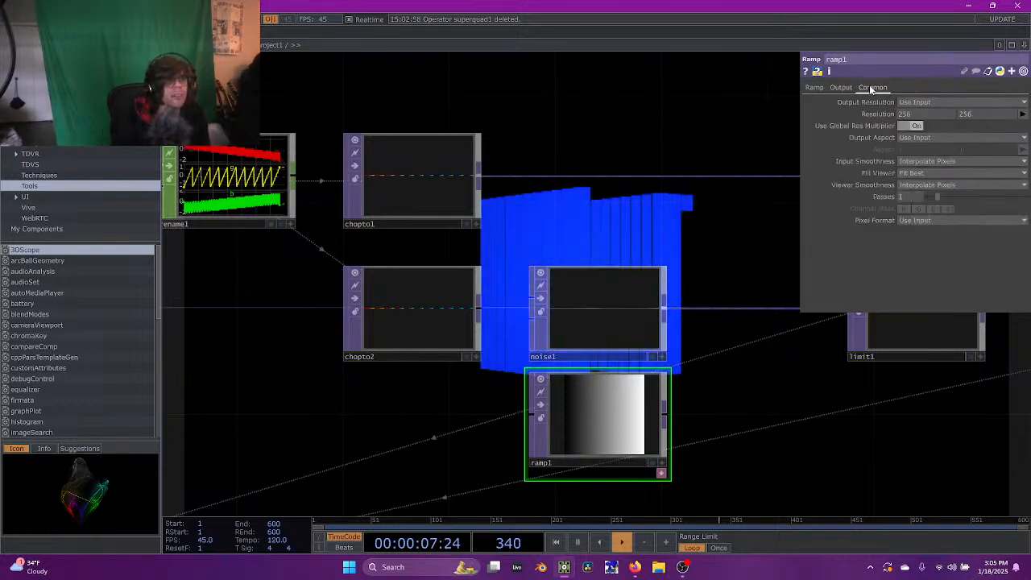
click(932, 221)
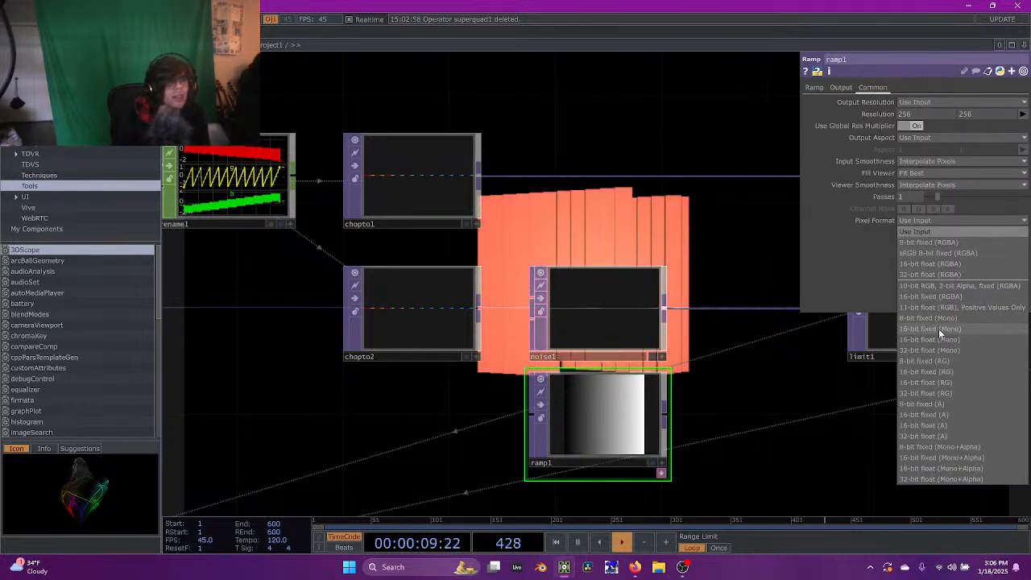
click(936, 405)
click(915, 220)
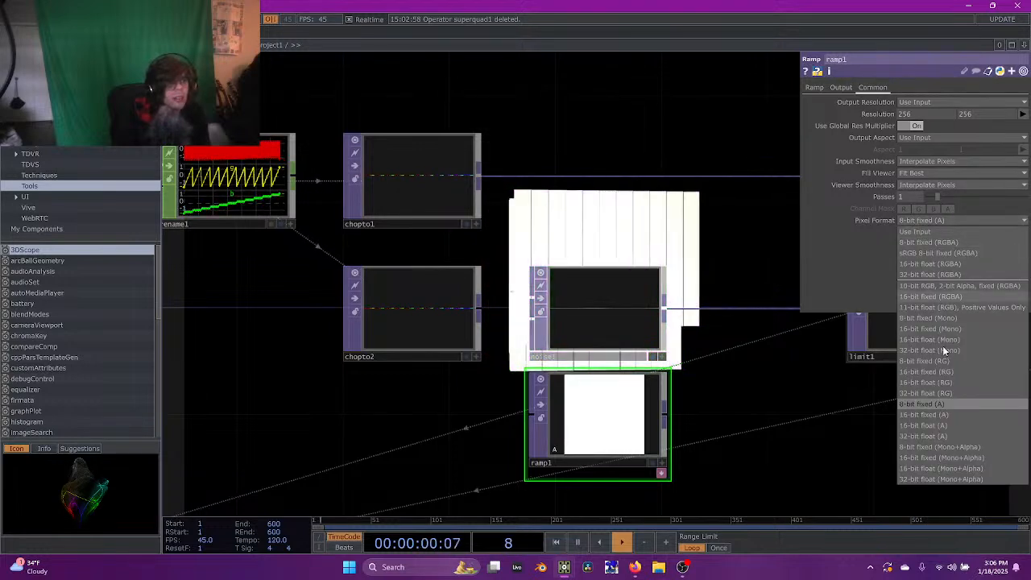
click(947, 449)
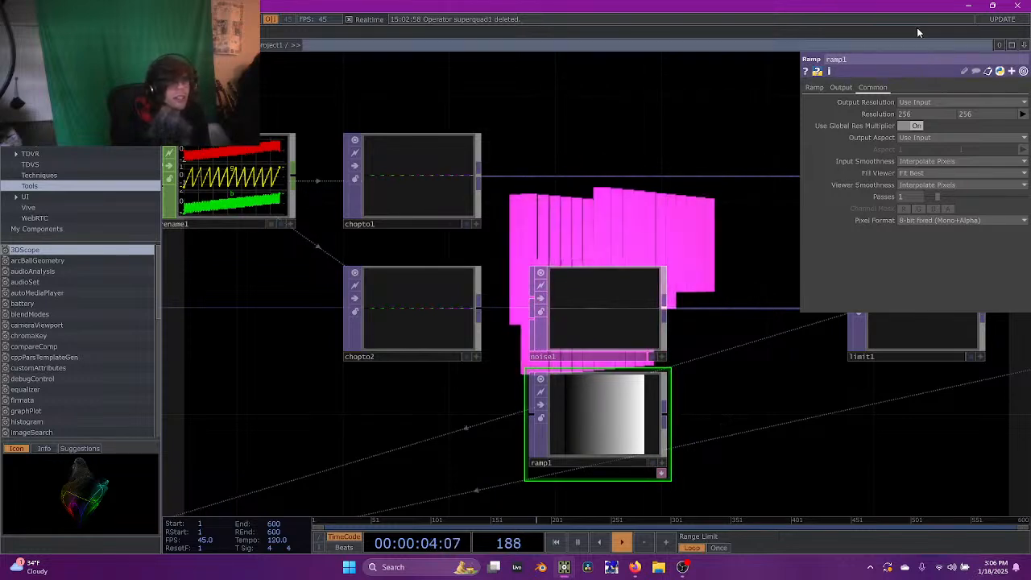
text(1331)
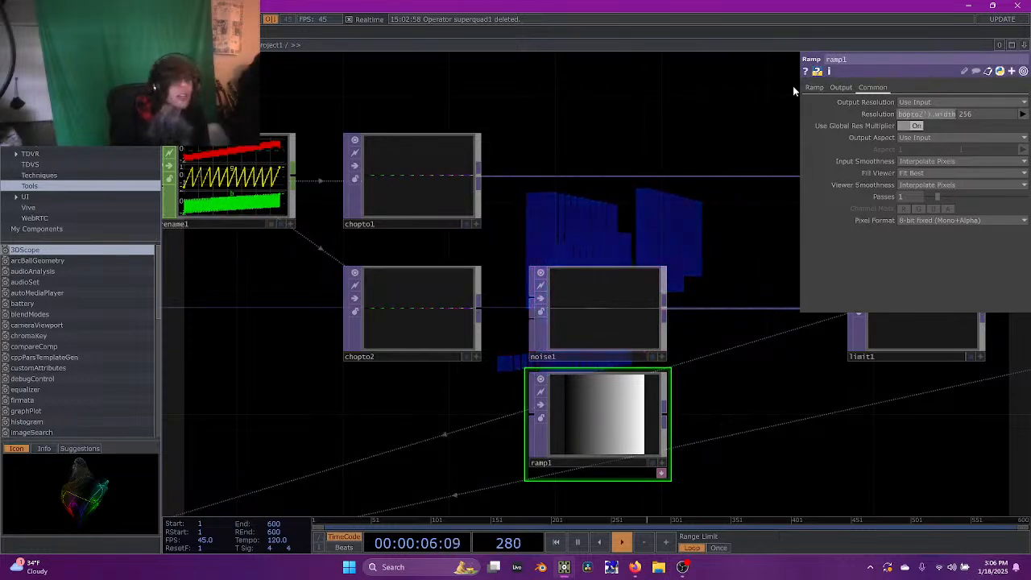
key(Return)
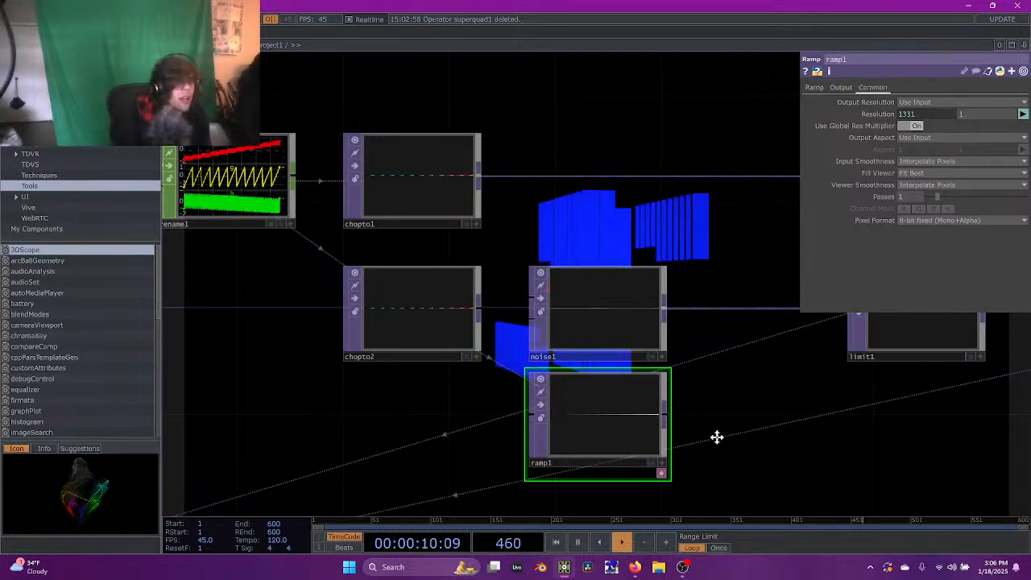
Connect ramp1 to limit1, delete noise1 and move ramp1 into its place in the network
drag(691, 430, 640, 468)
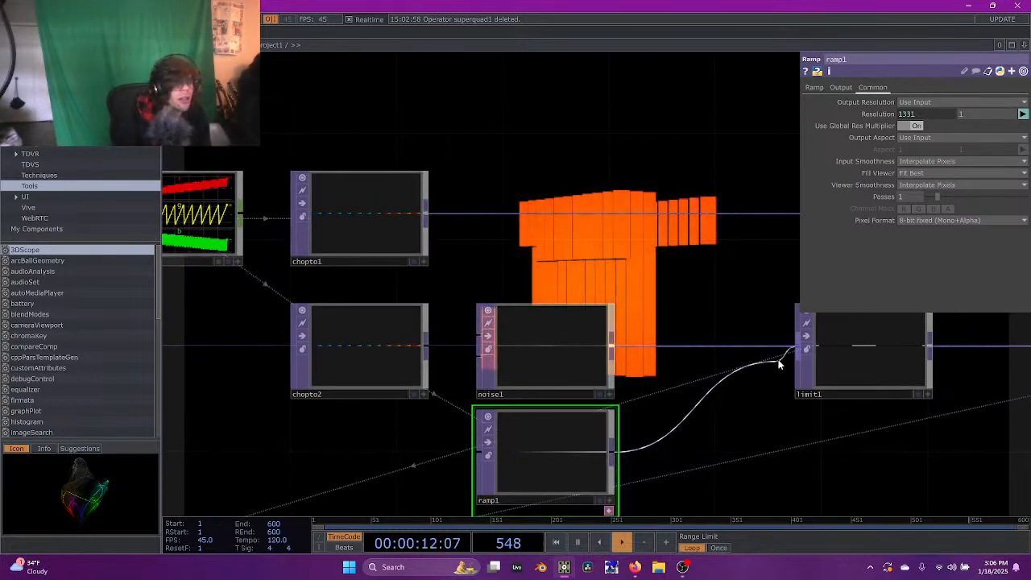
click(577, 330)
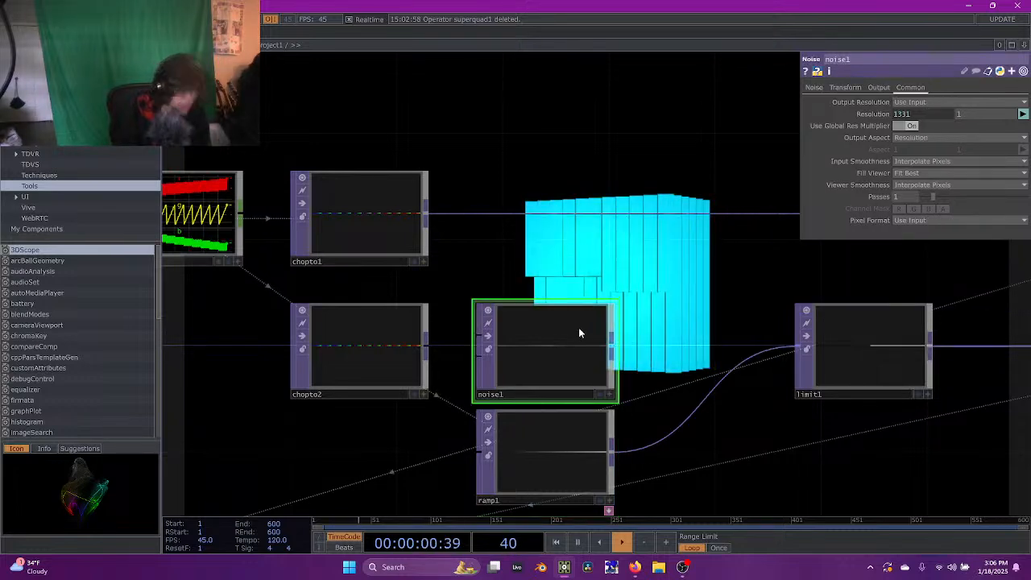
key(Delete)
drag(527, 486, 509, 391)
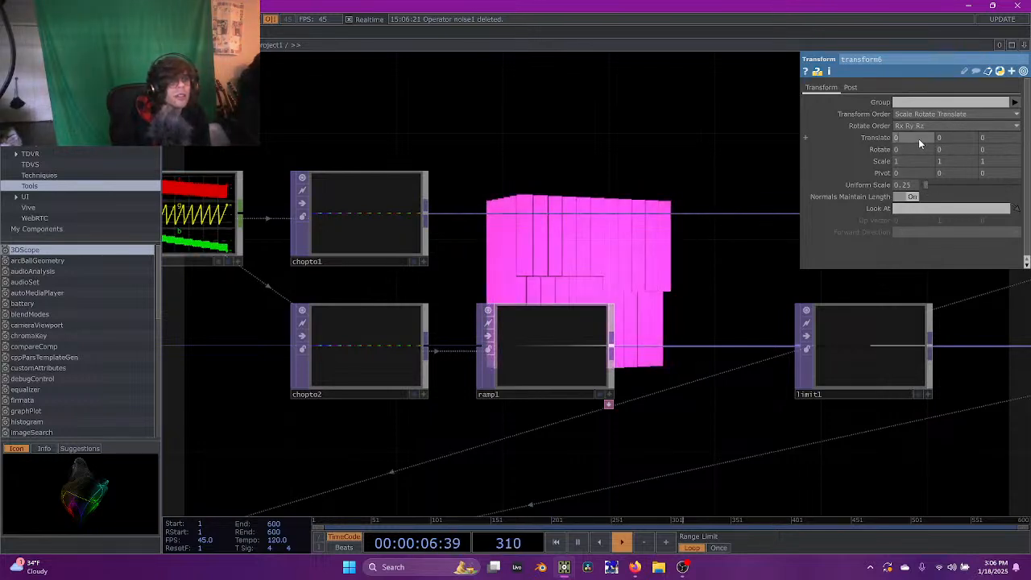
Try shifting transform6 along X with a translate of 2.8, and undo the change
middle_drag(919, 139, 920, 123)
key(ctrl+z)
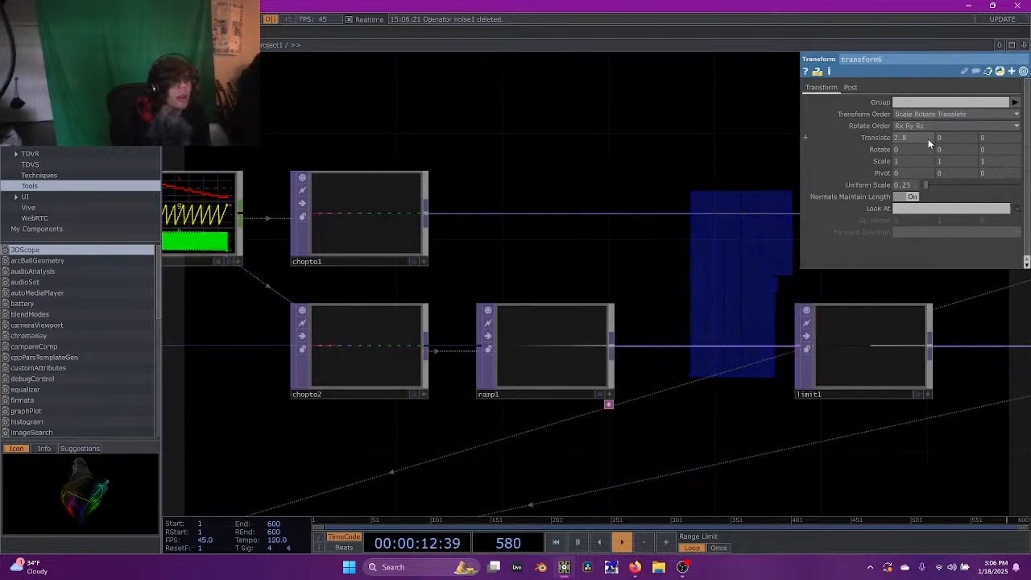
key(ctrl+z)
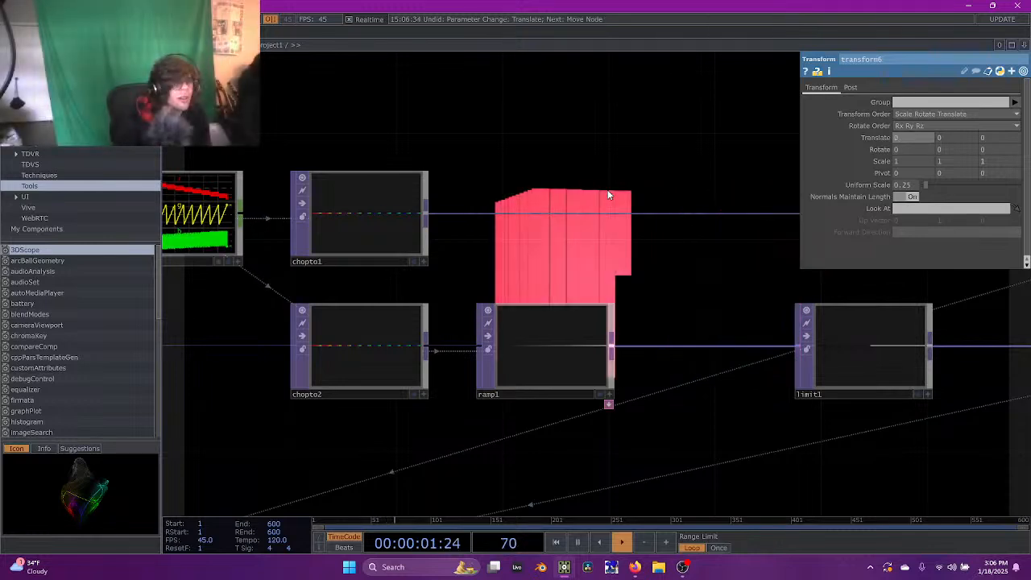
Delete the limit1 operator and test ramp1's phase across the range from -1 to 1
click(554, 332)
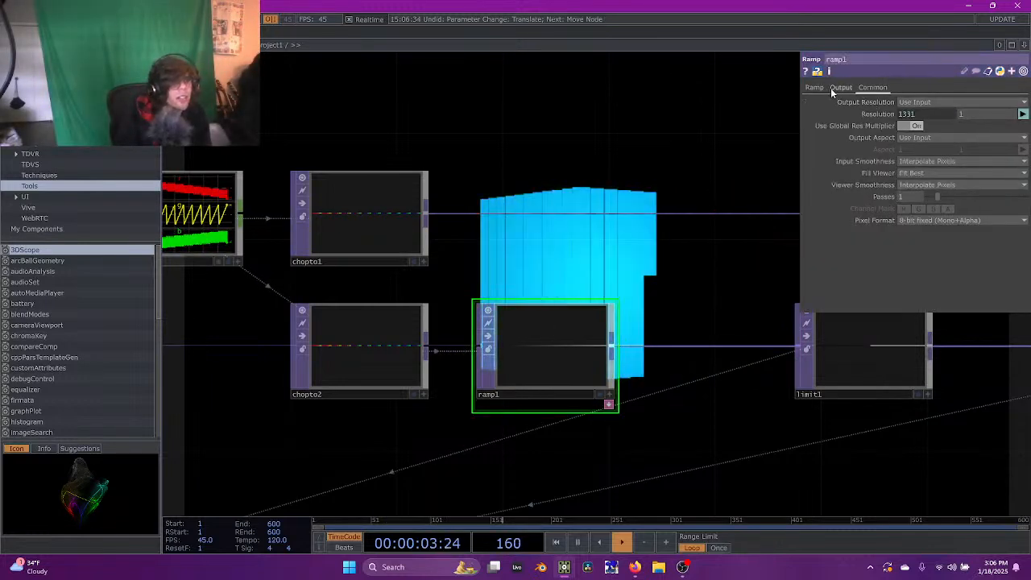
drag(980, 199, 928, 200)
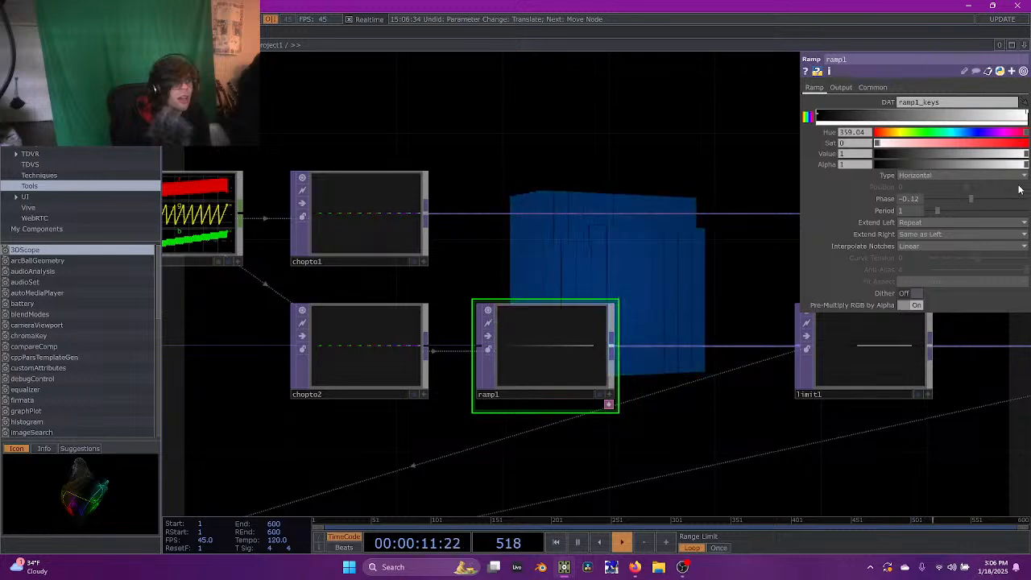
click(850, 342)
key(Delete)
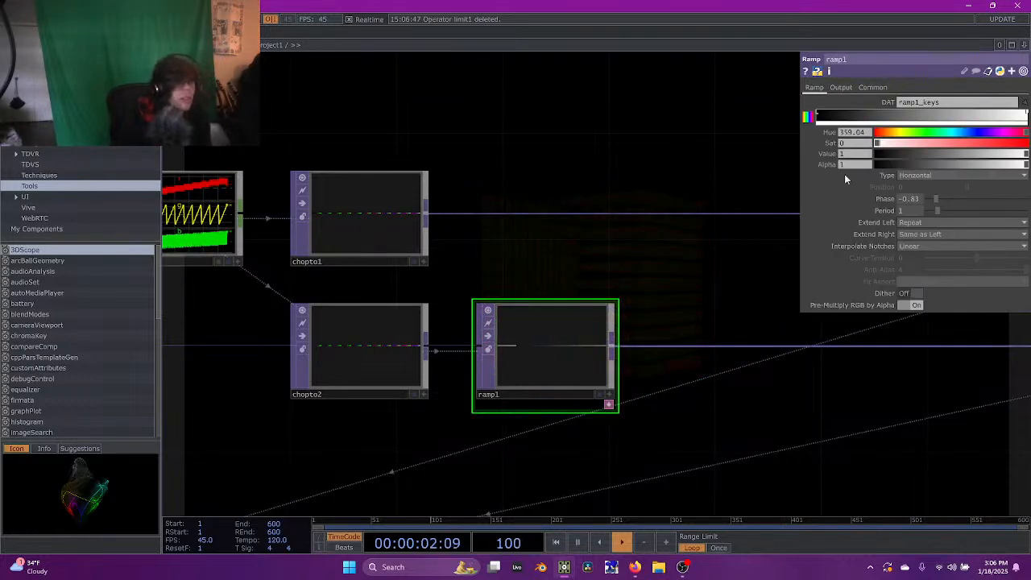
drag(948, 198, 961, 198)
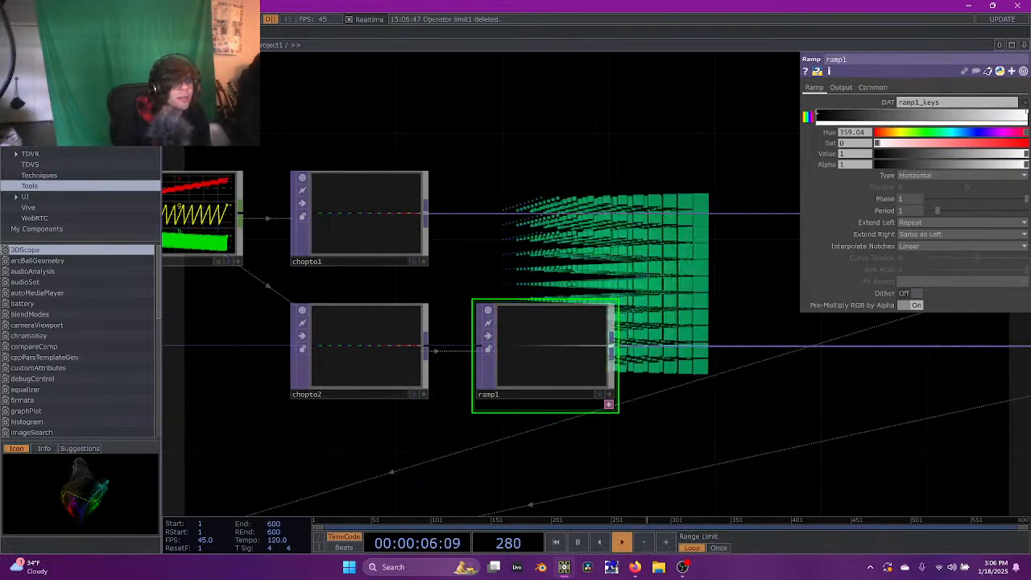
drag(1019, 200, 945, 199)
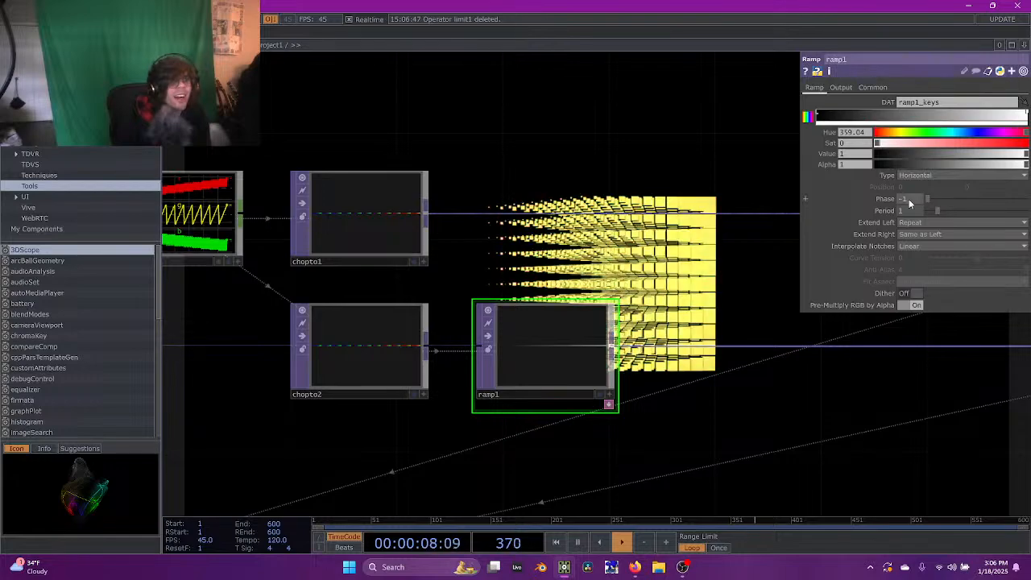
Animate ramp1's phase with the expression absTime.seconds
click(909, 200)
text(absTime)
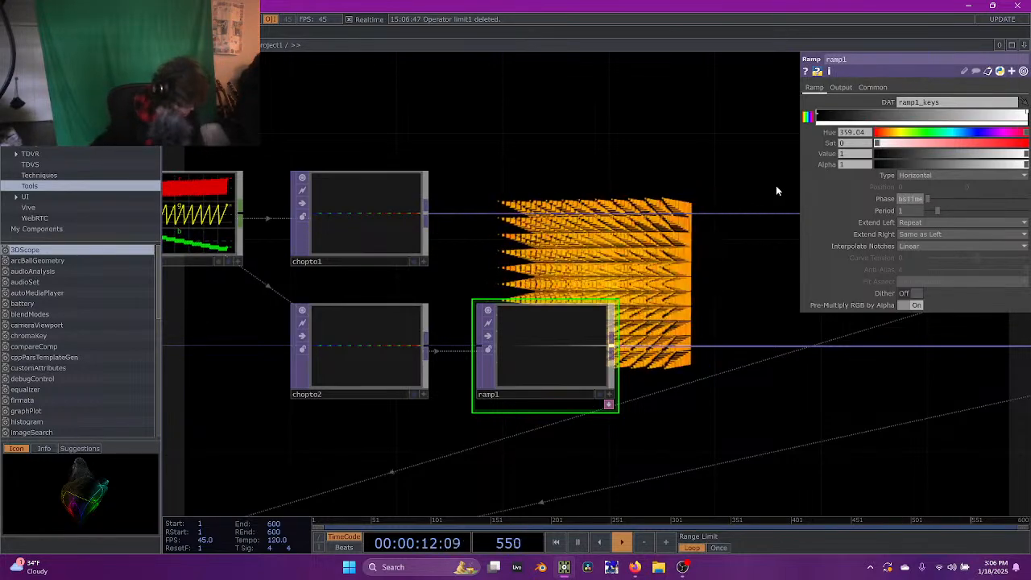
text(.seconds)
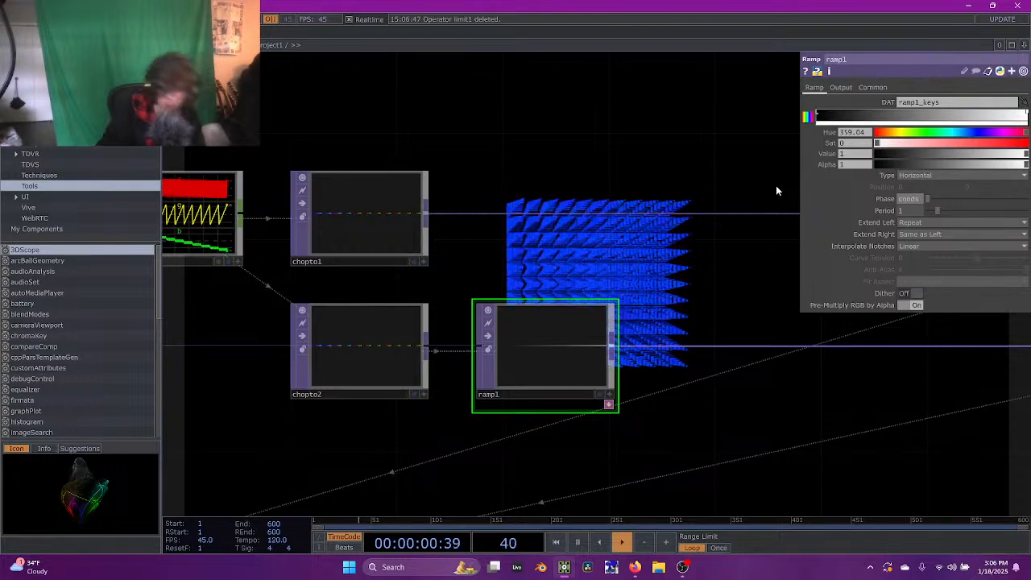
key(Return)
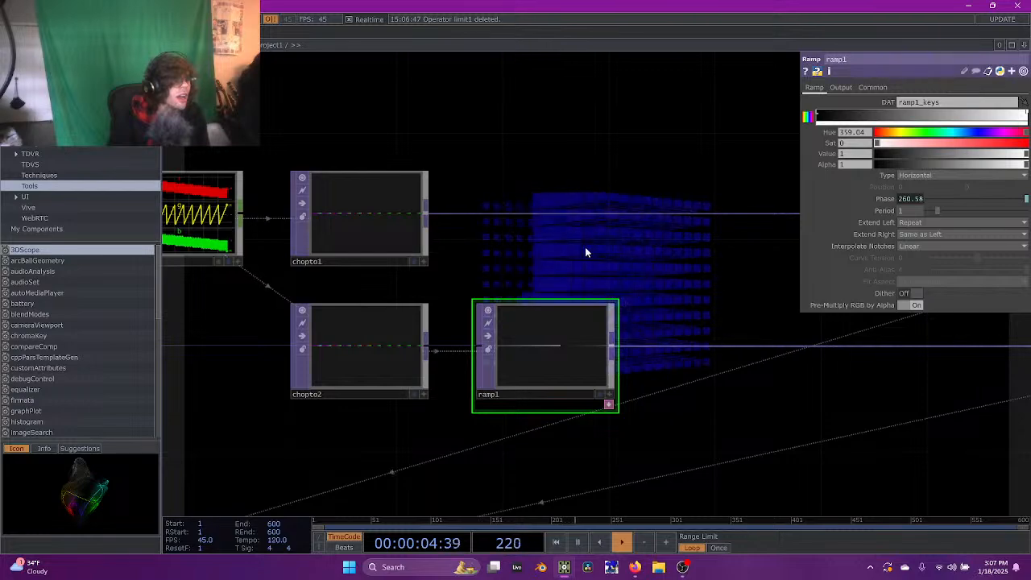
Slow the phase animation of ramp1 by changing its expression to absTime.seconds * .25
drag(605, 256, 470, 259)
drag(535, 259, 564, 259)
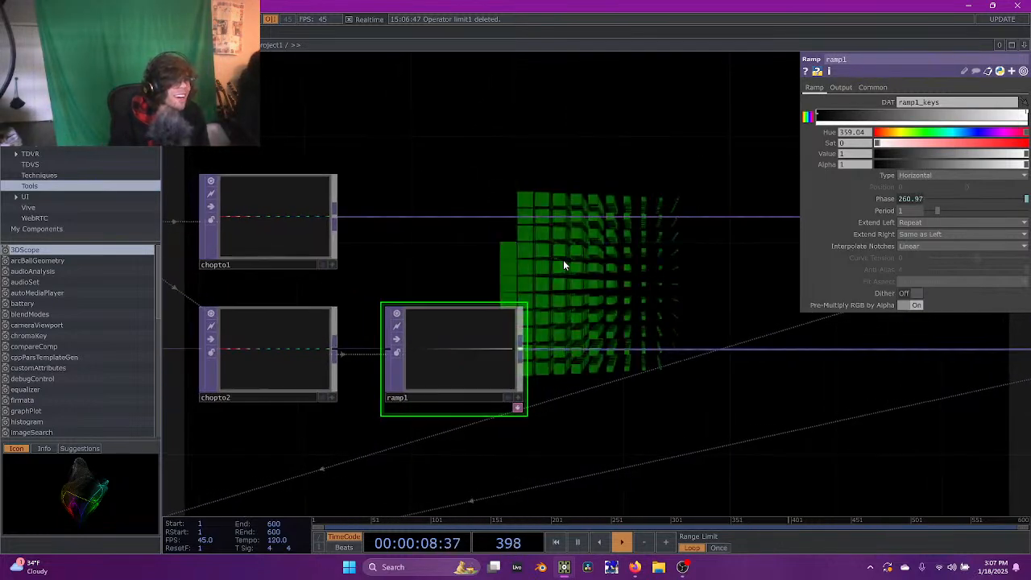
click(917, 198)
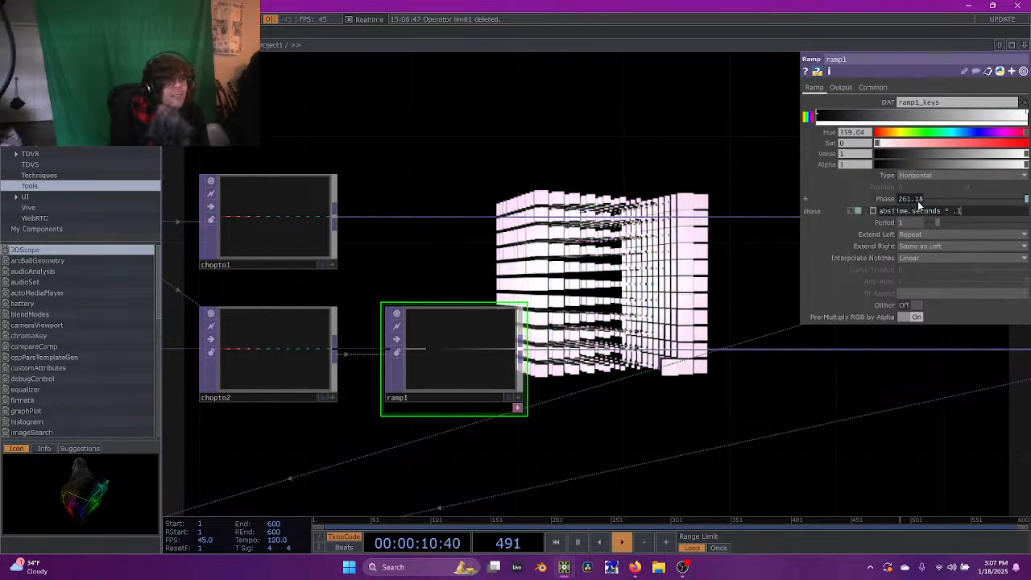
text(25)
key(Return)
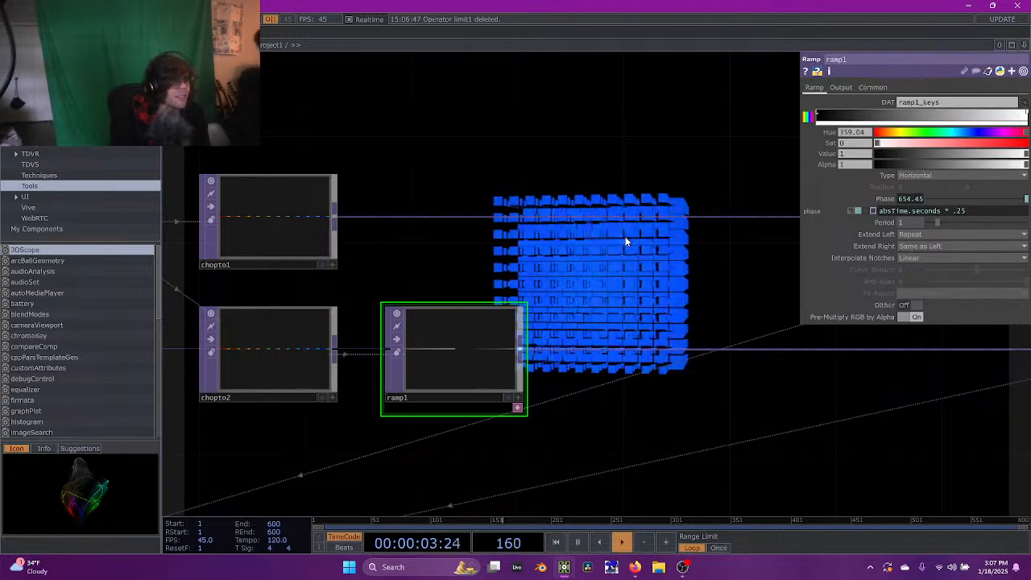
Set cam1's Z translate to 10 to bring the camera closer, and resume timeline playback
mouse_move(604, 245)
mouse_down()
mouse_move(658, 241)
mouse_move(624, 243)
mouse_up()
scroll(624, 243, down, 5)
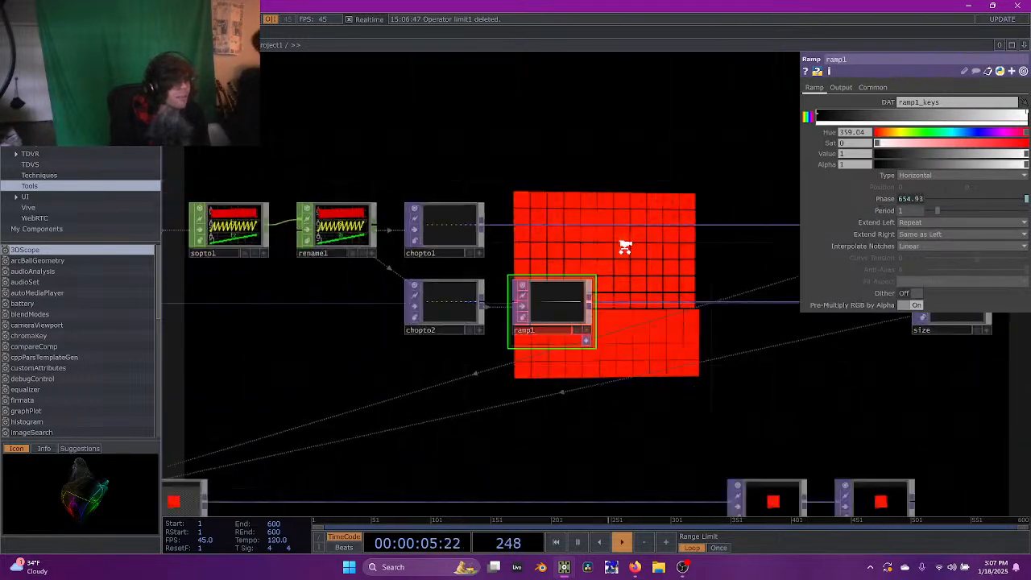
click(369, 313)
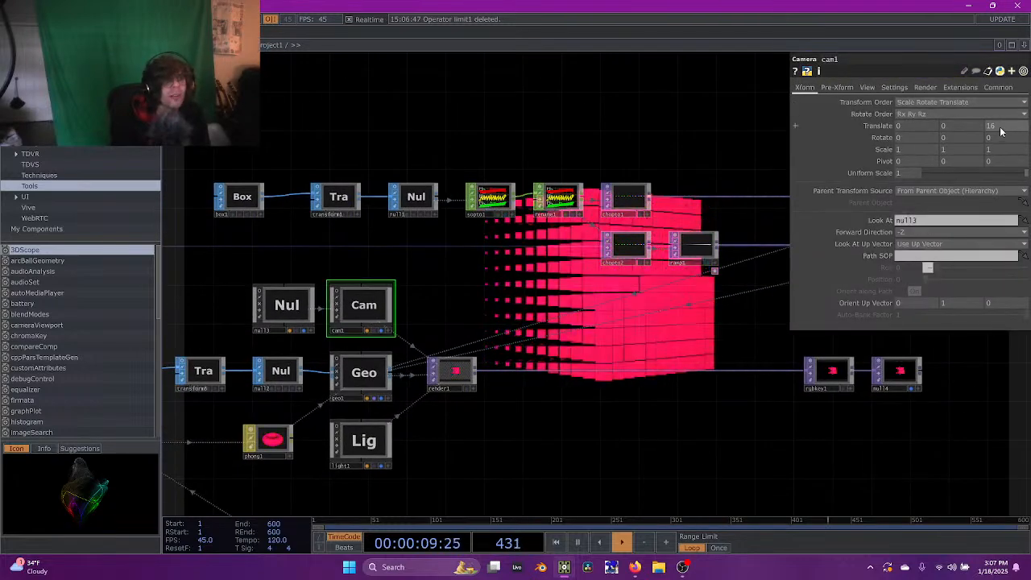
click(1000, 128)
text(10)
key(Return)
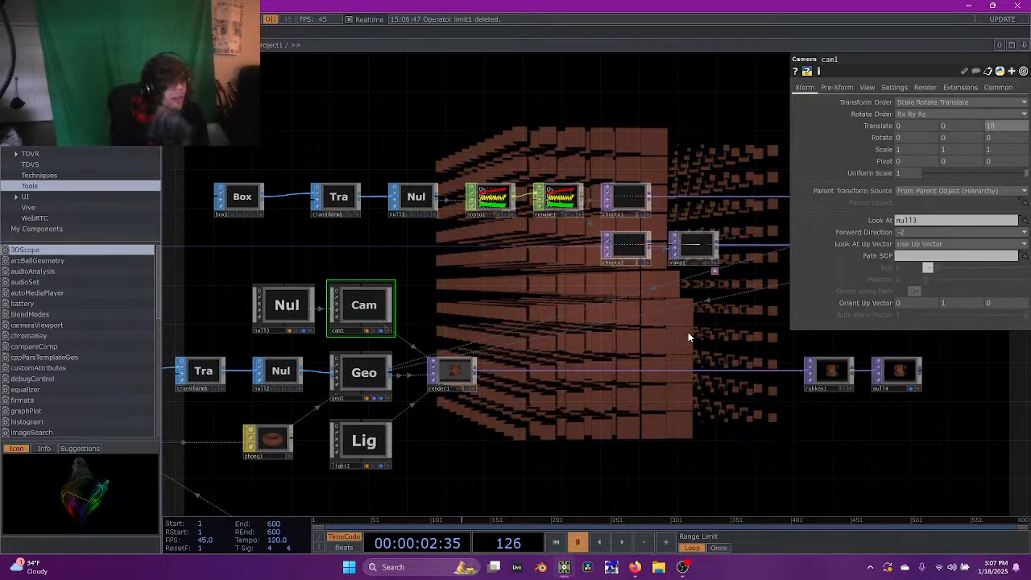
key(space)
Remove the time expression from ramp1's phase to hold the phase at 0
click(696, 254)
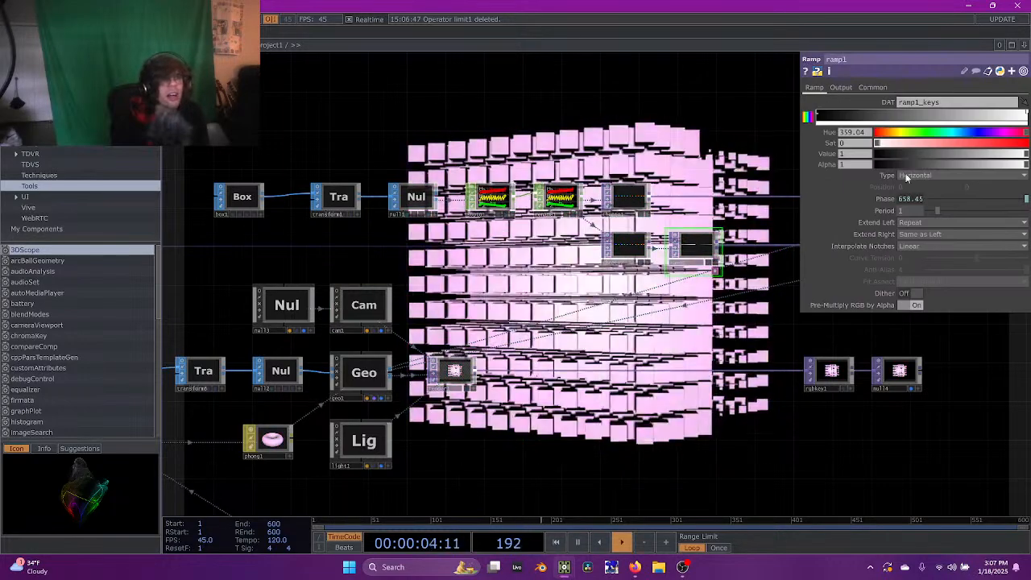
click(921, 199)
drag(978, 213, 732, 192)
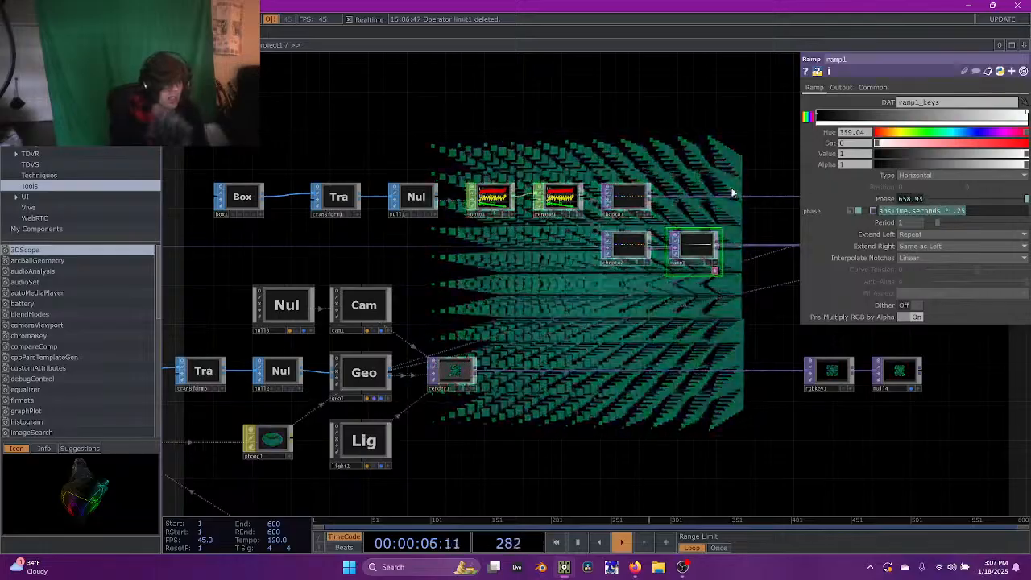
key(BackSpace)
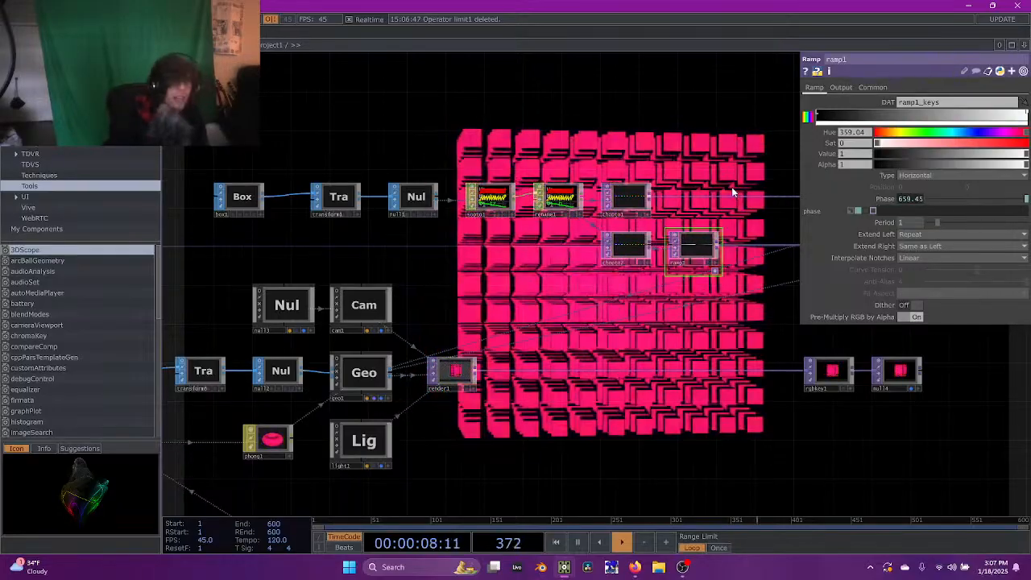
key(Return)
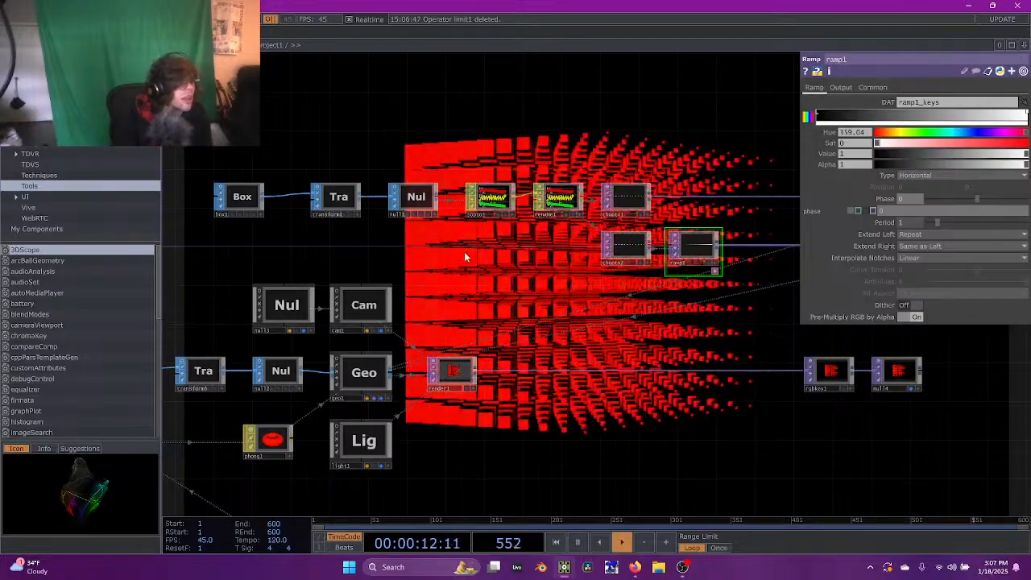
Set the uniform scale of transform6 to 0.28
drag(445, 277, 514, 286)
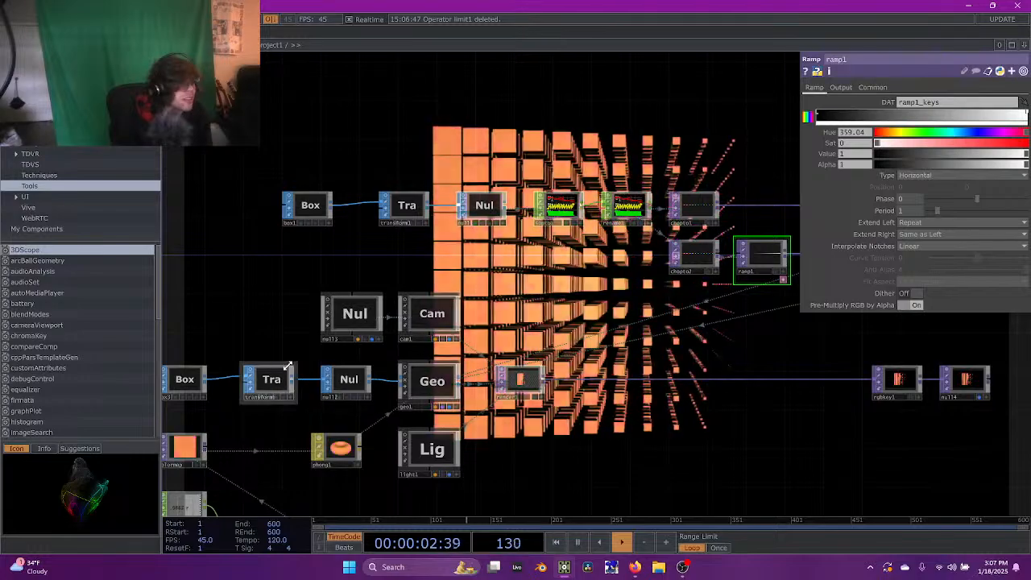
click(287, 371)
mouse_move(912, 186)
middle_down()
mouse_move(943, 186)
mouse_move(910, 197)
mouse_move(930, 196)
mouse_move(913, 175)
mouse_move(913, 188)
middle_up()
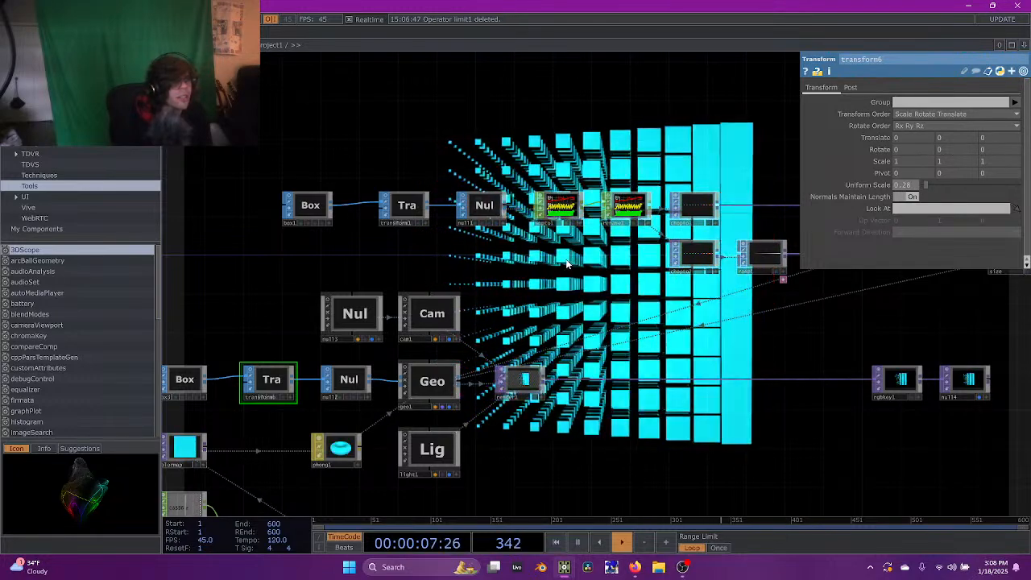
Paste the absTime.seconds * .25 expression back into ramp1's phase
click(762, 256)
click(912, 199)
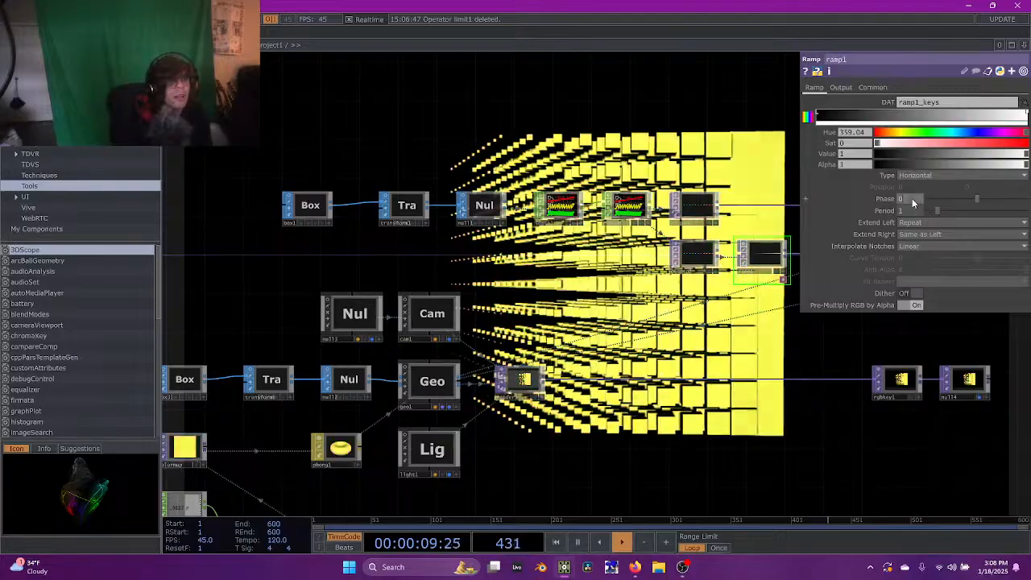
key(ctrl+v)
key(Return)
Try adjusting the uniform scale of transform1, leaving it at 2.5
drag(574, 122, 456, 135)
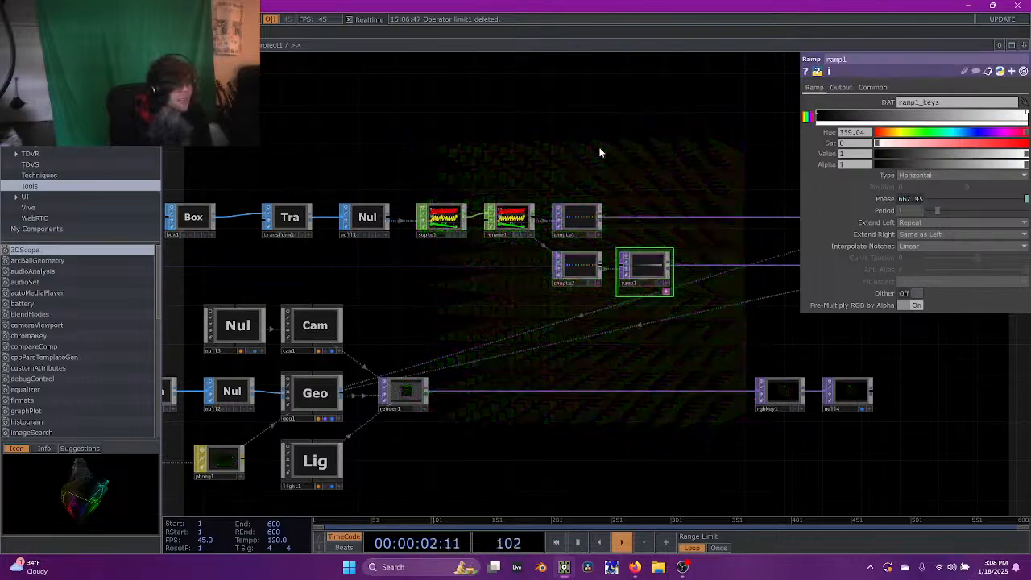
drag(414, 136, 563, 141)
click(439, 224)
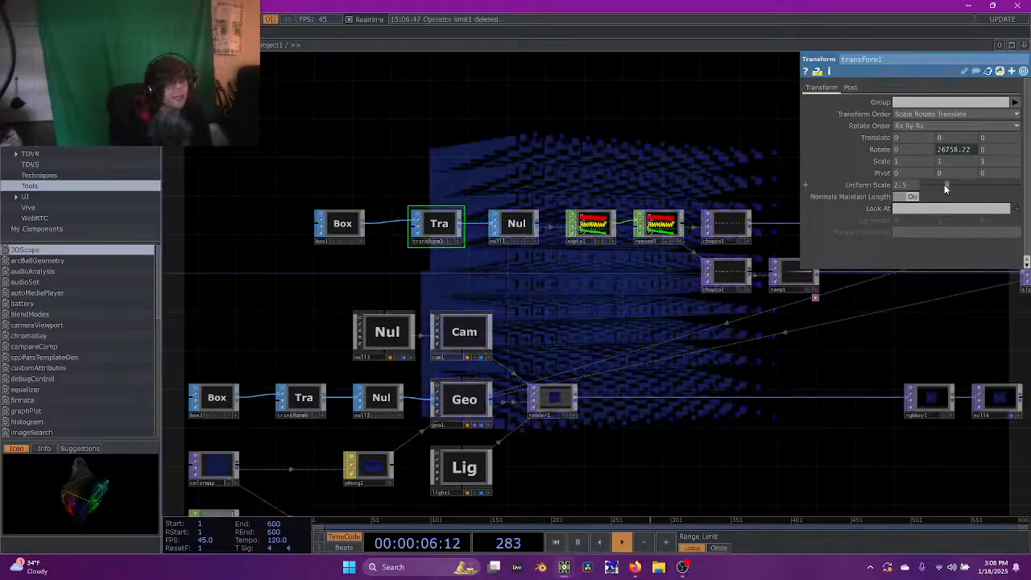
mouse_move(945, 184)
mouse_down()
mouse_move(959, 184)
mouse_move(948, 187)
mouse_up()
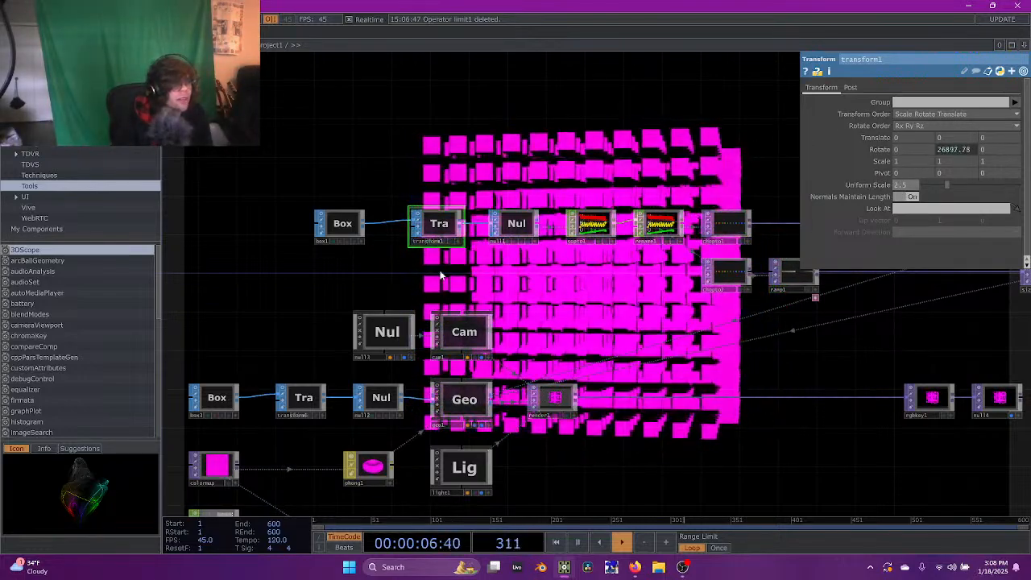
Set the frequency of lfo1 to 0.1
drag(365, 422, 523, 220)
click(411, 329)
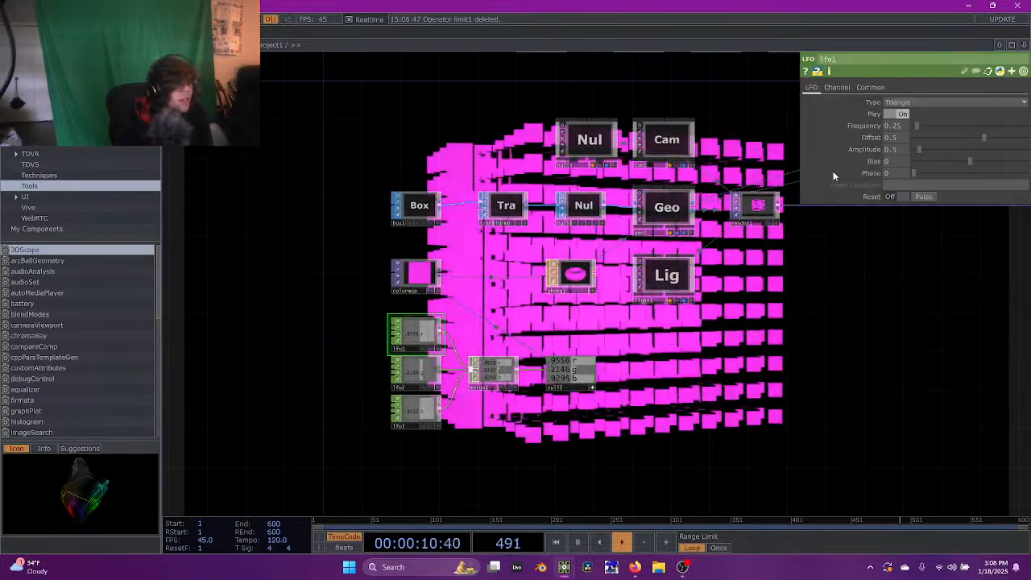
click(884, 128)
text(0.1)
key(Return)
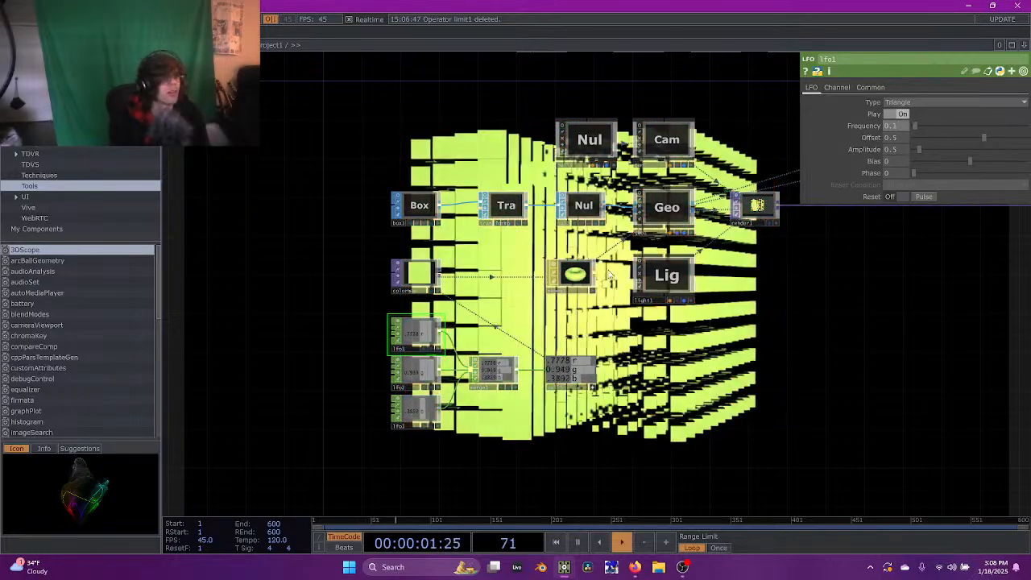
Set the frequency of lfo2 to 0.2 and bring up the parameters of lfo3
click(423, 372)
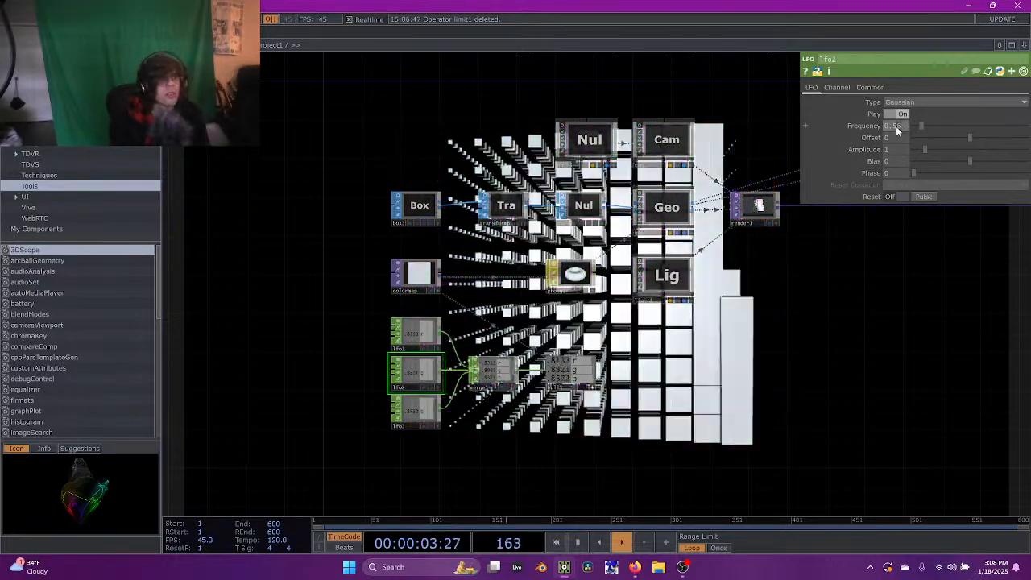
click(894, 126)
text(0.2)
key(Return)
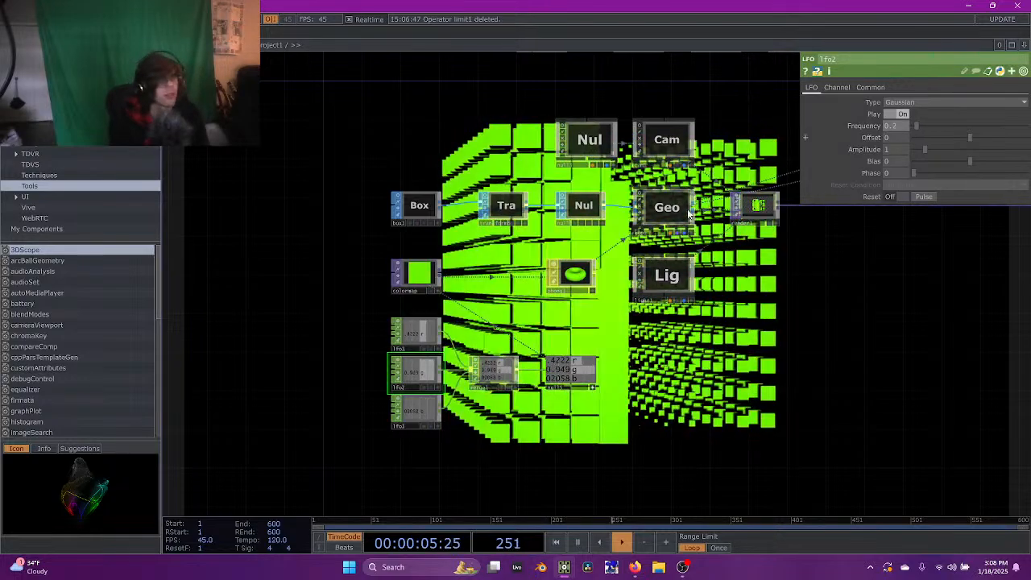
click(414, 409)
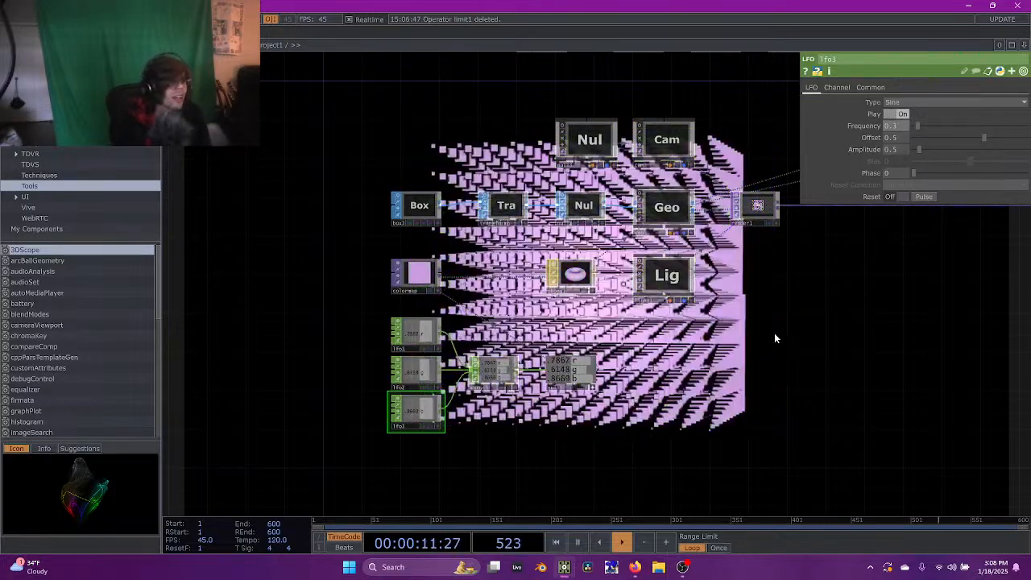
Change the shadow type of light1 to Soft, 2D Mapped
drag(774, 333, 755, 338)
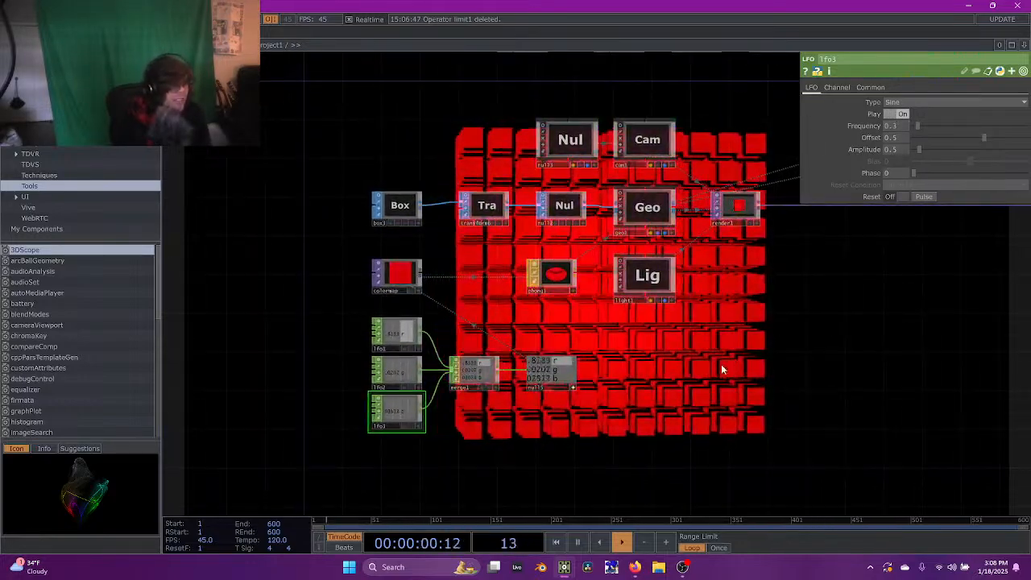
drag(689, 345, 751, 369)
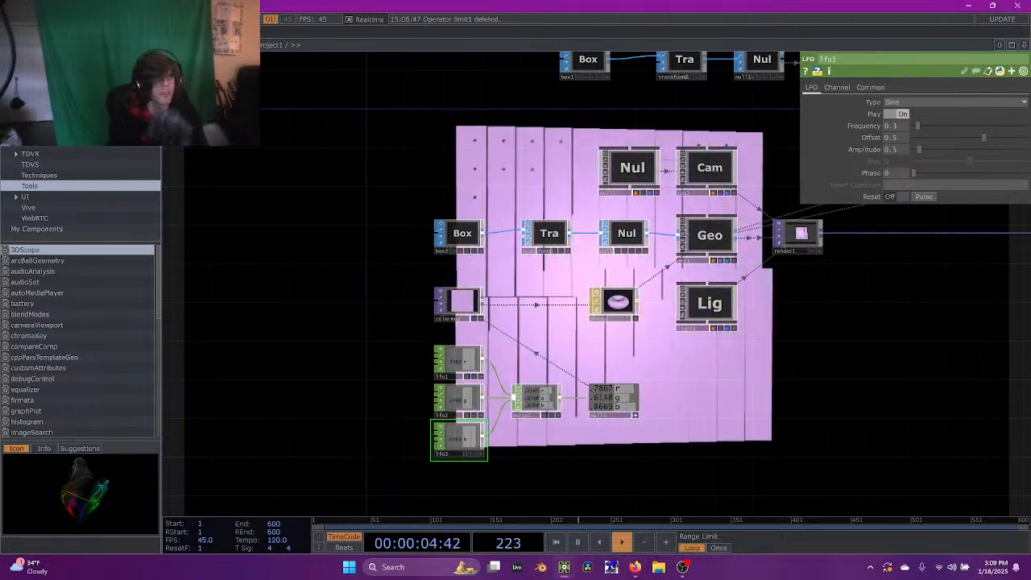
drag(822, 306, 797, 368)
click(672, 228)
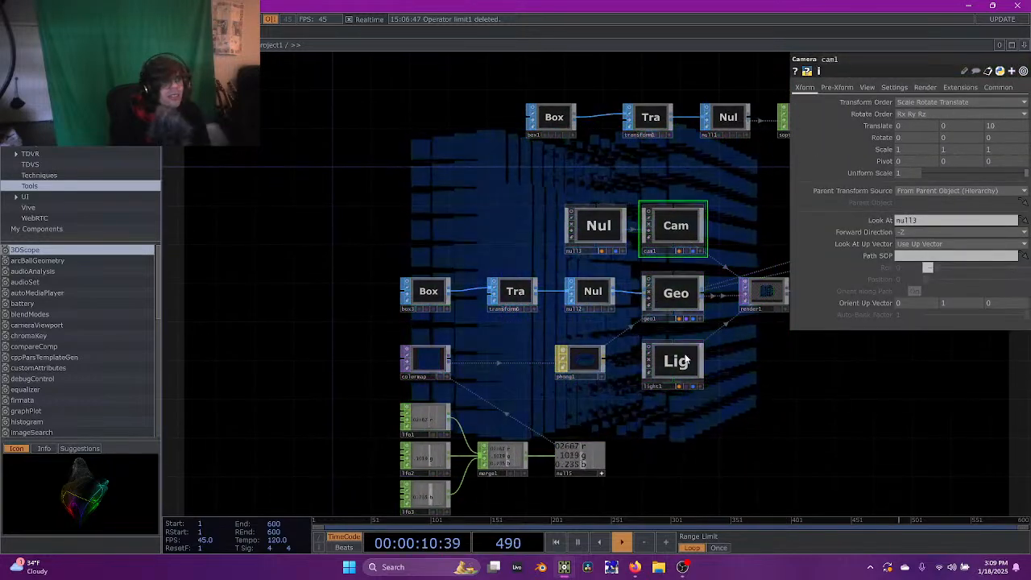
click(669, 367)
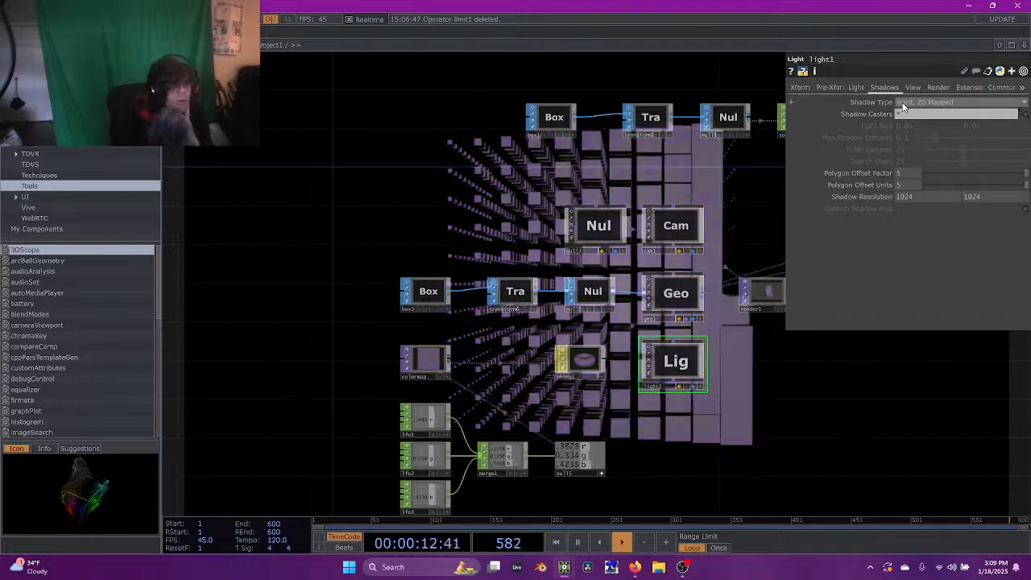
click(927, 102)
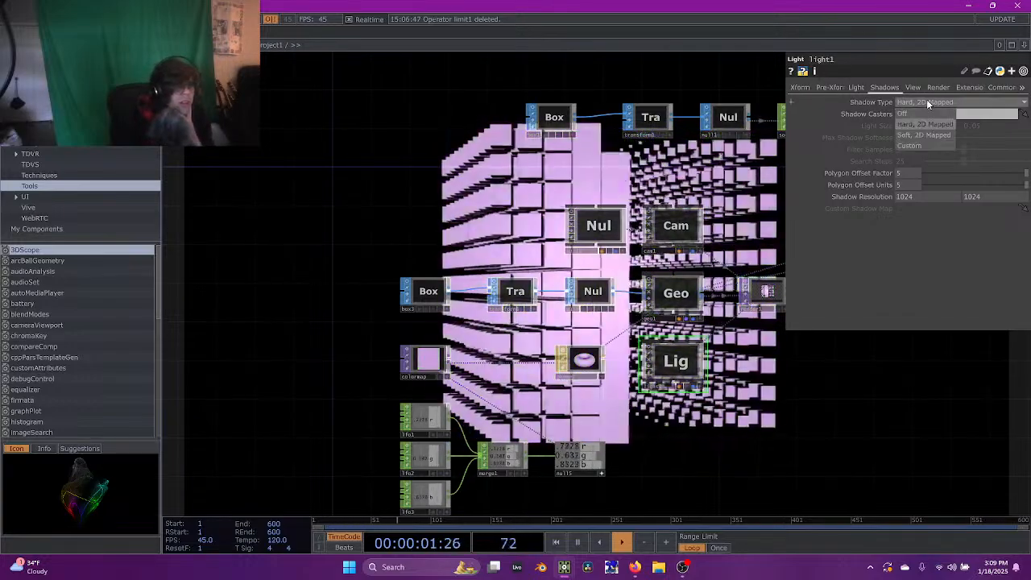
click(928, 138)
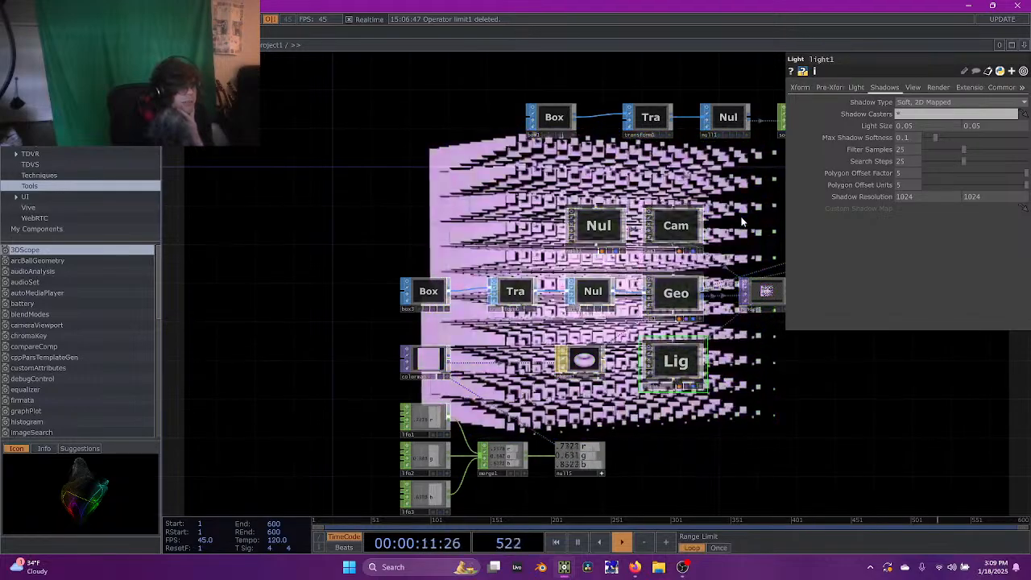
Examine light1's light settings and transform values
drag(741, 217, 691, 217)
click(856, 87)
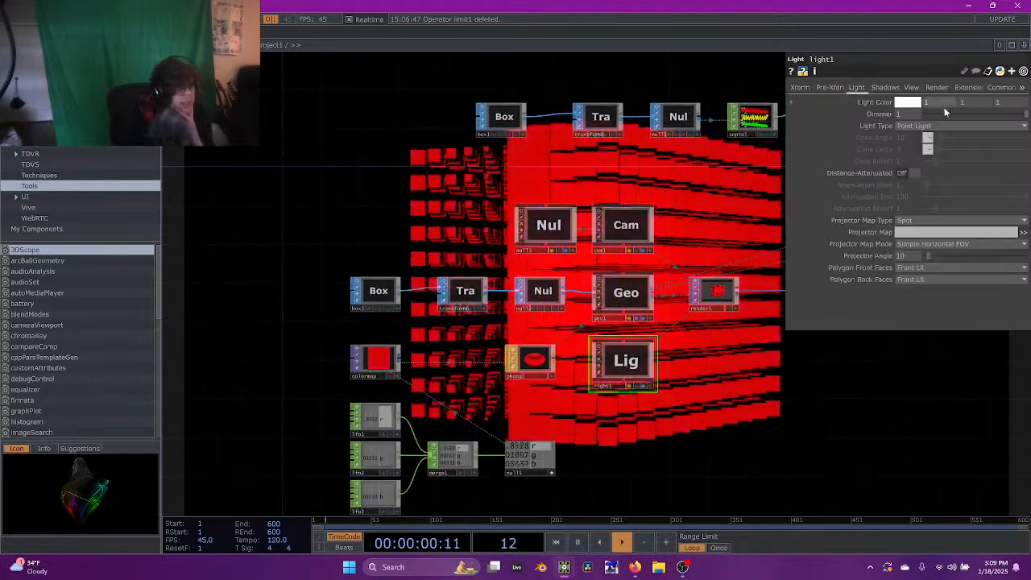
click(801, 87)
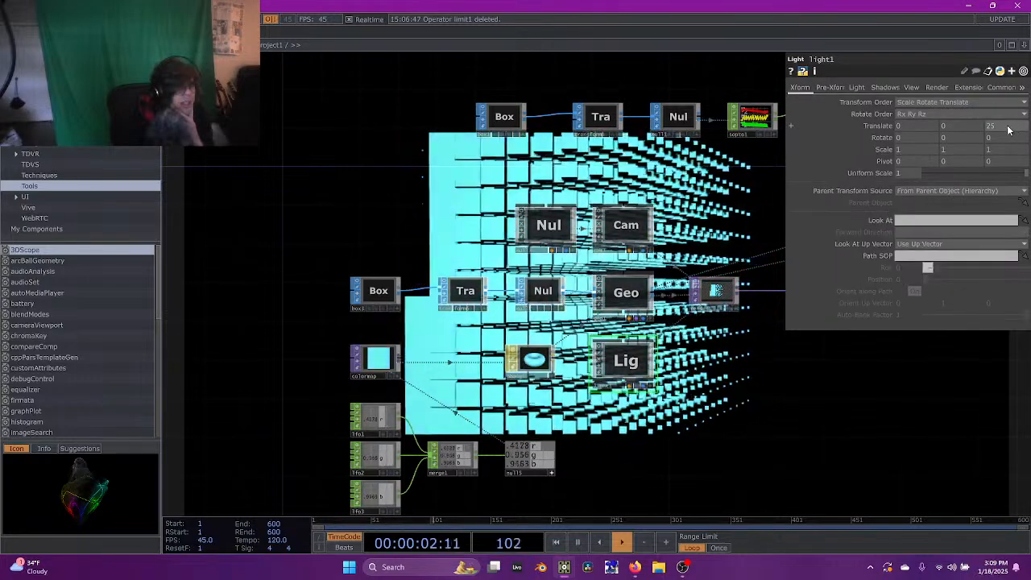
key(Return)
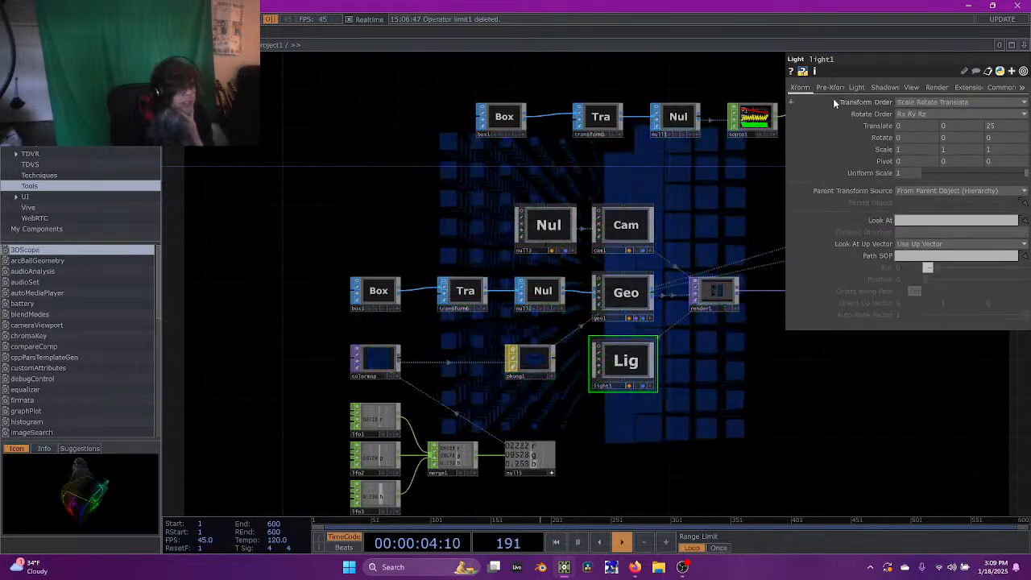
click(859, 87)
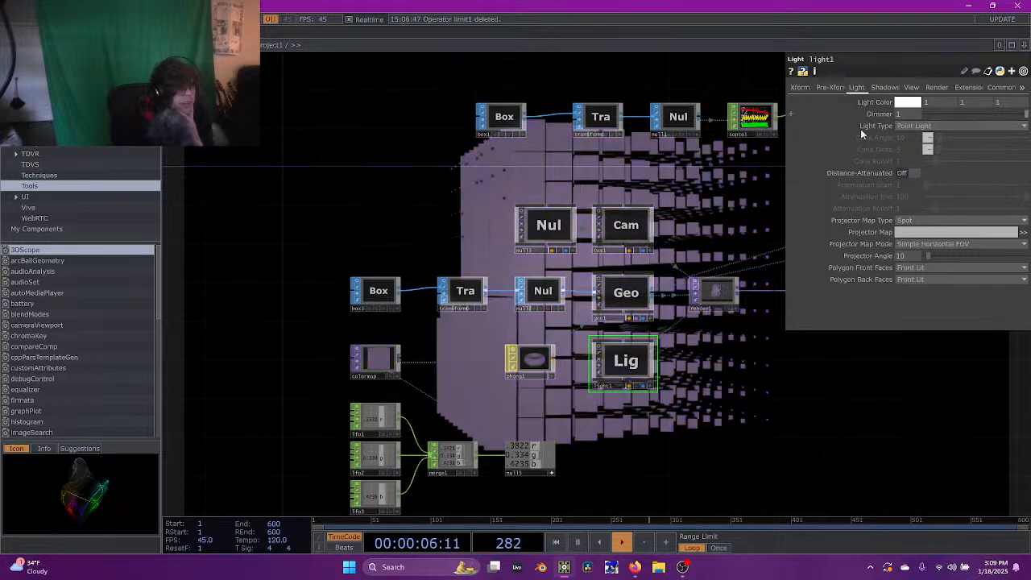
Lower the shininess of the phong1 material to 1
click(532, 360)
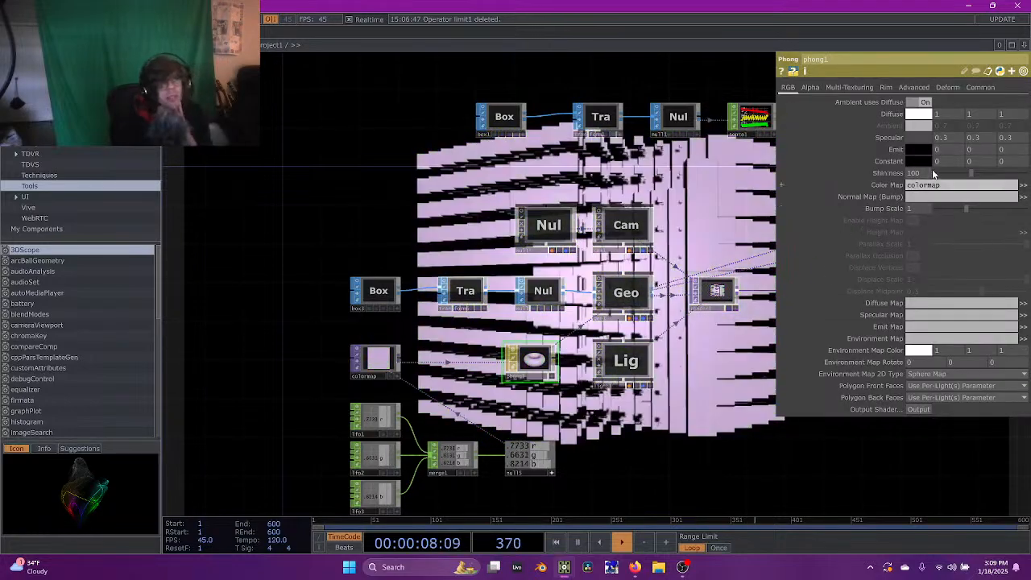
drag(972, 173, 921, 177)
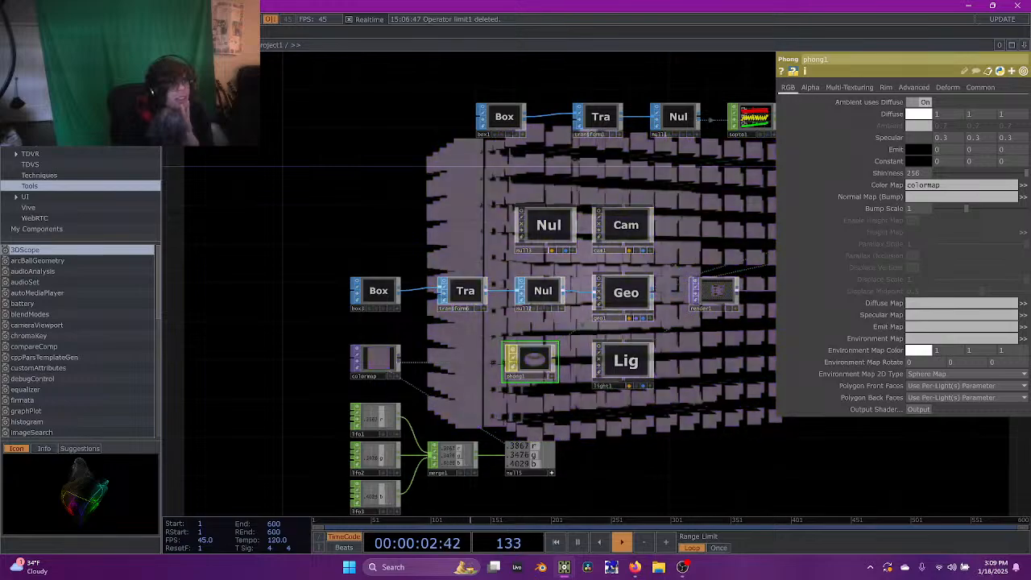
drag(1028, 173, 825, 178)
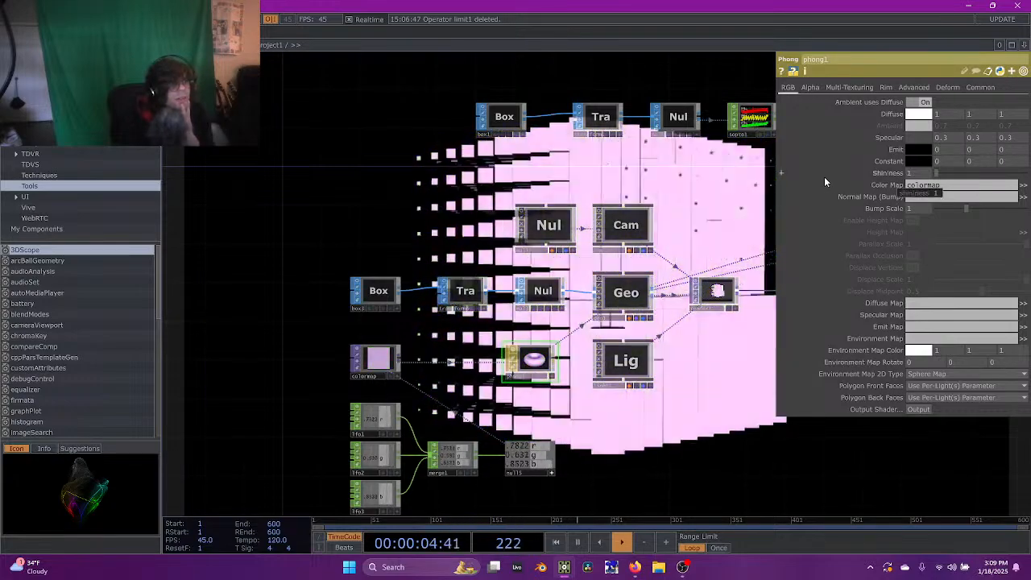
Try purple and black as phong1's diffuse color, restore it to white, and check the material's alpha settings
click(919, 115)
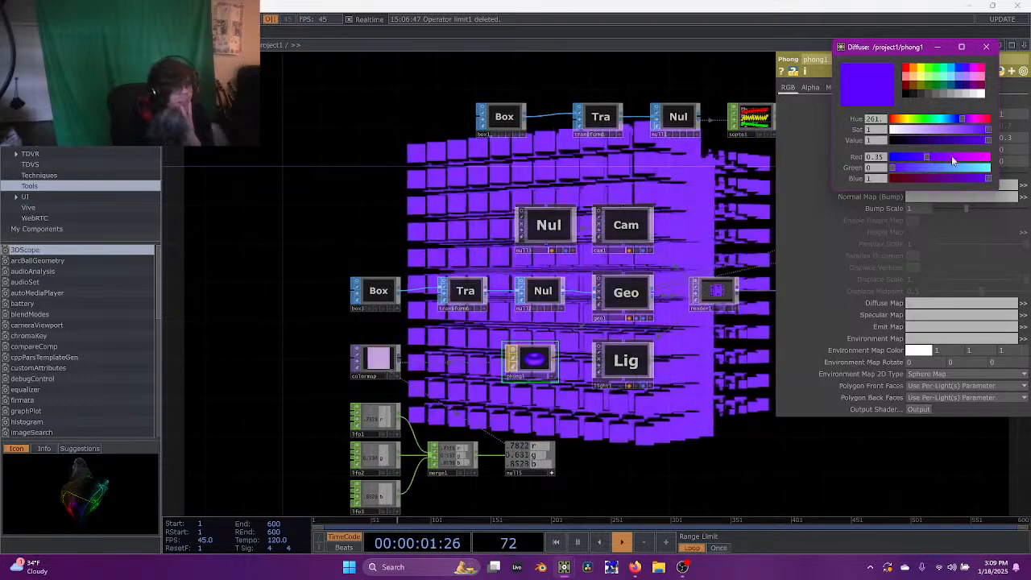
drag(961, 176, 1014, 179)
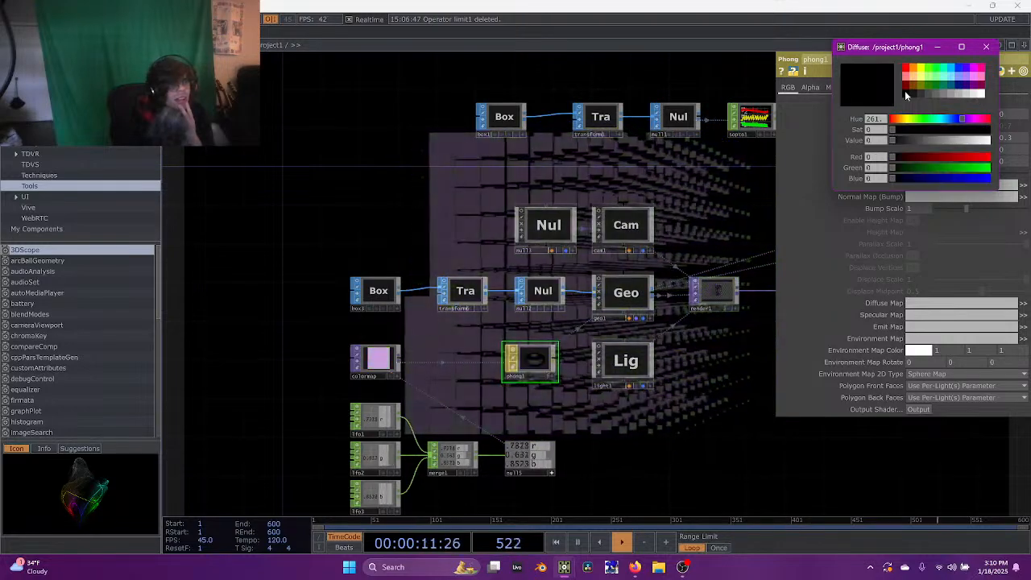
click(981, 96)
click(986, 46)
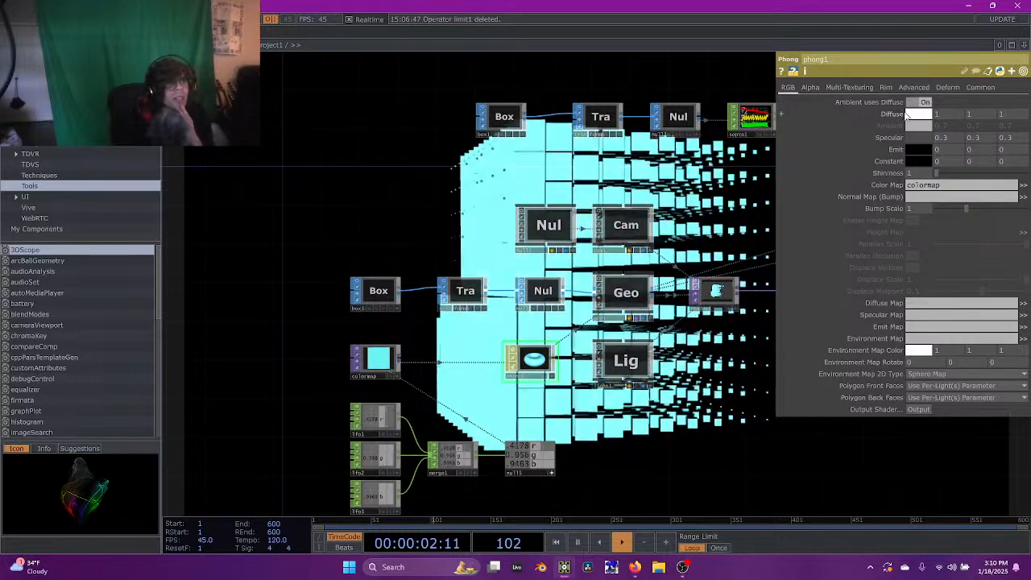
click(812, 87)
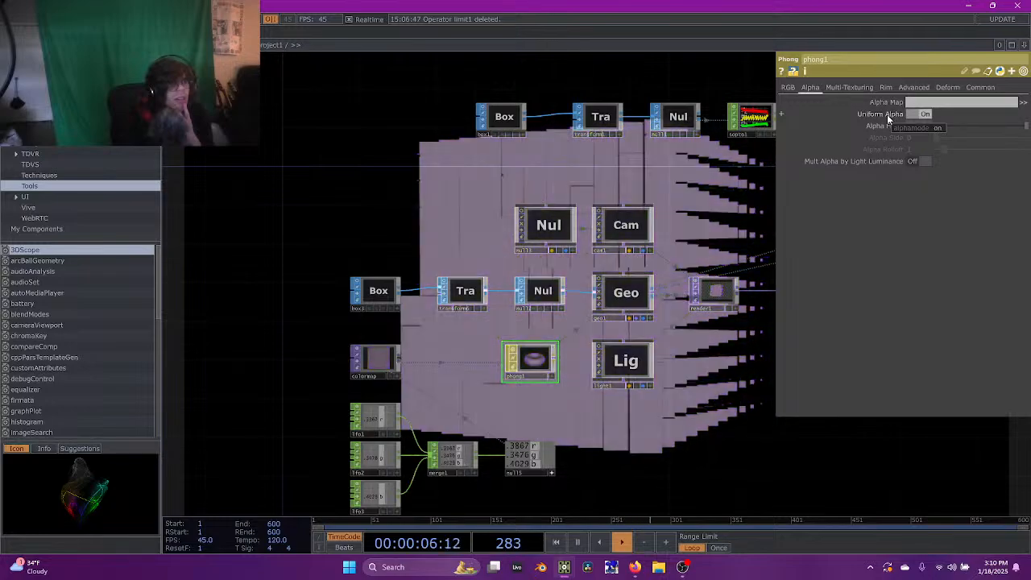
Move the colormap constant clear of the network and chain a Switch TOP and a Null TOP from its output
middle_drag(379, 362, 470, 357)
drag(470, 357, 313, 320)
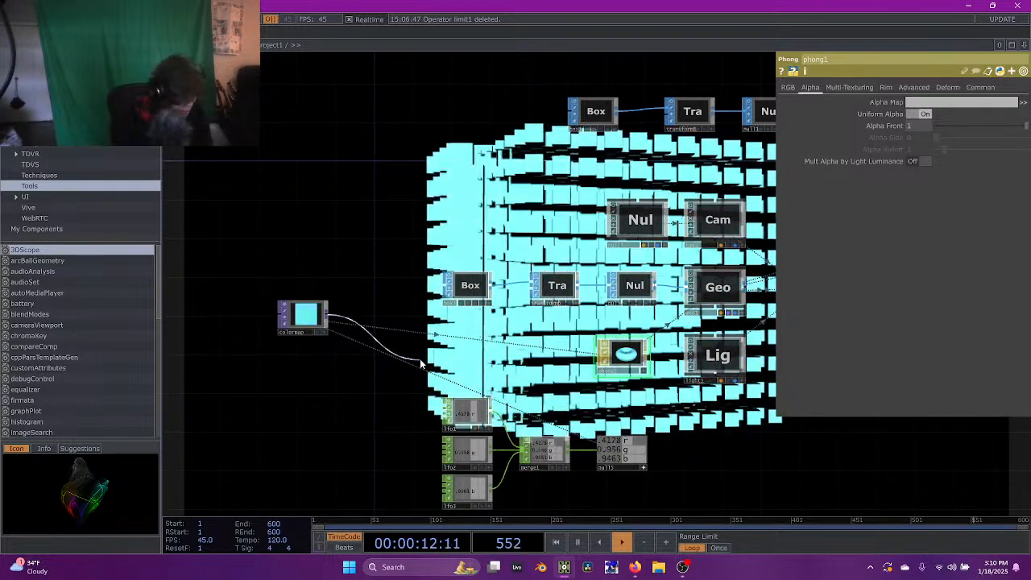
key(Tab)
text(s)
click(515, 286)
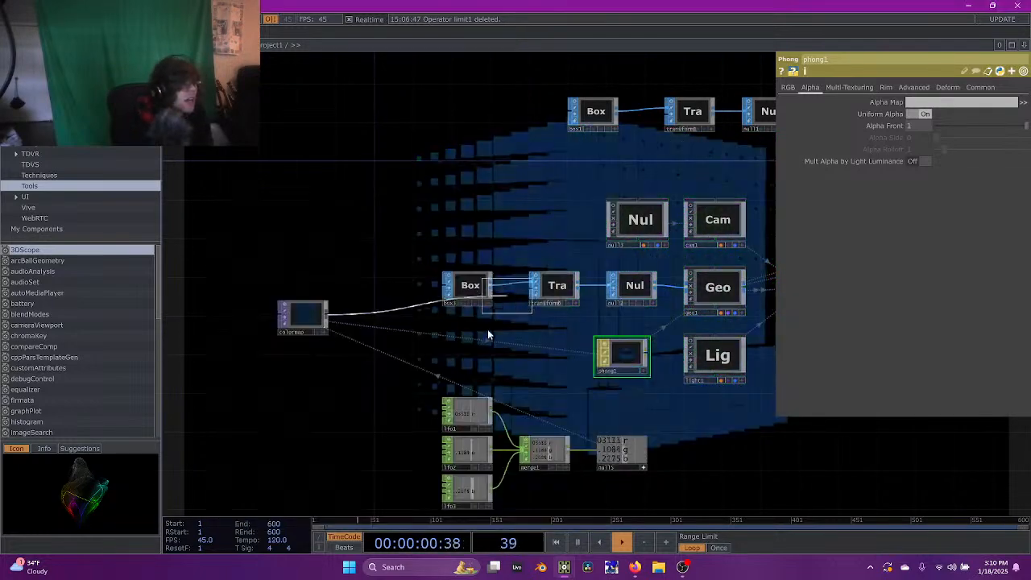
click(453, 363)
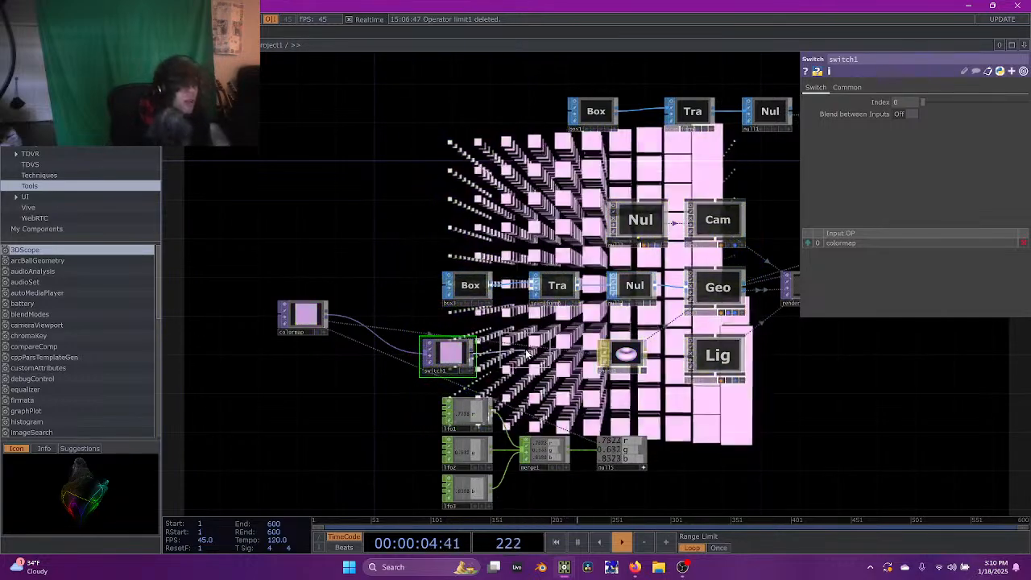
click(544, 357)
Rename the Constant TOP feeding switch1 from colormap to constant
click(300, 335)
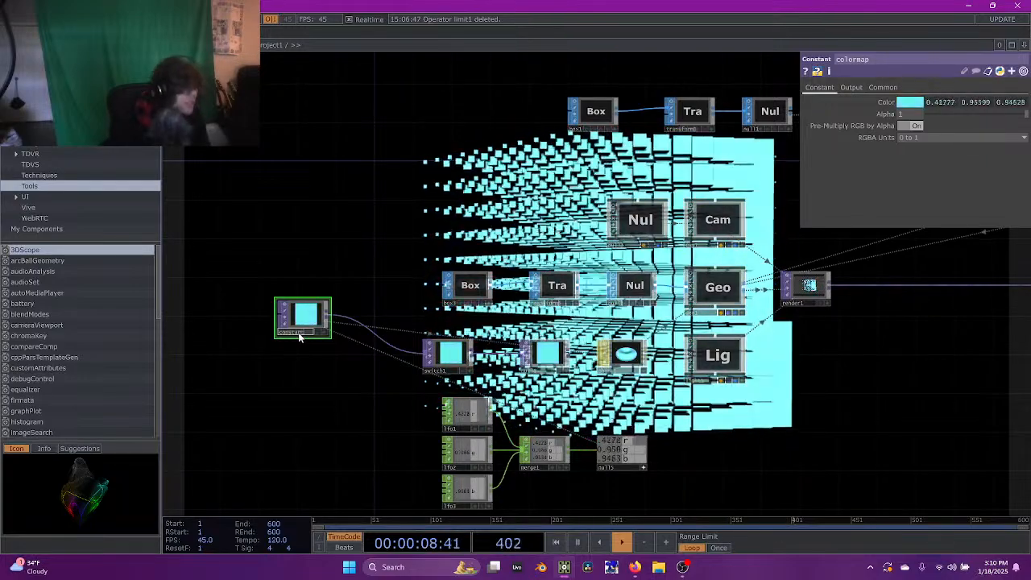
key(Return)
click(289, 357)
Rename the null after switch1 to colormap and link it to phong1 as the color map
scroll(551, 361, up, 5)
click(502, 387)
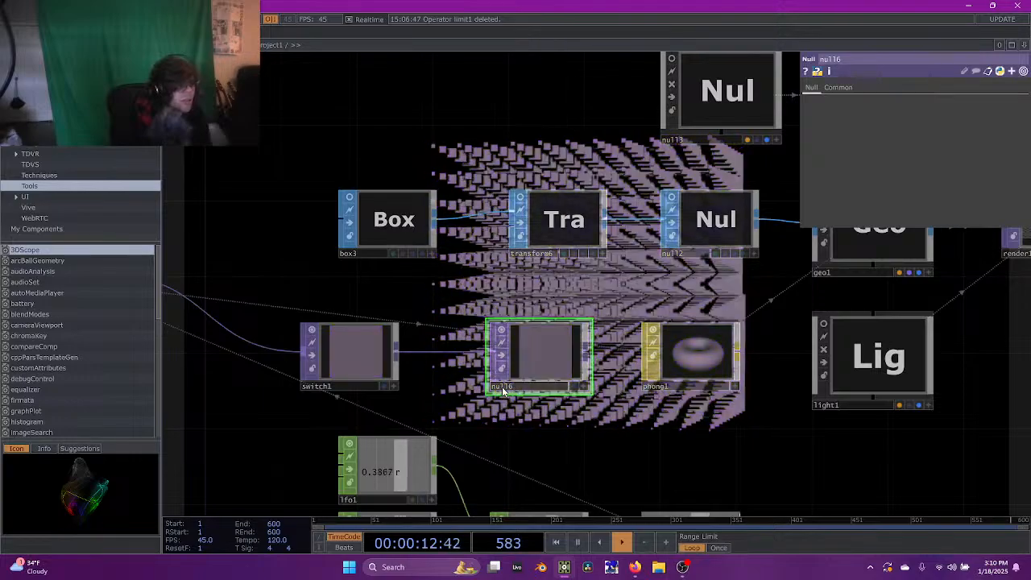
text(colormap)
key(Return)
drag(502, 387, 689, 368)
click(693, 334)
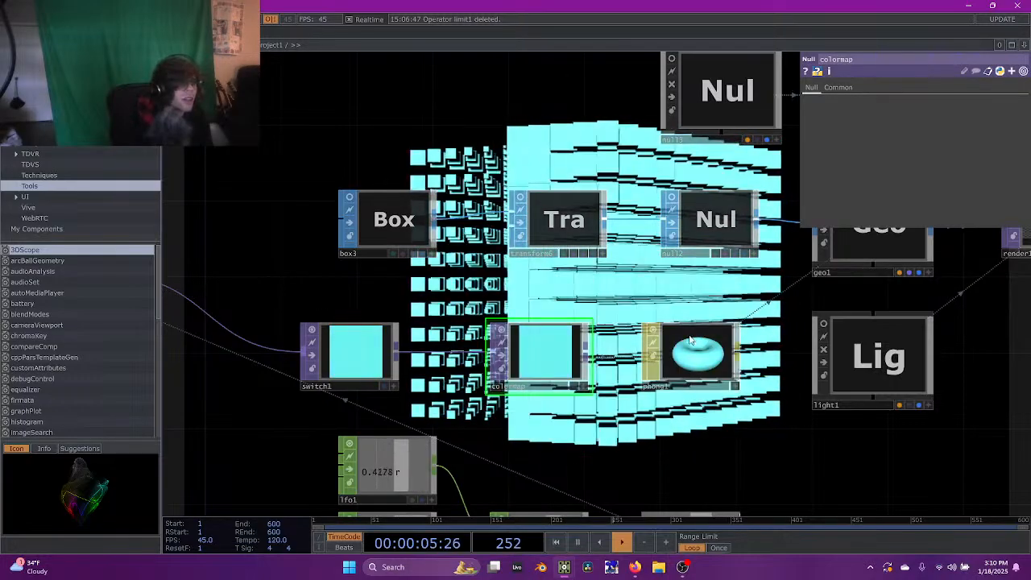
Add a Noise TOP just below the constant
scroll(632, 427, down, 3)
drag(403, 417, 615, 351)
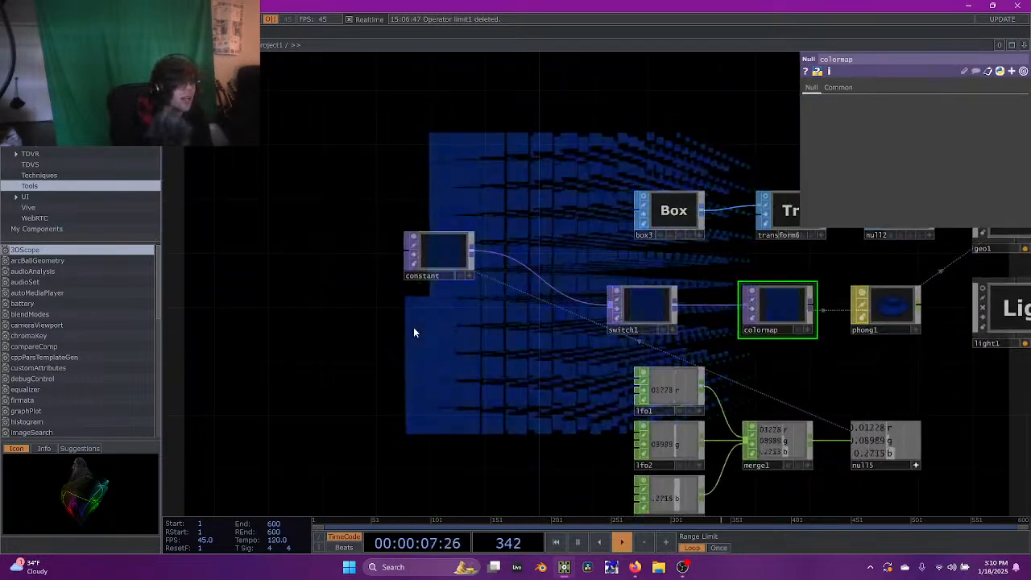
middle_click(472, 252)
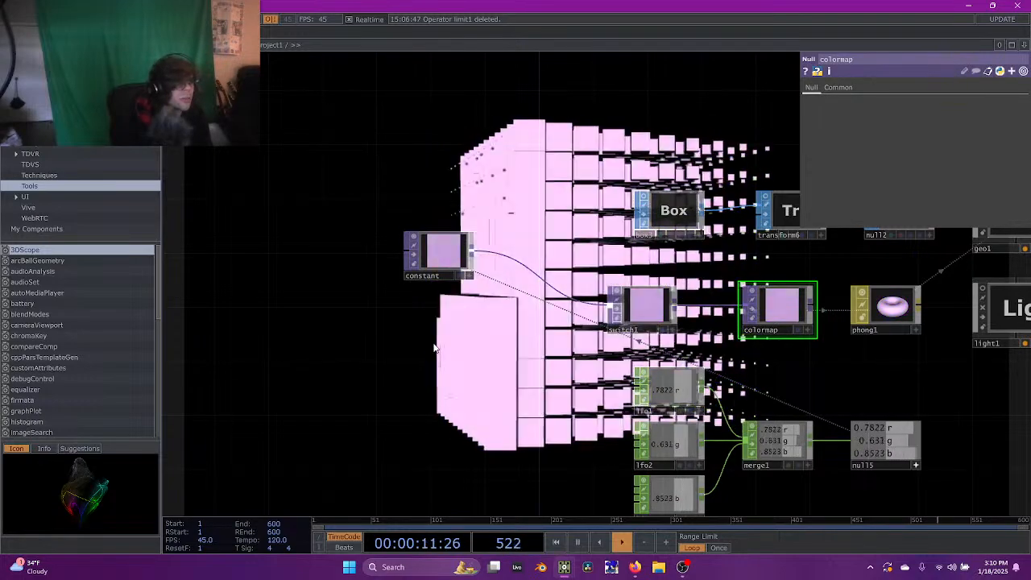
key(Tab)
text(noise)
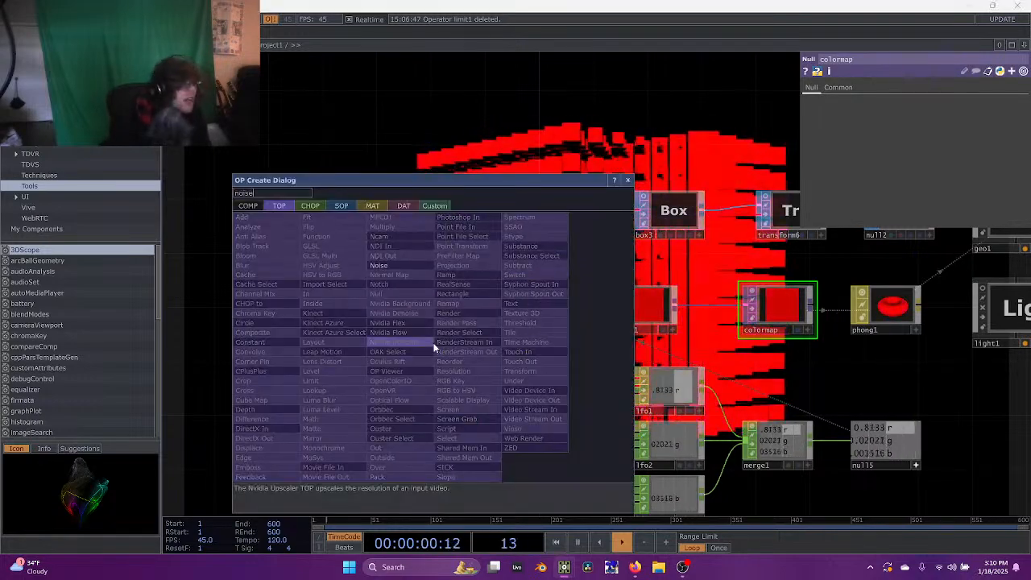
key(Return)
click(433, 347)
middle_click(433, 346)
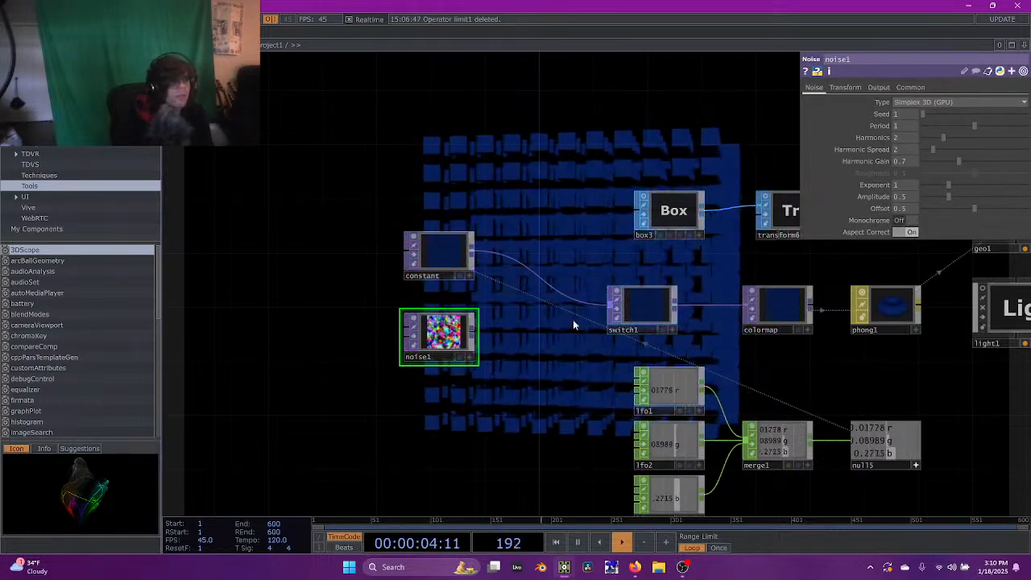
Connect noise1 to switch1 as its second input and check the inputs of switch1
drag(477, 335, 610, 304)
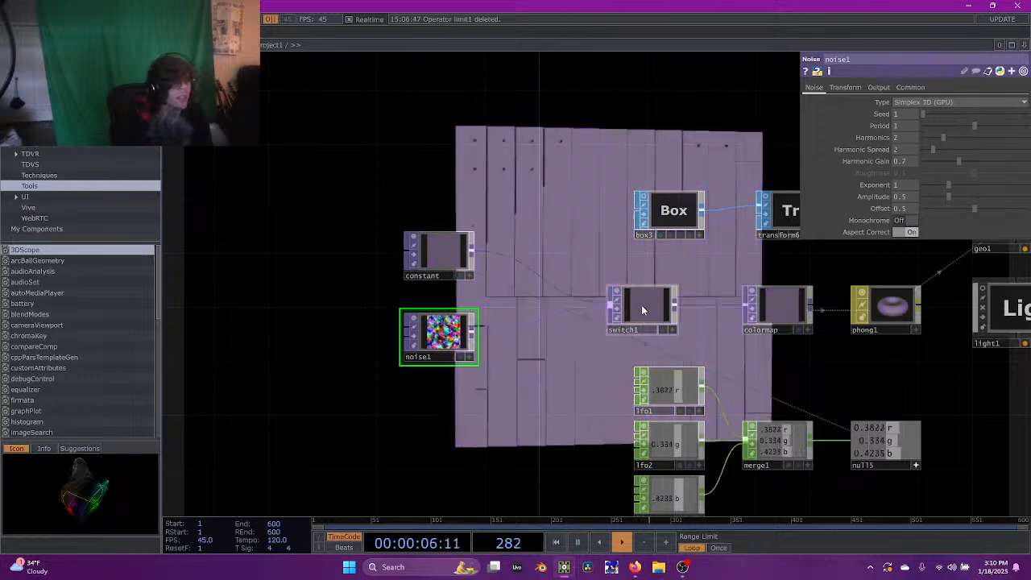
click(661, 306)
drag(822, 359, 647, 391)
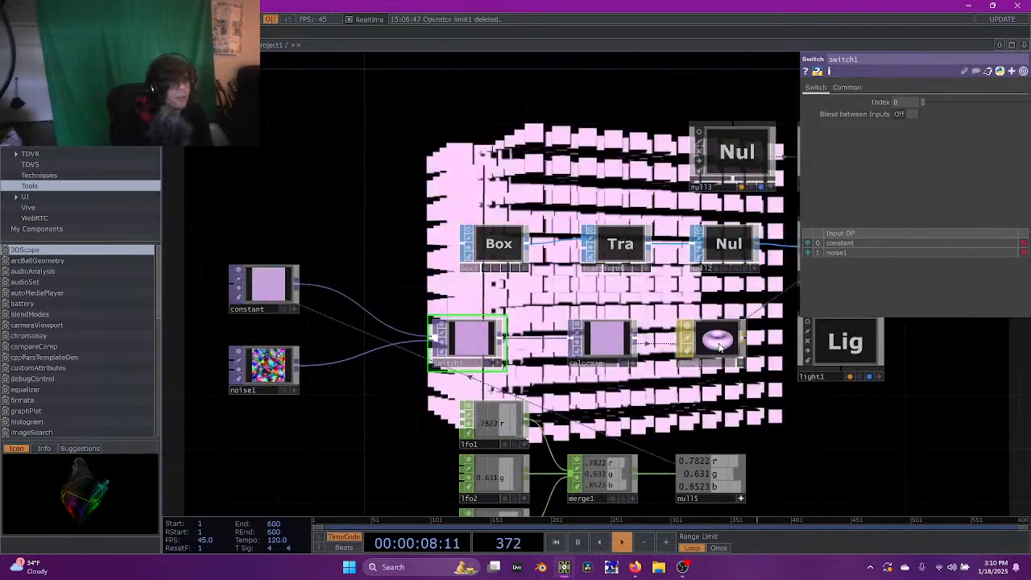
click(719, 338)
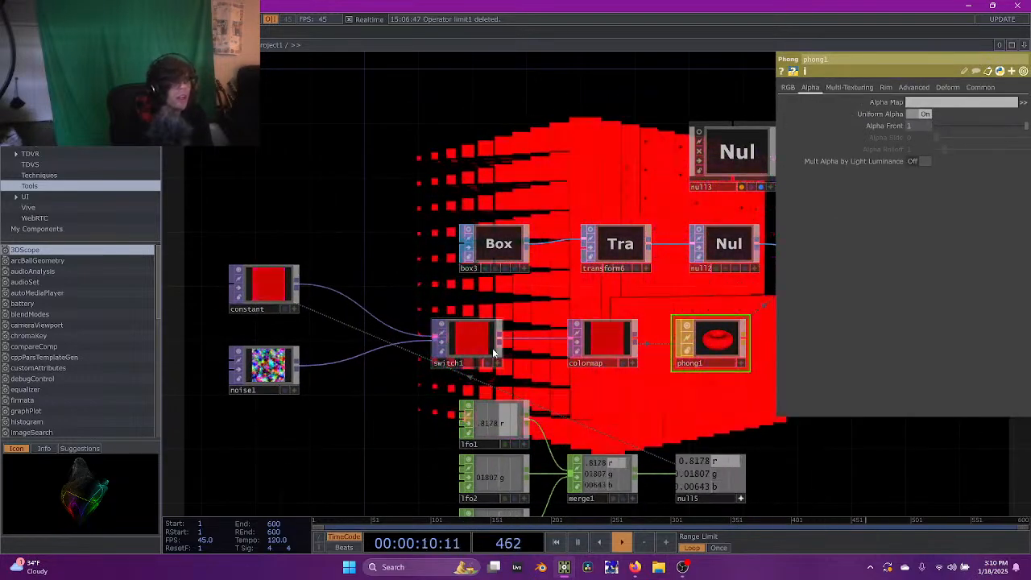
Set the index of switch1 to 1 so the noise feeds the color map
click(469, 338)
drag(903, 101, 816, 103)
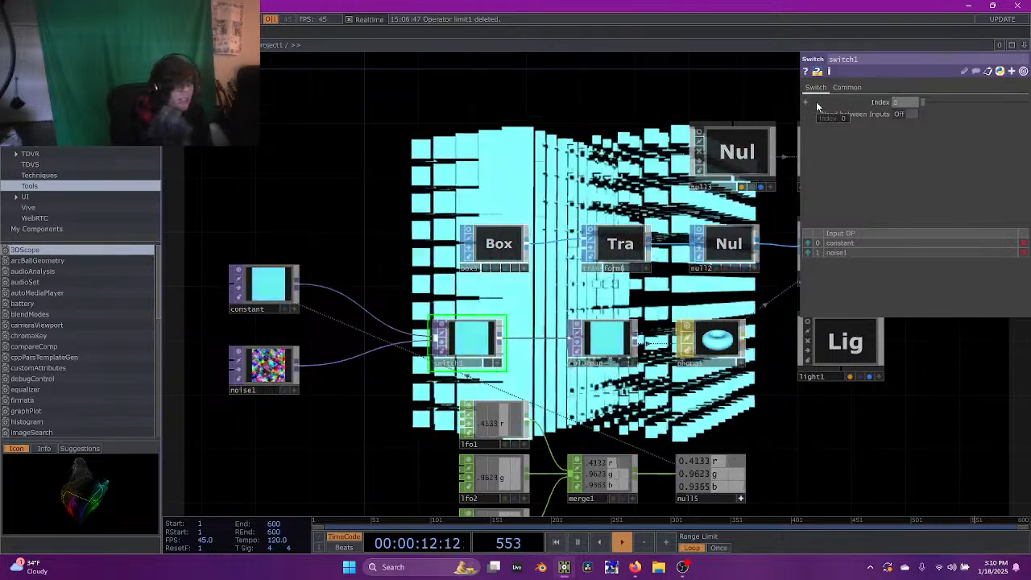
text(1)
key(Return)
Move switch1 closer to its two inputs and insert a Texture 3D TOP between switch1 and colormap
drag(489, 156, 669, 139)
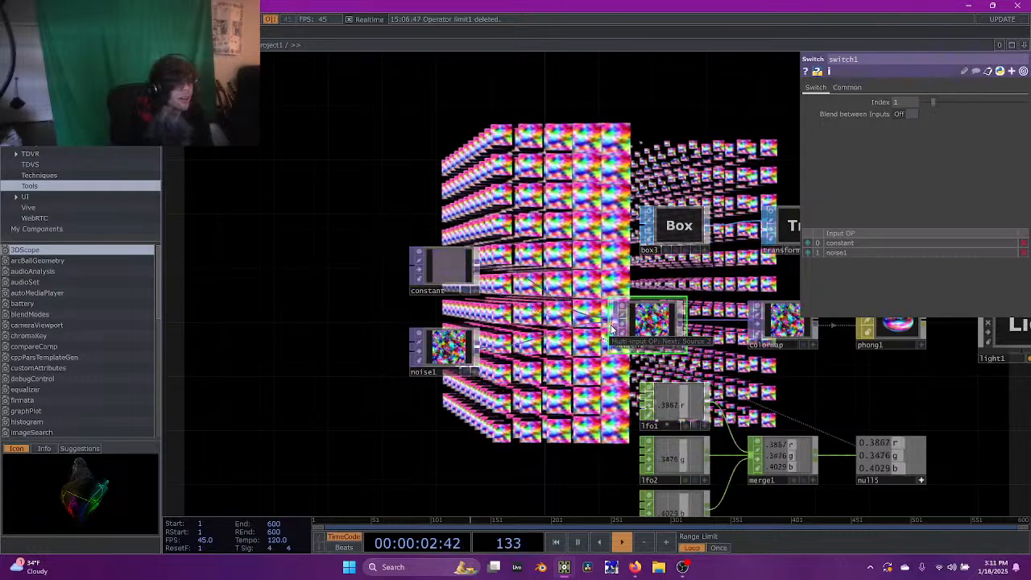
drag(627, 321, 560, 322)
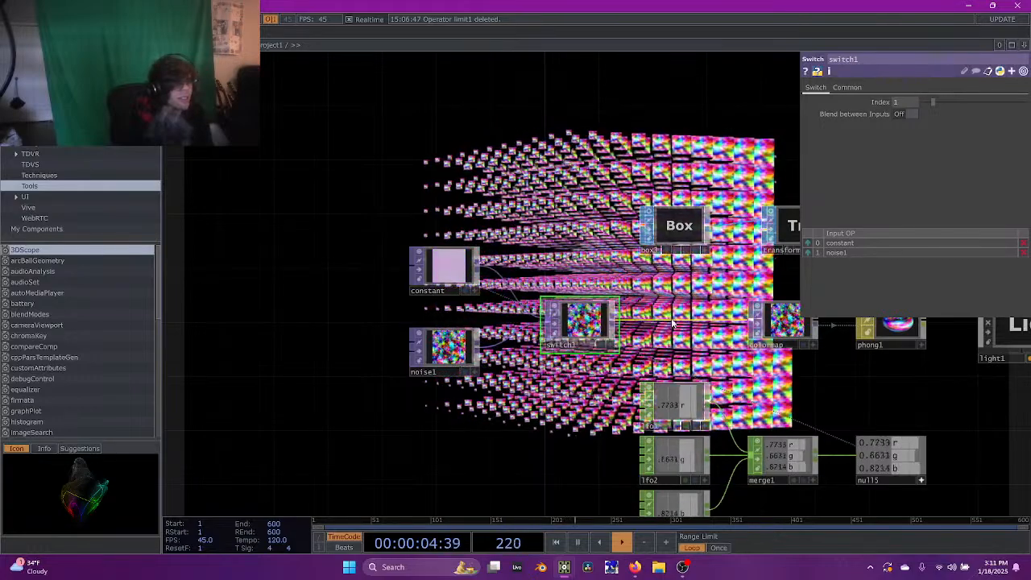
right_click(683, 324)
click(693, 315)
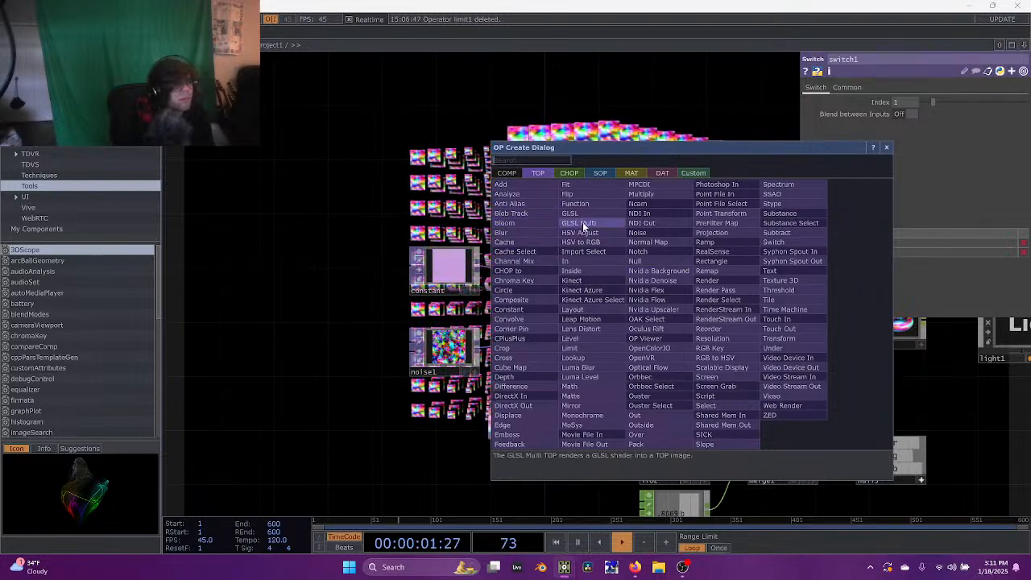
click(791, 282)
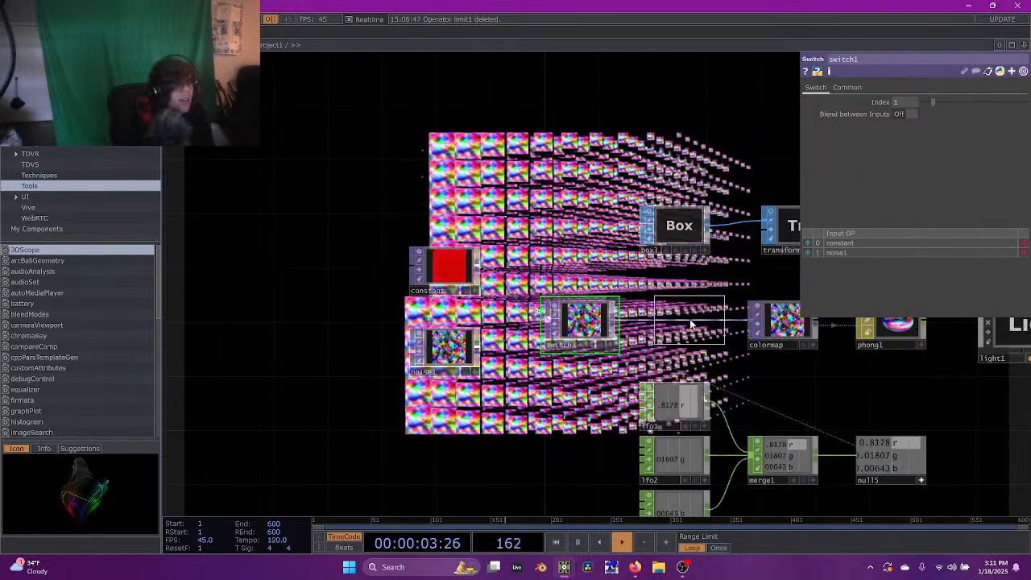
click(679, 323)
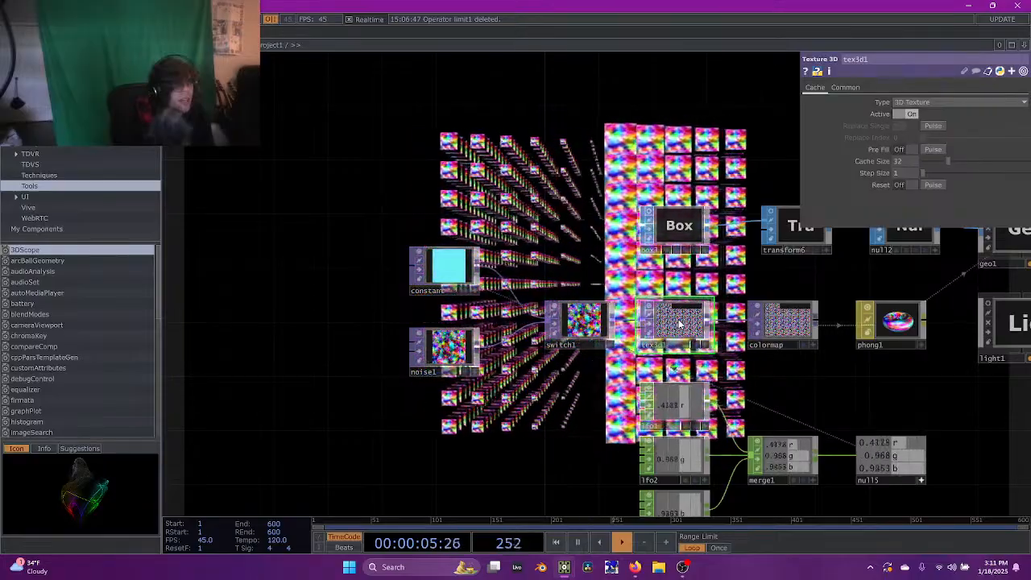
Examine the settings of box3 and the CHOP to TOP's info in the instancing chain
drag(726, 277, 456, 278)
drag(647, 272, 640, 292)
drag(689, 328, 663, 337)
click(379, 273)
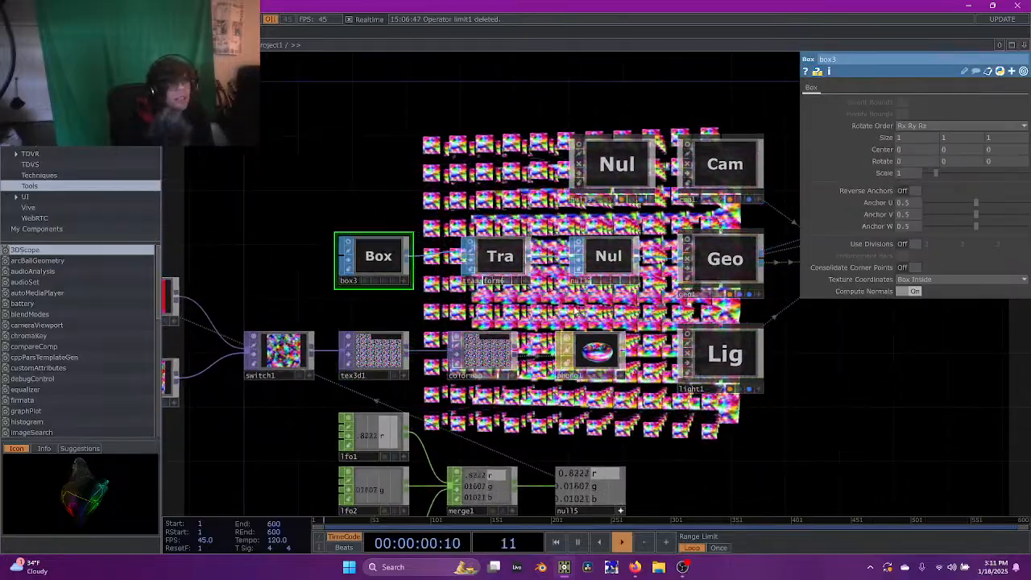
drag(800, 260, 549, 313)
drag(698, 182, 427, 330)
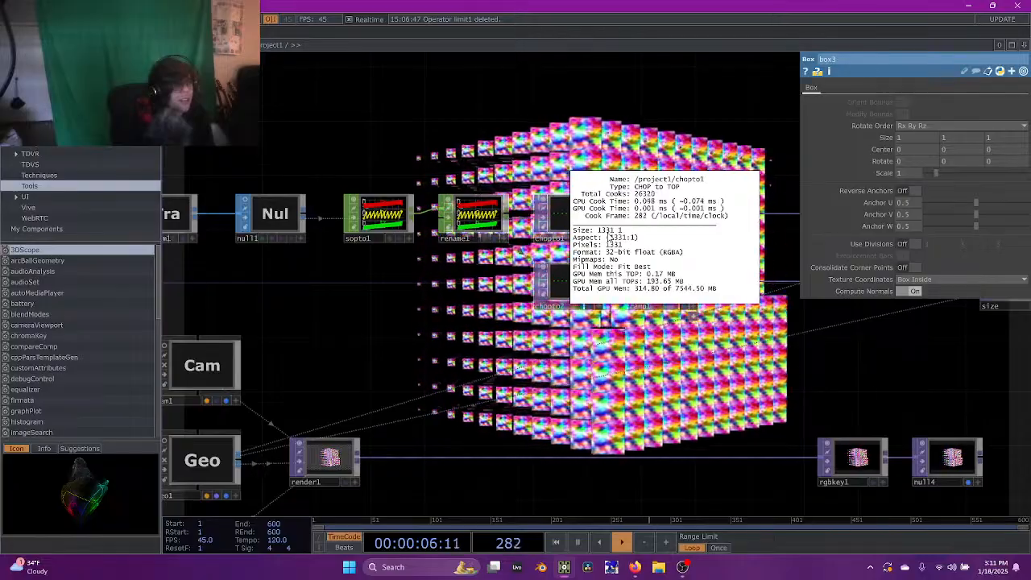
drag(388, 312, 619, 303)
drag(214, 367, 503, 247)
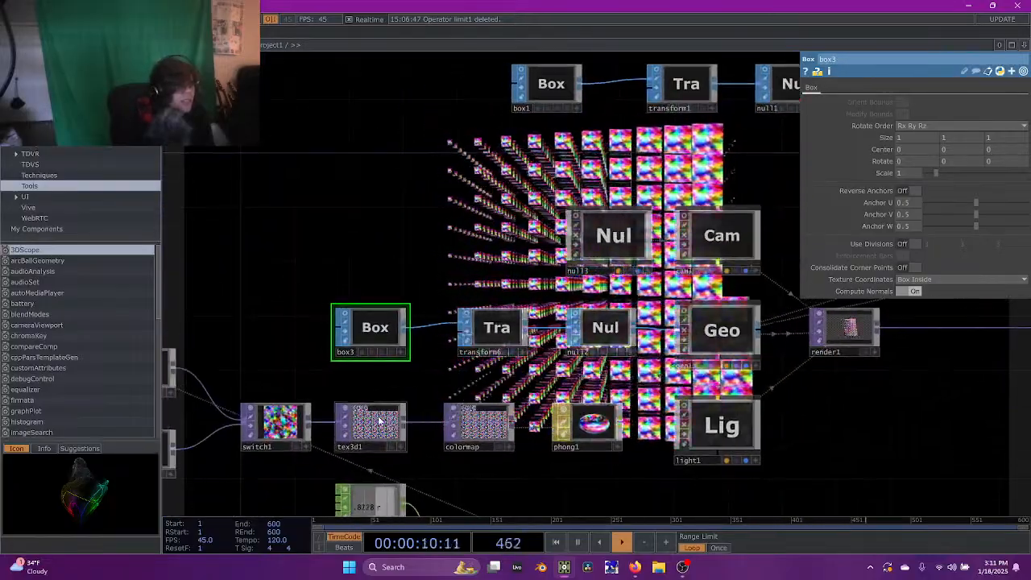
Set the cache size of tex3d1 to 100 and drive the Z translate of noise1 with an absTime.seconds expression
click(379, 421)
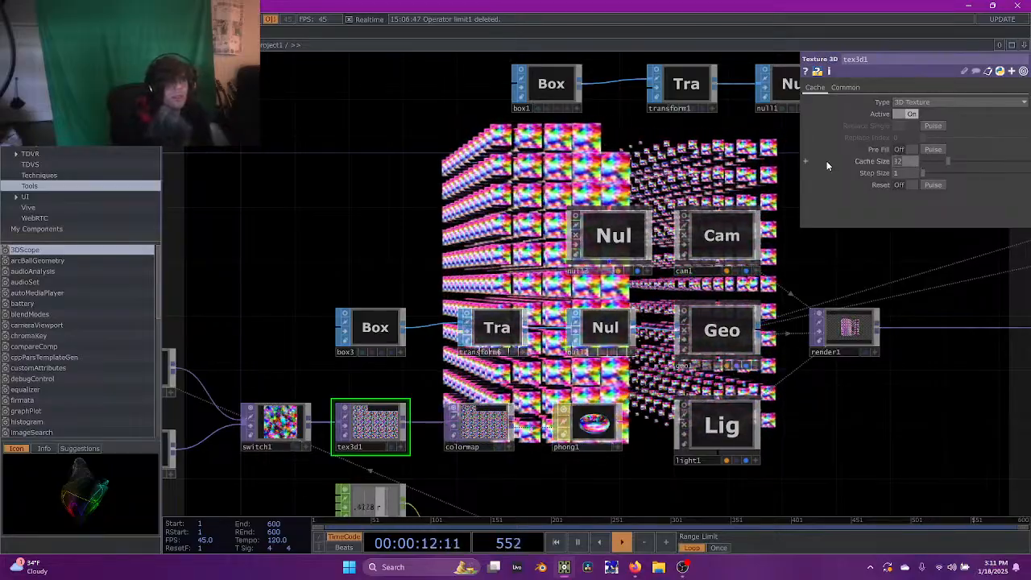
drag(305, 260, 592, 177)
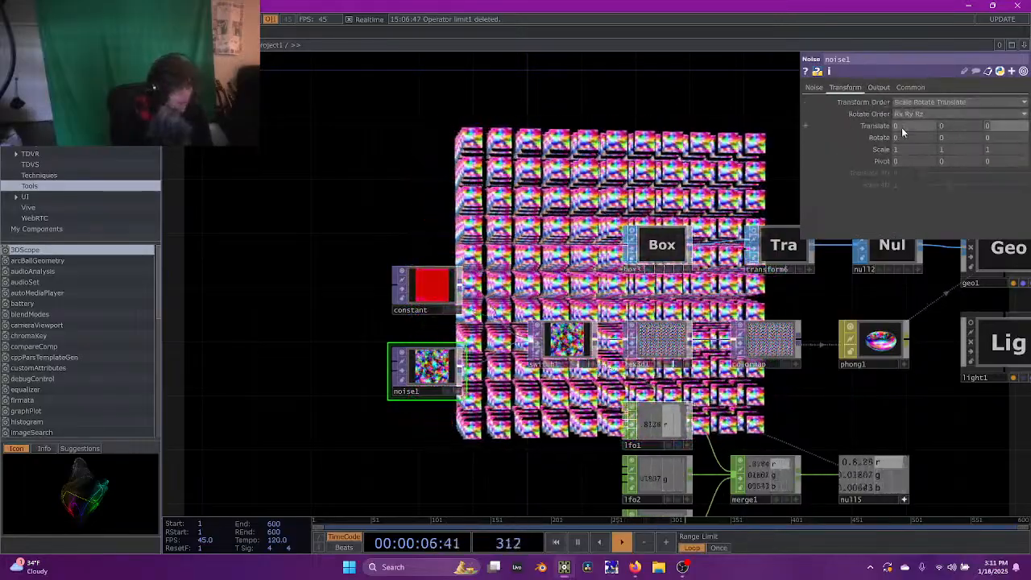
text(absTime.s)
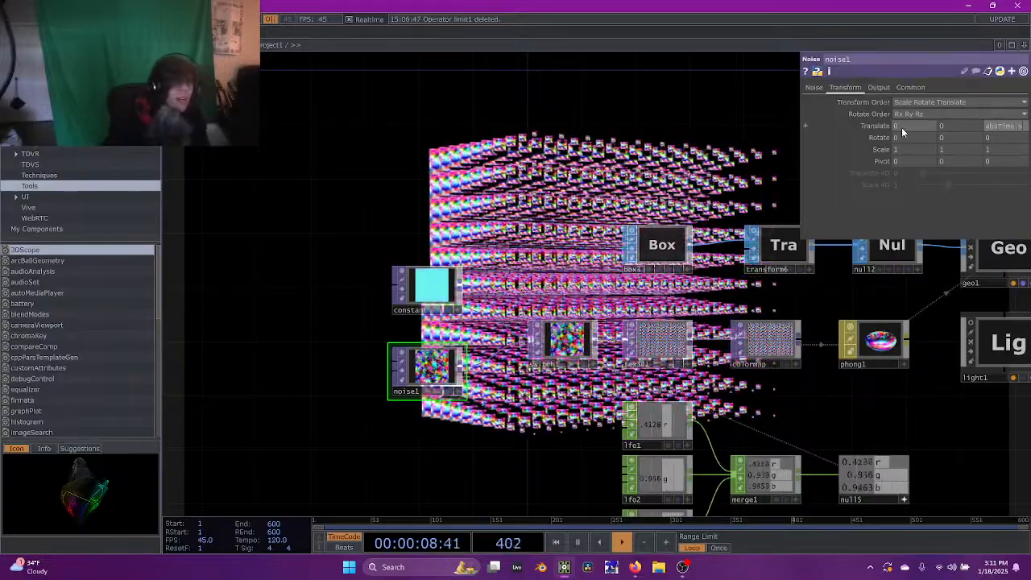
text(econds)
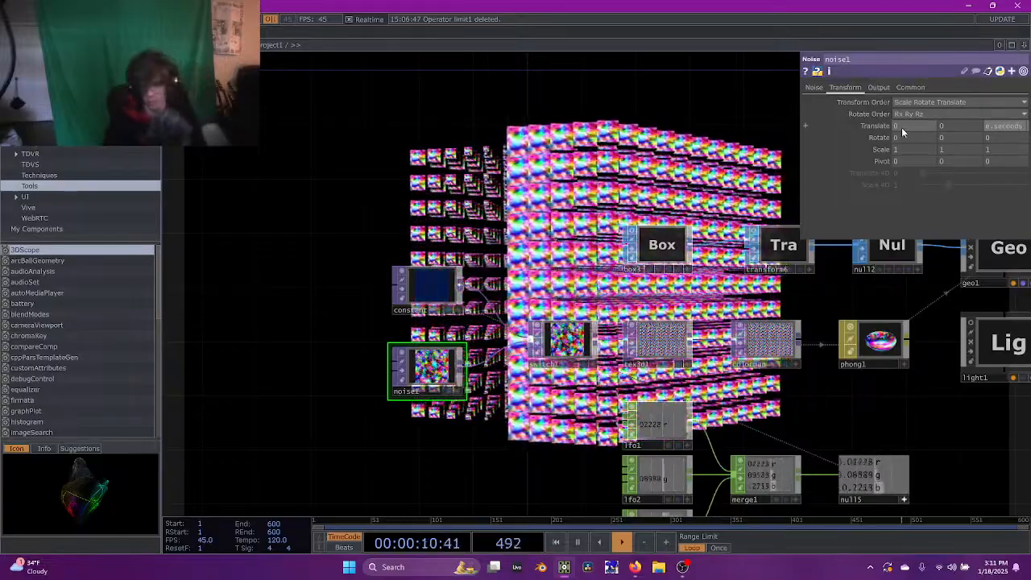
key(Return)
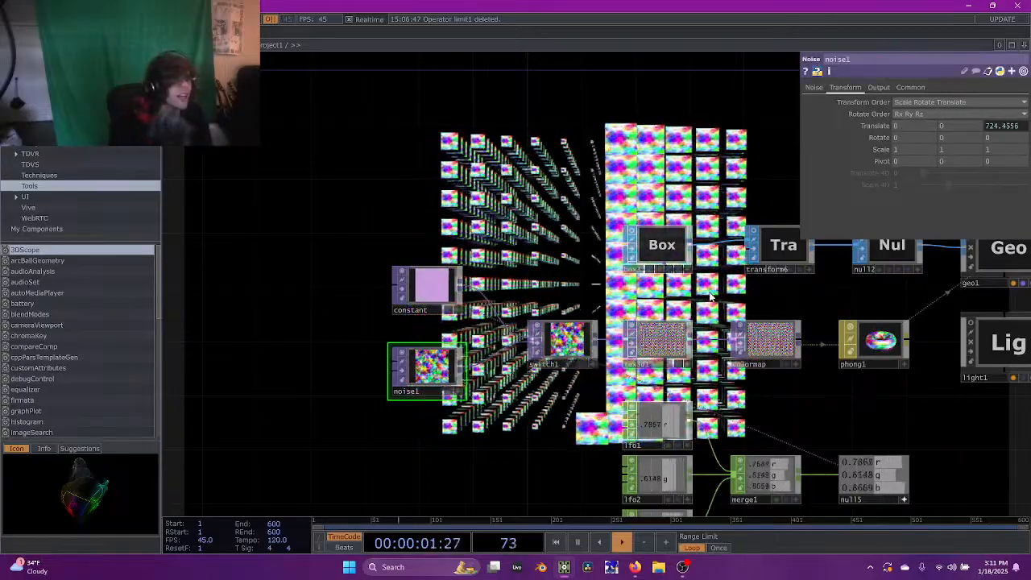
Examine the animated noise through the color map chain and check the texture info of colormap
scroll(431, 382, up, 5)
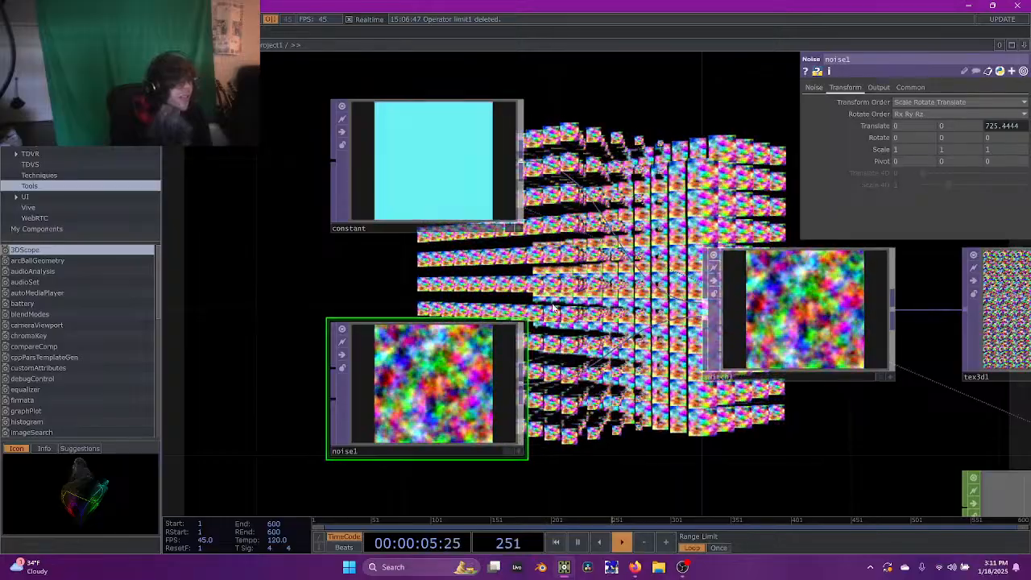
scroll(553, 308, down, 2)
drag(617, 386, 583, 335)
scroll(582, 332, down, 3)
scroll(596, 363, down, 2)
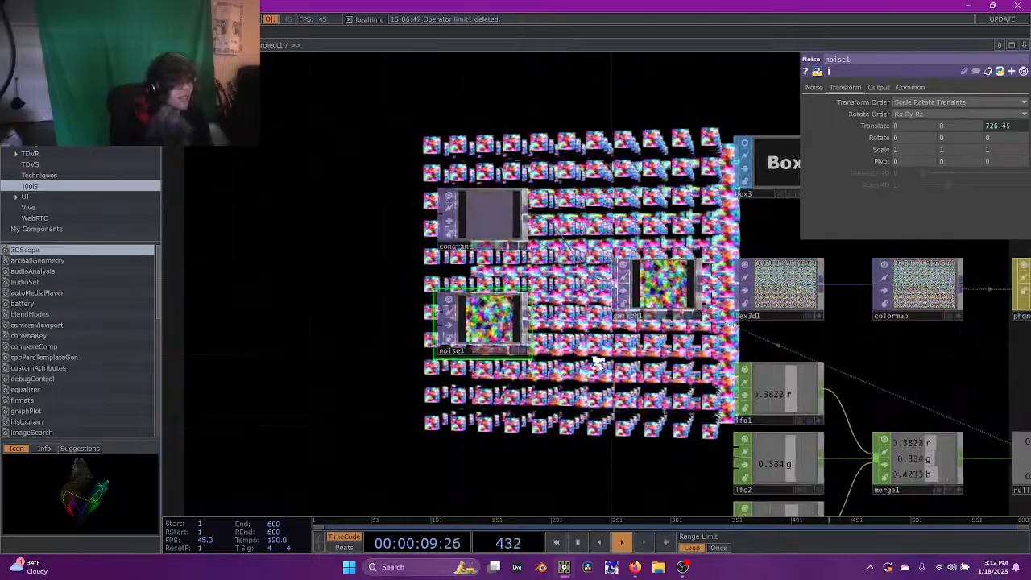
drag(536, 353, 467, 340)
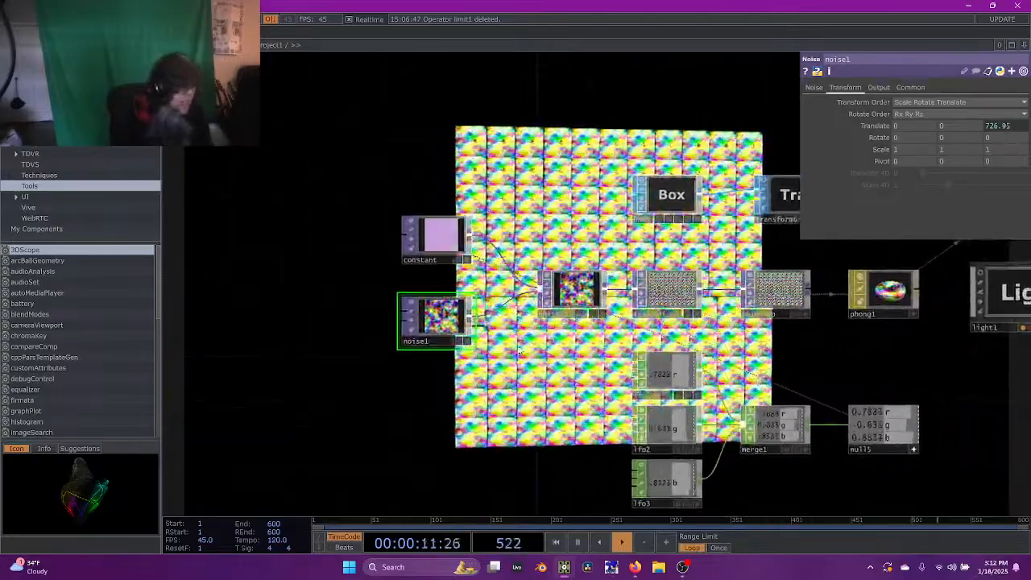
drag(538, 359, 403, 391)
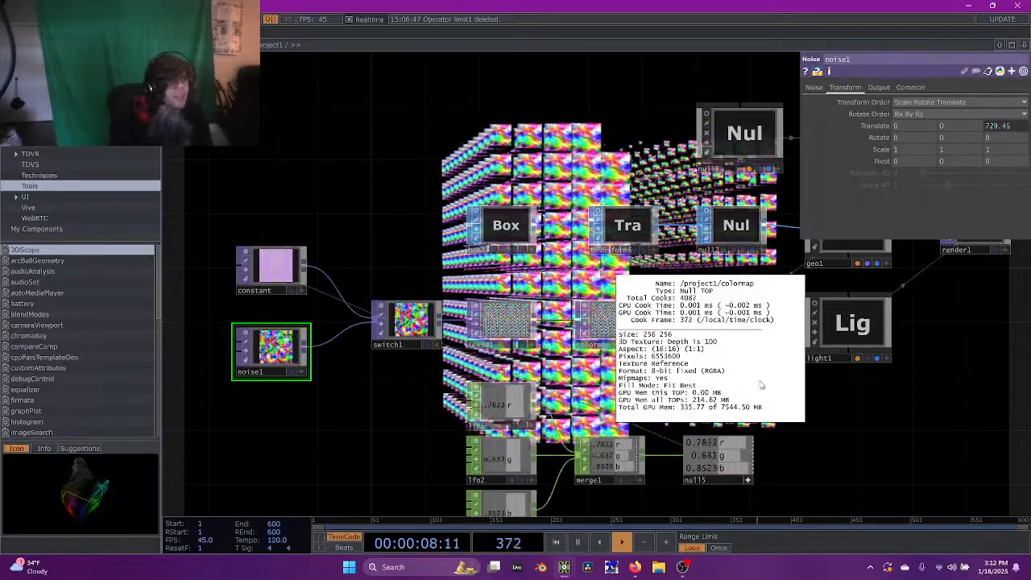
click(890, 417)
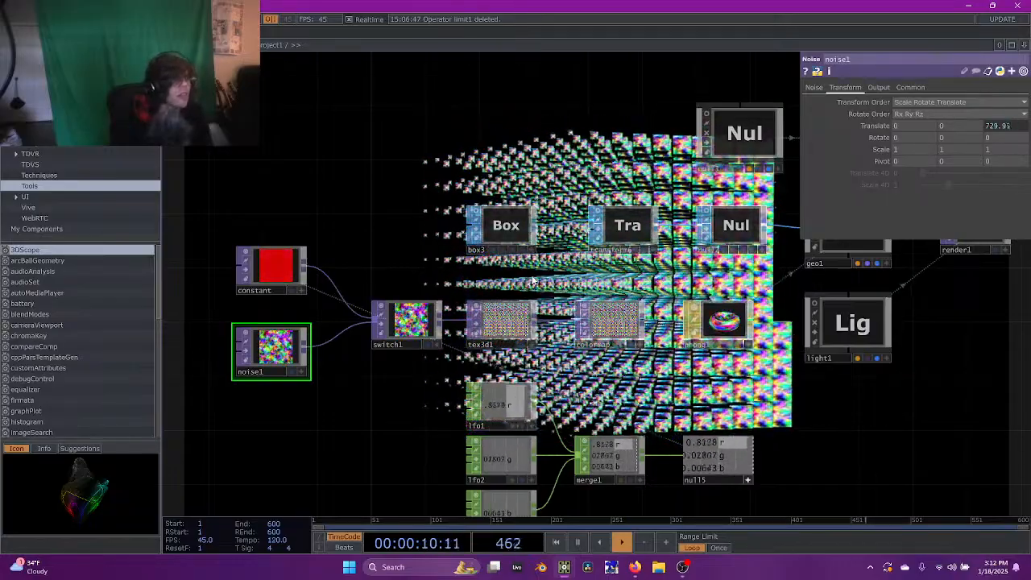
key(ctrl+s)
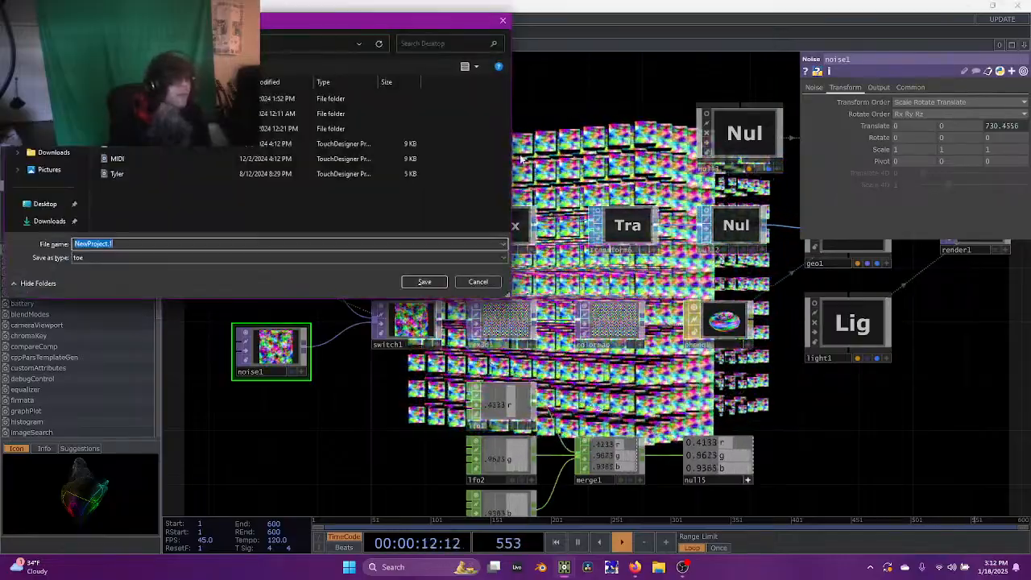
click(487, 281)
drag(992, 359, 741, 368)
scroll(741, 367, down, 1)
middle_drag(740, 365, 755, 360)
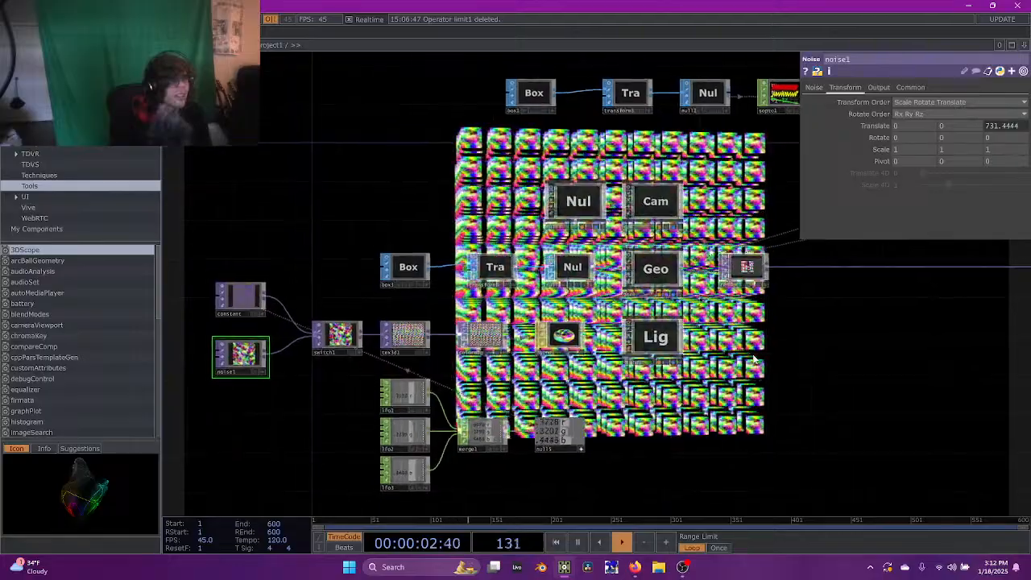
Save the project as Noise Canvas in a Noise Canvas folder within a new stream folder on Data Drive 1 (D:)
key(ctrl+s)
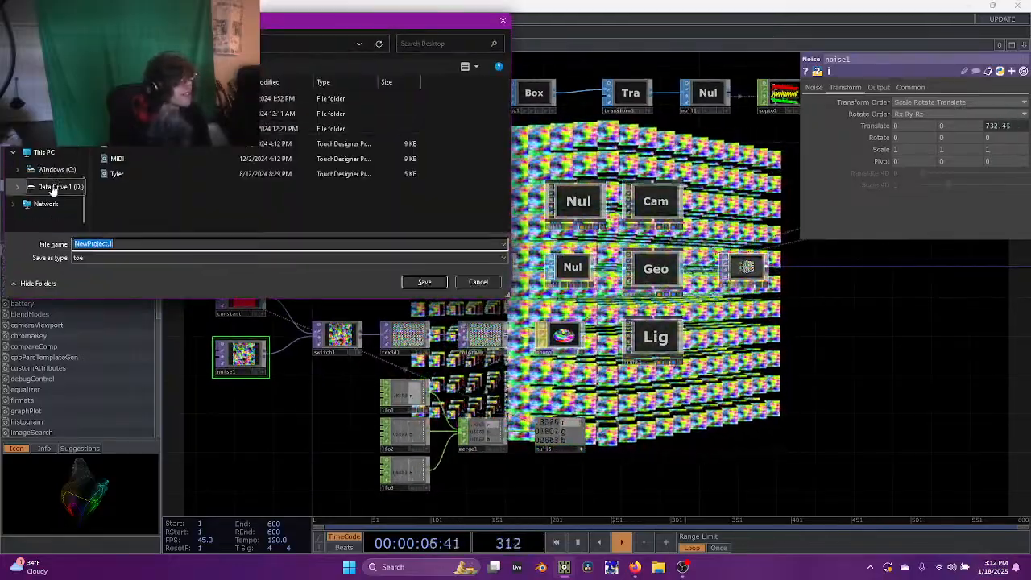
click(53, 188)
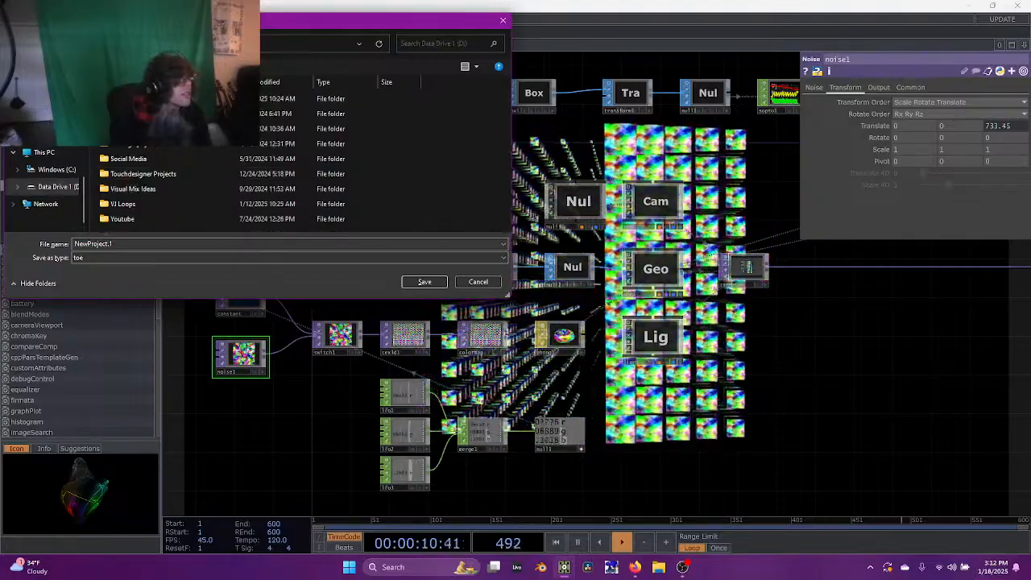
key(ctrl+shift+n)
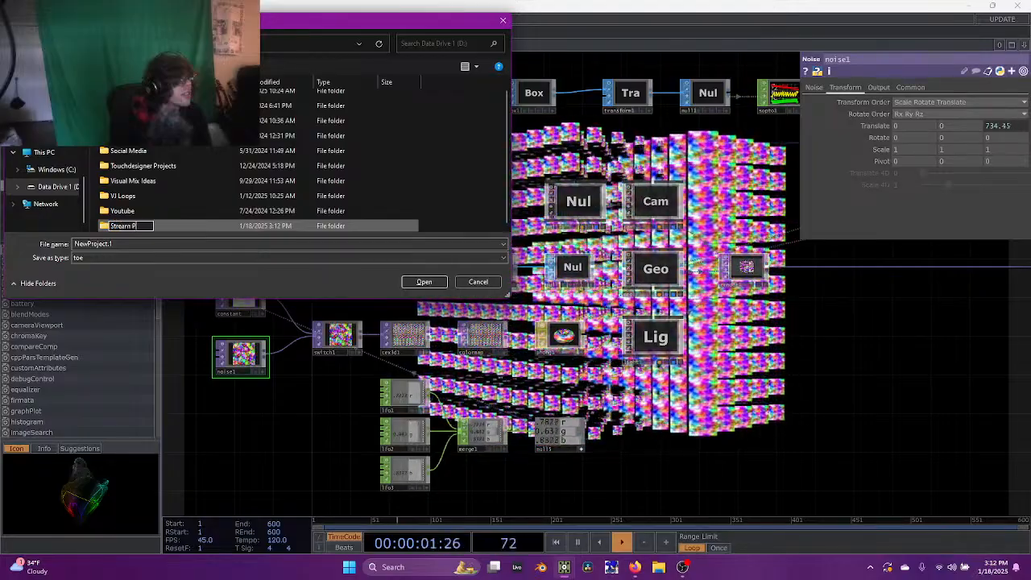
key(Return)
key(Return)
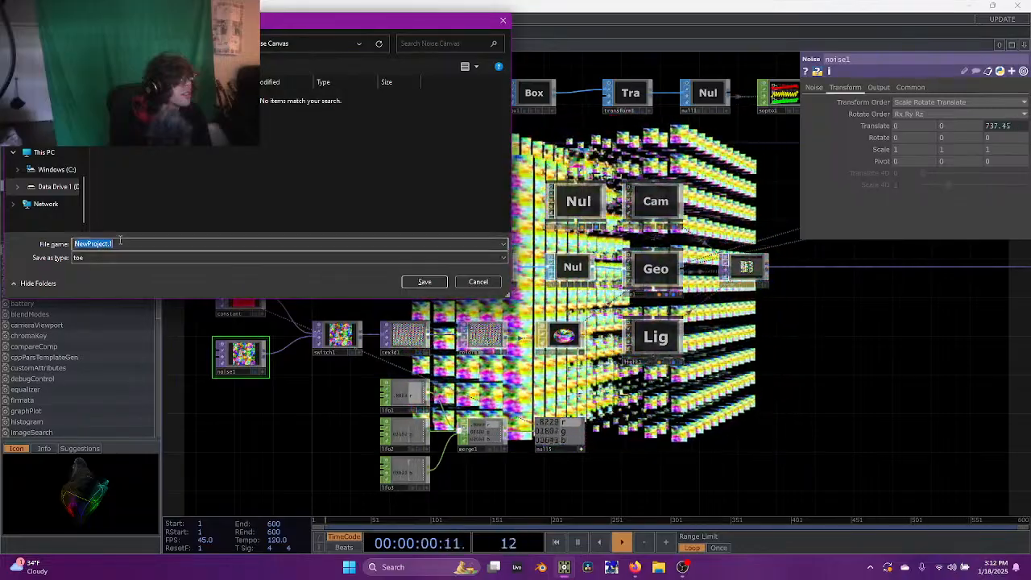
text(as)
key(Return)
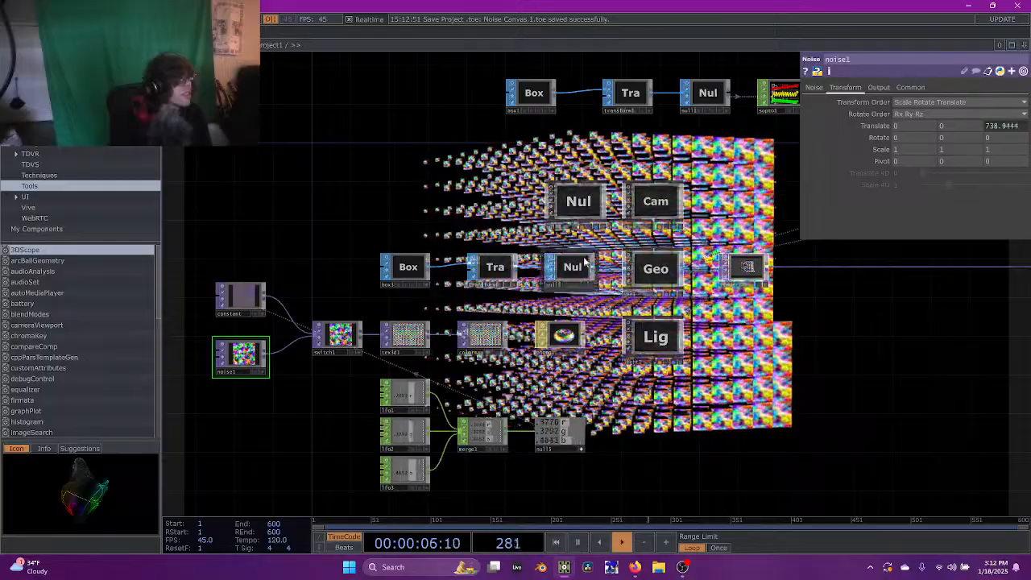
Check the info of box1 and rename1, and set the cache size of tex3d1 to 1331
middle_click(553, 75)
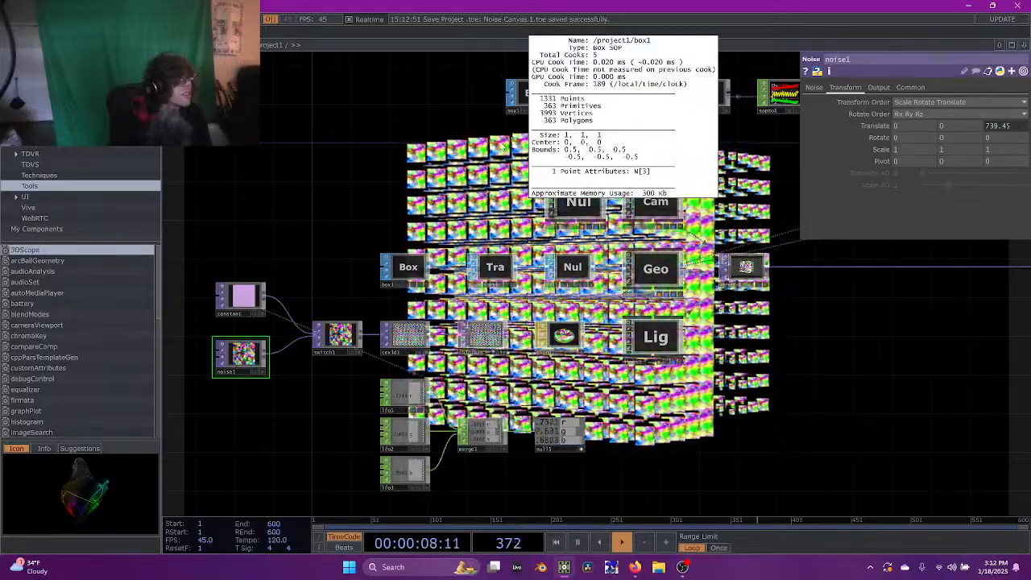
drag(646, 160, 340, 162)
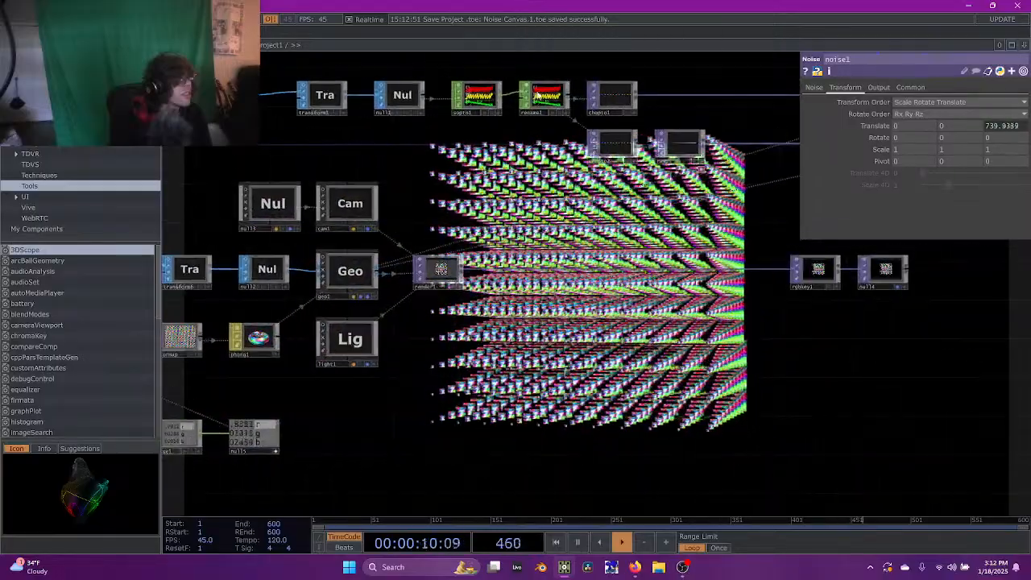
middle_click(544, 103)
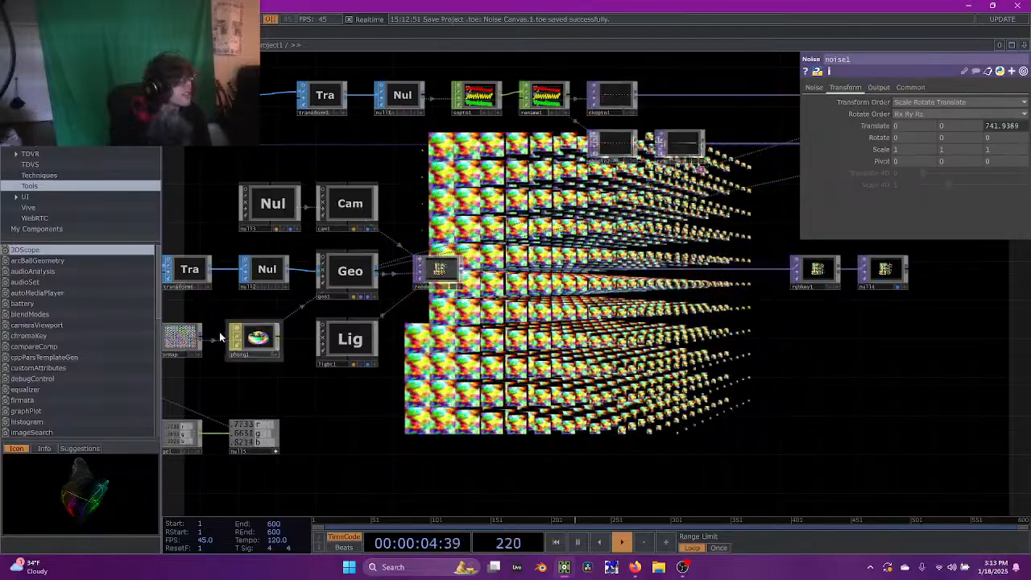
drag(224, 309, 320, 304)
click(214, 339)
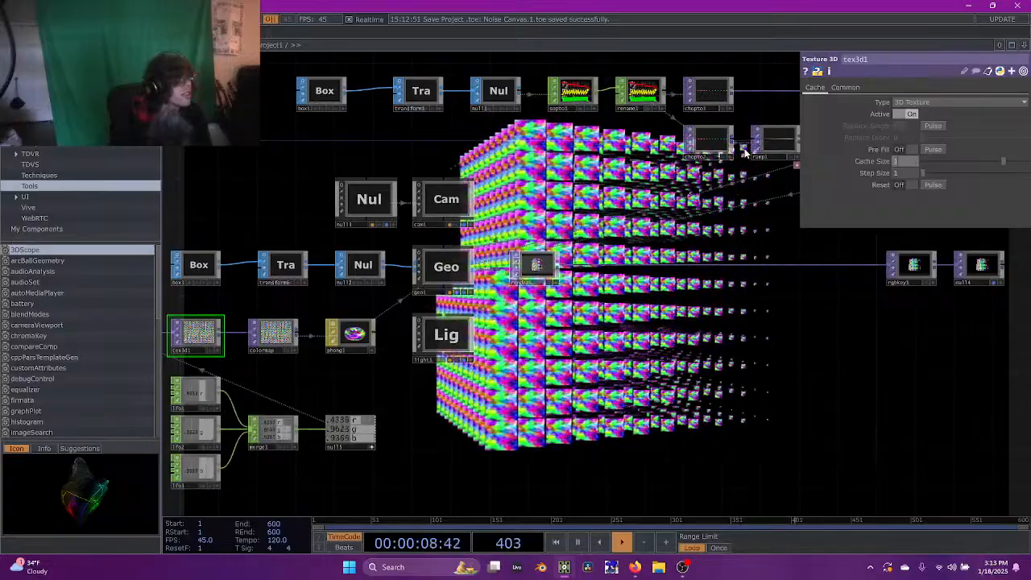
text(1331)
key(Return)
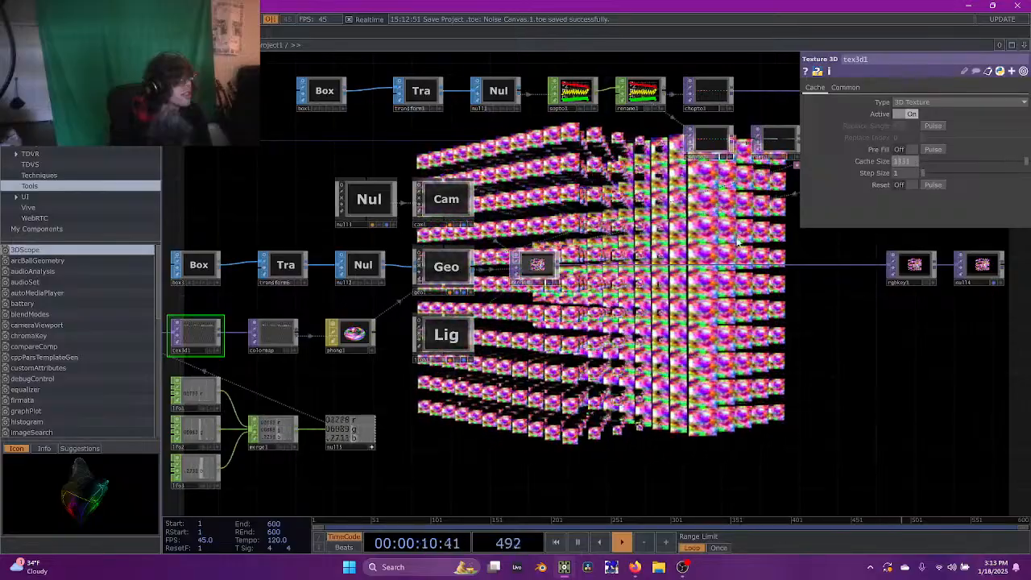
Add a Pattern CHOP just below the colormap texture
drag(672, 322, 832, 287)
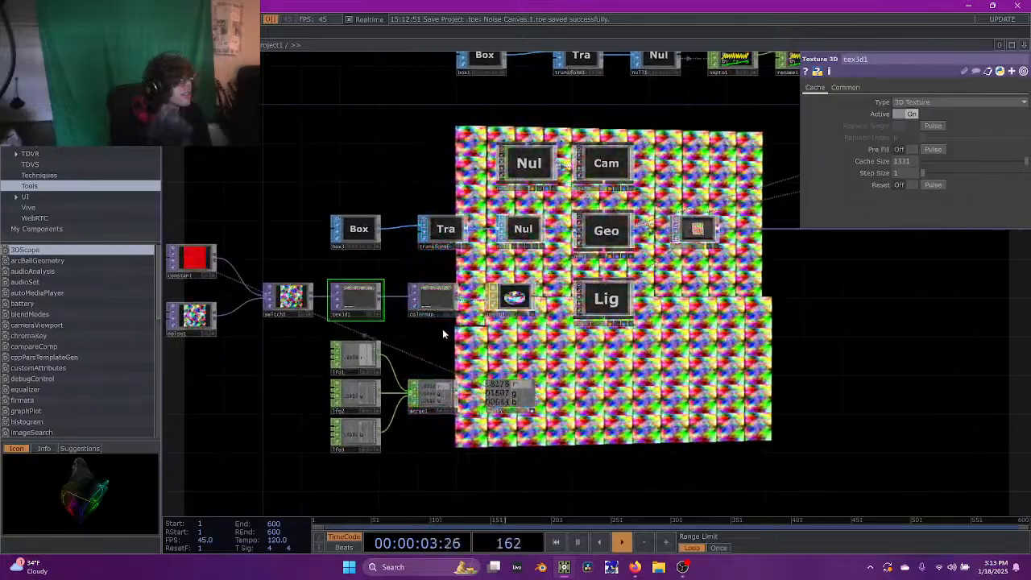
scroll(442, 329, up, 2)
key(Caps_Lock)
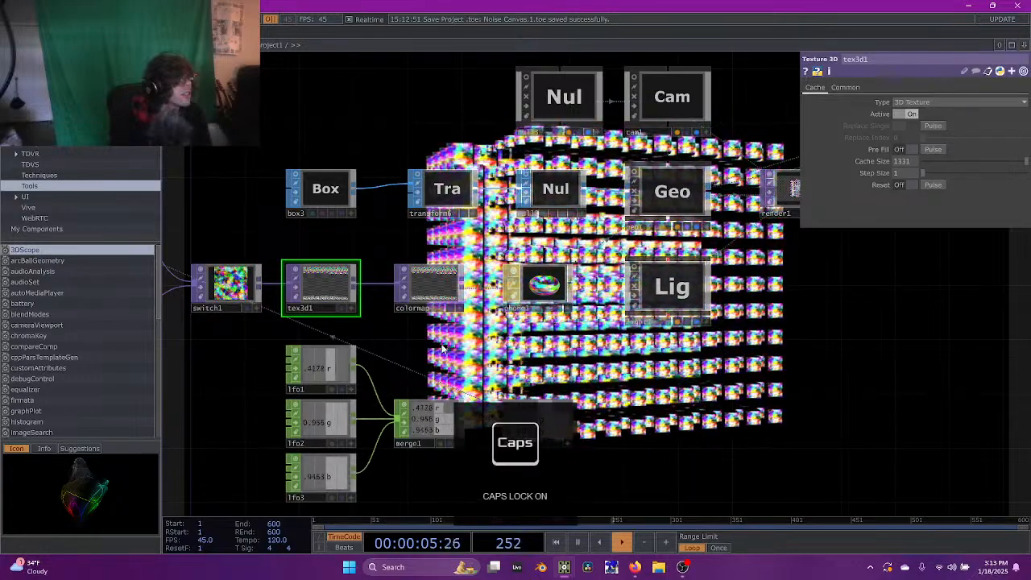
key(Tab)
click(319, 208)
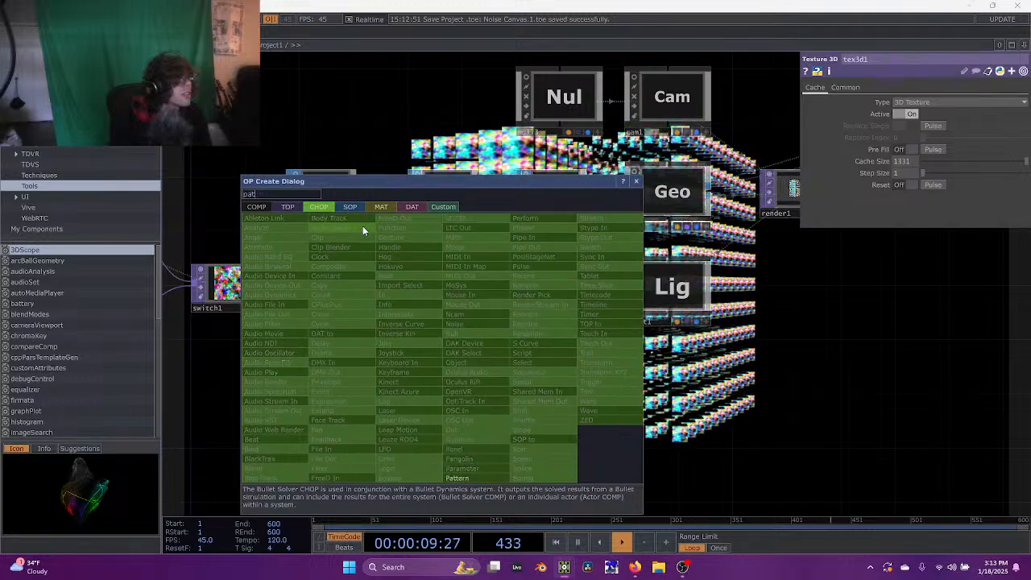
text(pat)
click(457, 478)
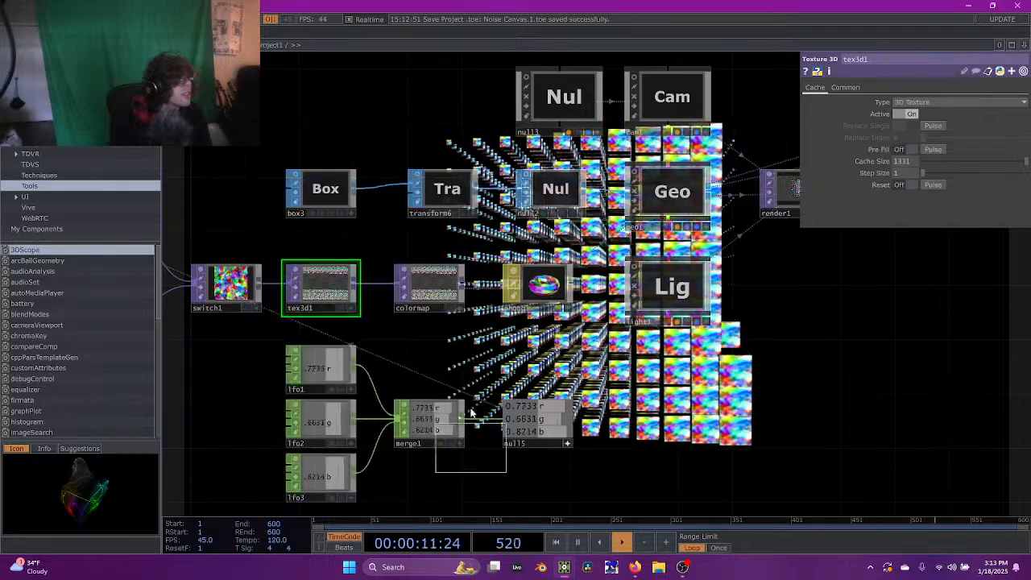
click(429, 355)
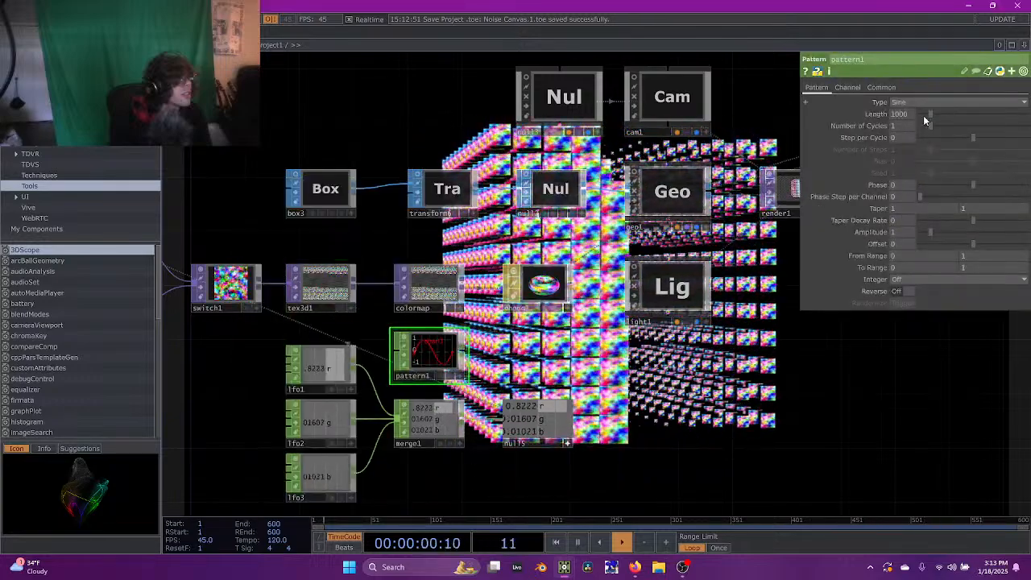
Set the pattern's type to Ramp with a To Range of 0 to 1330, and attach a Null CHOP named textmap
click(923, 102)
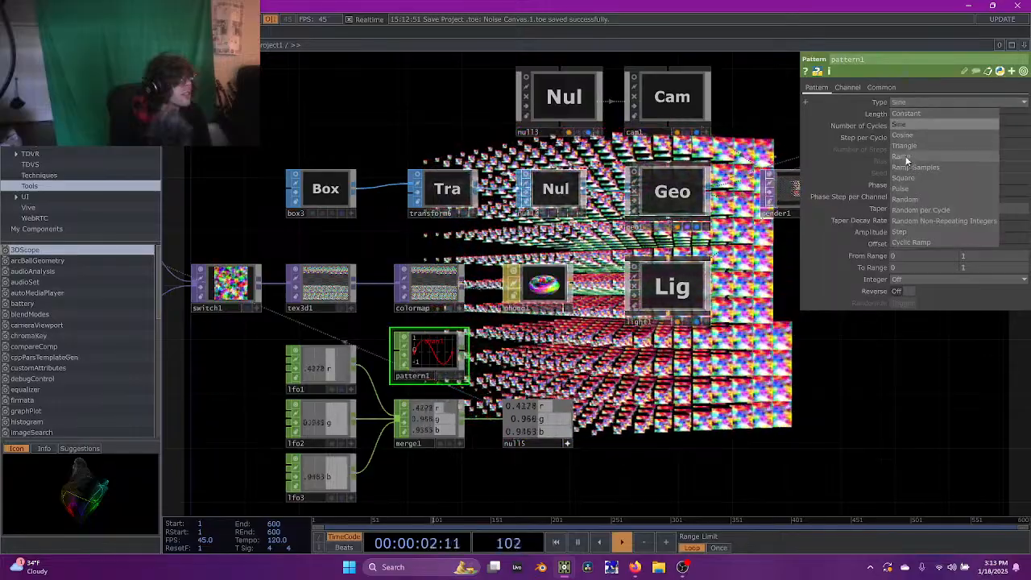
click(906, 157)
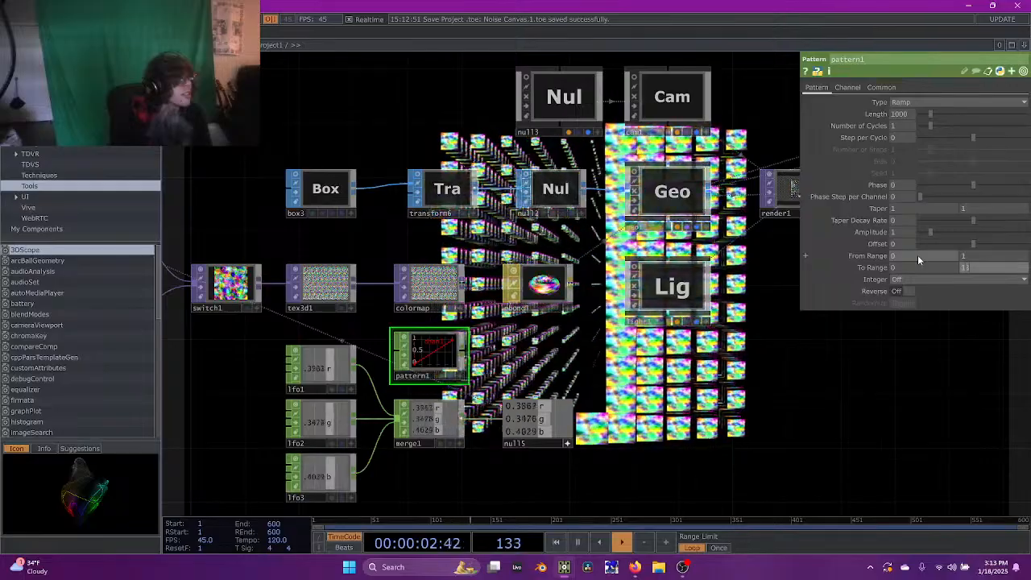
text(330)
key(Return)
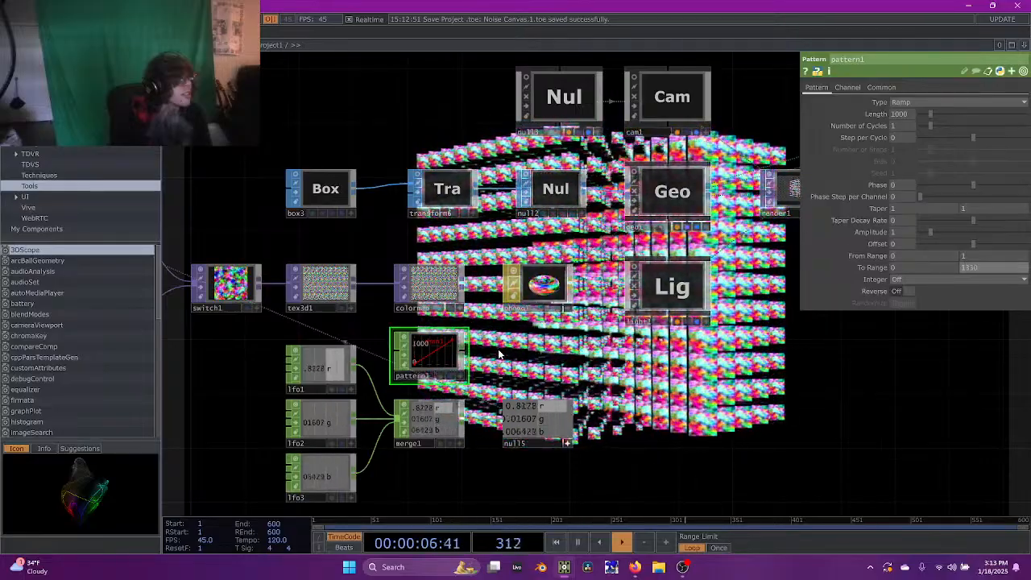
click(542, 356)
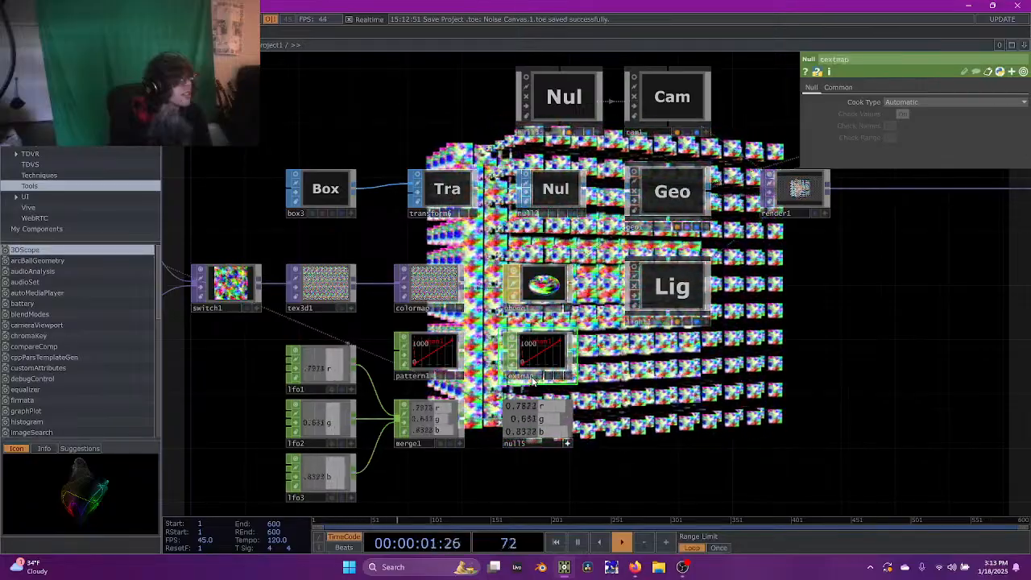
Try to use textmap as the texture coordinate OP of geo1's instances, with chan1 as the W coordinate
click(684, 192)
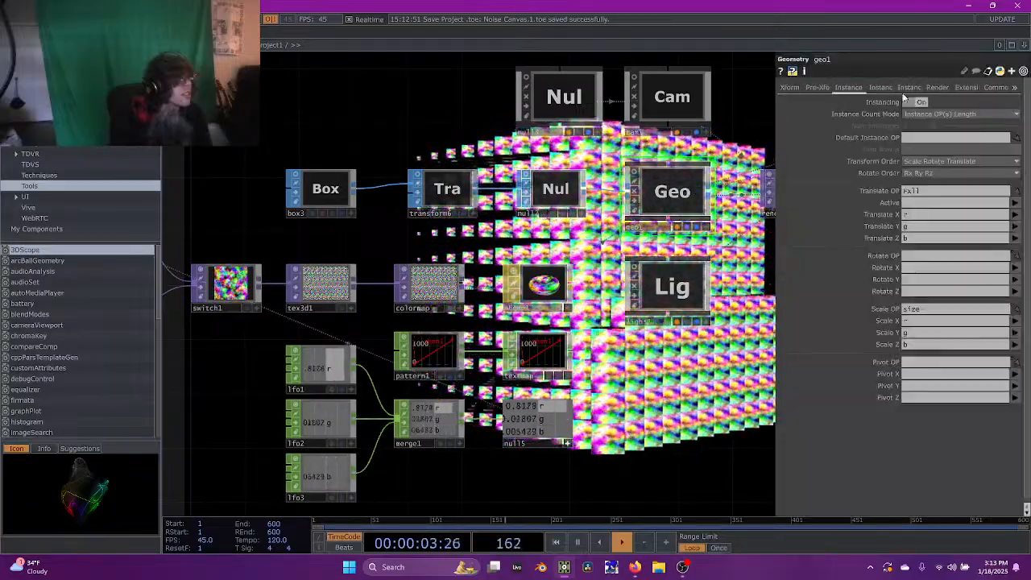
click(881, 87)
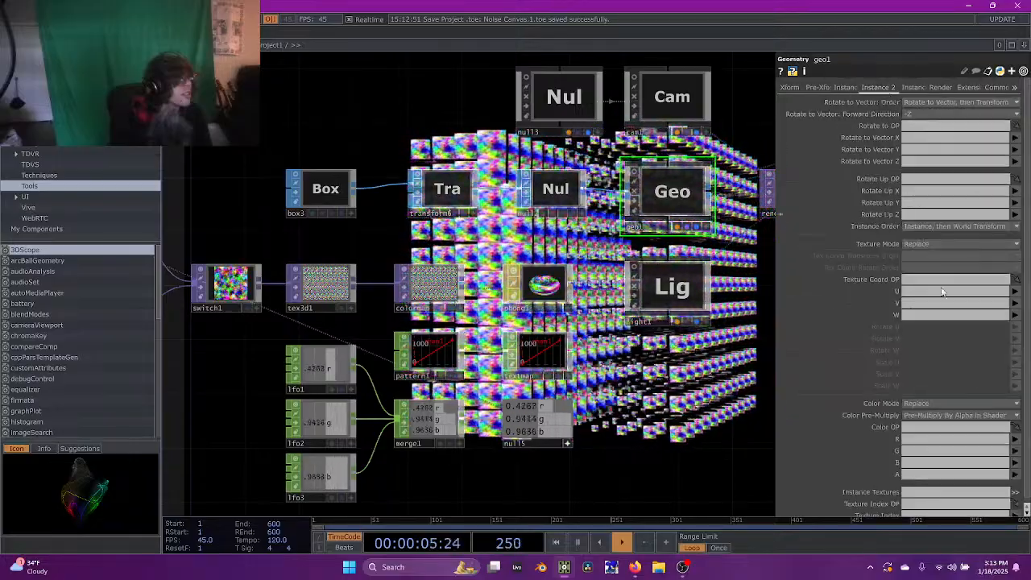
scroll(969, 457, down, 1)
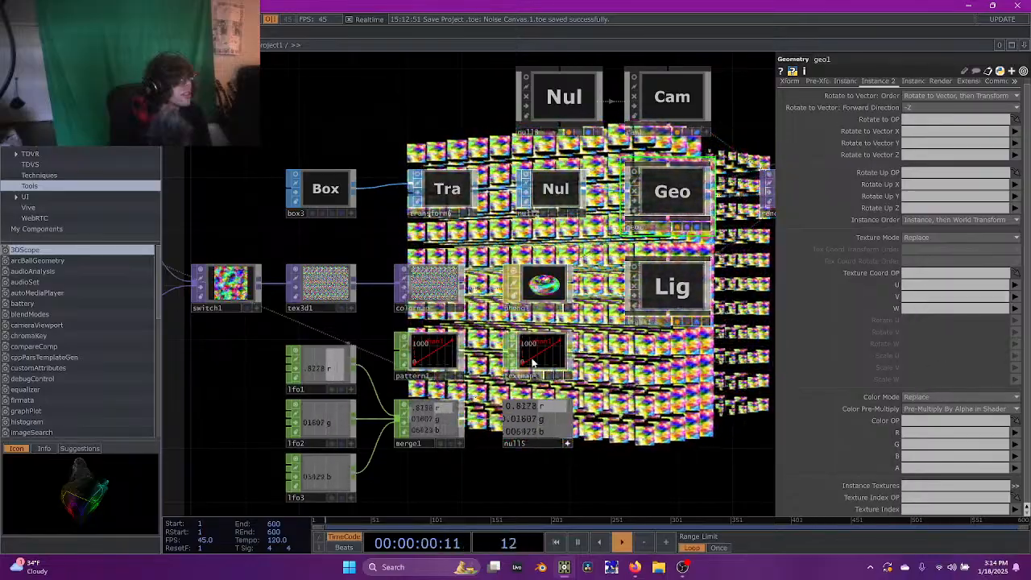
drag(990, 273, 990, 273)
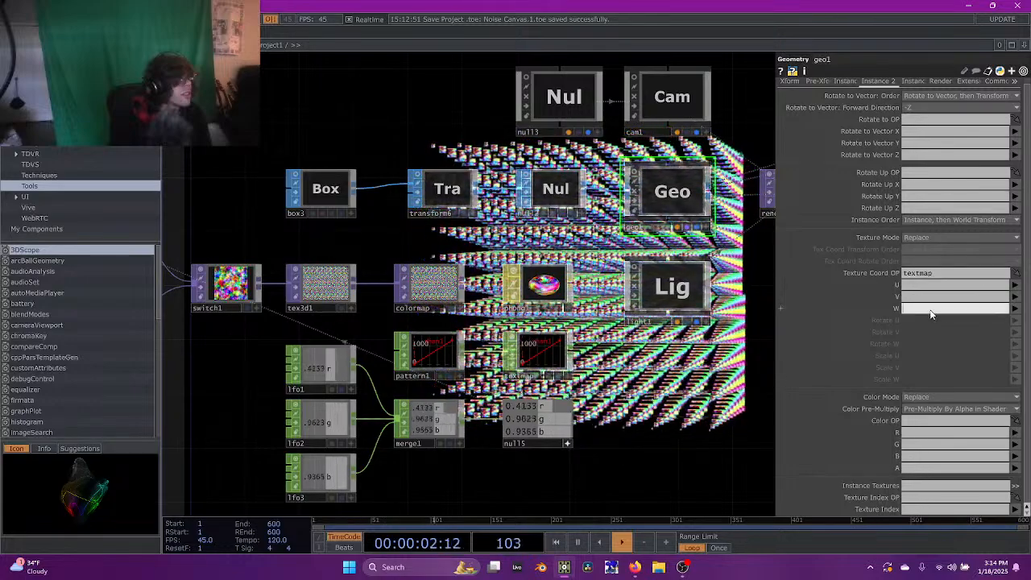
click(1014, 309)
click(1017, 322)
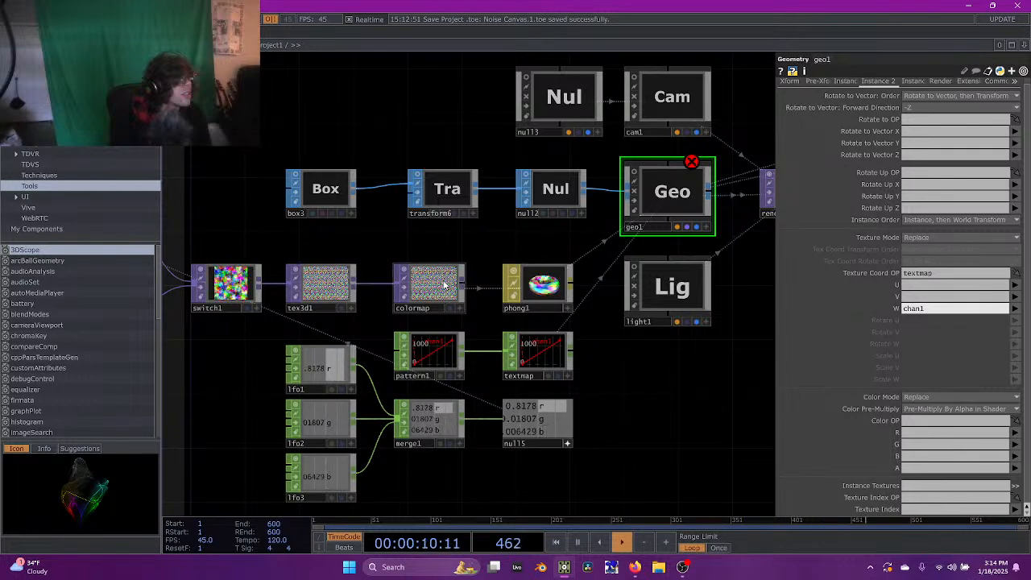
Undo the W coordinate change on geo1 and delete the pattern1 and textmap operators
key(ctrl+z)
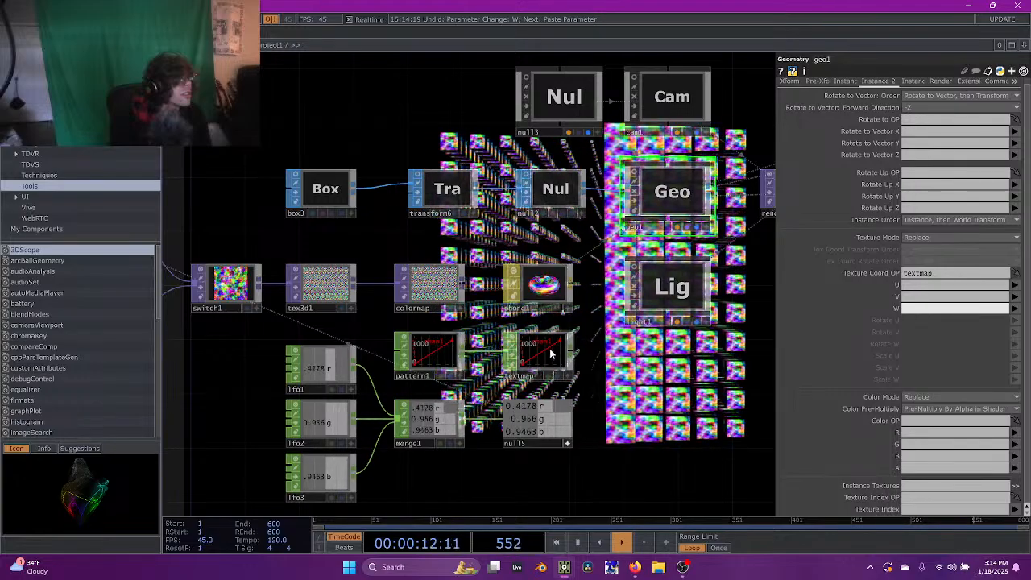
click(548, 354)
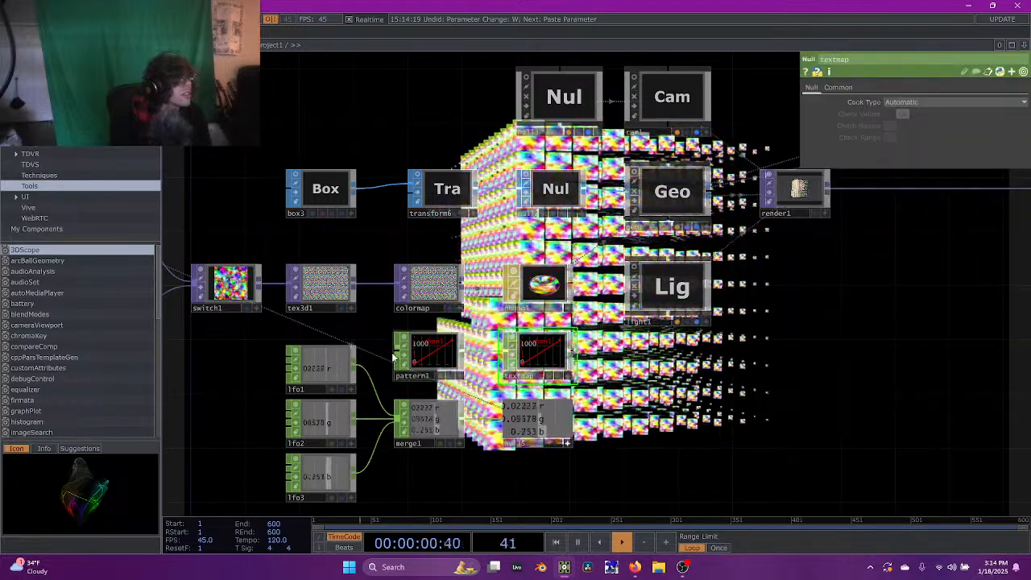
key(Delete)
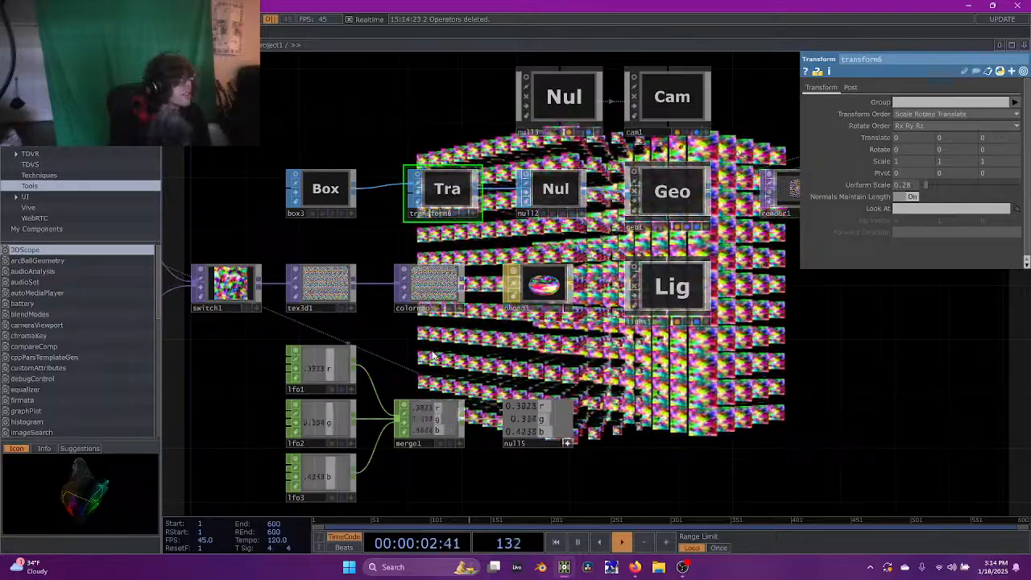
Delete tex3d1 from between switch1 and colormap
click(326, 287)
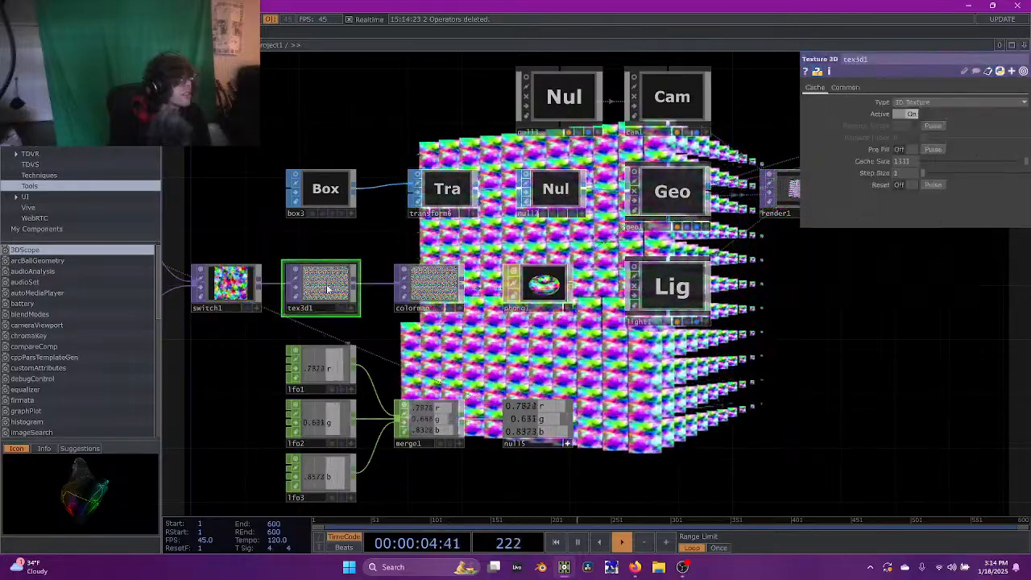
key(Delete)
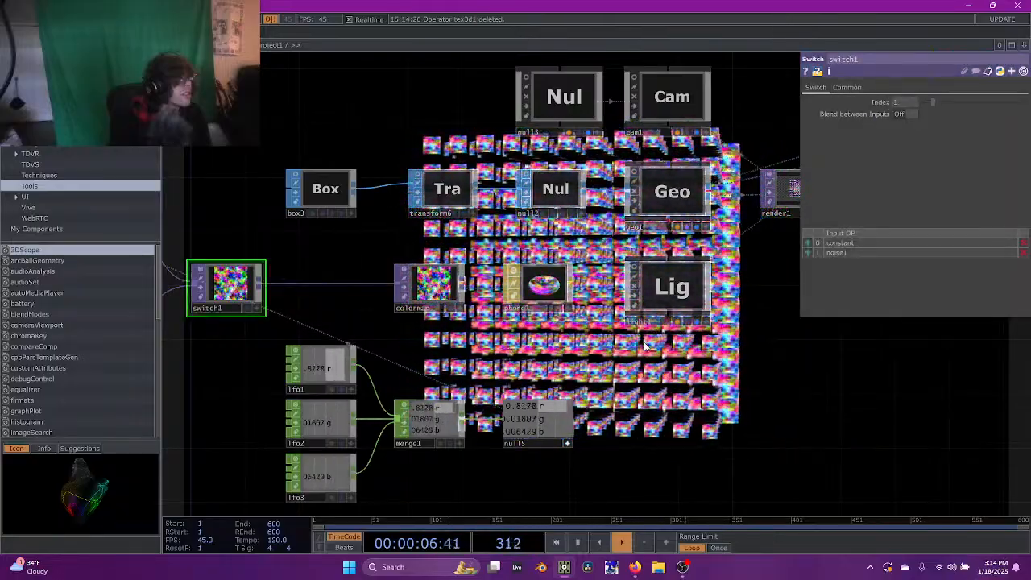
Set the exponent of noise1 to 1.14
drag(655, 346, 816, 336)
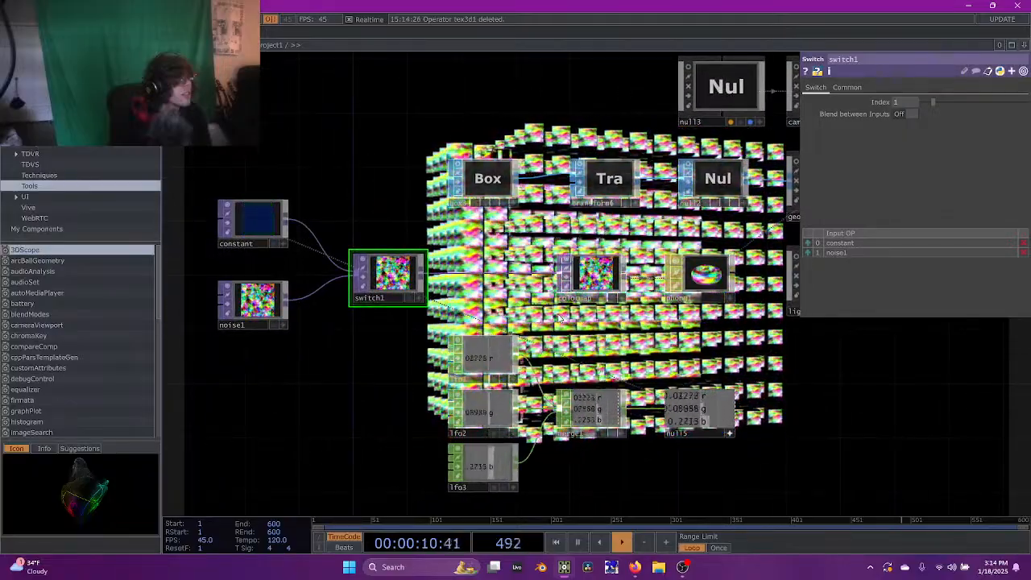
drag(559, 317, 588, 321)
scroll(373, 362, up, 3)
drag(375, 361, 429, 397)
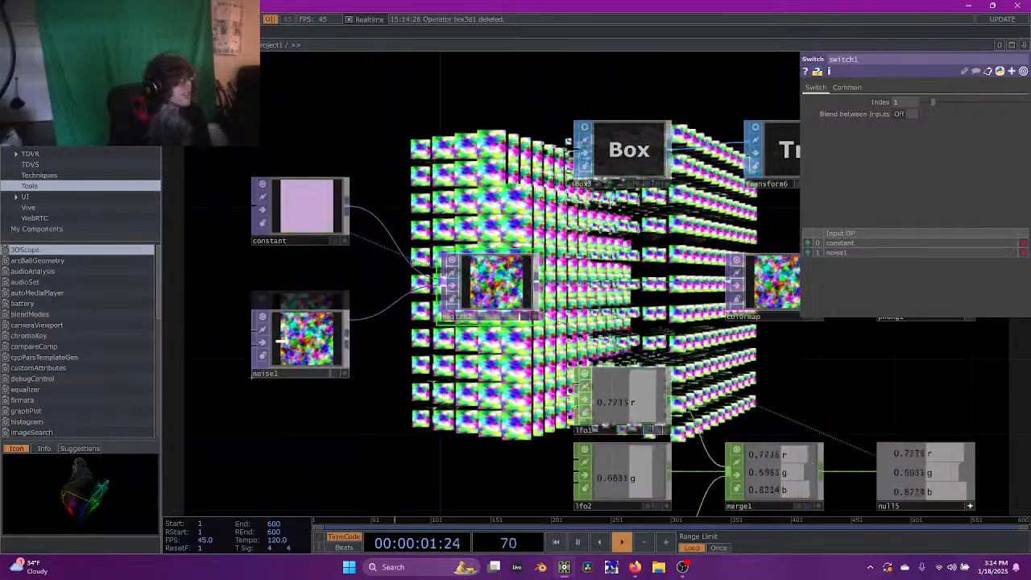
click(295, 337)
click(813, 87)
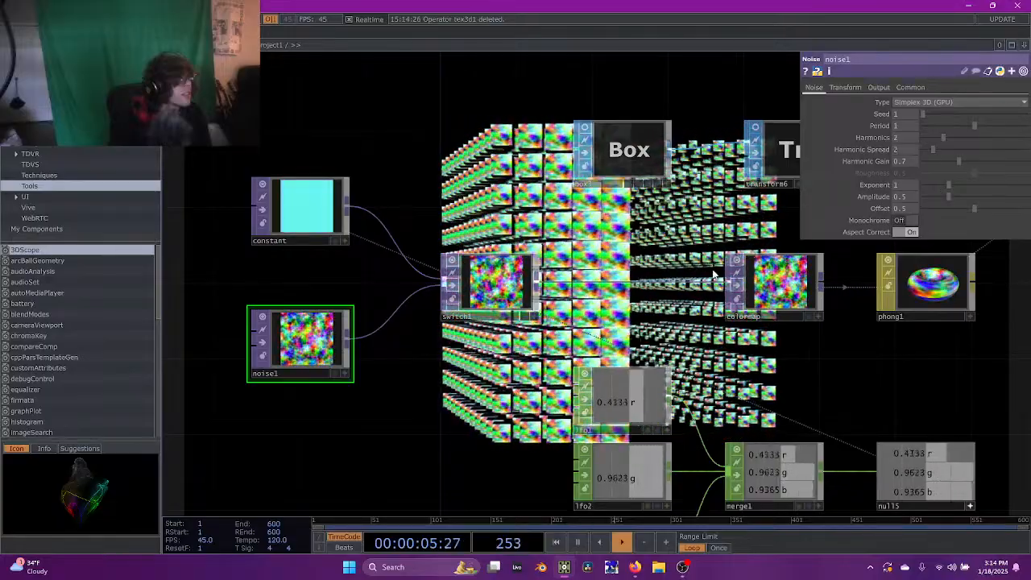
mouse_move(948, 185)
mouse_down()
mouse_move(911, 184)
mouse_move(984, 182)
mouse_move(940, 185)
mouse_up()
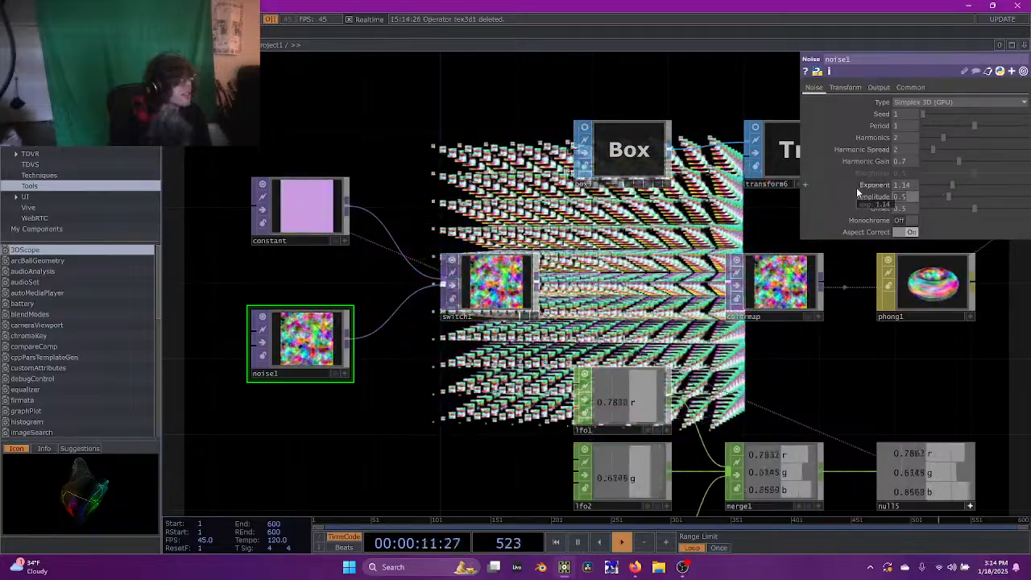
Experiment with the amplitude and offset of noise1, settling on .5 for both, and set its harmonics to 10
key(Tab)
text(0)
key(Return)
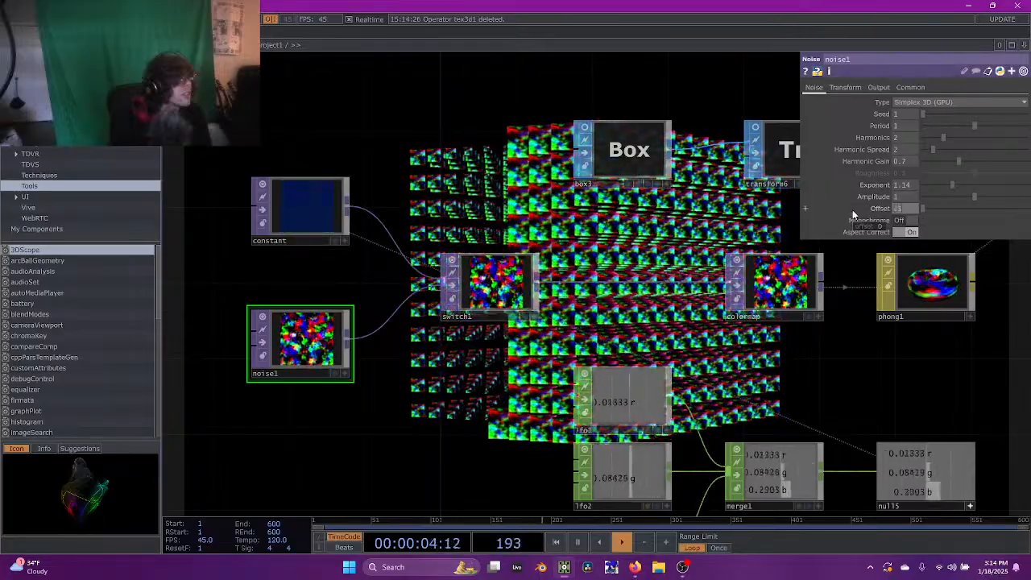
text(.5)
key(Return)
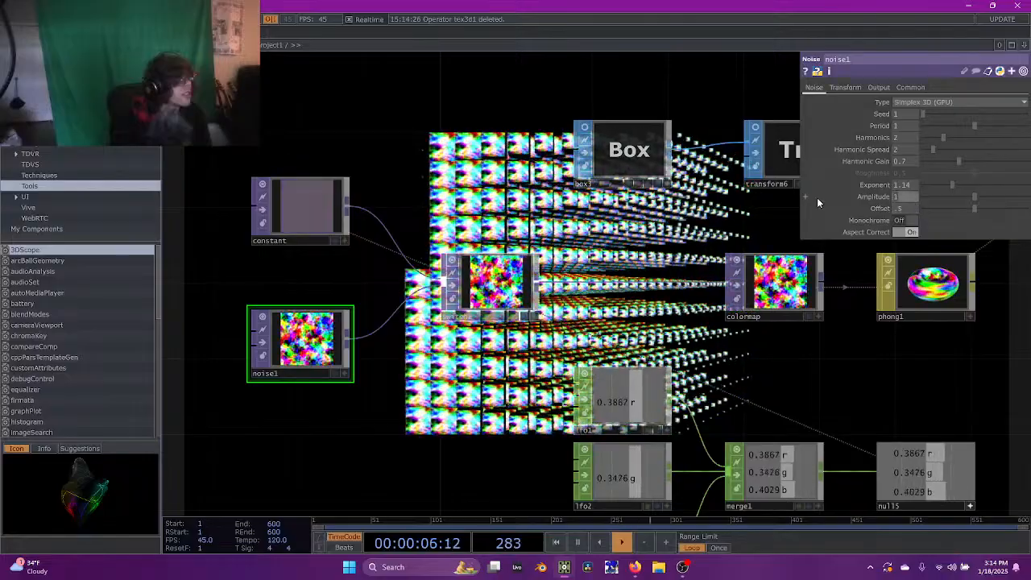
text(.5)
key(Return)
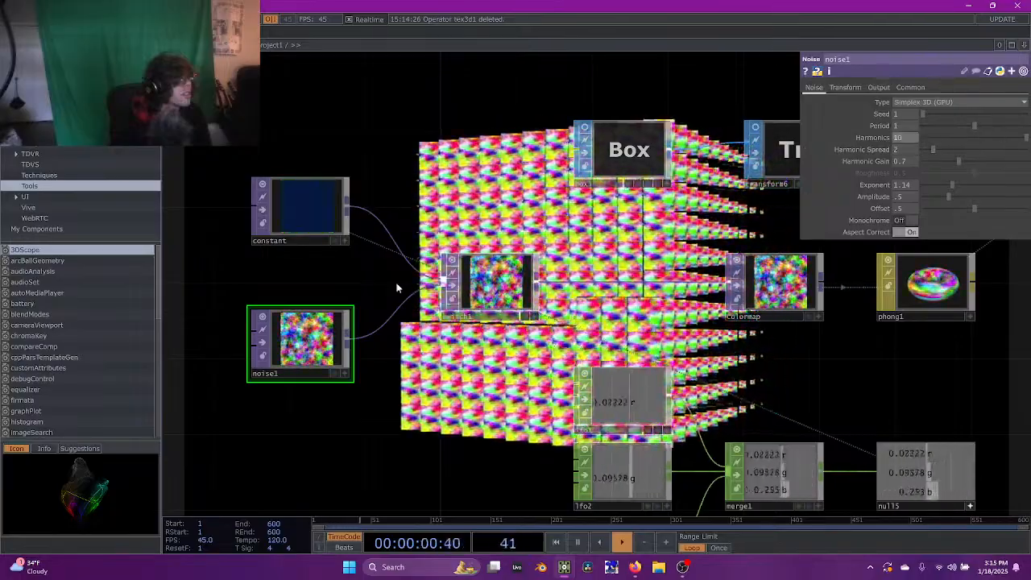
Set the period of noise1 to 1.25 while watching its enlarged preview
scroll(357, 284, up, 3)
scroll(357, 283, up, 3)
drag(357, 283, 557, 204)
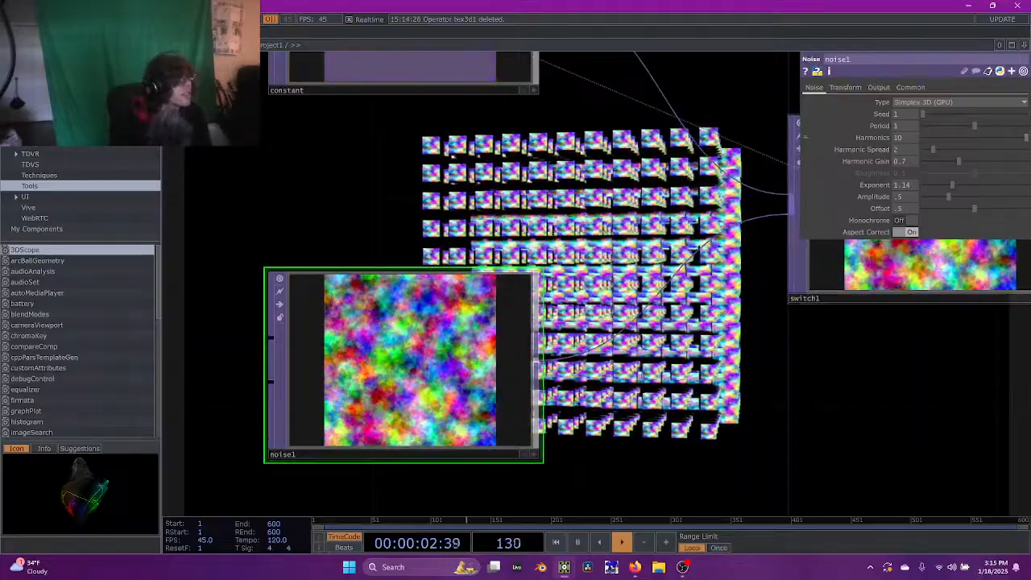
mouse_move(970, 126)
mouse_down()
mouse_move(935, 126)
mouse_move(1022, 126)
mouse_move(989, 127)
mouse_up()
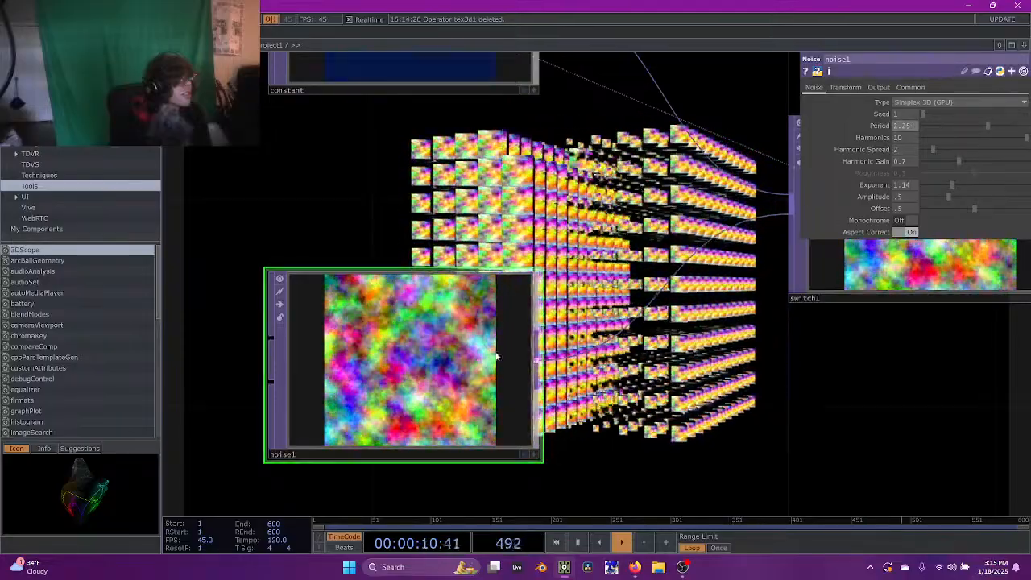
Turn on Monochrome for noise1
scroll(530, 318, down, 2)
scroll(530, 318, down, 1)
drag(474, 324, 295, 324)
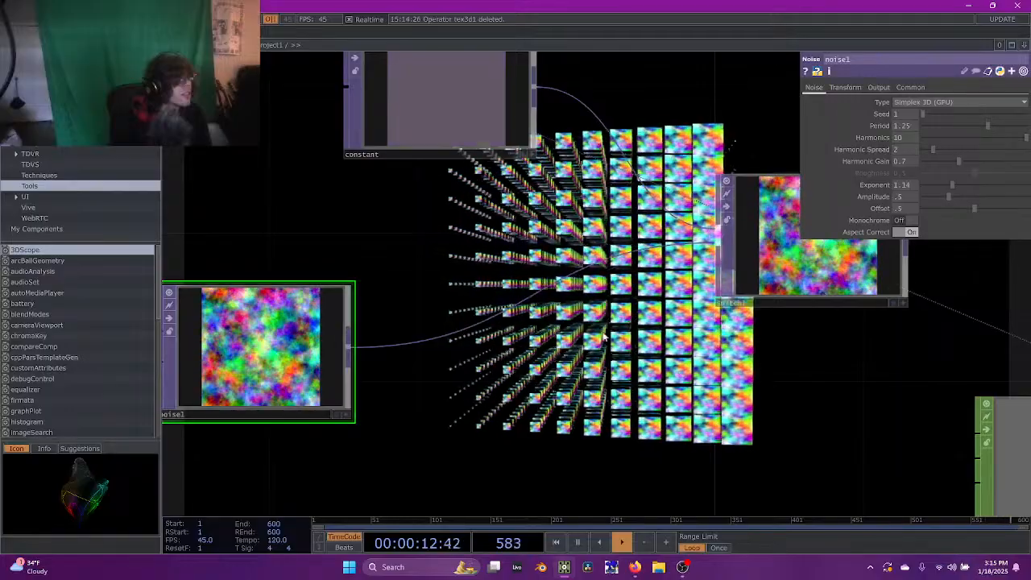
click(907, 220)
drag(610, 391, 795, 346)
drag(524, 306, 449, 306)
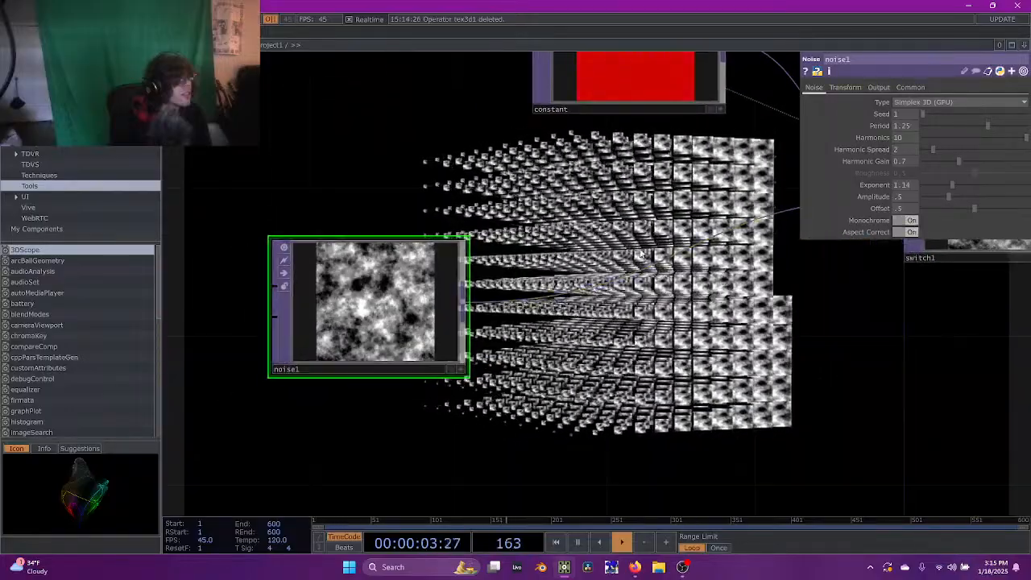
Add a Lookup TOP on the connection between noise1 and switch1
drag(655, 311, 606, 311)
right_click(604, 257)
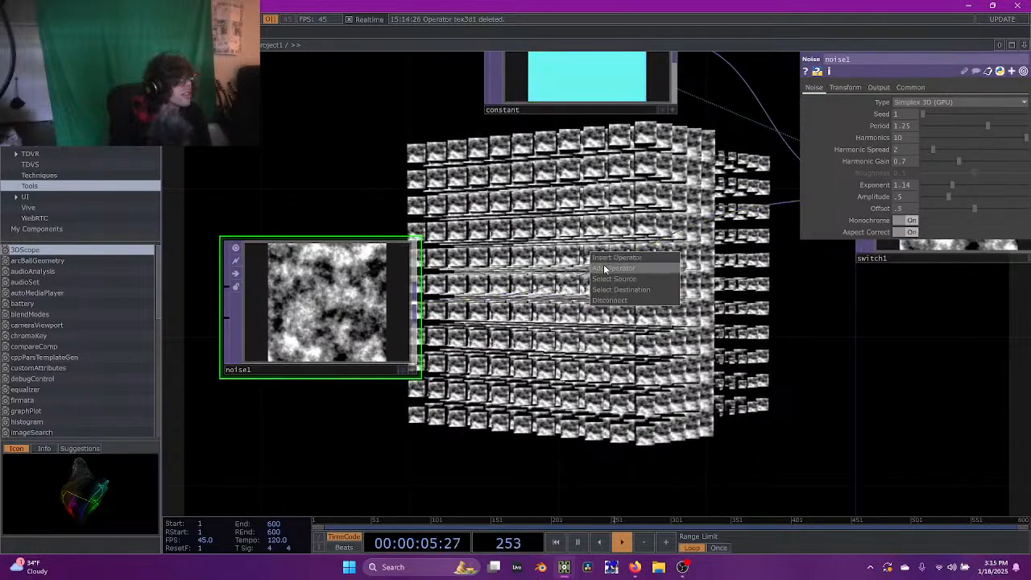
click(612, 267)
text(l)
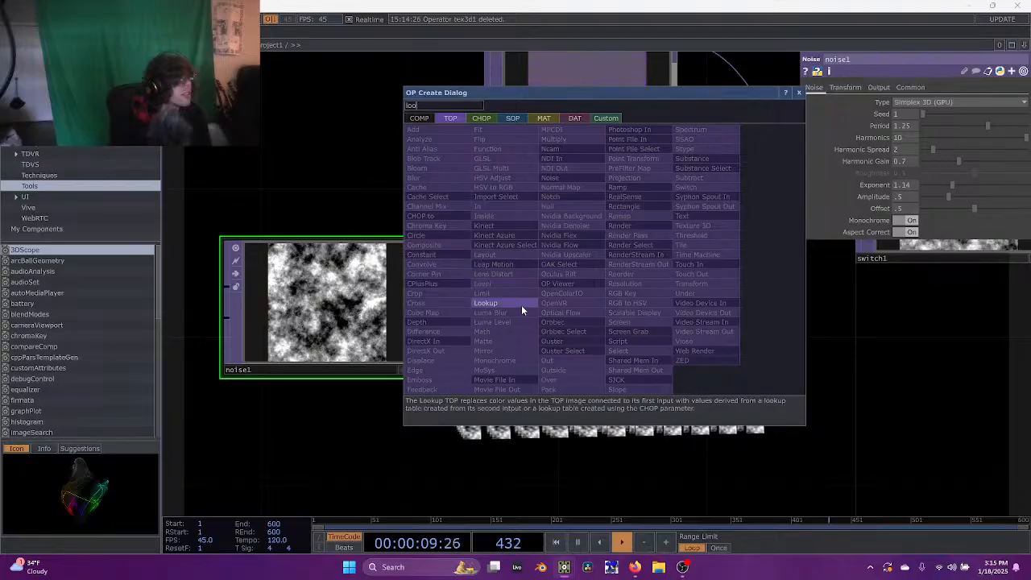
click(521, 304)
click(580, 312)
Add a Ramp TOP directly below noise1
drag(469, 256, 591, 220)
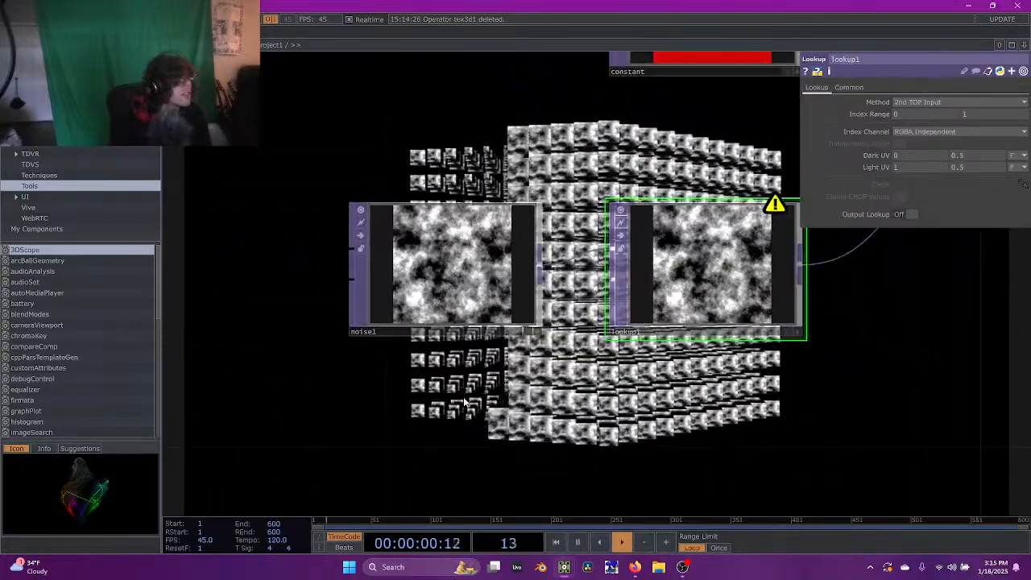
key(Tab)
text(ram)
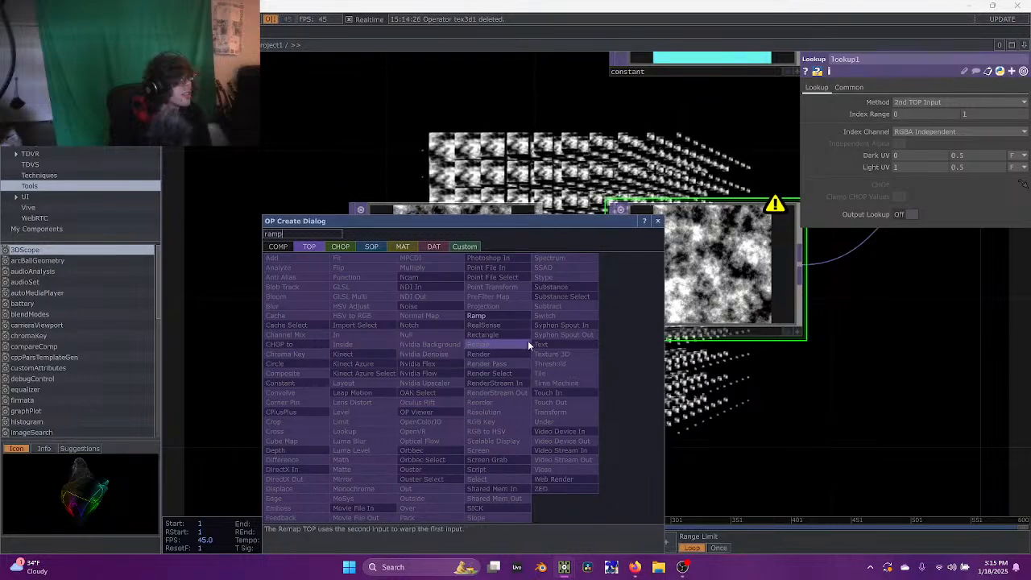
click(522, 318)
click(442, 423)
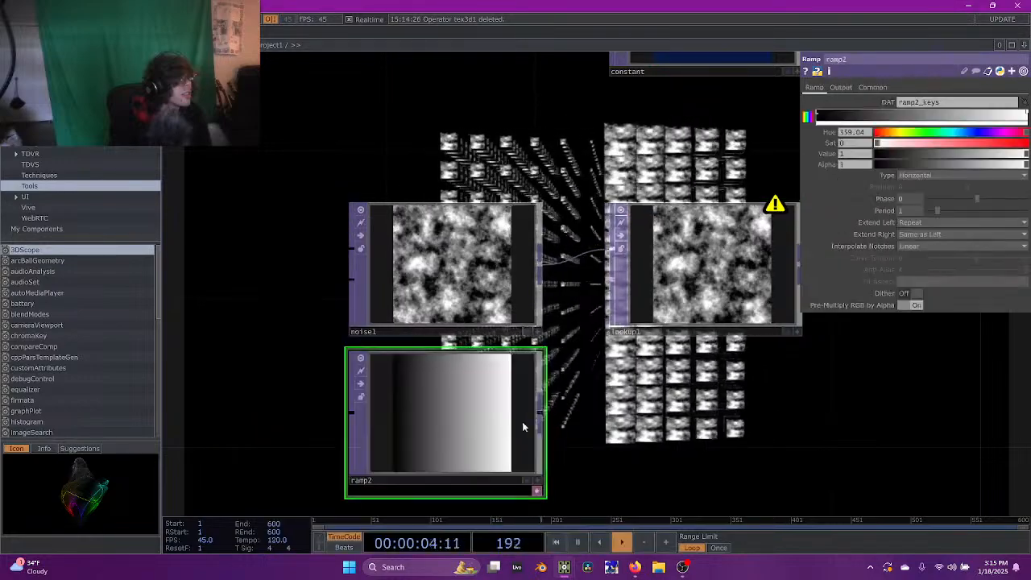
Connect ramp2 to the second input of lookup1
drag(541, 412, 612, 281)
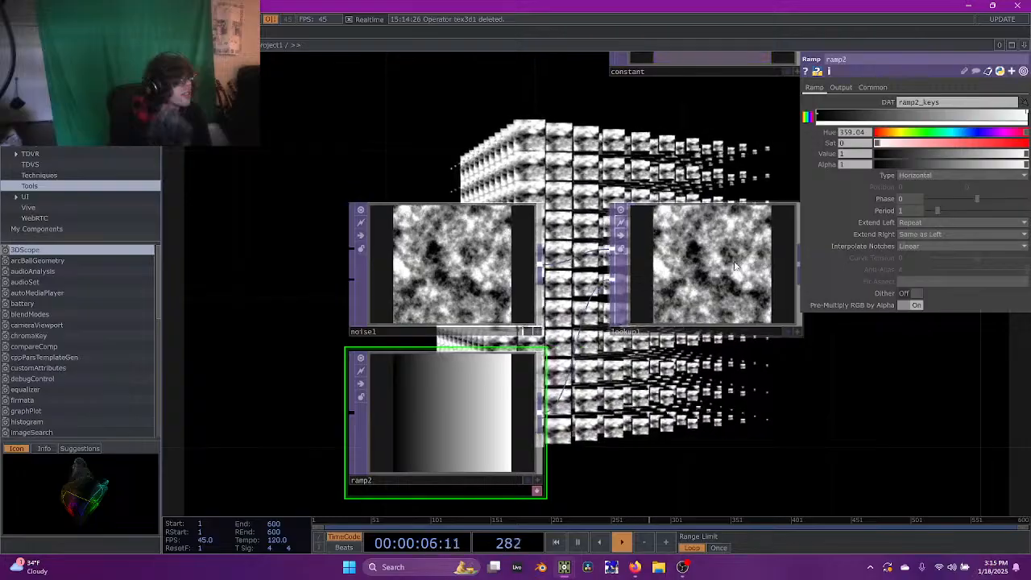
scroll(656, 297, down, 3)
drag(697, 359, 682, 331)
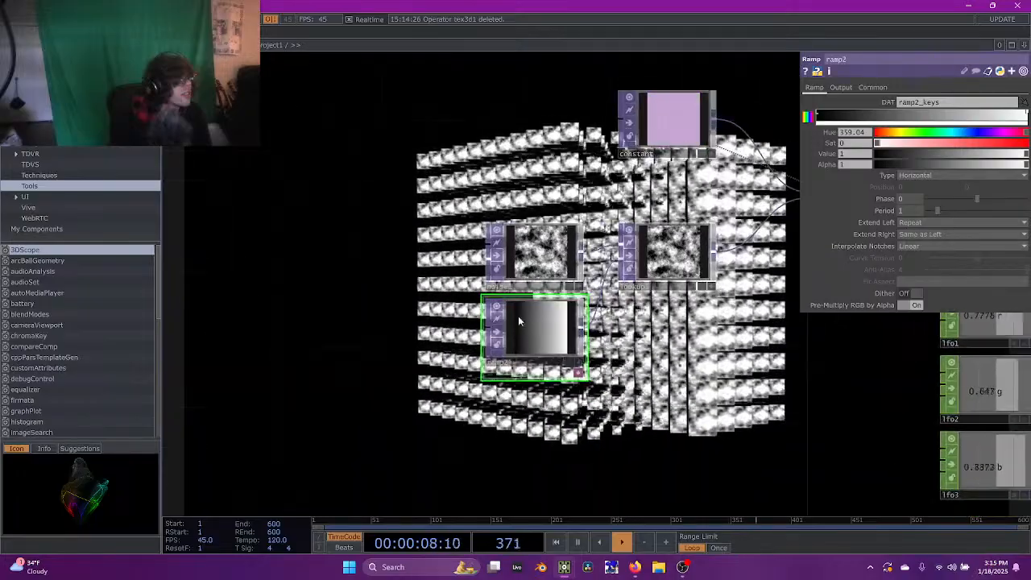
Color ramp2's end key magenta with hue 300 and saturation 1
click(1000, 133)
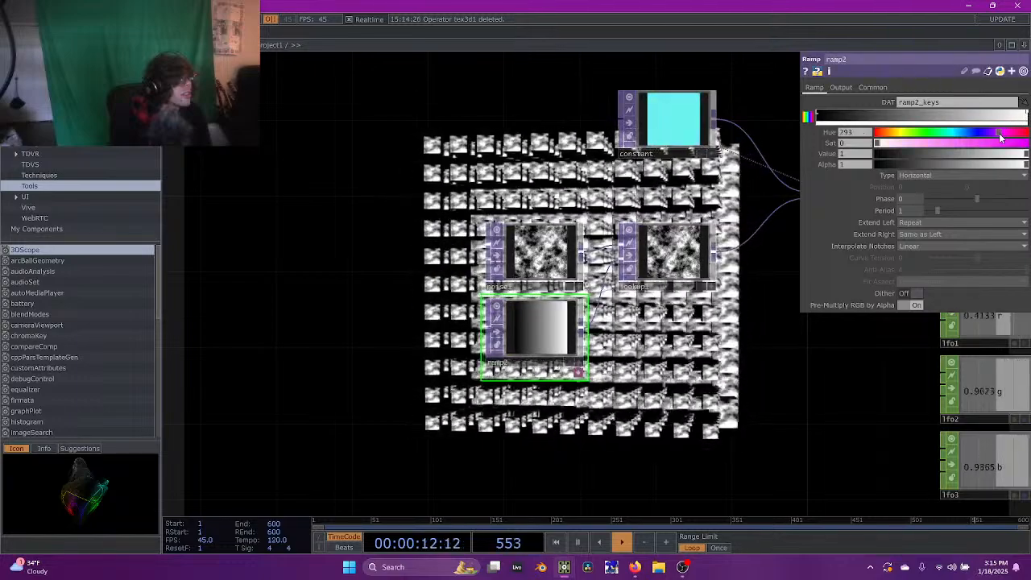
drag(998, 143, 1027, 142)
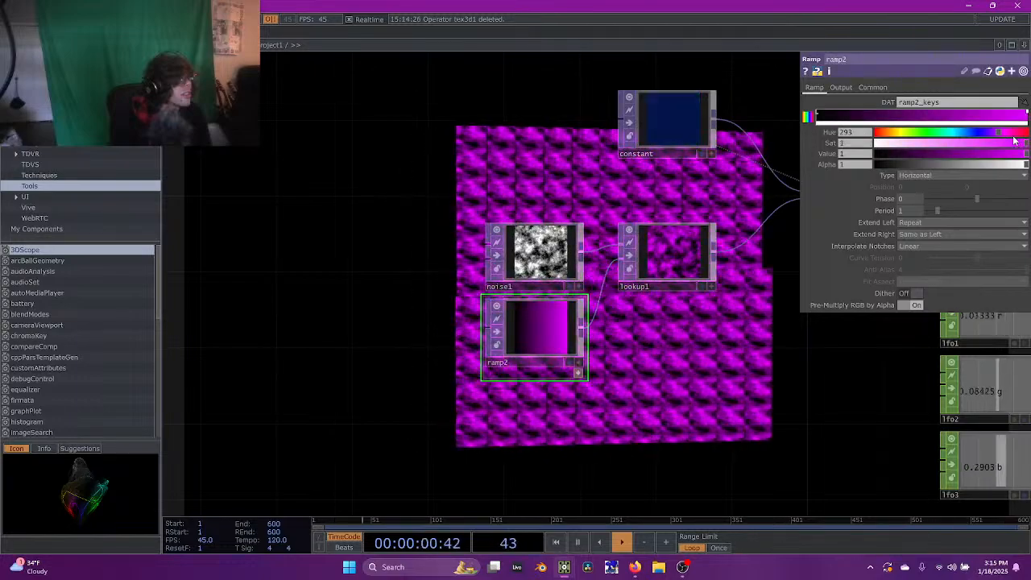
mouse_move(992, 135)
mouse_down()
mouse_move(971, 133)
mouse_move(1002, 133)
mouse_up()
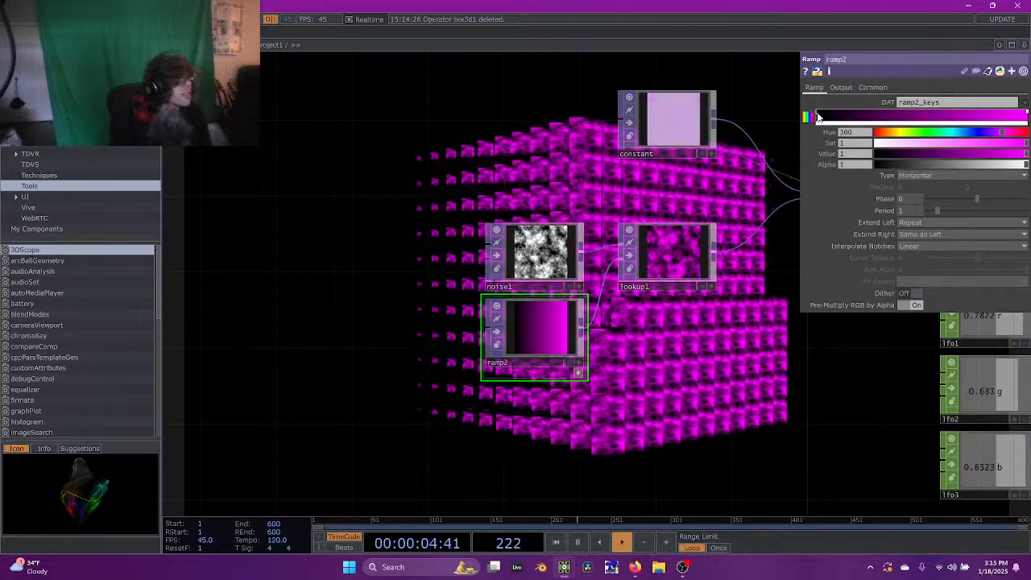
Set ramp2's start key to hue 360, saturation 0.964, value 0.234, and add a middle key with hue 0, saturation 0.835, value 0.699
click(818, 115)
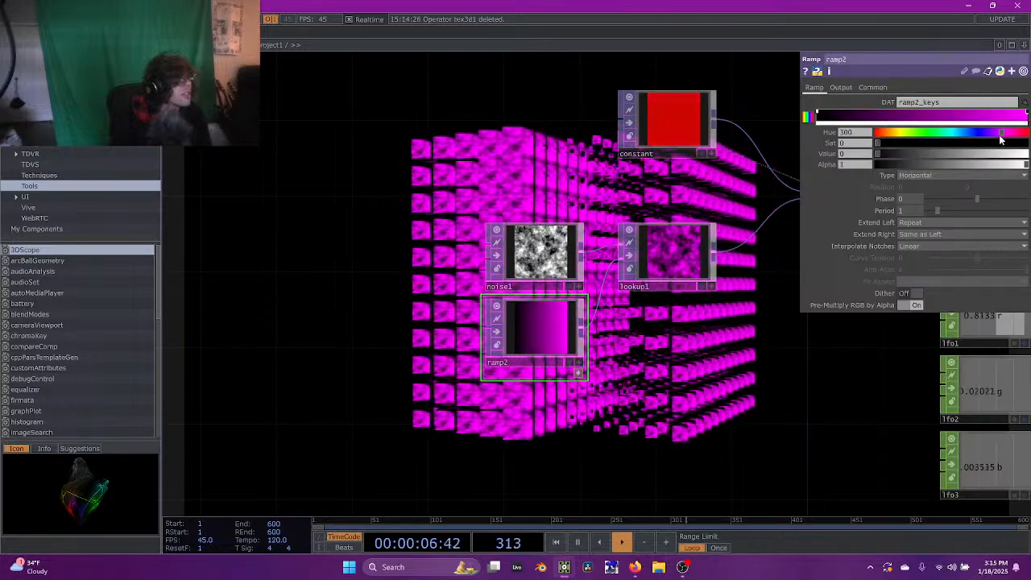
drag(1001, 134, 1030, 134)
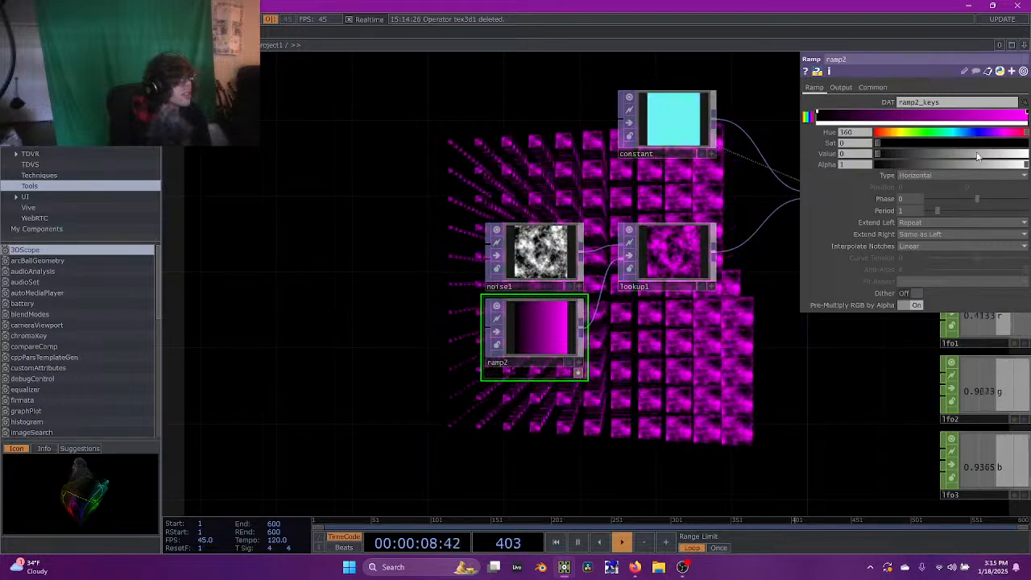
click(977, 153)
drag(951, 143, 919, 154)
click(946, 115)
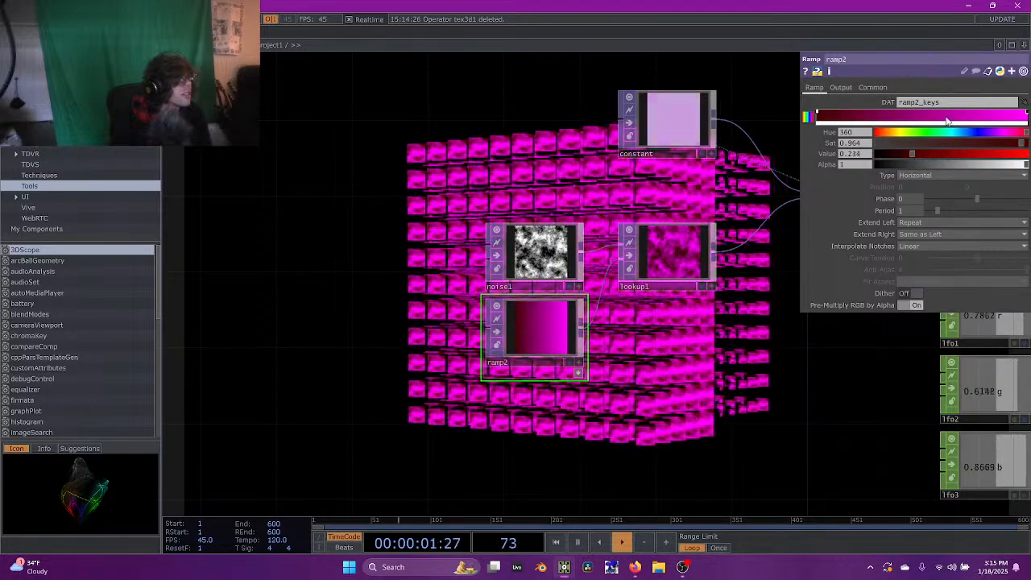
drag(926, 143, 877, 137)
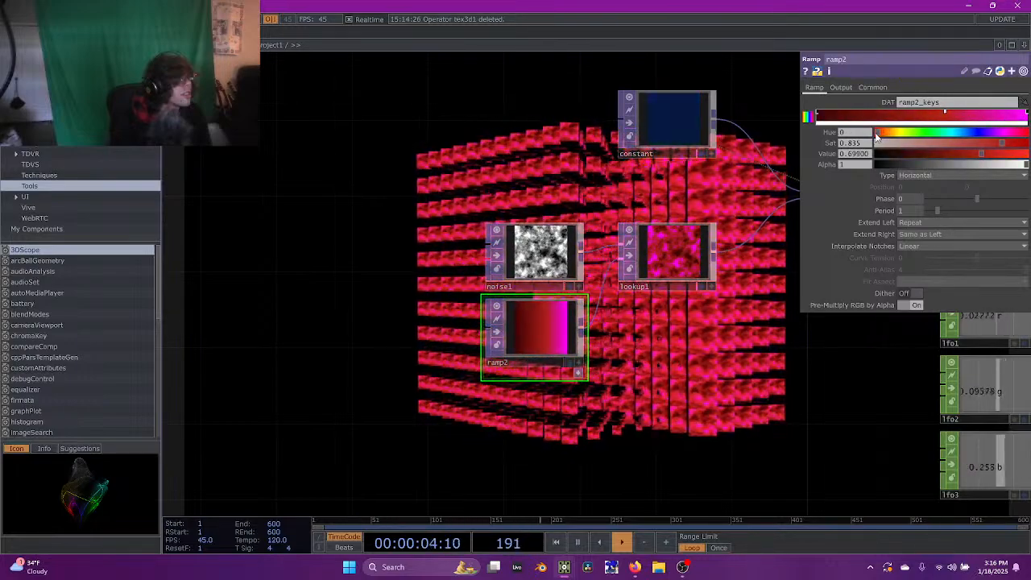
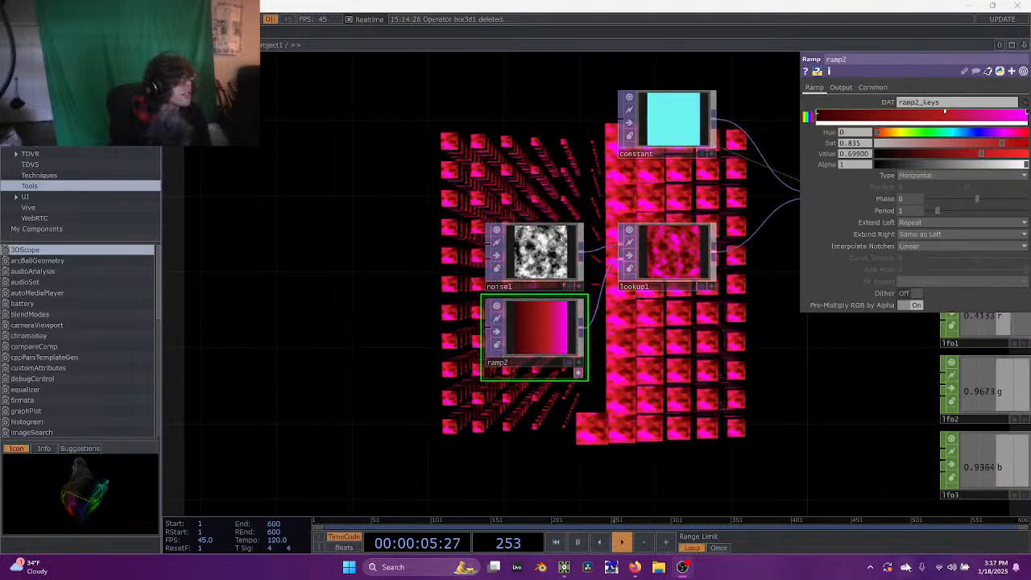
Switch to the Focusrite audio settings, choose a larger buffer size, and close the settings window
click(870, 568)
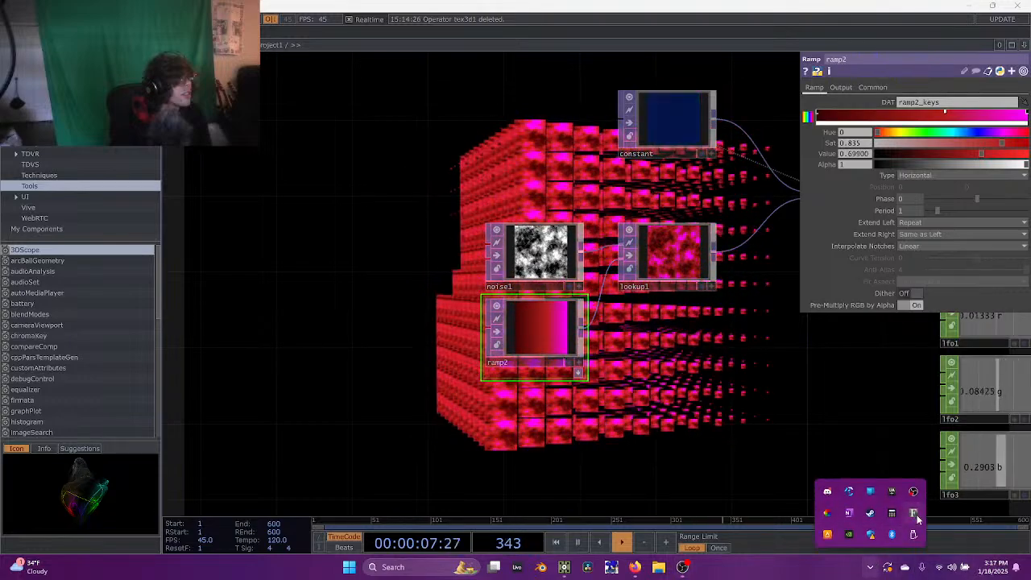
right_click(917, 517)
click(925, 457)
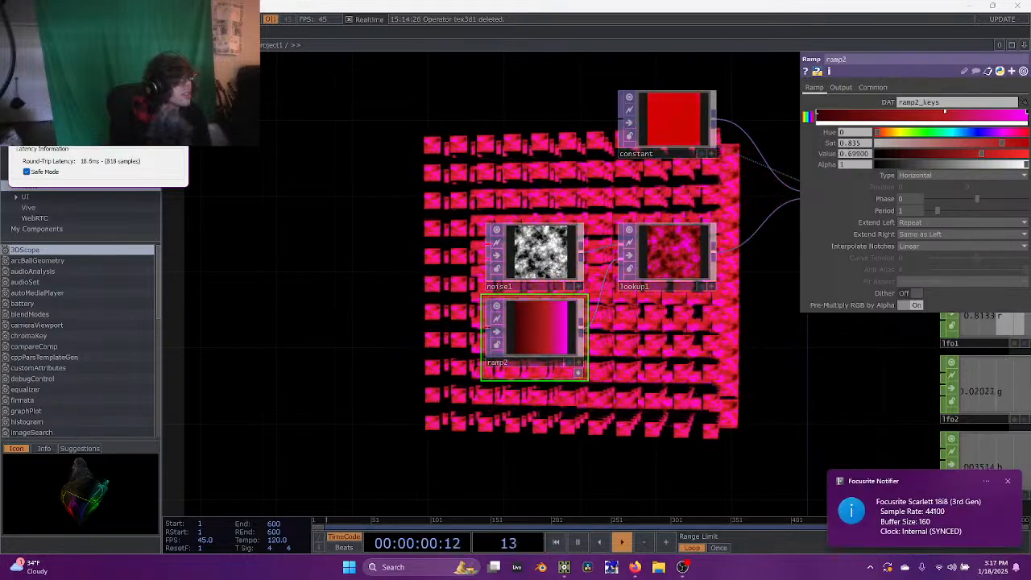
click(105, 161)
click(108, 177)
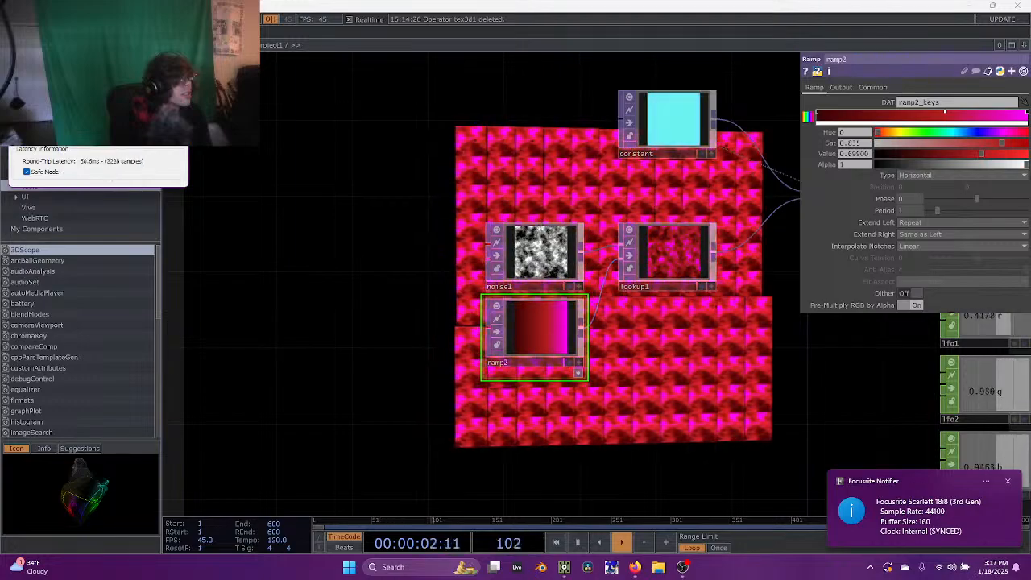
click(176, 66)
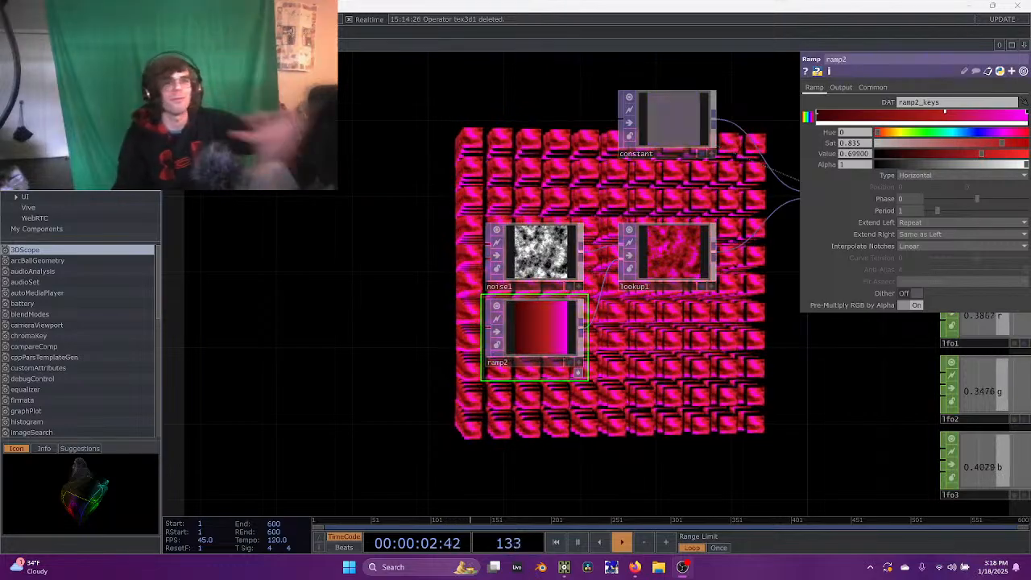
Set the middle key of ramp2 to hue 78 and add a key between it and the start with hue 253 and value 0.673
drag(669, 324, 495, 257)
drag(745, 278, 799, 252)
drag(596, 258, 719, 308)
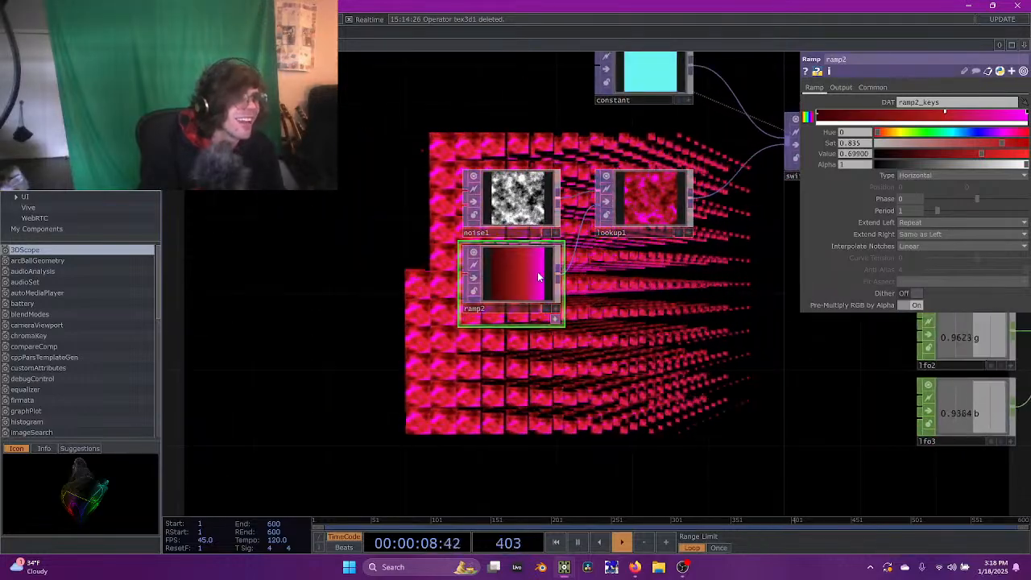
click(980, 131)
drag(978, 132, 910, 133)
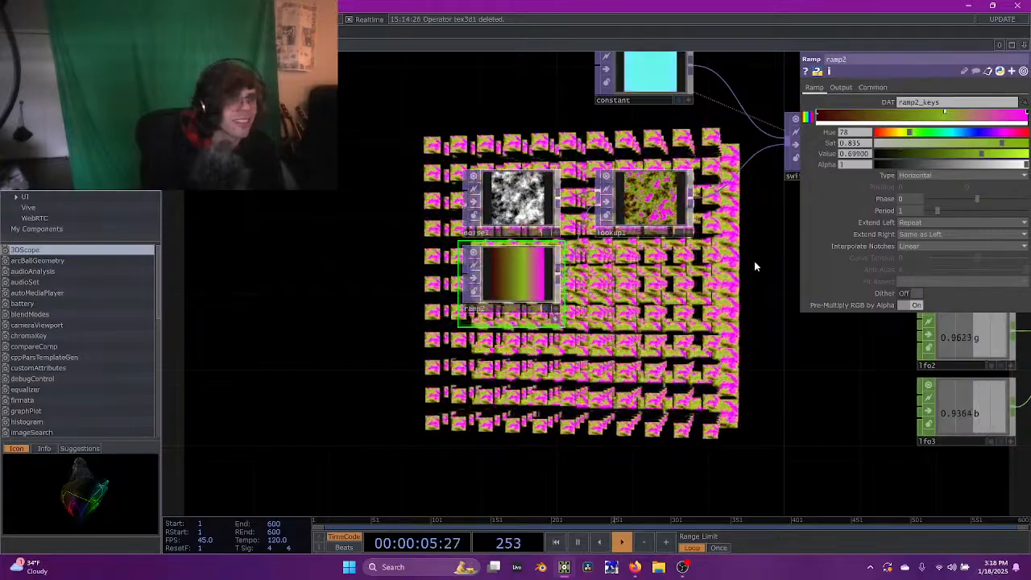
click(876, 115)
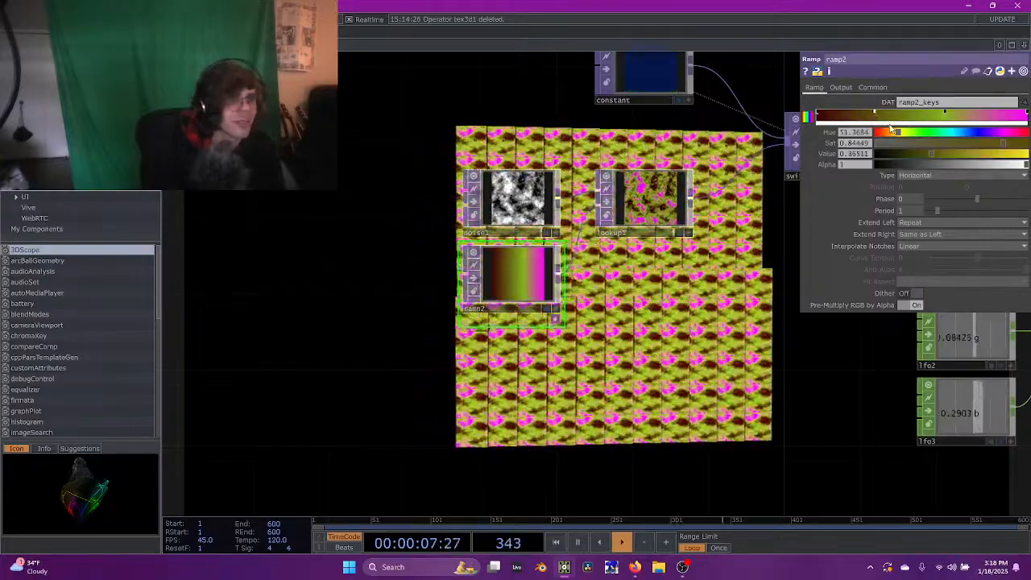
drag(899, 134, 979, 154)
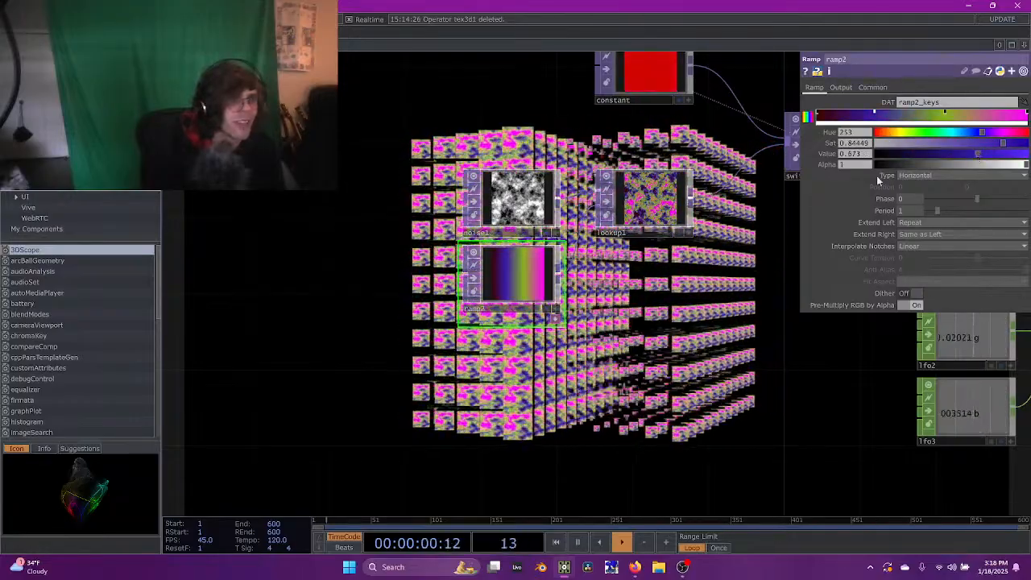
Shift ramp2's phase to -1 and recolor its gradient from bright red to blue with a purple key in the middle
drag(563, 351, 506, 361)
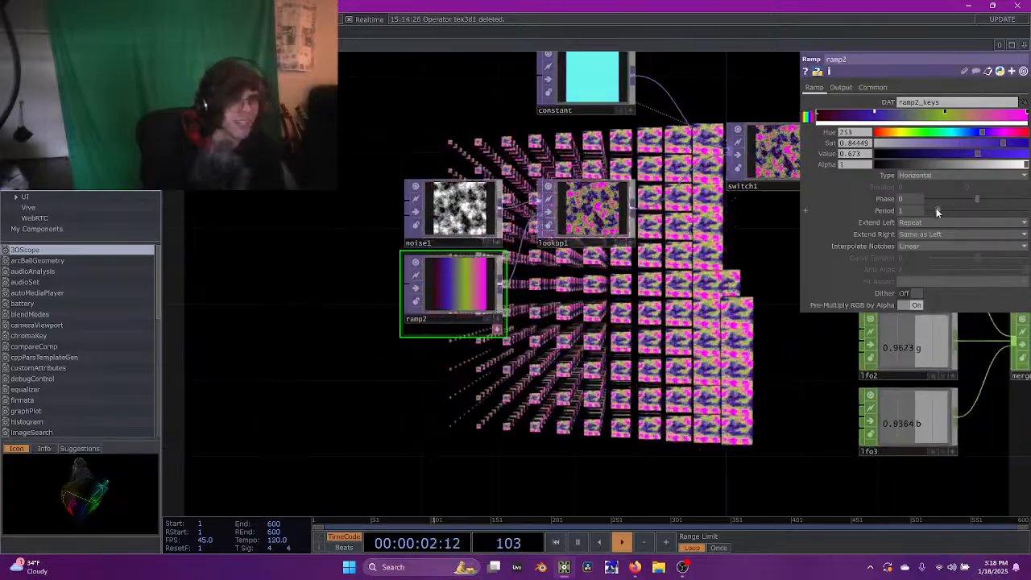
mouse_move(938, 209)
mouse_down()
mouse_move(913, 203)
mouse_move(1019, 200)
mouse_move(927, 199)
mouse_up()
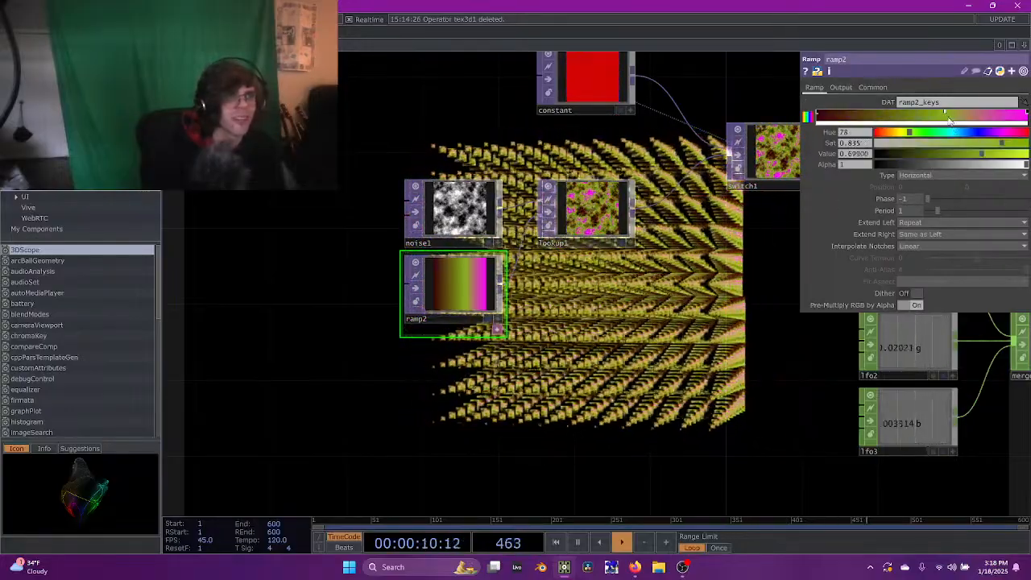
click(823, 115)
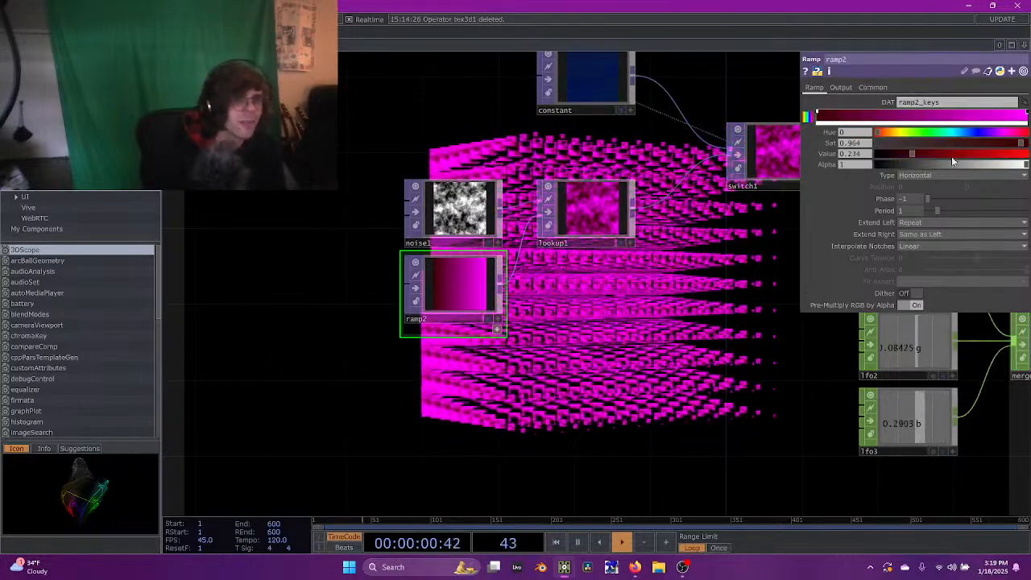
drag(952, 154, 1024, 154)
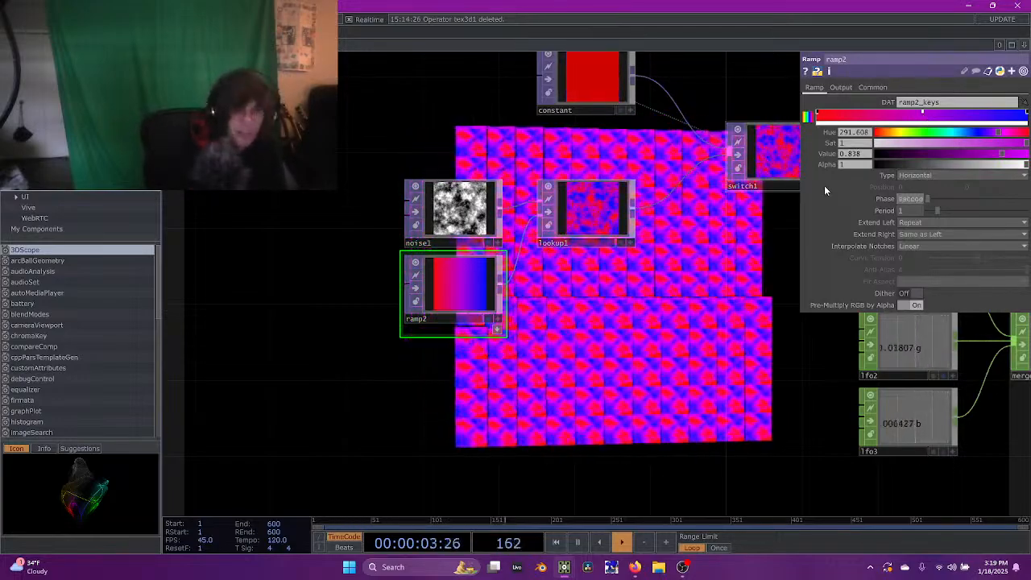
Animate ramp2's phase with the absolute time in seconds multiplied by .2
text(s)
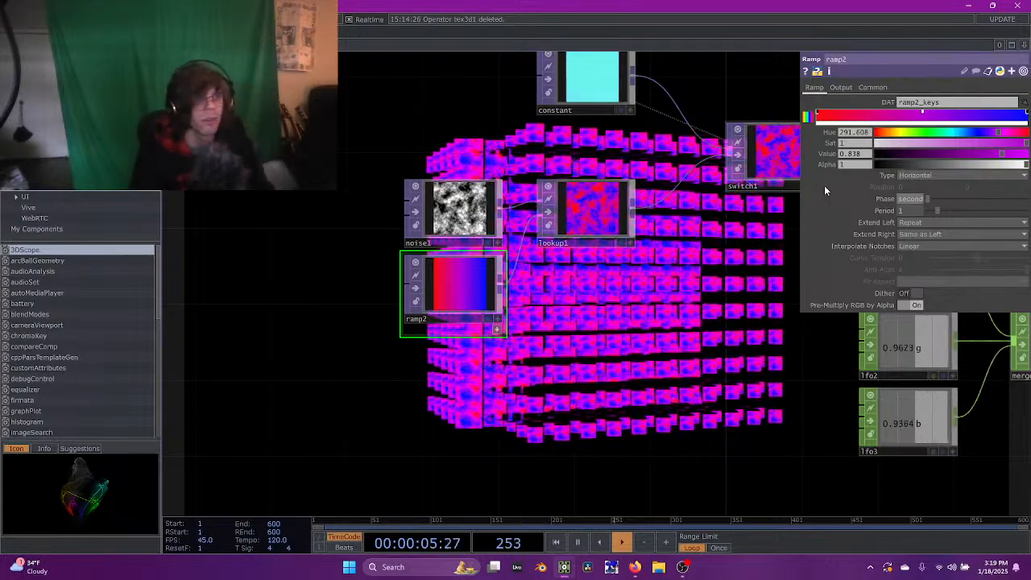
text( * .2)
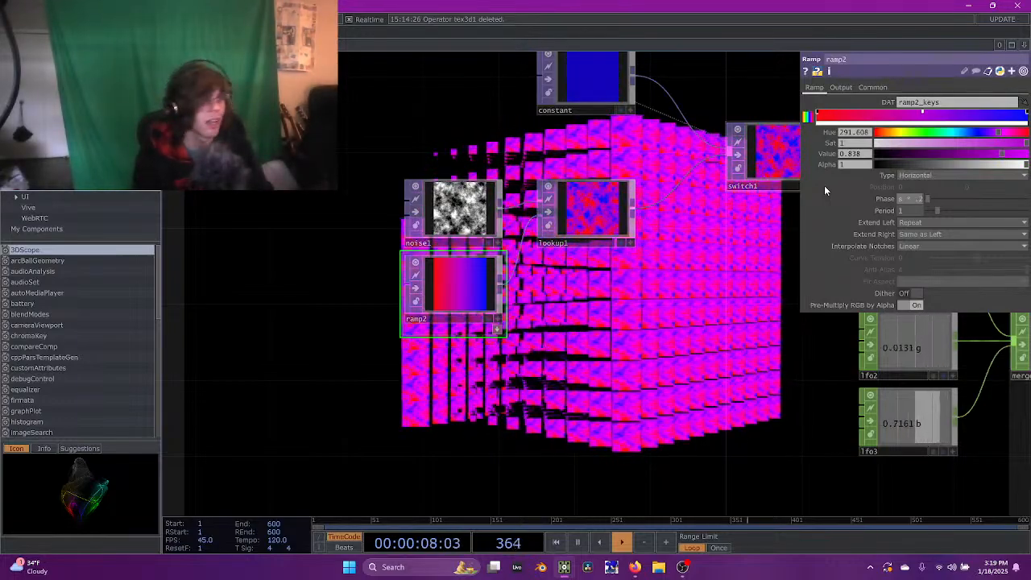
key(Return)
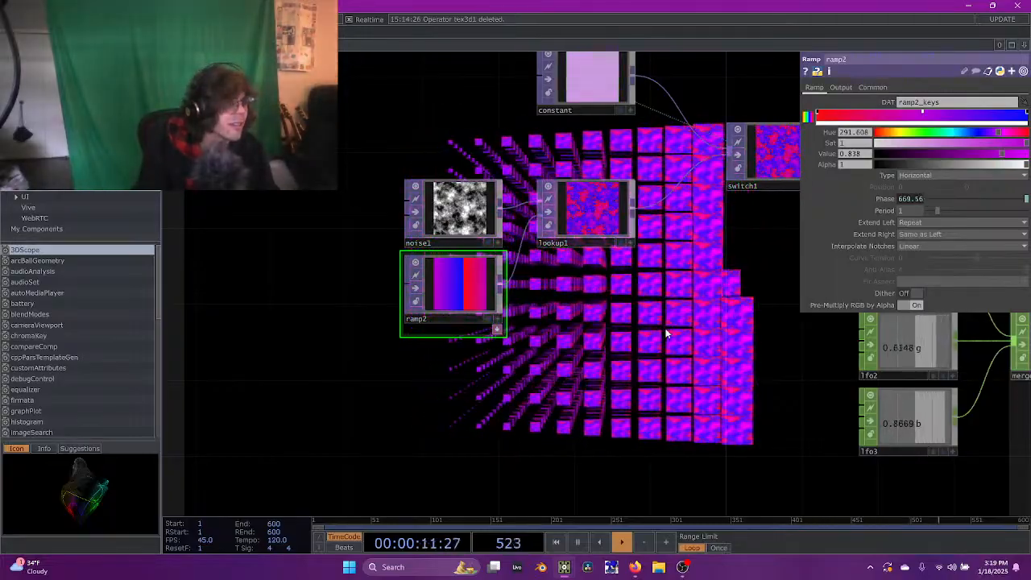
Turn on blending between inputs for switch1 and vary its index between the constant color and the lookup
drag(664, 333, 478, 351)
click(544, 190)
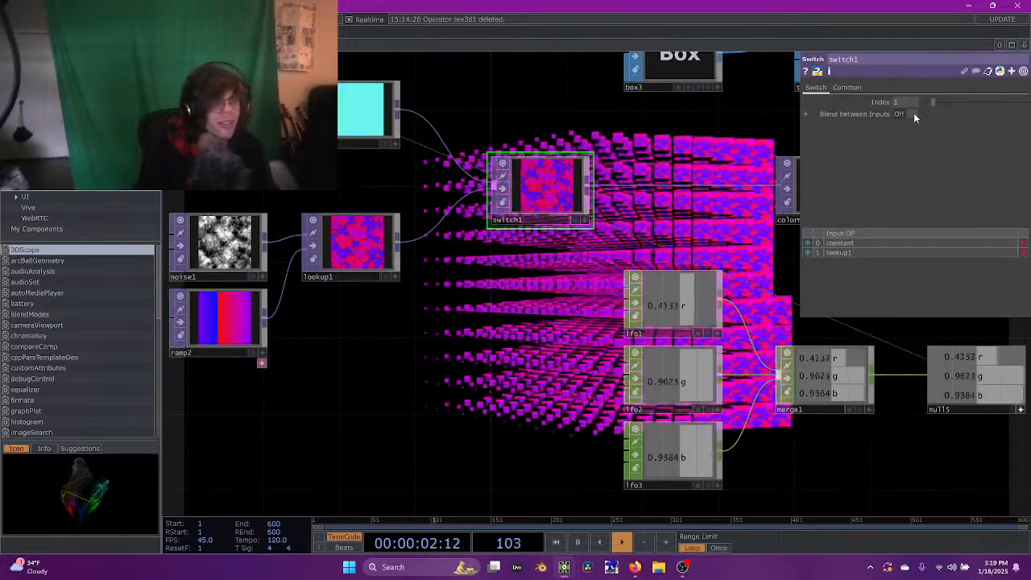
drag(932, 102, 911, 114)
click(911, 113)
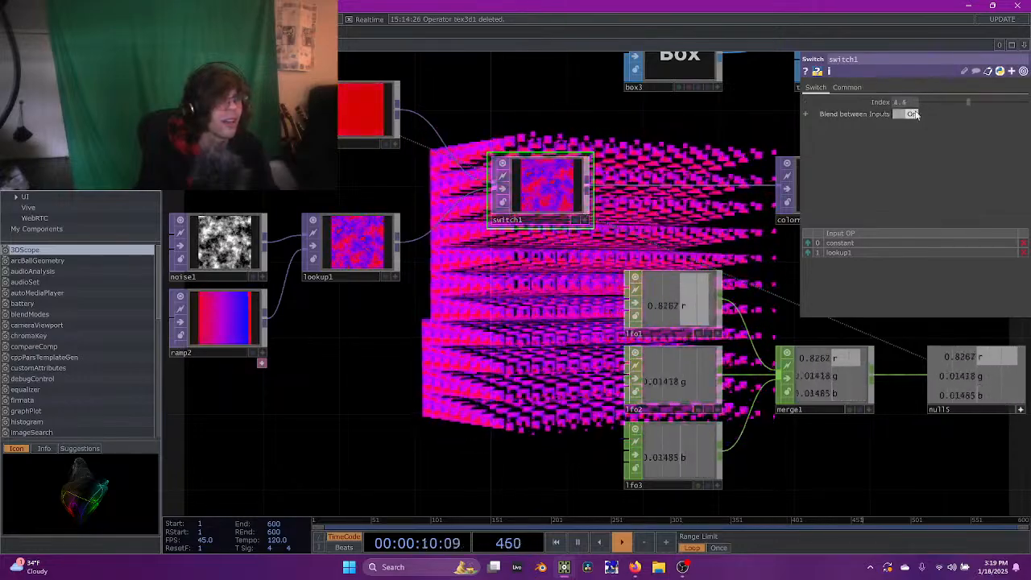
Duplicate the constant TOP and place the copy directly below lookup1
click(350, 116)
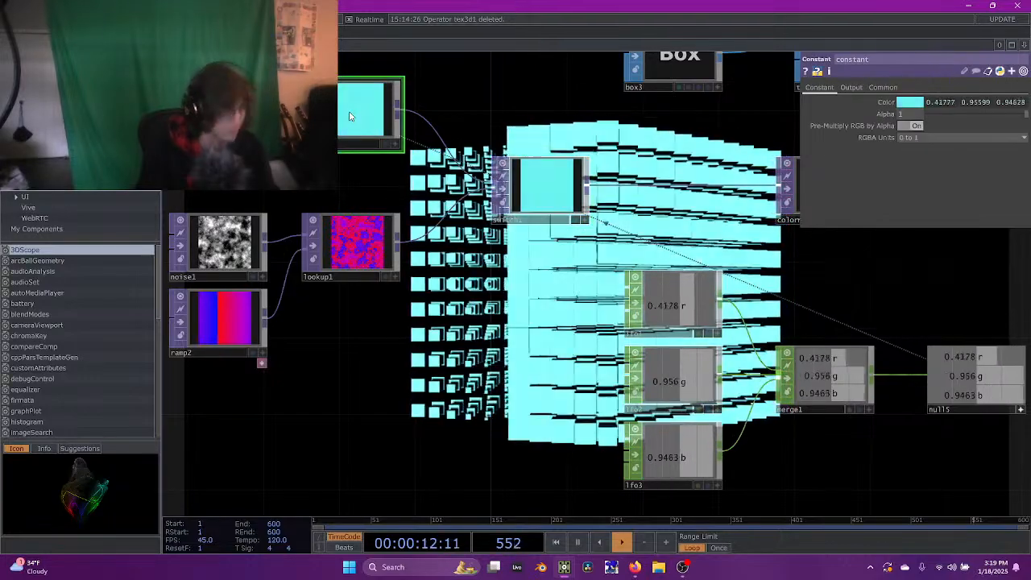
key(ctrl+c)
key(ctrl+v)
drag(341, 206, 322, 321)
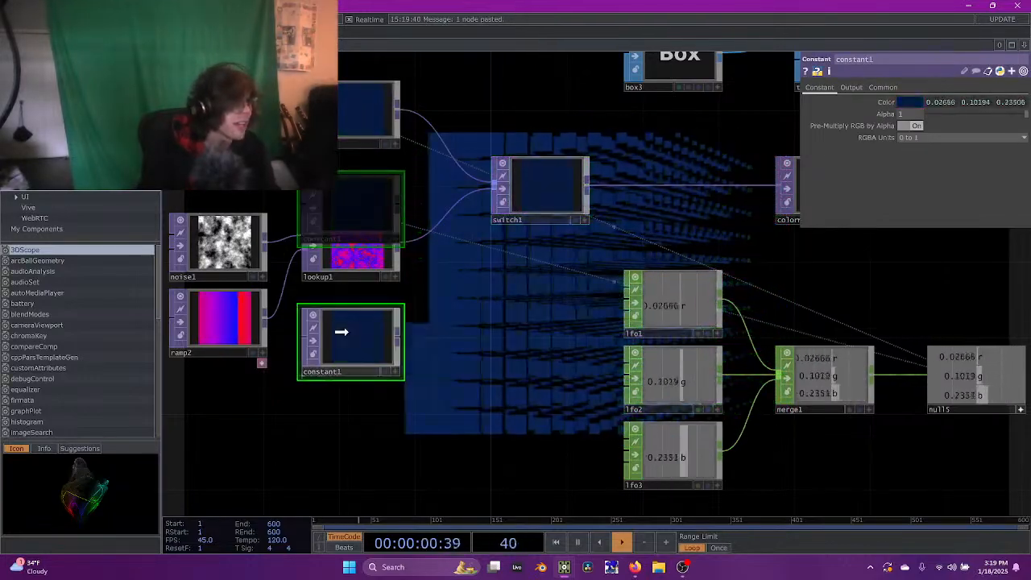
Remove the purple middle key from ramp2 and set the blue end key's alpha to 0
drag(340, 405, 465, 424)
click(356, 360)
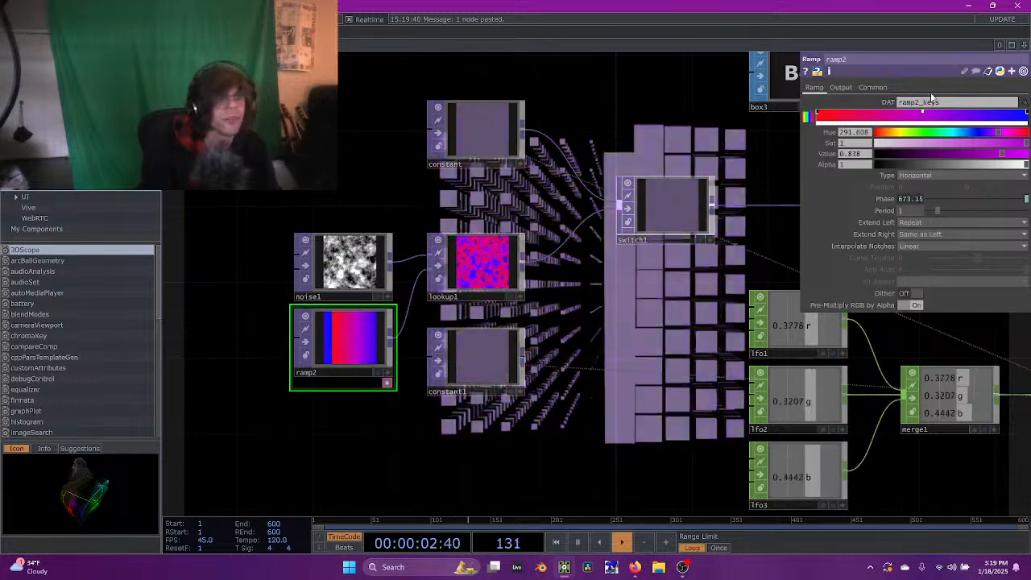
drag(925, 112, 815, 116)
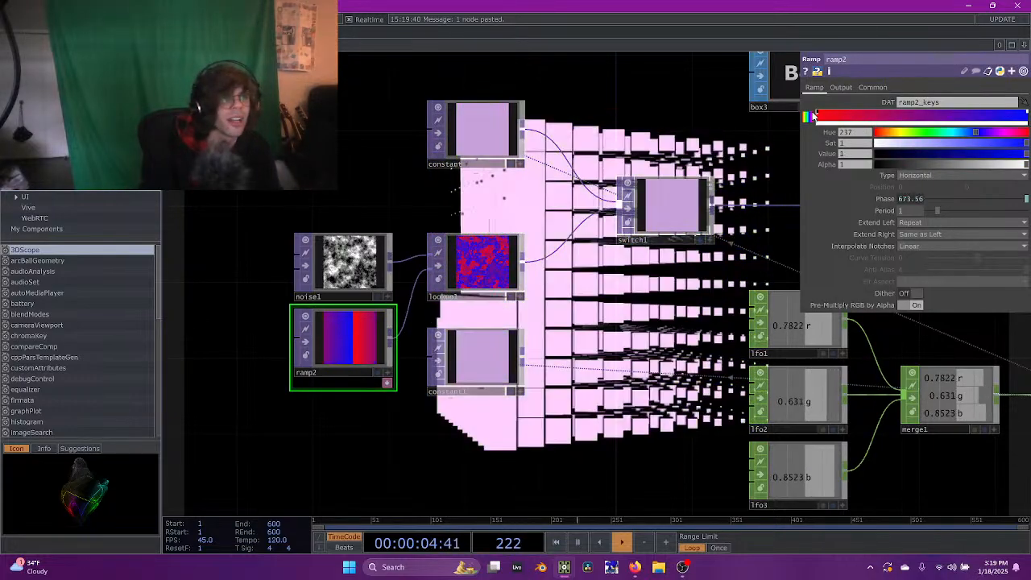
drag(910, 165, 815, 168)
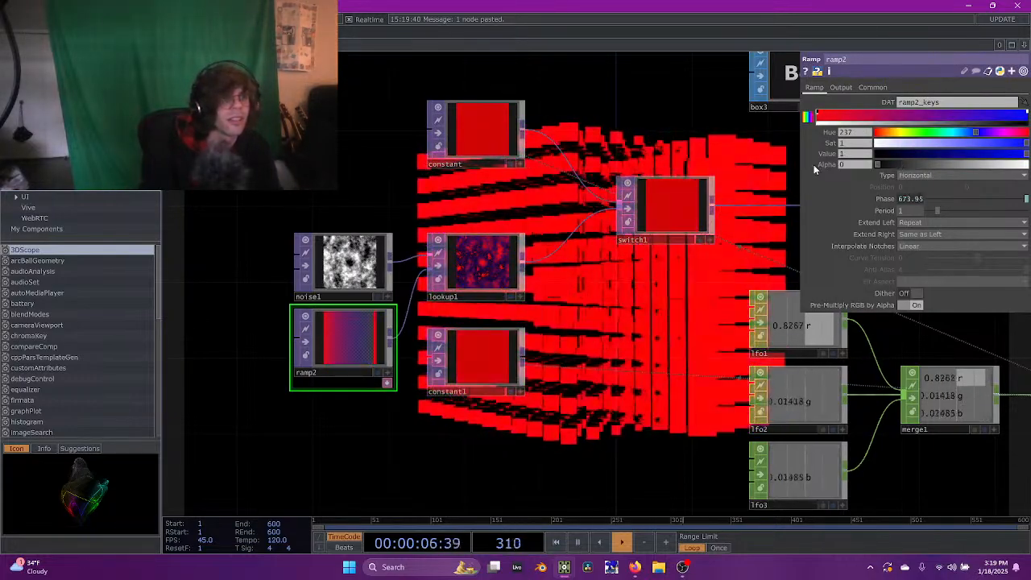
Make ramp2's start key black by setting its value to 0, and select the blue end key
click(817, 114)
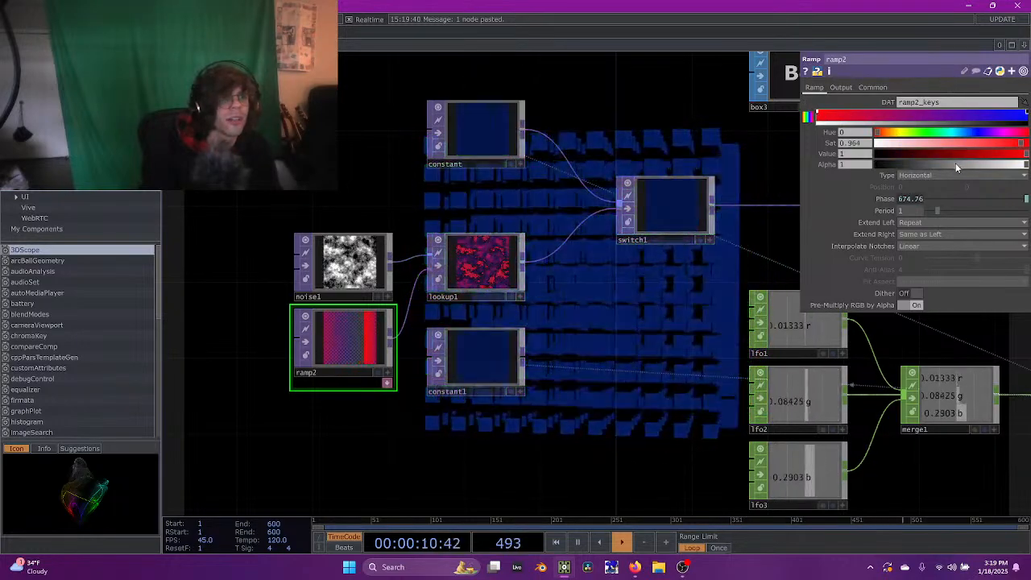
drag(788, 154, 778, 156)
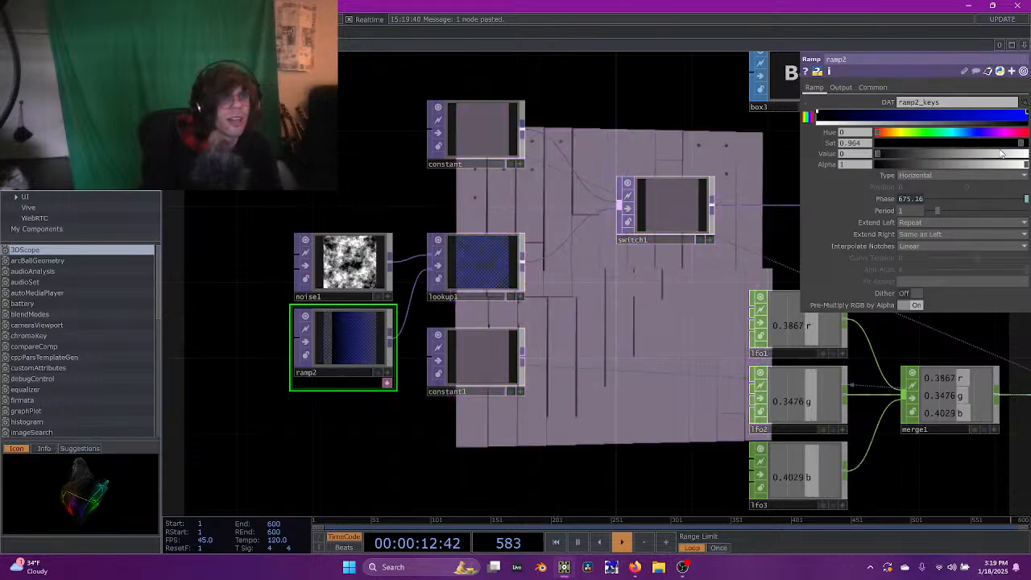
click(1027, 116)
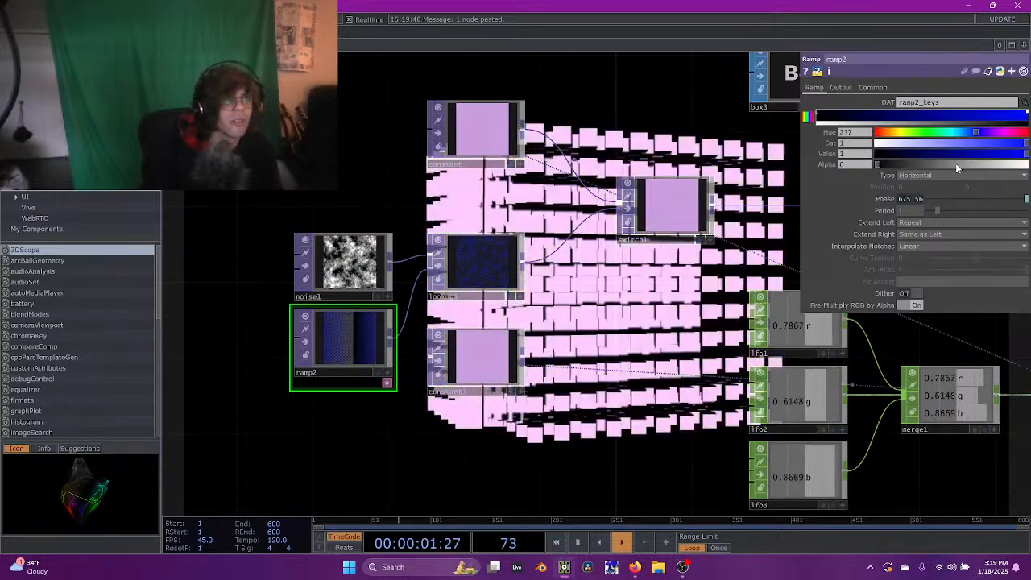
Turn ramp2's end key white with saturation 0 and alpha 1, and insert constant1 between ramp2 and lookup1
drag(902, 145, 651, 145)
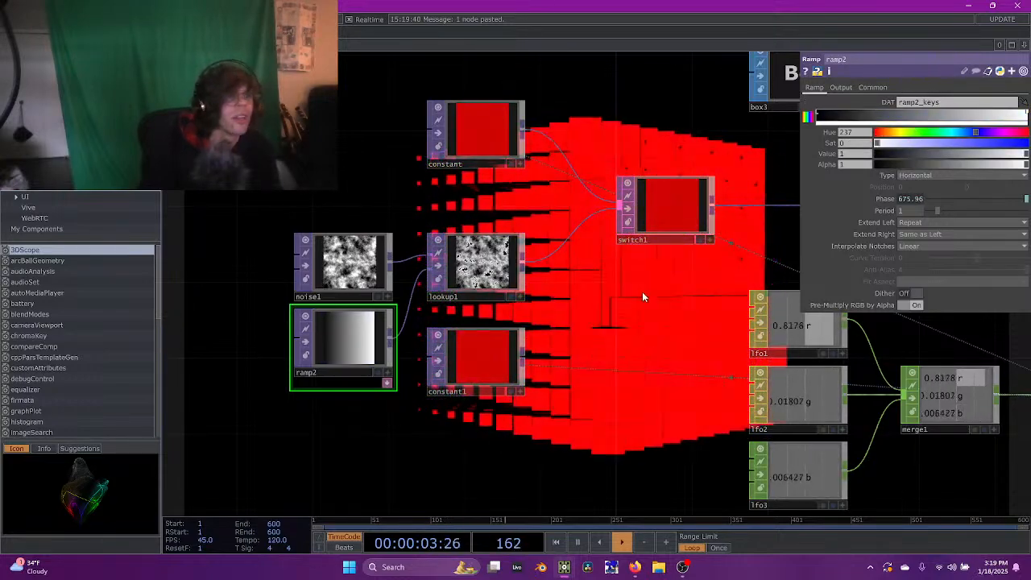
click(461, 353)
drag(320, 340, 167, 340)
drag(435, 357, 321, 357)
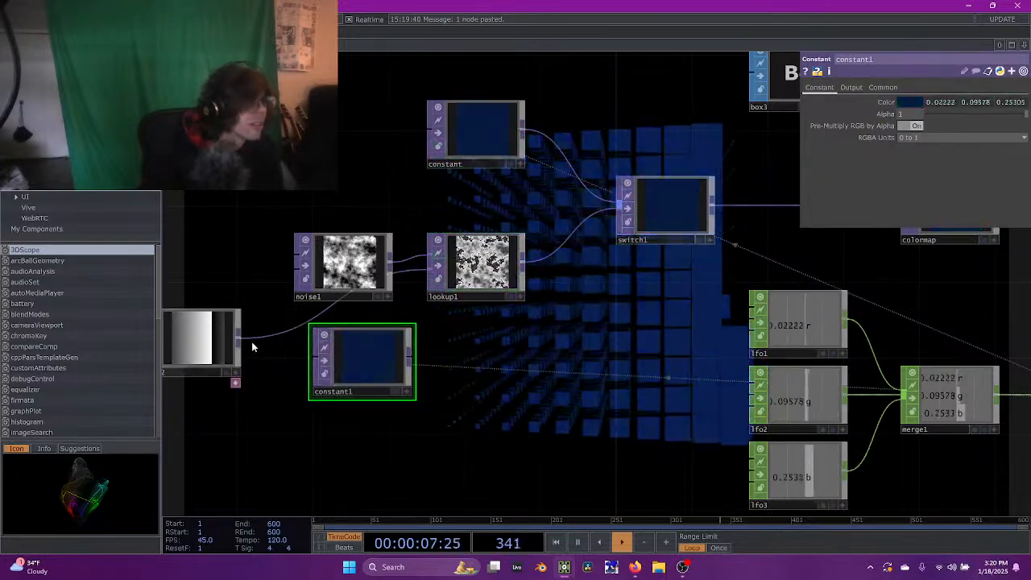
drag(250, 341, 386, 382)
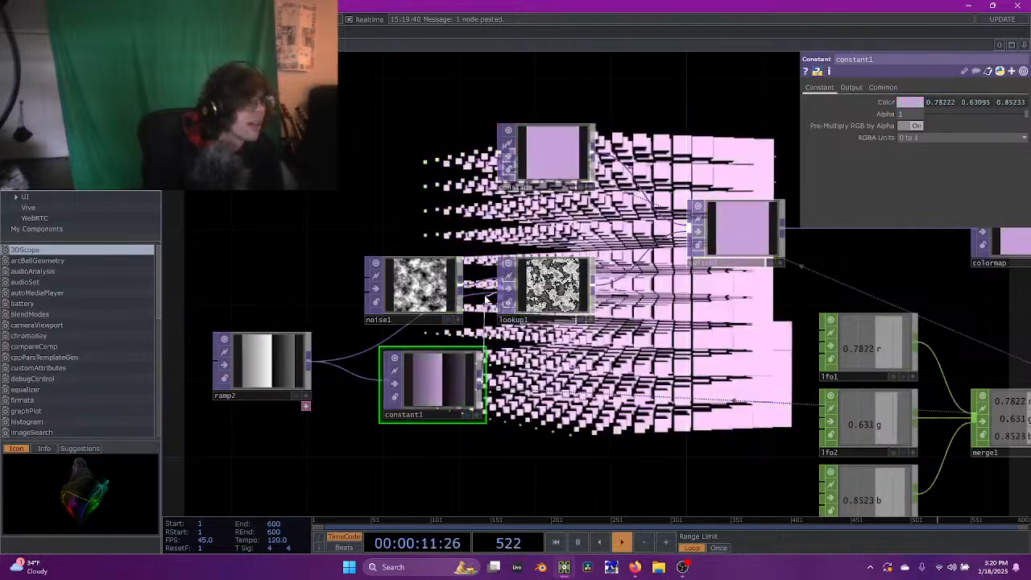
drag(440, 383, 420, 364)
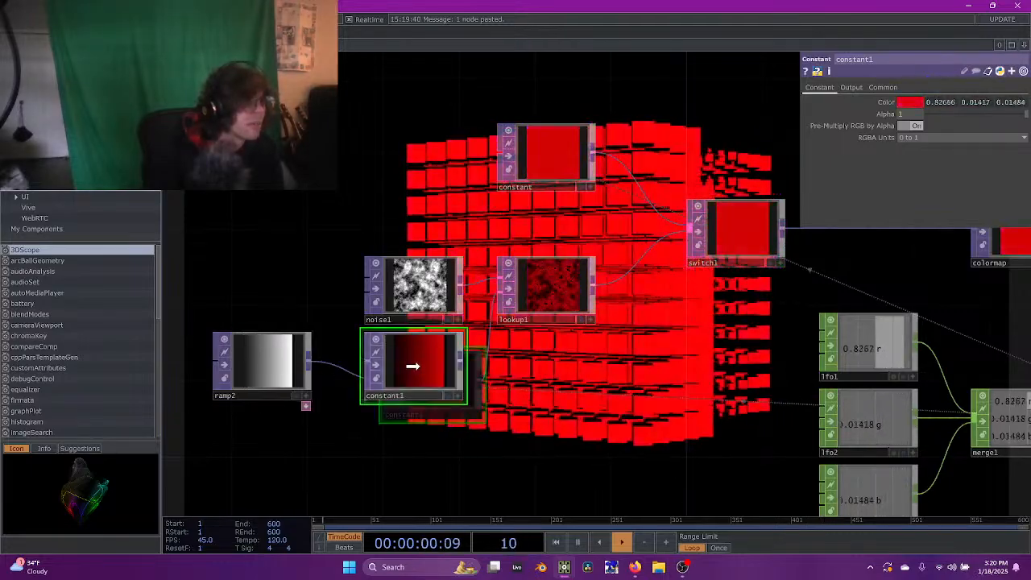
Set switch1's index to 0.16 to blend a little of the lookup into the constant color
click(733, 237)
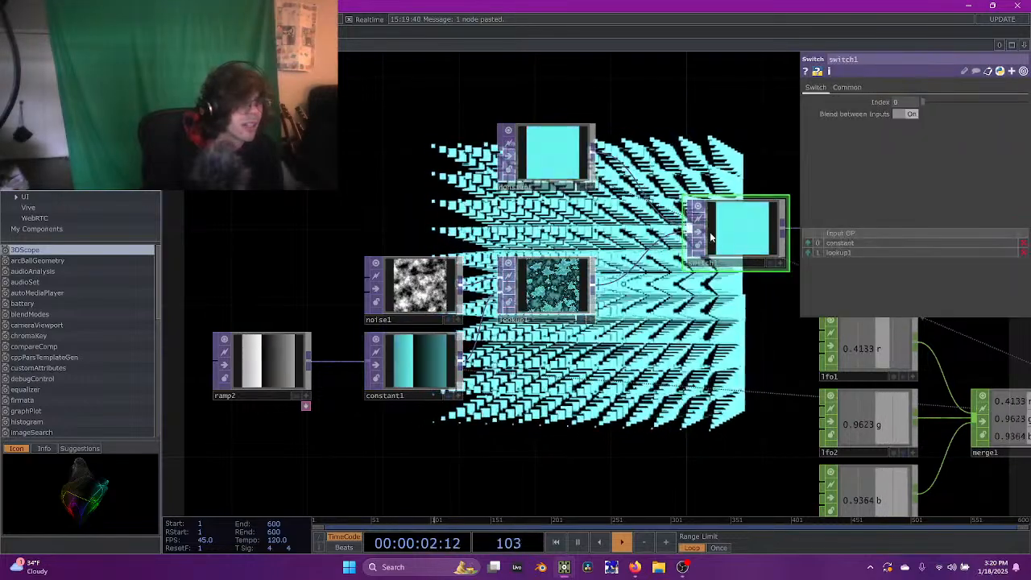
click(924, 101)
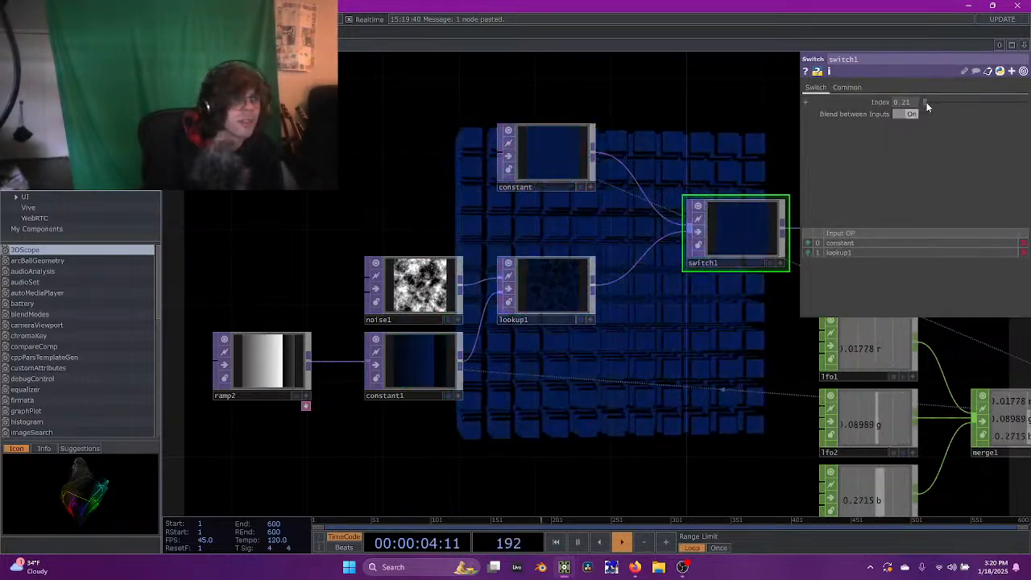
drag(941, 103, 924, 107)
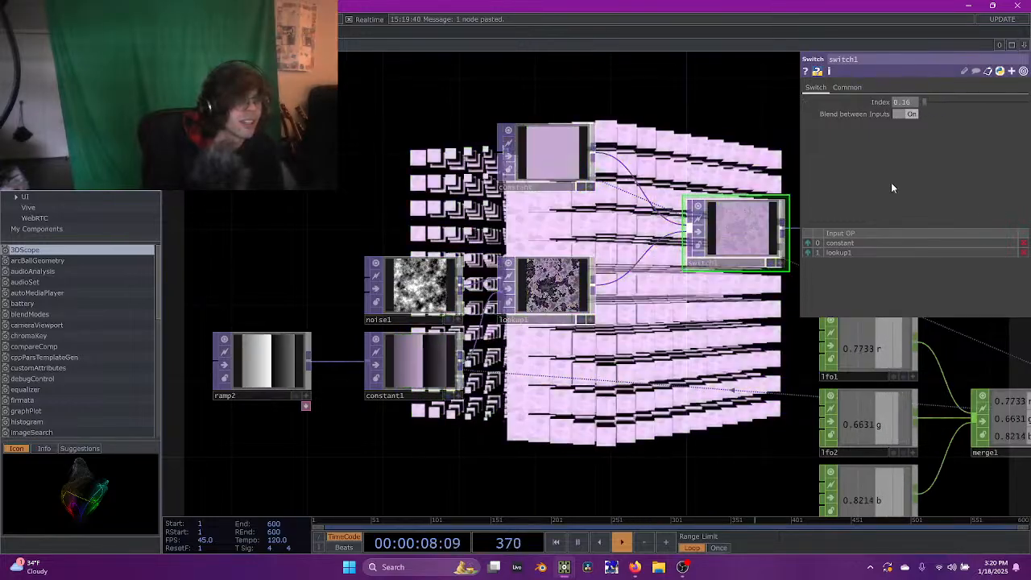
Move switch1 and colormap up, and add a Normal Map TOP fed by lookup1 below switch1
drag(772, 319, 489, 303)
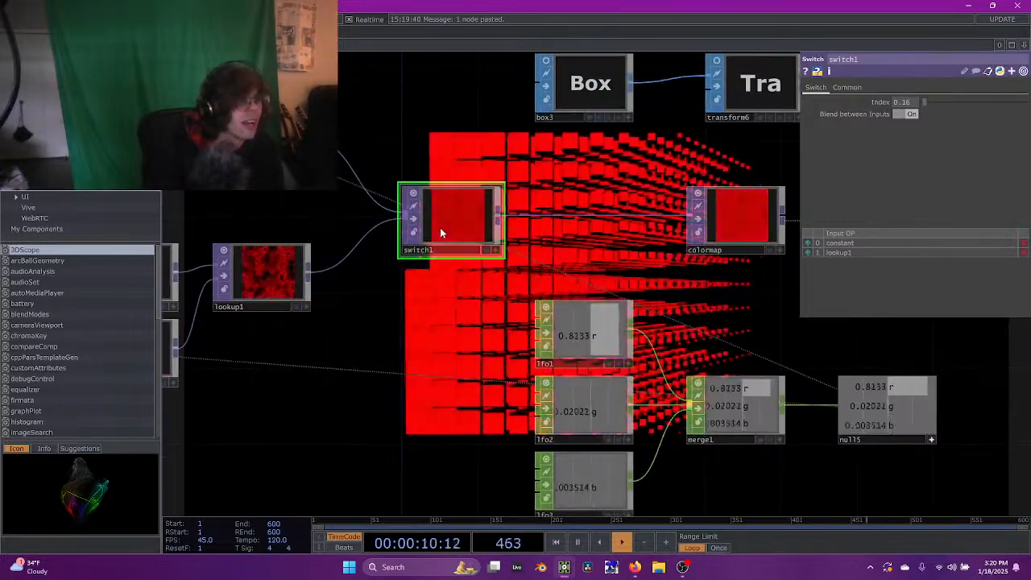
drag(440, 227, 437, 189)
drag(721, 211, 721, 173)
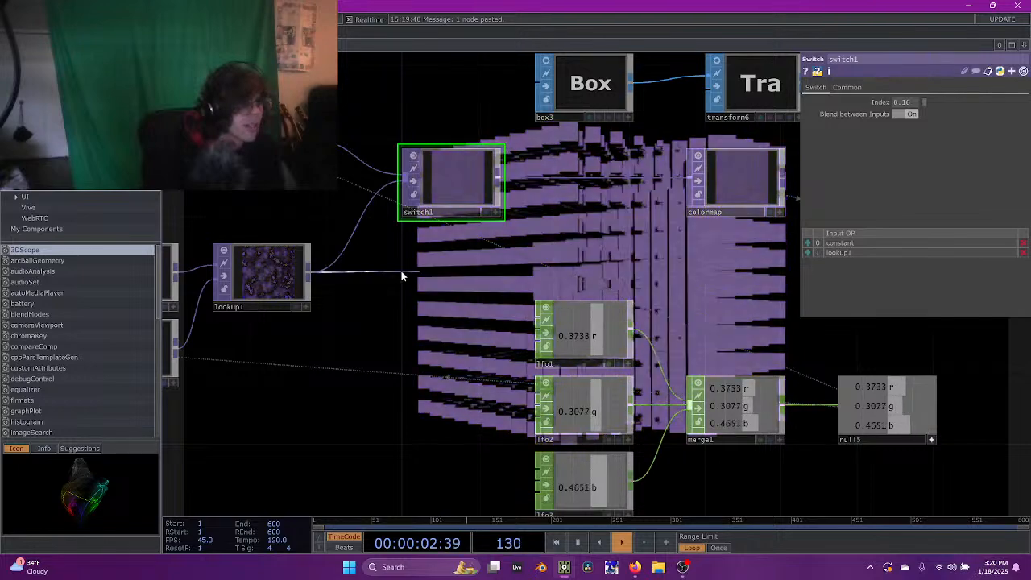
key(Tab)
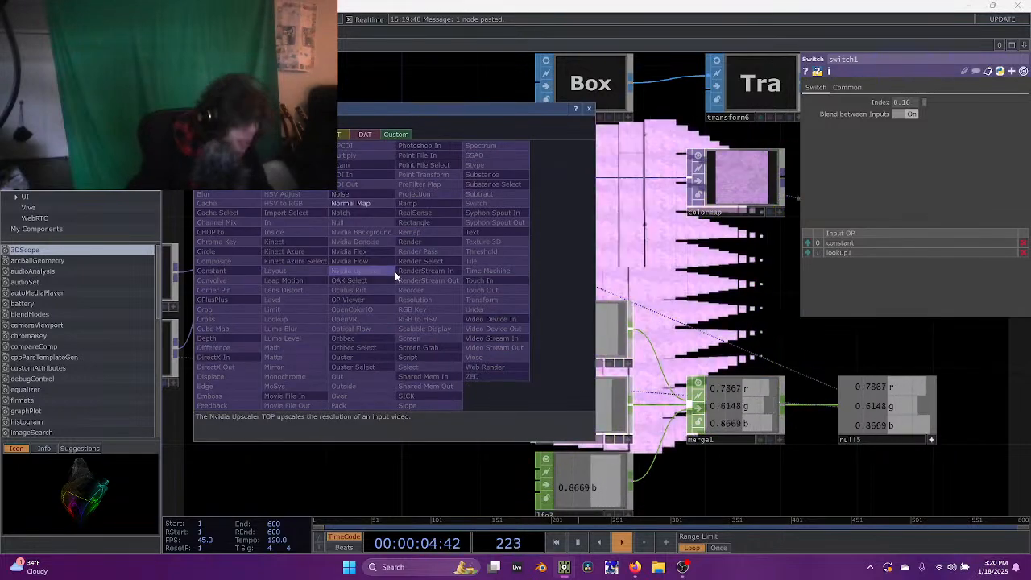
click(373, 204)
click(454, 266)
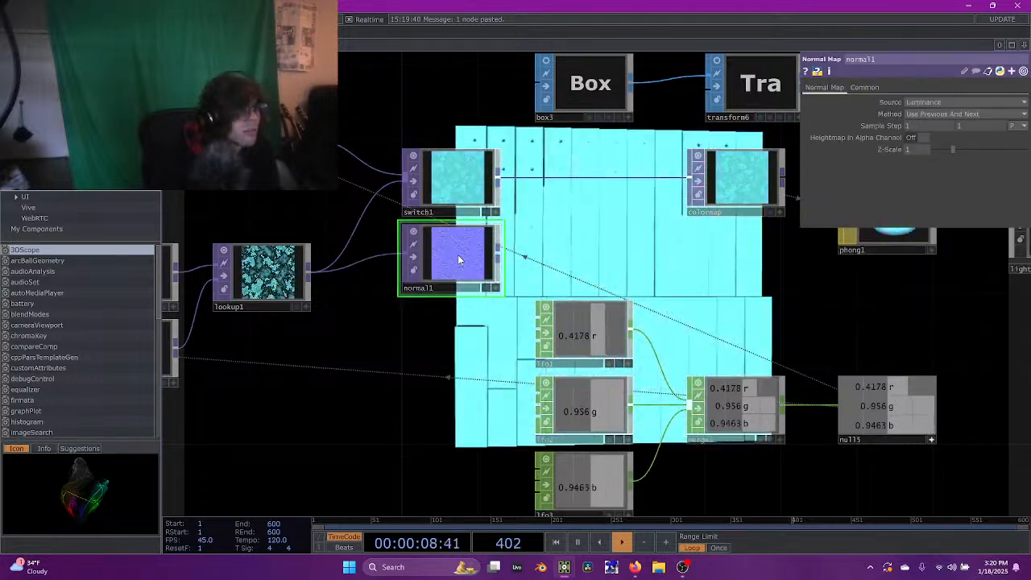
Connect a Null TOP to the Normal Map's output below colormap and name it normal
drag(621, 249, 497, 261)
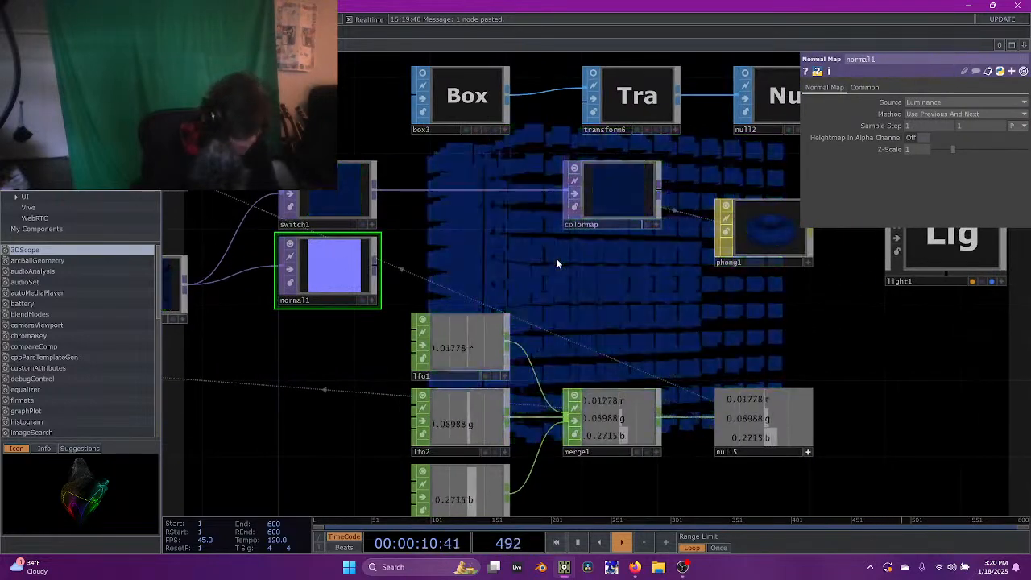
key(ctrl+v)
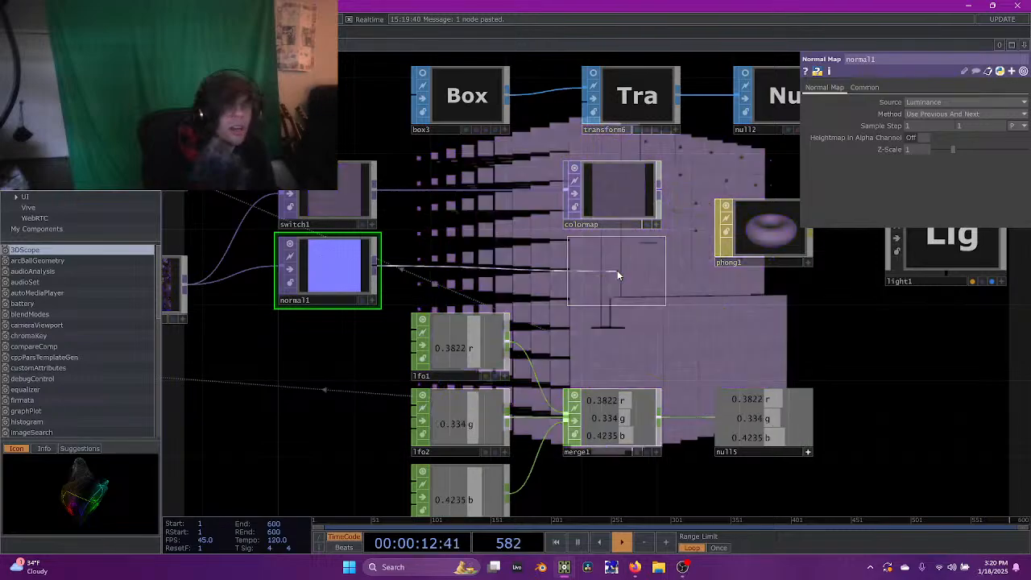
click(618, 272)
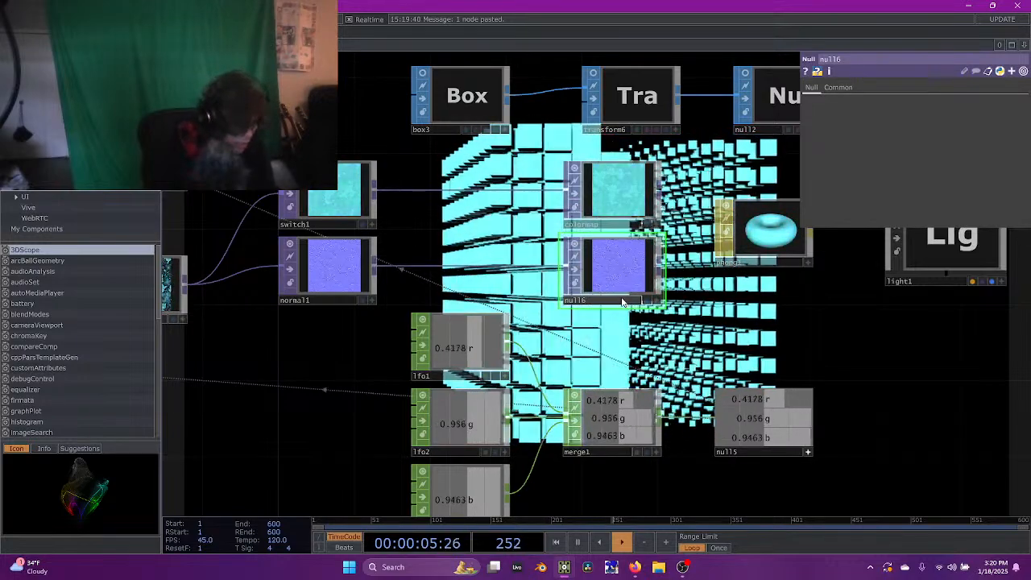
click(622, 303)
text(normal1)
key(Return)
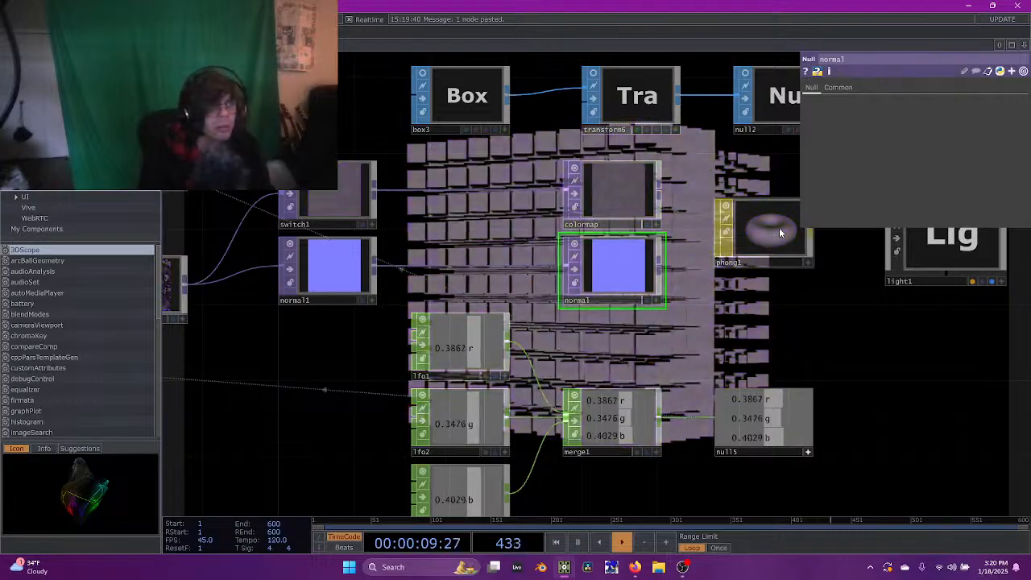
Assign the normal null as phong1's Normal Map (Bump) and enable the material's height map
click(779, 227)
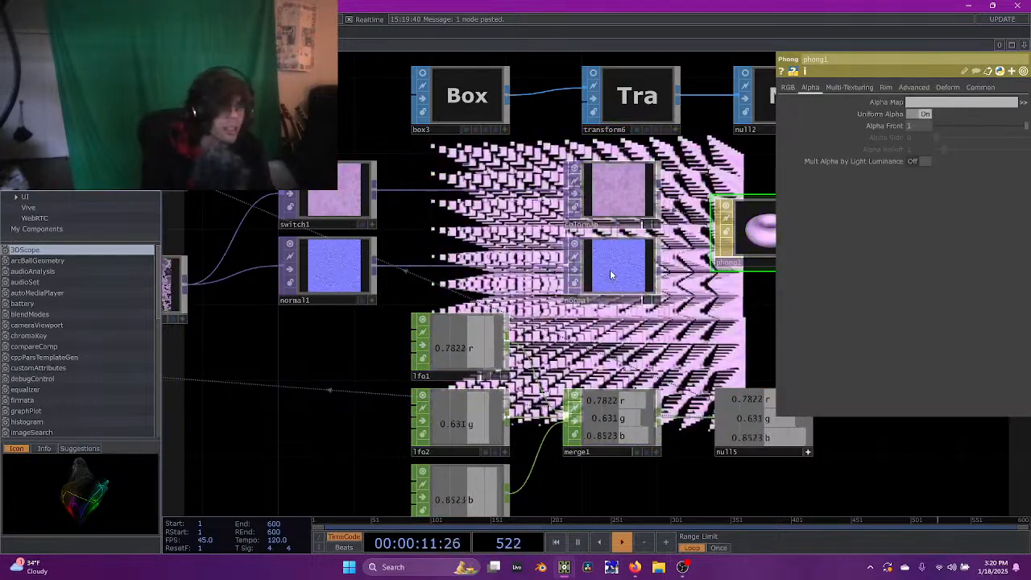
drag(743, 325, 638, 329)
drag(535, 266, 671, 229)
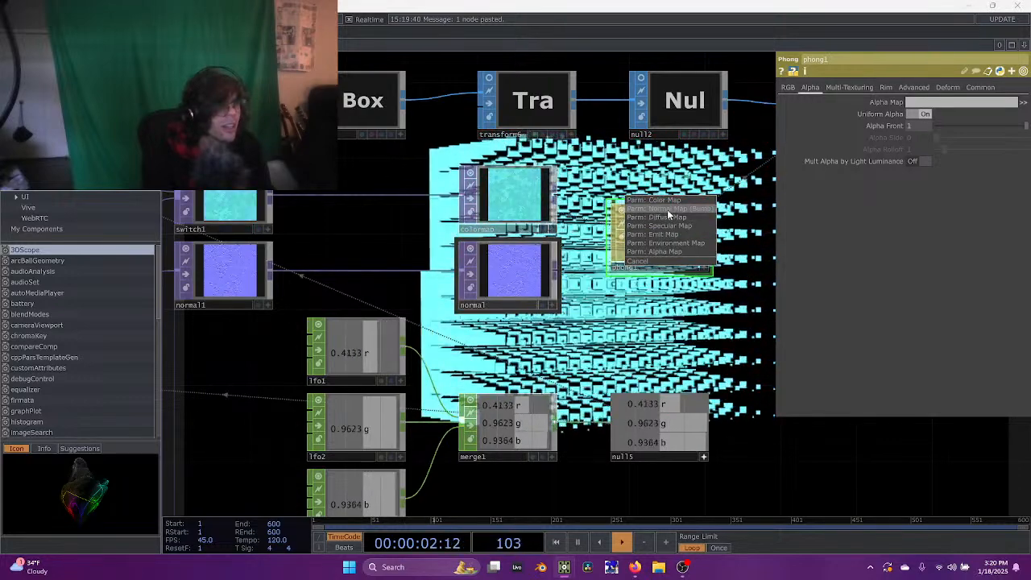
click(668, 209)
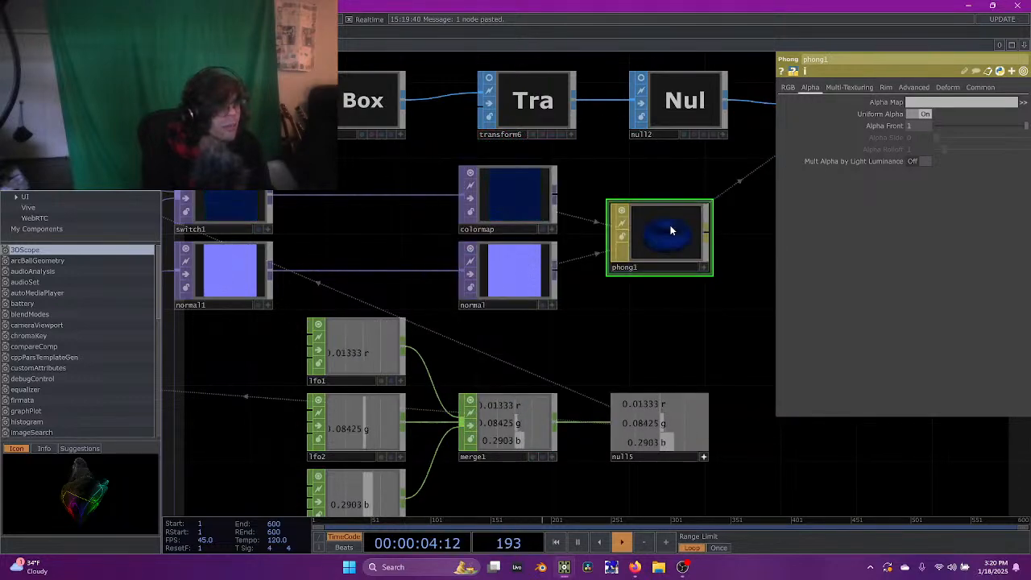
click(792, 91)
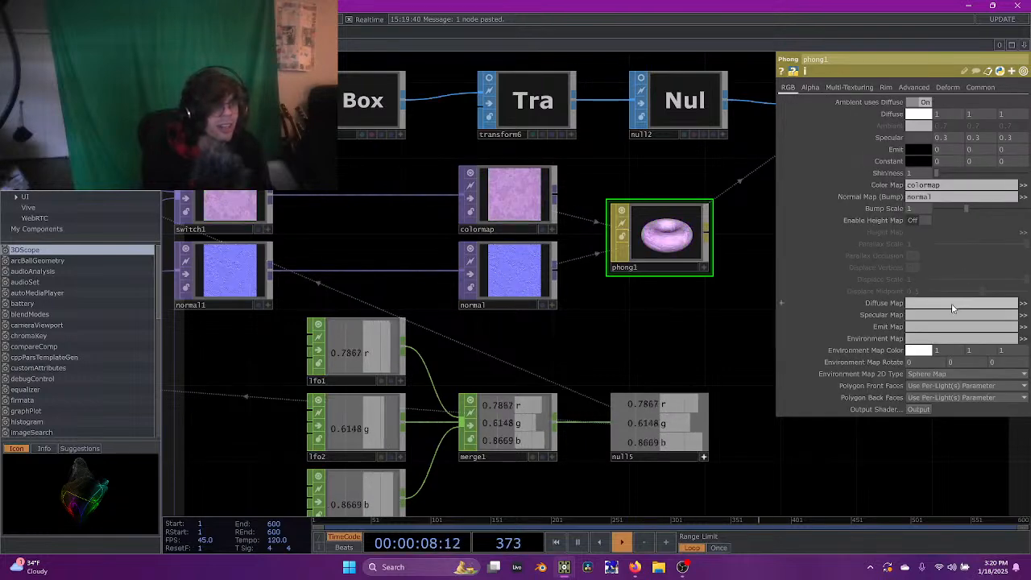
click(924, 220)
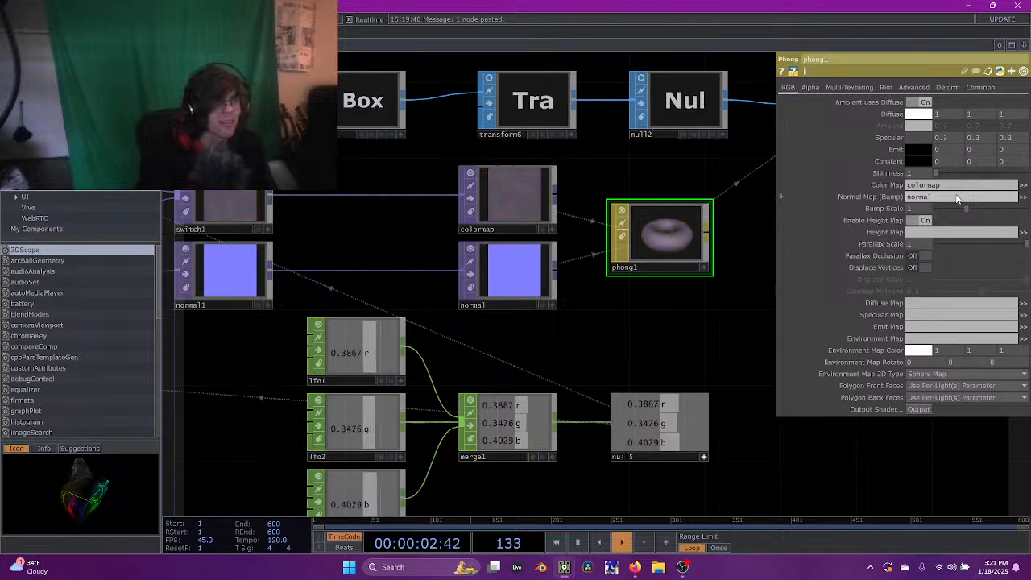
Clear phong1's normal map, and delete the Normal Map TOP together with its normal null
key(BackSpace)
key(Return)
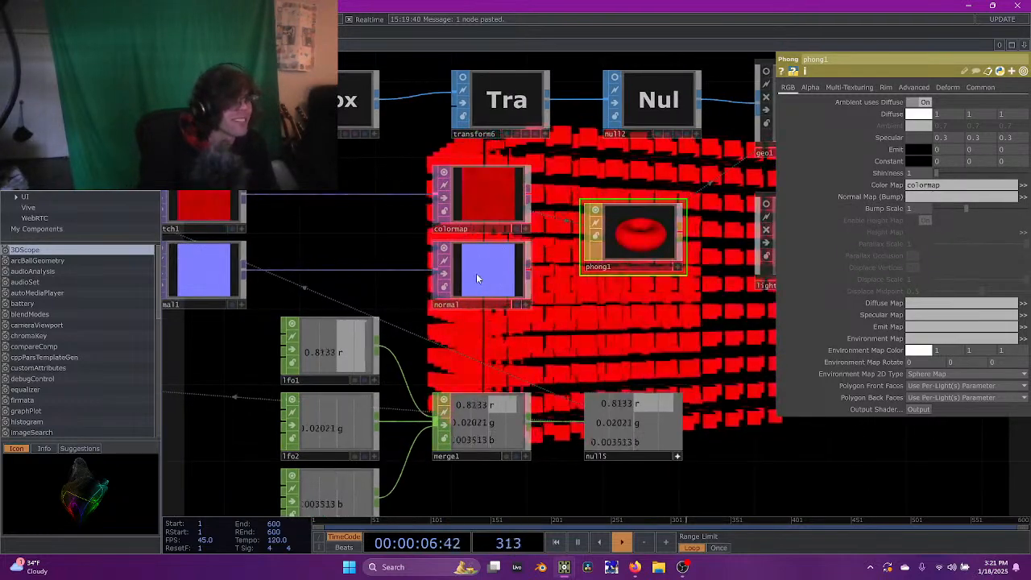
click(477, 273)
drag(722, 347, 898, 339)
shift+click(407, 251)
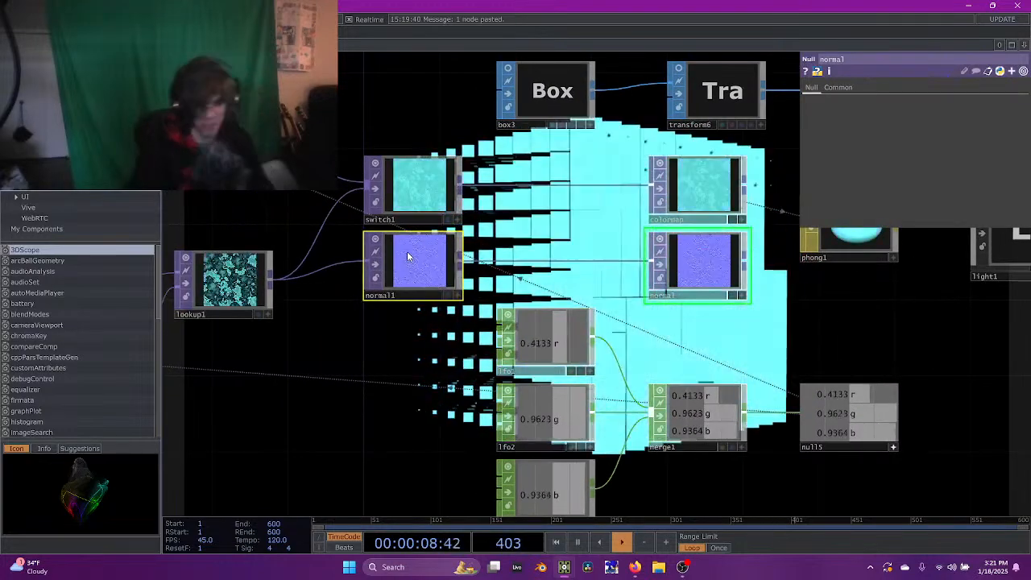
key(Delete)
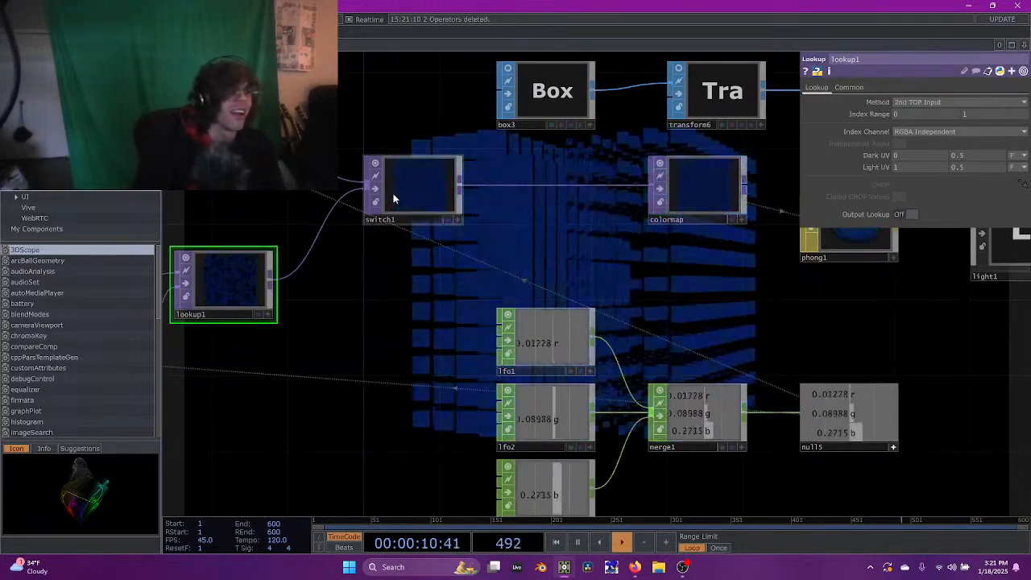
Move switch1 and colormap together back down in line with the lookup branch
click(396, 198)
shift+click(724, 197)
drag(416, 186, 415, 223)
Examine the Uniform Scale settings of transform6 and transform1 in the geometry networks
drag(543, 267, 408, 269)
drag(776, 331, 750, 376)
drag(408, 224, 398, 388)
drag(532, 178, 487, 259)
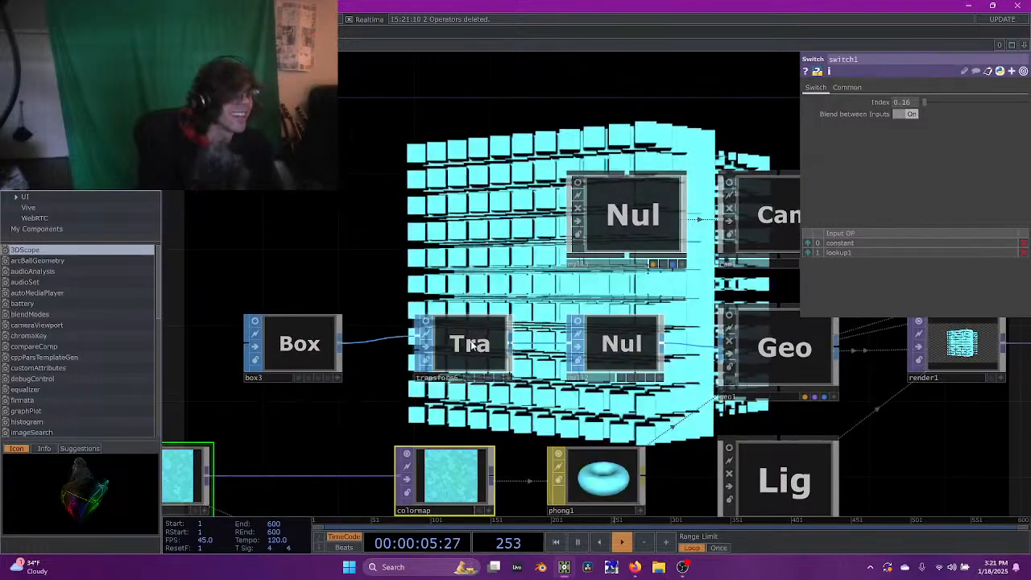
click(472, 344)
drag(643, 79, 604, 267)
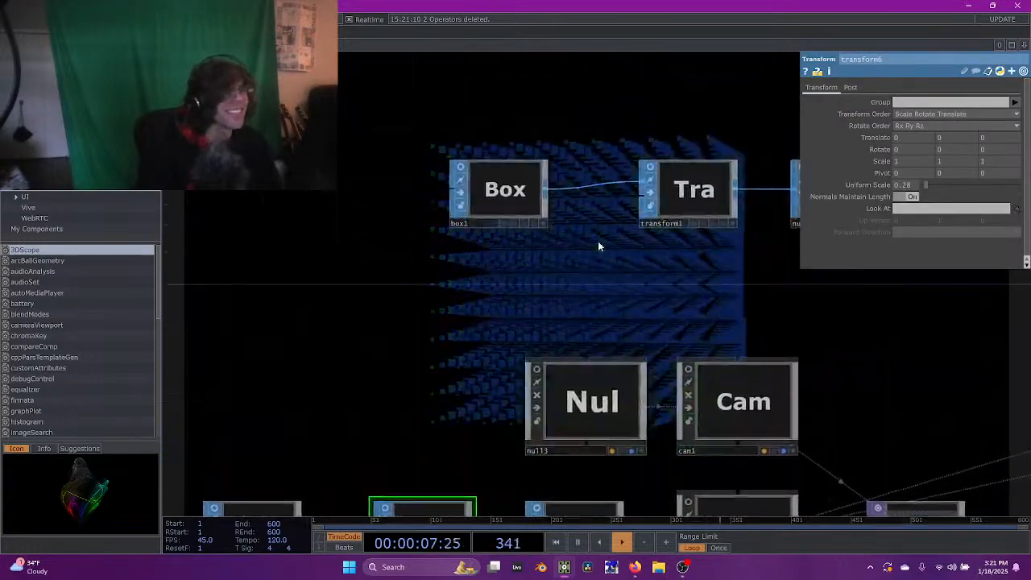
scroll(598, 241, down, 3)
click(673, 206)
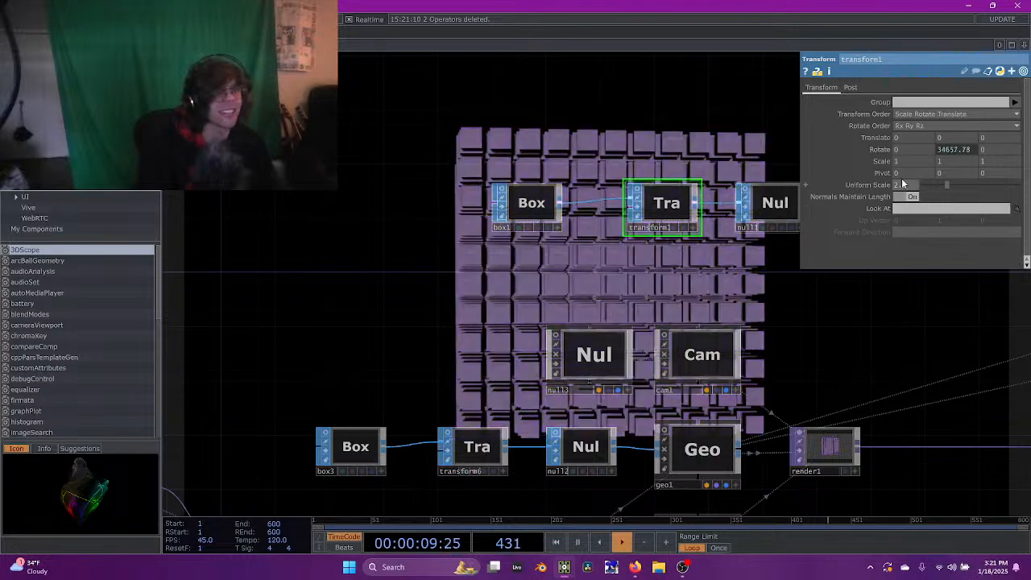
Add an LFO CHOP directly below box1
key(Tab)
text(lfo)
click(467, 134)
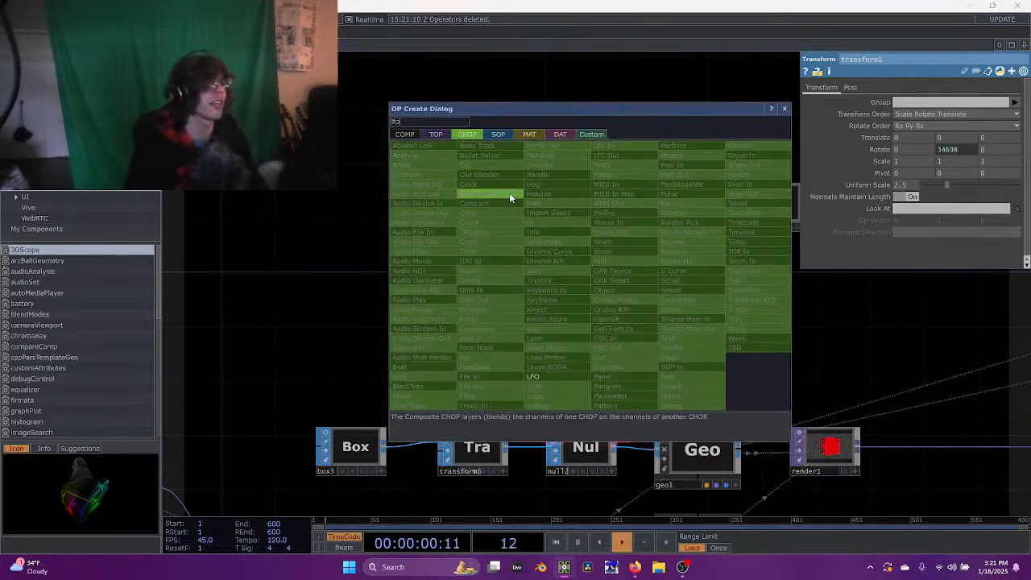
click(536, 377)
click(522, 276)
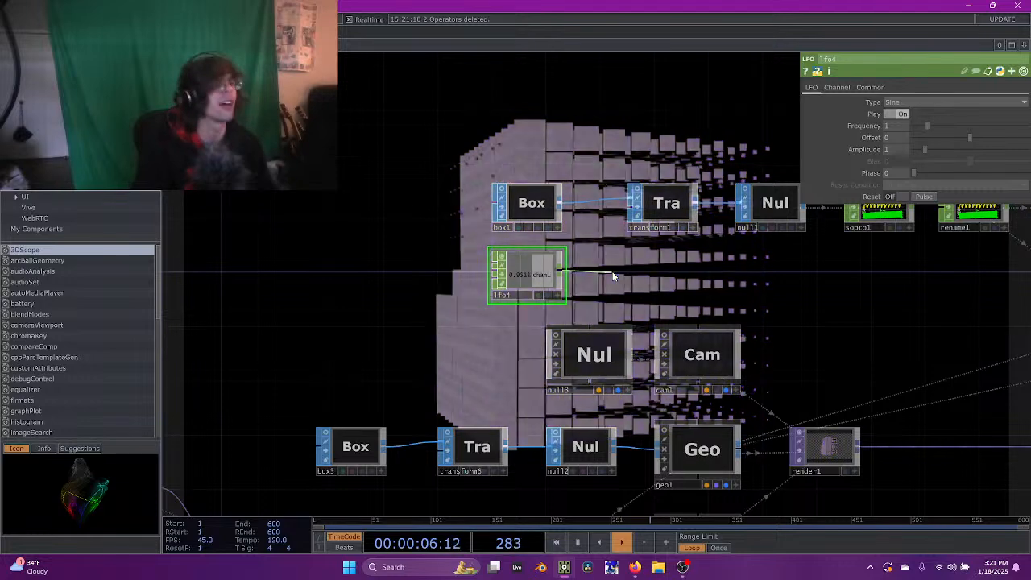
Connect a Math CHOP to lfo4's output and add a Null CHOP after it
key(Tab)
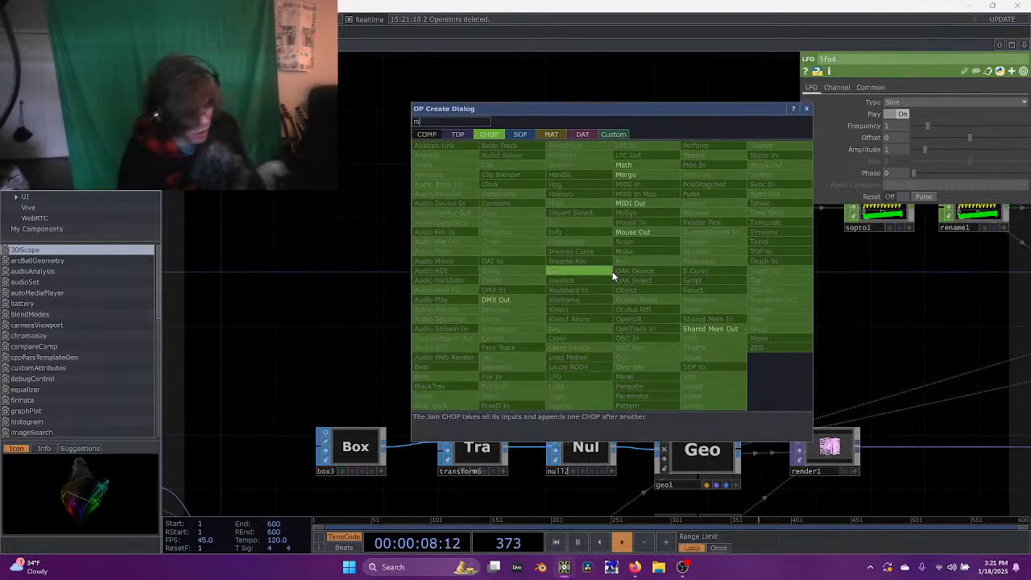
text(ma)
key(Caps_Lock)
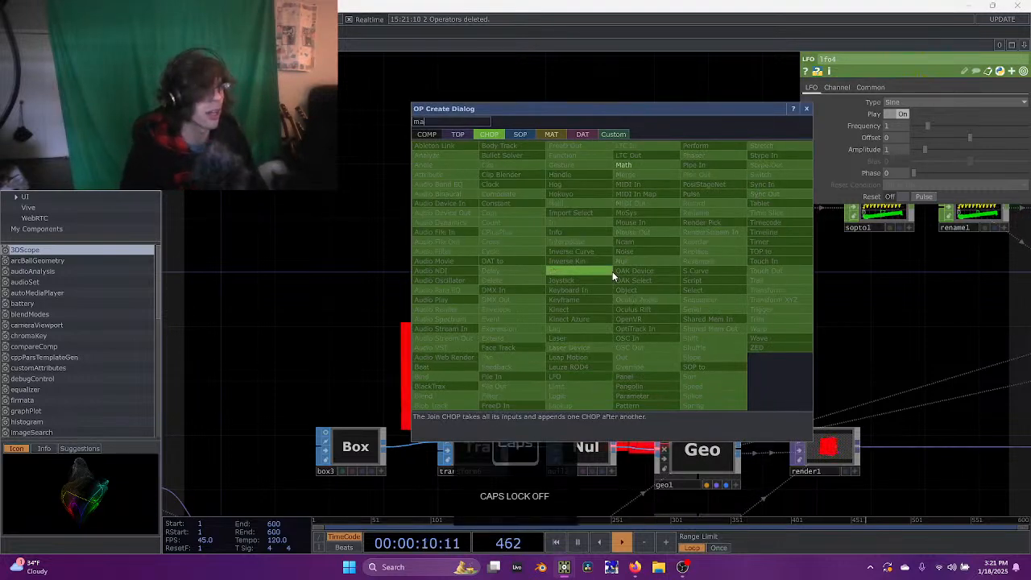
key(Return)
click(665, 273)
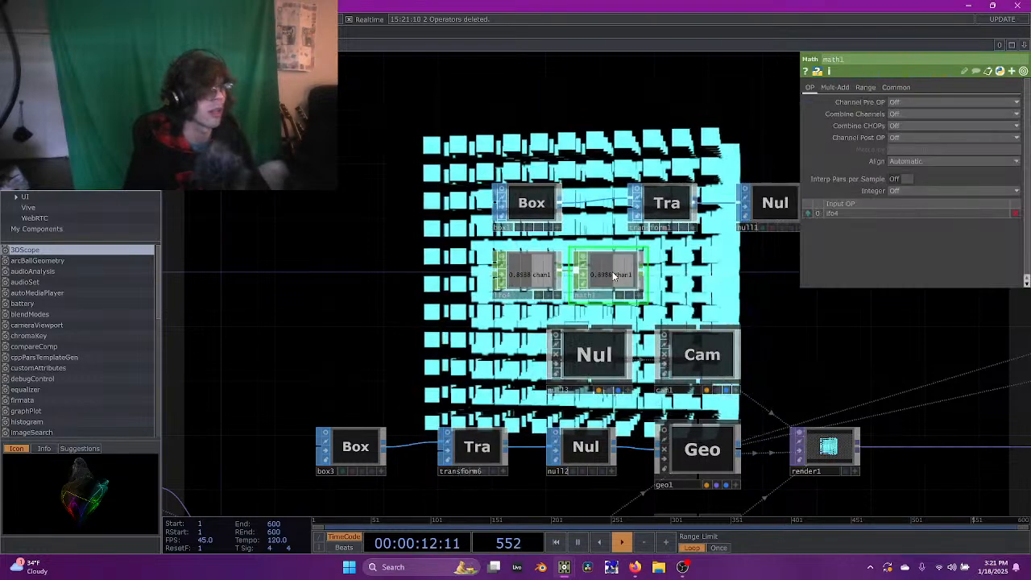
drag(771, 293, 682, 299)
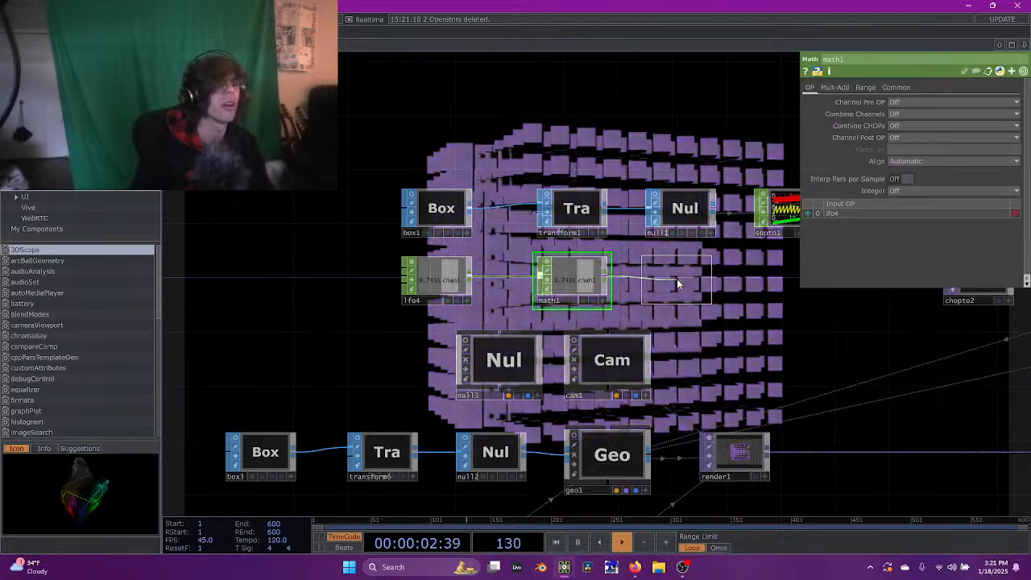
click(680, 299)
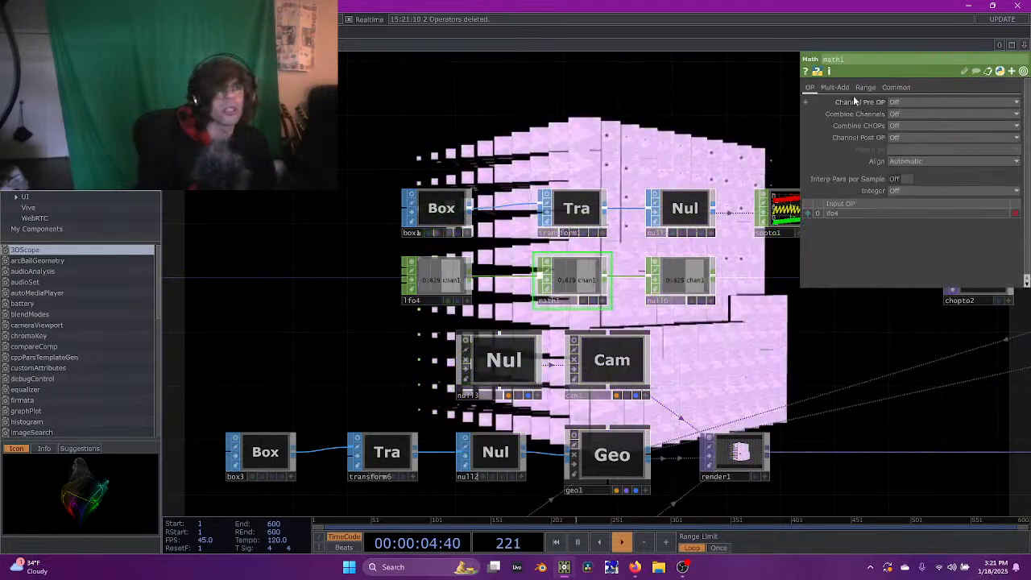
Set math1's From Range to -1 to 1 and the lower value of its To Range to 2.5
click(866, 87)
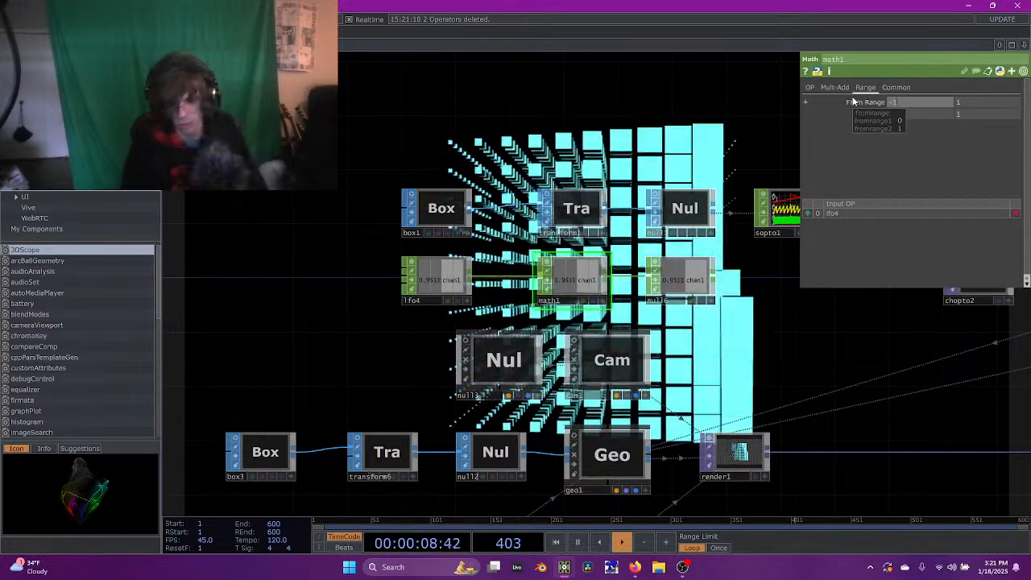
text(2.5)
key(Return)
click(992, 117)
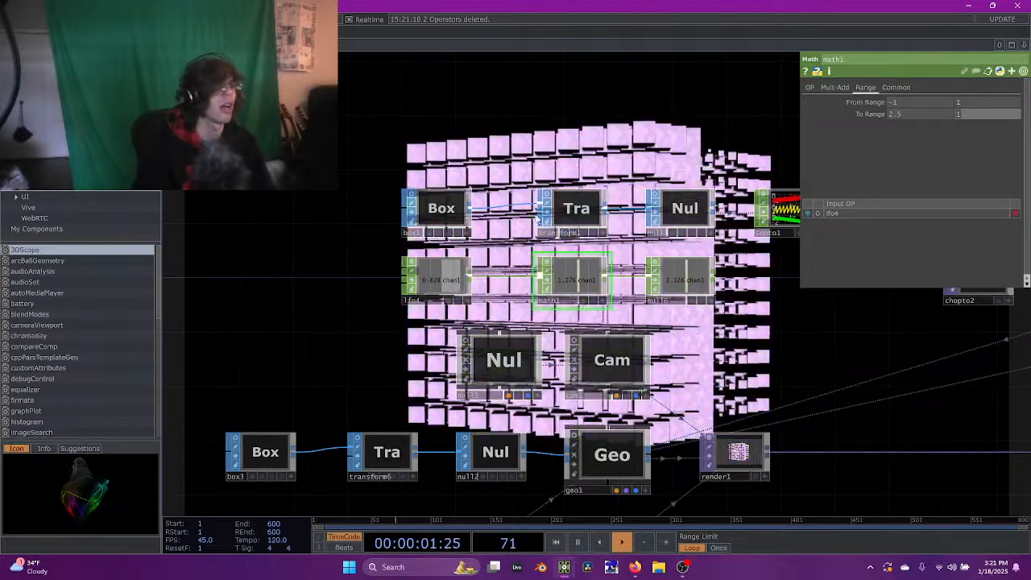
Try a Uniform Scale of 10 on transform1 and set the upper value of math1's To Range to 10
click(564, 211)
drag(955, 184, 1028, 195)
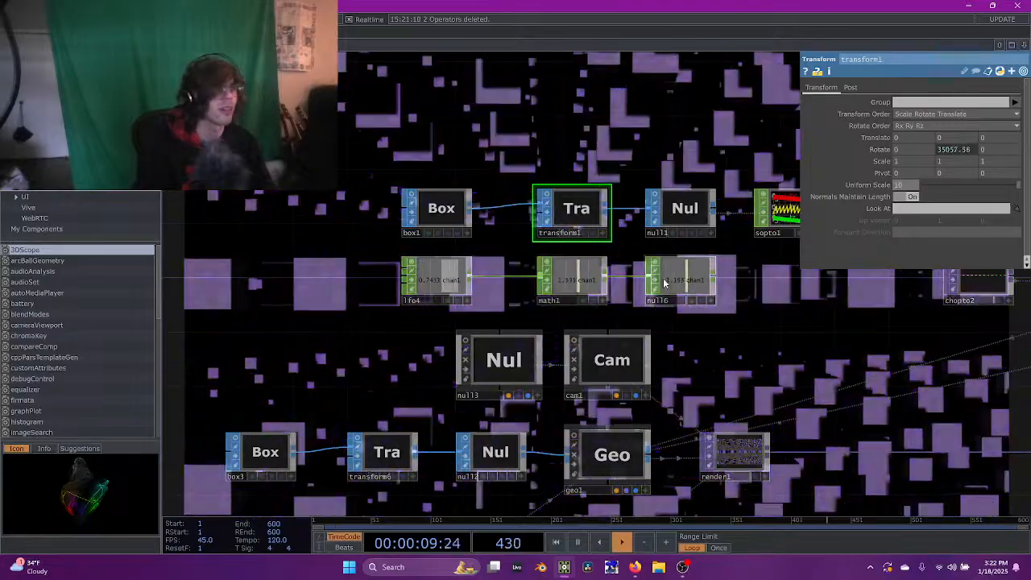
click(583, 282)
text(10)
key(Return)
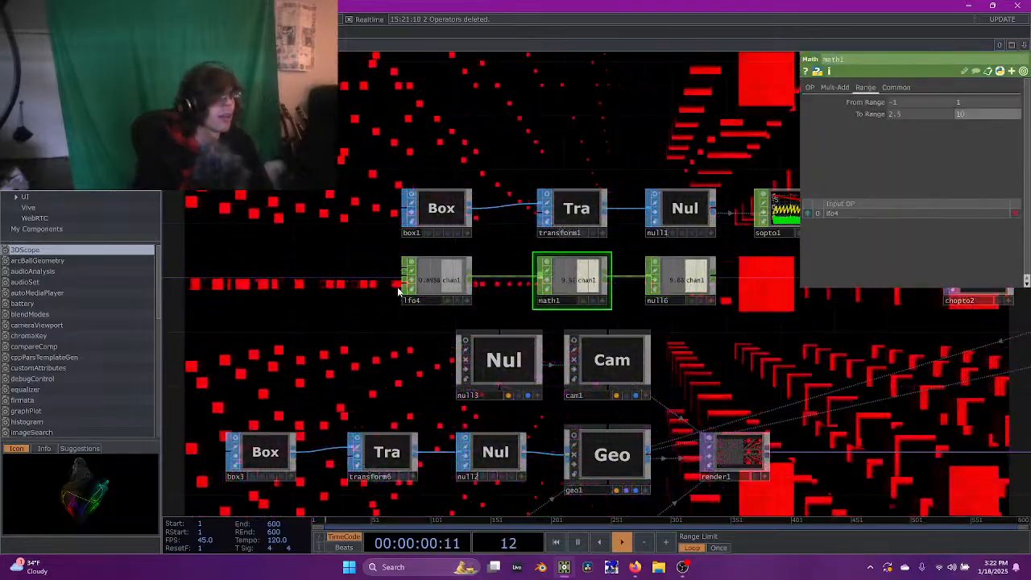
Export null6's channel to transform1's Uniform Scale and set lfo4's frequency to 0.075
click(437, 284)
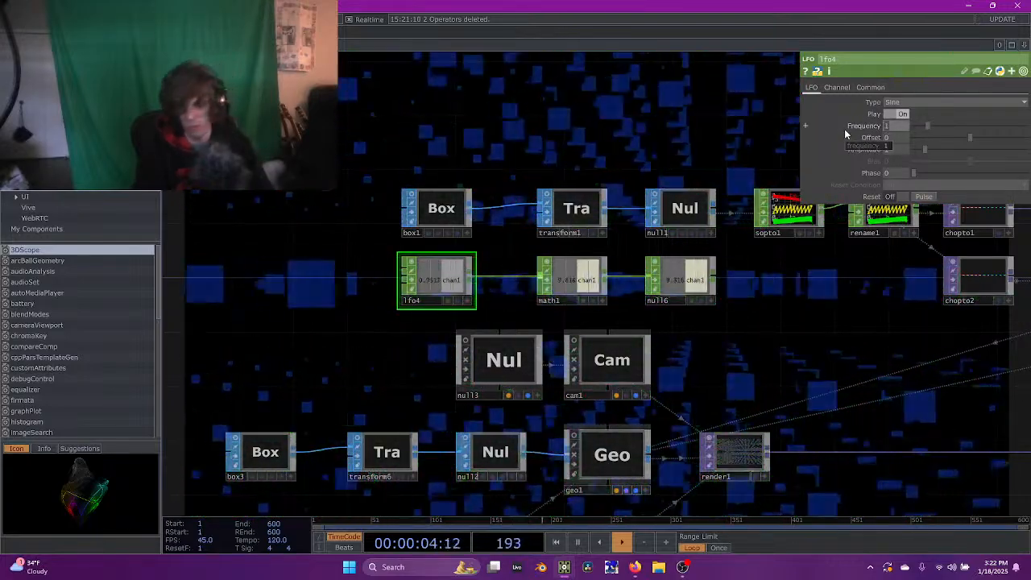
click(671, 270)
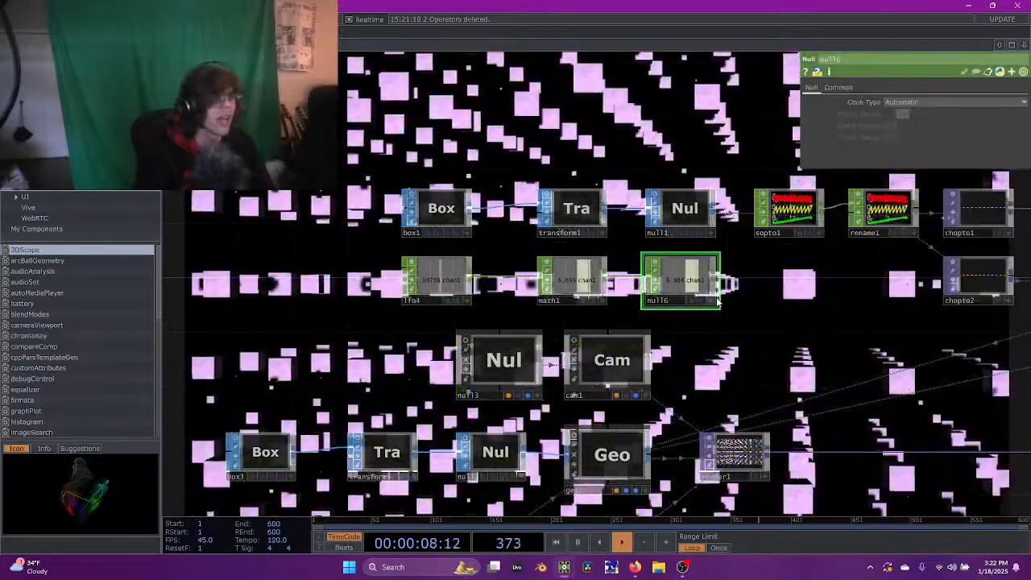
click(573, 209)
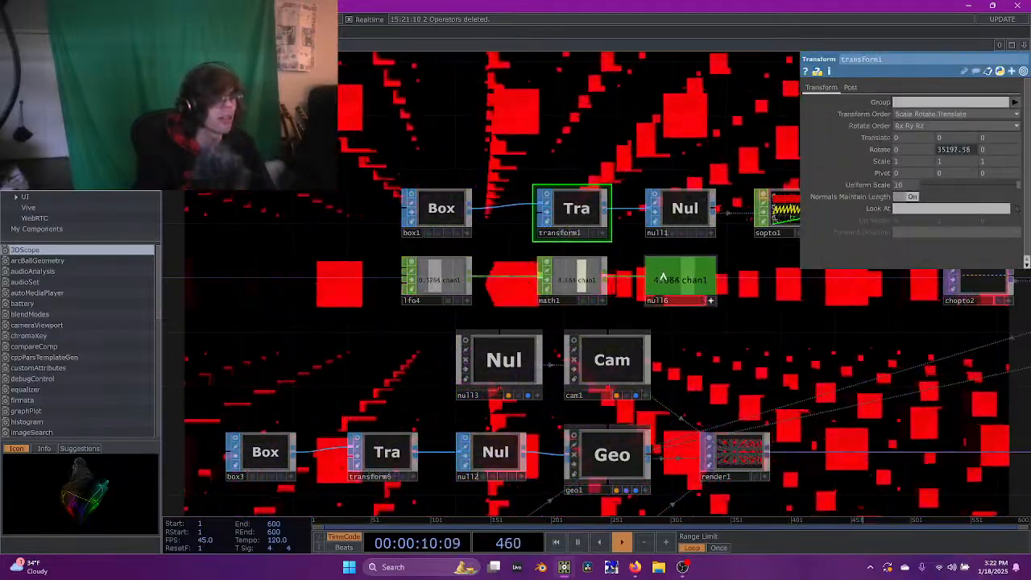
drag(897, 185, 905, 184)
click(907, 182)
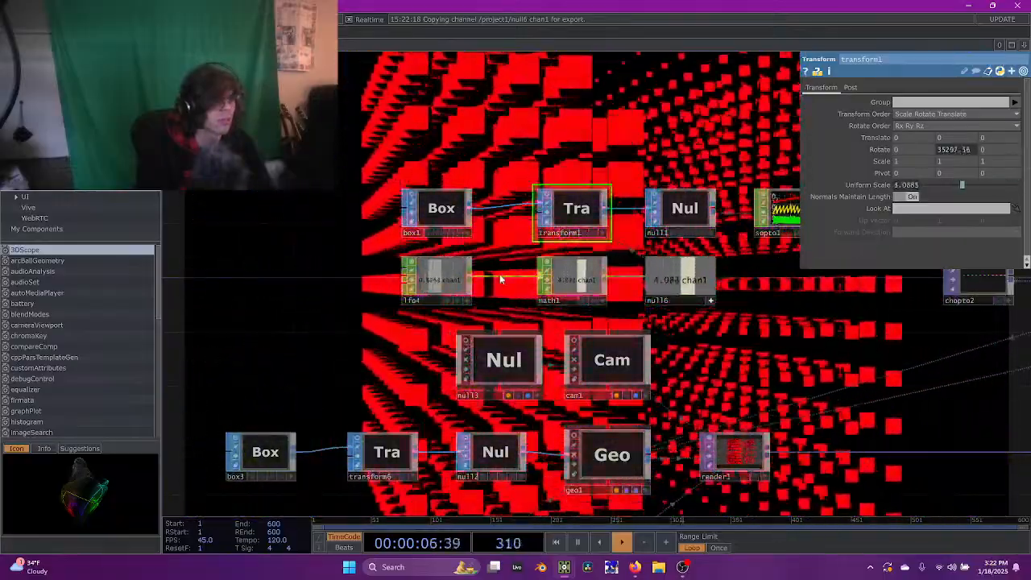
click(438, 272)
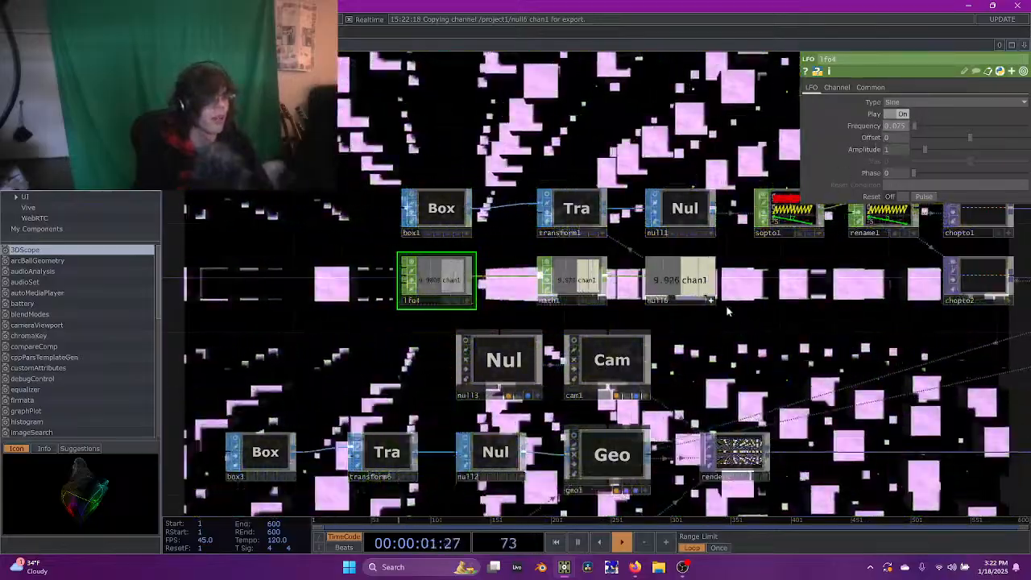
Examine the Y rotation expression of transform6 in the box3 branch
drag(735, 368, 731, 165)
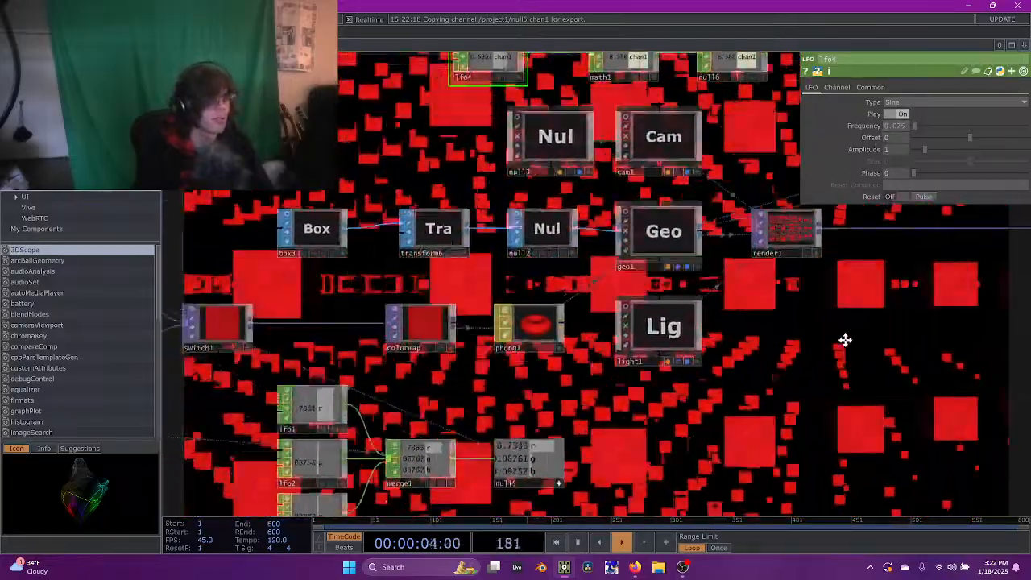
drag(845, 340, 948, 292)
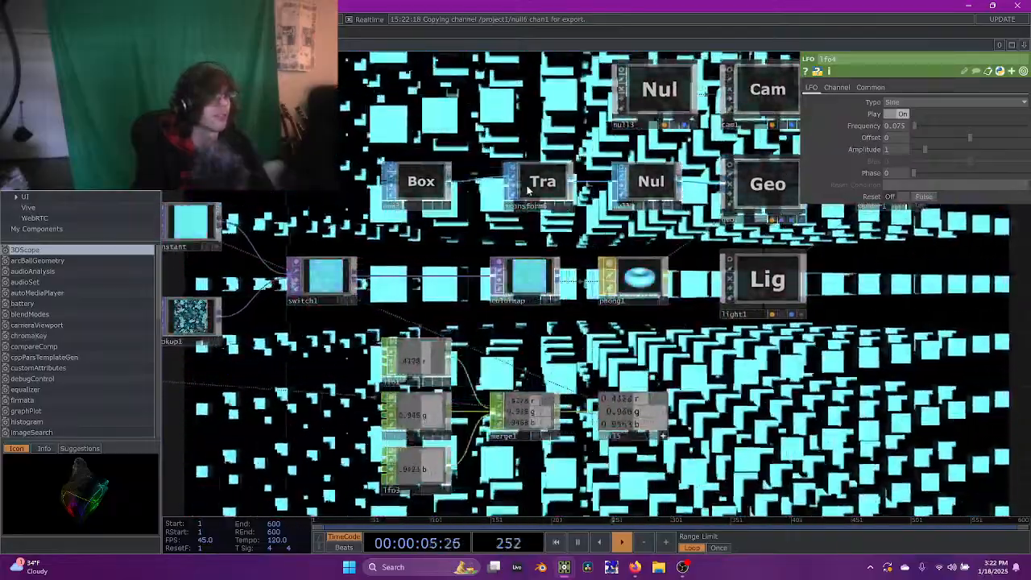
click(528, 190)
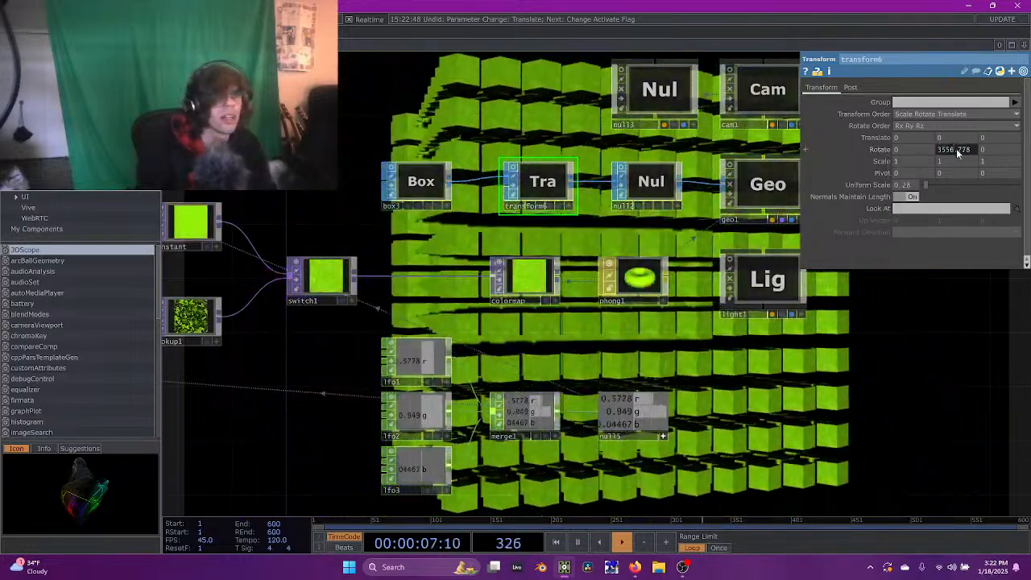
click(959, 150)
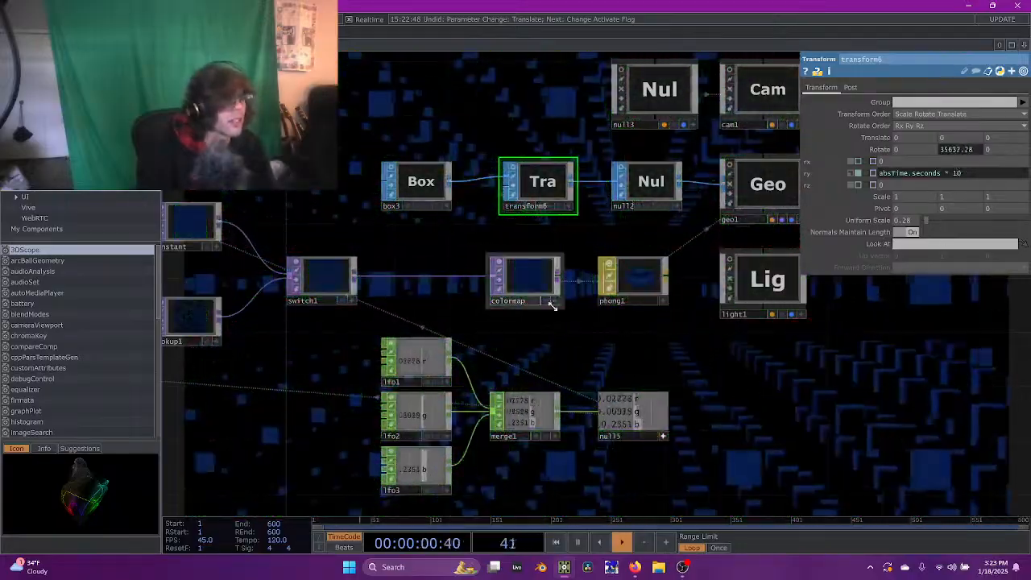
Move null4 farther along the render branch and place rgbkey1 directly beside render1
drag(691, 350, 588, 341)
drag(733, 367, 545, 383)
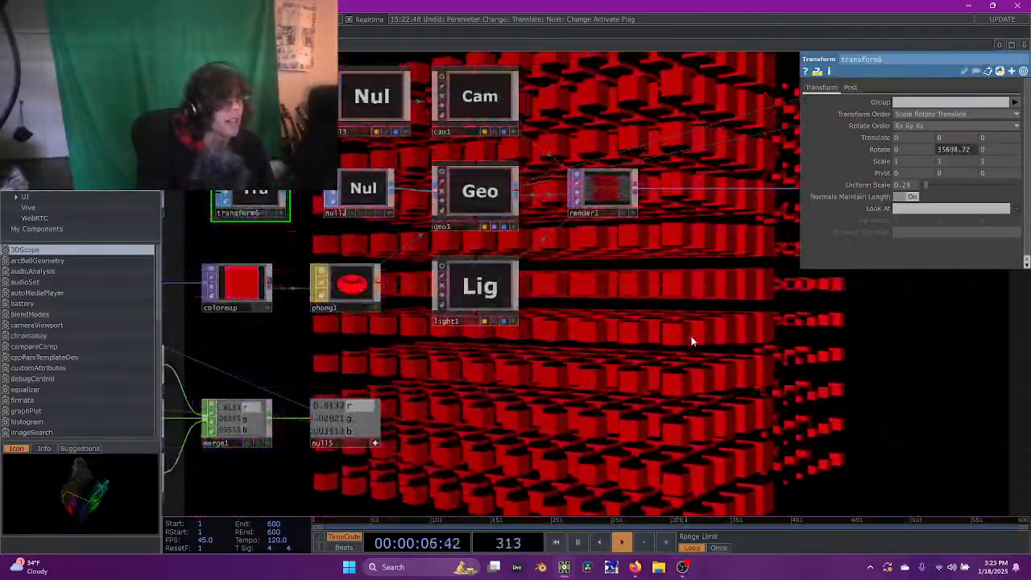
drag(631, 314, 365, 371)
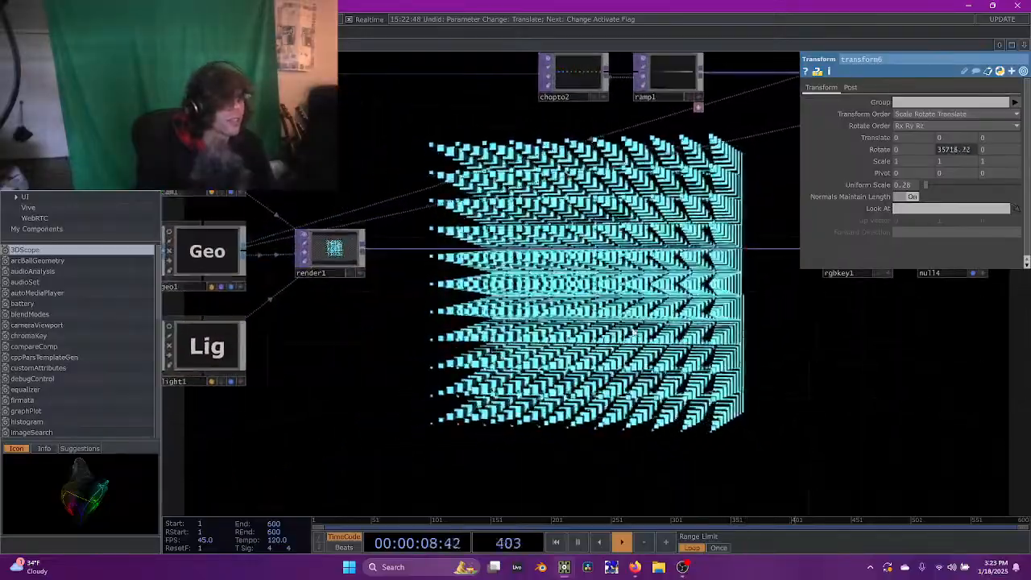
scroll(636, 332, down, 3)
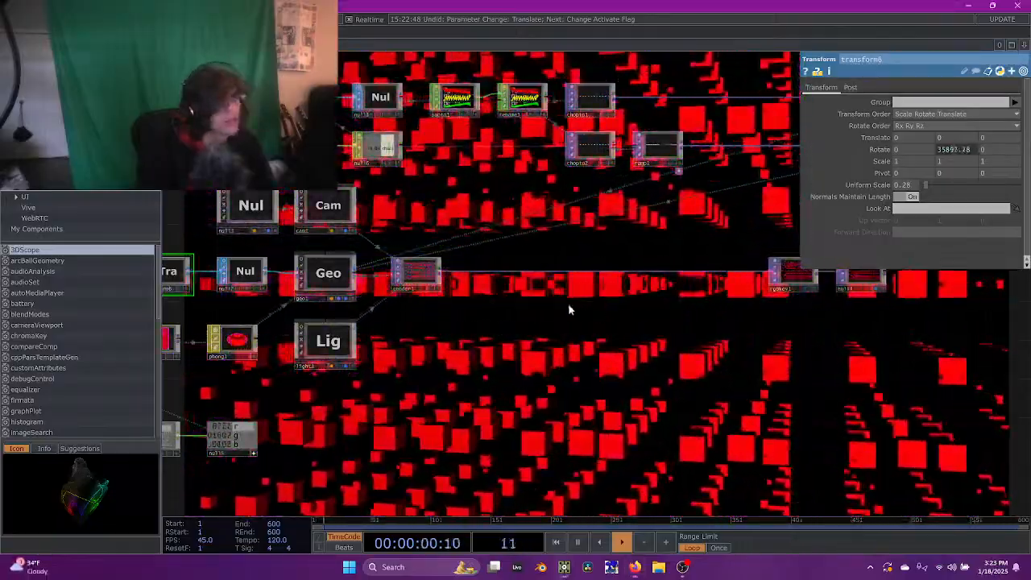
scroll(568, 309, down, 1)
click(608, 313)
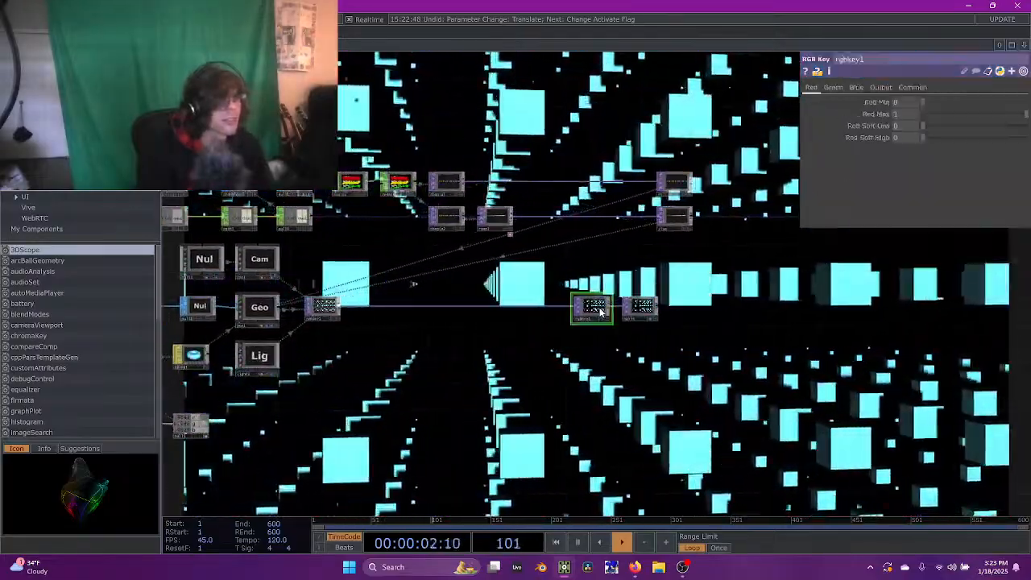
drag(655, 307, 793, 302)
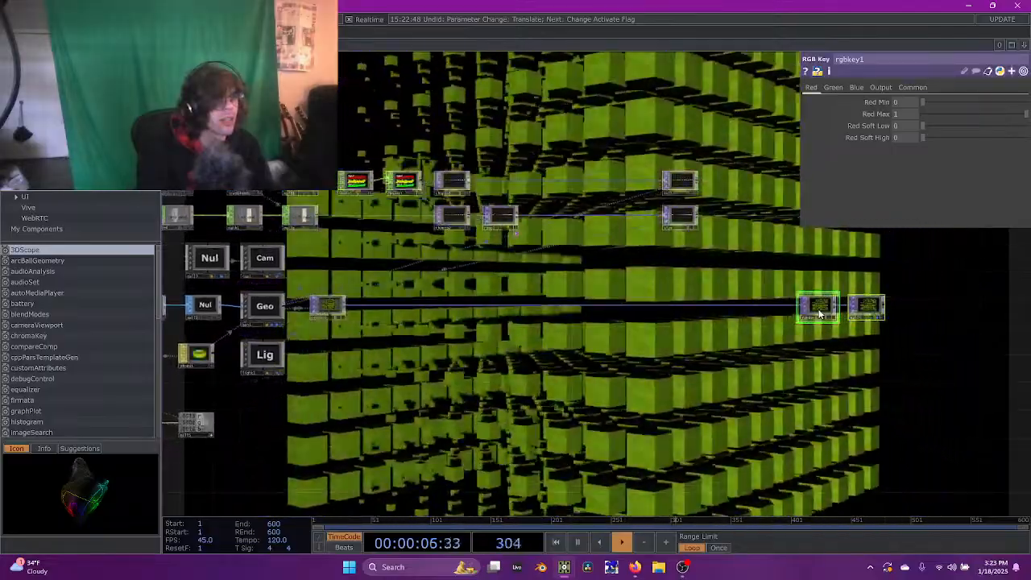
drag(813, 310, 389, 301)
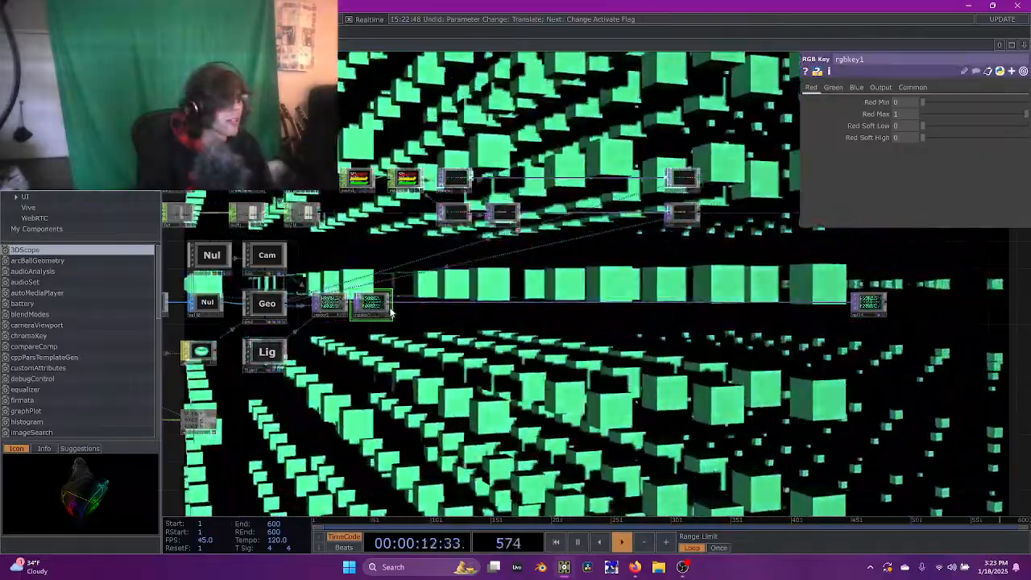
Set render1's pixel format to 32-bit float (RGBA) and check the common output settings of rgbkey1
scroll(222, 314, up, 5)
click(221, 314)
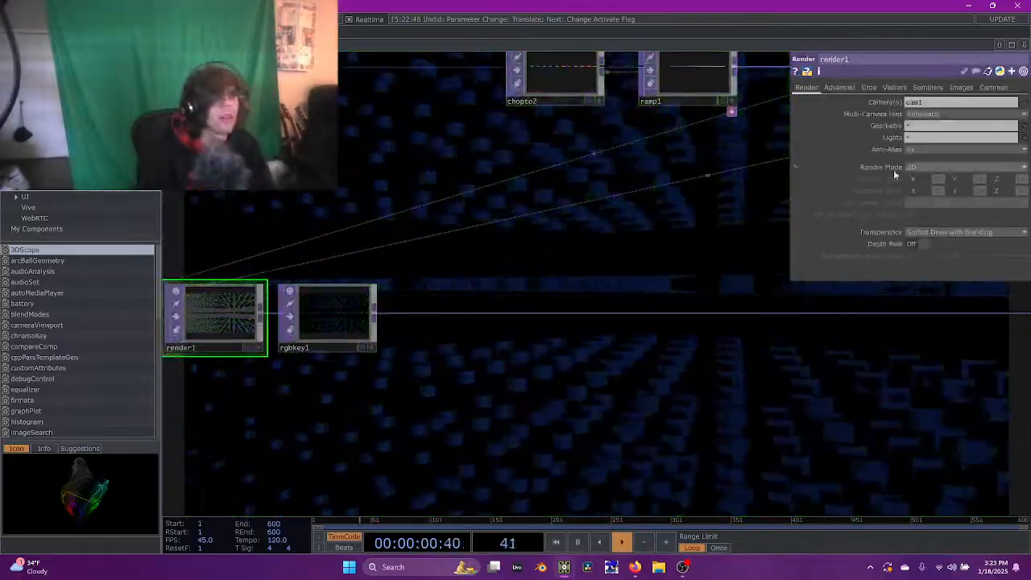
click(840, 87)
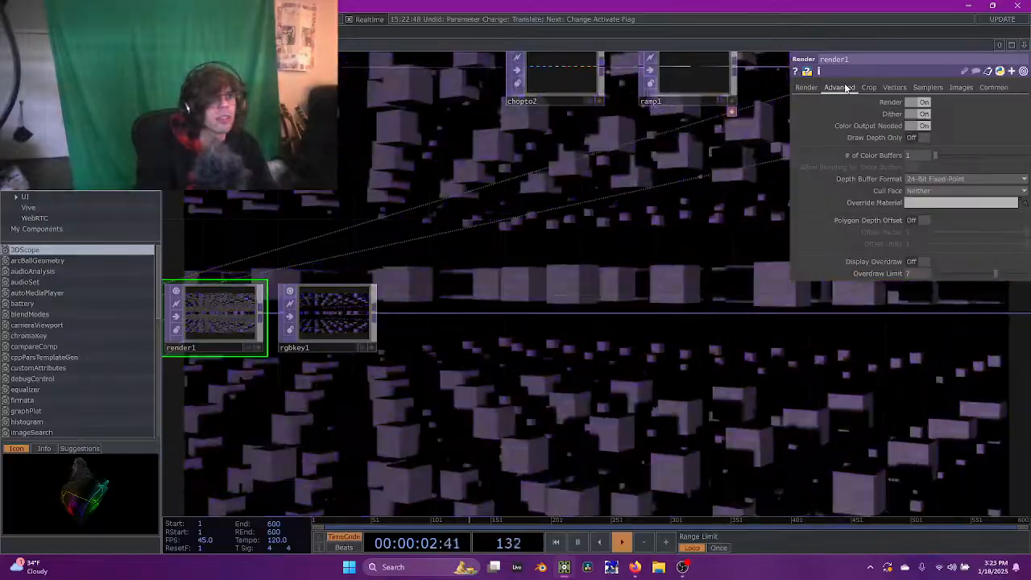
click(995, 87)
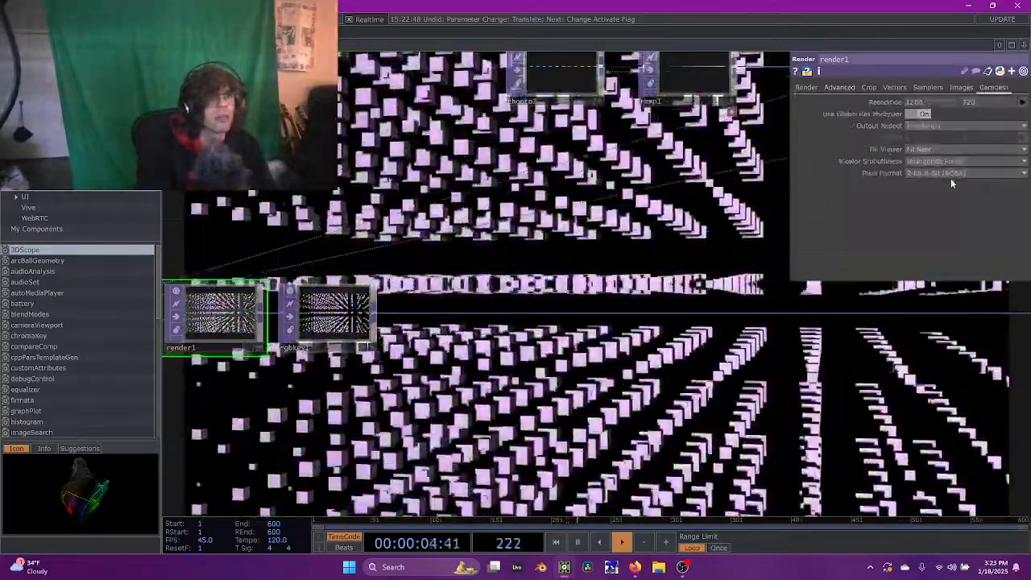
click(949, 174)
click(935, 228)
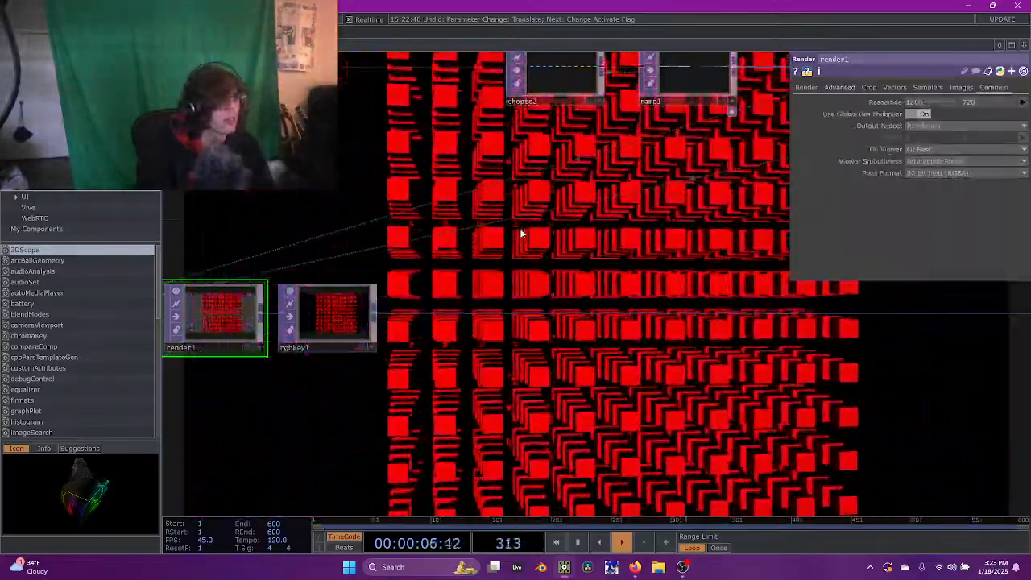
scroll(525, 242, down, 1)
click(378, 308)
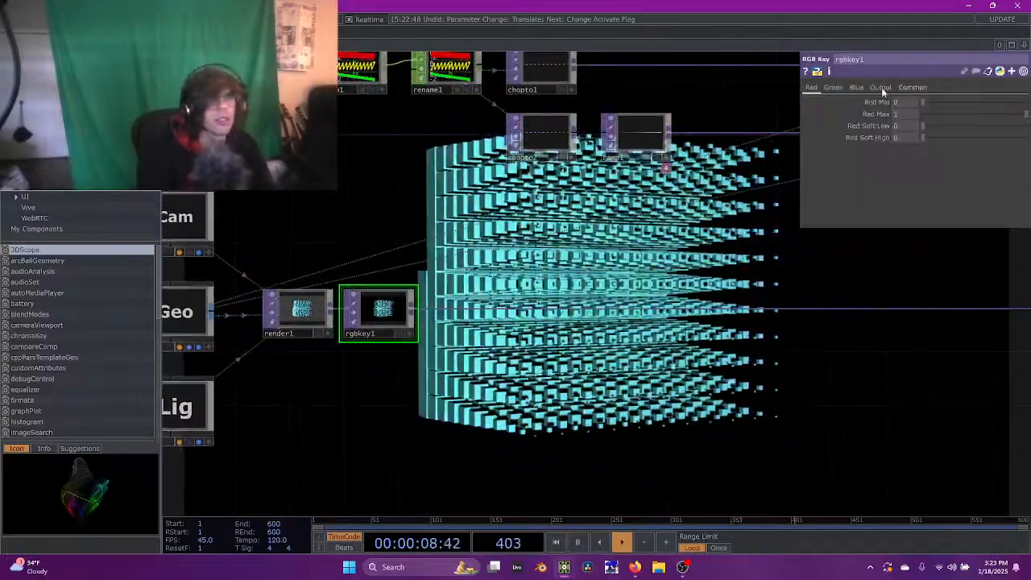
click(914, 87)
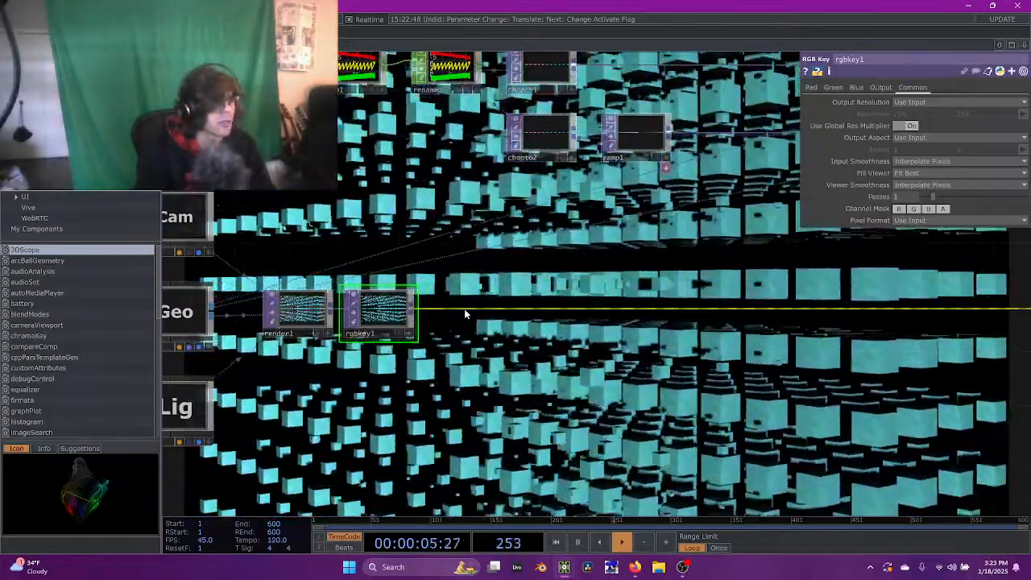
Branch a Feedback TOP off rgbkey1's output and place it just below the main render line
right_click(466, 309)
click(424, 313)
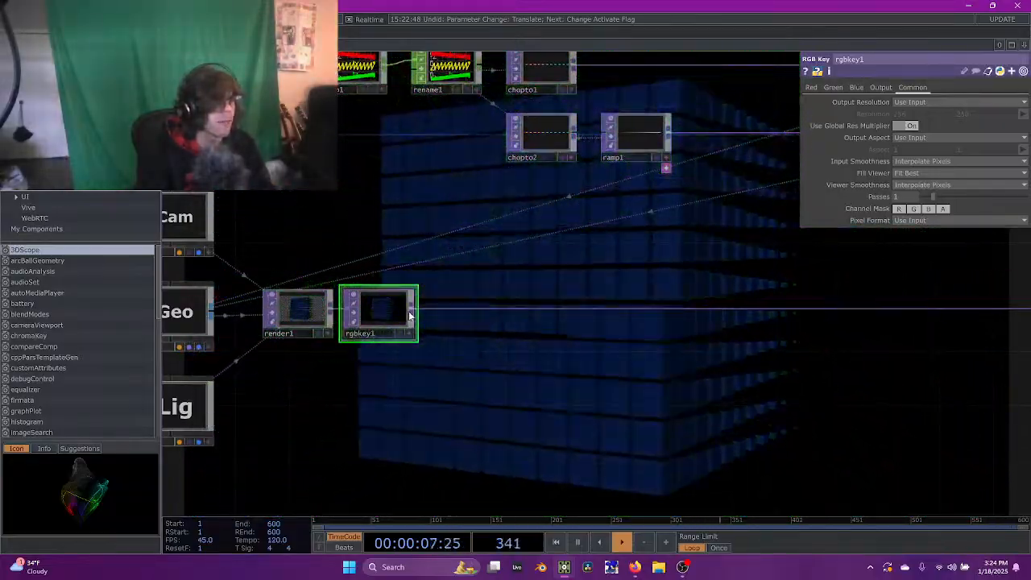
drag(412, 312, 470, 364)
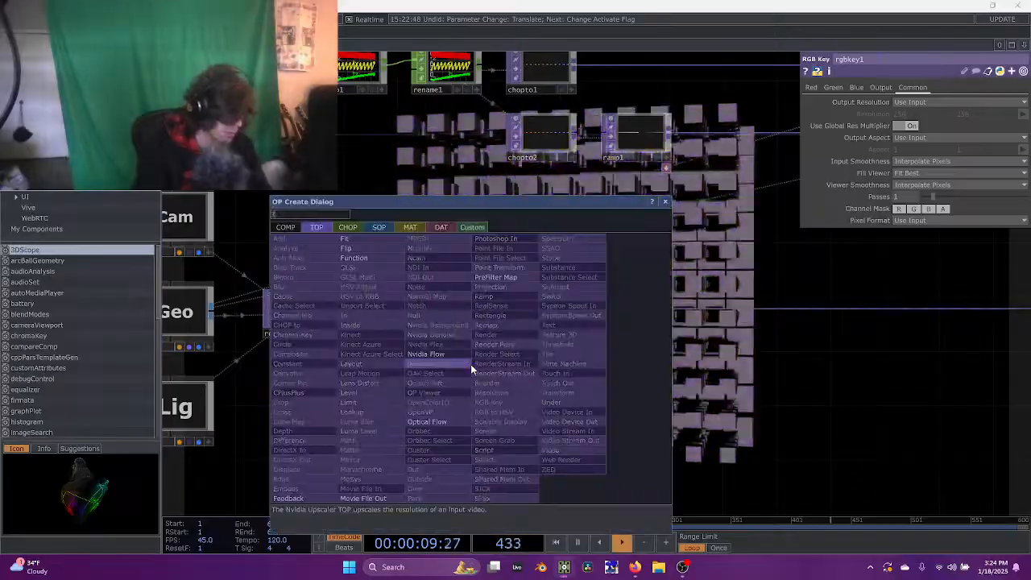
click(300, 493)
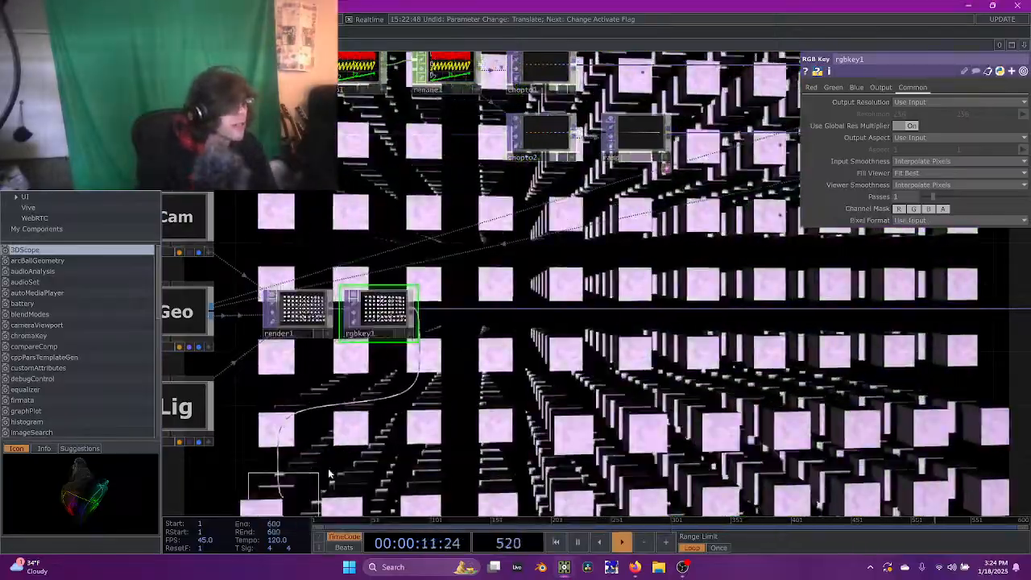
click(477, 361)
scroll(536, 373, up, 1)
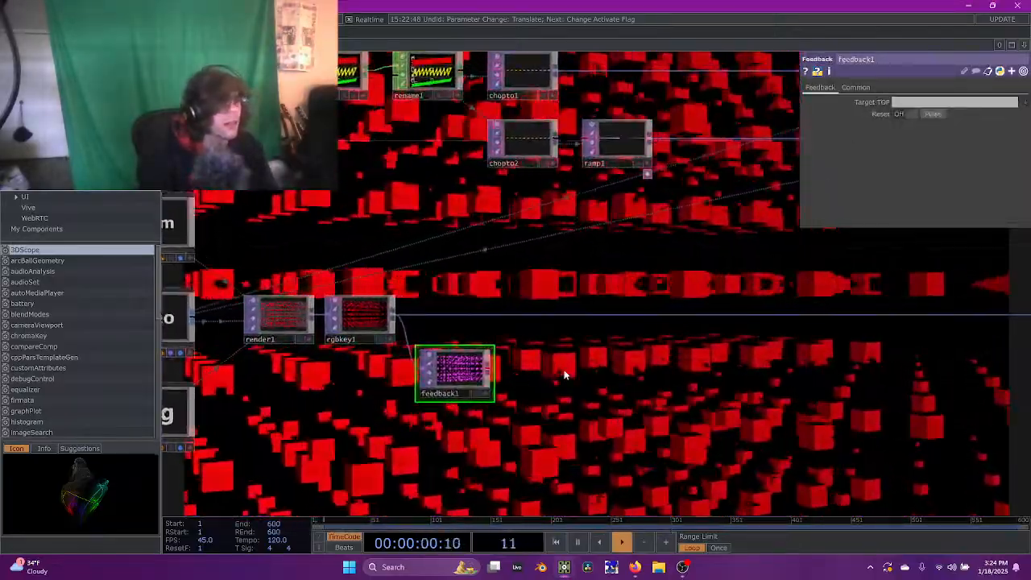
Insert a Composite TOP into the connection between rgbkey1 and null4, leaving space beyond feedback1
right_click(641, 311)
click(656, 303)
text(comp)
key(Return)
drag(615, 303, 668, 316)
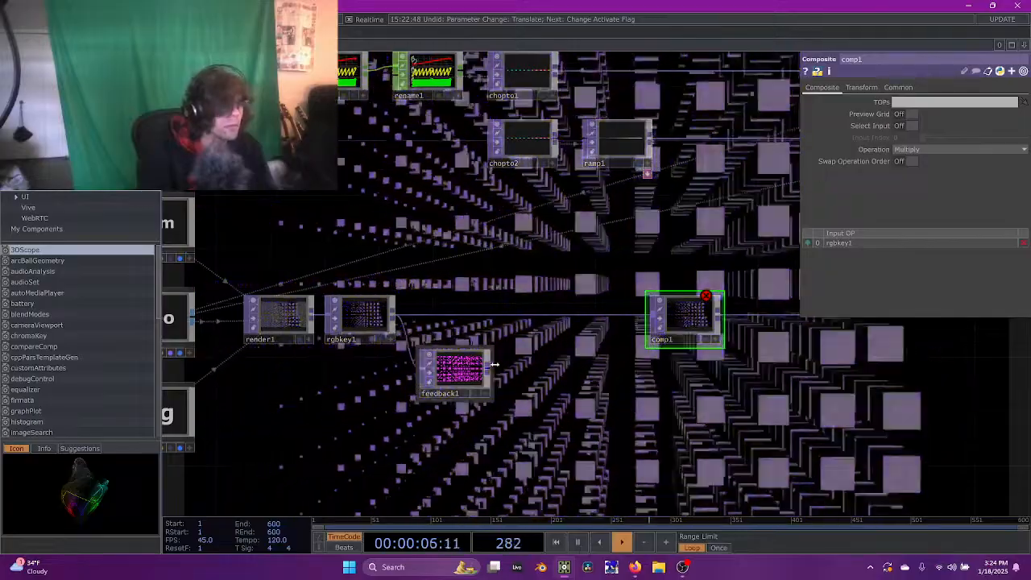
Add a Level TOP after feedback1, connect it to comp1's second input and open comp1's settings
right_click(494, 365)
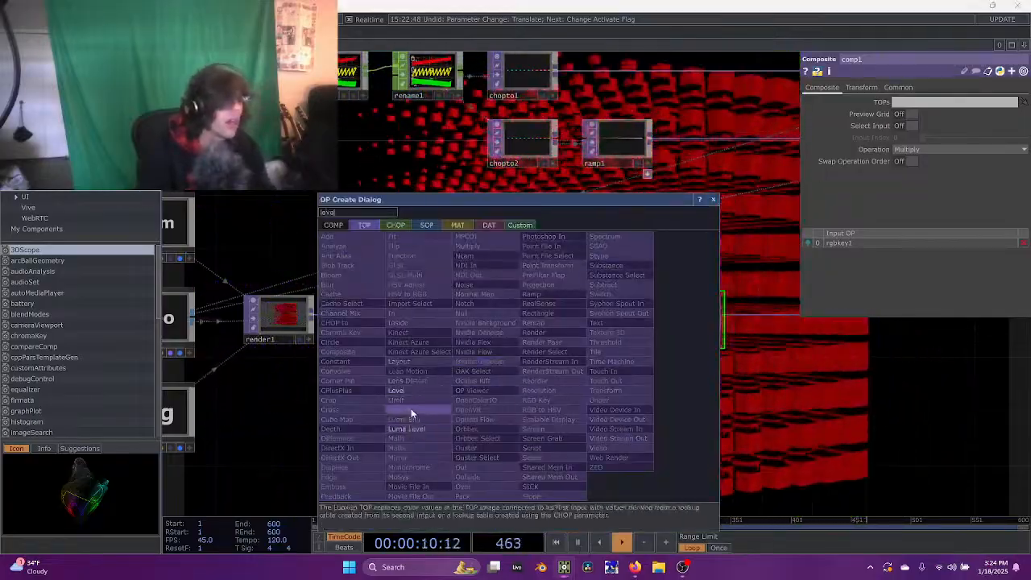
text(leve)
key(Return)
click(545, 373)
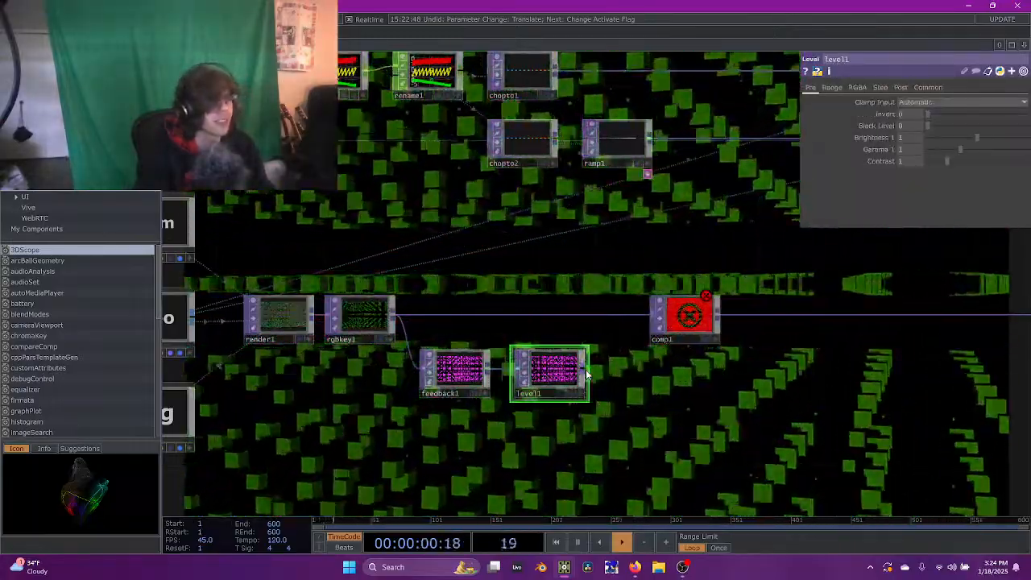
drag(583, 370, 645, 332)
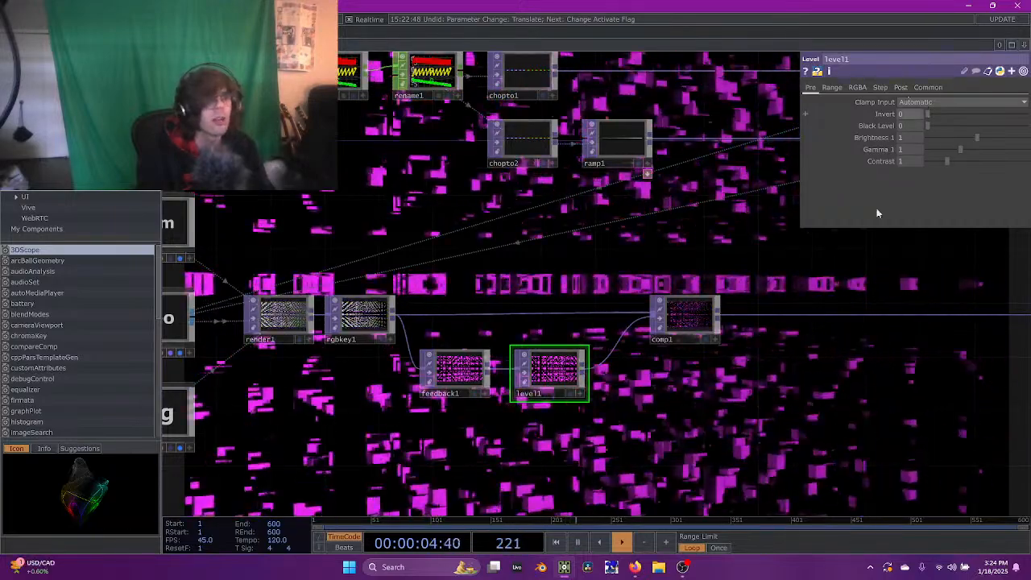
click(690, 316)
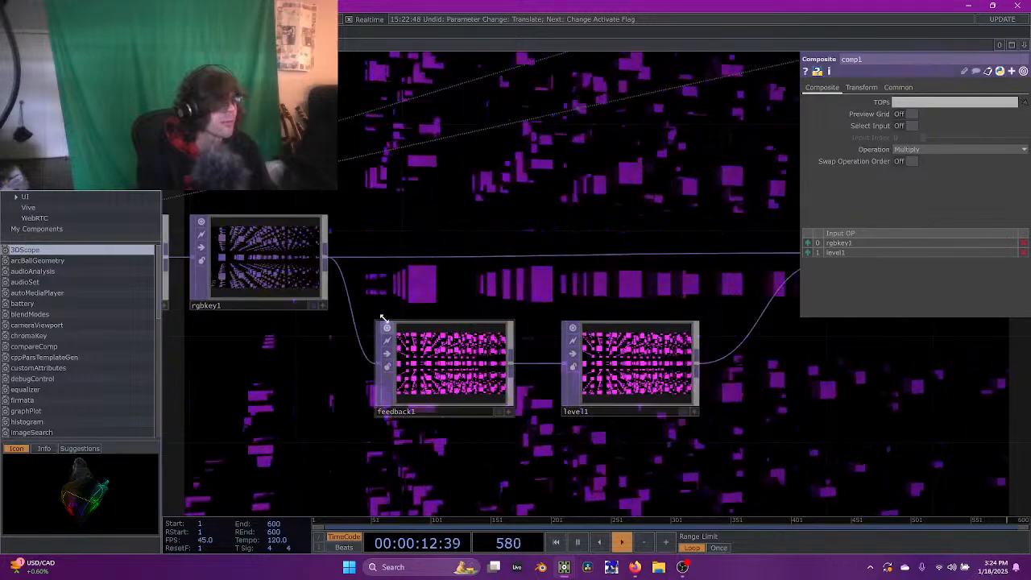
scroll(665, 396, down, 3)
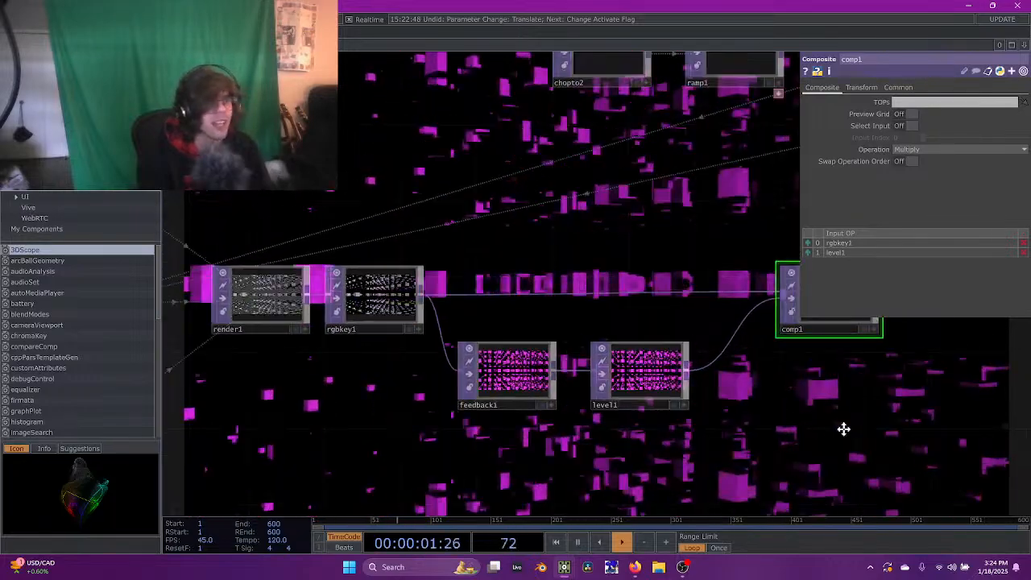
Try the Add and Over operations on comp1 and test both orders of its two inputs
drag(863, 428, 683, 446)
click(920, 151)
click(912, 161)
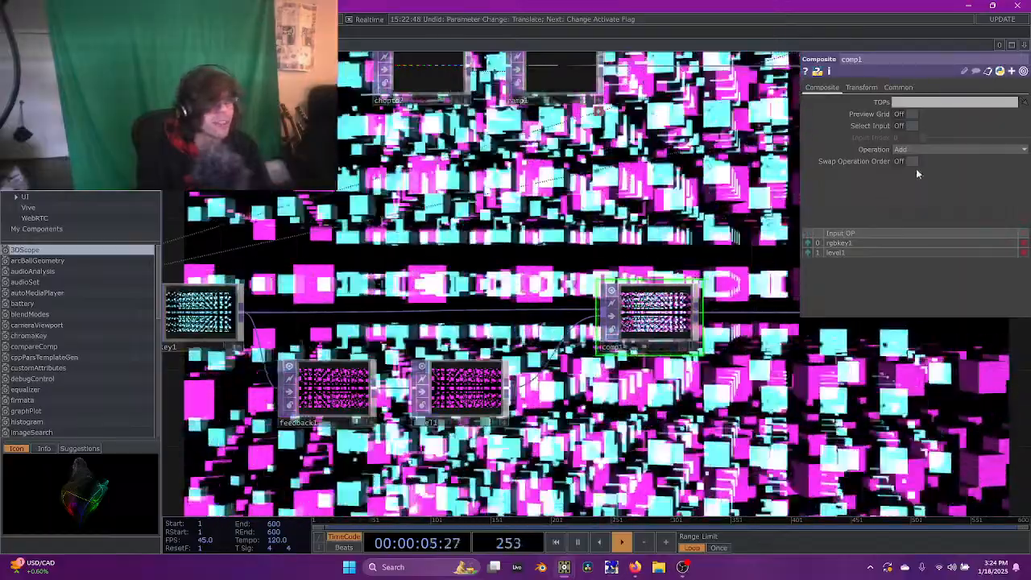
click(919, 150)
click(981, 246)
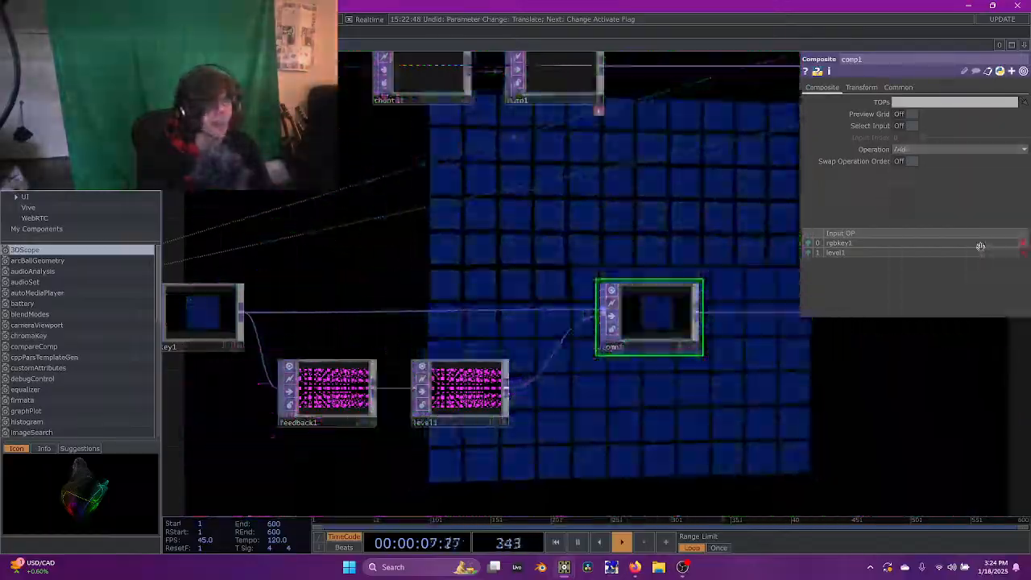
click(809, 254)
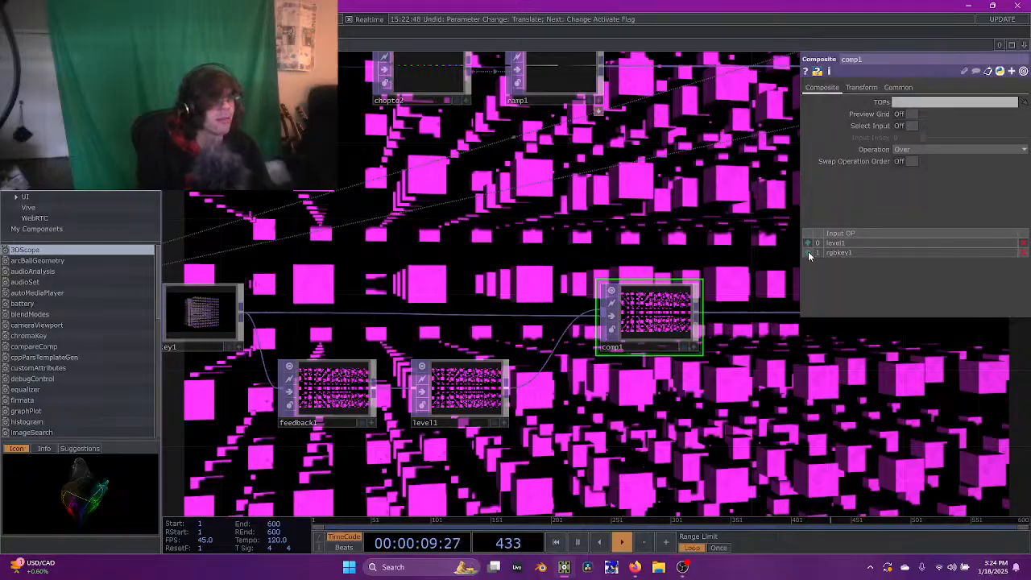
click(810, 254)
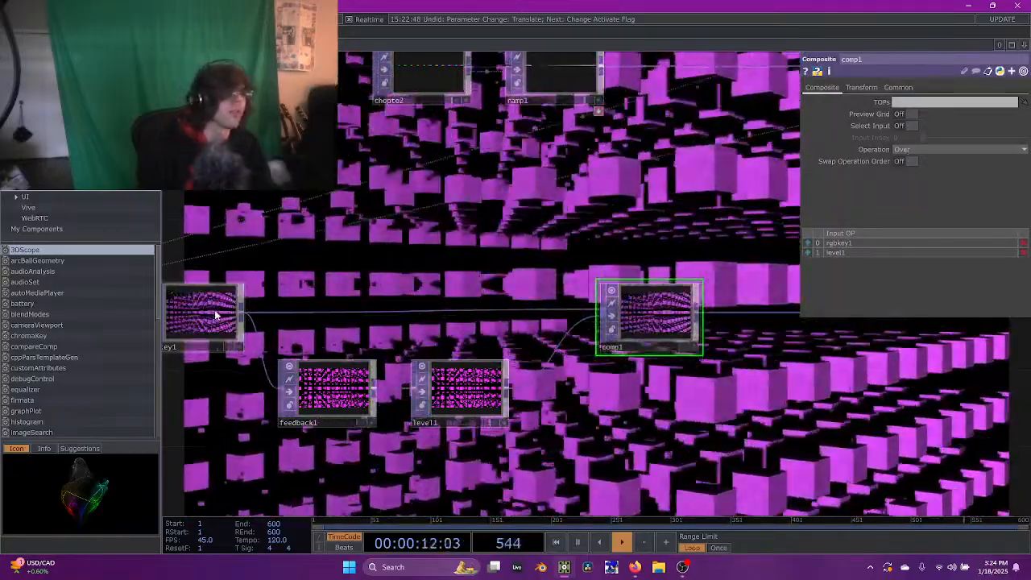
Move rgbkey1 out of the main line beyond comp1 and wire render1 directly into feedback1 and comp1's first input
drag(216, 315, 760, 230)
drag(522, 223, 720, 220)
drag(653, 287, 471, 288)
drag(193, 300, 356, 288)
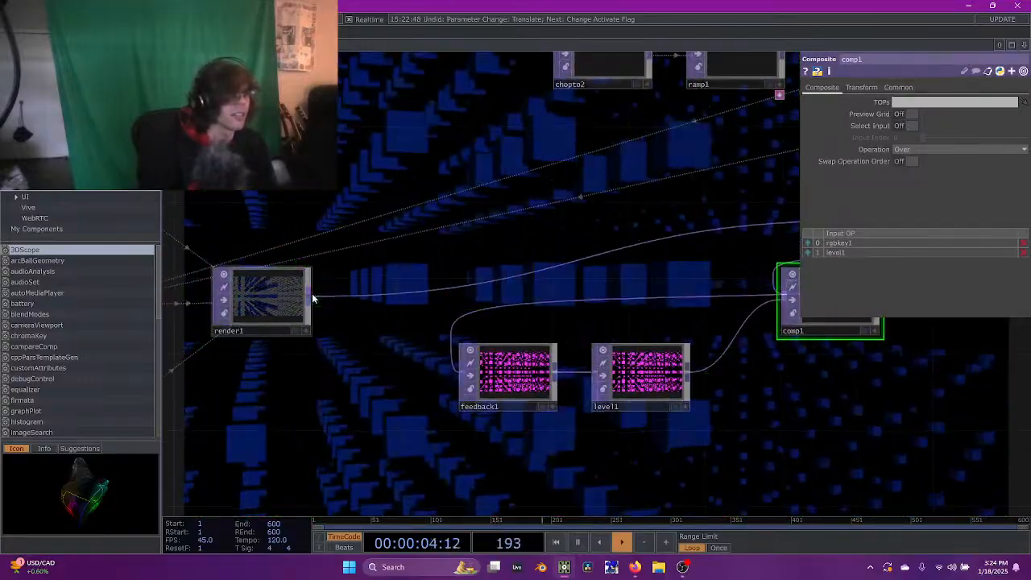
drag(495, 307, 379, 313)
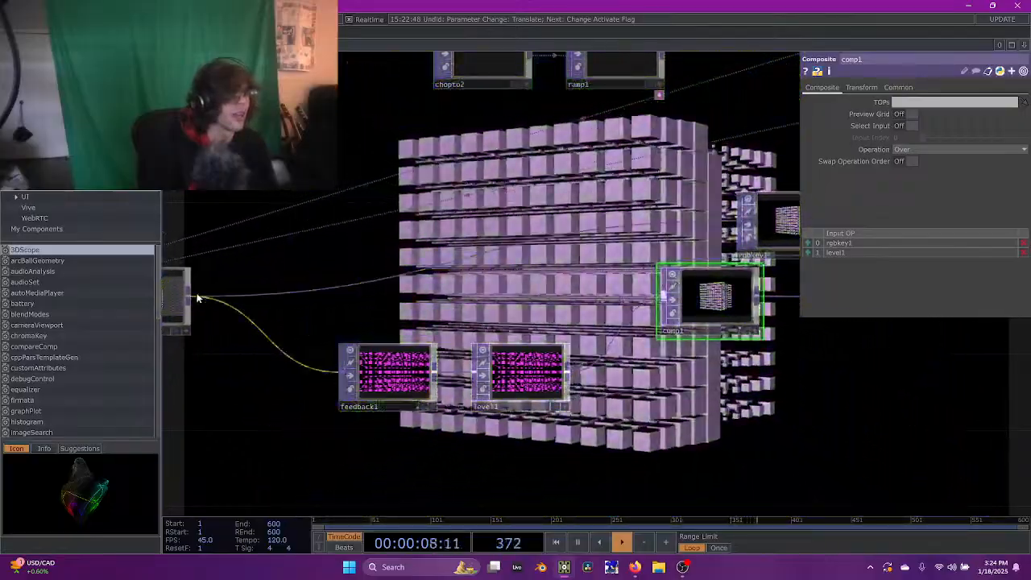
drag(189, 296, 685, 278)
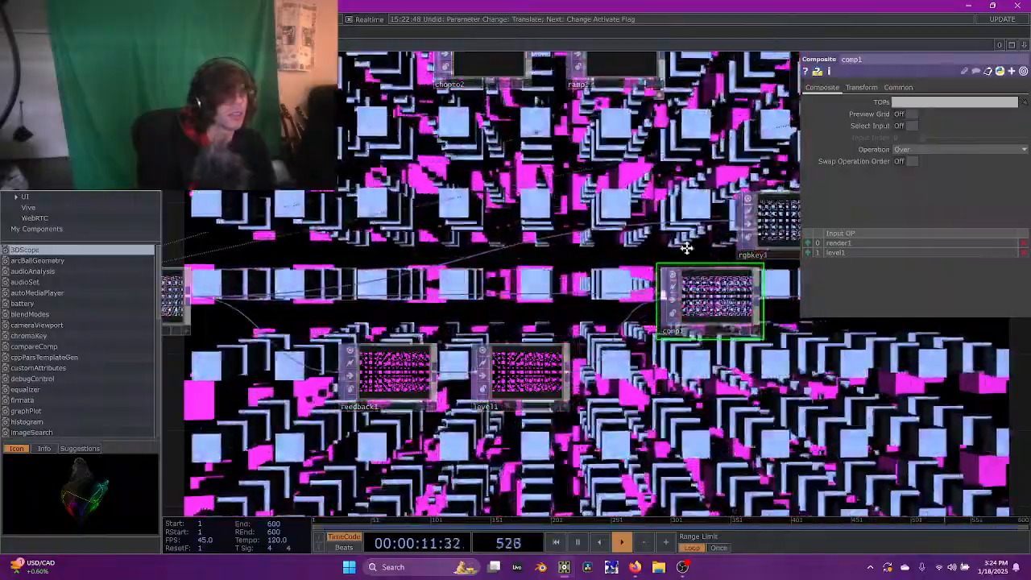
Connect comp1's output into rgbkey1 and place rgbkey1 in the line between comp1 and null4
drag(642, 248, 412, 249)
drag(573, 230, 761, 234)
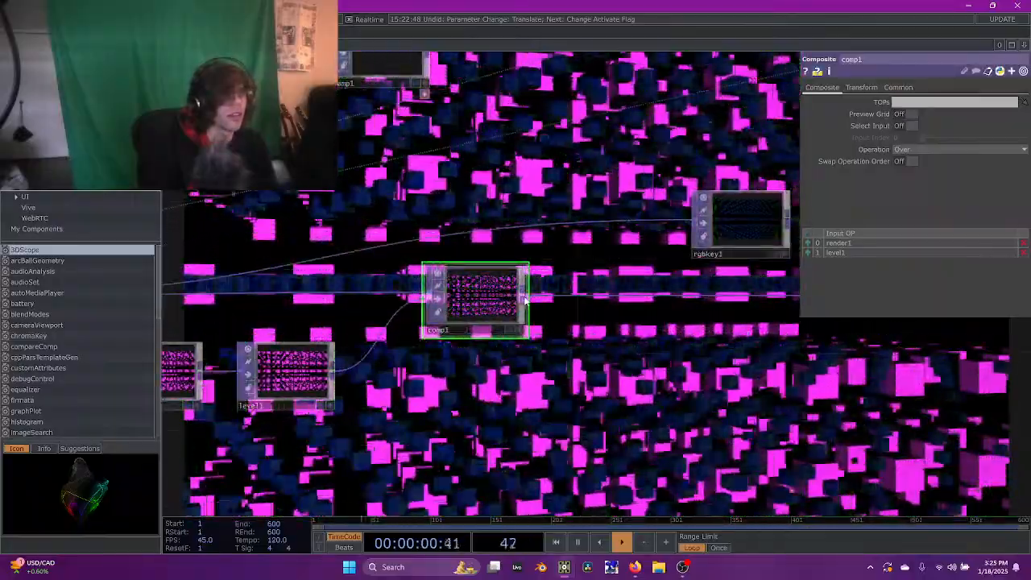
drag(634, 246, 638, 225)
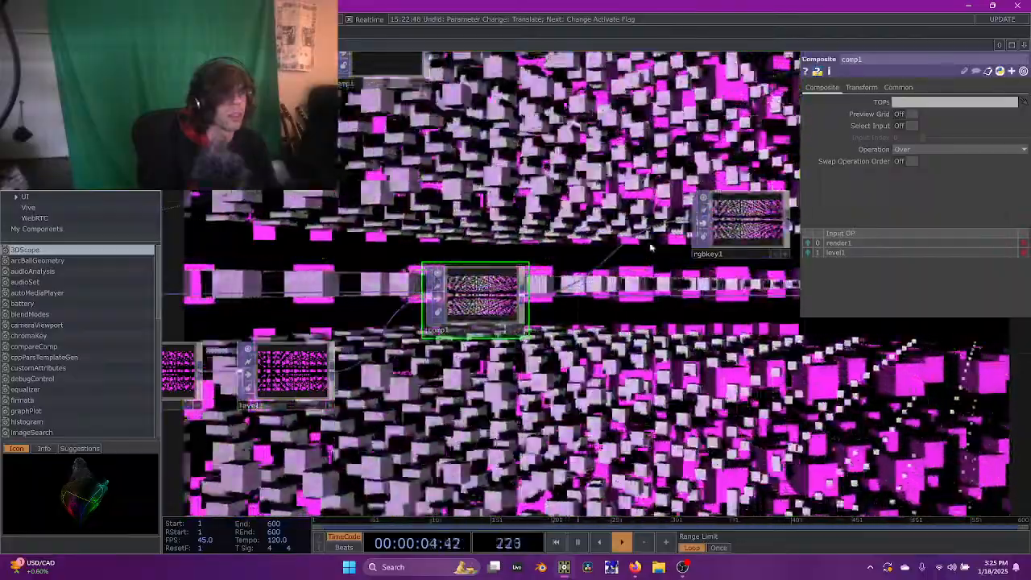
drag(650, 245, 414, 263)
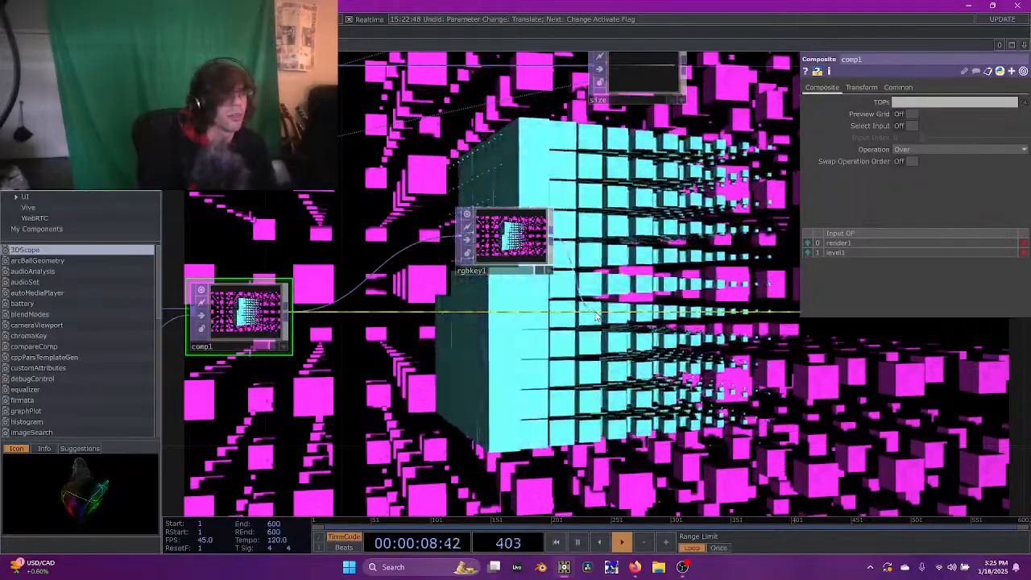
drag(506, 257, 479, 295)
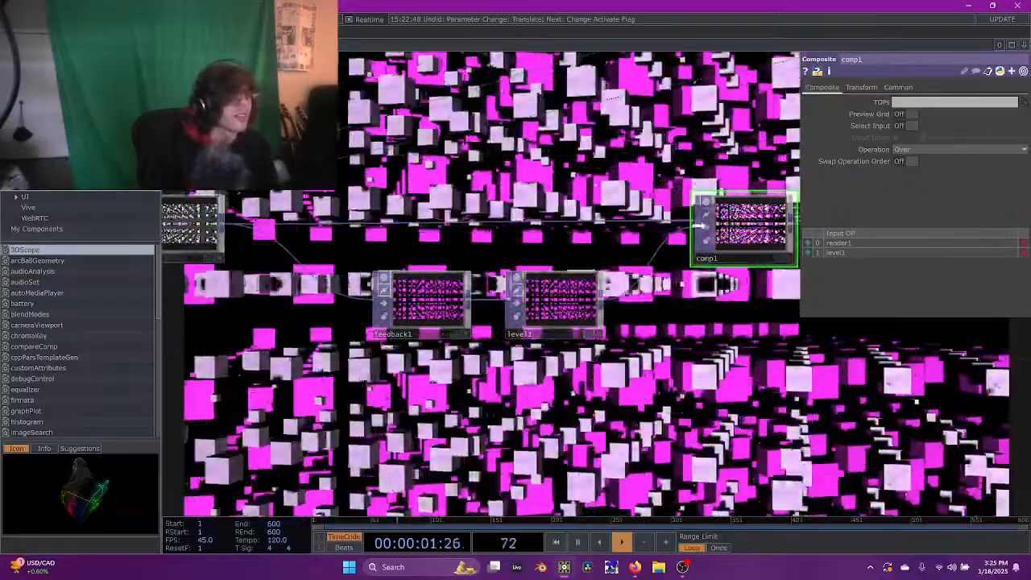
Set feedback1's Target TOP to comp1 and open level1's Post settings
drag(441, 294, 449, 298)
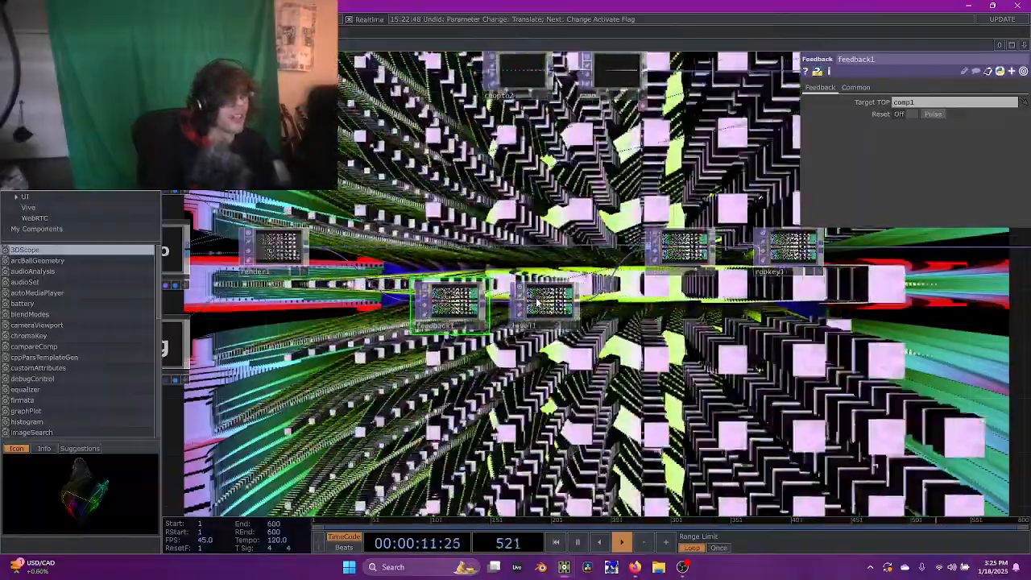
click(545, 302)
click(900, 87)
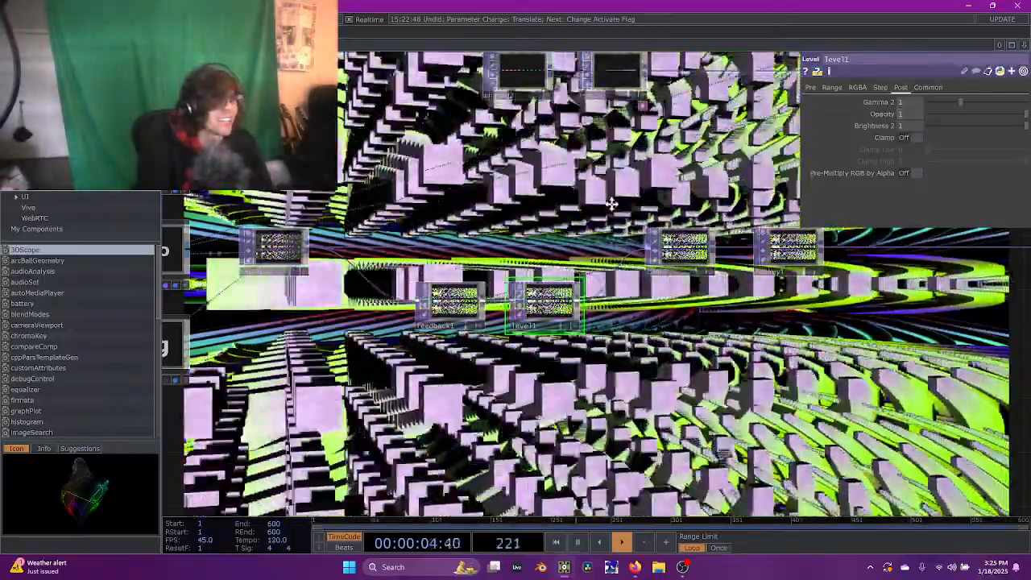
Set comp1's operation to Difference
drag(619, 206, 491, 250)
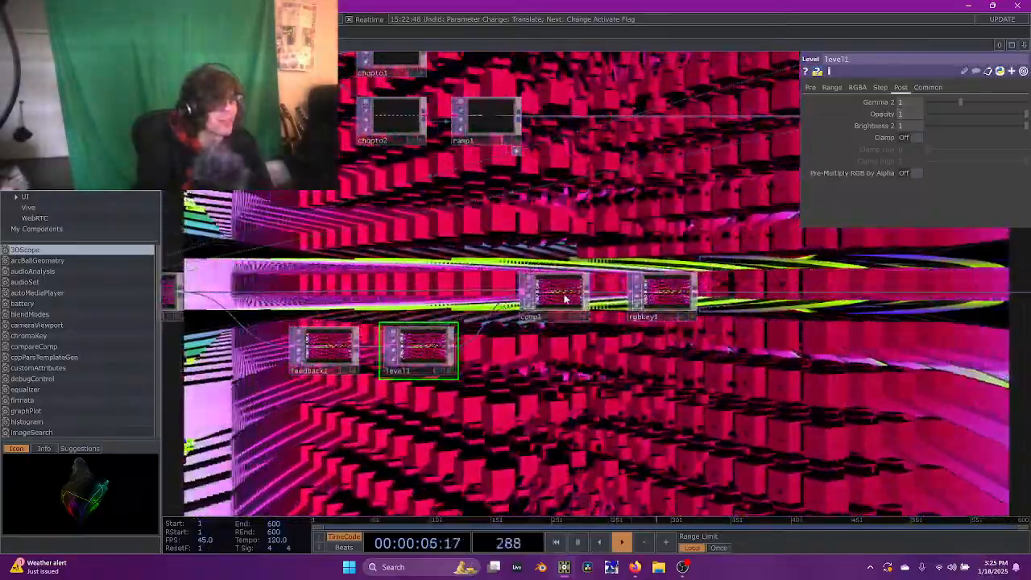
click(555, 292)
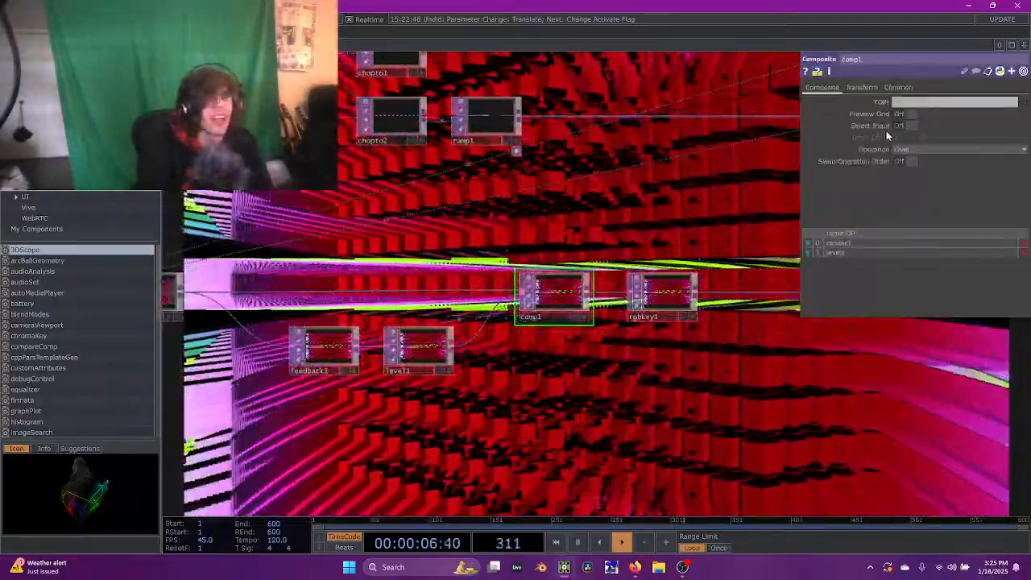
click(901, 149)
click(909, 257)
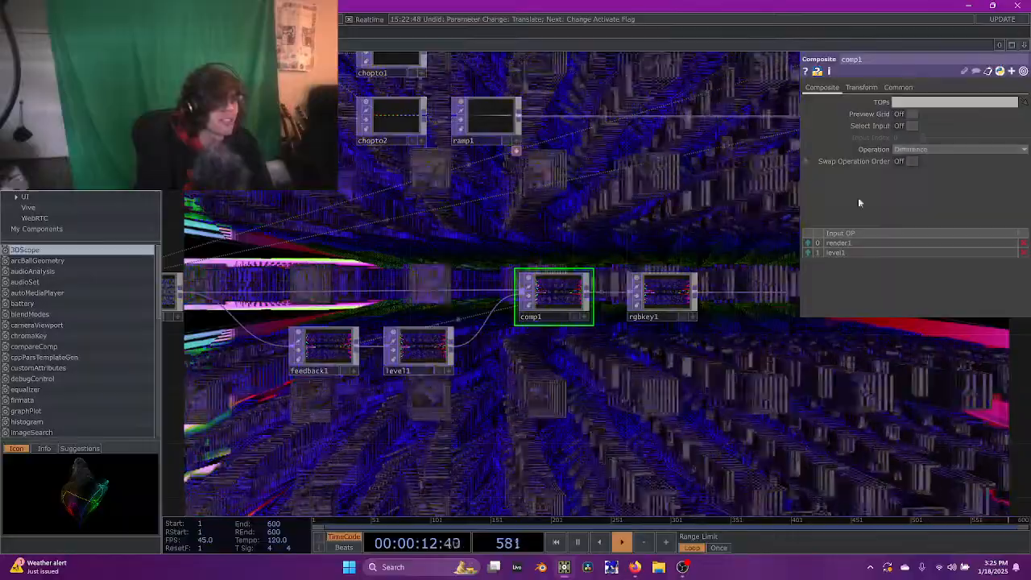
Move feedback1 and level1 closer to render1 and insert a Cache TOP between level1 and comp1
drag(585, 384, 798, 359)
drag(552, 325, 496, 325)
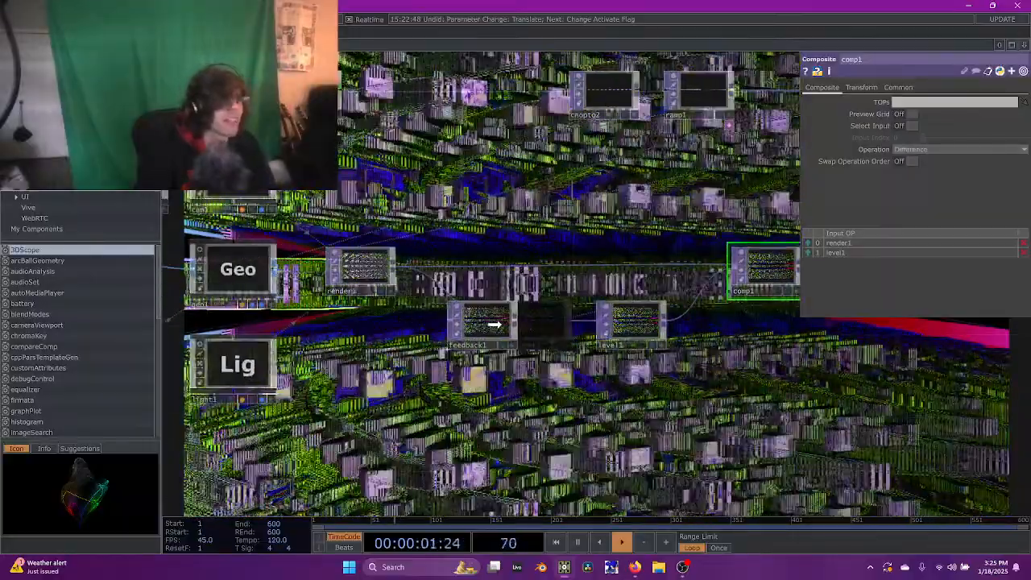
drag(623, 324, 556, 323)
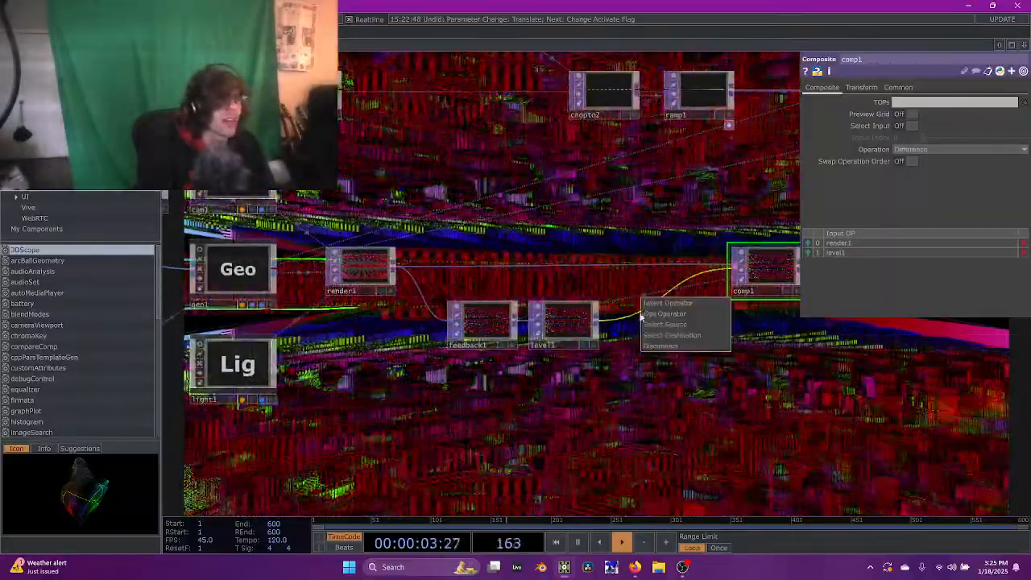
click(653, 308)
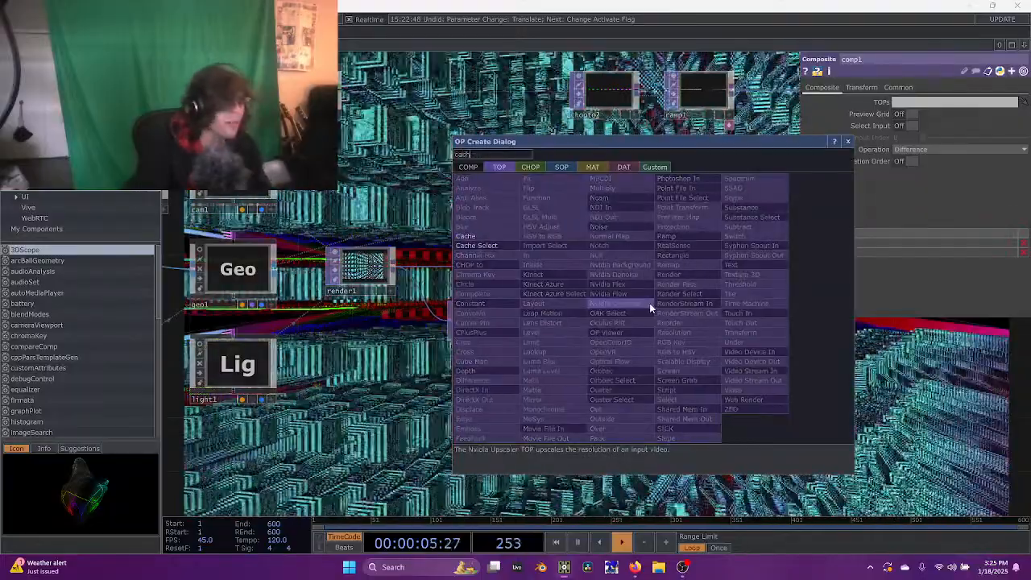
click(484, 238)
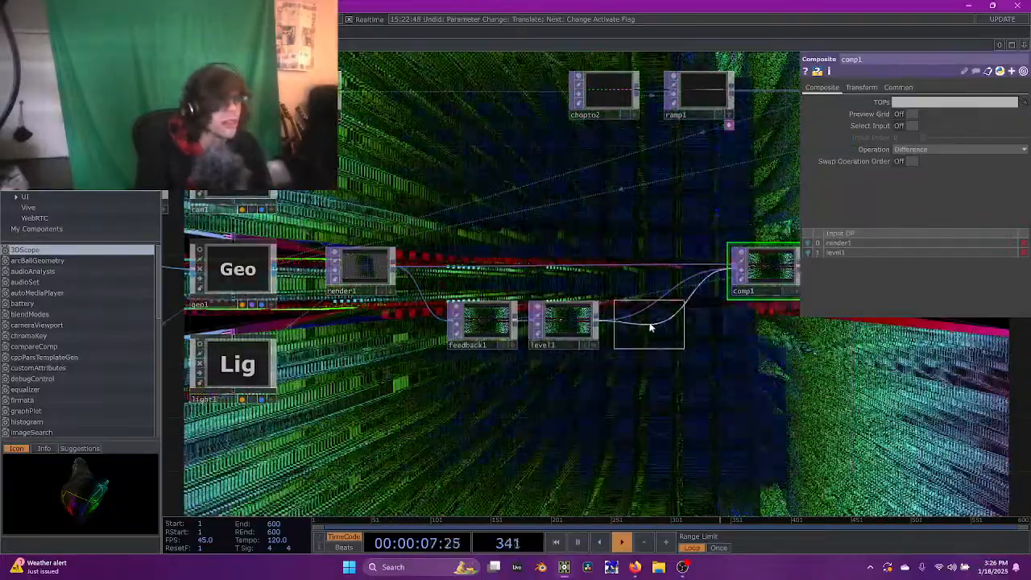
click(651, 327)
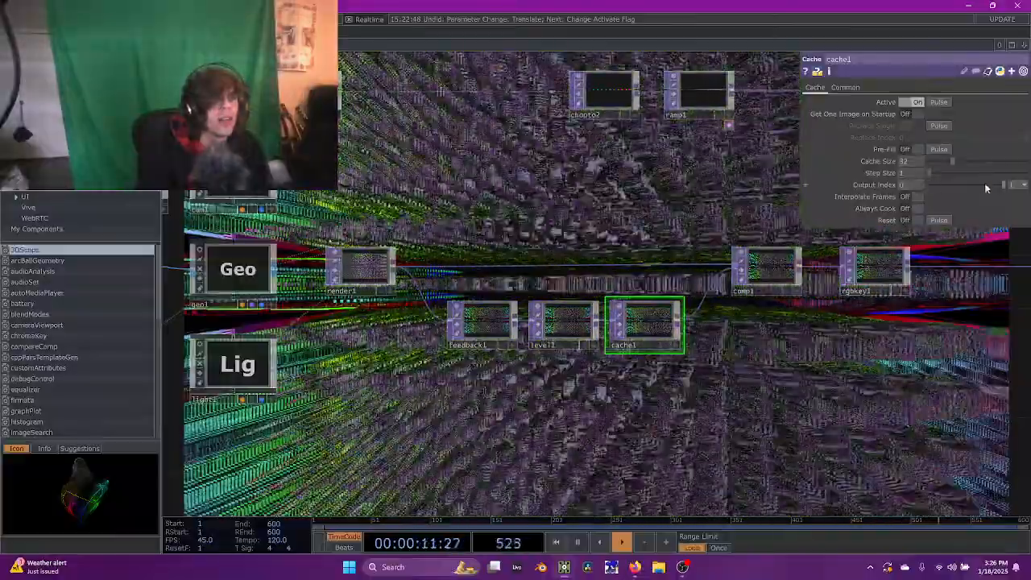
Set cache1's Output Index to -10
drag(1004, 186, 838, 187)
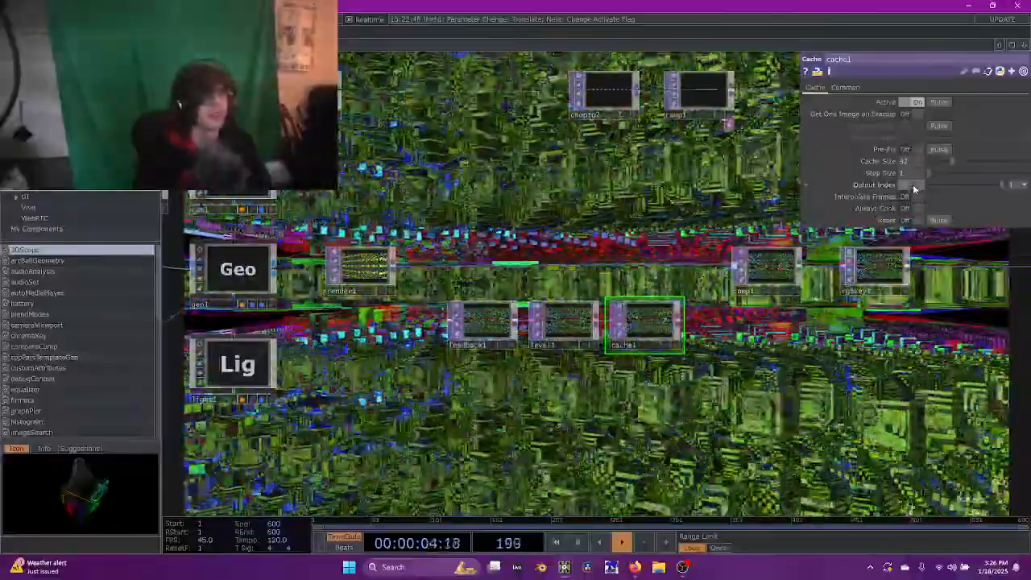
middle_drag(913, 186, 906, 173)
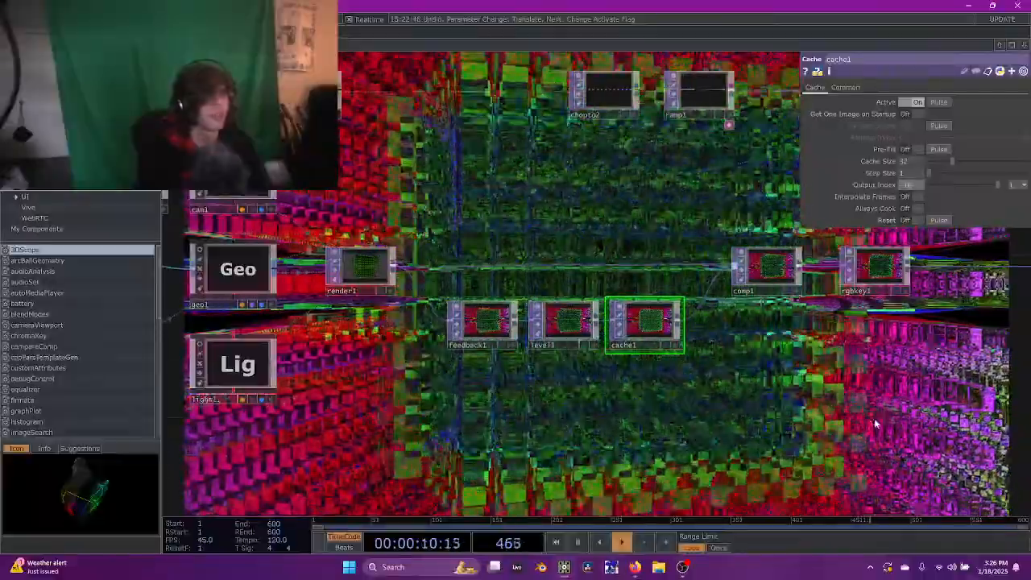
drag(874, 419, 841, 420)
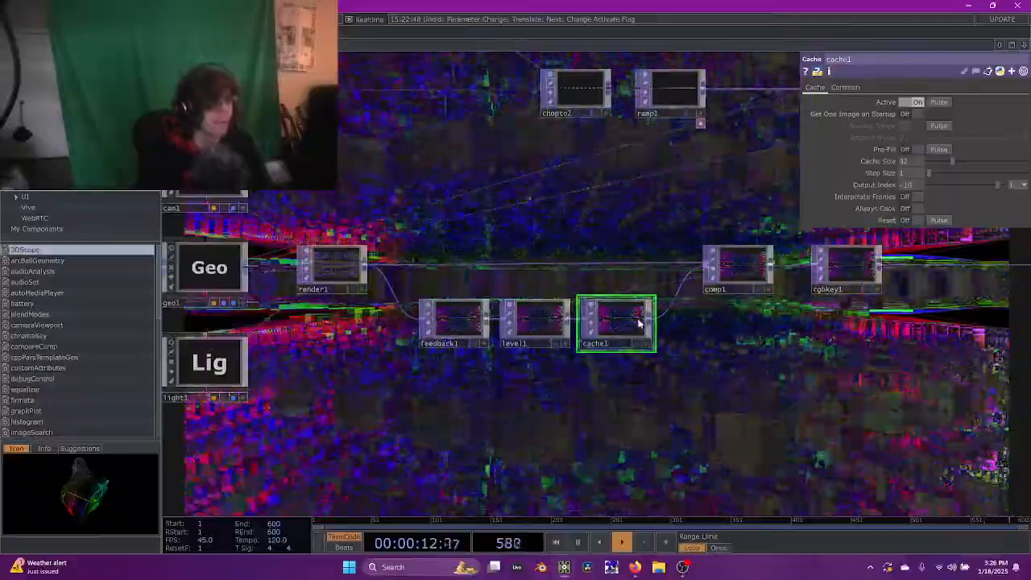
Branch an Edge TOP off render1's output and place it above the main render line
drag(715, 353, 754, 396)
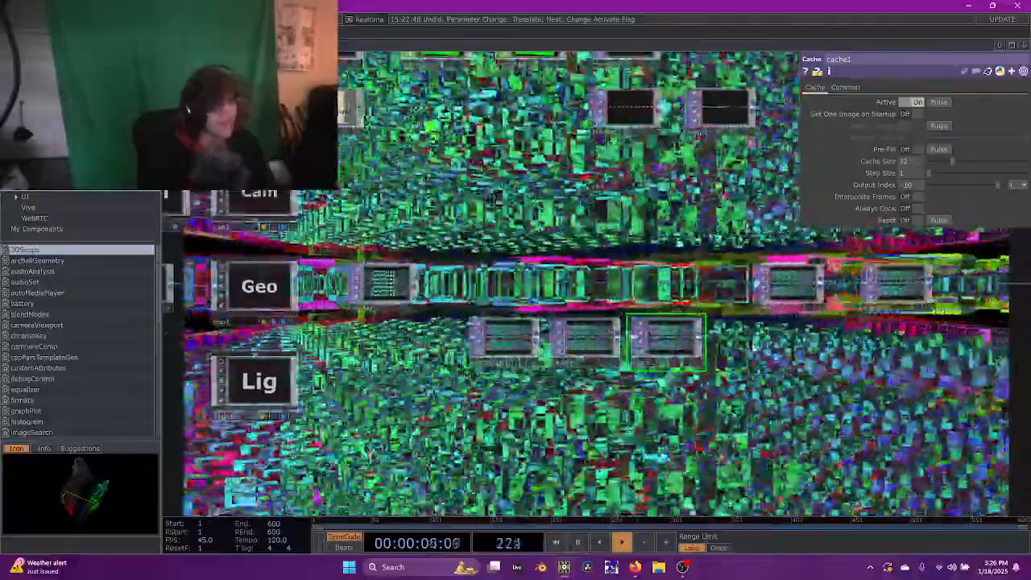
drag(755, 348, 757, 398)
drag(425, 330, 545, 286)
text(ed)
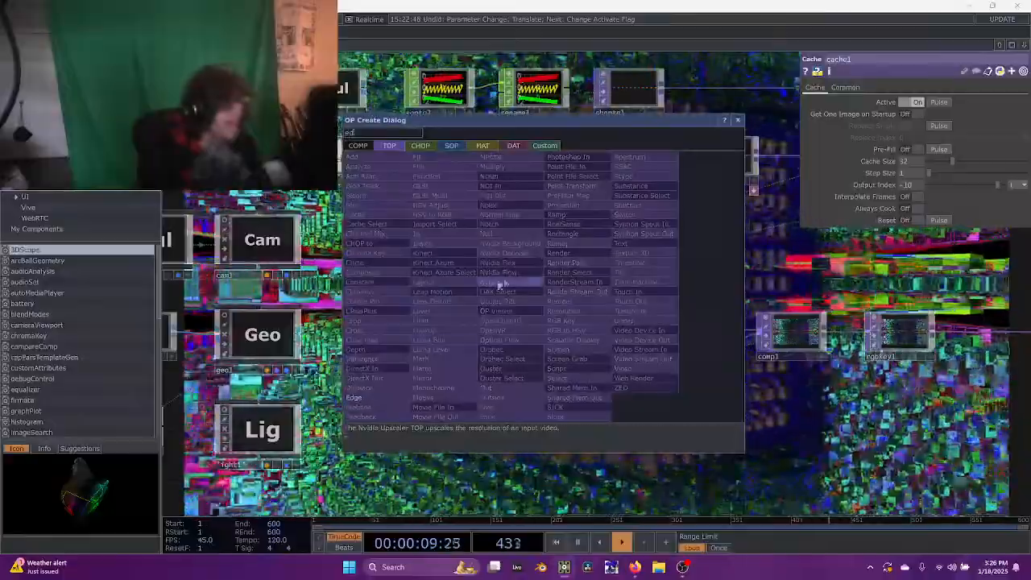
click(360, 407)
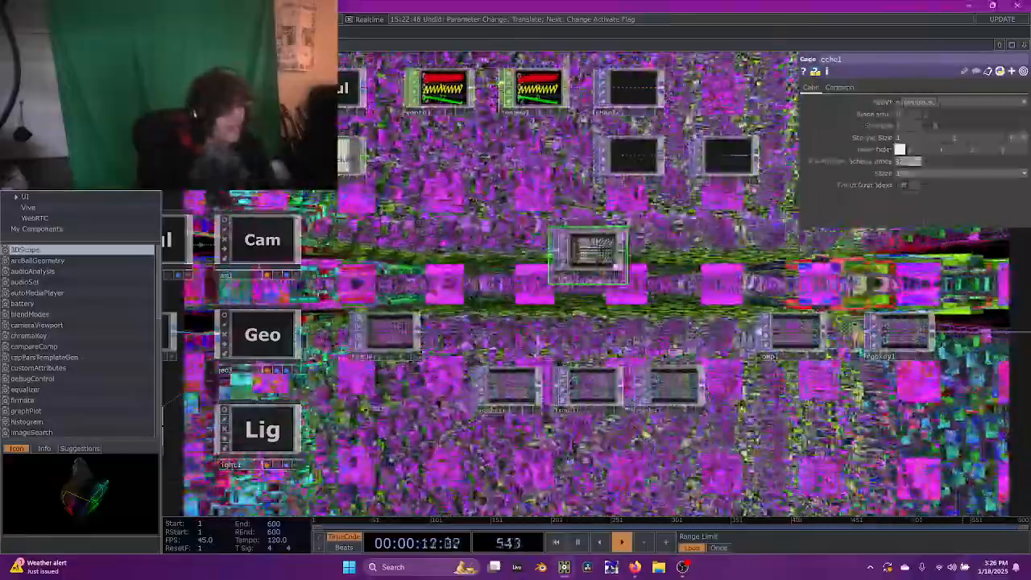
drag(680, 270, 559, 300)
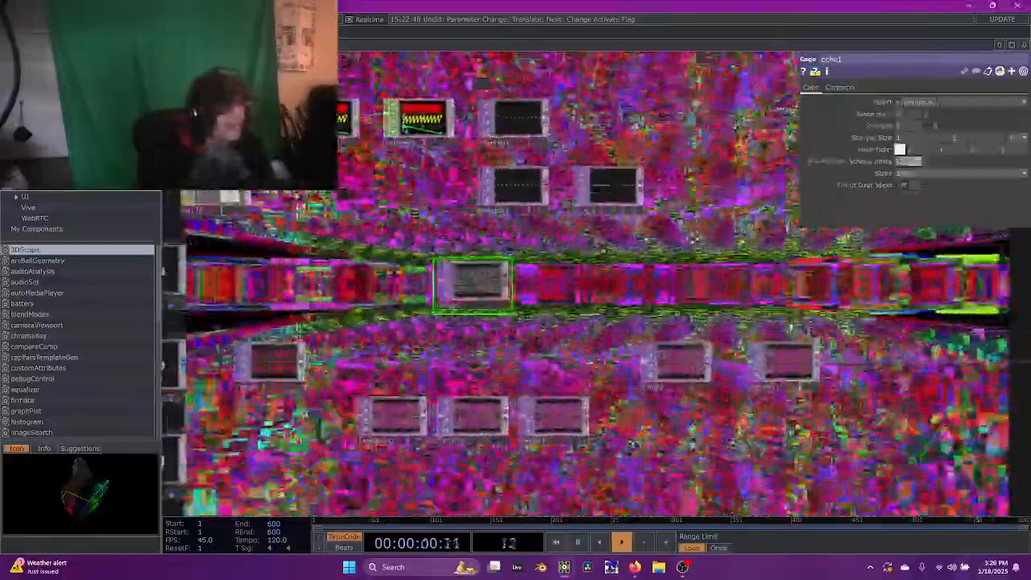
Make space after comp1 by moving rgbkey1 close to null4, and place edge1 directly above comp1
scroll(790, 378, down, 6)
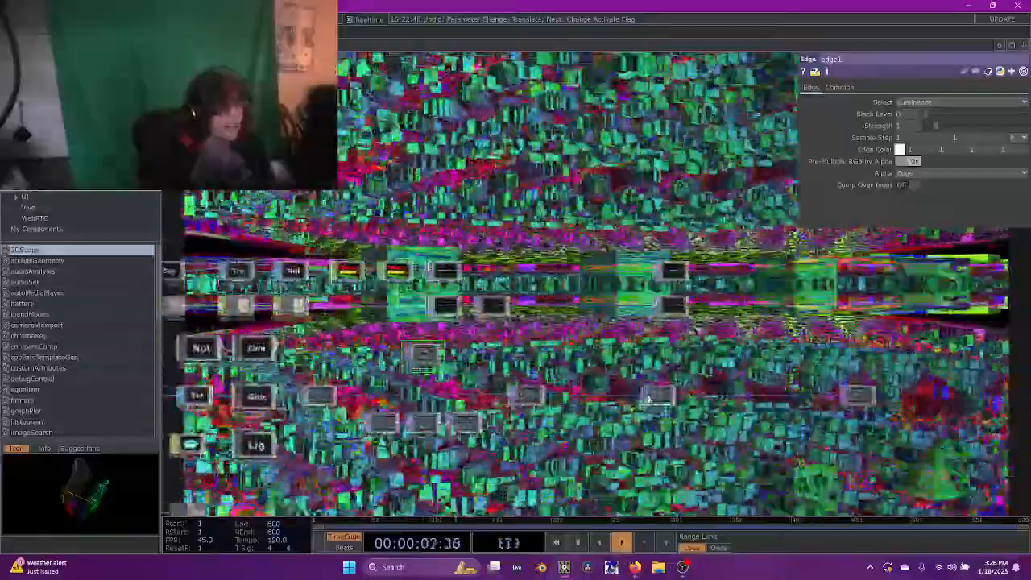
drag(649, 400, 801, 399)
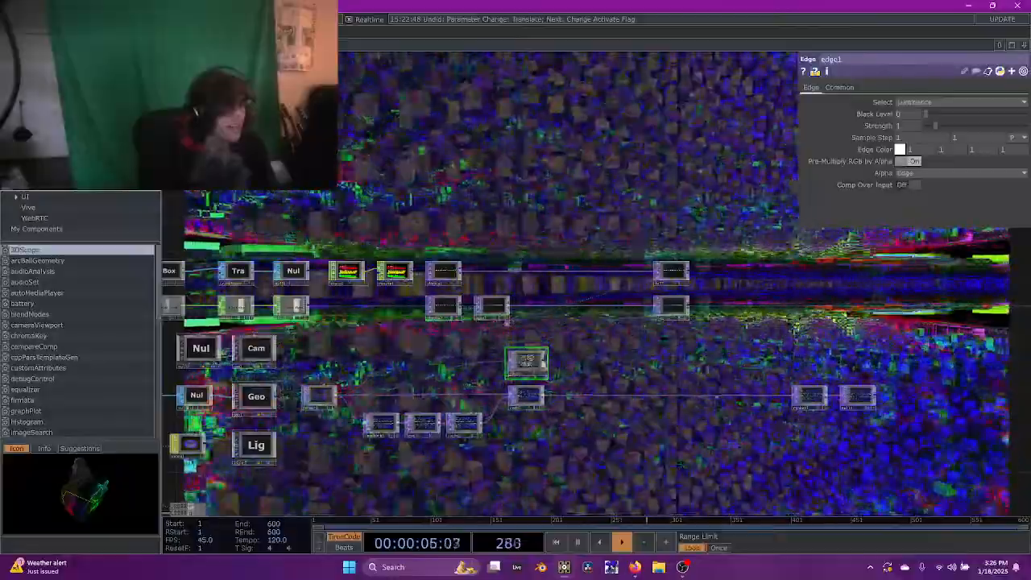
scroll(566, 325, up, 5)
scroll(612, 284, down, 3)
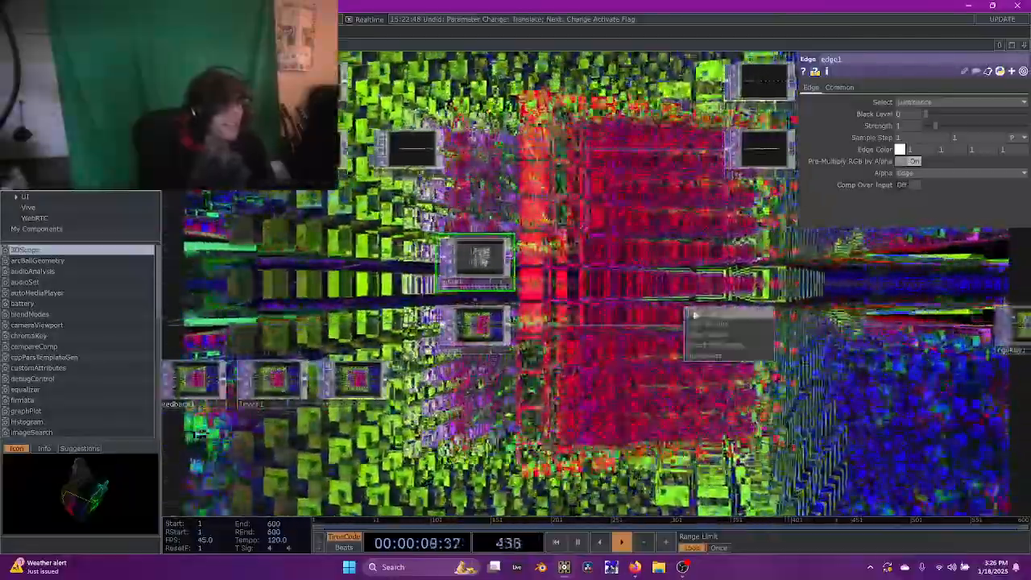
Insert a second Composite TOP between comp1 and rgbkey1, connect edge1 to it and set its operation to Over
click(697, 323)
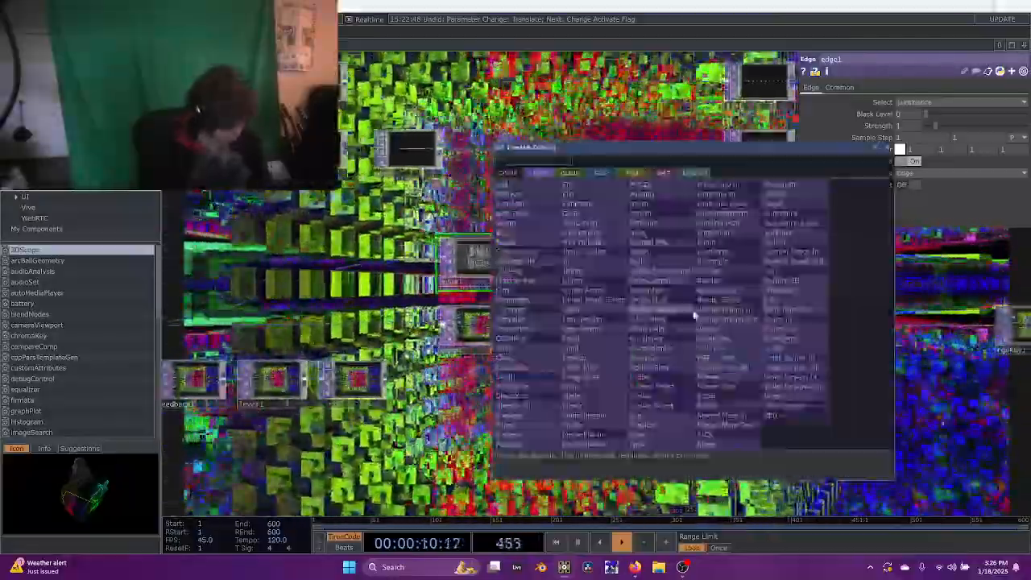
click(693, 309)
click(693, 309)
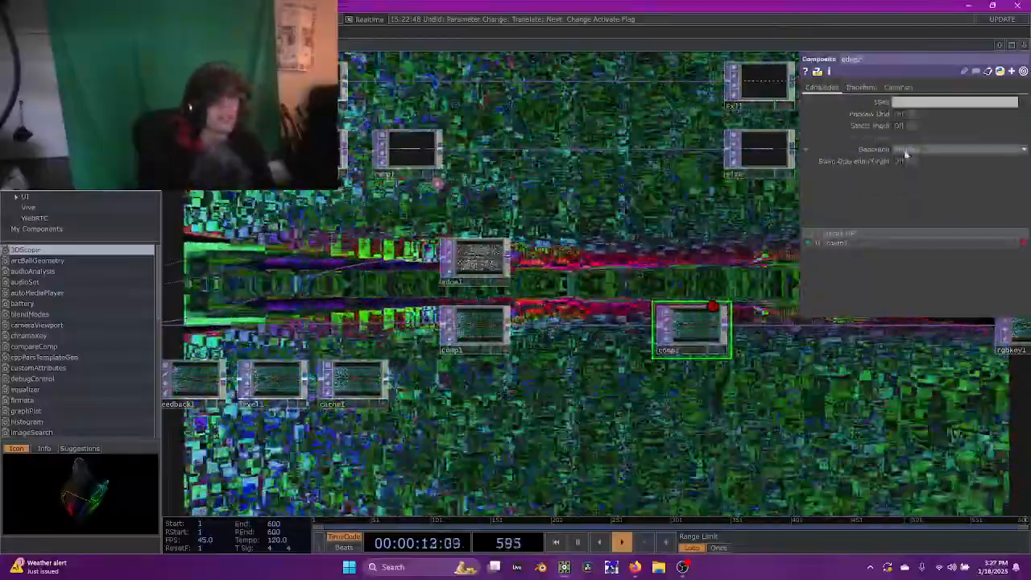
click(905, 151)
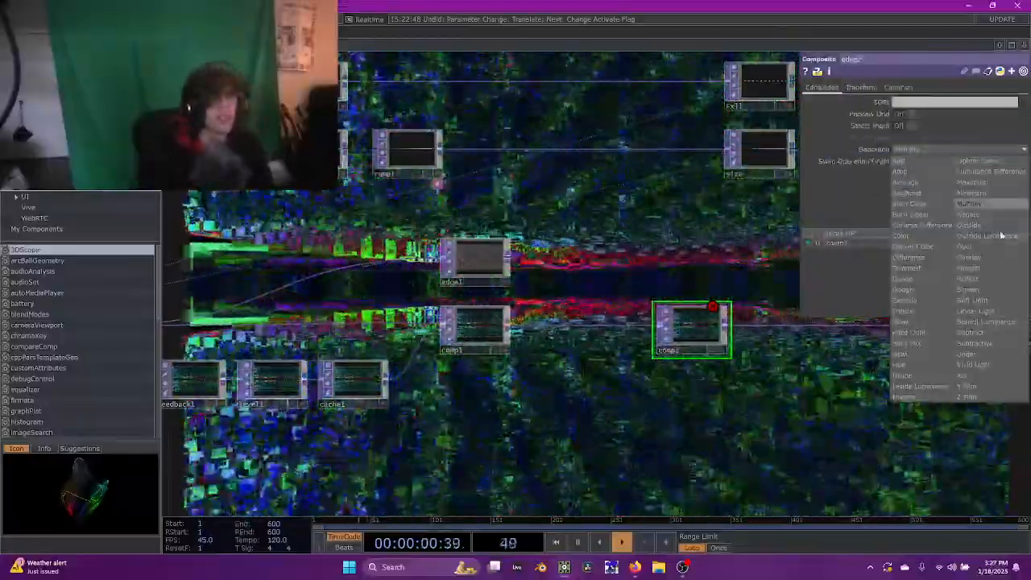
click(984, 246)
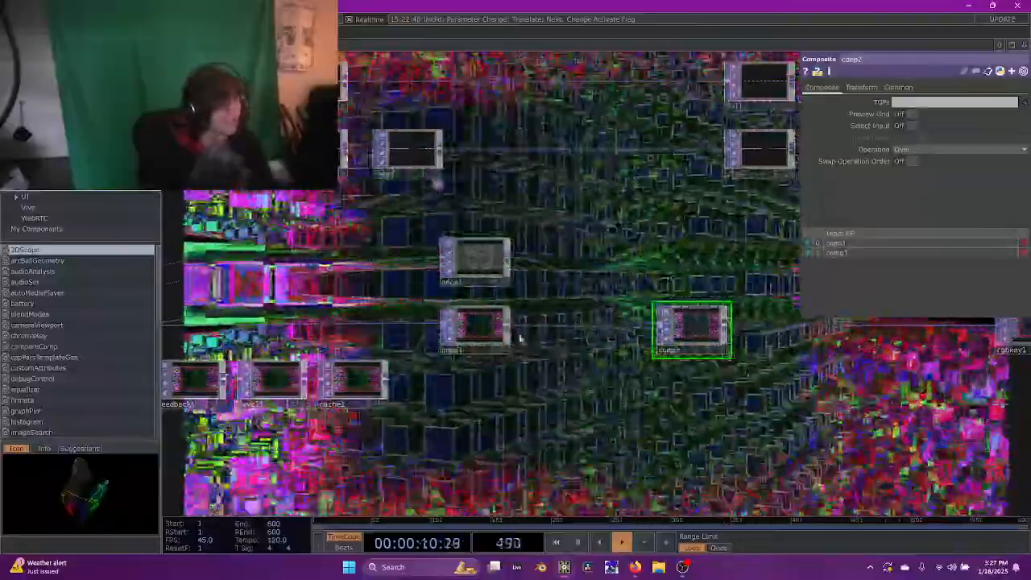
Move comp2 close beside comp1, leaving open space in the chain before rgbkey1
drag(631, 234, 662, 226)
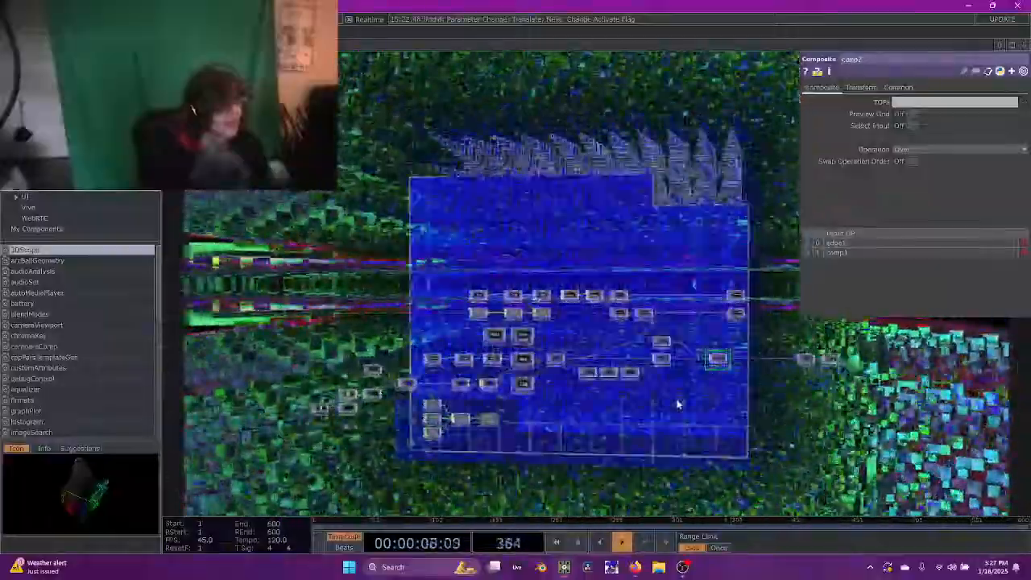
drag(677, 404, 559, 407)
scroll(559, 408, up, 6)
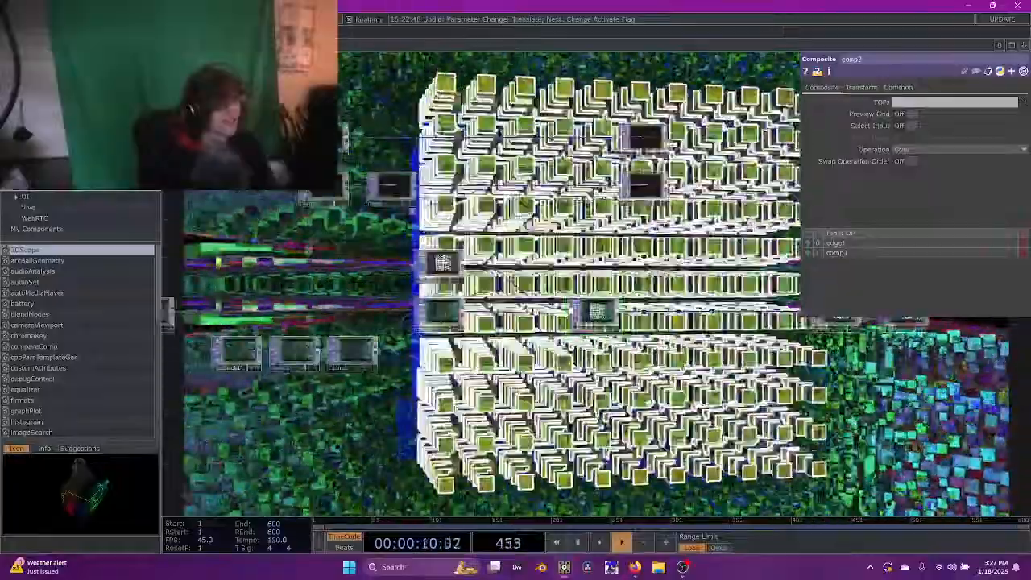
drag(731, 347, 611, 377)
scroll(611, 377, up, 2)
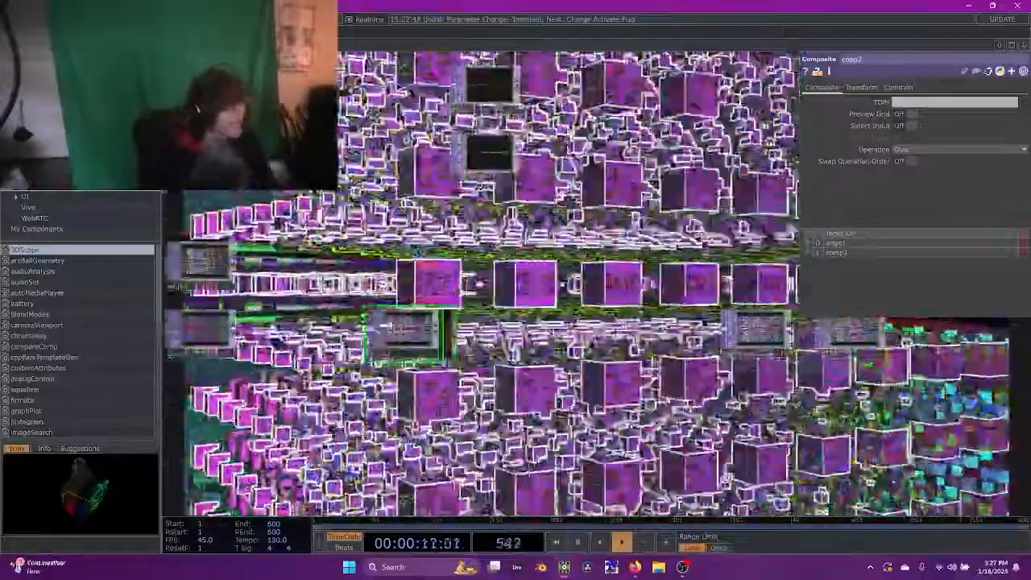
drag(404, 332, 297, 329)
drag(416, 388, 506, 373)
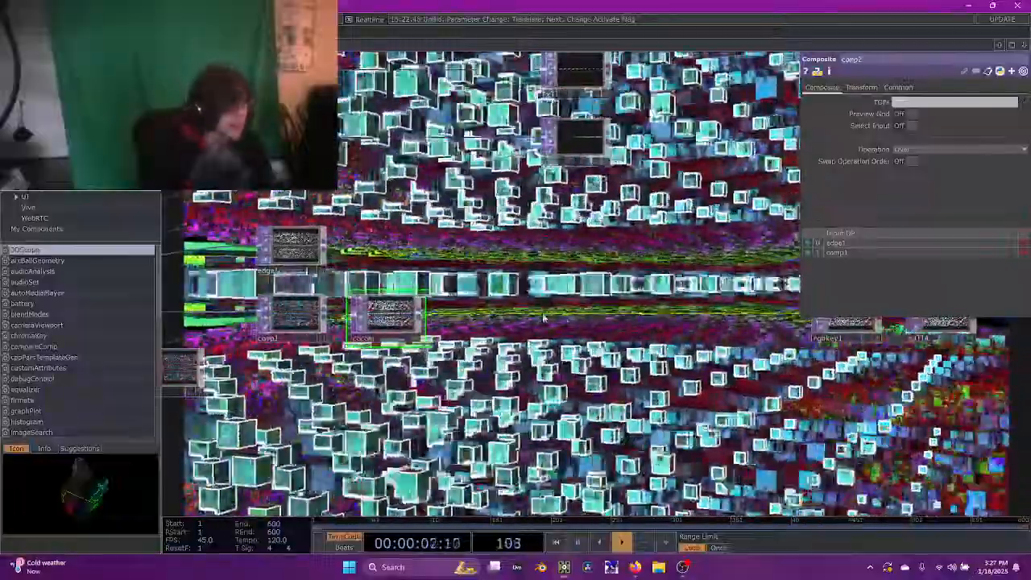
Insert a Noise TOP into the chain after comp2 and place it between comp2 and rgbkey1
key(Tab)
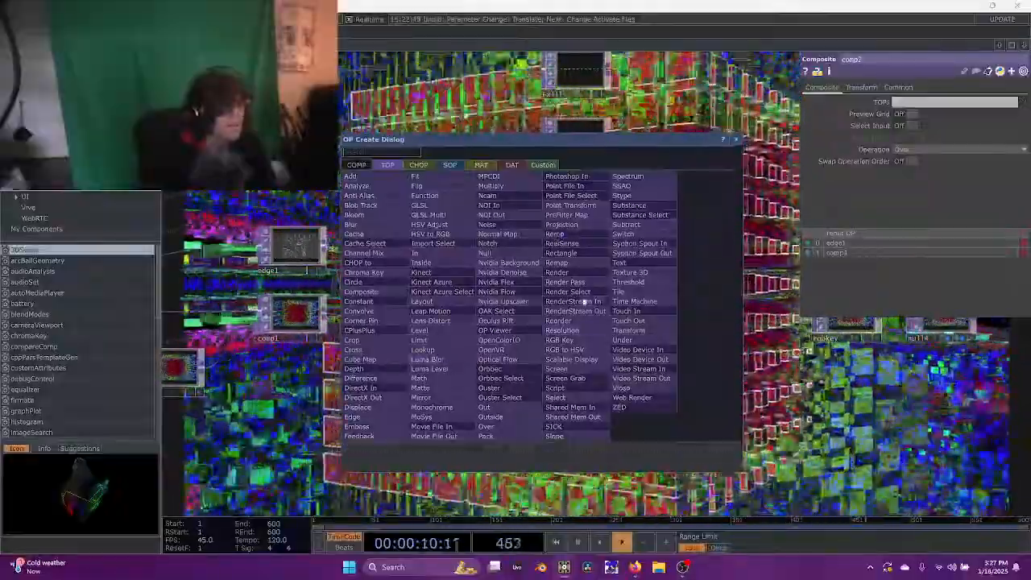
click(382, 322)
click(386, 314)
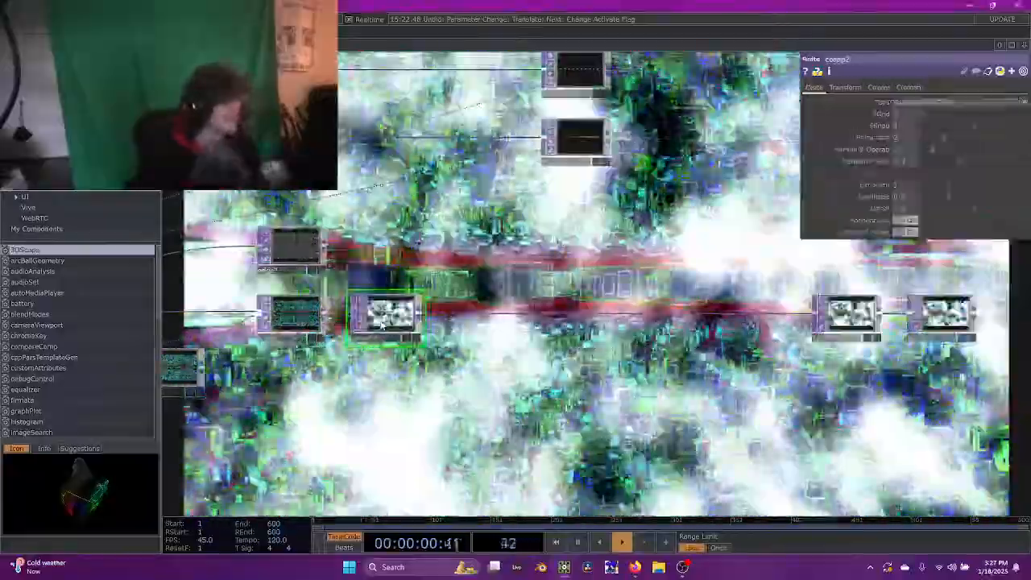
drag(395, 321, 435, 320)
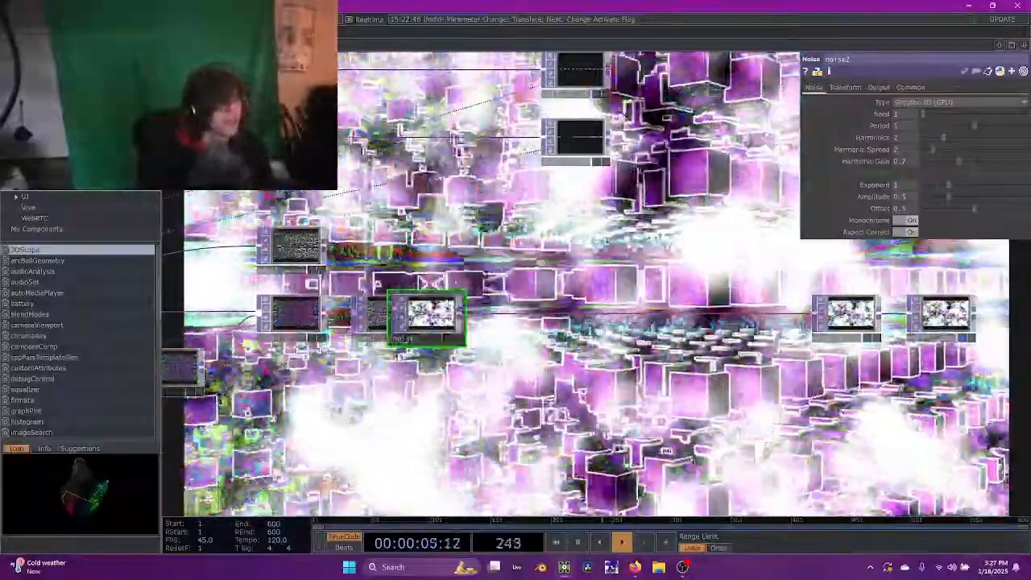
drag(435, 321, 488, 319)
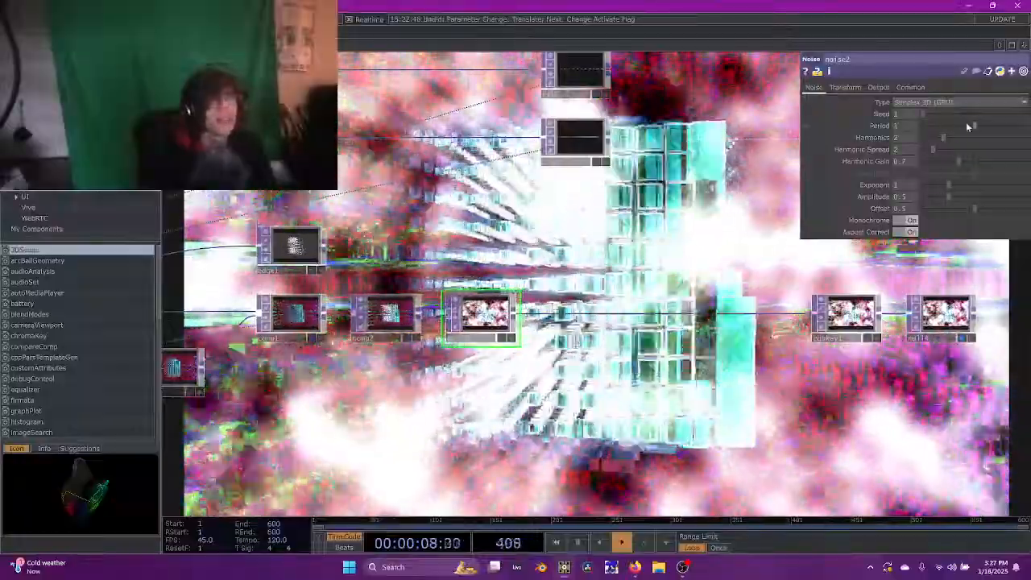
Lower noise2's Period and Harmonics to 0 and set its Offset to 0
drag(974, 125, 949, 142)
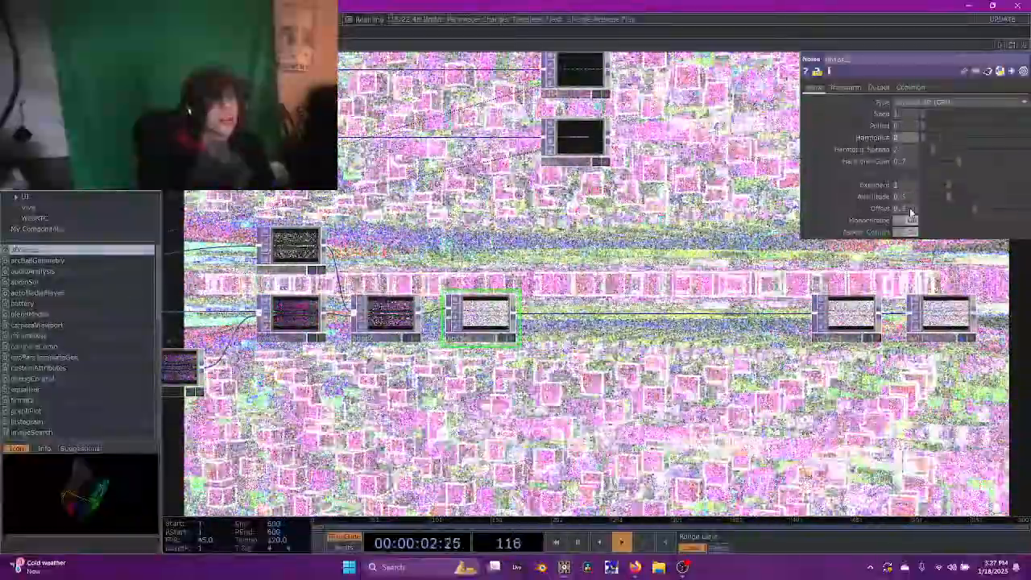
drag(911, 212, 839, 210)
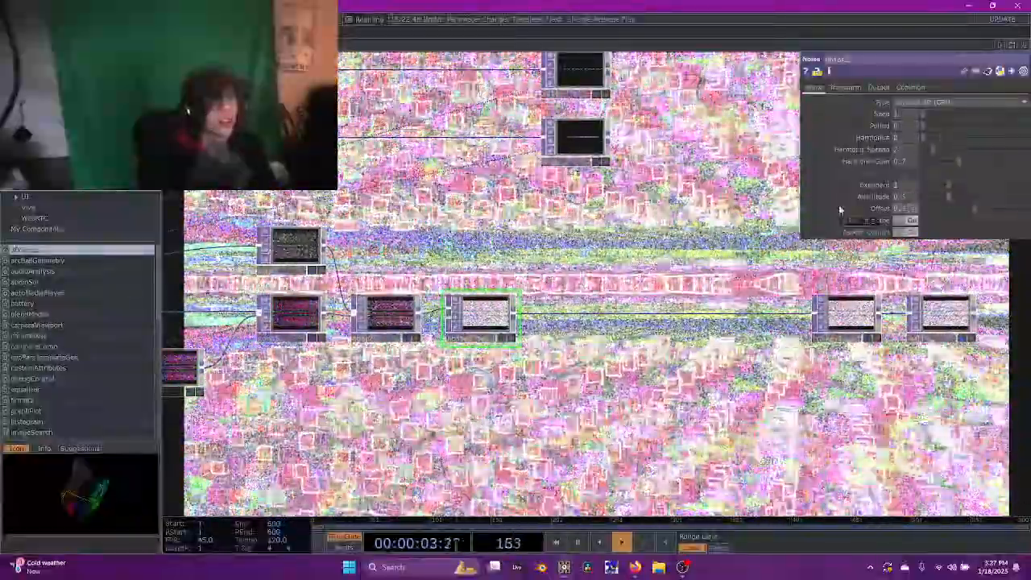
text(0)
key(Return)
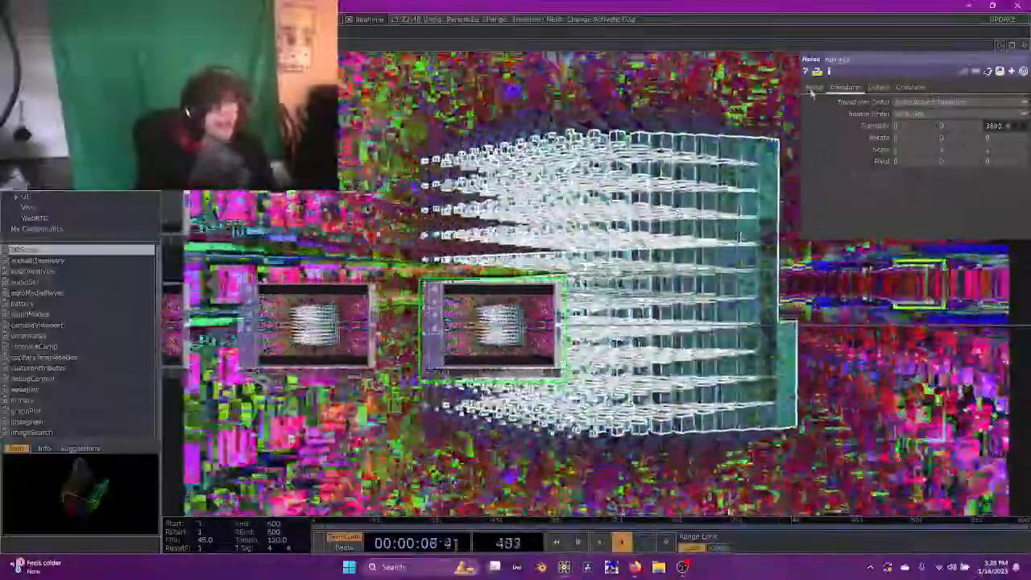
Raise noise2's Exponent to 1.6 and turn Monochrome on
click(816, 87)
drag(940, 186, 978, 190)
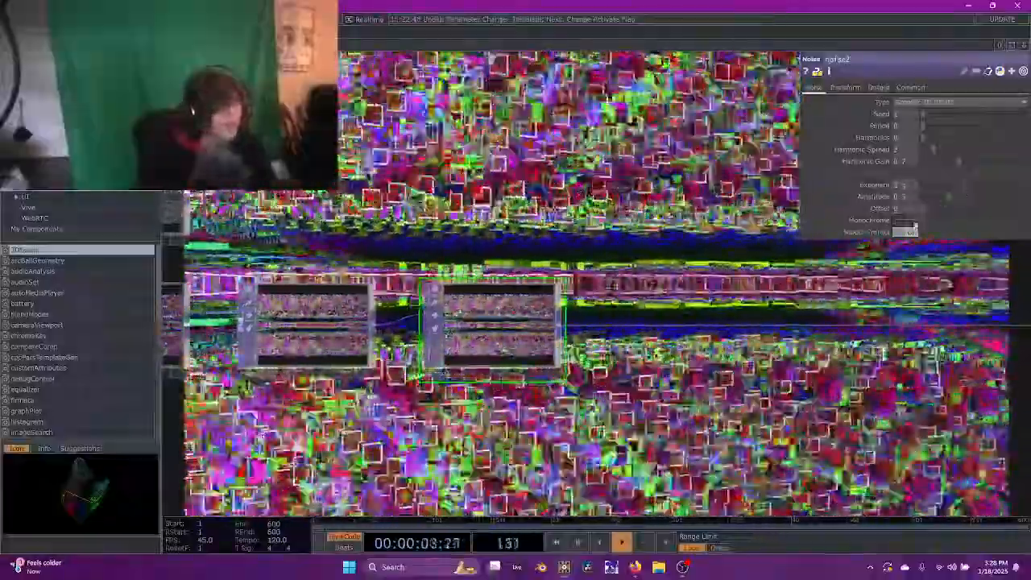
click(915, 226)
drag(636, 282, 675, 317)
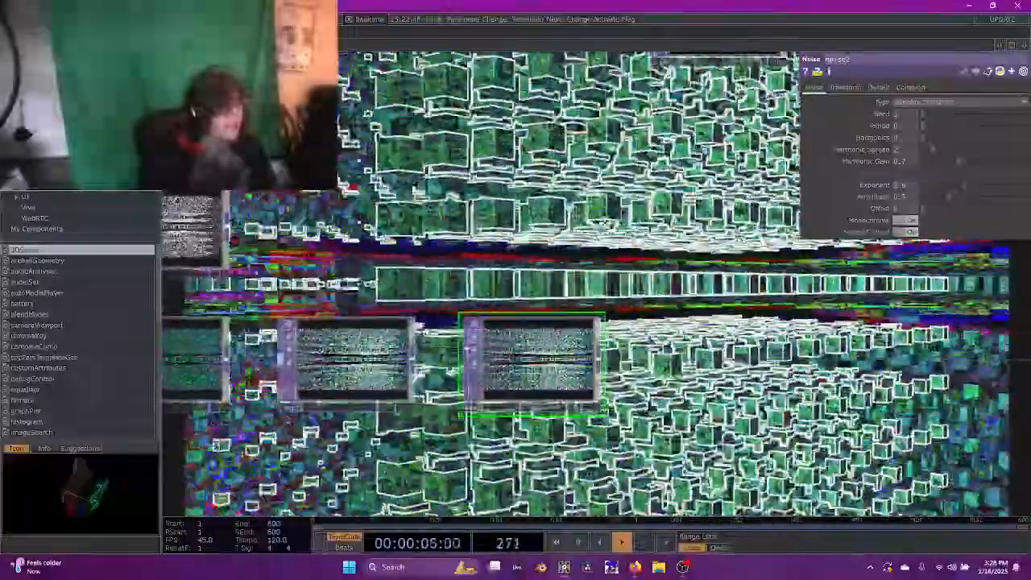
Move rgbkey1 close to null4 and insert a Switch TOP between noise2 and rgbkey1
drag(695, 232, 627, 230)
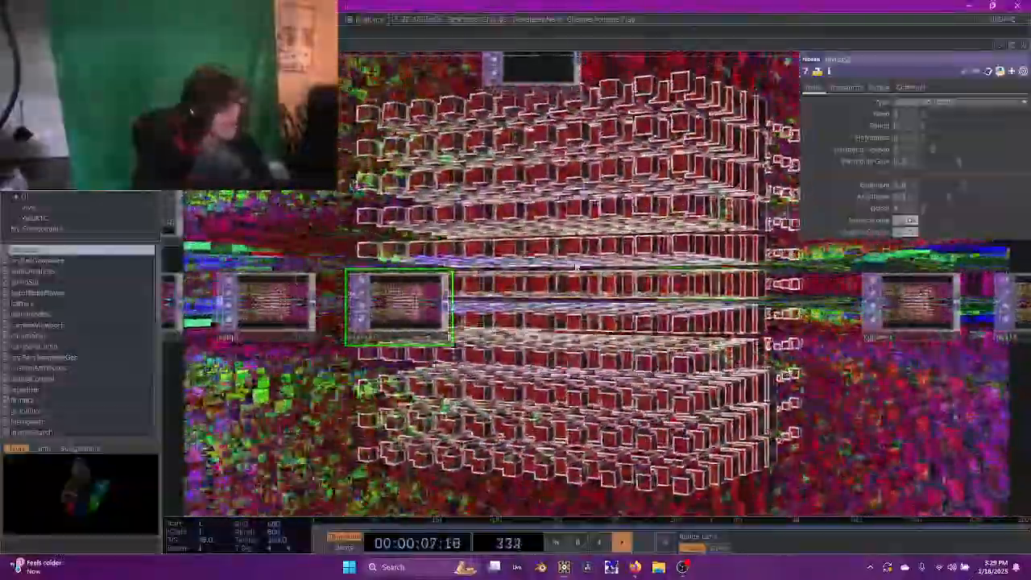
drag(576, 267, 511, 272)
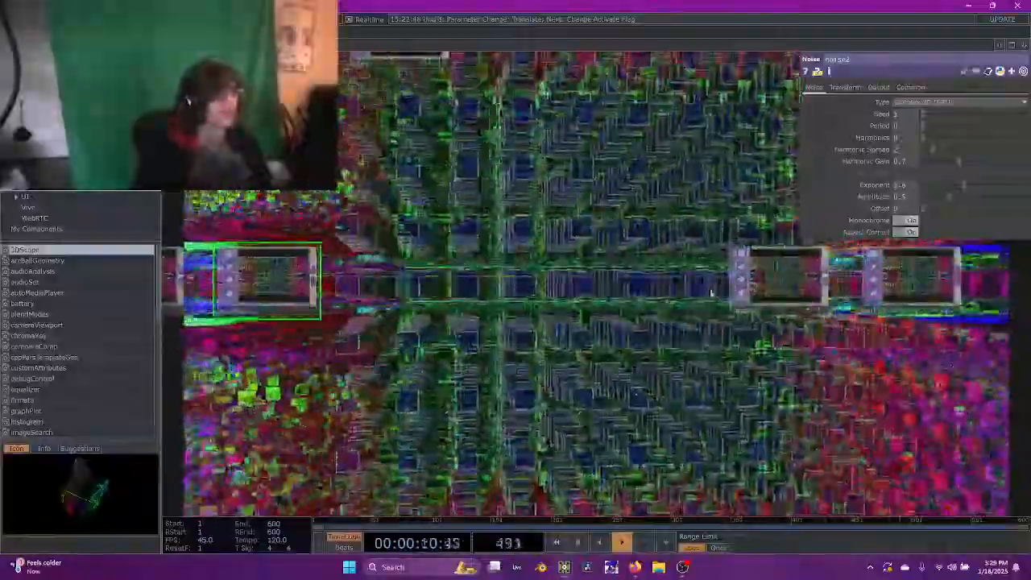
click(798, 290)
drag(787, 286, 885, 282)
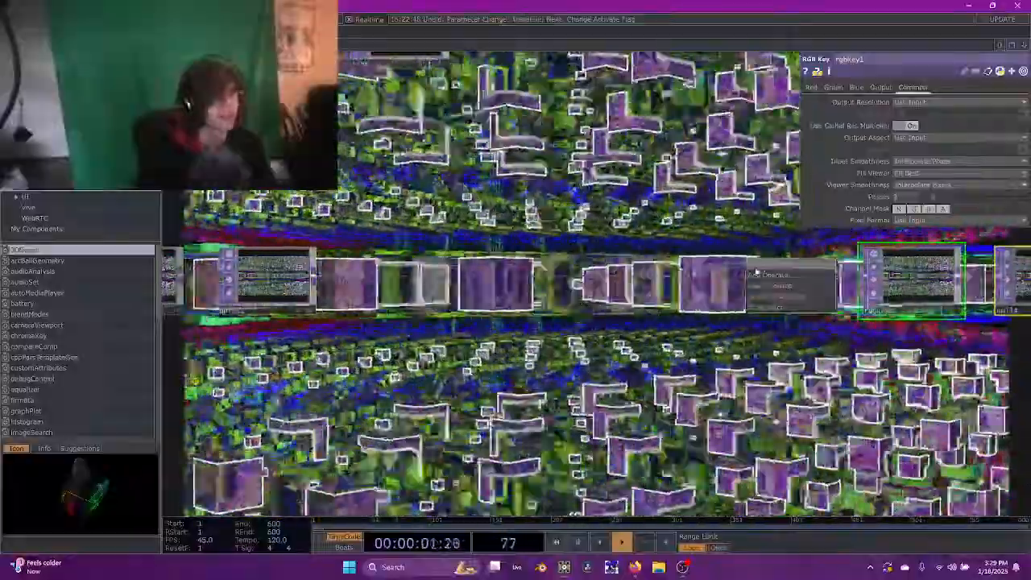
click(758, 274)
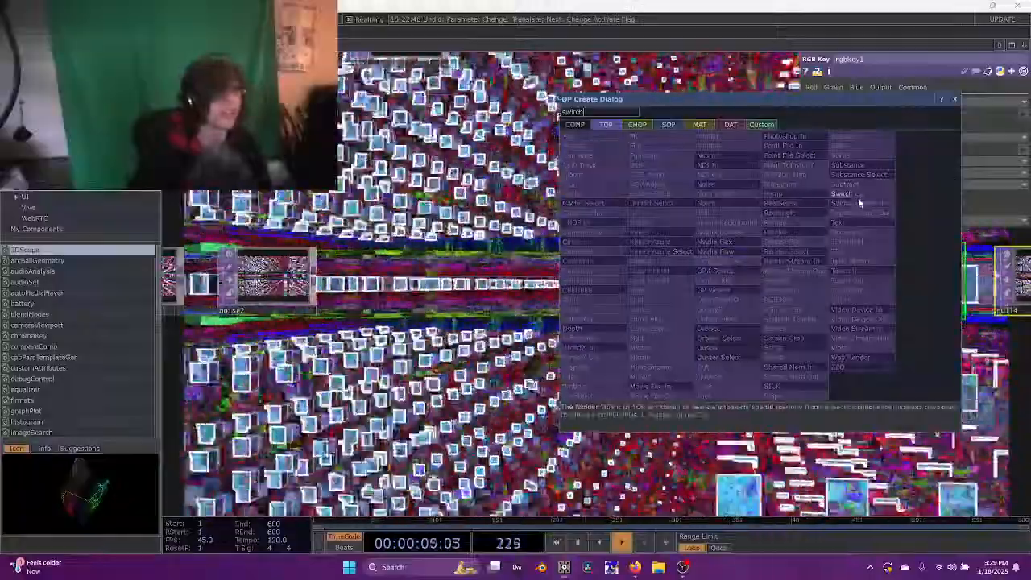
click(846, 195)
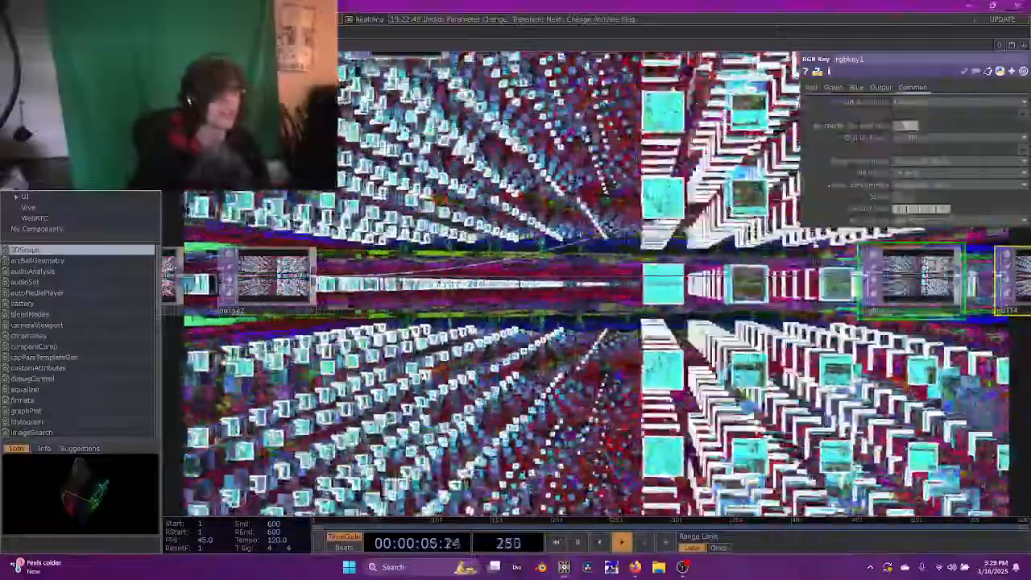
click(771, 276)
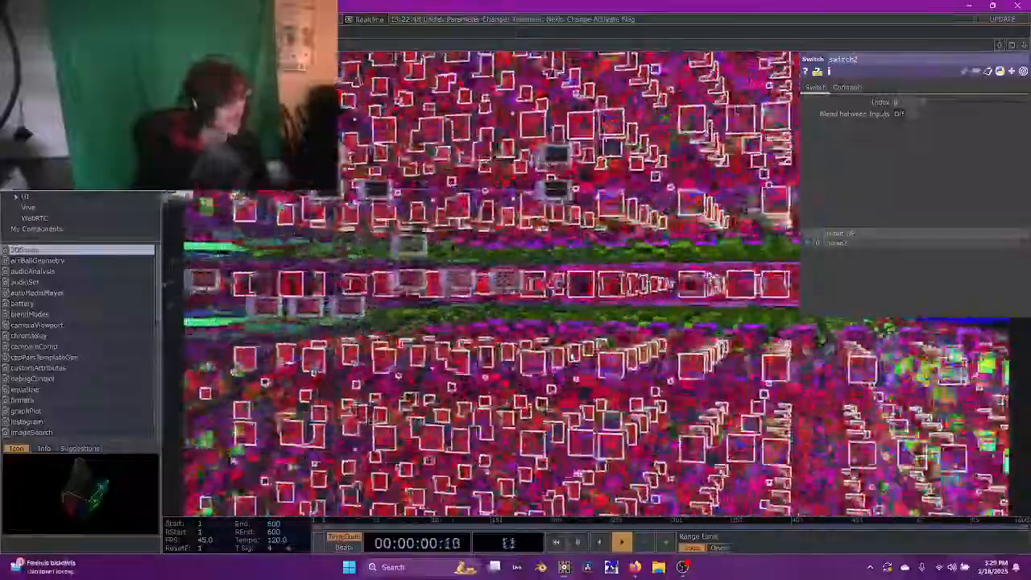
key(ctrl+z)
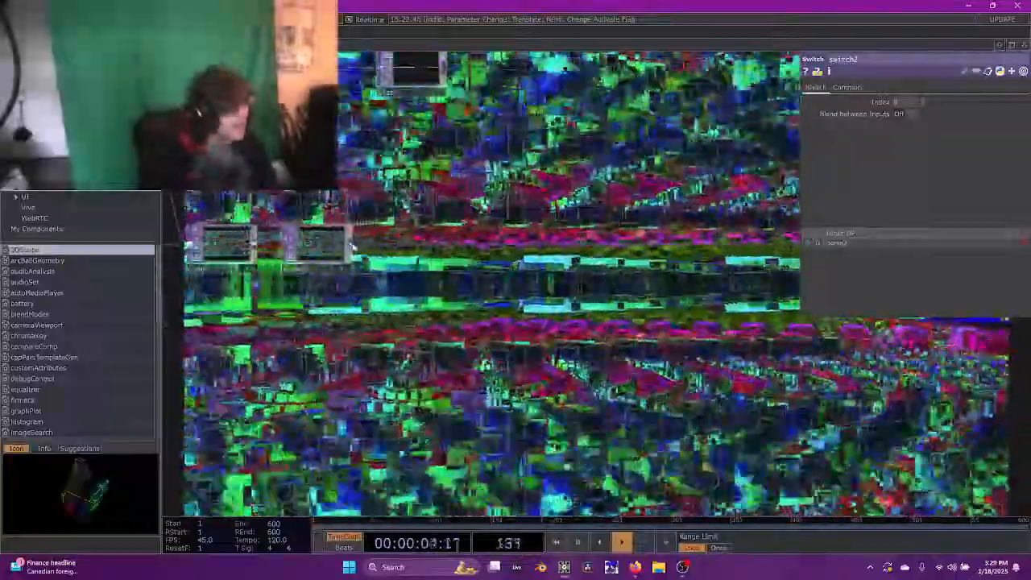
Branch a Composite TOP off noise2, connect it as switch2's second input and select it with Index 1
key(Tab)
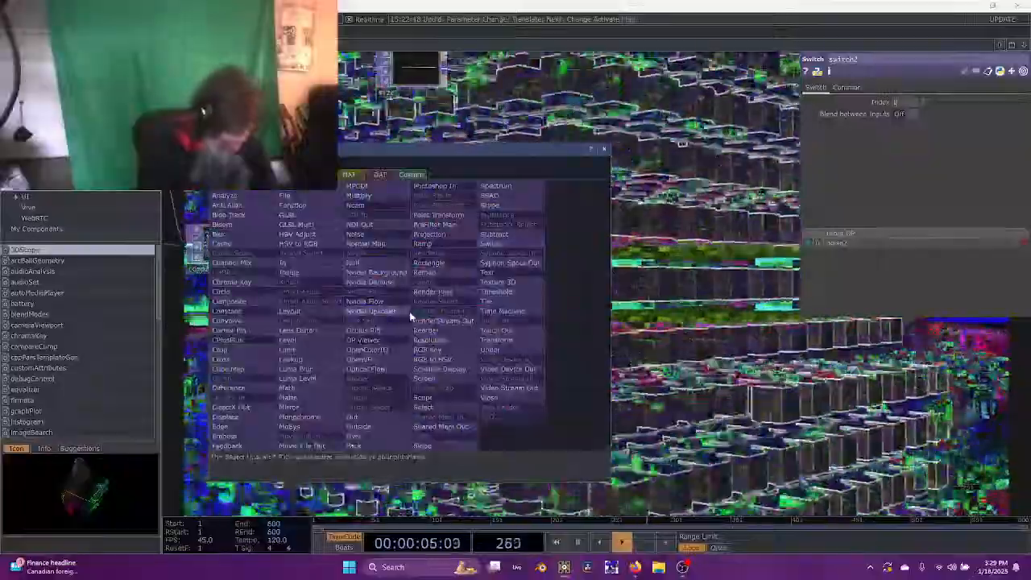
click(410, 316)
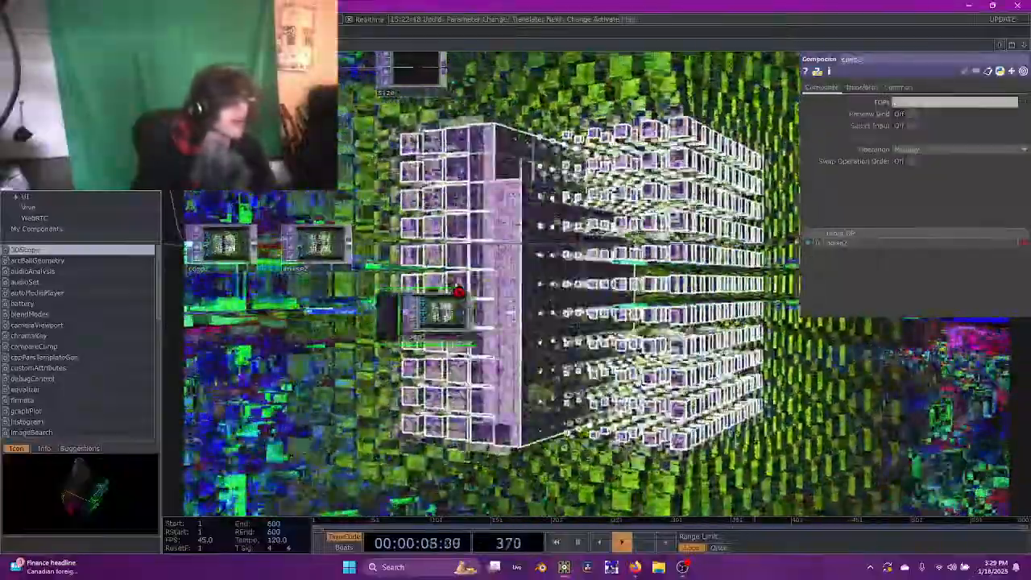
scroll(683, 314, down, 2)
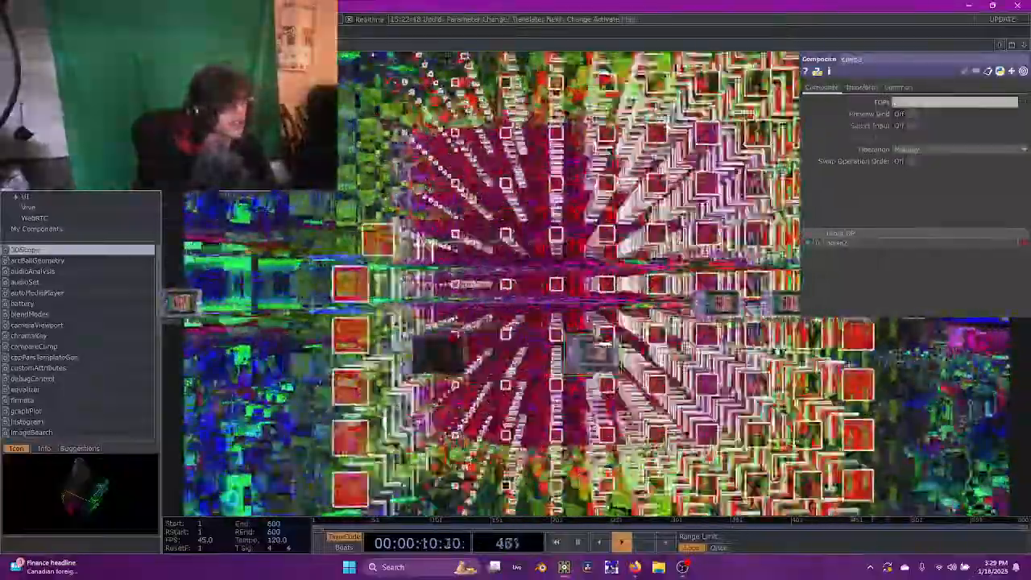
drag(439, 352, 620, 355)
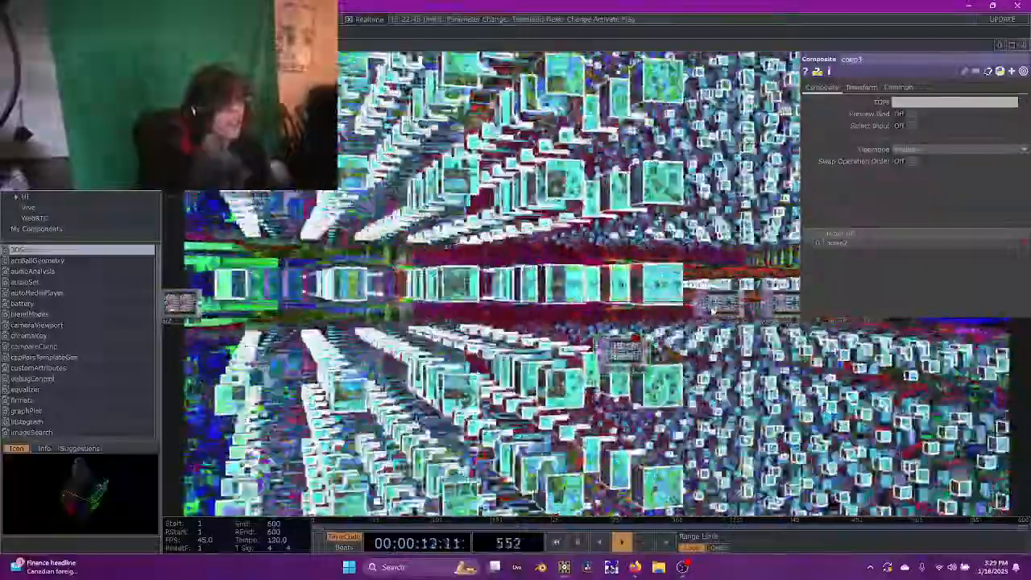
click(713, 310)
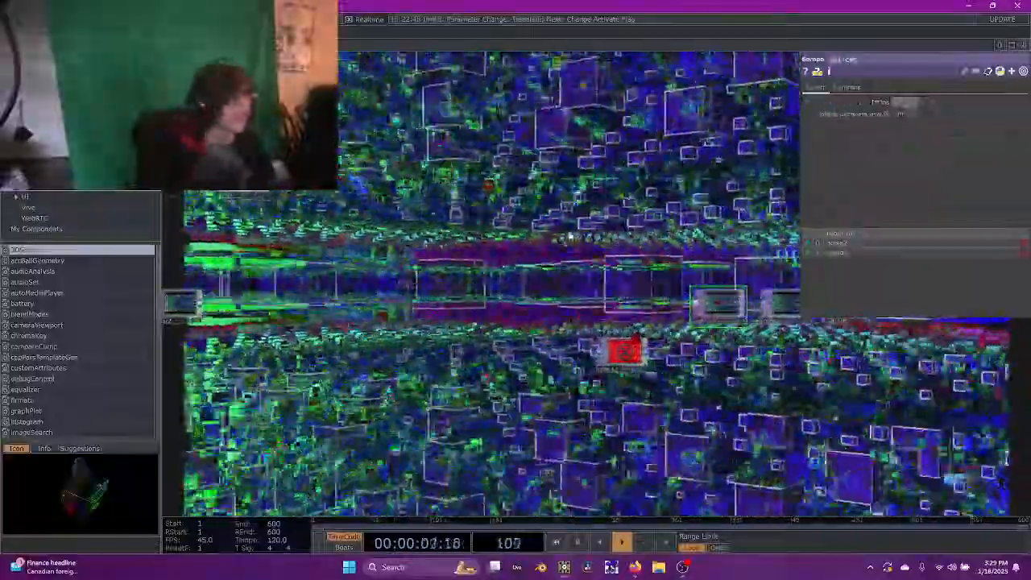
drag(570, 237, 586, 221)
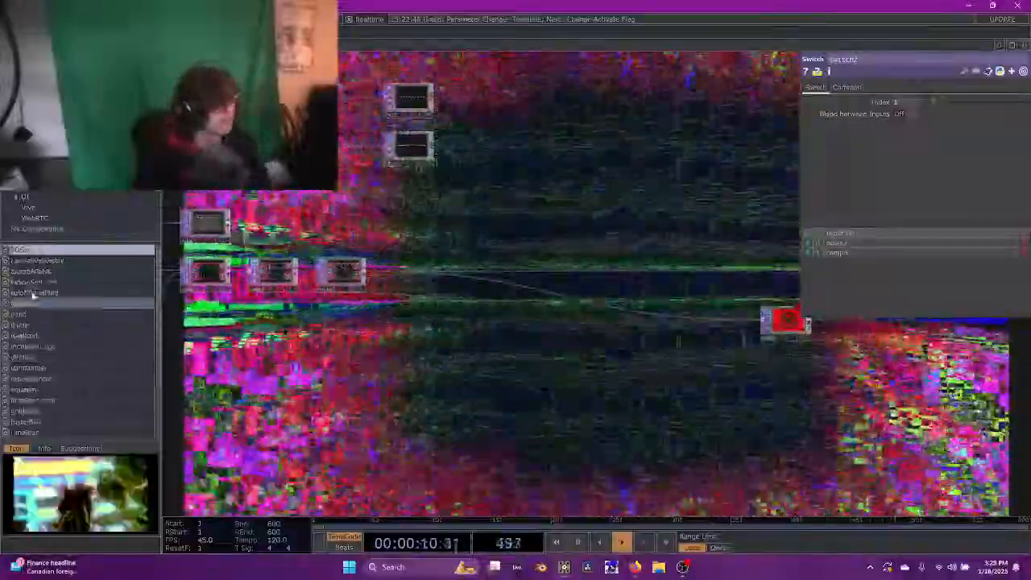
Add the sharpen component from the Palette, wire it between noise2 and comp3, and place it midway between them
scroll(33, 295, down, 2)
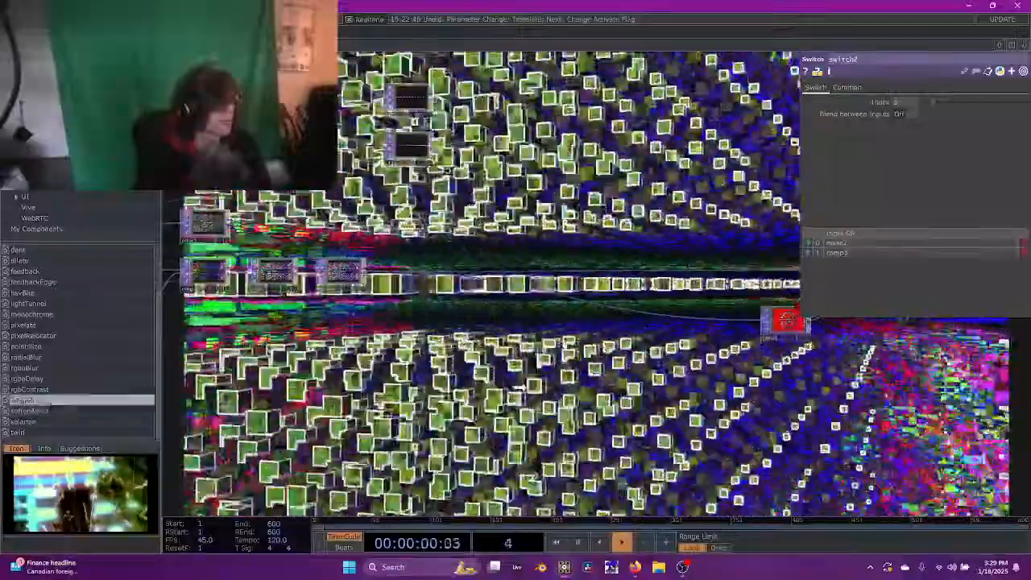
drag(523, 389, 528, 388)
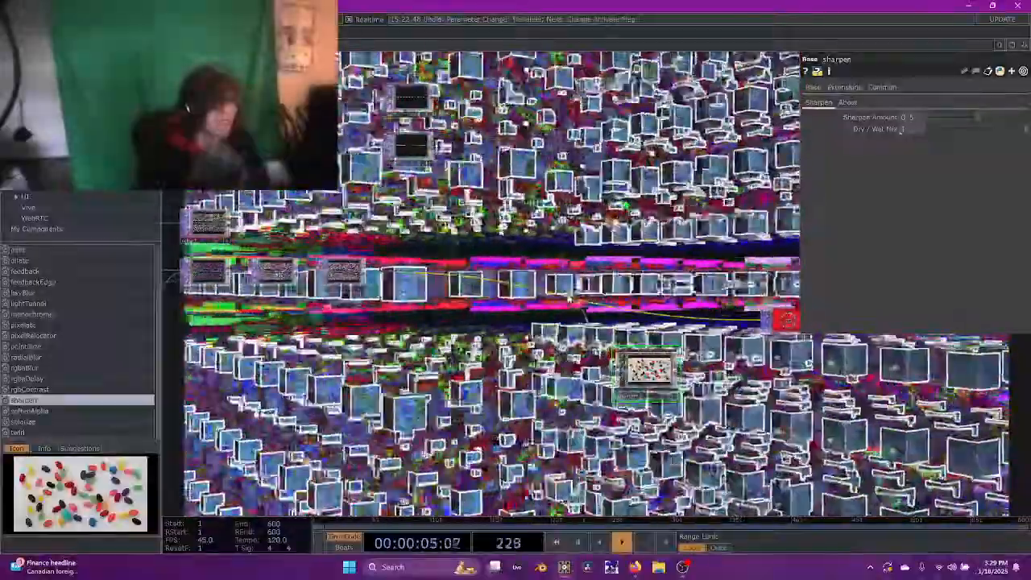
drag(570, 299, 618, 370)
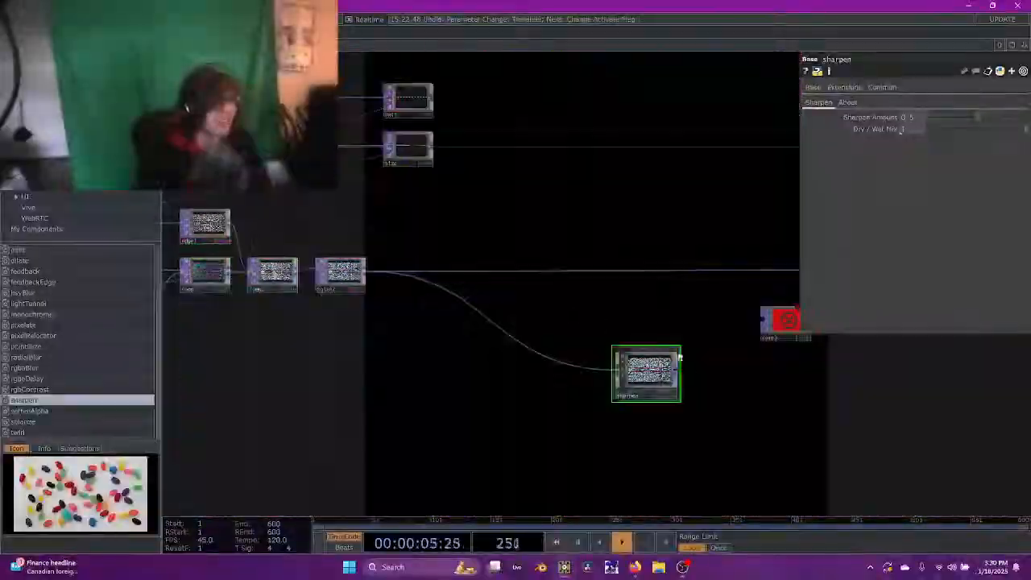
drag(742, 328, 764, 323)
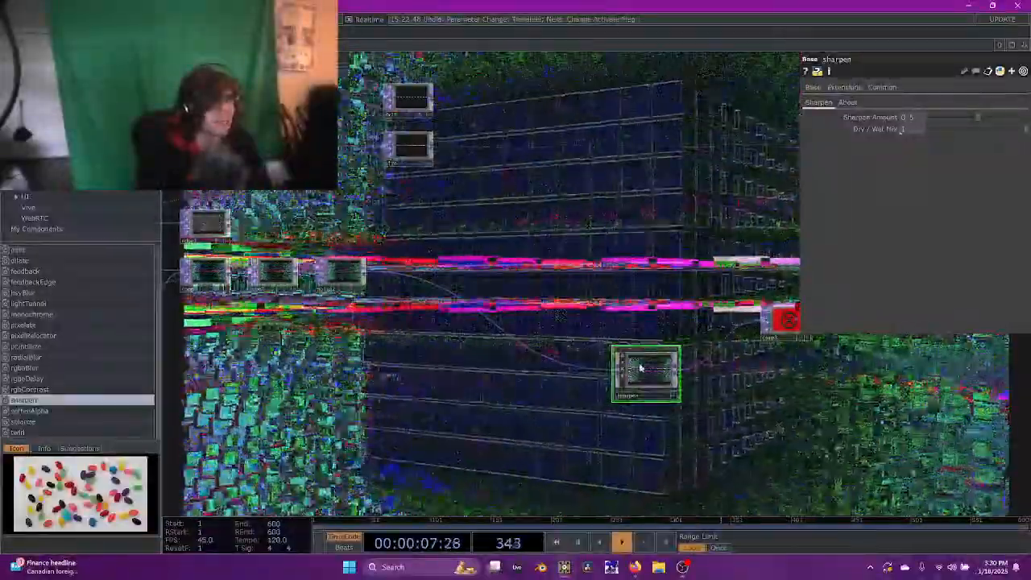
drag(604, 311, 538, 311)
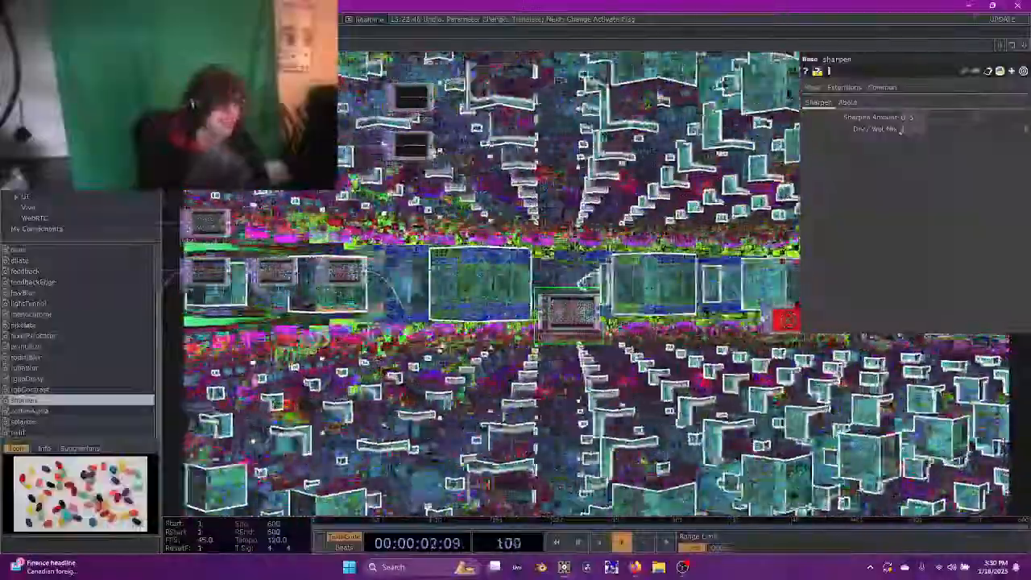
Add a Slope TOP to the network just below the sharpen component
key(Tab)
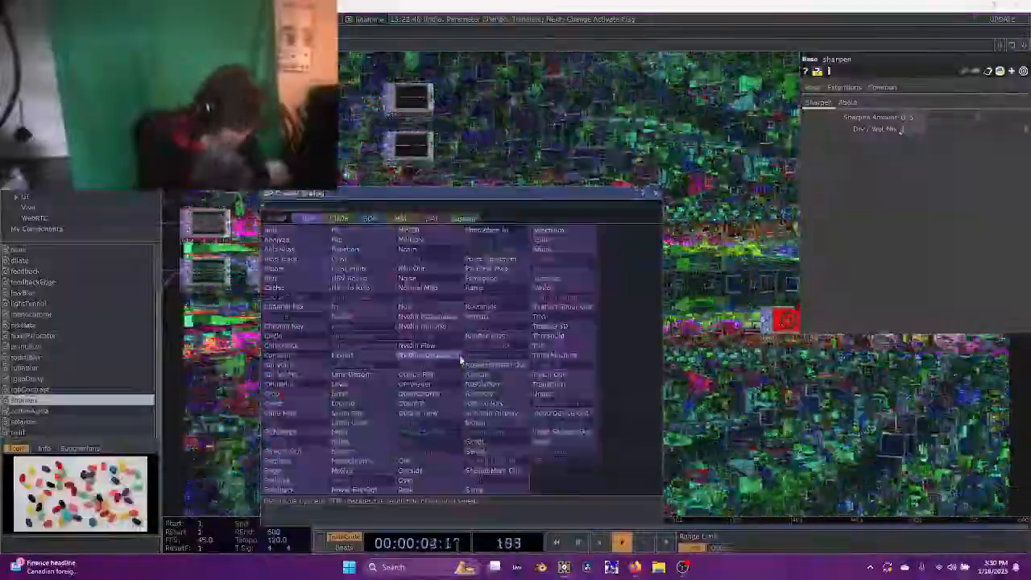
text(slop)
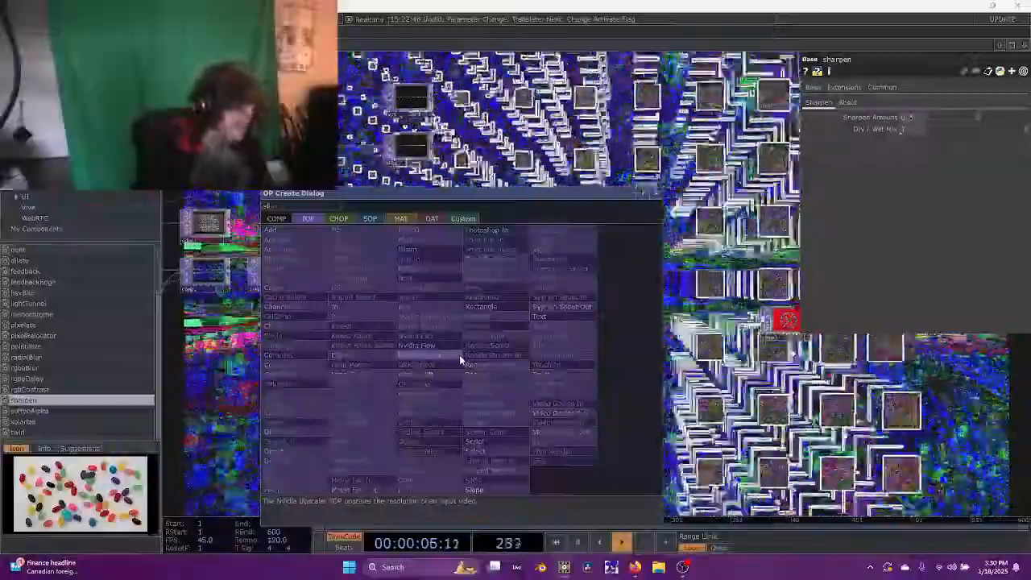
click(479, 489)
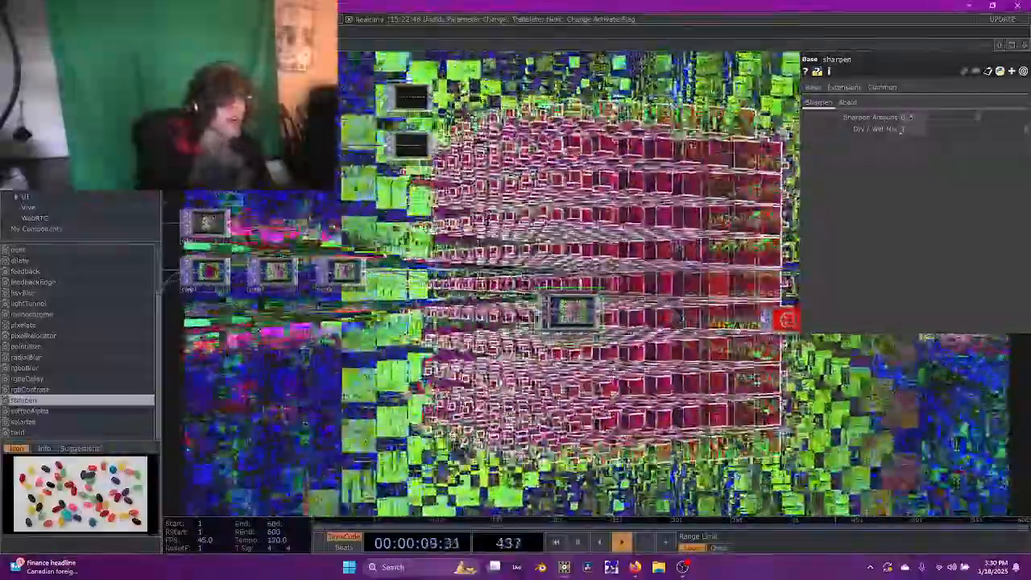
click(508, 370)
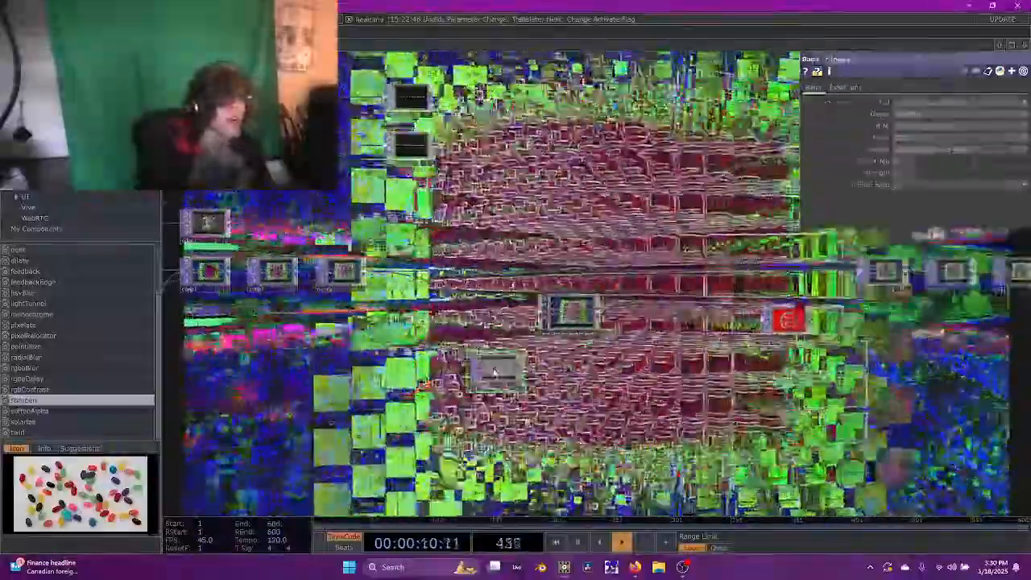
Move slope1 further along the lower branch and insert a Blur TOP directly before it
drag(506, 371, 574, 365)
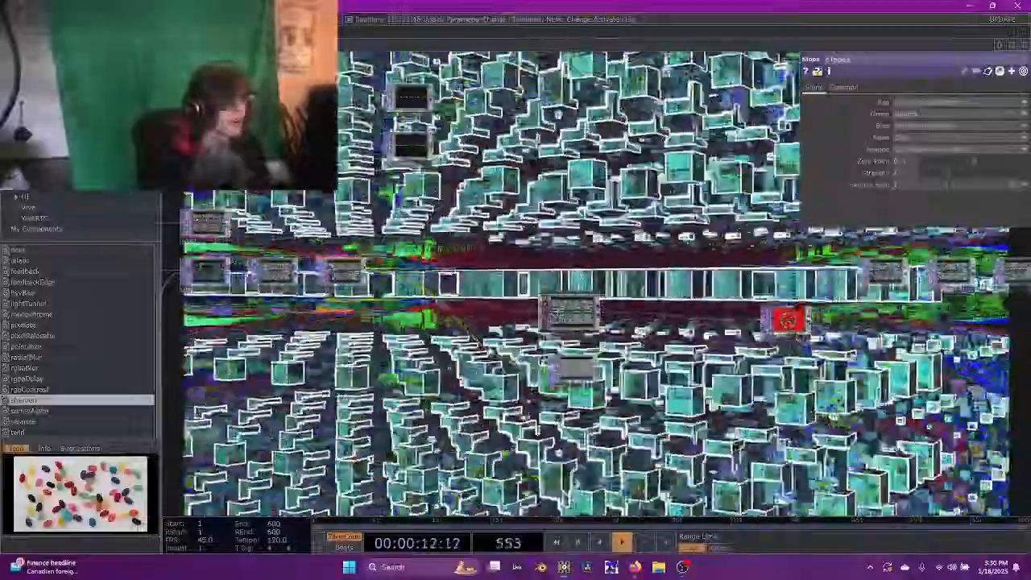
right_click(493, 330)
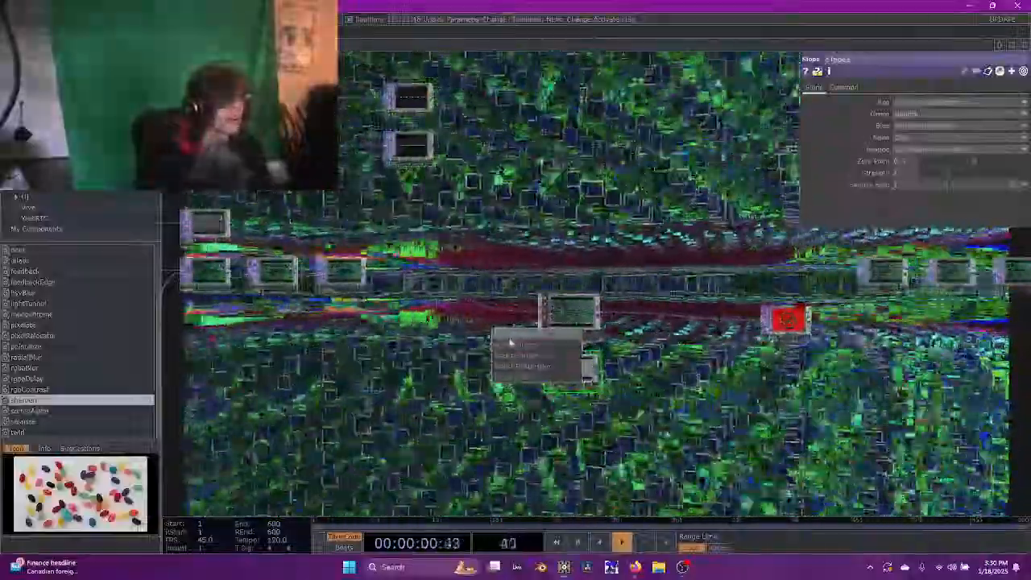
click(510, 343)
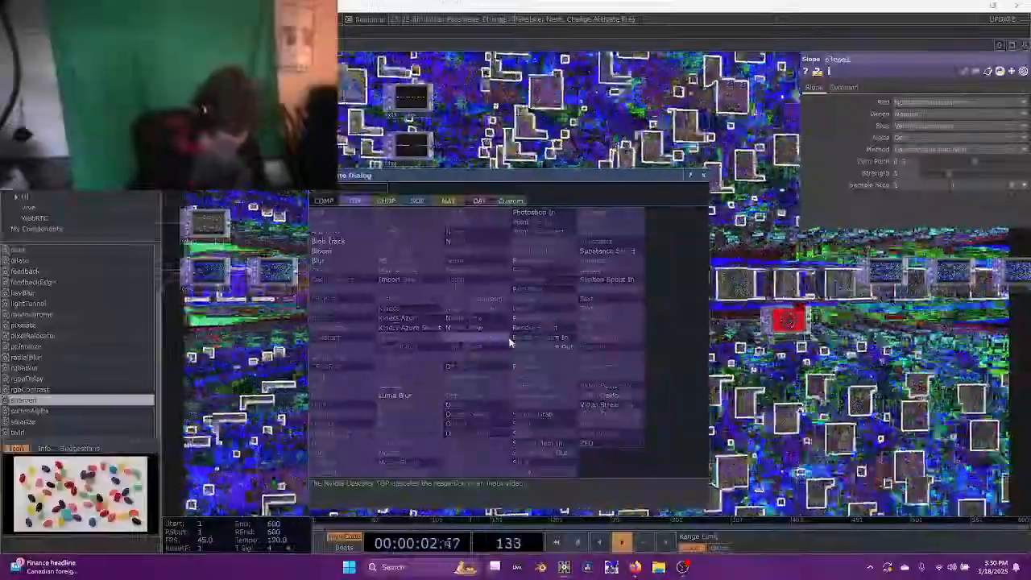
click(510, 343)
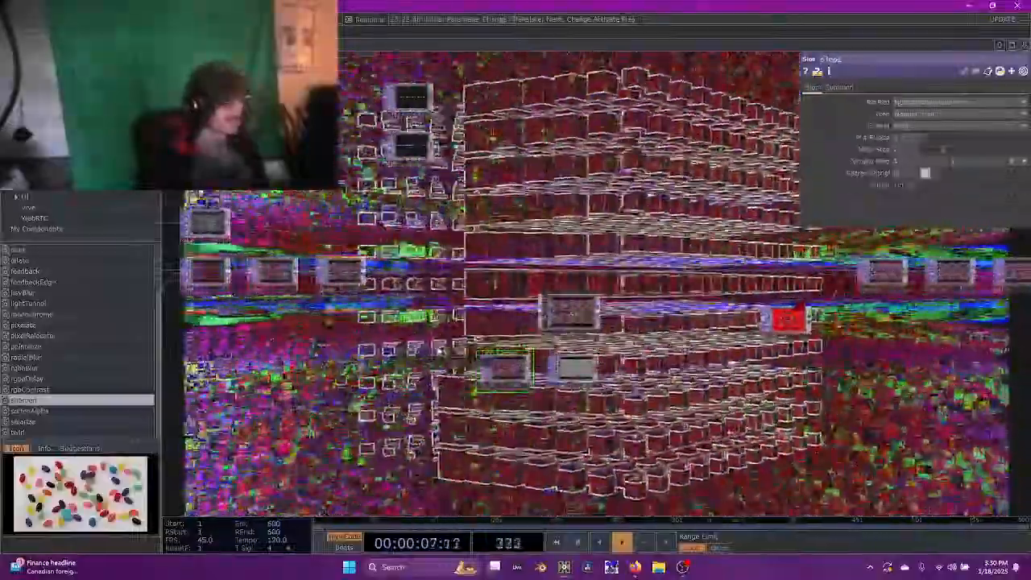
Insert a Feedback TOP directly before blur1 in the branch below the sharpen component
right_click(442, 352)
click(409, 311)
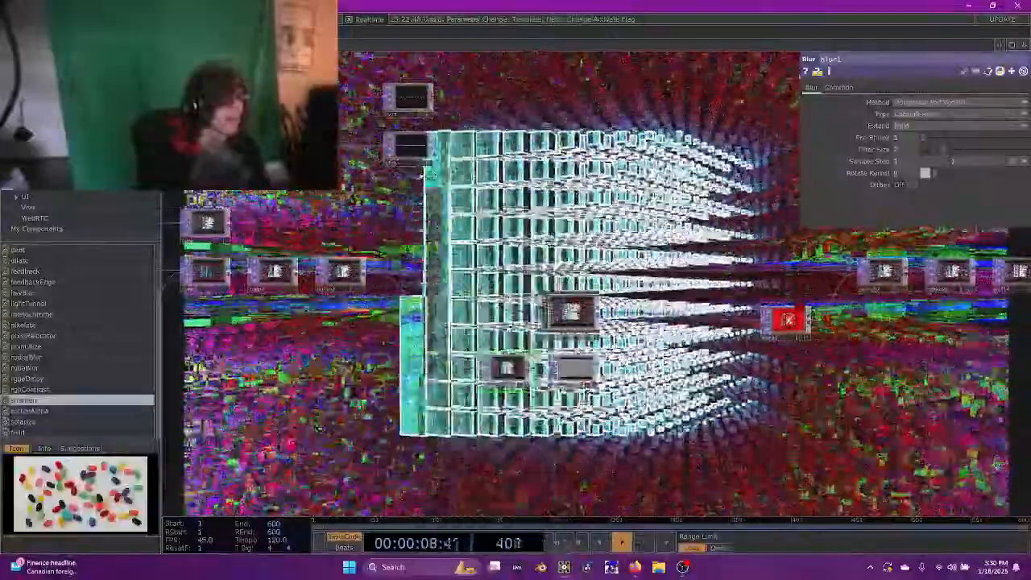
key(Tab)
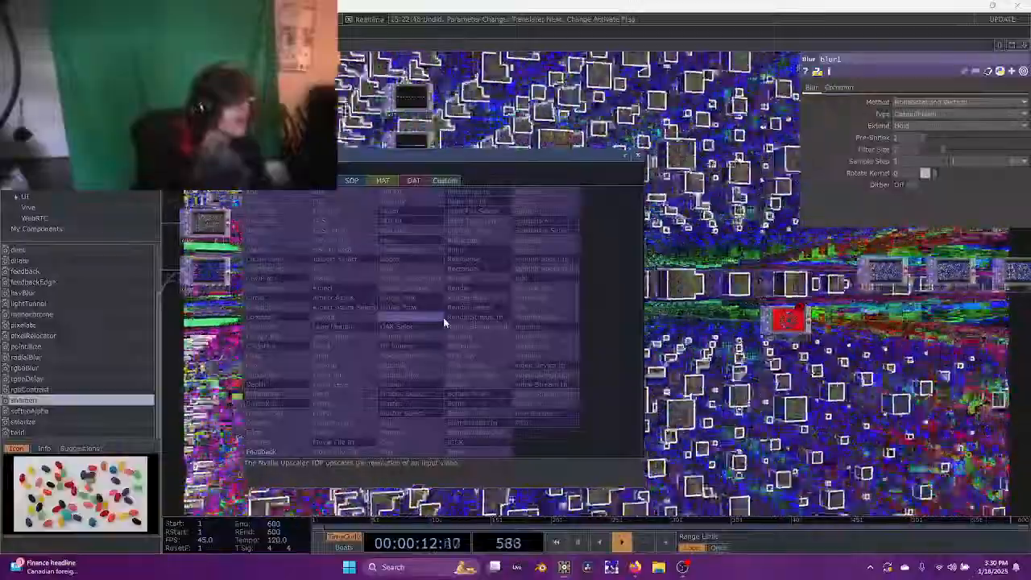
click(261, 450)
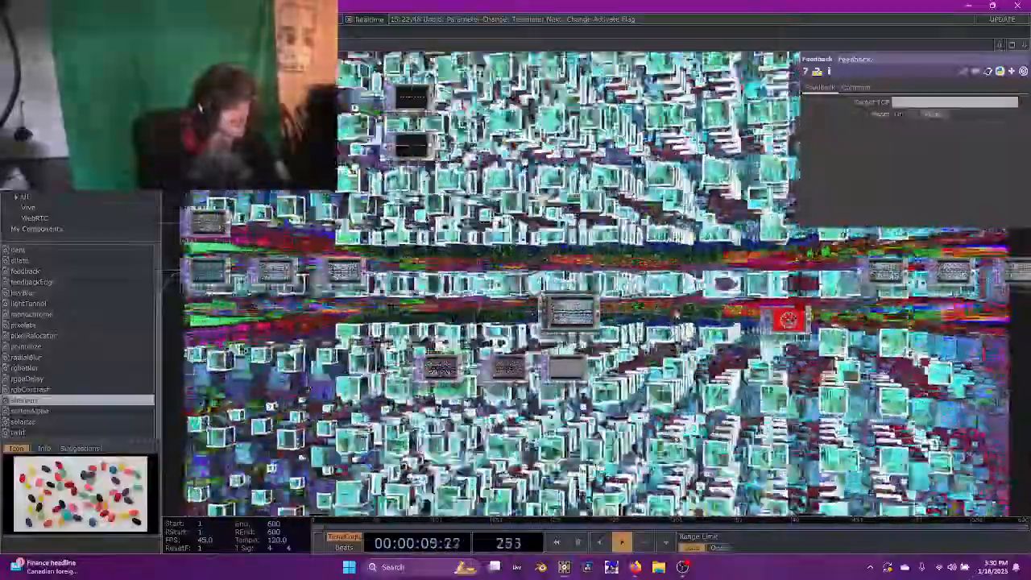
Insert a Displace TOP between sharpen and comp3 and connect slope1 to its second input
key(Tab)
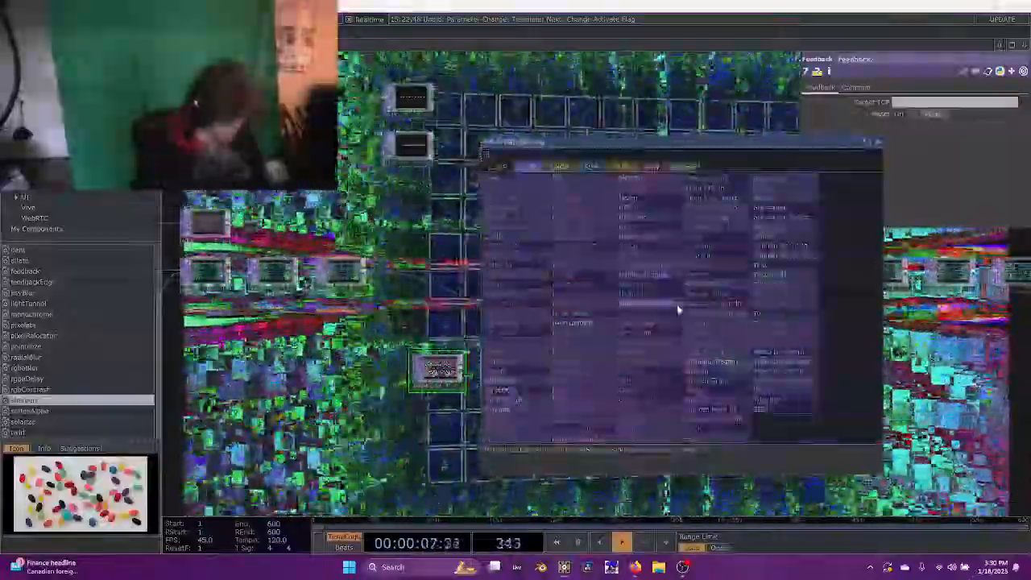
click(506, 415)
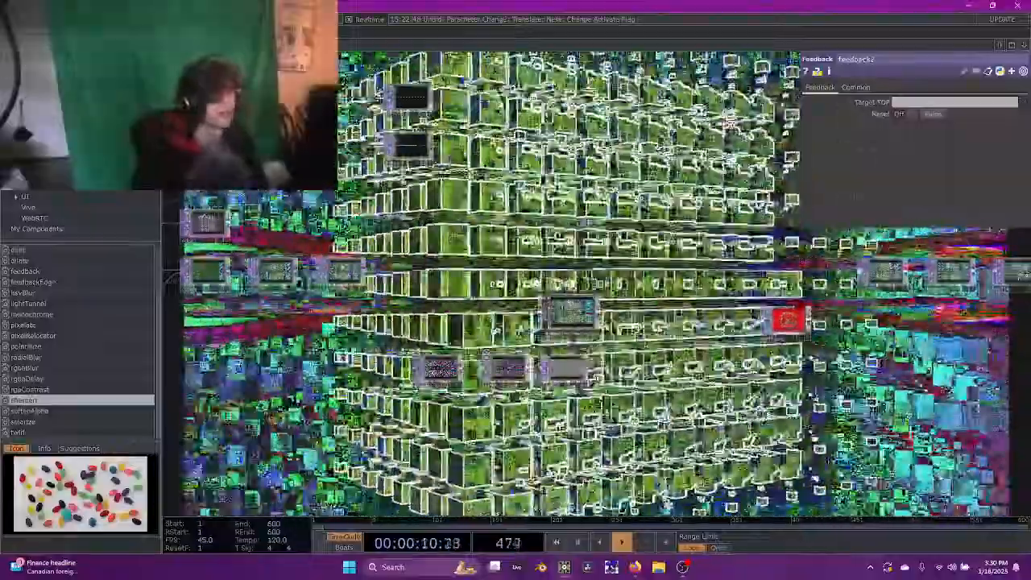
click(567, 370)
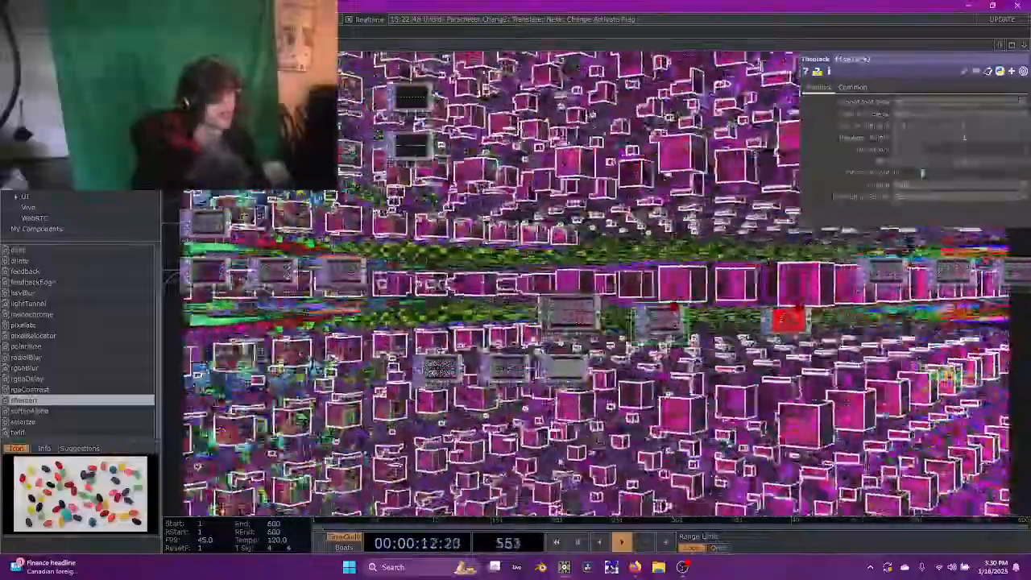
drag(592, 369, 638, 334)
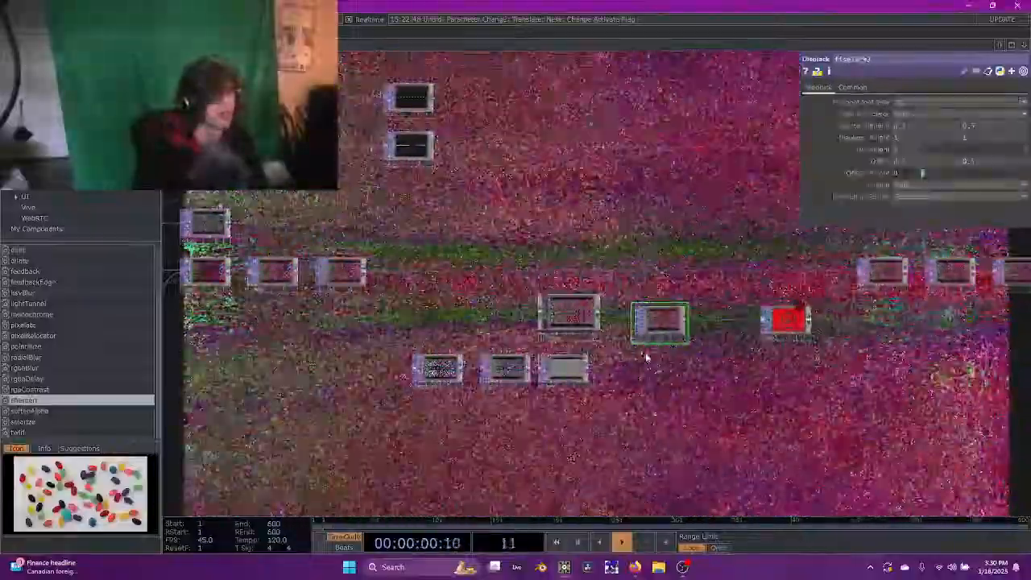
Set displace1's Displace Weight to 0.002 for the first value and 0 for the second
scroll(644, 350, up, 5)
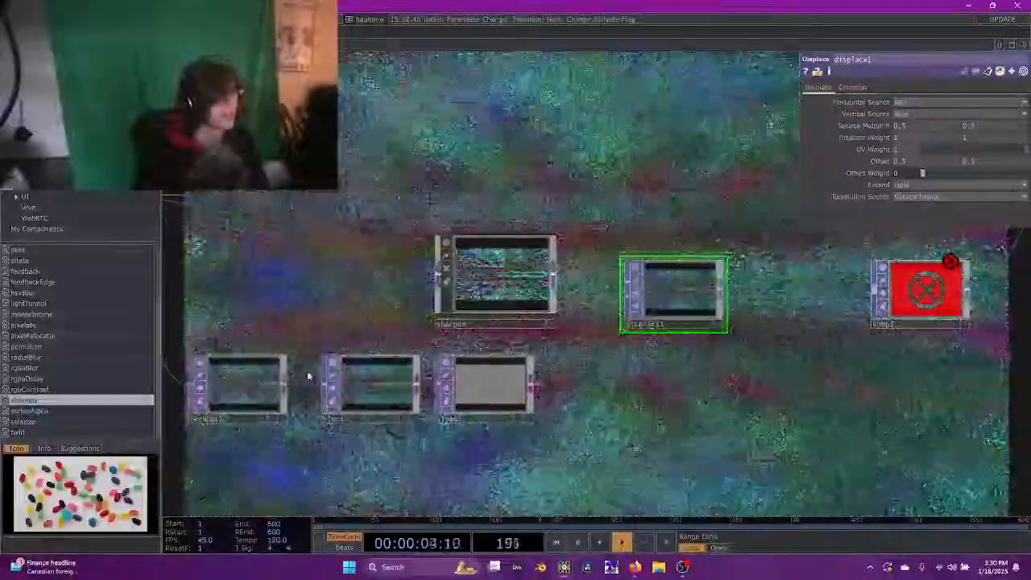
click(374, 388)
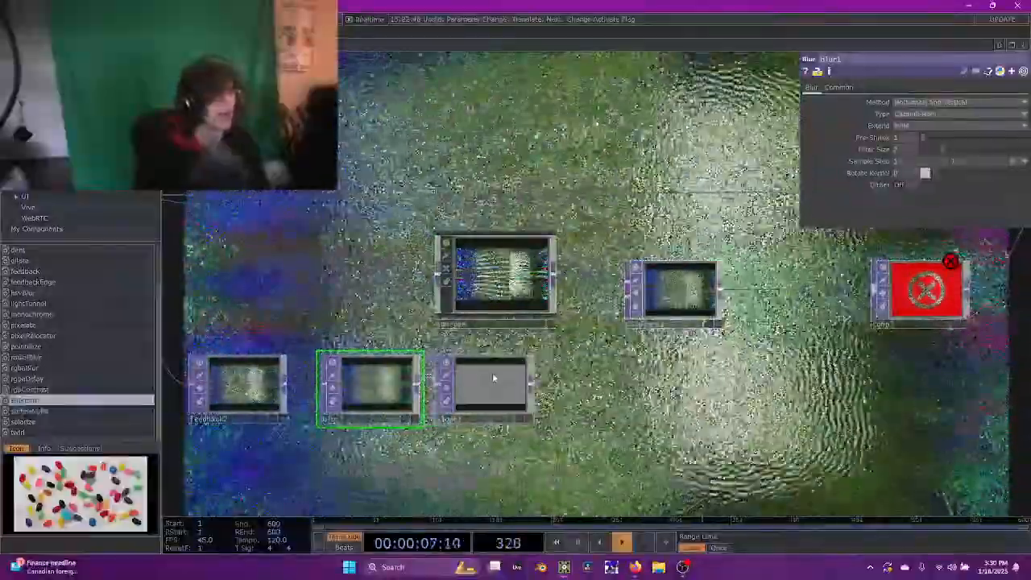
click(494, 377)
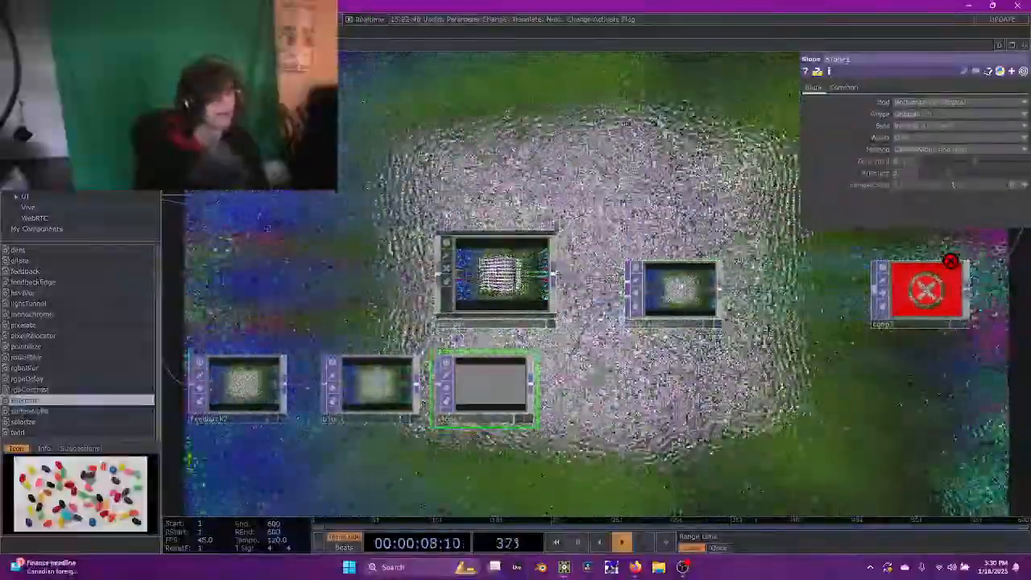
click(677, 290)
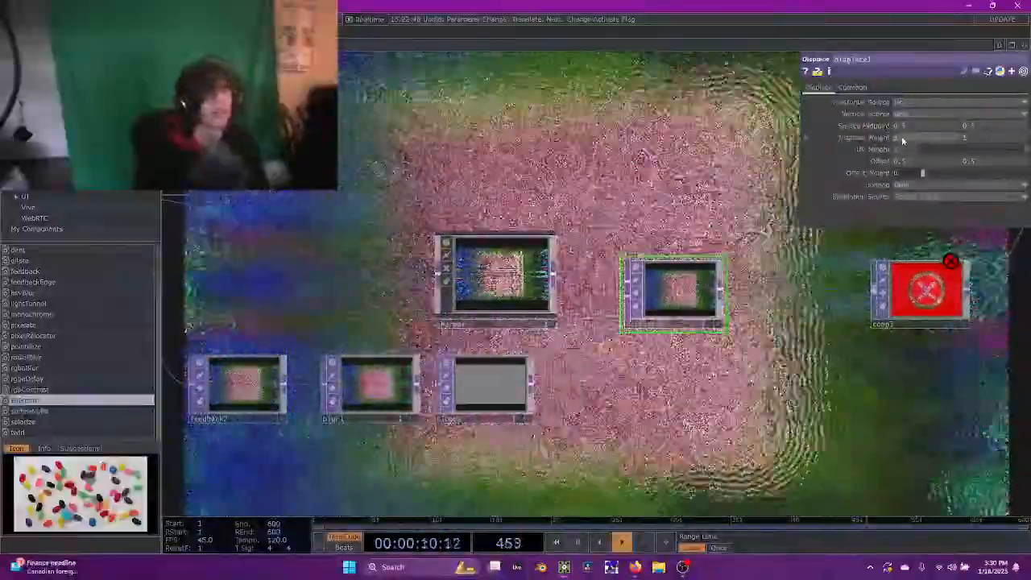
mouse_move(902, 141)
middle_down()
mouse_move(905, 127)
mouse_move(915, 142)
middle_up()
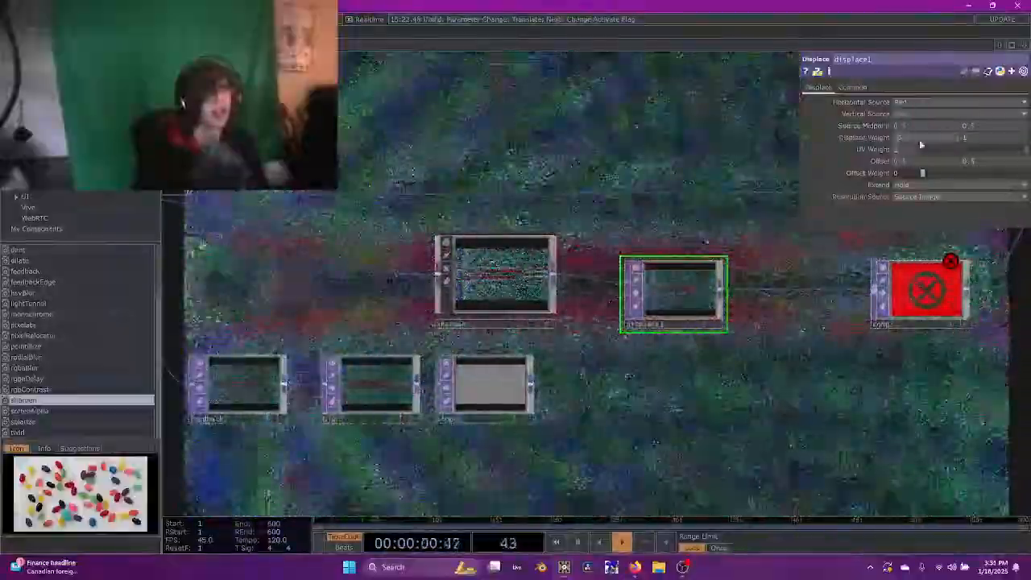
key(Caps_Lock)
key(Caps_Lock)
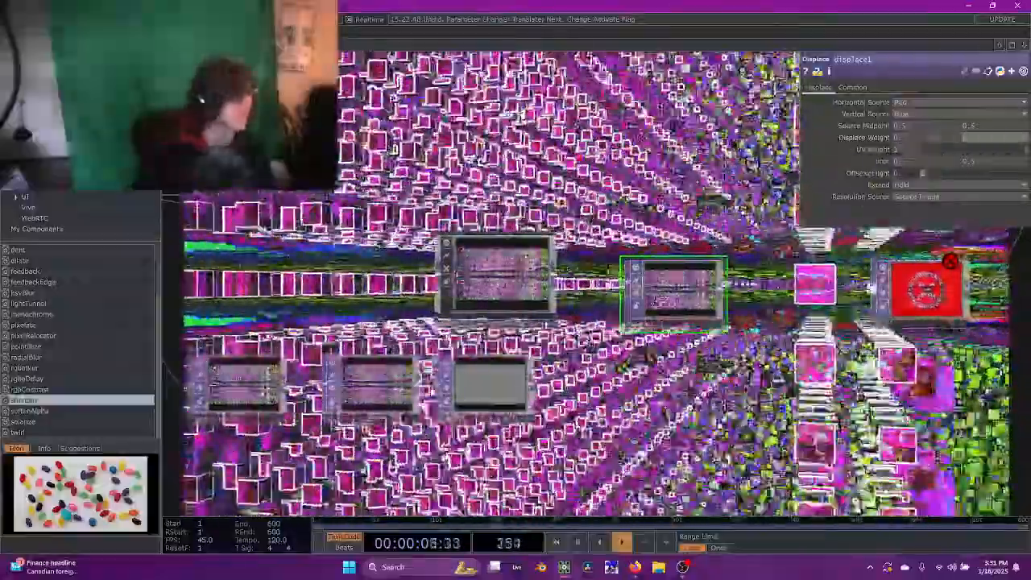
click(489, 376)
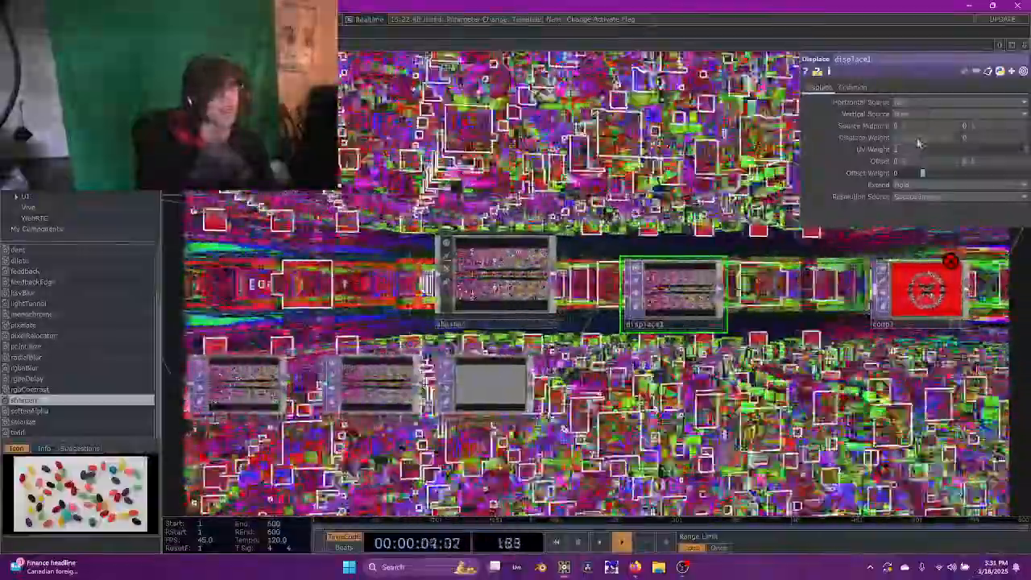
drag(918, 140, 900, 139)
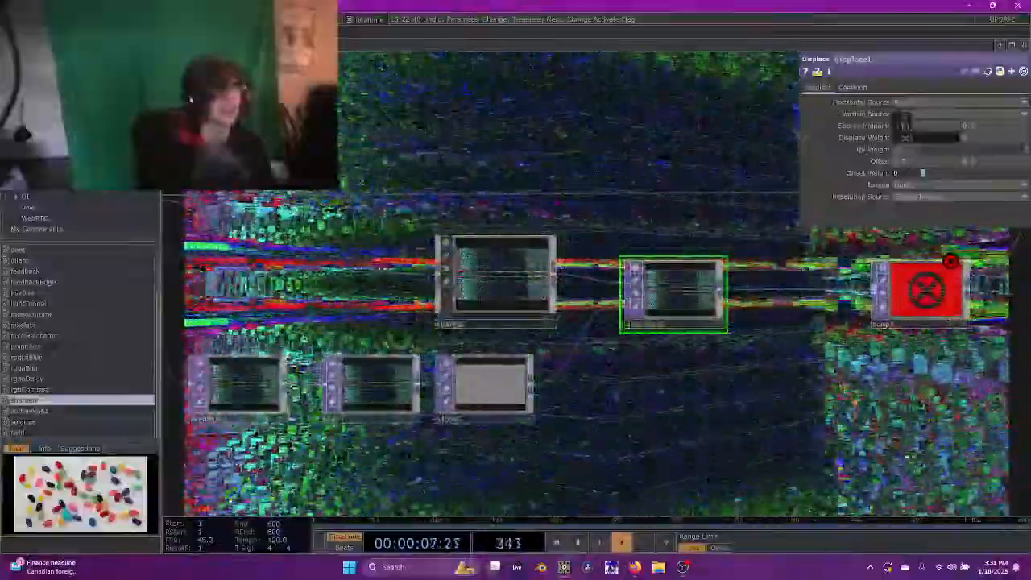
Adjust the second Displace Weight value of displace1
scroll(347, 121, down, 2)
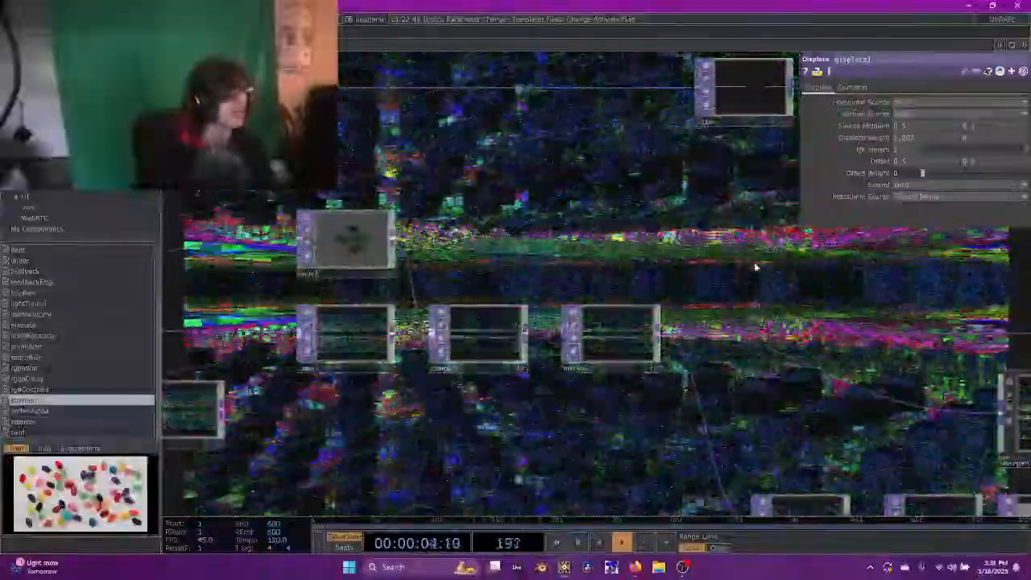
drag(904, 299, 366, 89)
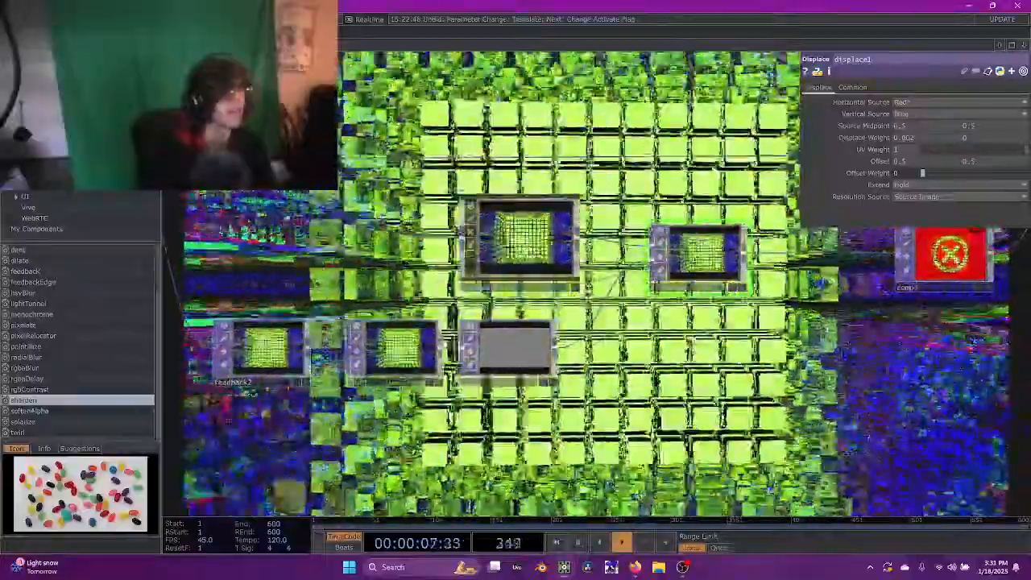
drag(631, 328, 583, 302)
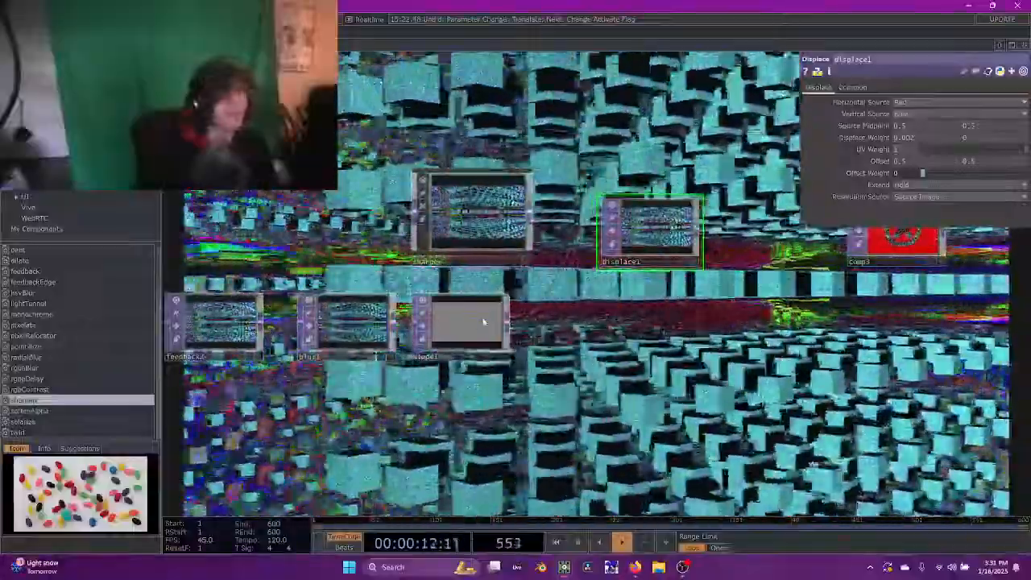
click(490, 323)
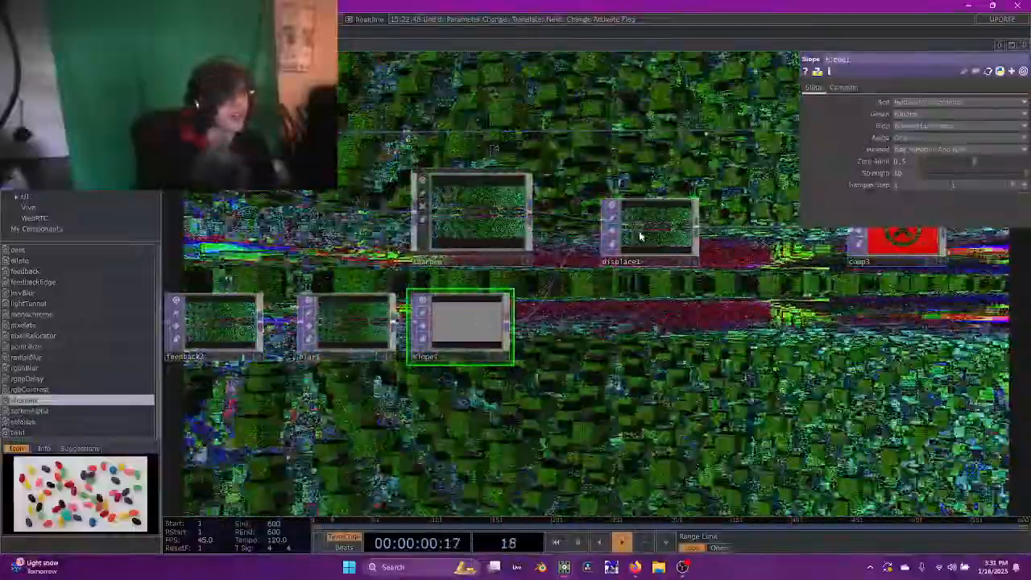
click(641, 256)
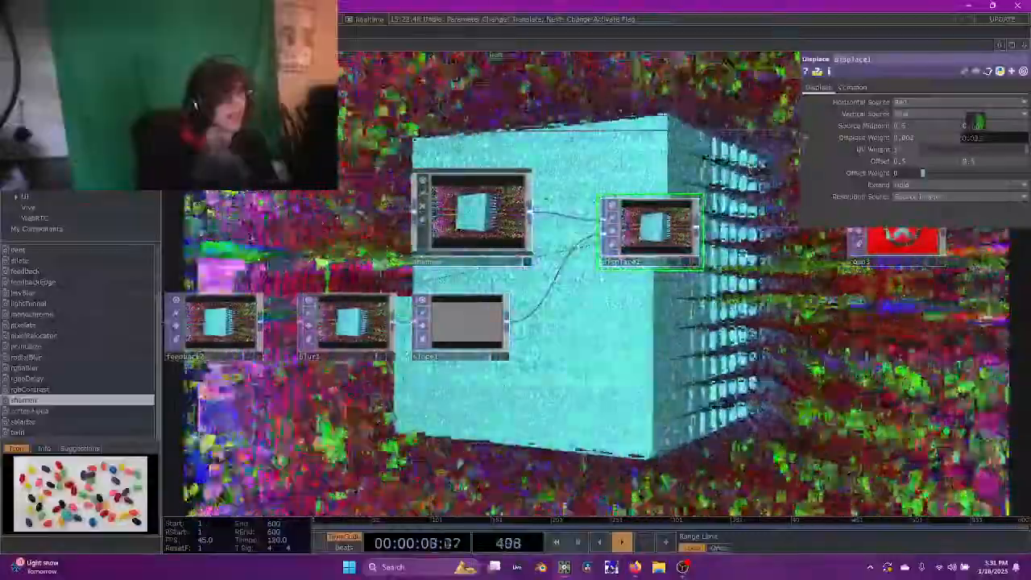
key(Return)
Review the feedback2, blur1 and slope1 parameters, and set displace1's Displace Weight to -1
drag(527, 387, 672, 370)
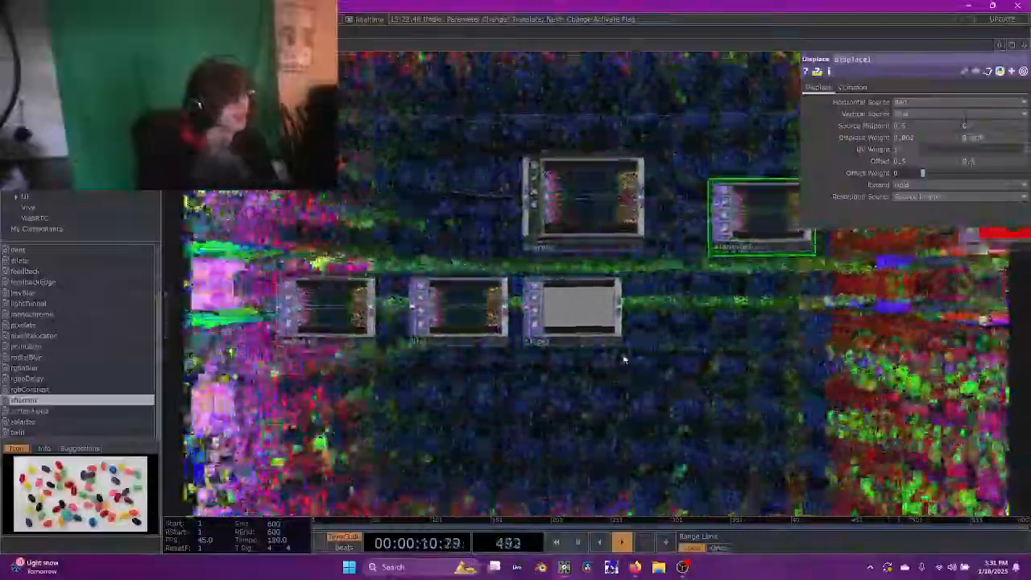
click(631, 306)
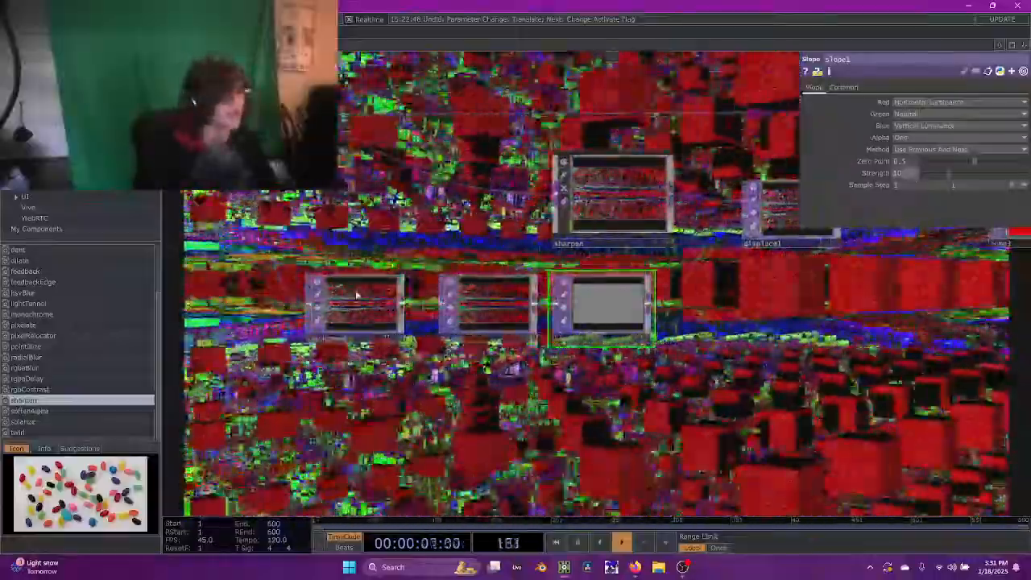
click(357, 294)
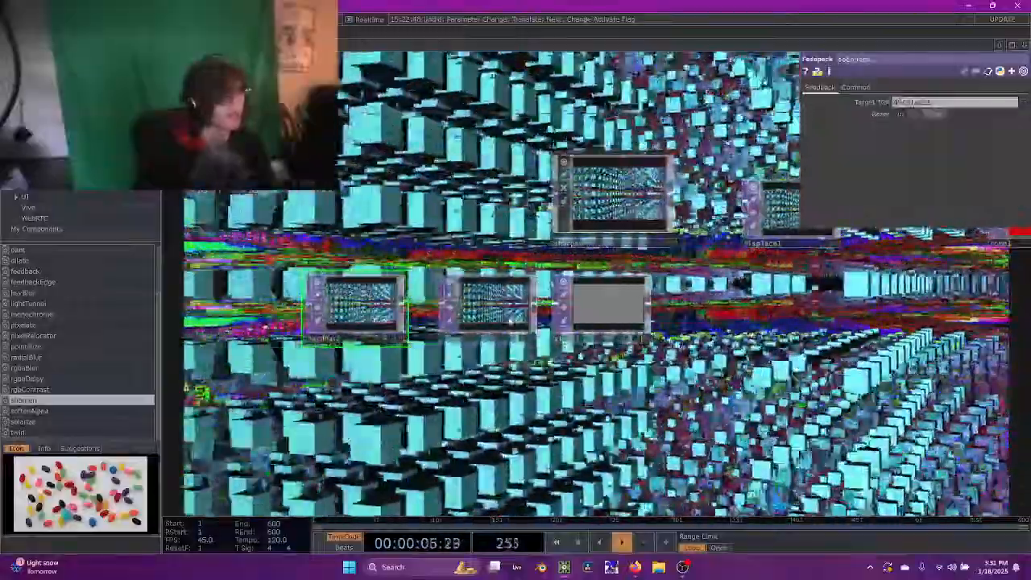
click(511, 321)
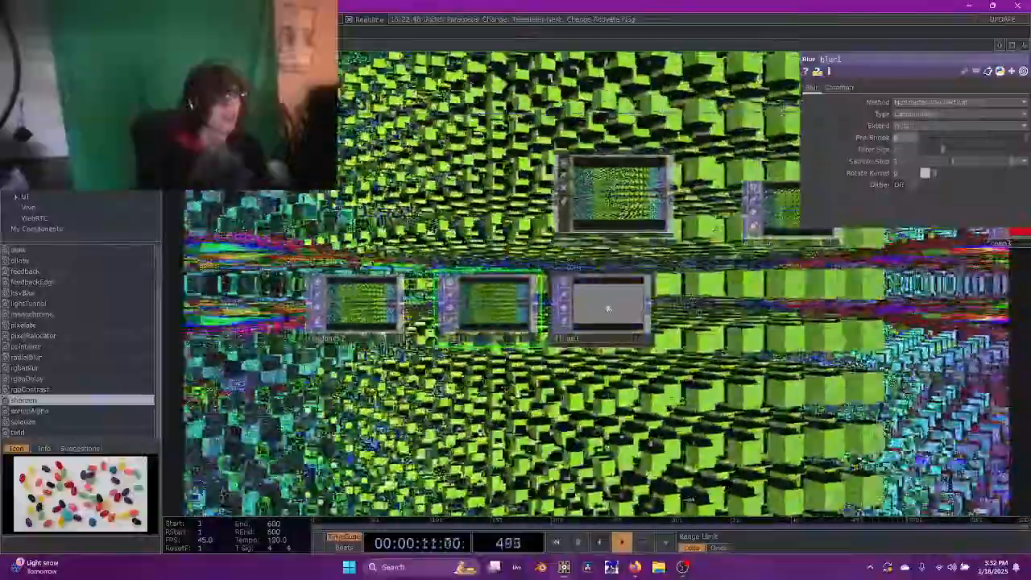
click(607, 307)
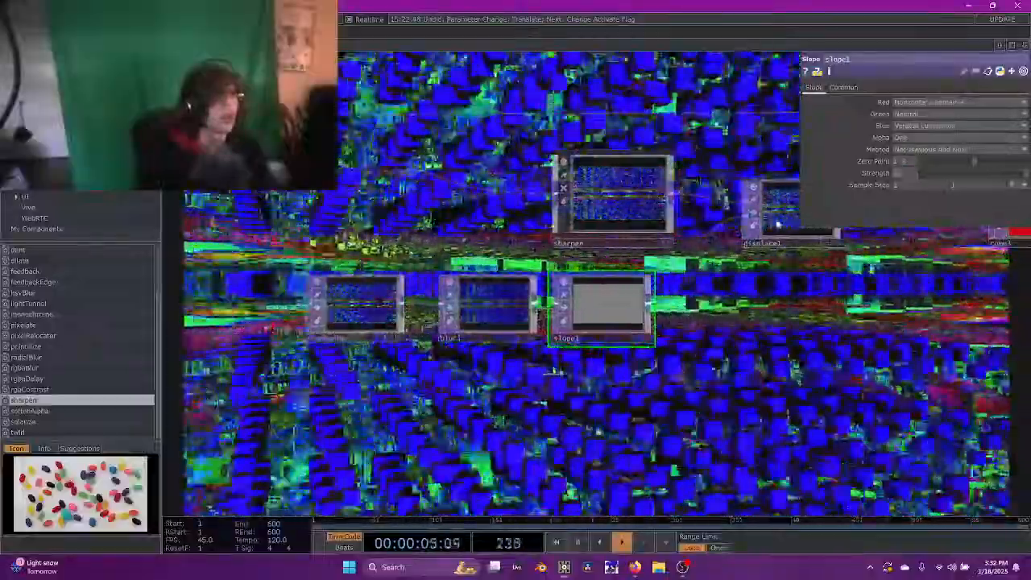
click(818, 219)
drag(958, 138, 737, 131)
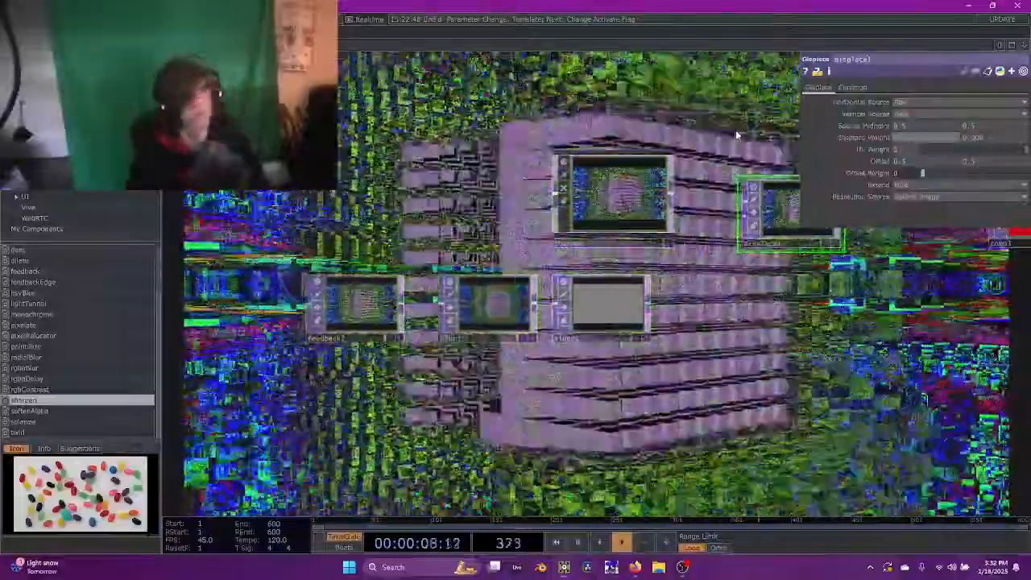
text(-1)
key(Tab)
Undo the last displace1 parameter changes and remove the comp3 operator between displace1 and switch2
drag(674, 375, 756, 307)
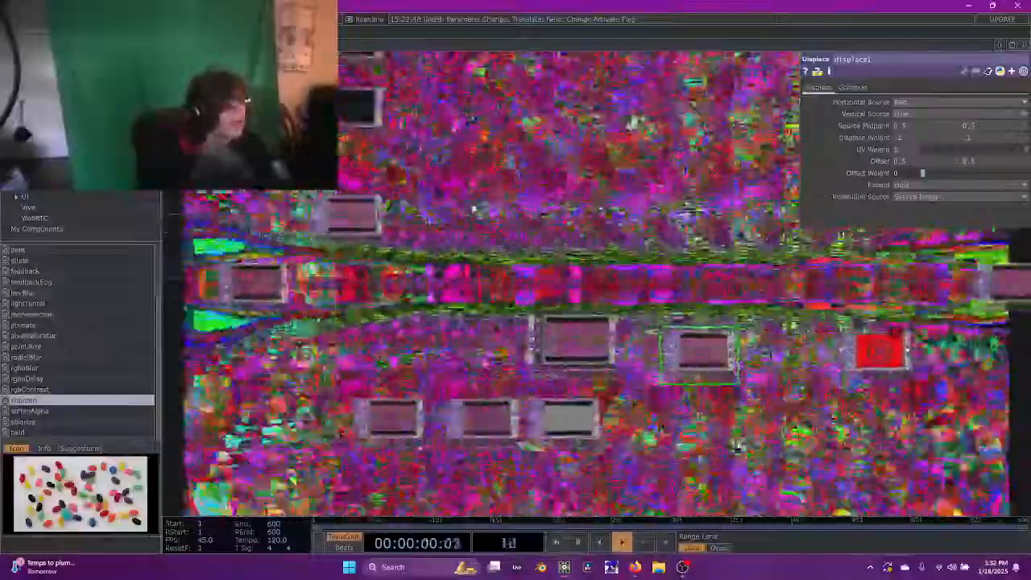
drag(432, 218, 524, 209)
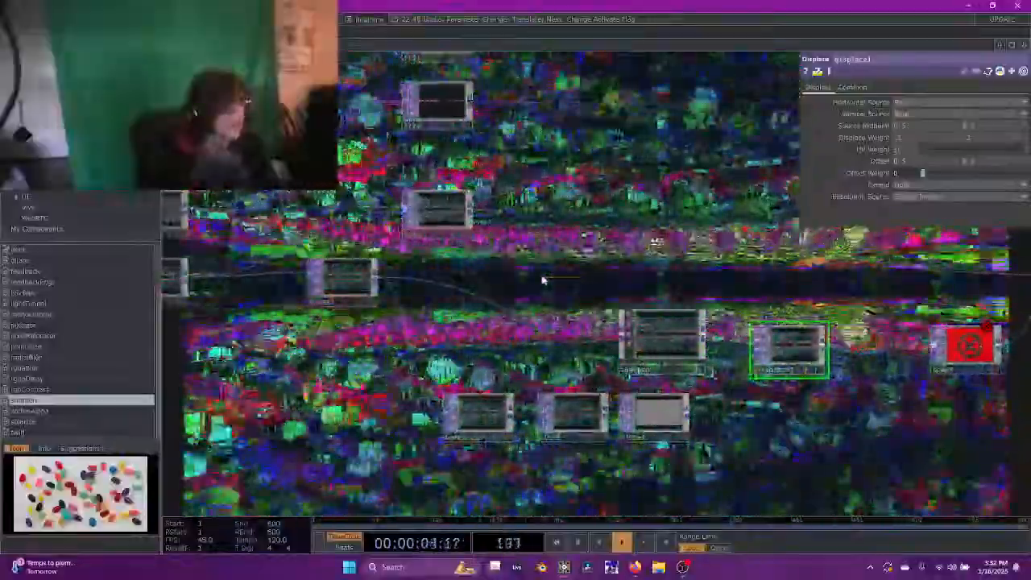
drag(454, 276, 443, 276)
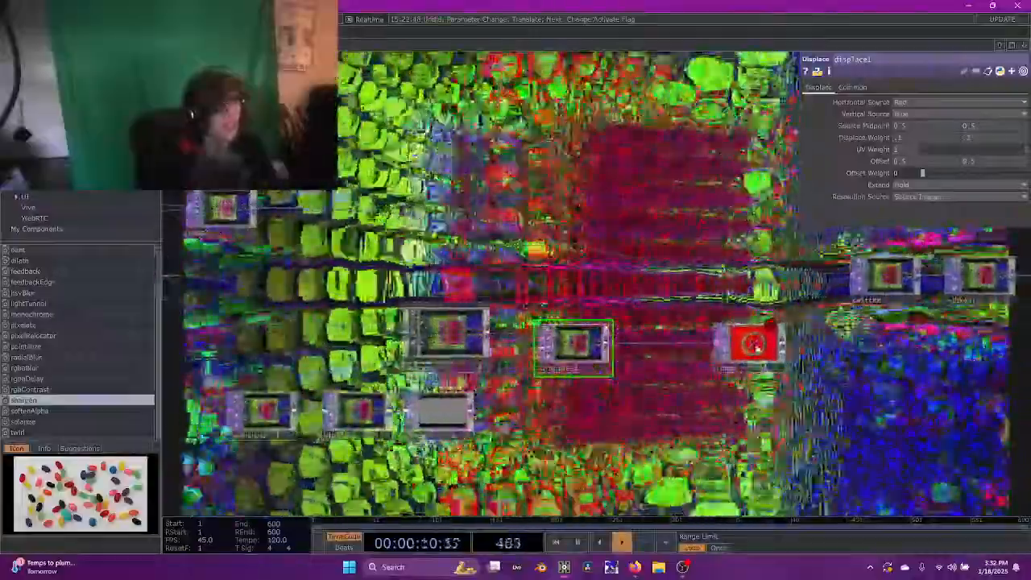
key(ctrl+z)
key(ctrl+z)
key(ctrl+z)
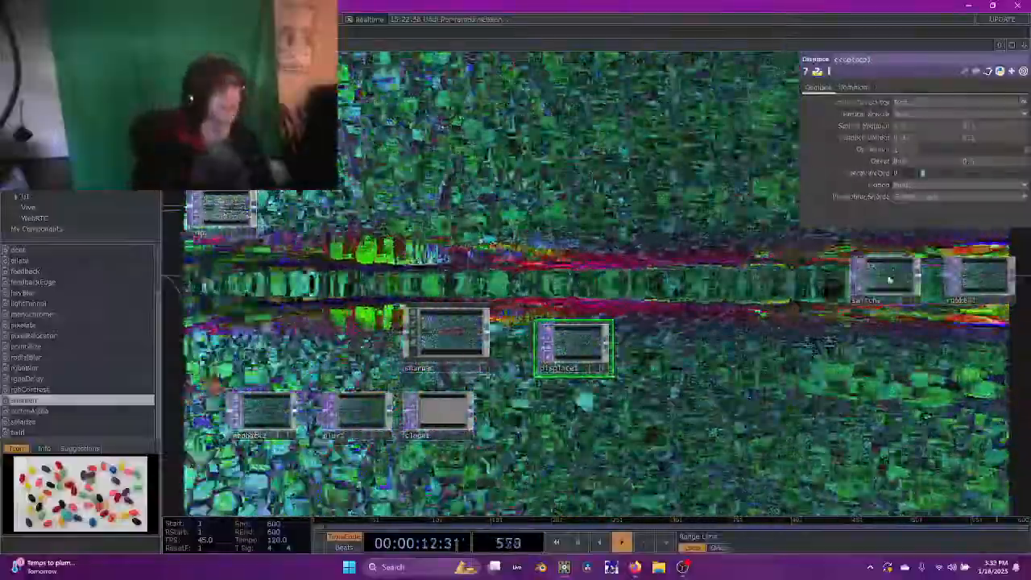
Vary switch2's Index to compare its two inputs, and set displace1's UV Weight to 1
click(879, 276)
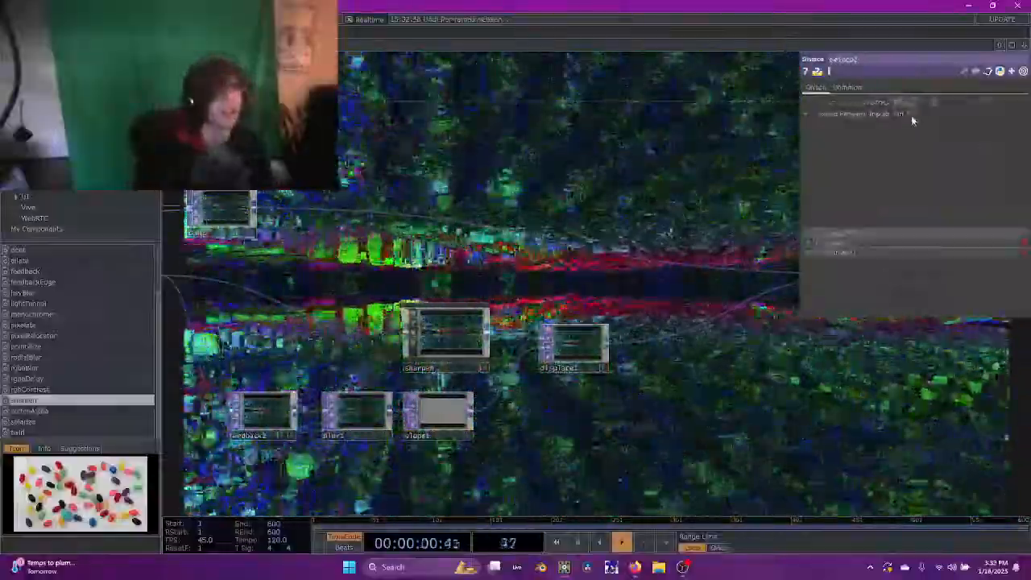
mouse_move(935, 102)
mouse_down()
mouse_move(916, 104)
mouse_move(927, 105)
mouse_up()
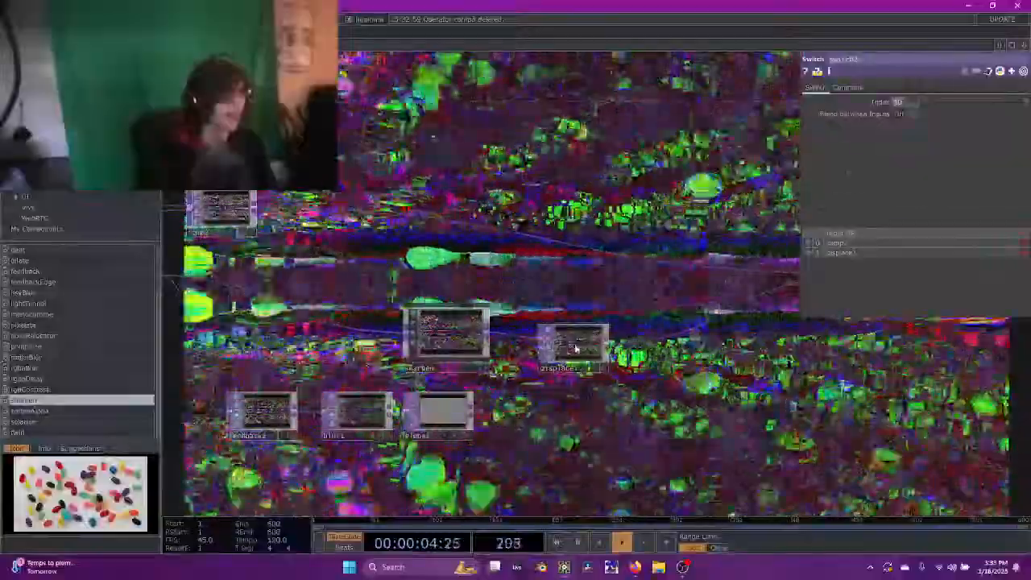
click(573, 343)
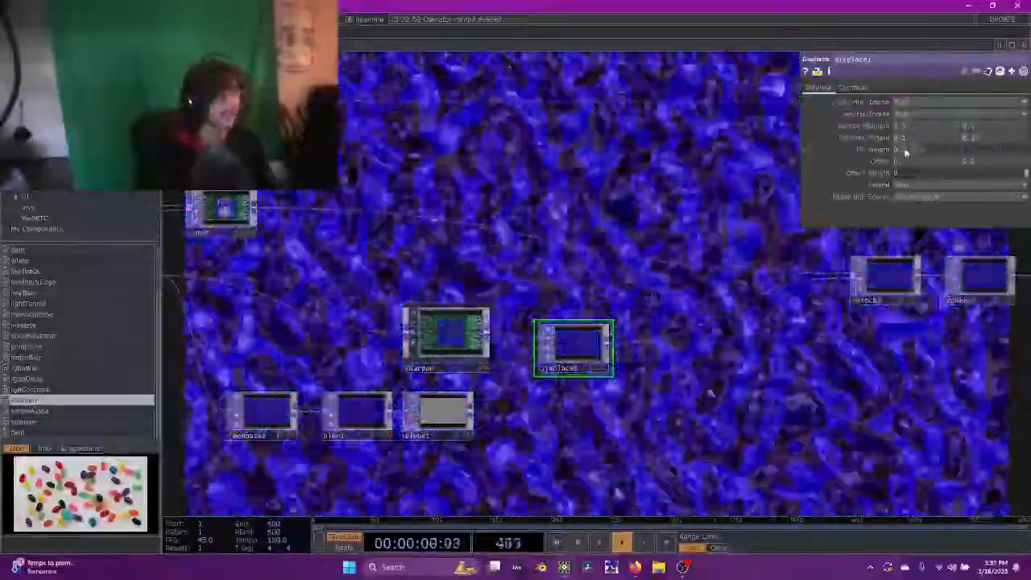
drag(905, 153, 1029, 150)
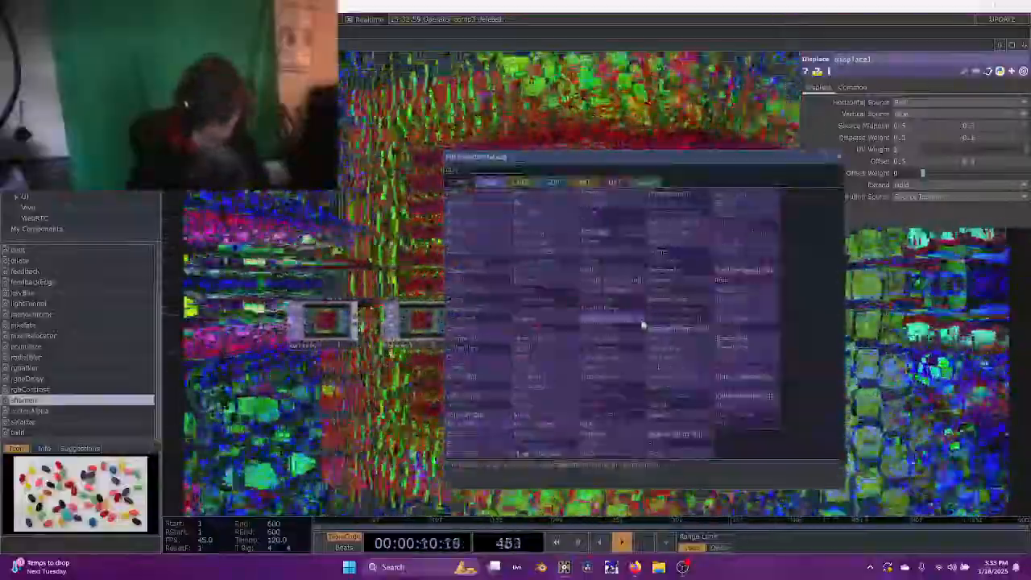
Place an Out TOP after null4, view the output in a maximized perform window, and return to the network
click(643, 325)
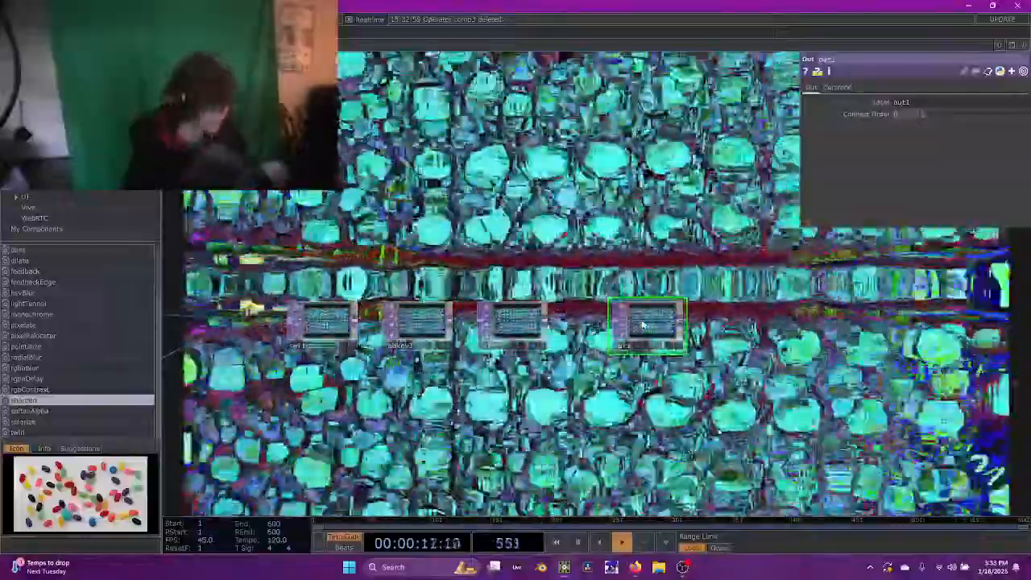
key(F1)
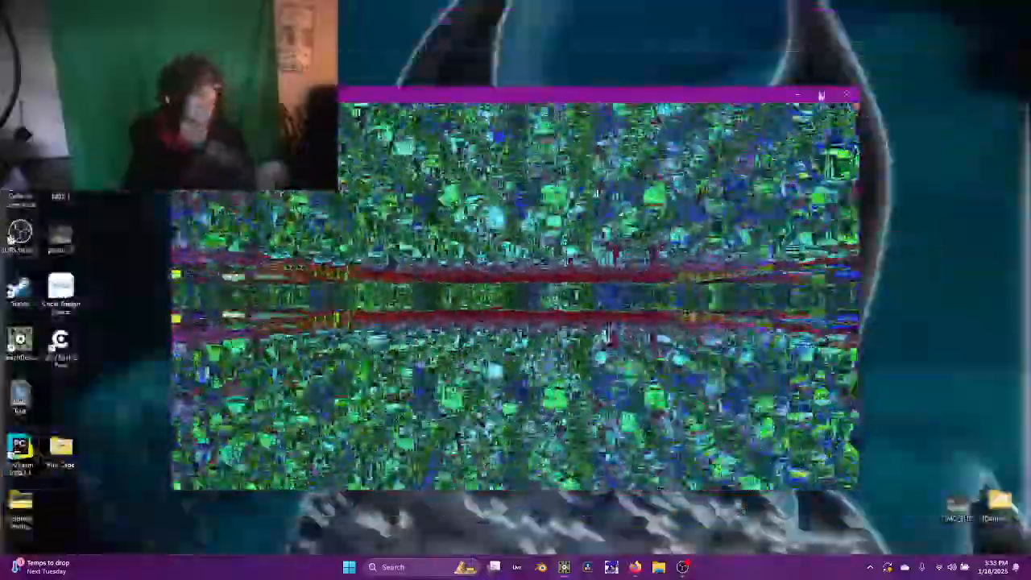
click(821, 95)
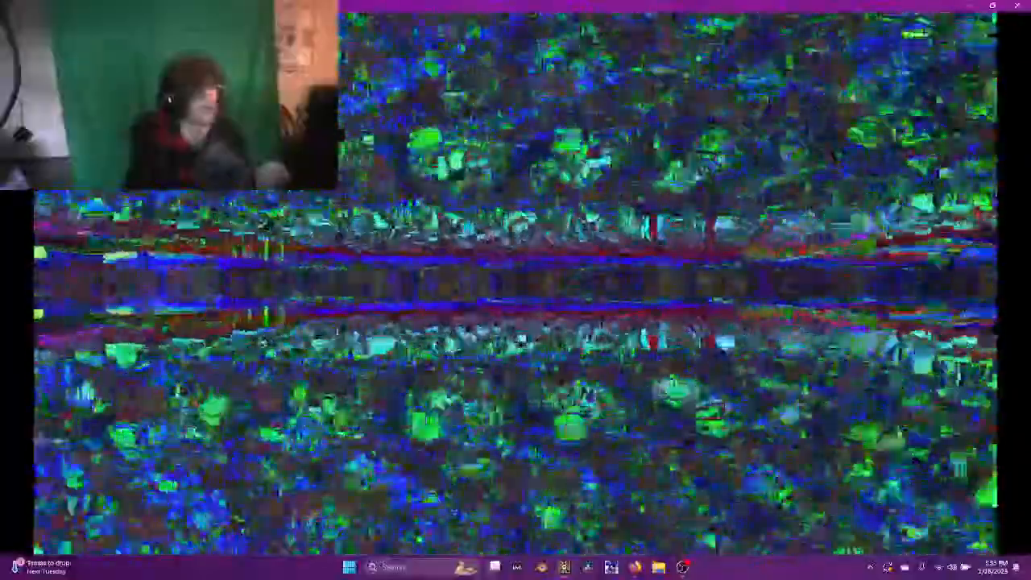
key(Escape)
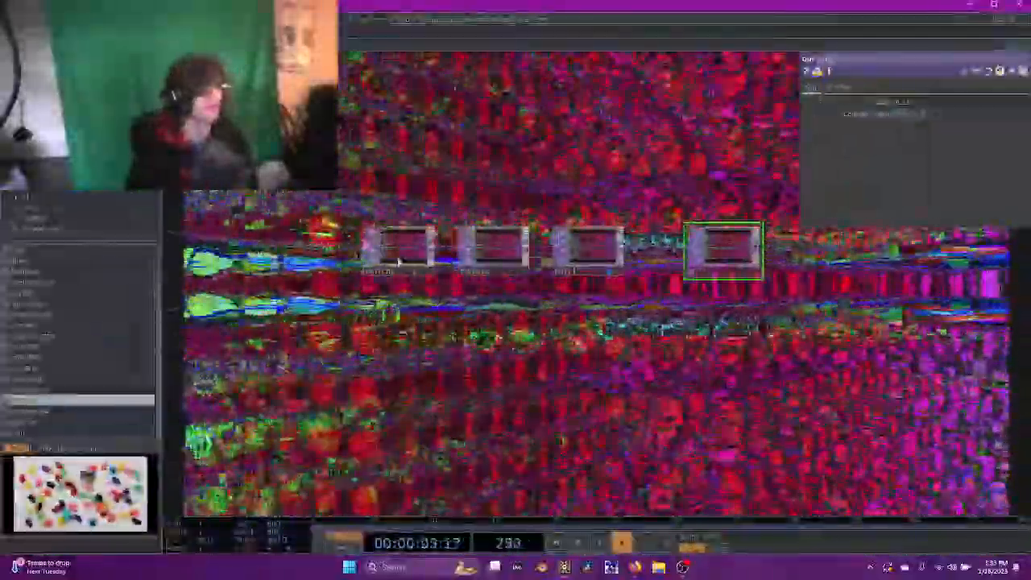
Set switch2's Index to 0 and turn on Blend between Inputs
click(398, 256)
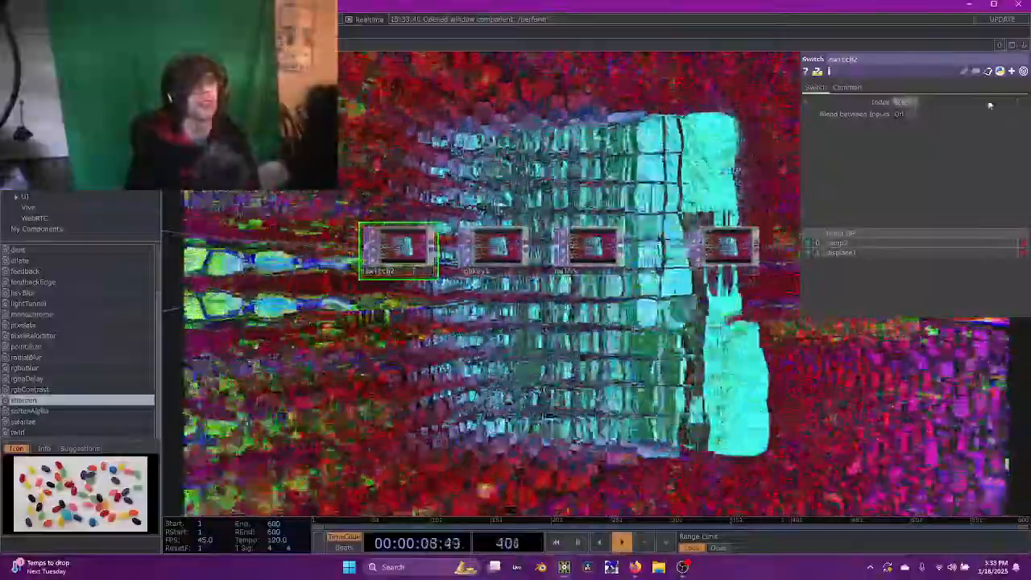
click(899, 113)
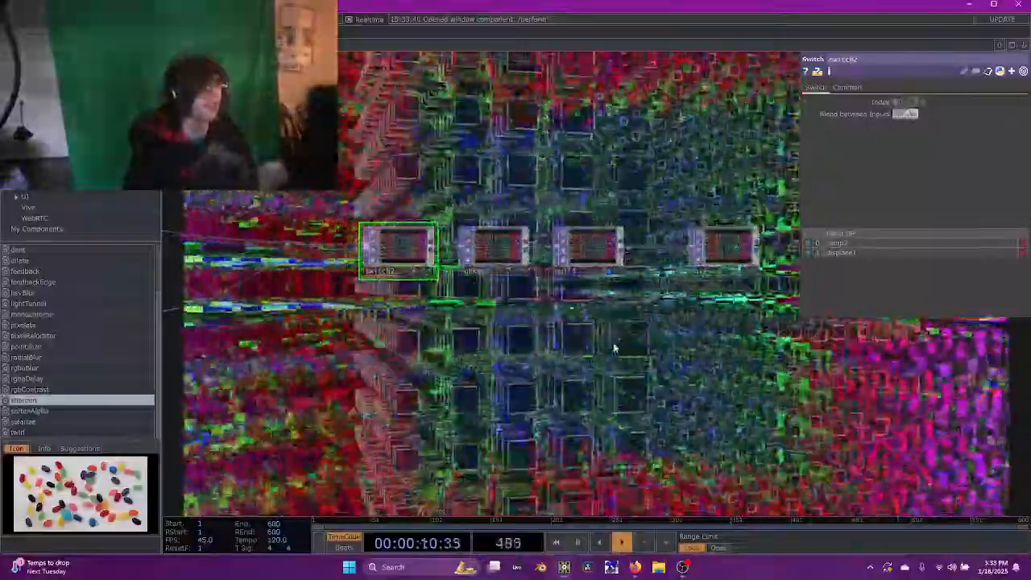
drag(596, 361, 674, 299)
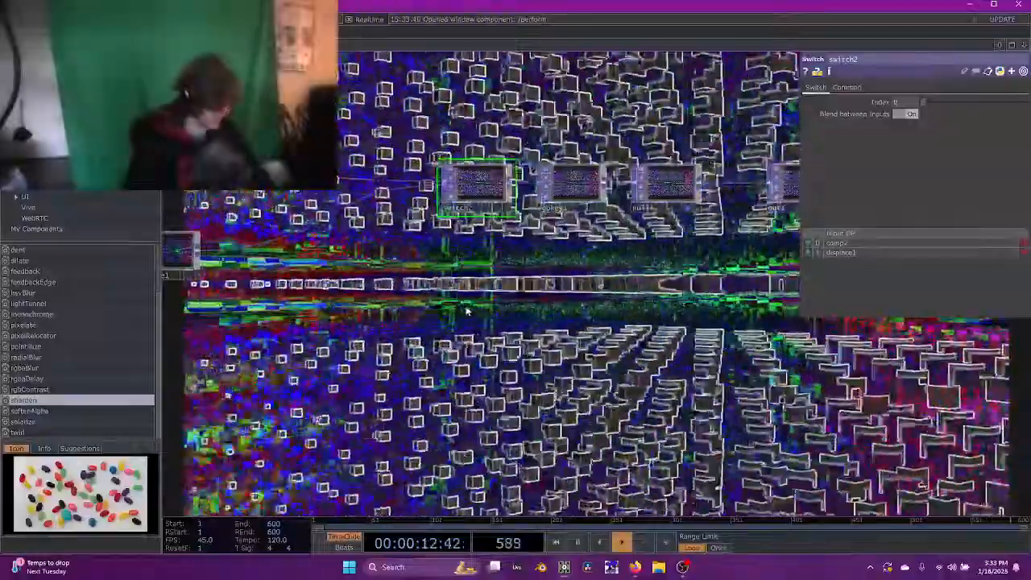
Add a Keyboard In CHOP below switch2
key(Tab)
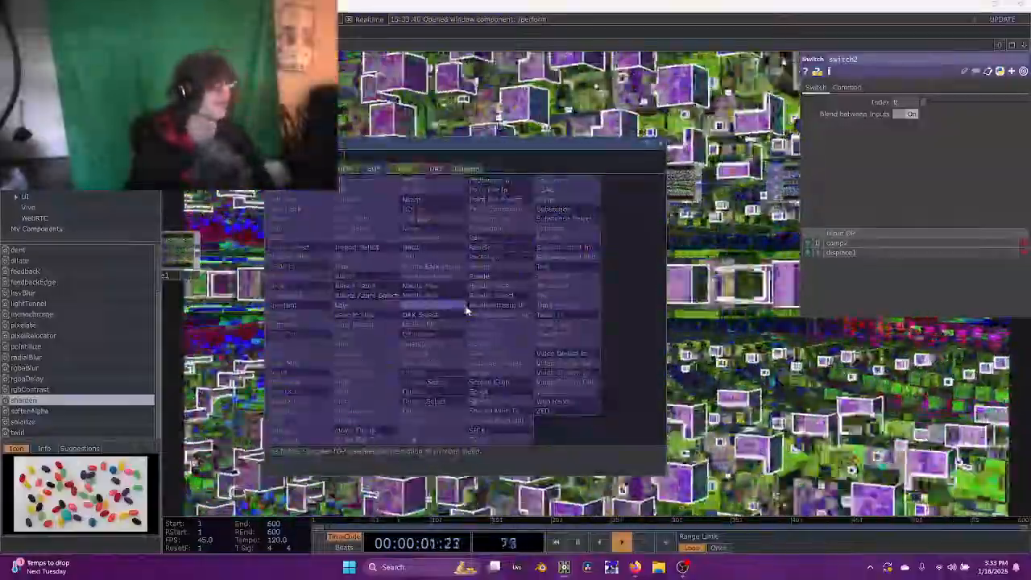
click(345, 169)
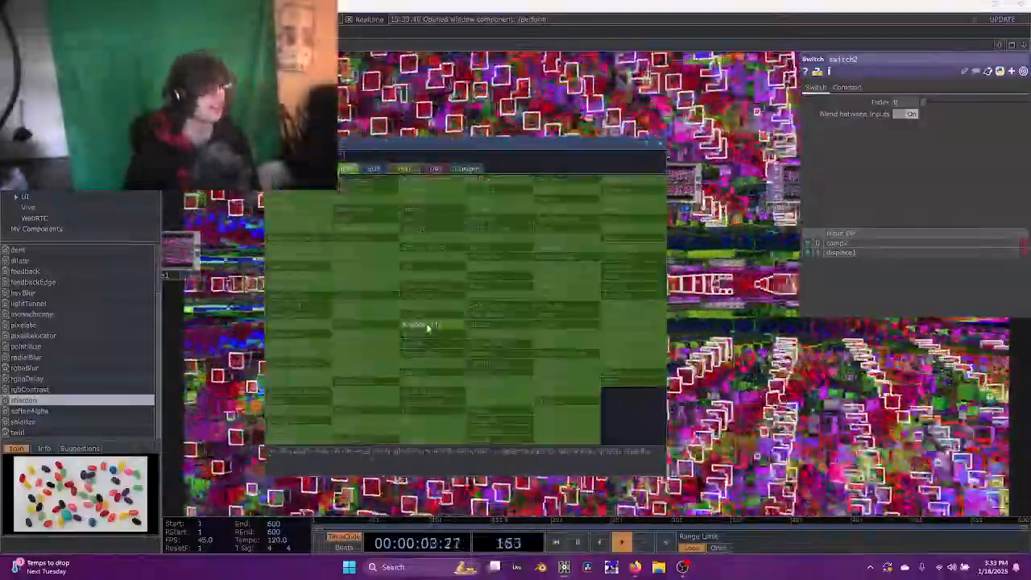
click(428, 327)
click(472, 272)
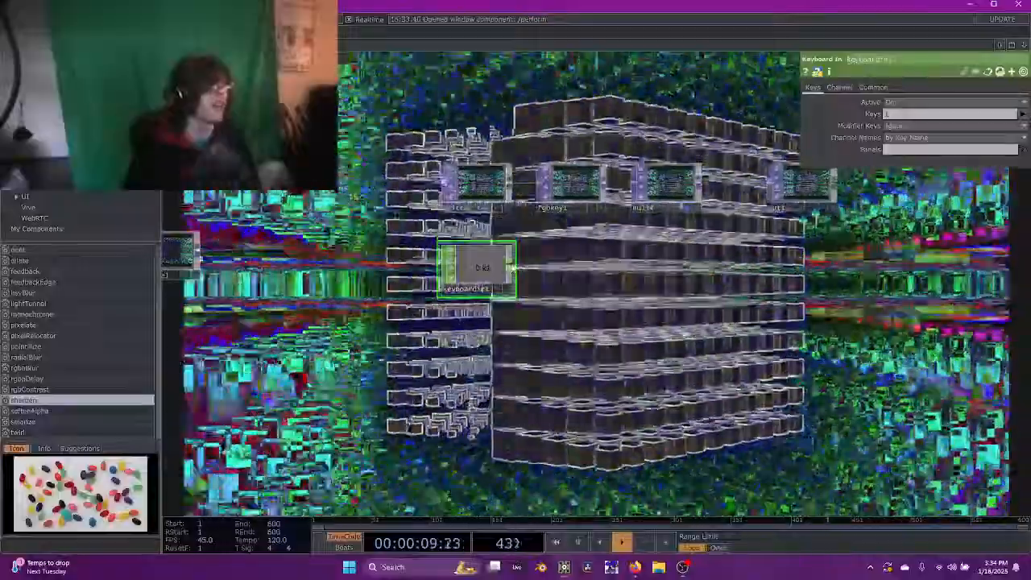
Add a Count CHOP connected to the output of the Keyboard In CHOP
key(Tab)
text(c)
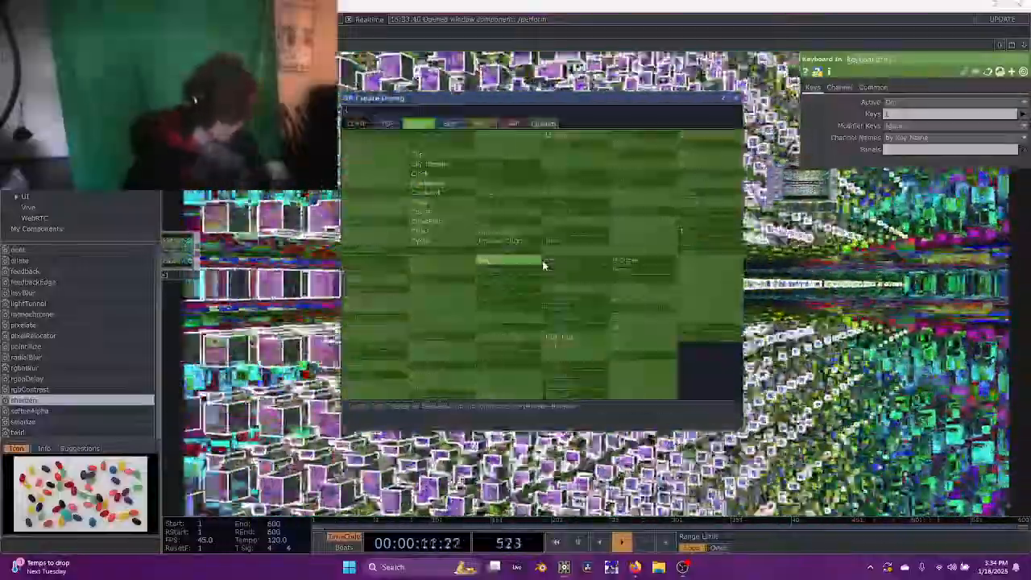
text(c)
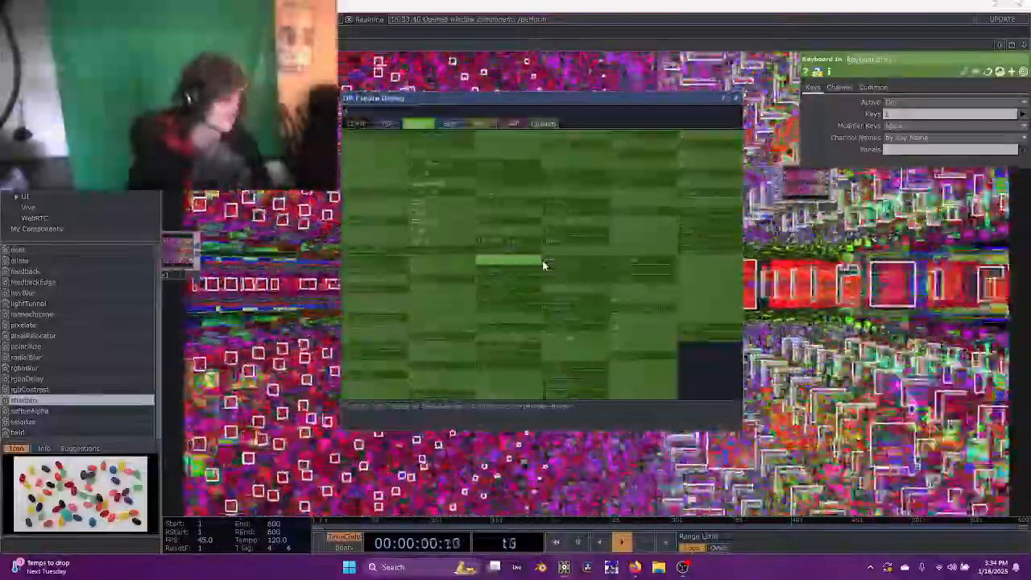
text(unt)
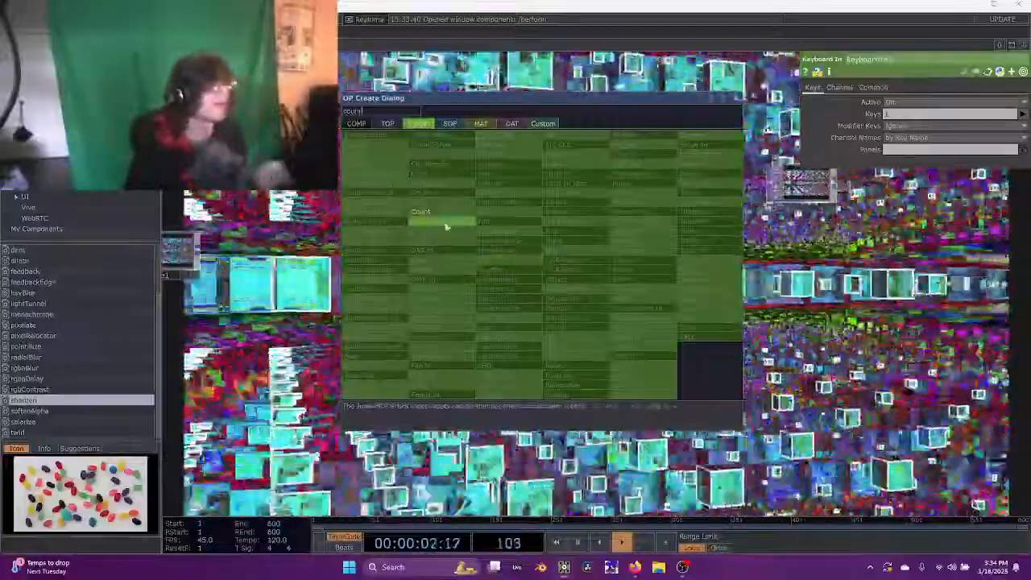
click(445, 215)
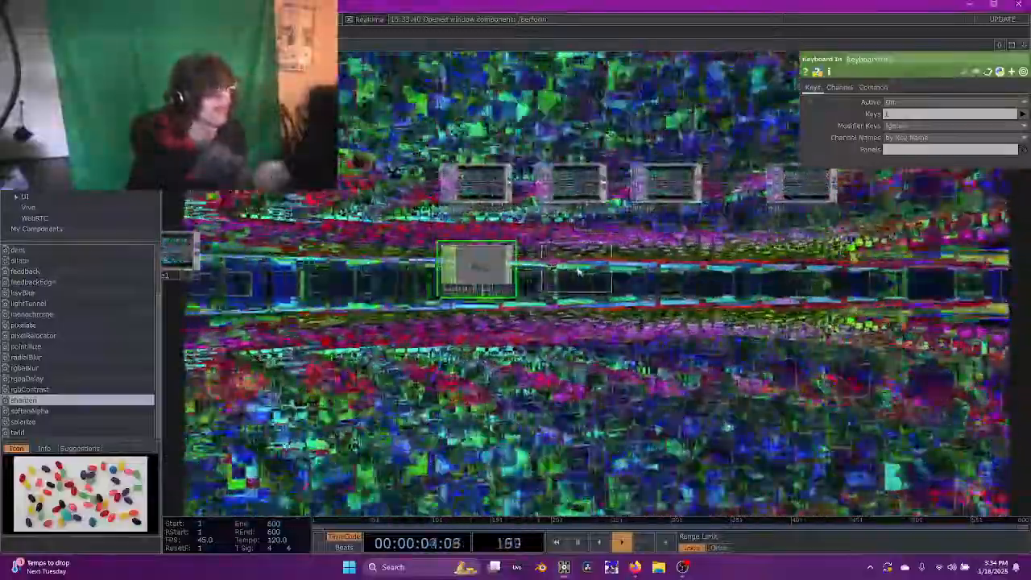
click(573, 269)
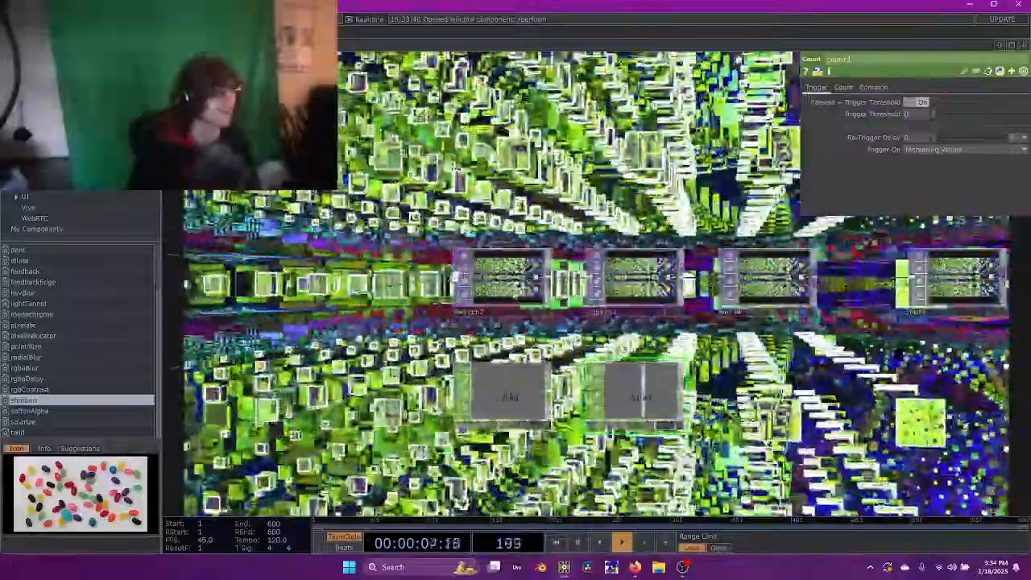
Set count1's Limit to Loop Min/Max with Limit Minimum 0 and Limit Maximum 1
click(515, 287)
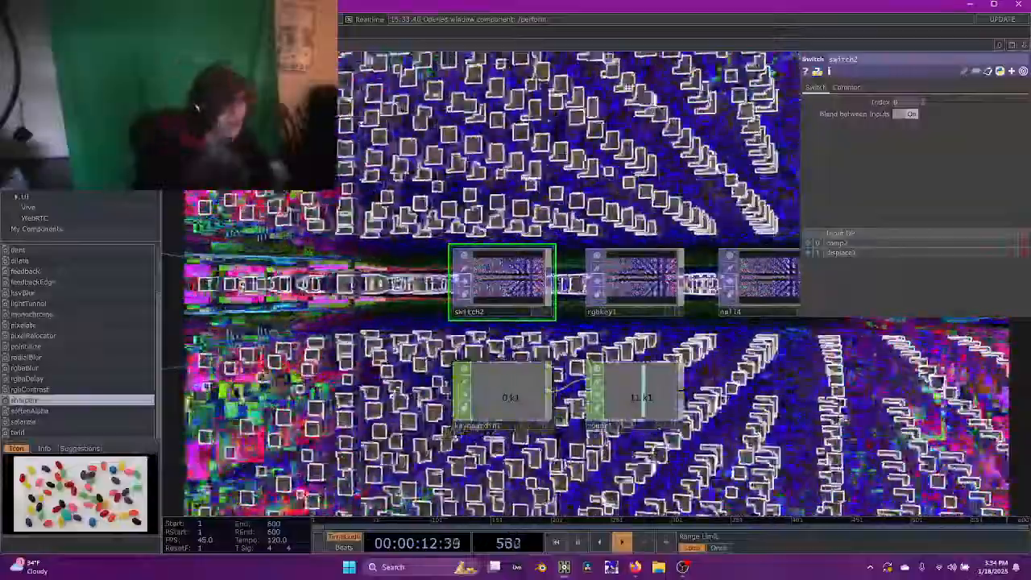
click(641, 403)
click(845, 88)
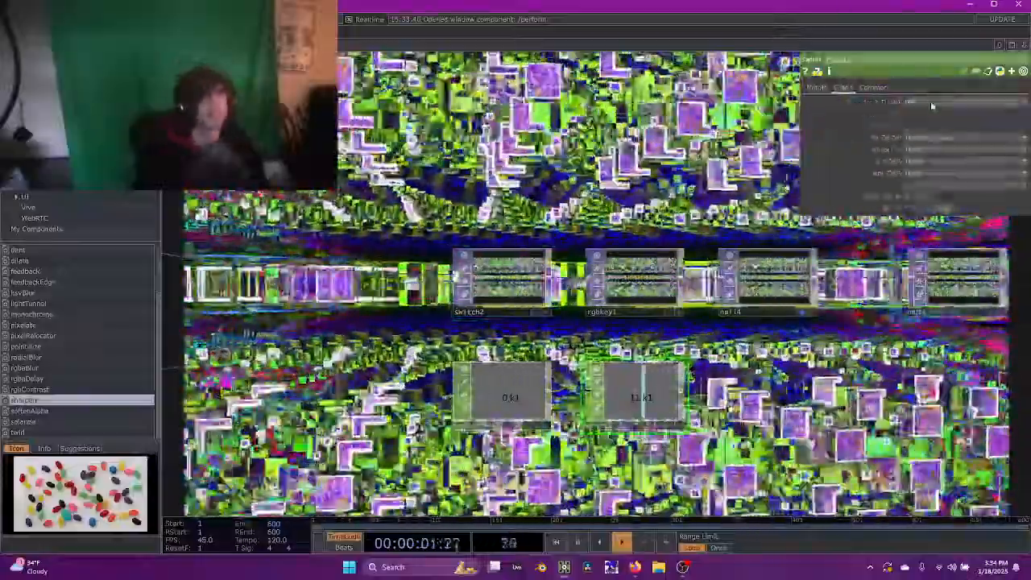
click(932, 103)
click(930, 125)
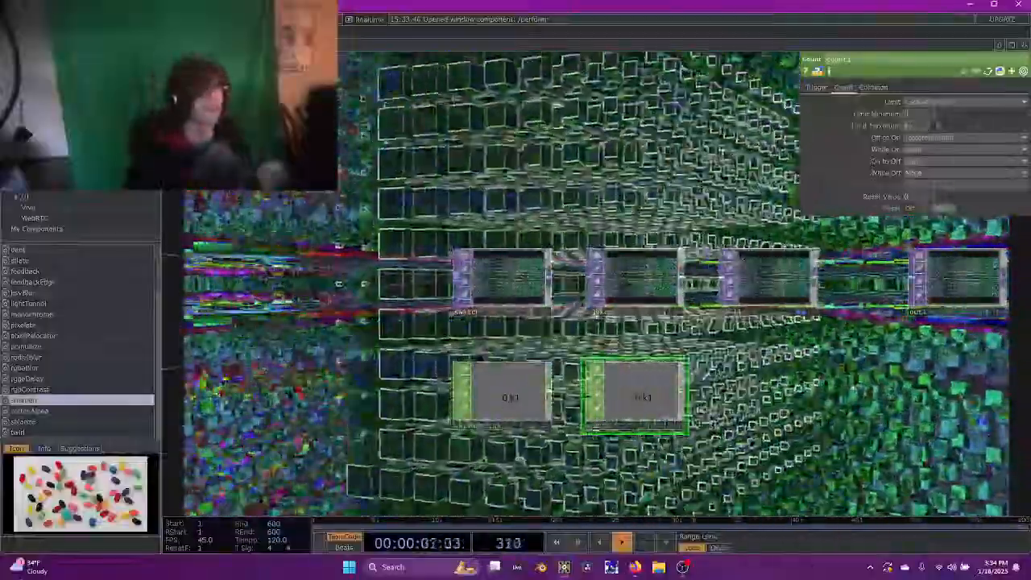
drag(755, 395, 543, 392)
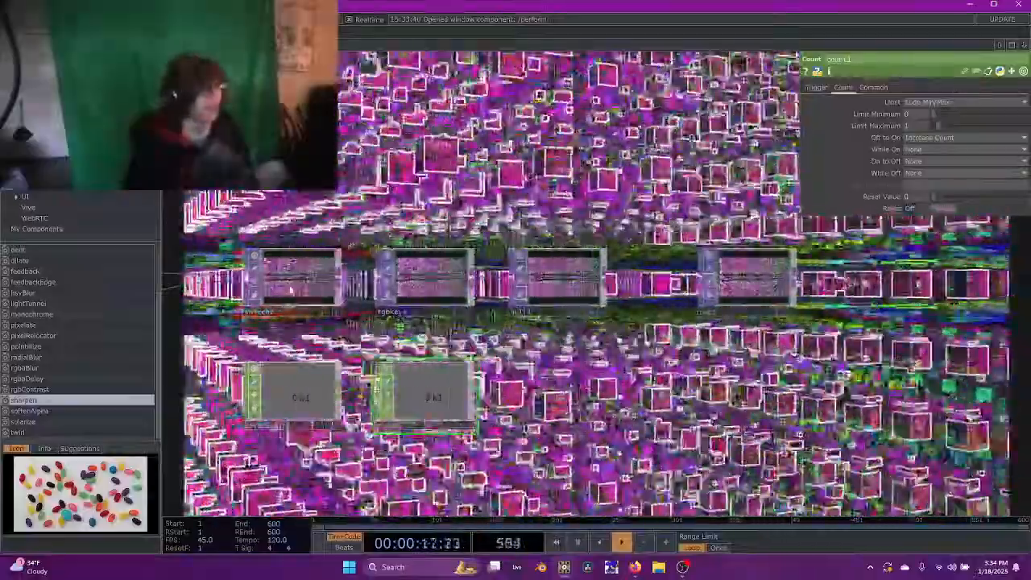
Sweep switch2's Index to preview the blend between its inputs, and return it to 0
click(299, 279)
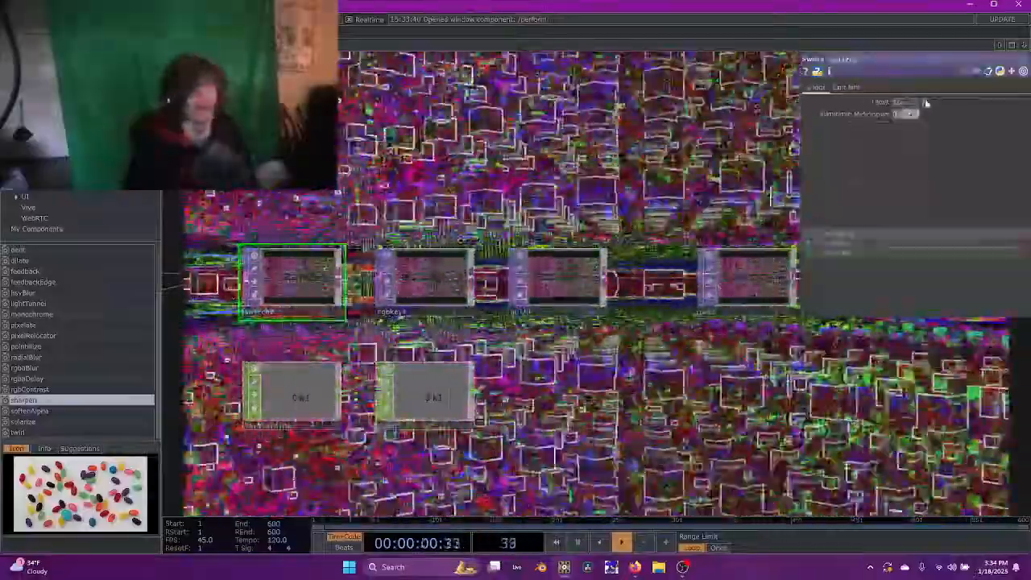
drag(925, 103, 952, 109)
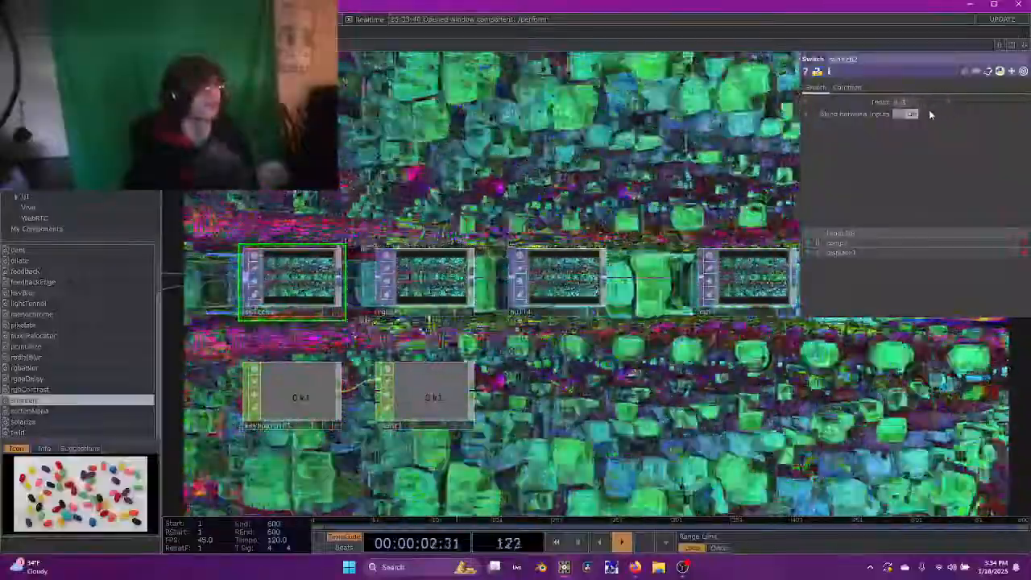
click(906, 104)
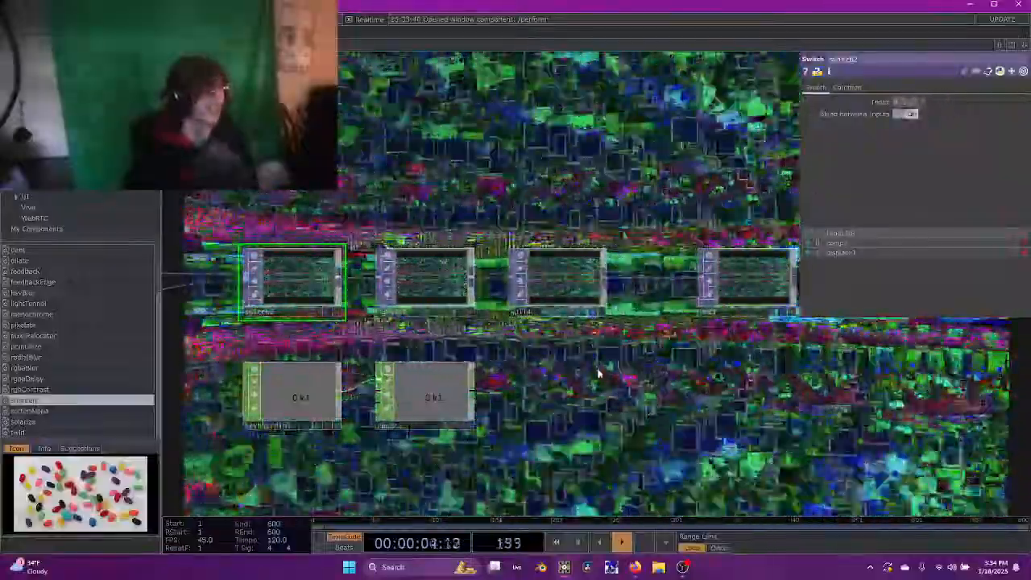
Add a Lag CHOP connected to count1's output and trigger the keyboard input to test the smoothed count
drag(599, 373, 634, 352)
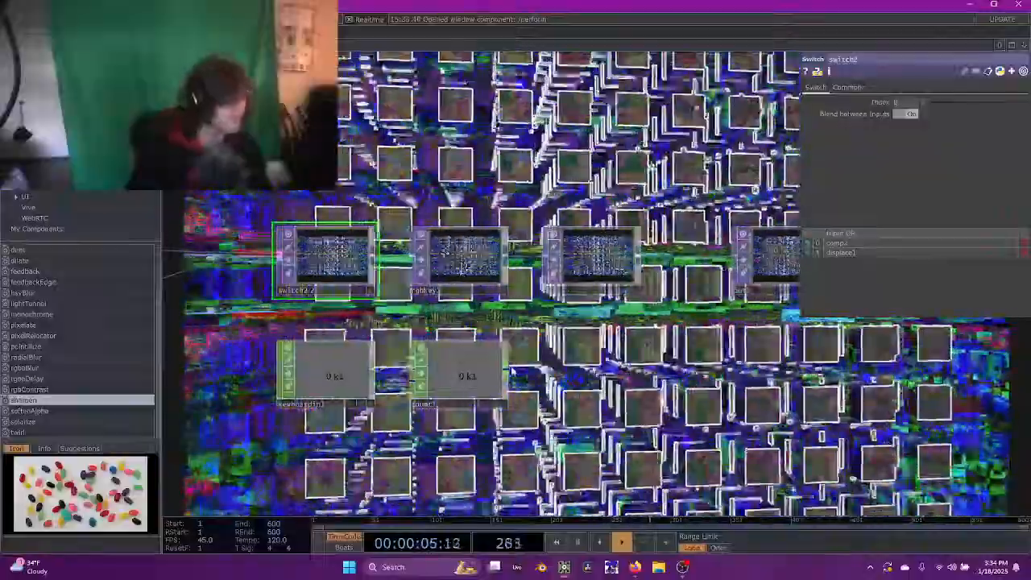
key(Tab)
text(lag)
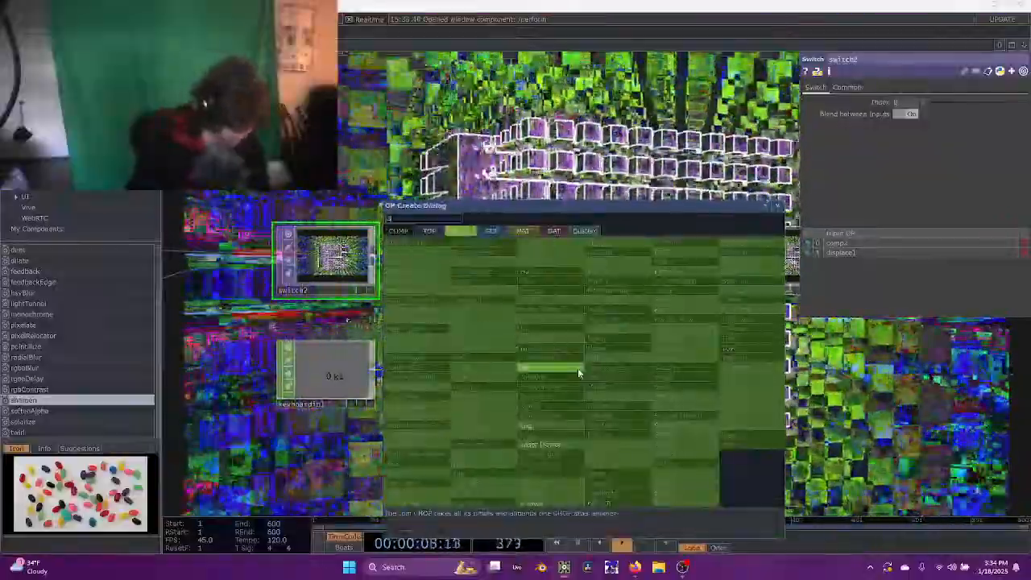
click(540, 426)
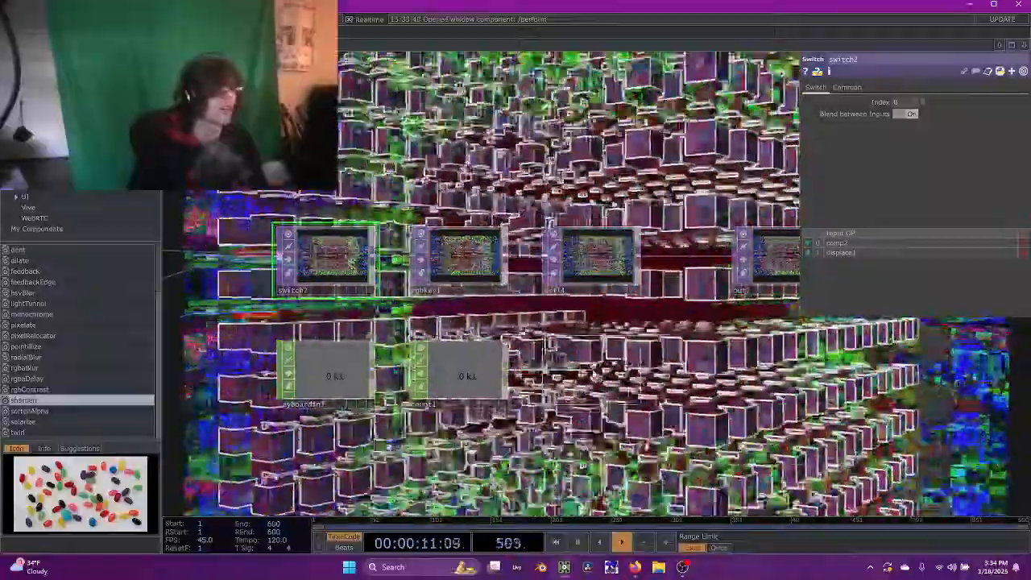
click(591, 375)
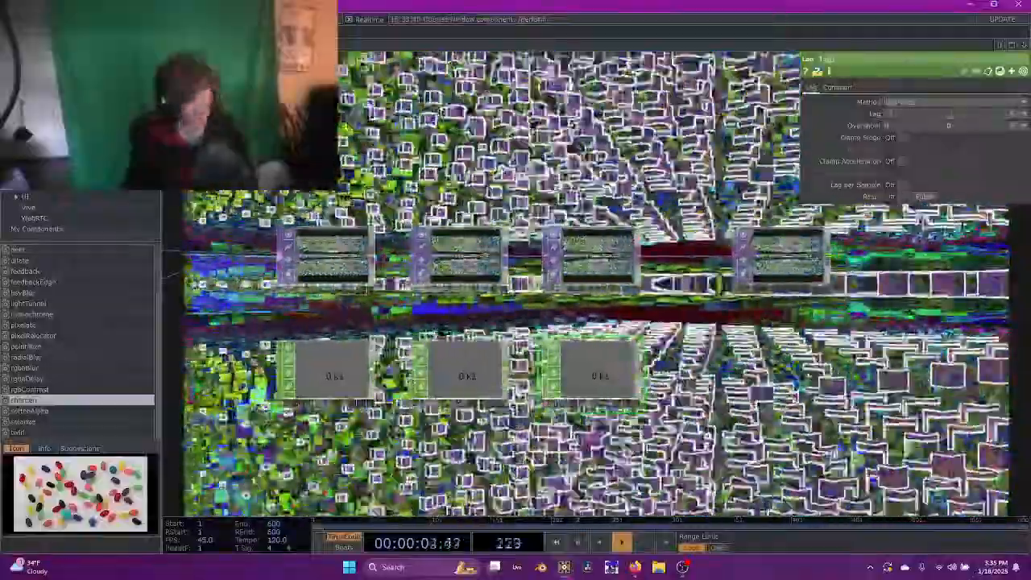
key(1)
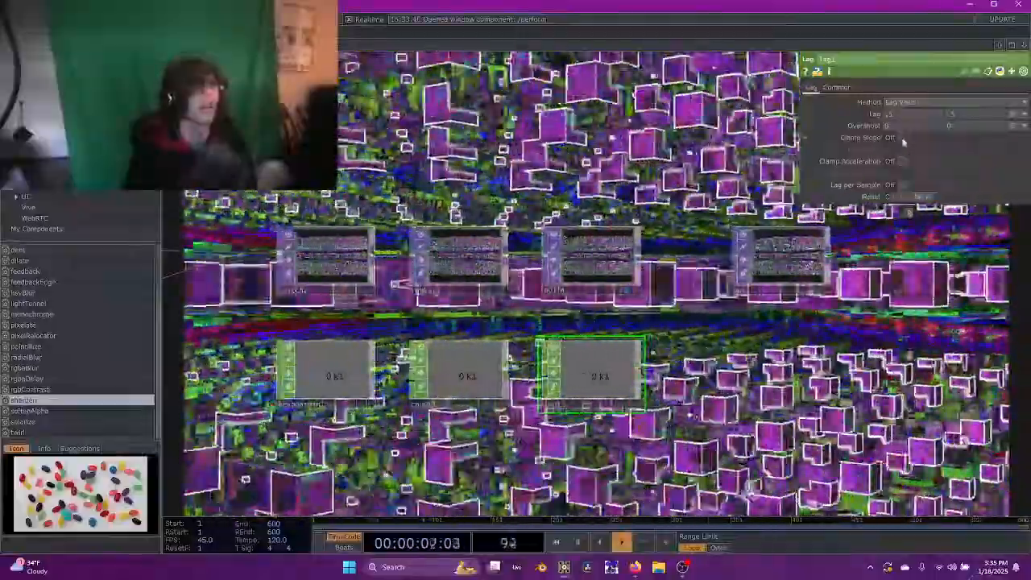
Turn on Clamp Slope for lag1 and export its channel to switch2's Index
click(901, 137)
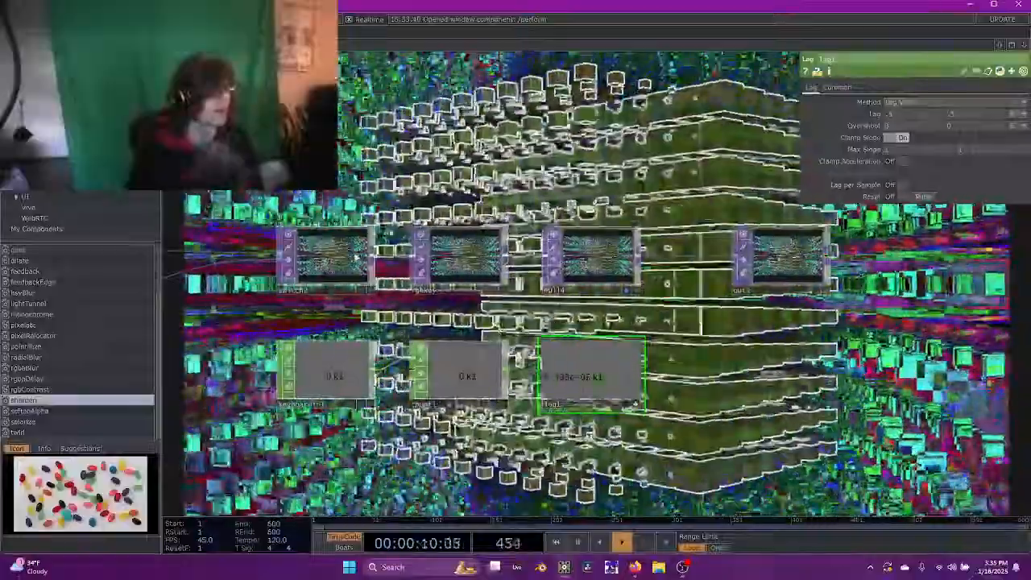
click(356, 256)
drag(556, 388, 901, 104)
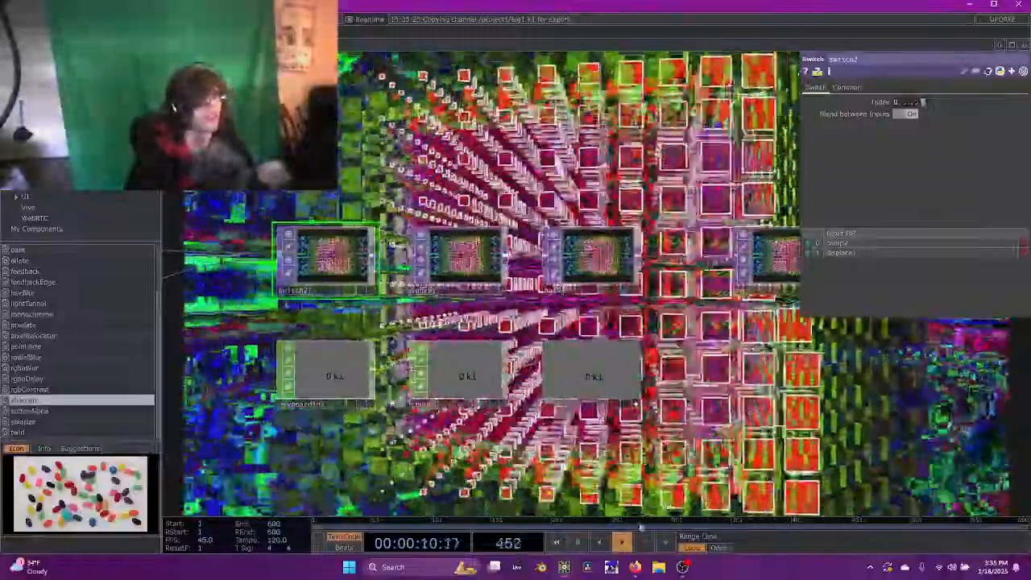
Preview the key-driven blend in the maximized perform window, and return to the network
key(F1)
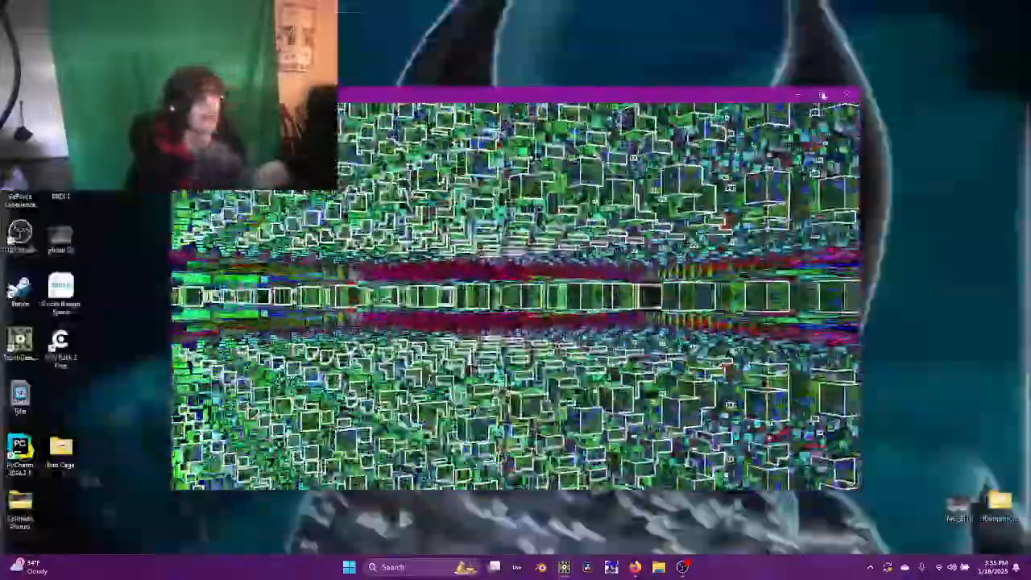
click(822, 95)
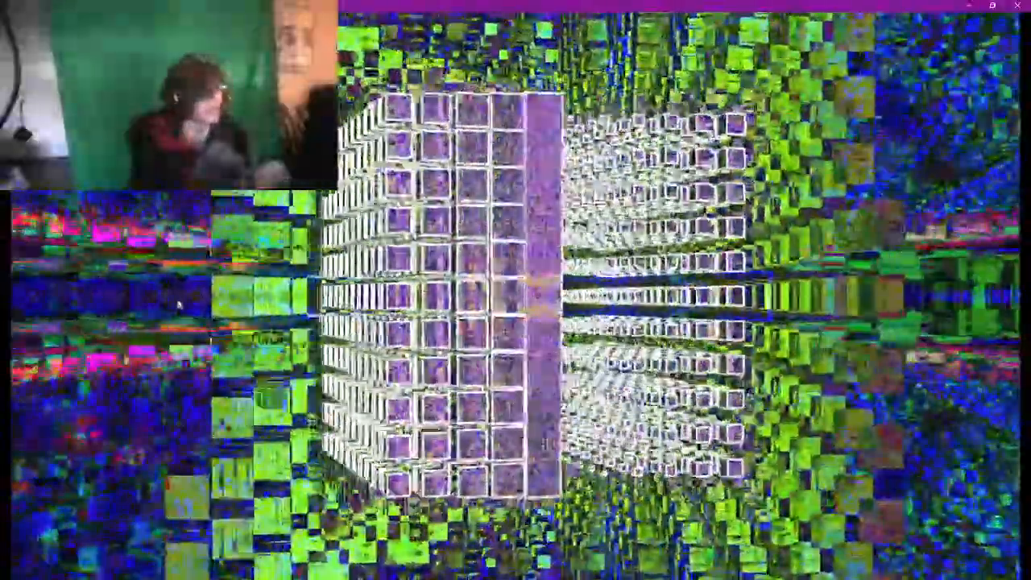
key(Escape)
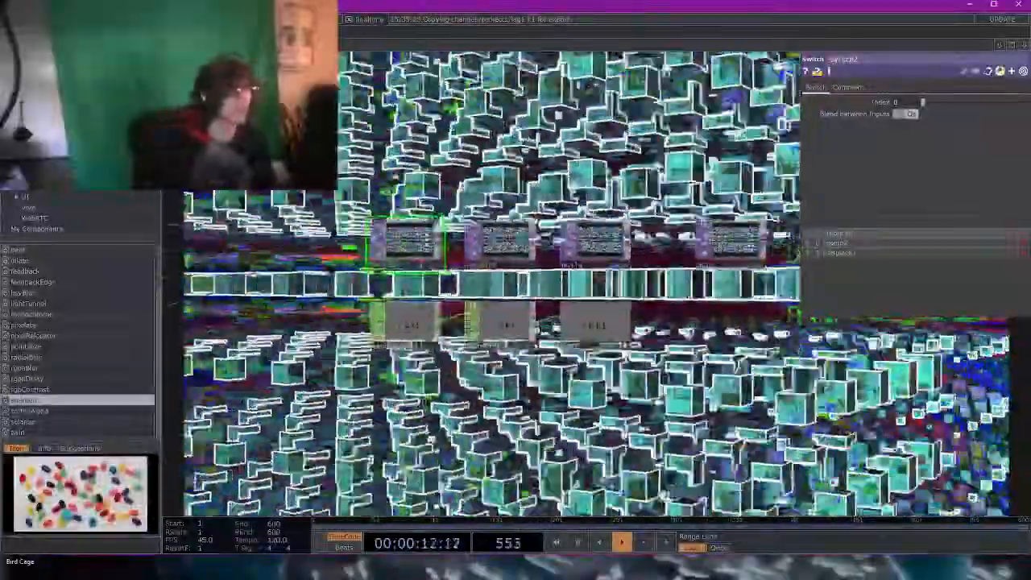
Look over the whole network from the render setup through the feedback branches to the final switch
scroll(620, 242, down, 4)
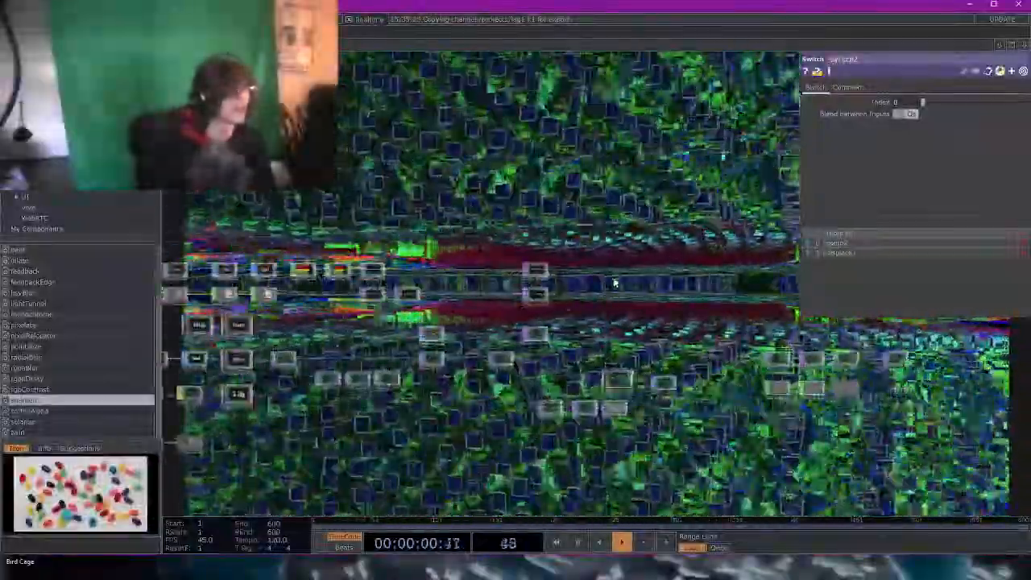
scroll(706, 289, down, 3)
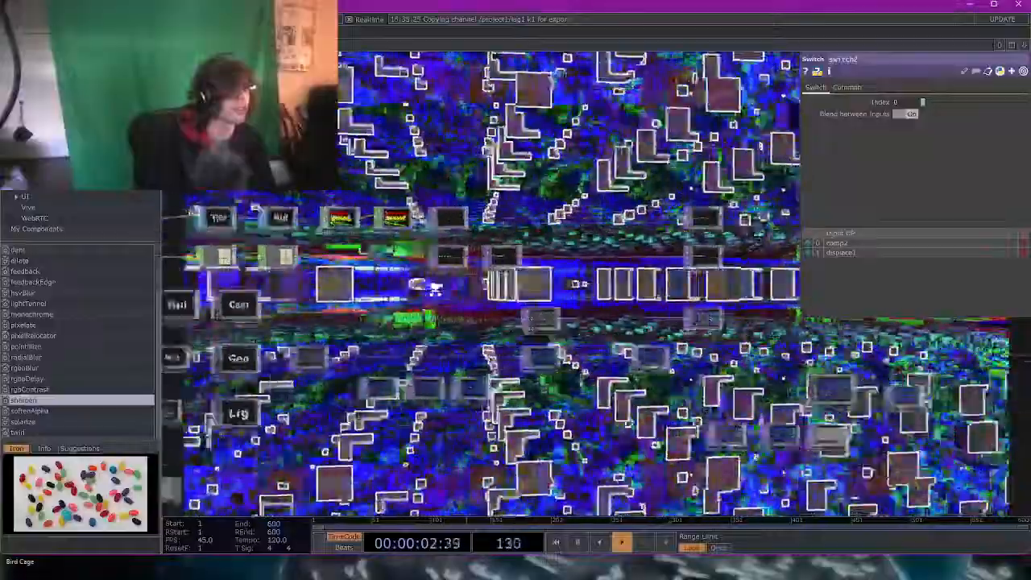
drag(515, 282, 657, 248)
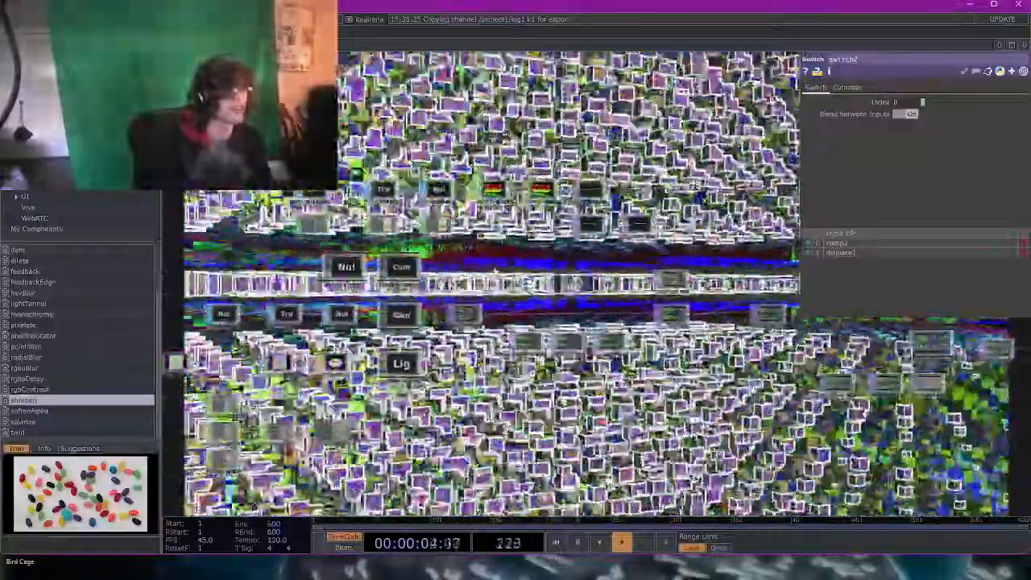
scroll(497, 265, up, 4)
drag(908, 443, 672, 445)
scroll(485, 354, down, 2)
scroll(411, 360, down, 1)
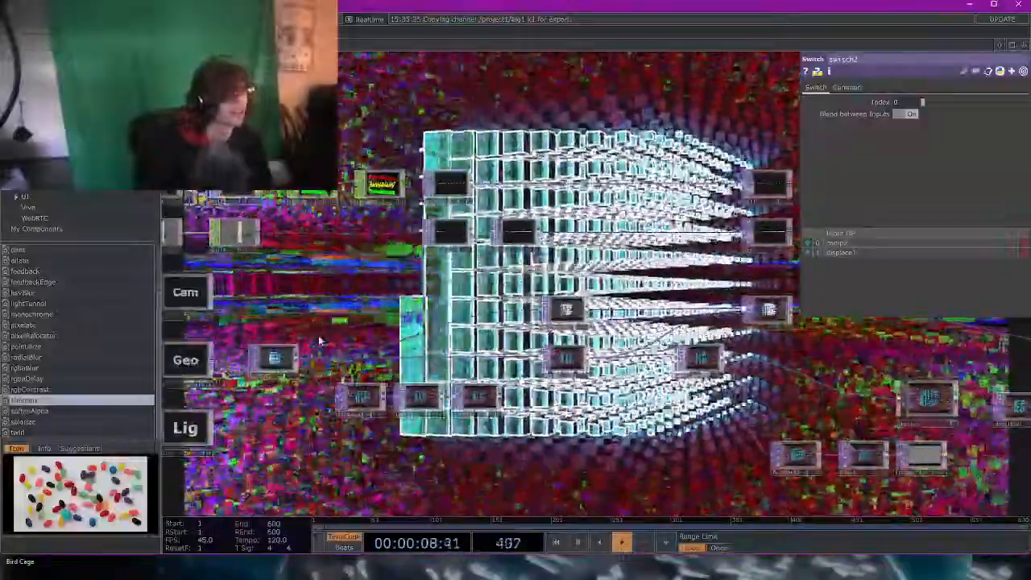
drag(465, 434, 84, 414)
drag(661, 290, 373, 340)
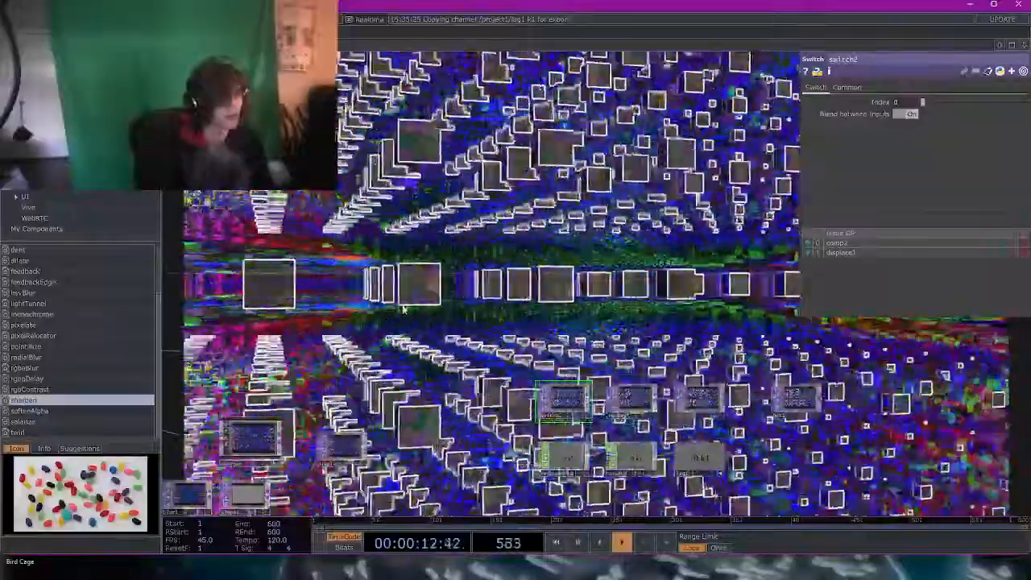
Add a Select TOP just before switch2 and wire it in as another switch input
key(Tab)
key(Tab)
key(Tab)
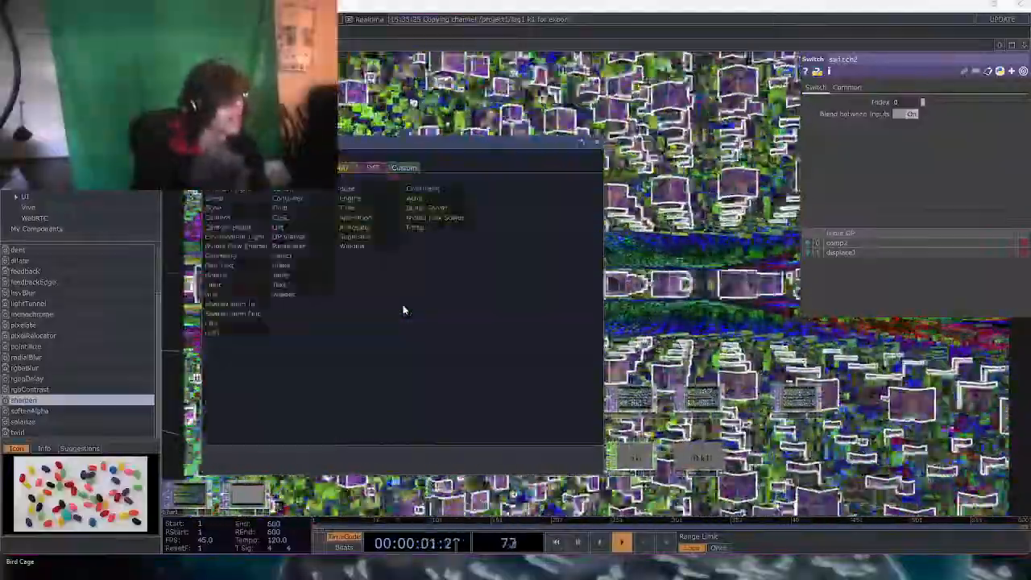
key(Tab)
key(Tab)
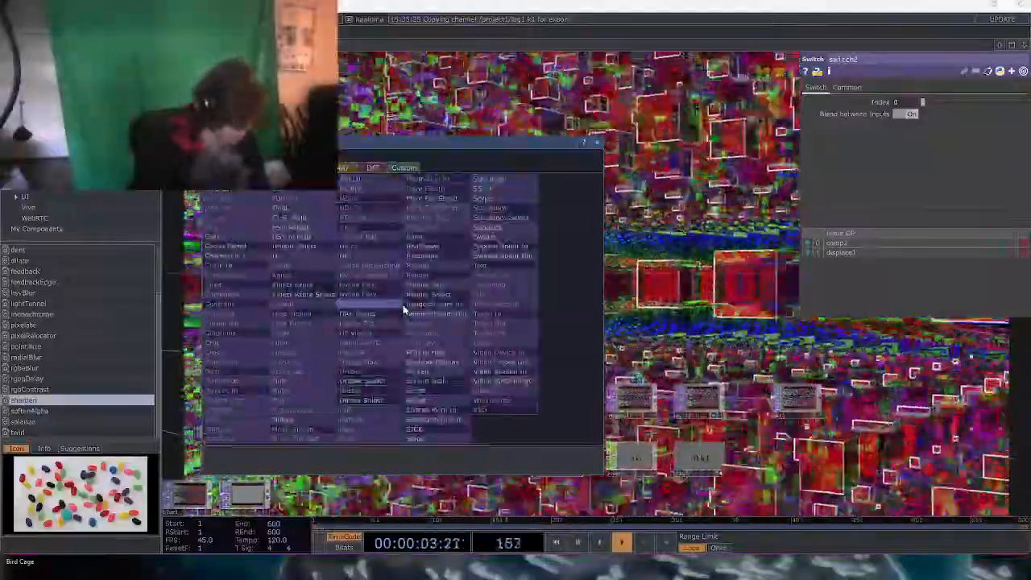
key(Return)
click(403, 307)
drag(409, 307, 474, 354)
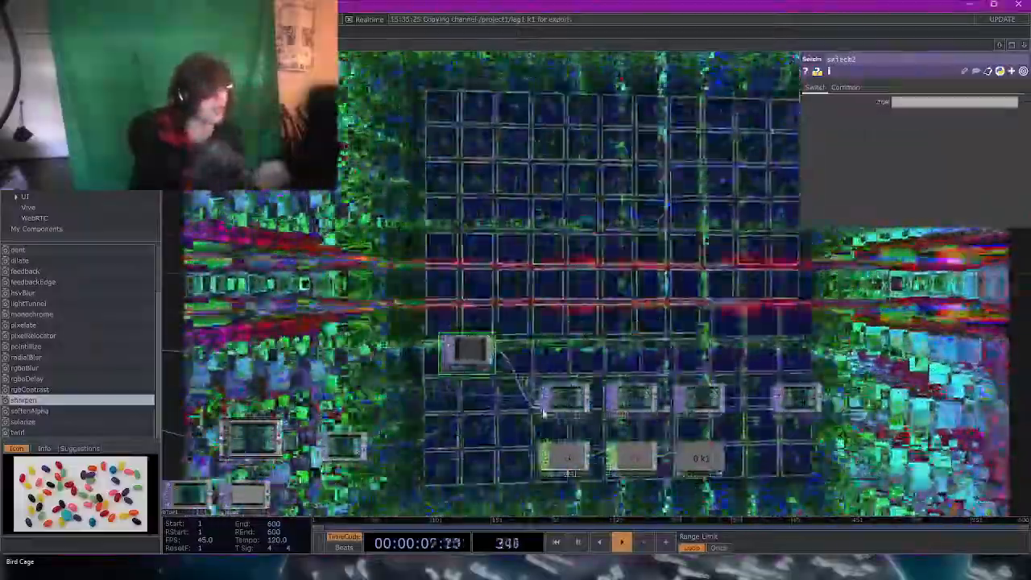
Set the new Select TOP's source to render1
drag(645, 324, 795, 302)
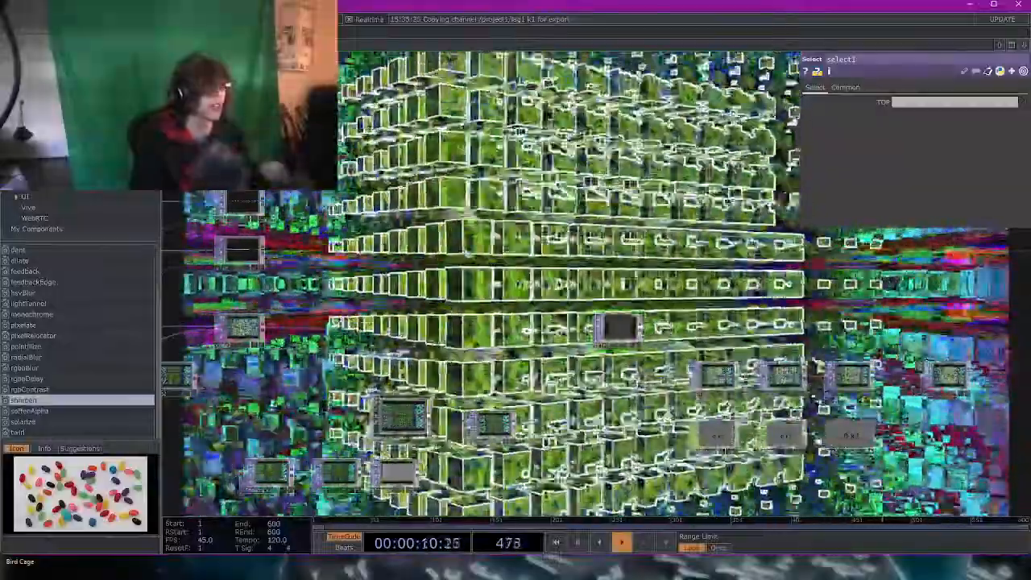
drag(489, 238, 690, 206)
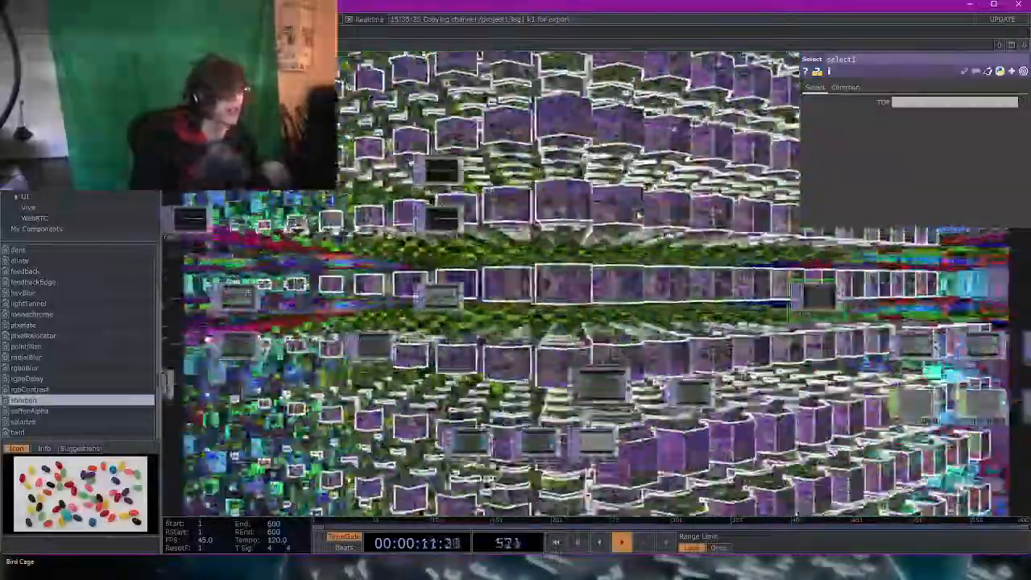
scroll(705, 335, down, 3)
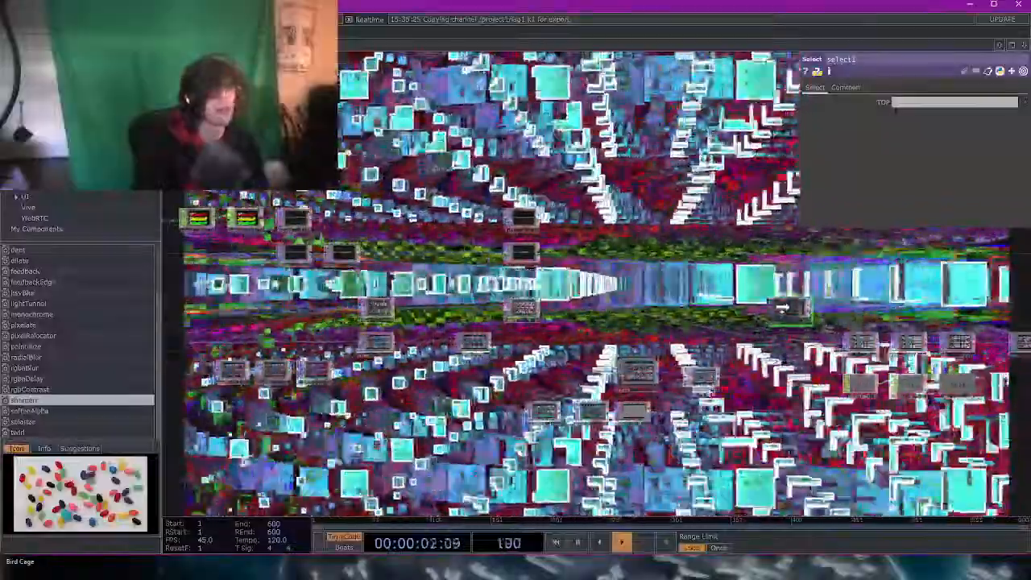
scroll(640, 283, up, 4)
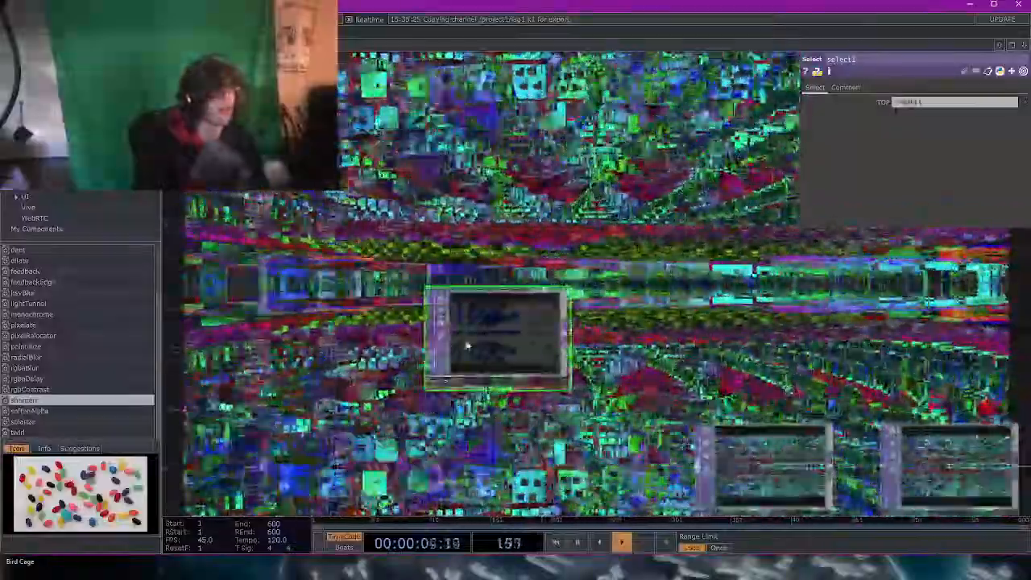
scroll(642, 284, down, 3)
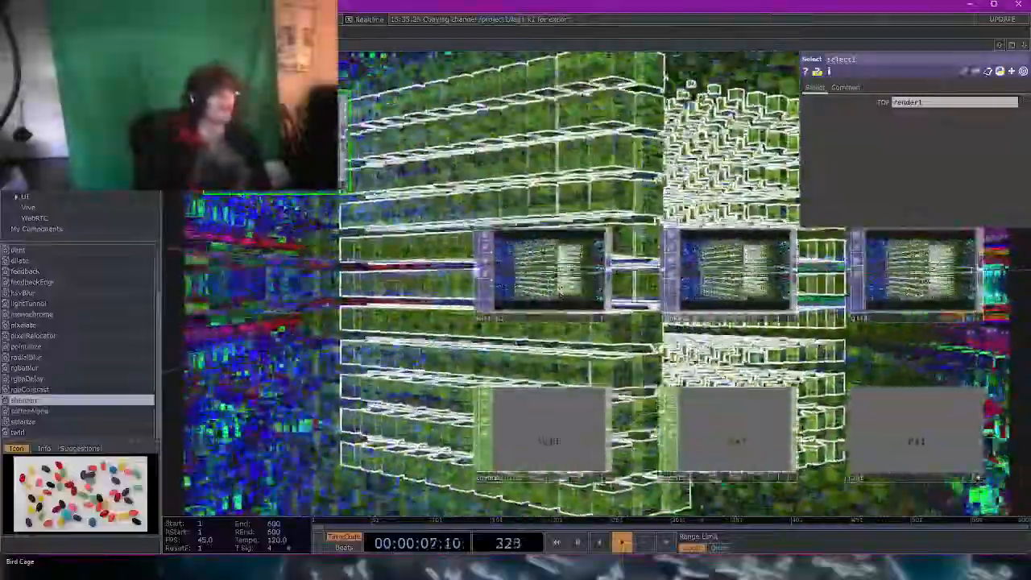
Adjust count1's Limit Maximum for the added switch input and open the perform window to preview the output
drag(645, 283, 548, 248)
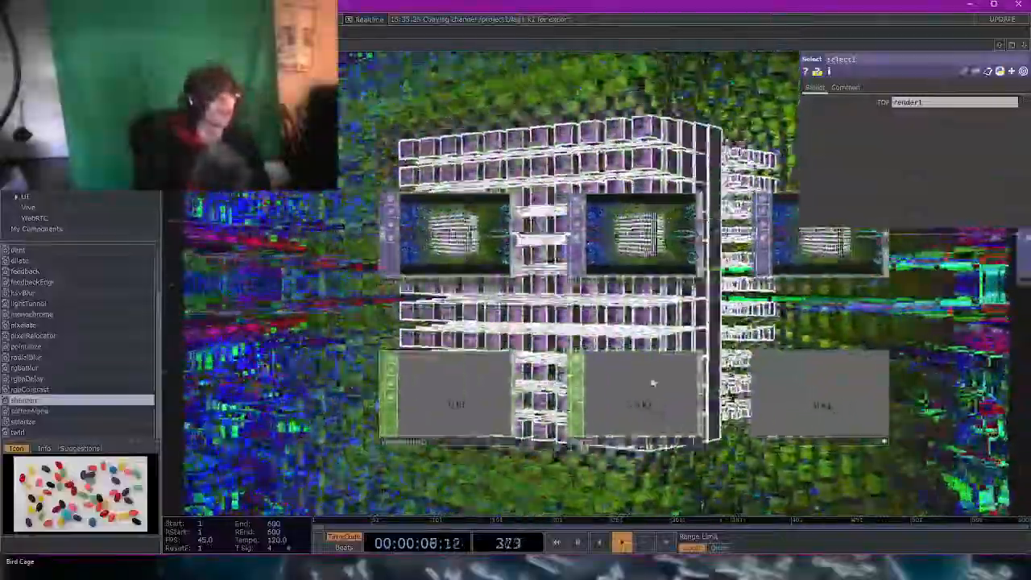
click(654, 385)
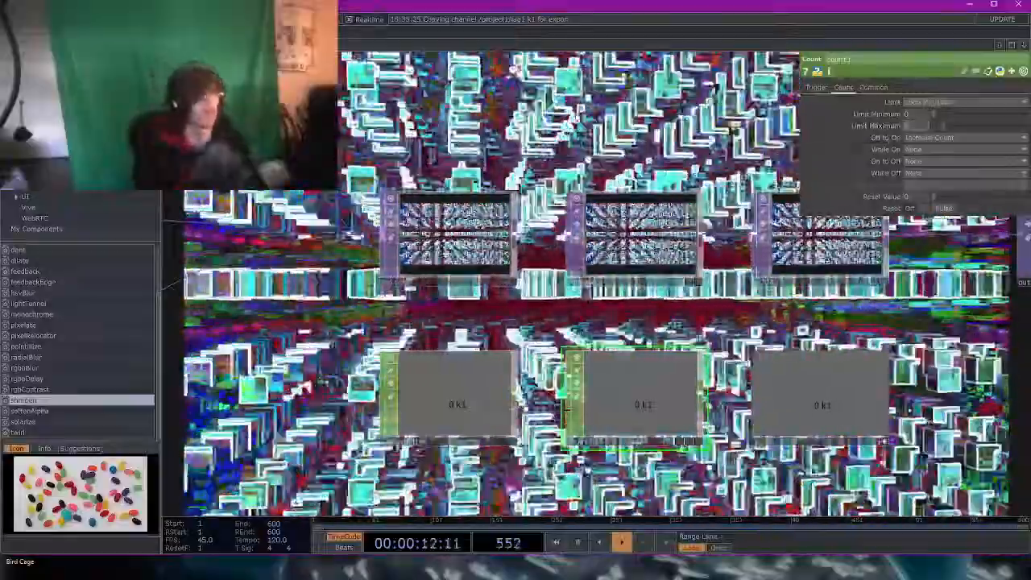
key(F1)
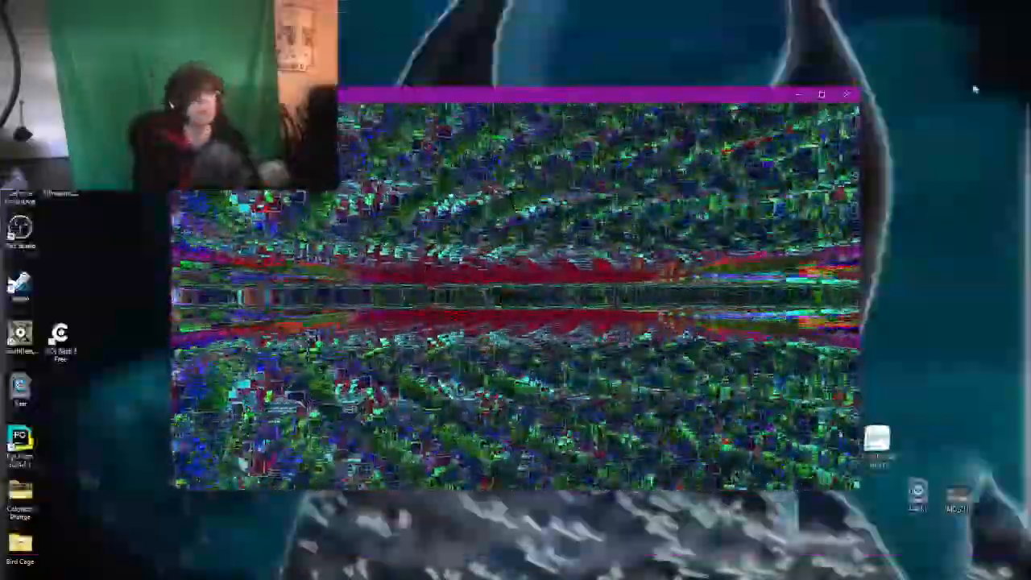